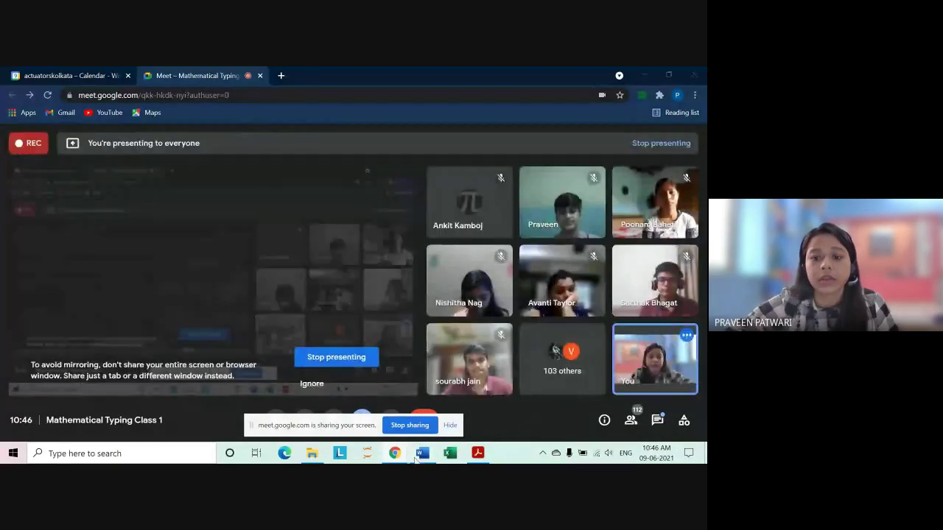
- Switch from the Meet call to the USEFUL SHORTCUTS Word document with Alt+Tab
{"action": "key", "text": "alt+Tab"}
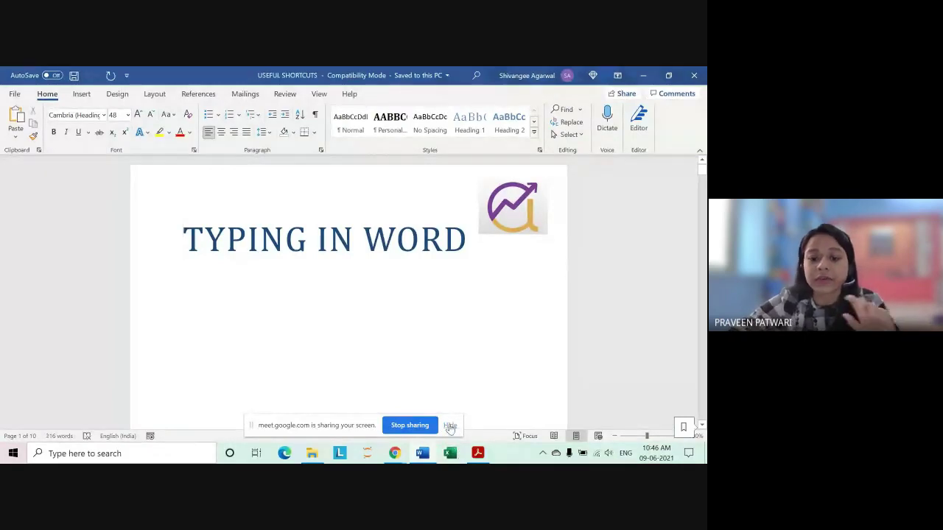
- Hide the screen-sharing notice bar and place the cursor in the TYPING IN WORD title
{"action": "left_click", "coordinate": [449, 426]}
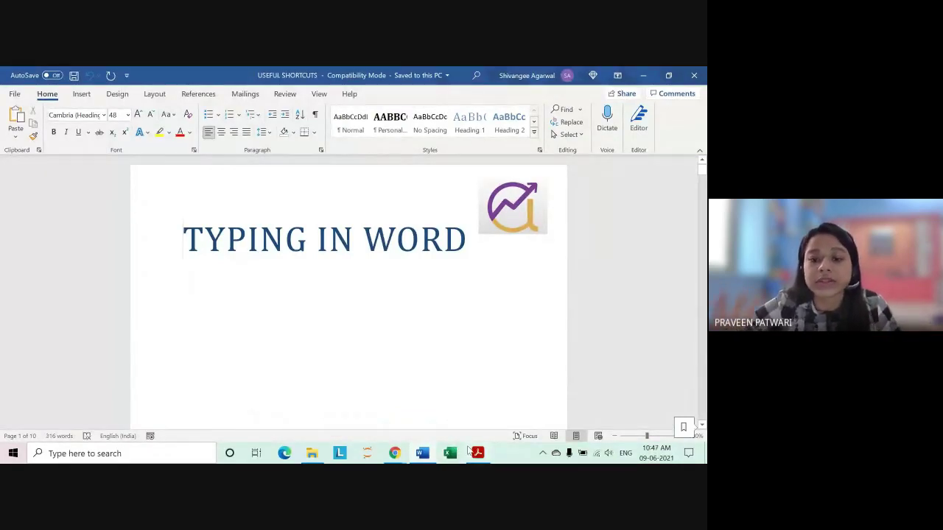
{"action": "mouse_move", "coordinate": [475, 455]}
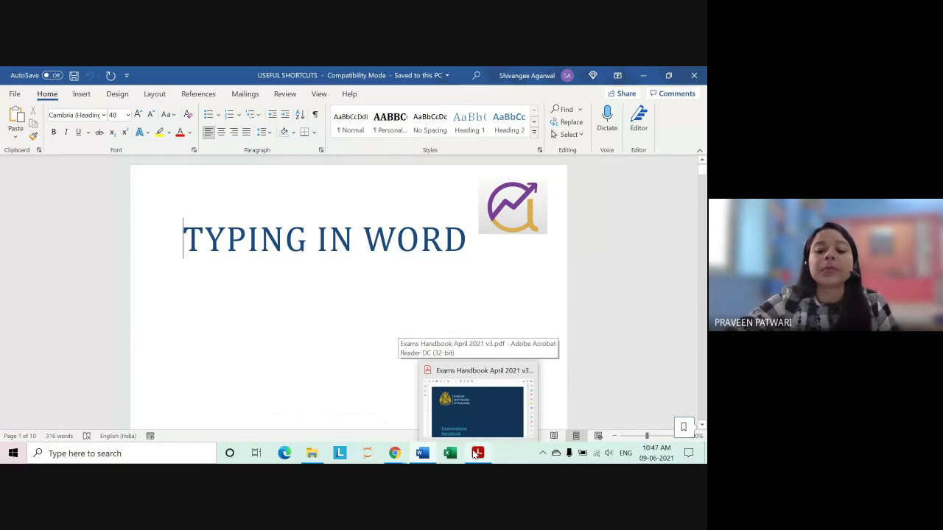
{"action": "left_click", "coordinate": [374, 308]}
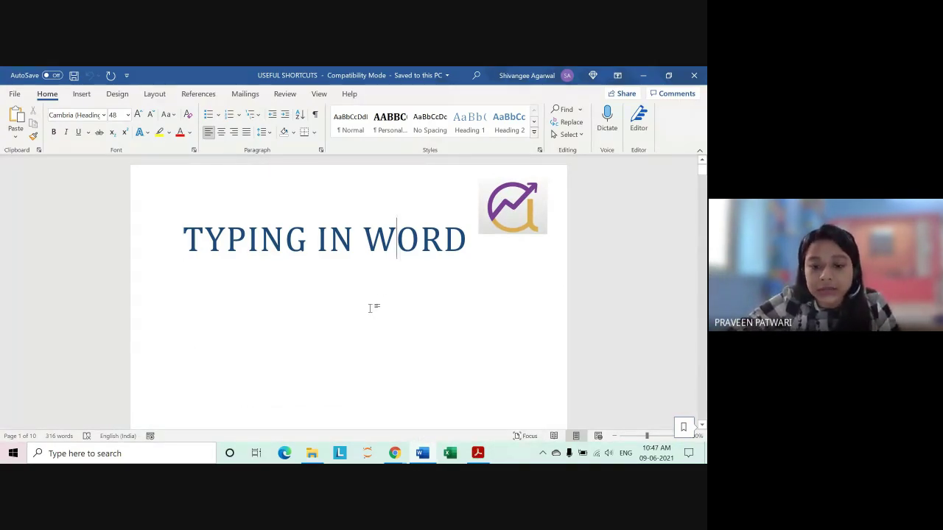
{"action": "mouse_move", "coordinate": [405, 455]}
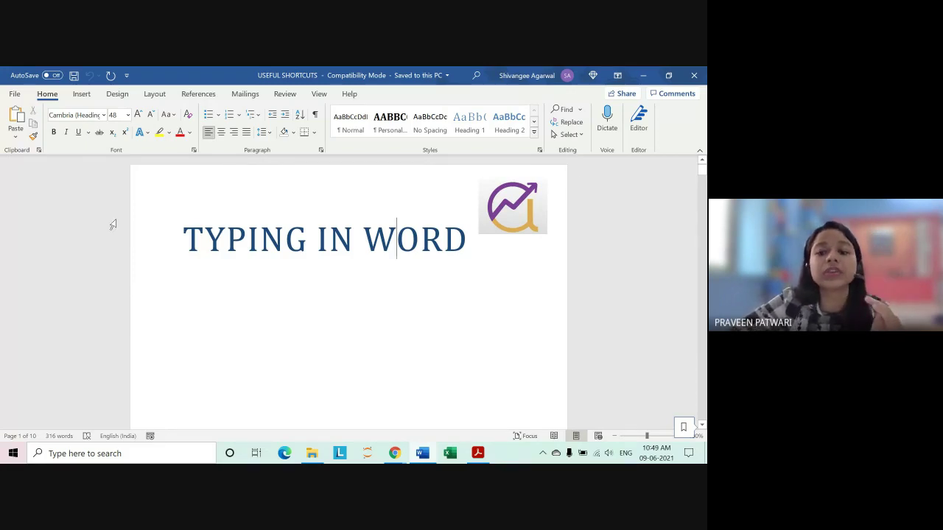
- Launch Word from a 'wor' taskbar search and create a new blank document
{"action": "left_click", "coordinate": [164, 451]}
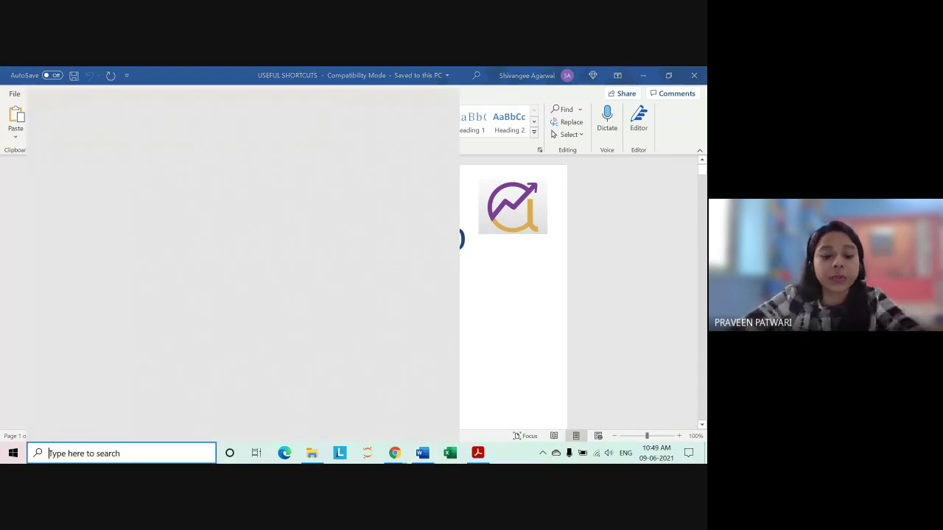
{"action": "type", "text": "wor"}
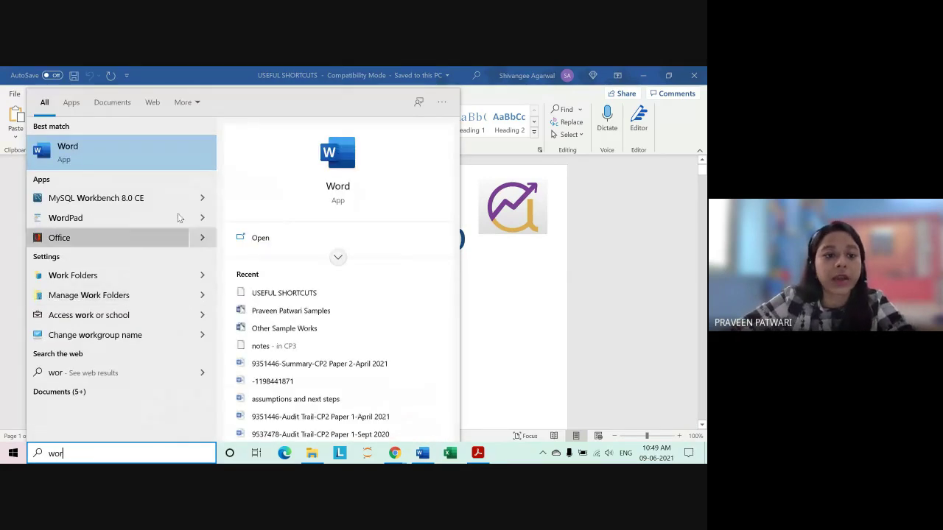
{"action": "left_click", "coordinate": [176, 146]}
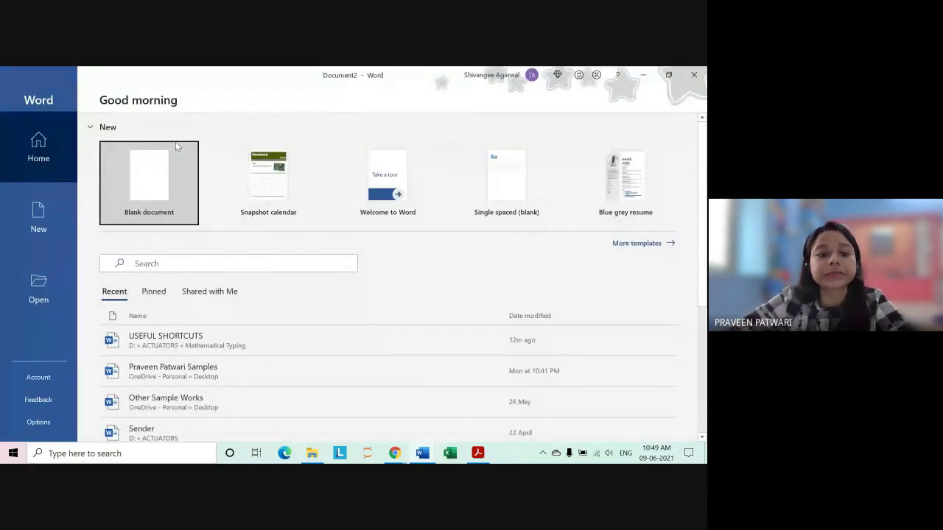
{"action": "left_click", "coordinate": [153, 199]}
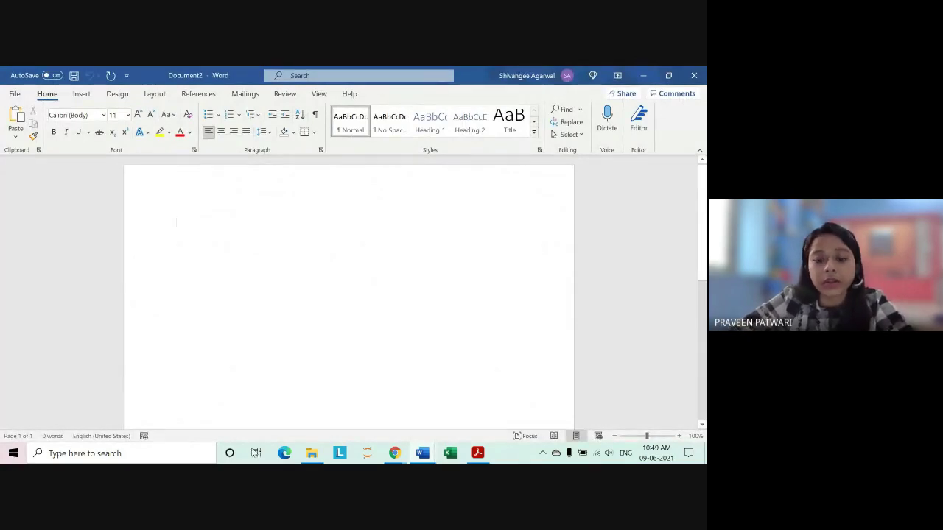
- Admit the waiting person to the Meet call and return to the blank Document2
{"action": "mouse_move", "coordinate": [395, 453]}
{"action": "left_click", "coordinate": [369, 420]}
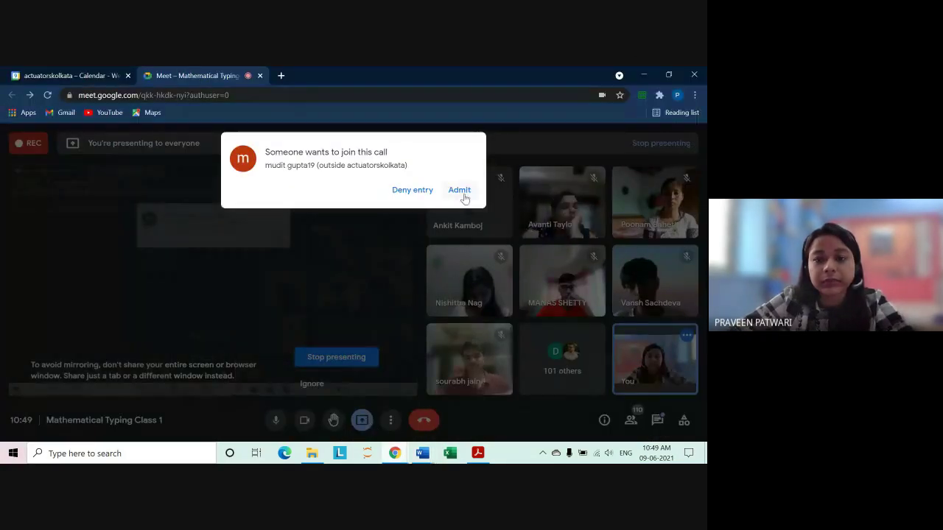
{"action": "left_click", "coordinate": [465, 195]}
{"action": "left_click", "coordinate": [422, 453]}
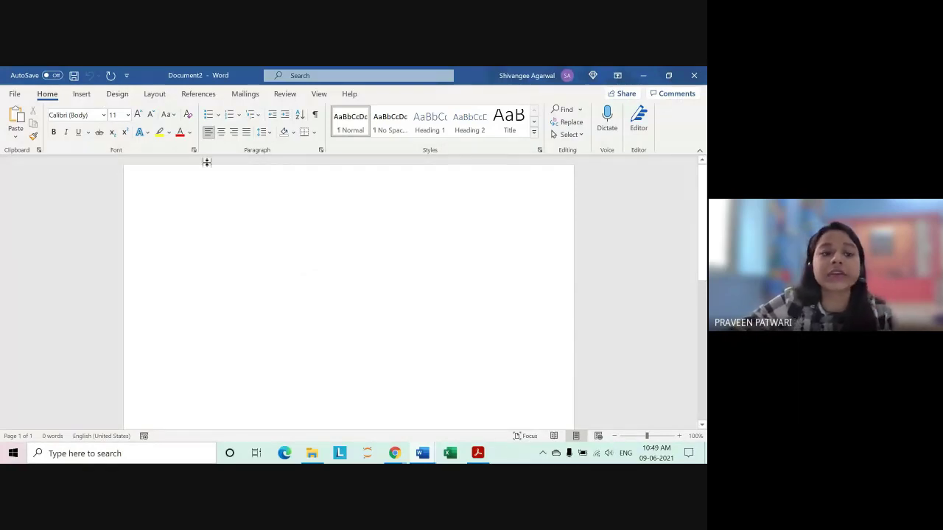
- Insert a Blank header and type the ARN line with CM1 SEPT 2021 in capitals
{"action": "left_click", "coordinate": [81, 96]}
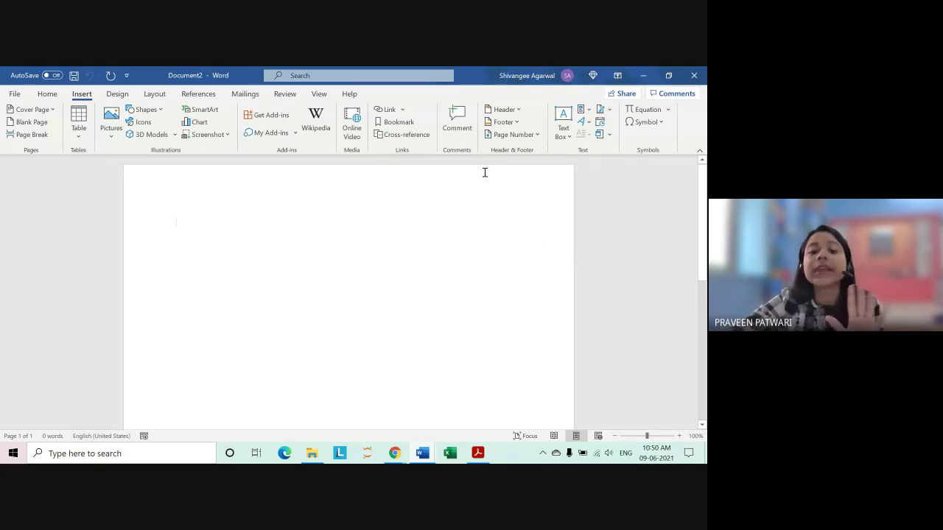
{"action": "left_click", "coordinate": [497, 111]}
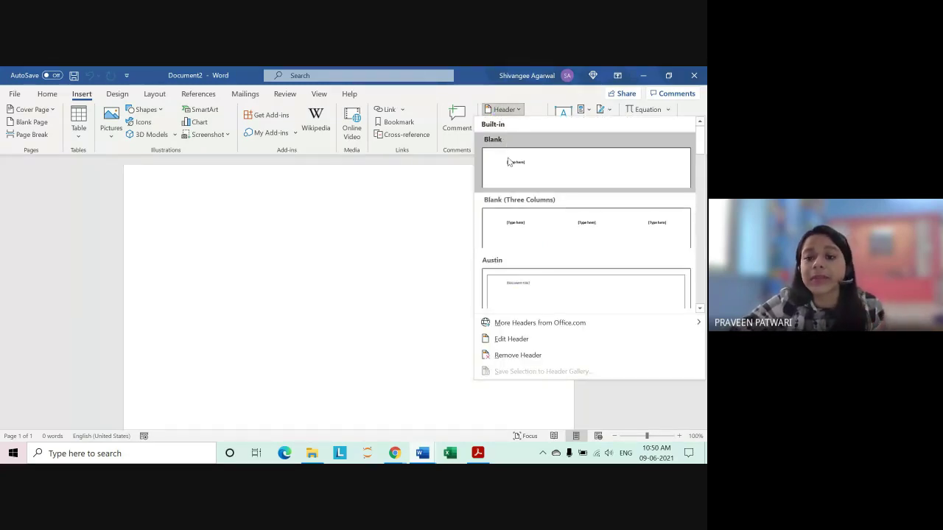
{"action": "left_click", "coordinate": [509, 162]}
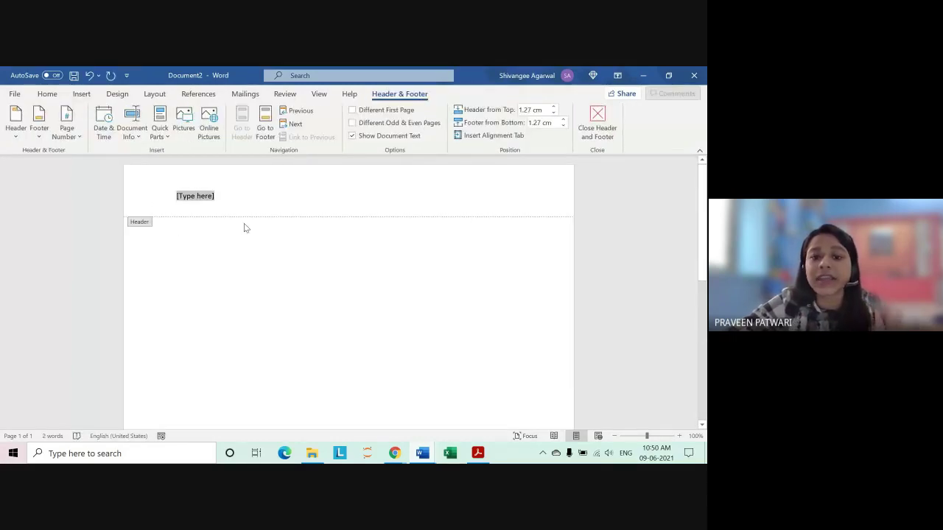
{"action": "key", "text": "Caps_Lock"}
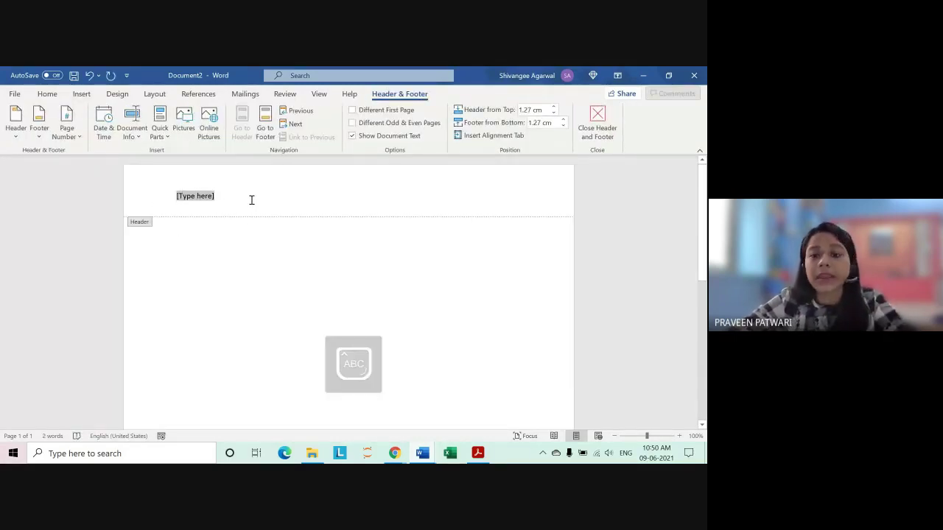
{"action": "type", "text": "ARN- "}
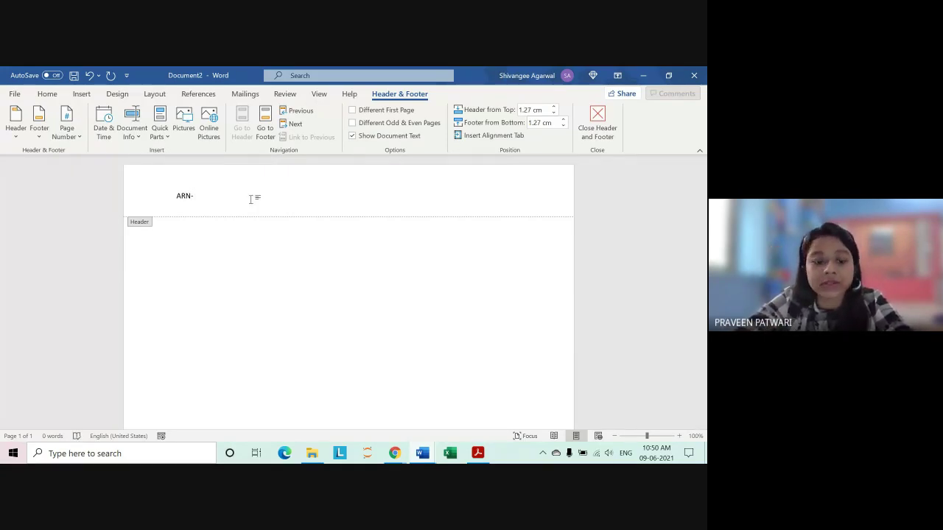
{"action": "type", "text": "#######"}
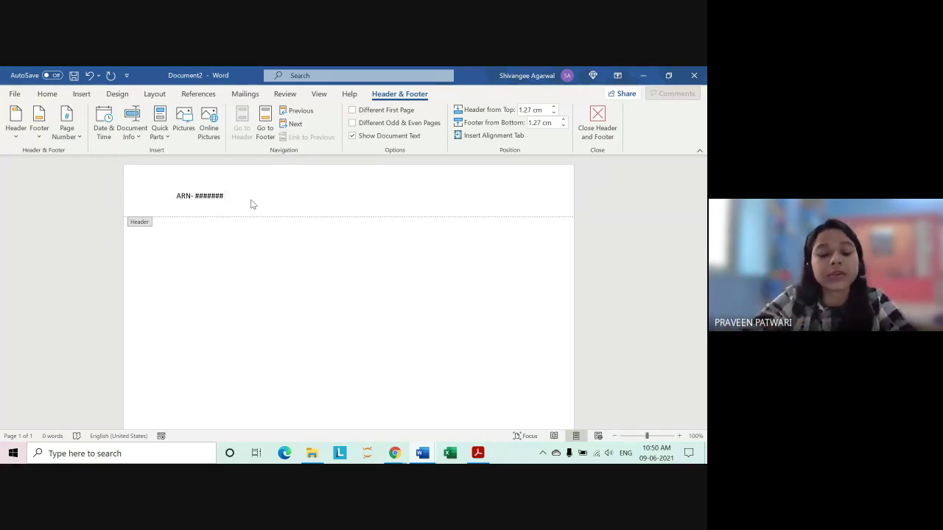
{"action": "type", "text": " CM1"}
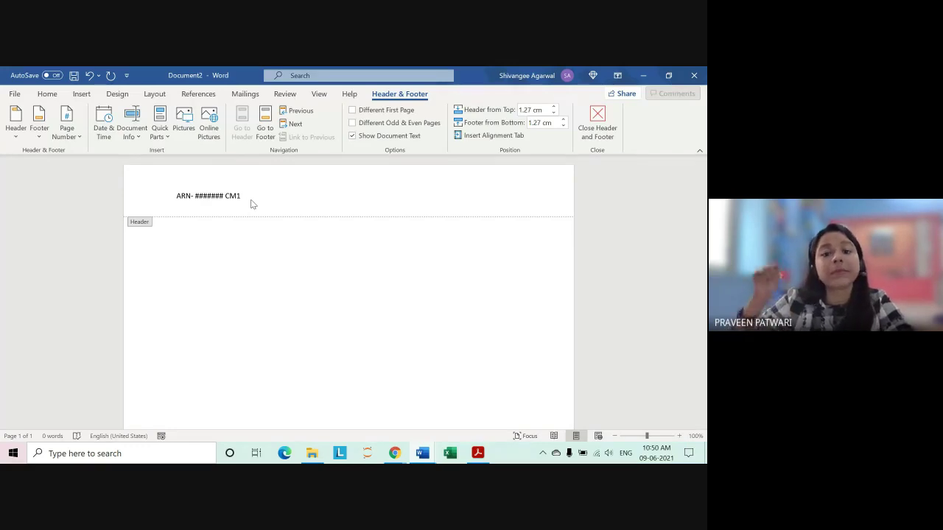
{"action": "type", "text": "SEPT "}
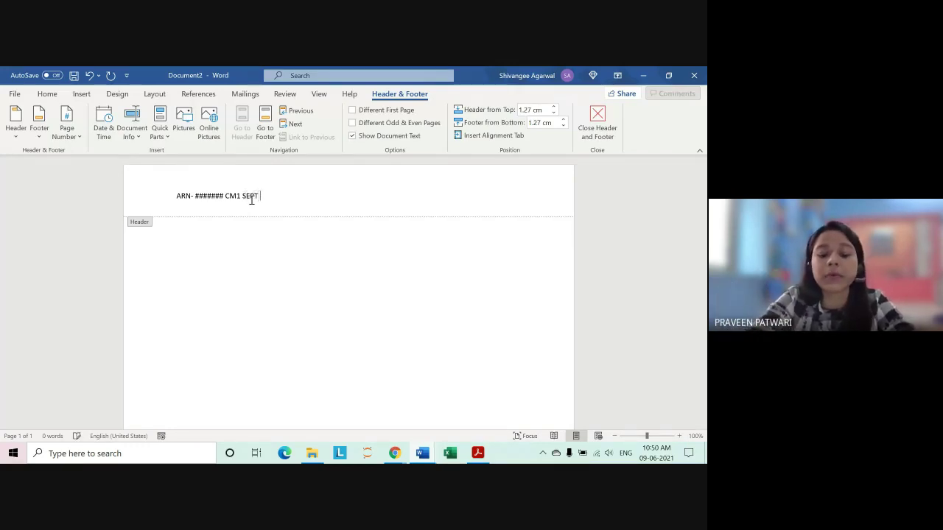
{"action": "type", "text": "2021"}
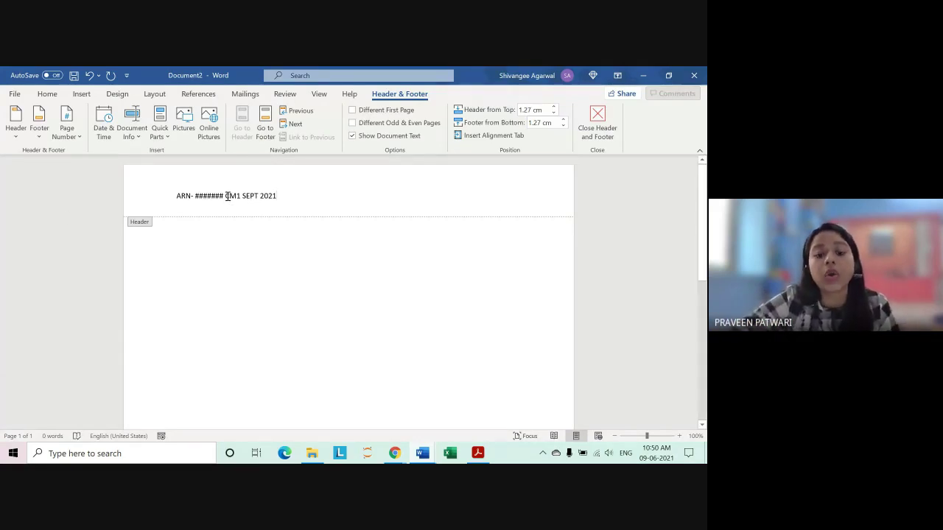
- Minimize the Meet window, then select and deselect CM1 in the header
{"action": "mouse_move", "coordinate": [395, 453]}
{"action": "left_click", "coordinate": [355, 418]}
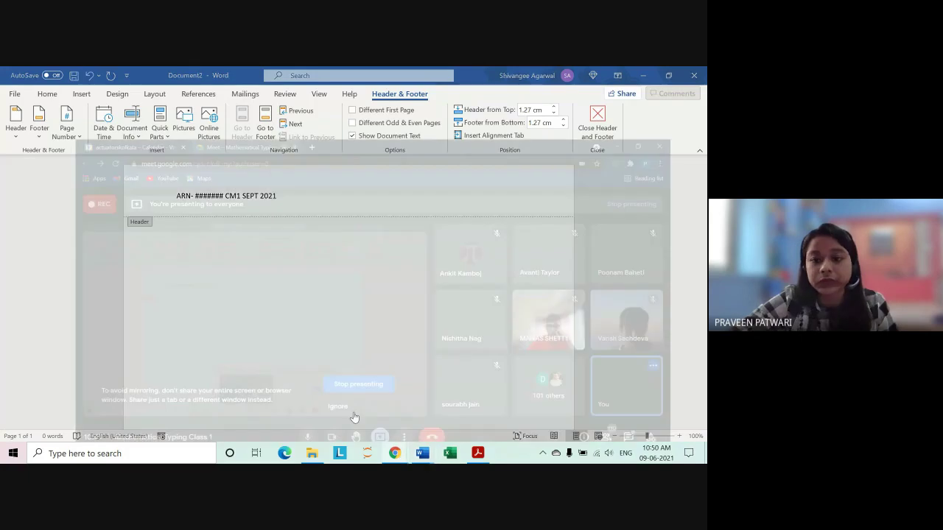
{"action": "left_click", "coordinate": [652, 66]}
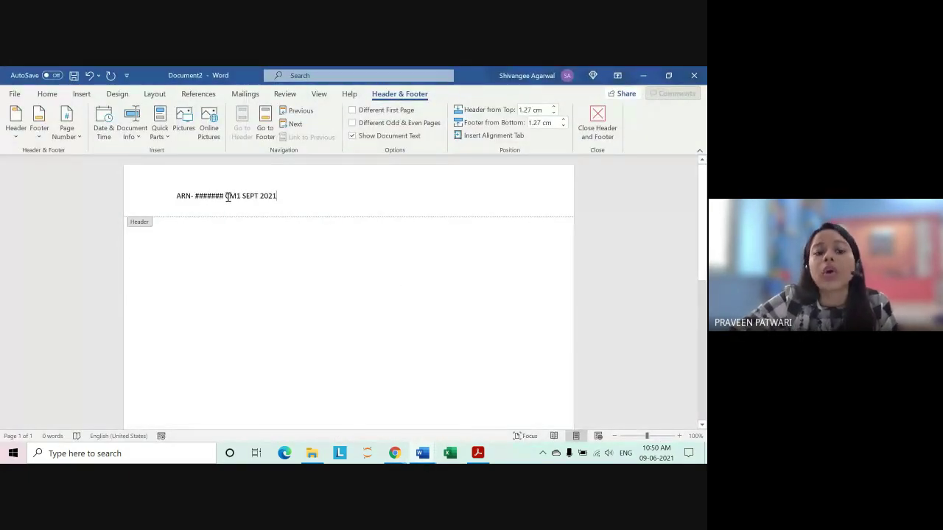
{"action": "left_click_drag", "start_coordinate": [226, 196], "coordinate": [276, 197]}
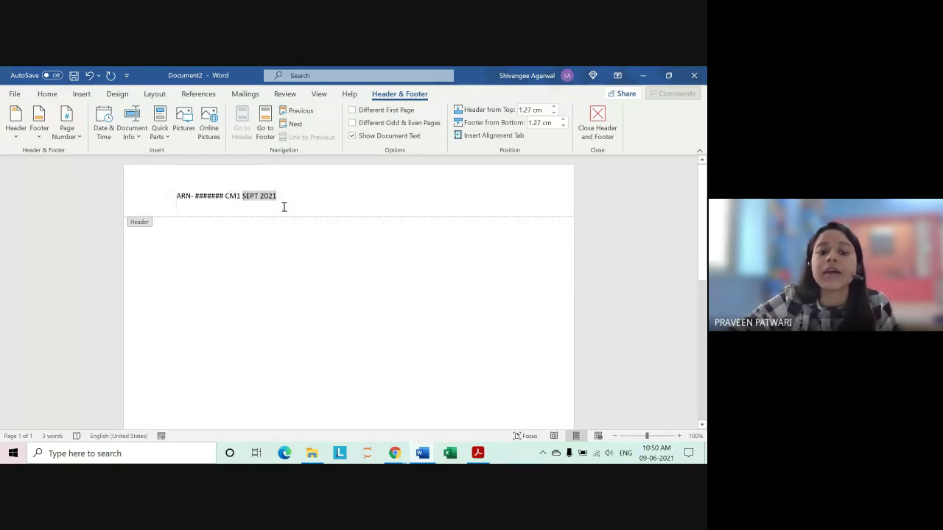
{"action": "left_click", "coordinate": [286, 207]}
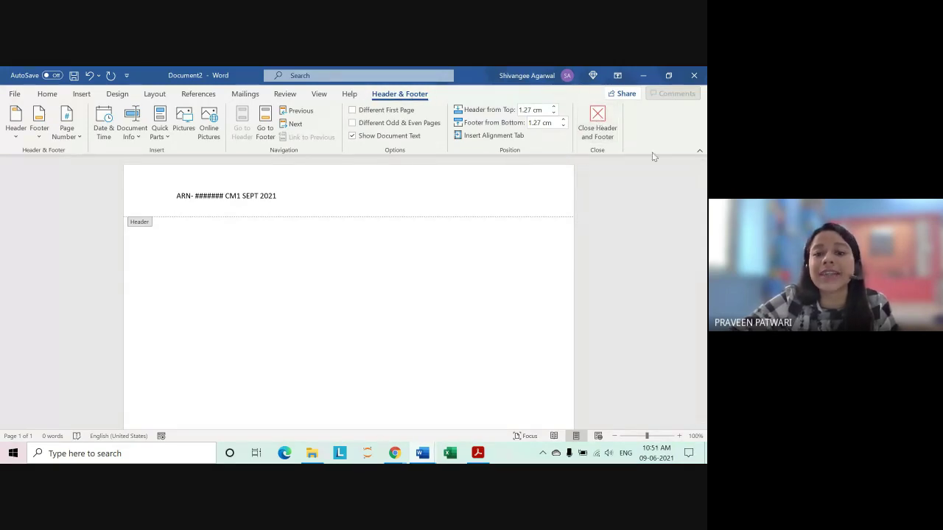
- Close header editing and open the File backstage view with recent documents
{"action": "left_click", "coordinate": [617, 130]}
{"action": "scroll", "coordinate": [268, 268], "scroll_direction": "down", "scroll_amount": 5}
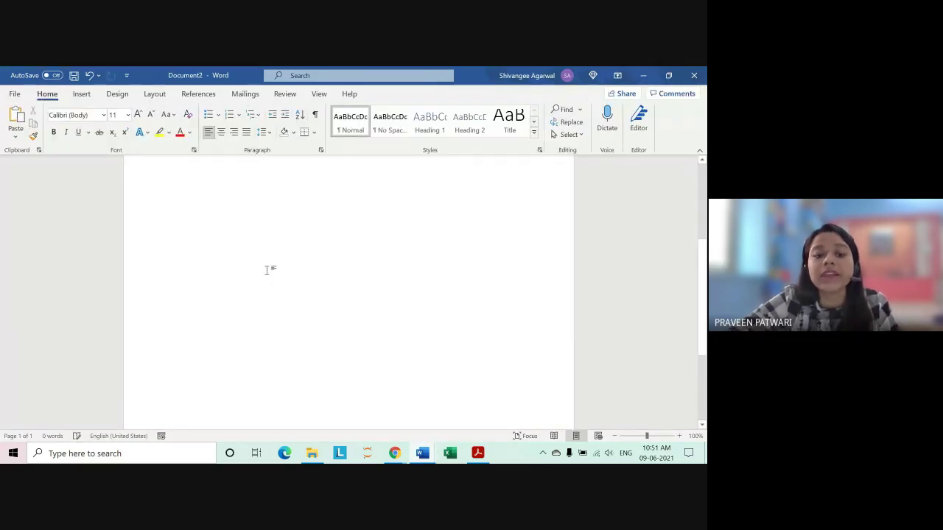
{"action": "scroll", "coordinate": [266, 271], "scroll_direction": "up", "scroll_amount": 5}
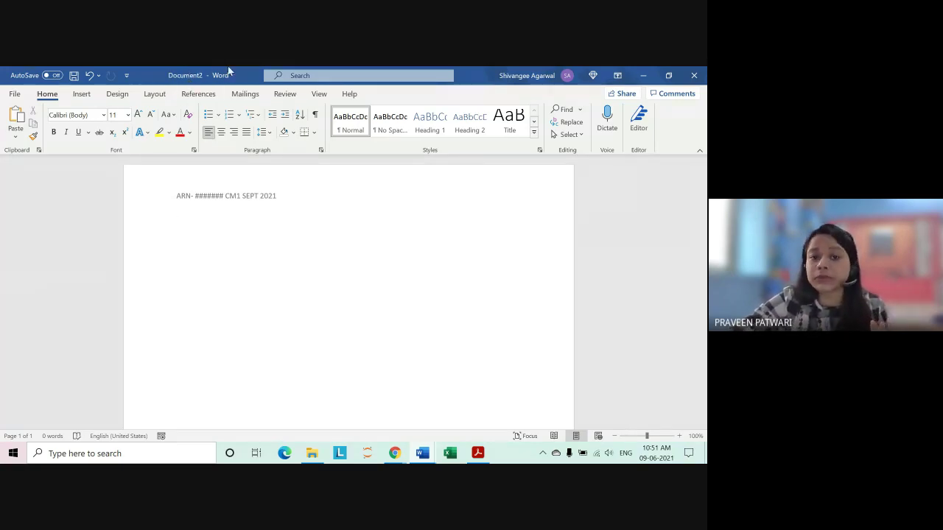
{"action": "left_click", "coordinate": [15, 94]}
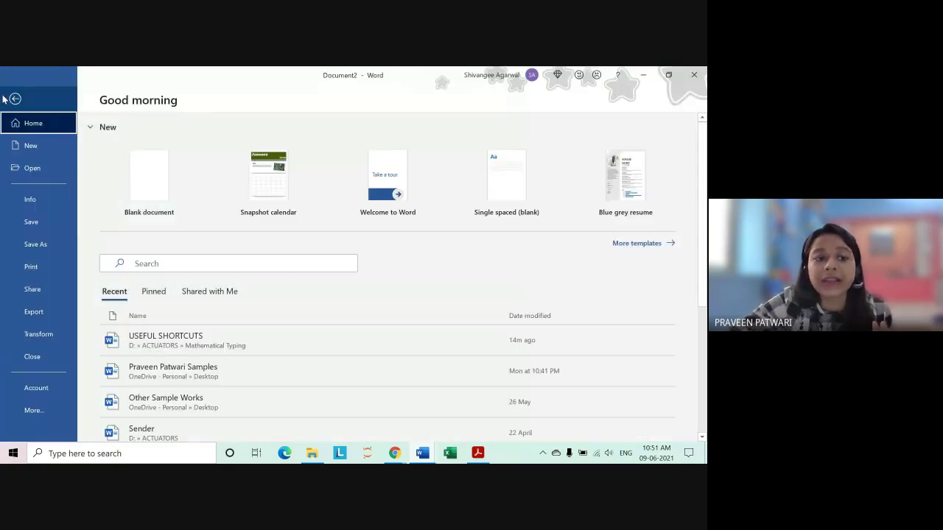
- In Save As on This PC, enter the ARN-number file name ending CM1-SEPT2021
{"action": "left_click", "coordinate": [23, 246]}
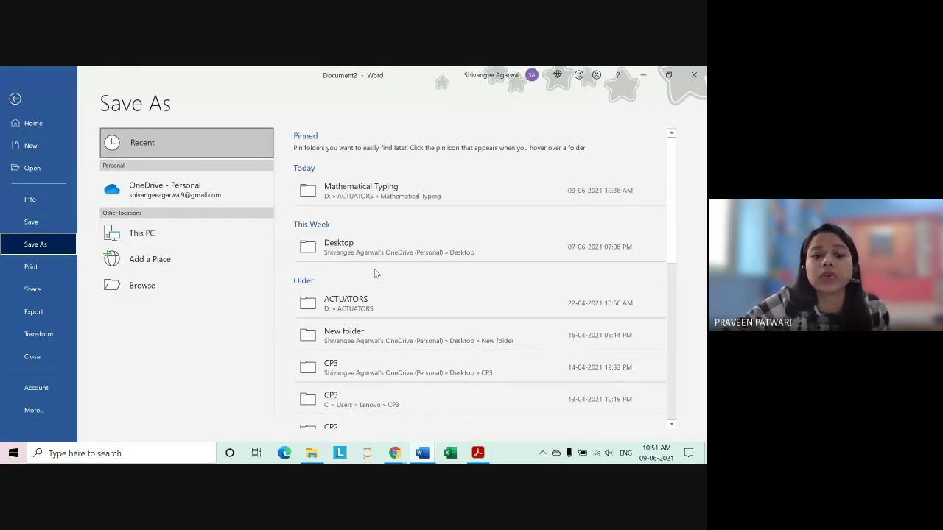
{"action": "left_click", "coordinate": [186, 232]}
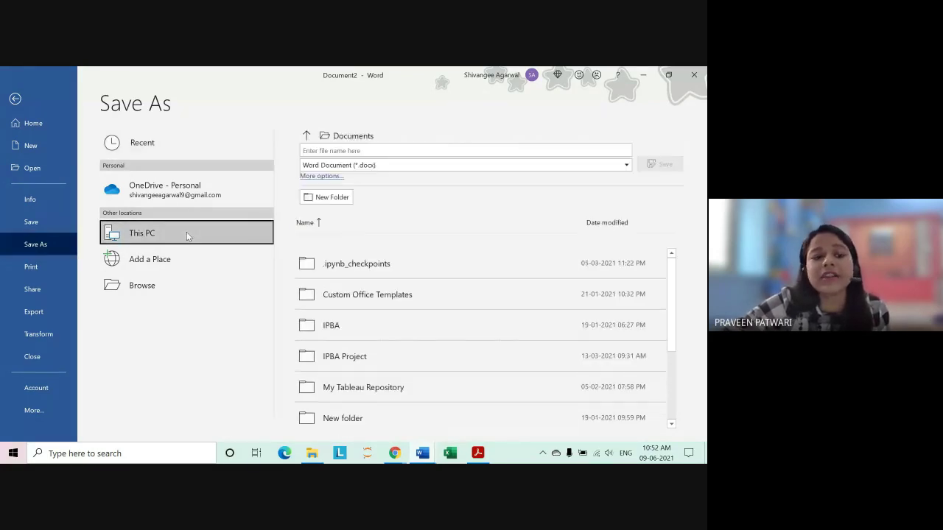
{"action": "left_click", "coordinate": [335, 149]}
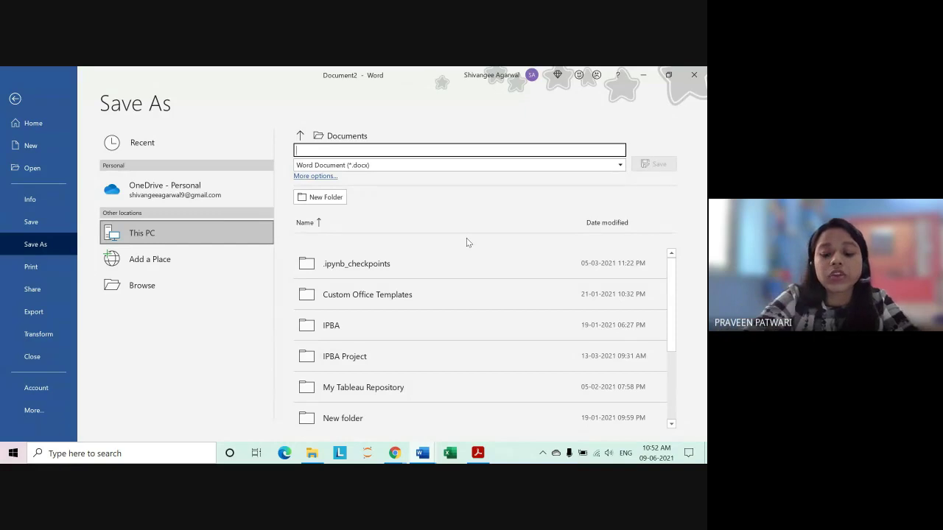
{"action": "type", "text": "AR"}
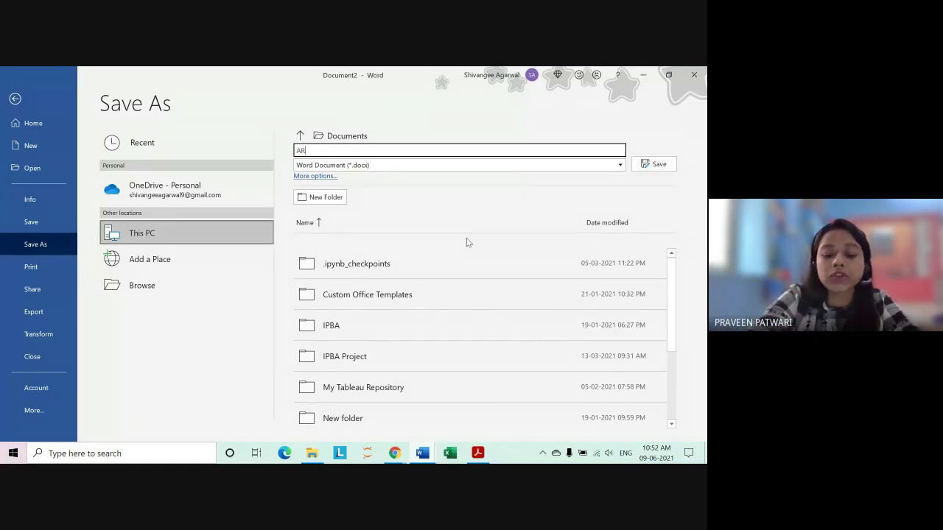
{"action": "key", "text": "BackSpace"}
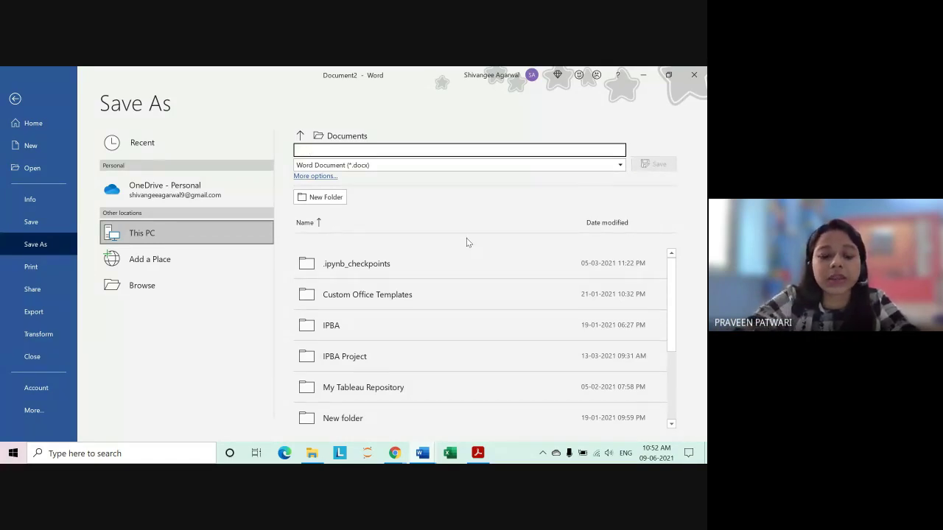
{"action": "type", "text": "#####"}
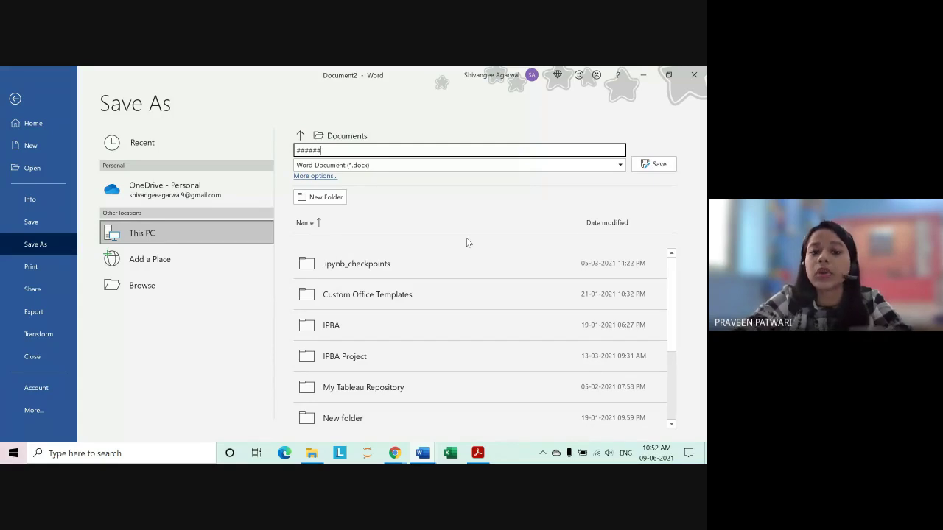
{"action": "type", "text": "#"}
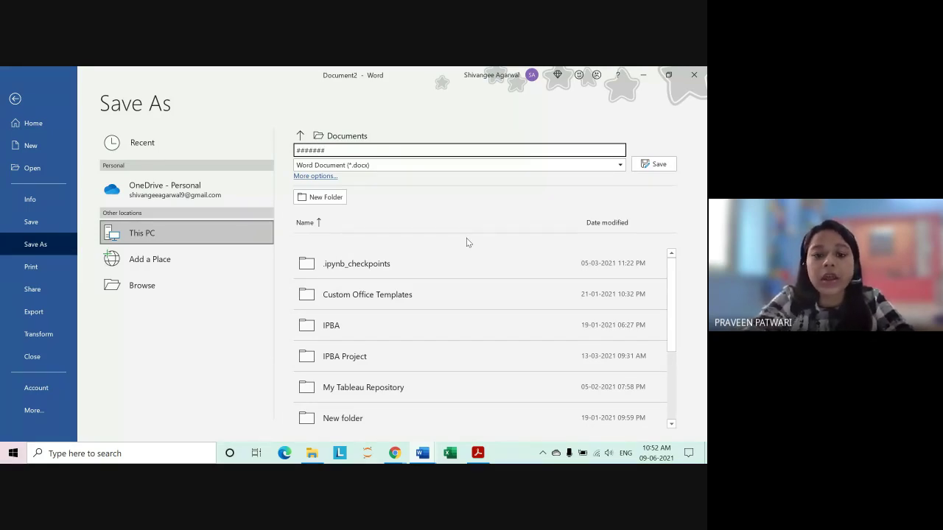
{"action": "type", "text": "-CM"}
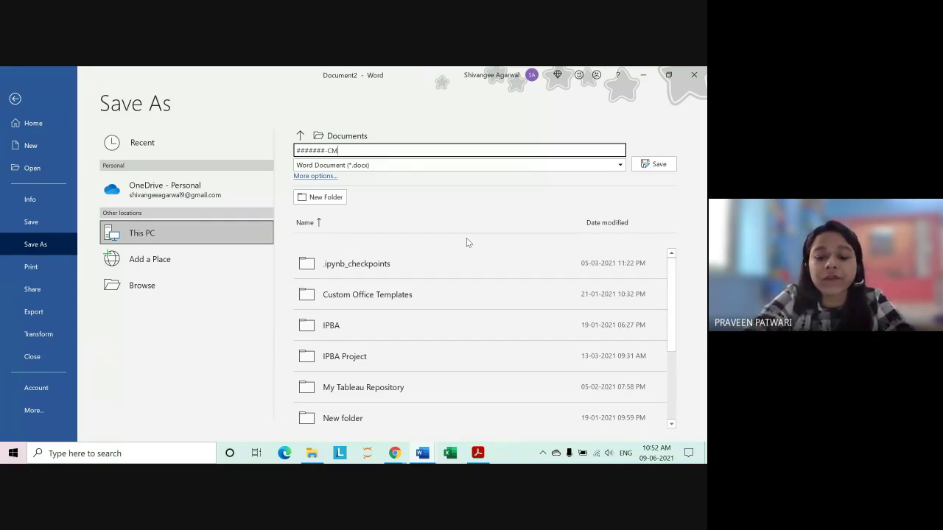
{"action": "type", "text": "1-SEPT"}
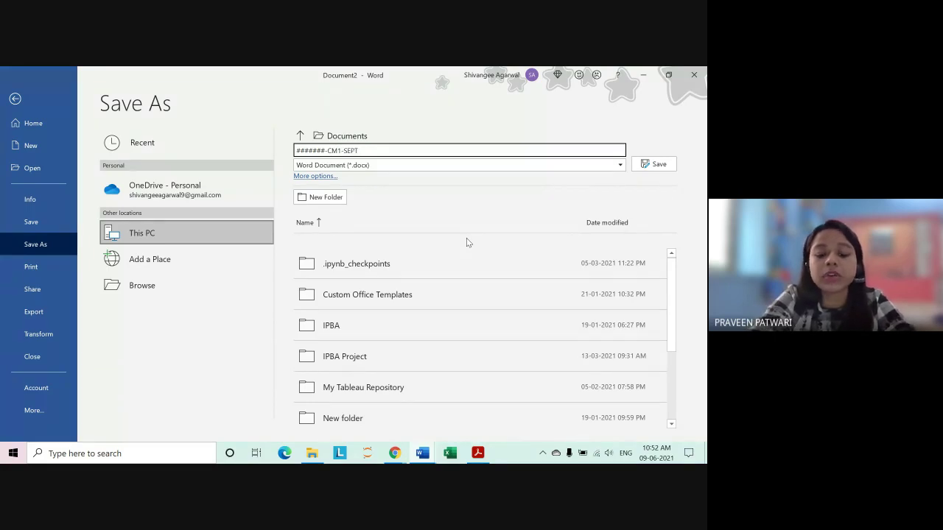
{"action": "type", "text": "2021"}
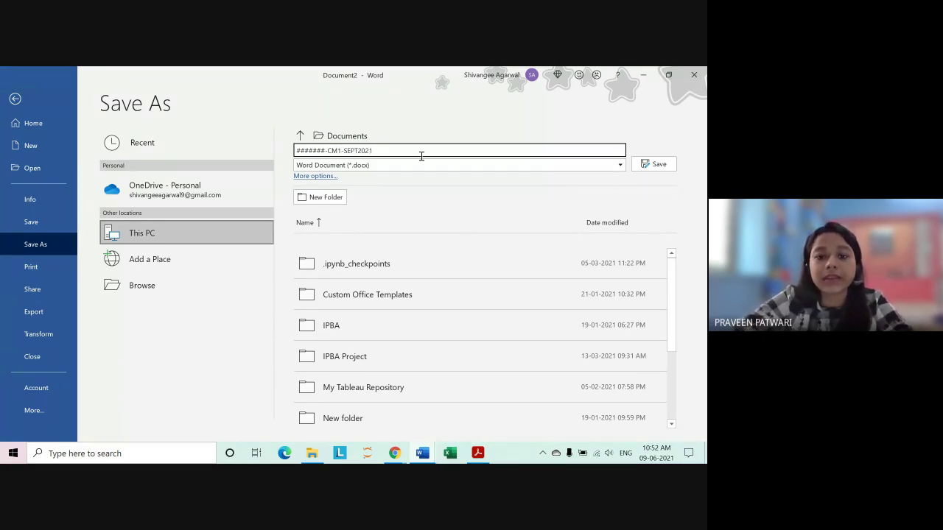
- Change CM1 to CM1A in the file name and save it to Documents
{"action": "left_click_drag", "start_coordinate": [383, 151], "coordinate": [281, 152]}
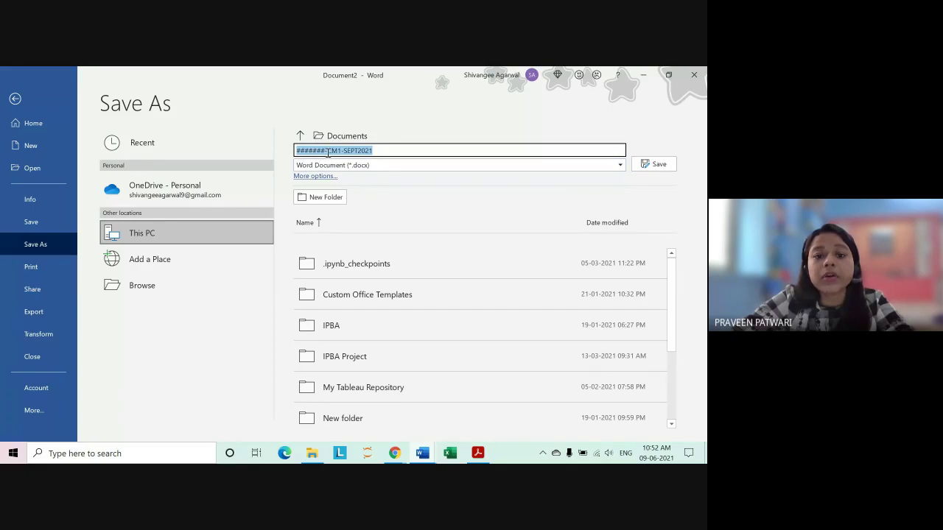
{"action": "left_click_drag", "start_coordinate": [328, 153], "coordinate": [341, 151]}
{"action": "left_click", "coordinate": [341, 151]}
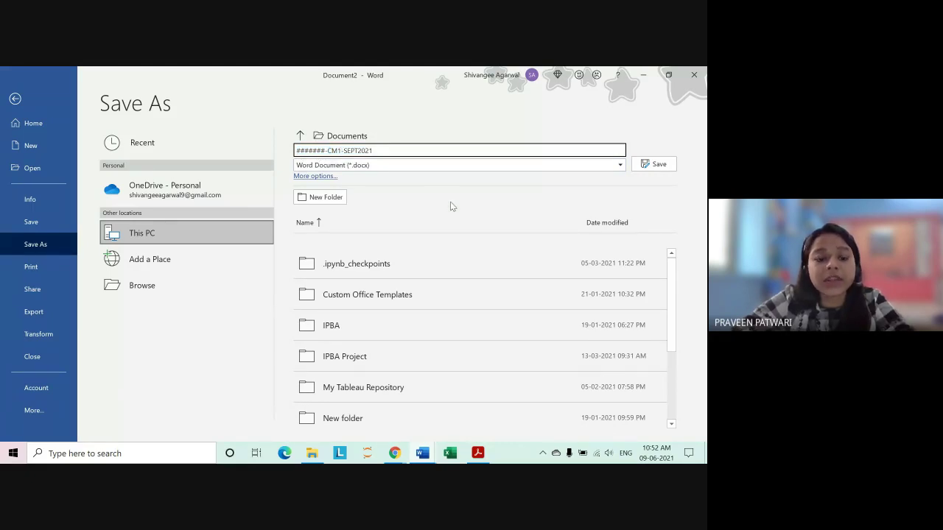
{"action": "type", "text": "A-"}
{"action": "left_click_drag", "start_coordinate": [376, 150], "coordinate": [347, 151]}
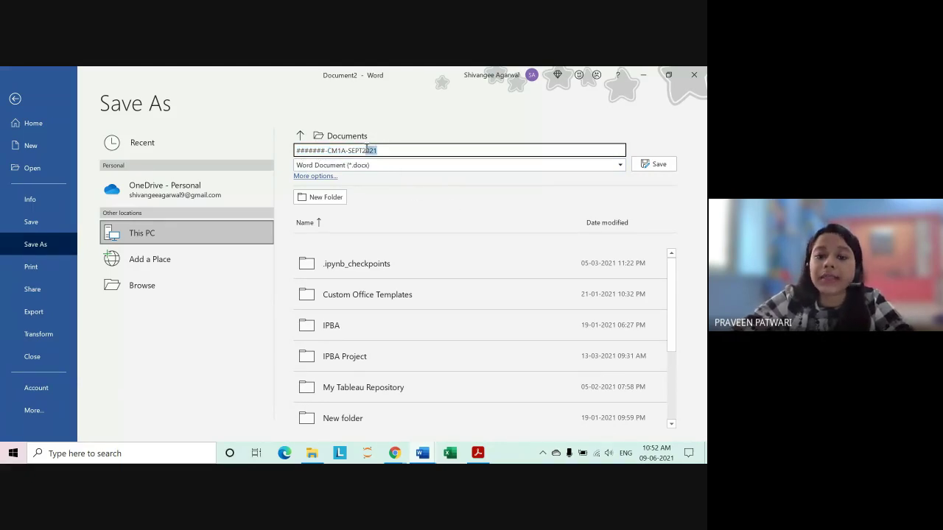
{"action": "left_click", "coordinate": [419, 151]}
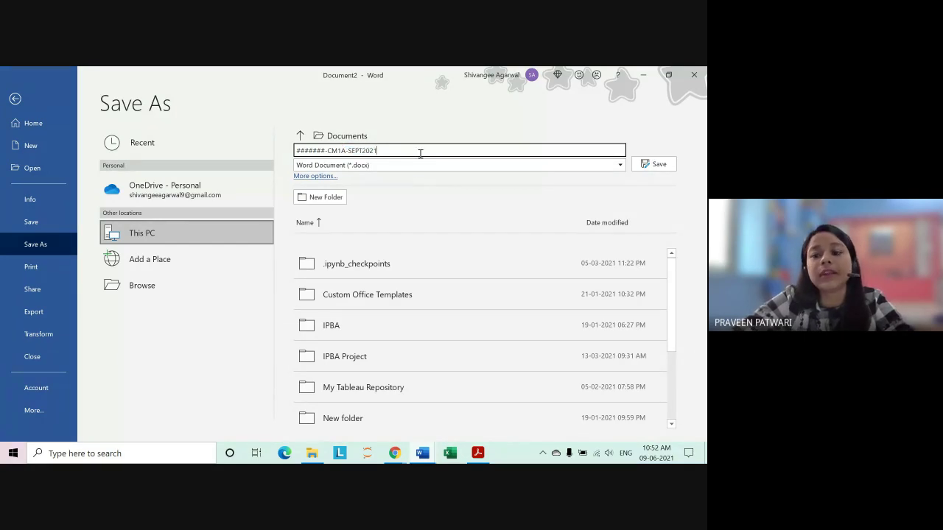
{"action": "left_click", "coordinate": [648, 168]}
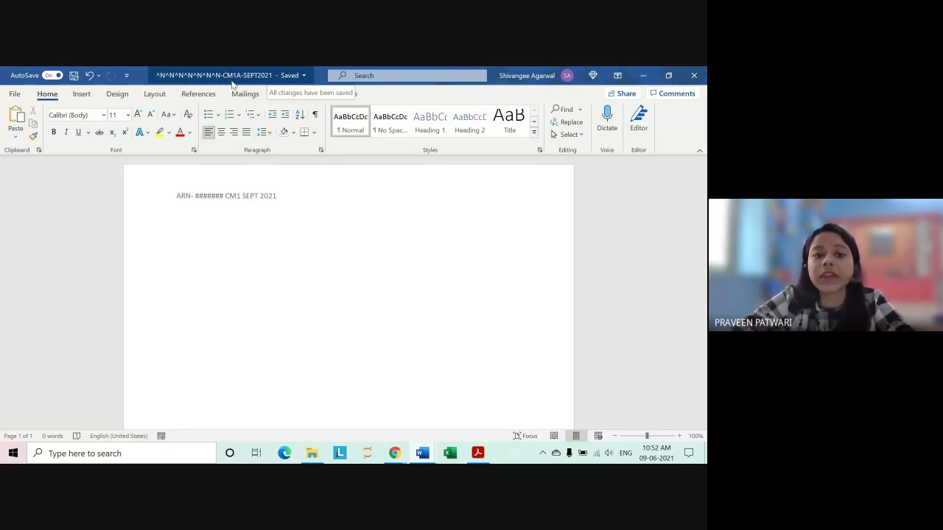
- Switch the title-bar AutoSave toggle to Off
{"action": "left_click", "coordinate": [52, 76]}
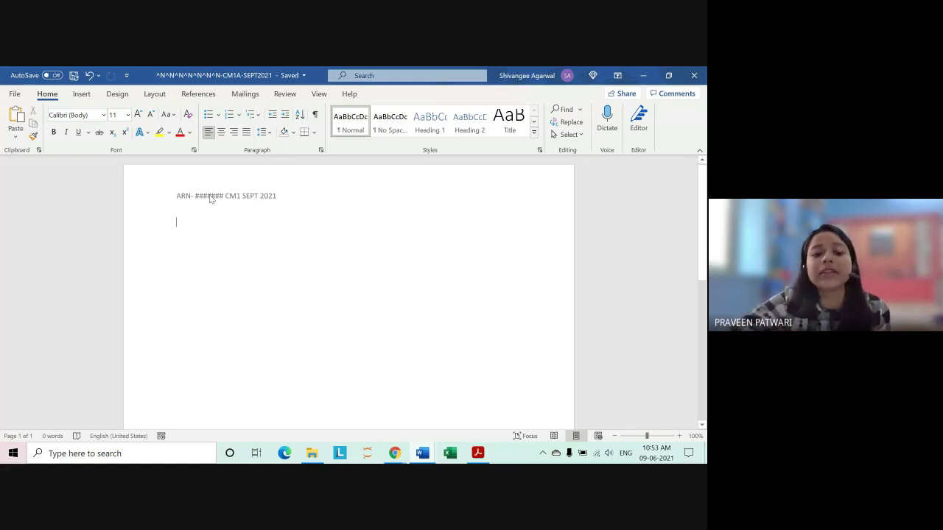
- Add a Blank footer with its [Type here] placeholder and return to the body
{"action": "left_click", "coordinate": [81, 94]}
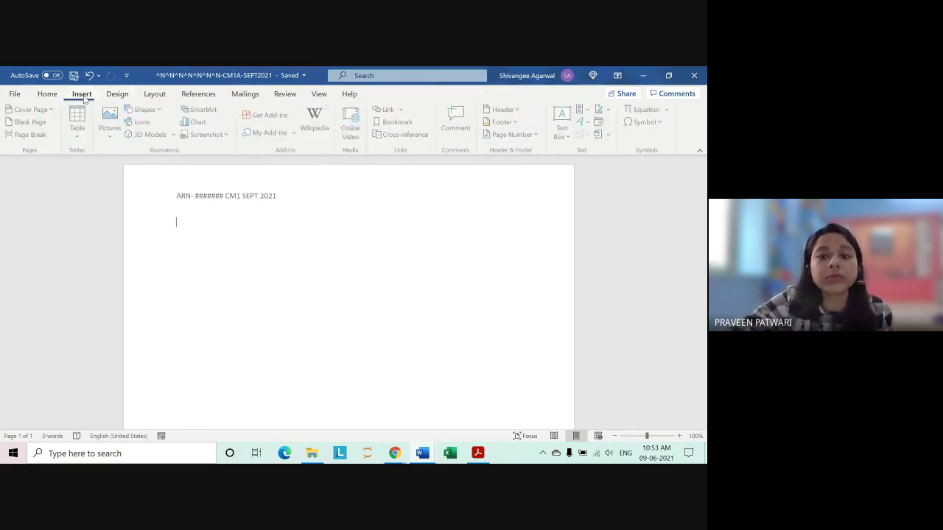
{"action": "left_click", "coordinate": [507, 122]}
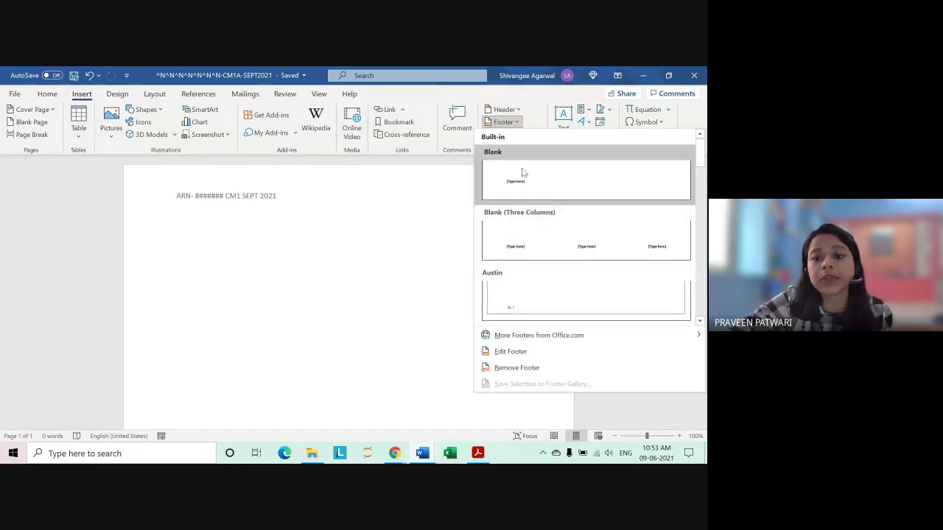
{"action": "left_click", "coordinate": [511, 193]}
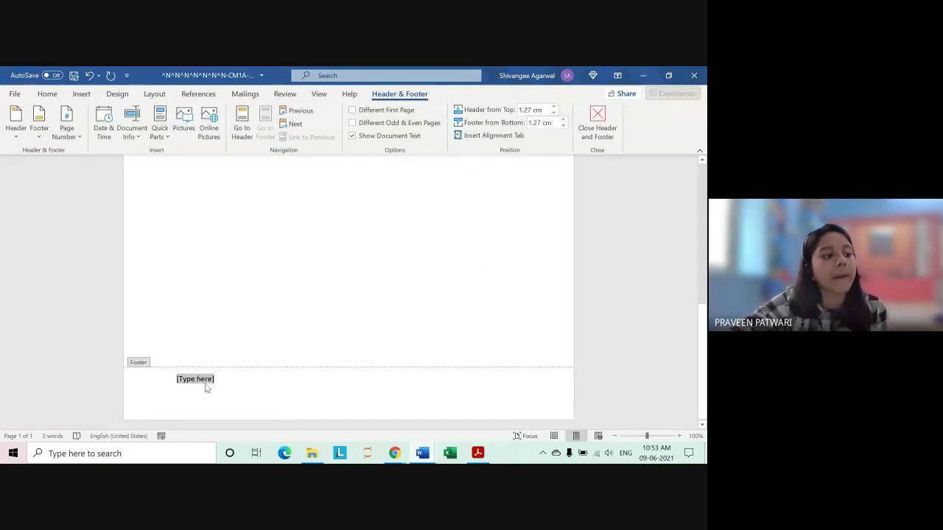
{"action": "left_click", "coordinate": [598, 121]}
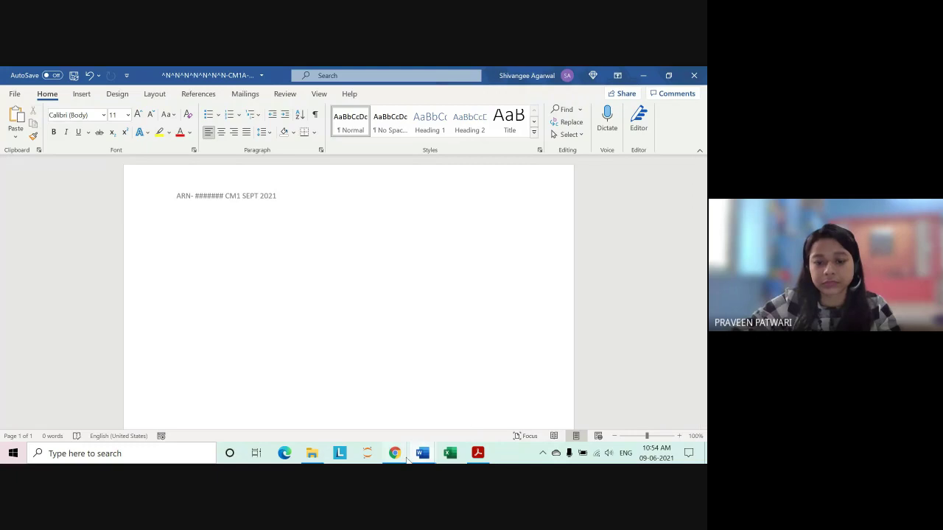
{"action": "mouse_move", "coordinate": [395, 453]}
{"action": "left_click", "coordinate": [335, 404]}
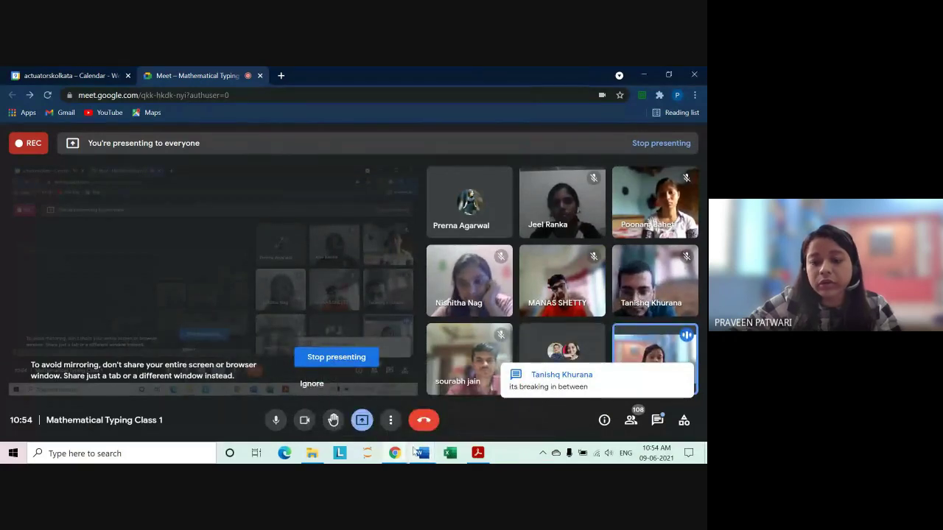
{"action": "mouse_move", "coordinate": [423, 453]}
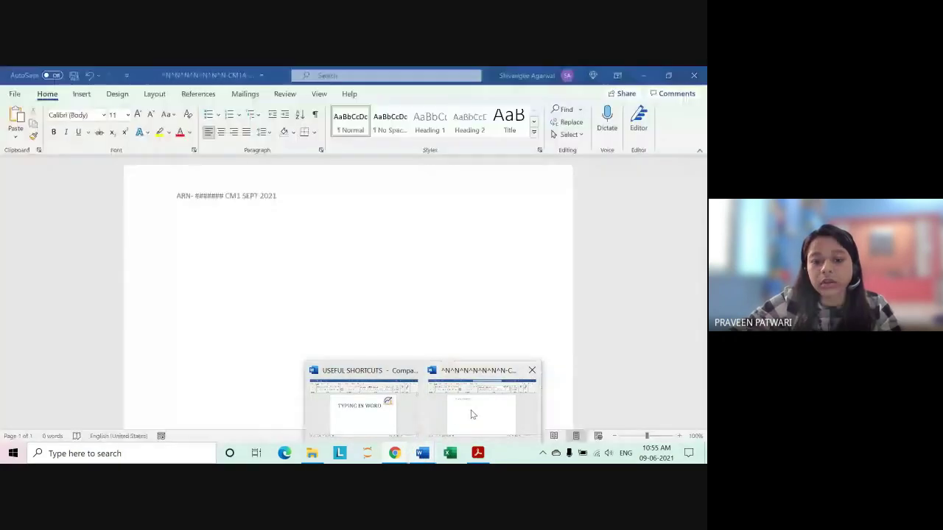
{"action": "left_click", "coordinate": [468, 413]}
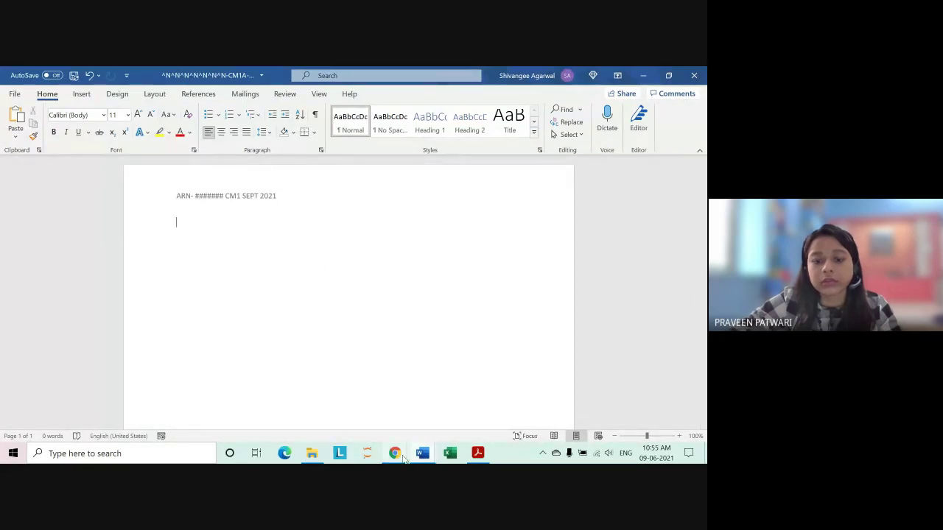
{"action": "mouse_move", "coordinate": [395, 454]}
{"action": "left_click", "coordinate": [366, 416]}
{"action": "left_click", "coordinate": [657, 420]}
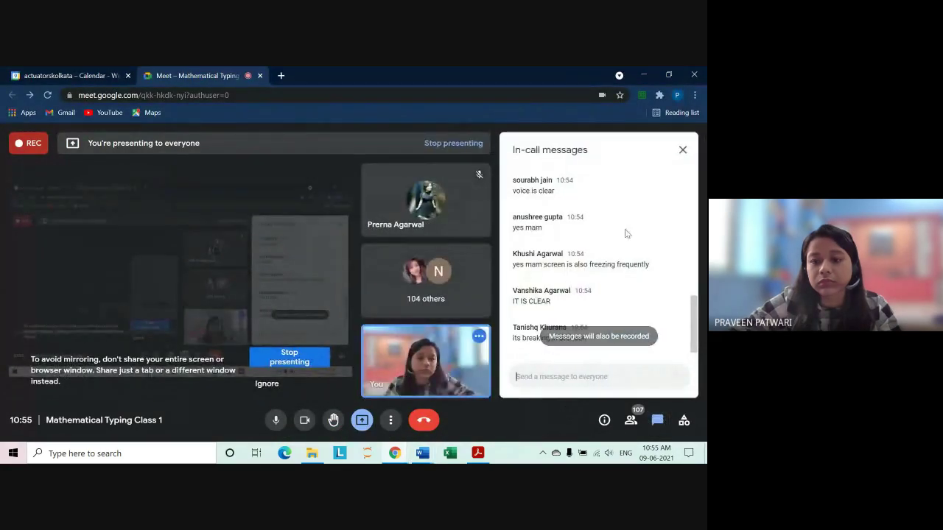
{"action": "left_click", "coordinate": [682, 151]}
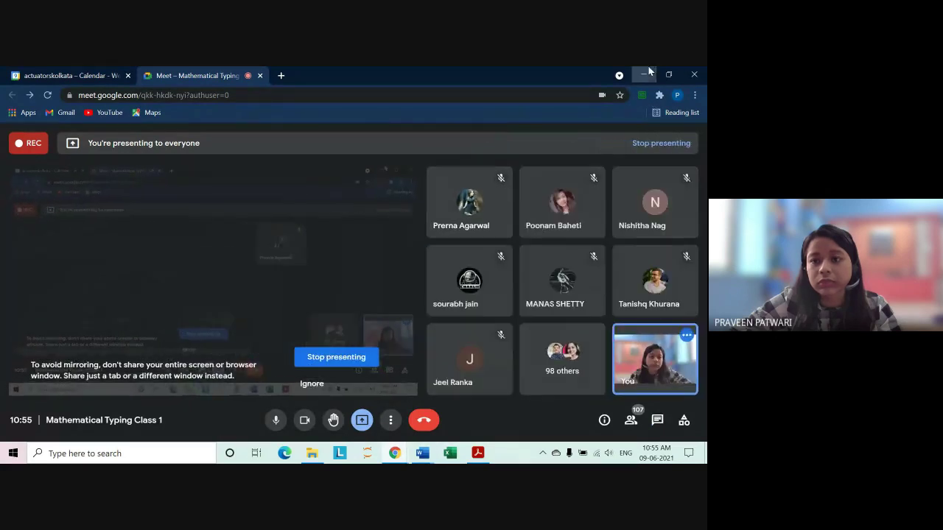
{"action": "left_click", "coordinate": [643, 75]}
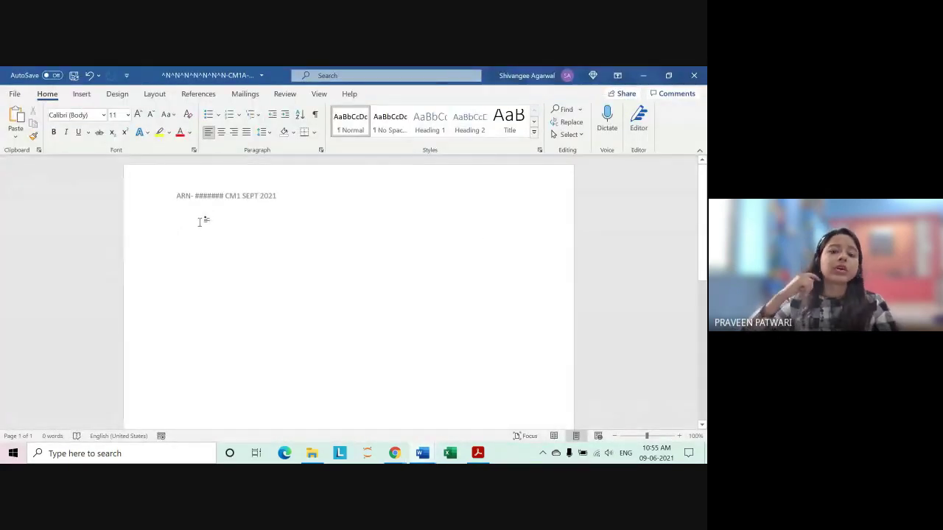
{"action": "left_click", "coordinate": [404, 455]}
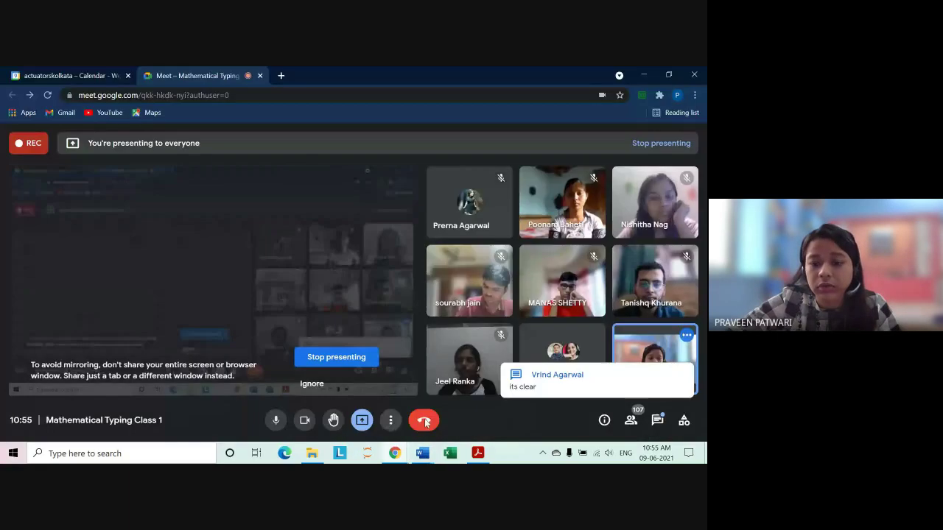
{"action": "key", "text": "alt+Tab"}
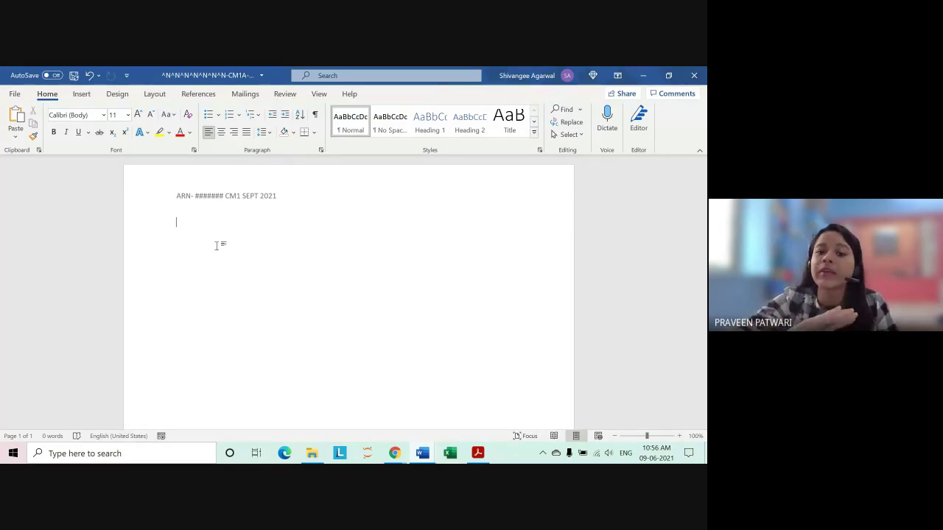
- Admit another waiting person in Meet, then minimize the browser back to Word
{"action": "mouse_move", "coordinate": [397, 455]}
{"action": "left_click", "coordinate": [335, 409]}
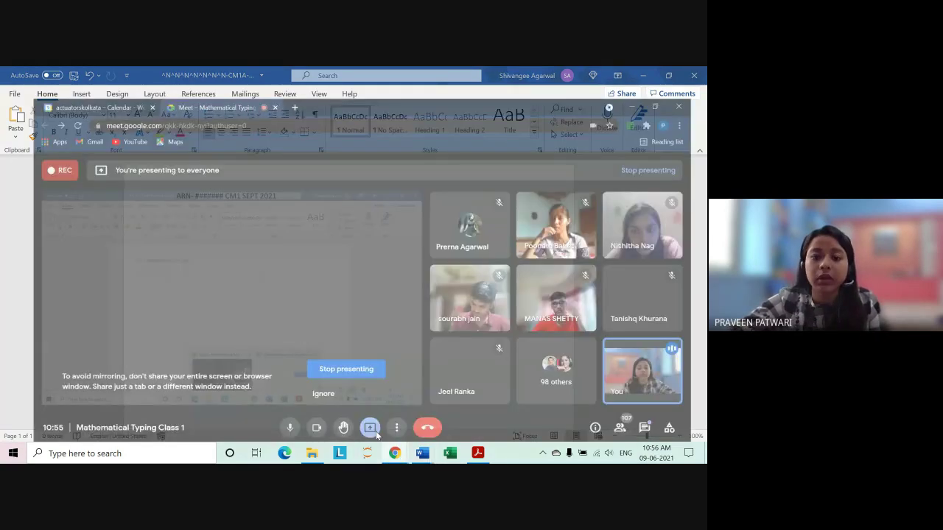
{"action": "left_click", "coordinate": [458, 190]}
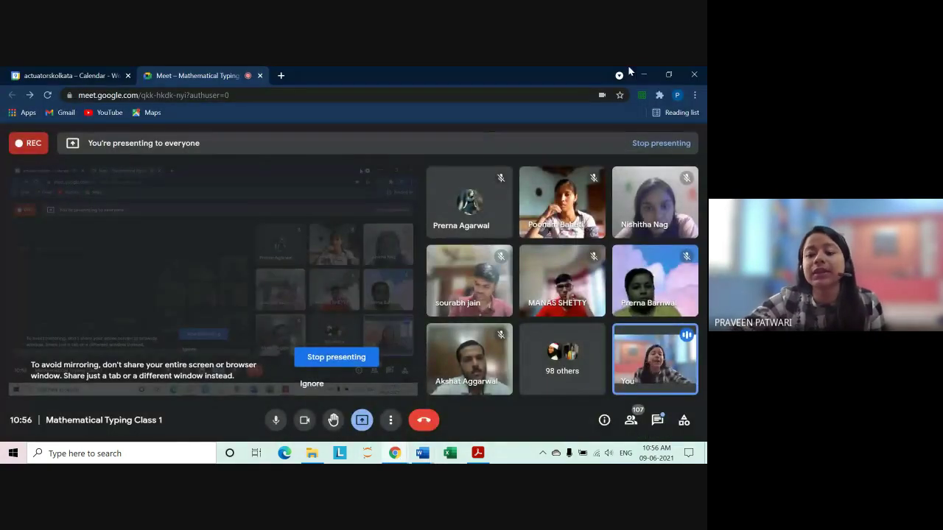
{"action": "left_click", "coordinate": [643, 74]}
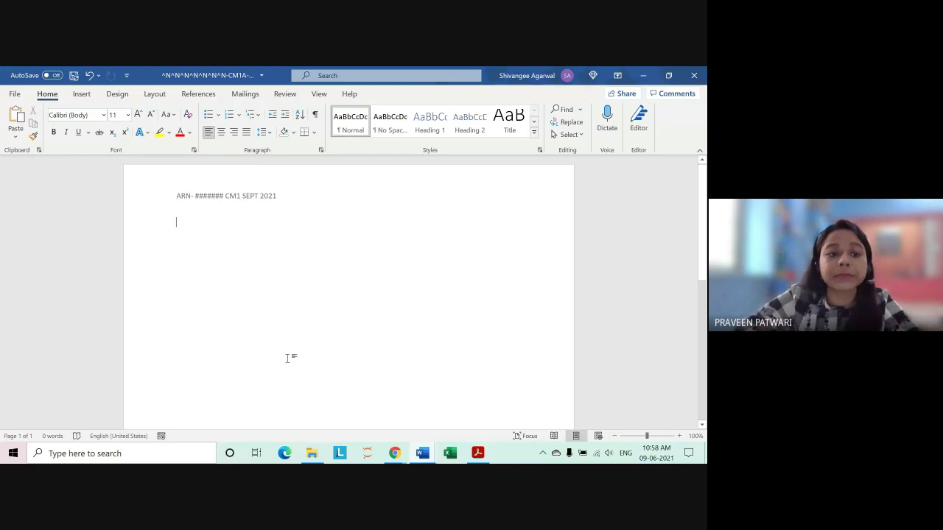
- Type bold underlined ANSWER 1, then turn formatting off and add empty lines below
{"action": "left_click", "coordinate": [78, 132]}
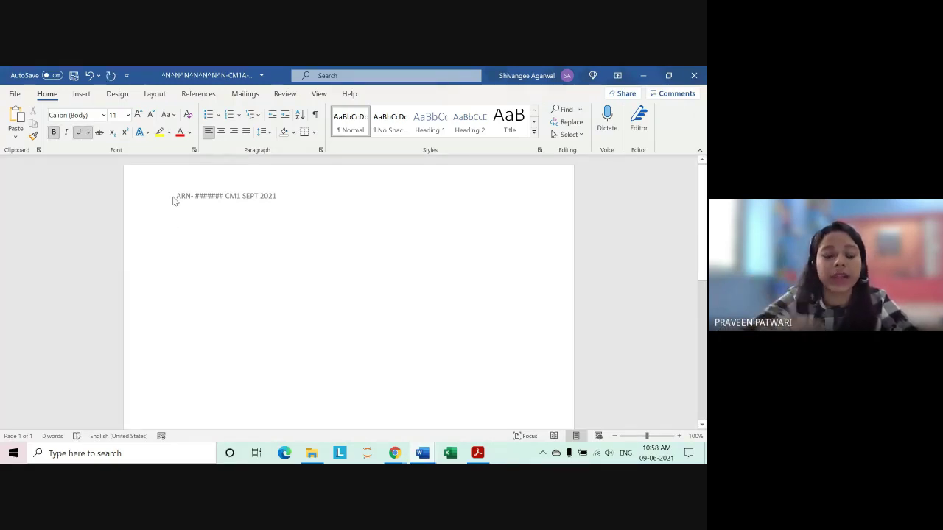
{"action": "type", "text": "ANSWER 1"}
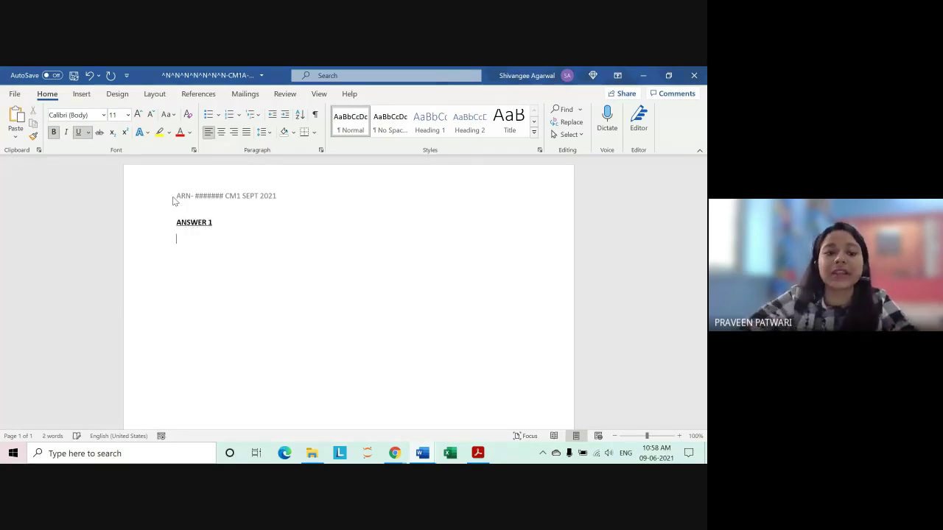
{"action": "key", "text": "ctrl+u"}
{"action": "key", "text": "ctrl+b"}
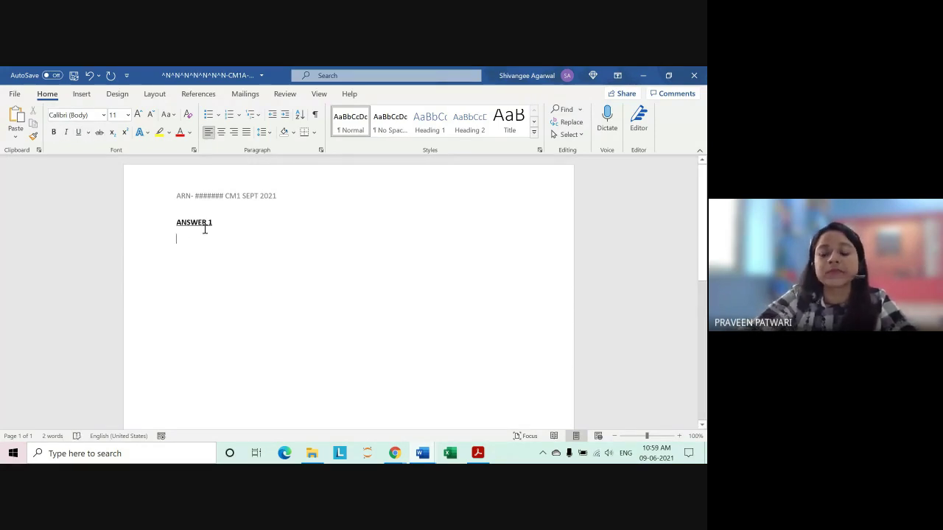
{"action": "key", "text": "Return"}
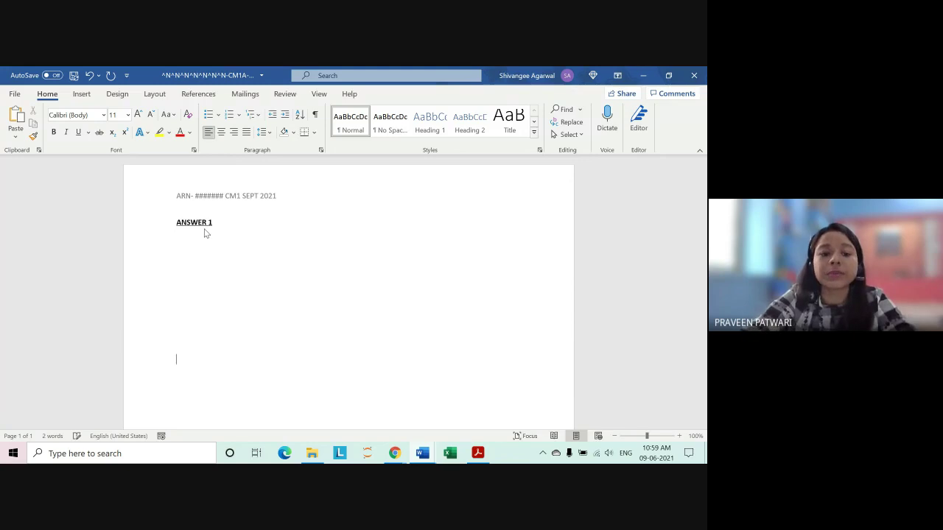
{"action": "key", "text": "Return"}
{"action": "key", "text": "Return"}
{"action": "key", "text": "Return"}
{"action": "key", "text": "BackSpace"}
{"action": "key", "text": "BackSpace"}
{"action": "key", "text": "BackSpace"}
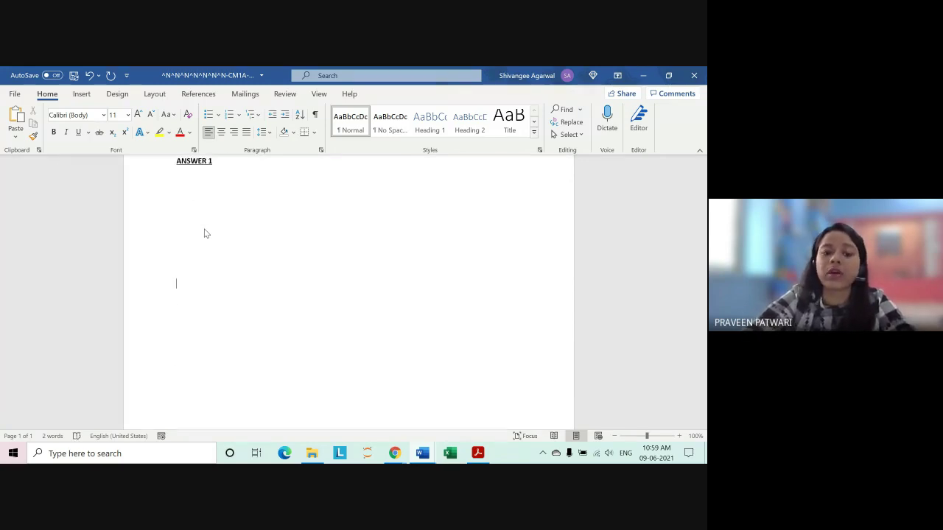
- Extend the empty lines onto page 2 and type bold underlined ANSWER 2 there
{"action": "left_click_drag", "start_coordinate": [181, 187], "coordinate": [425, 266]}
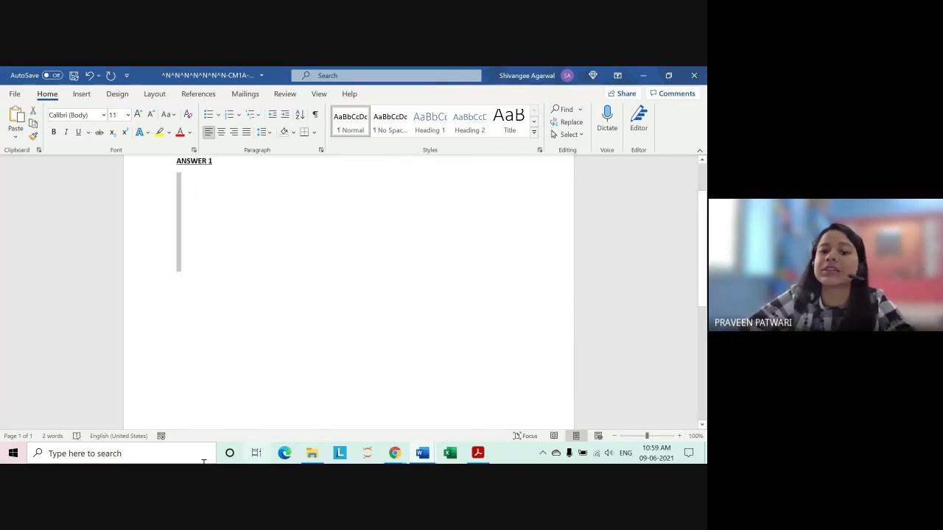
{"action": "left_click", "coordinate": [215, 272]}
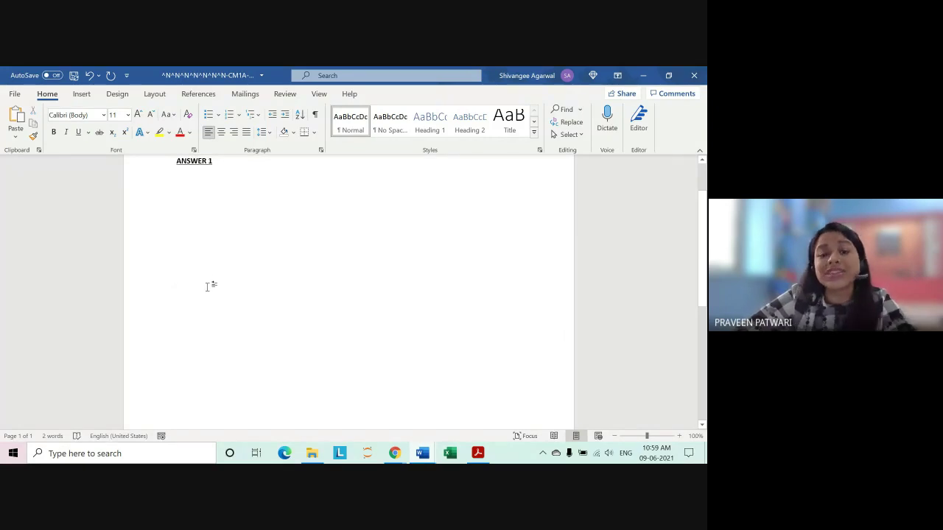
{"action": "key", "text": "Return"}
{"action": "key", "text": "Return"}
{"action": "key", "text": "Return"}
{"action": "key", "text": "Return"}
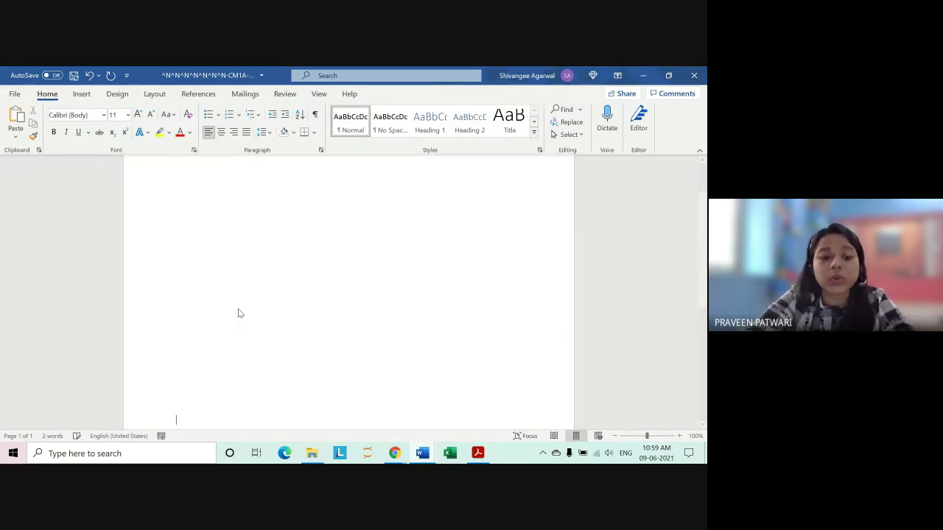
{"action": "key", "text": "Return"}
{"action": "key", "text": "Return"}
{"action": "key", "text": "Return"}
{"action": "key", "text": "Return"}
{"action": "key", "text": "Return"}
{"action": "key", "text": "Return"}
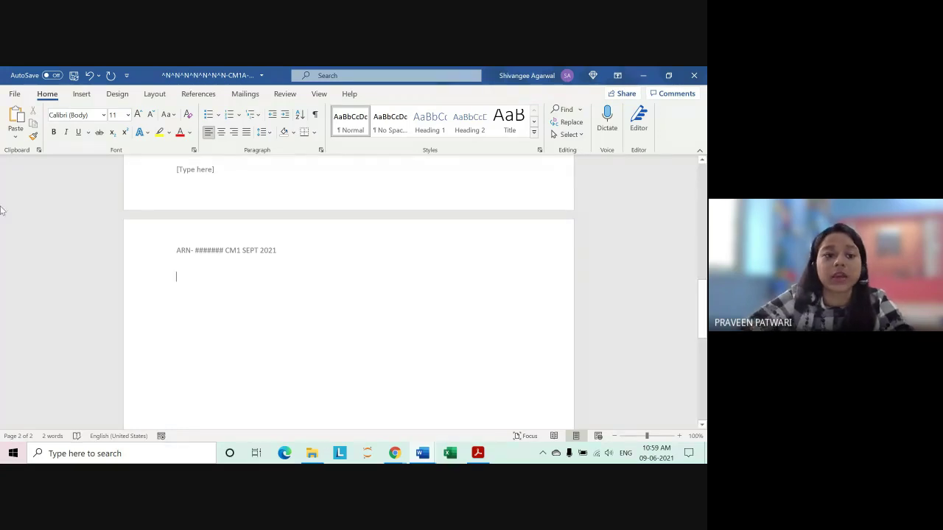
{"action": "key", "text": "ctrl+b"}
{"action": "key", "text": "ctrl+u"}
{"action": "type", "text": "A"}
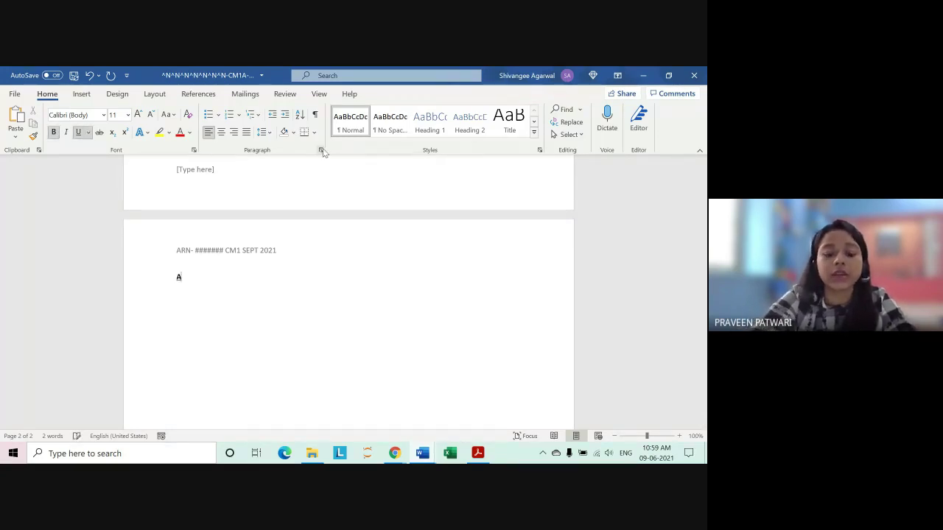
{"action": "type", "text": "NSWER 2"}
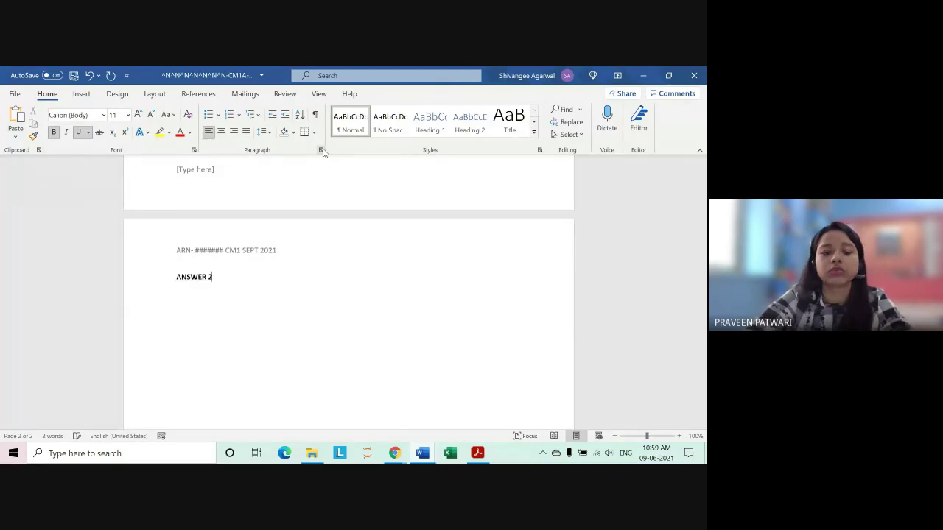
{"action": "key", "text": "Return"}
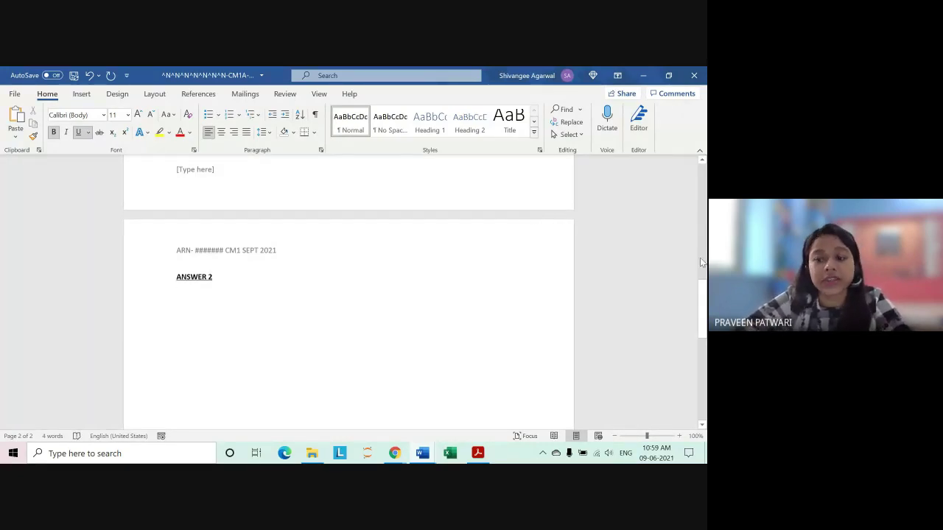
{"action": "left_click_drag", "start_coordinate": [702, 317], "coordinate": [698, 189]}
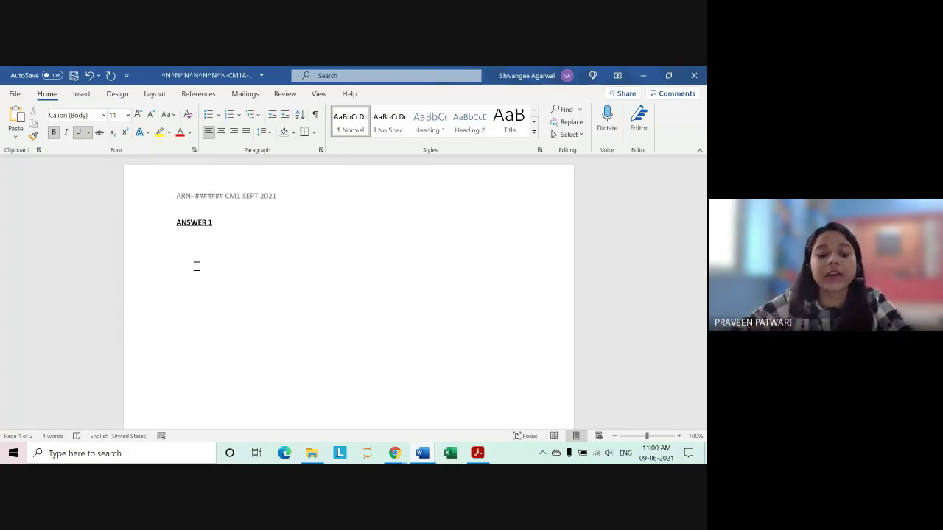
- Add an auto-capitalised name on a new line under ANSWER 1, with underline formatting cleared
{"action": "key", "text": "ctrl+s"}
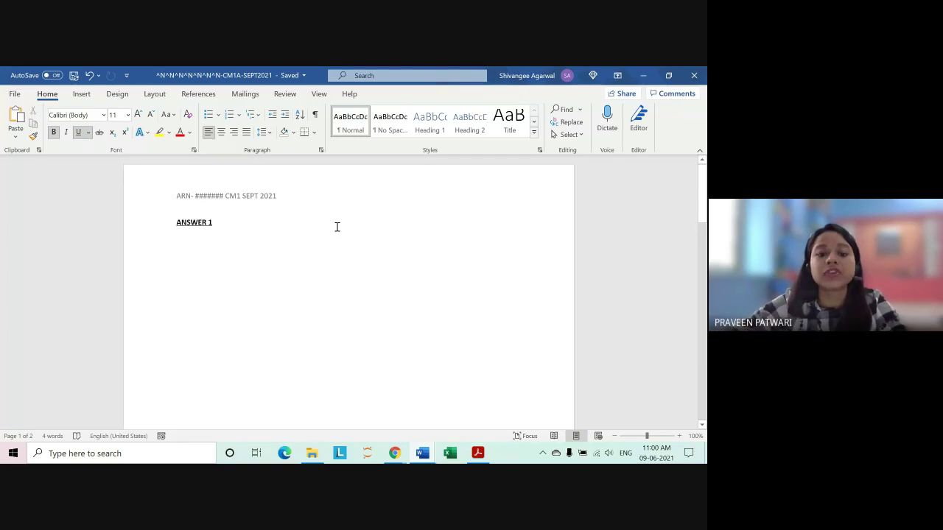
{"action": "key", "text": "Return"}
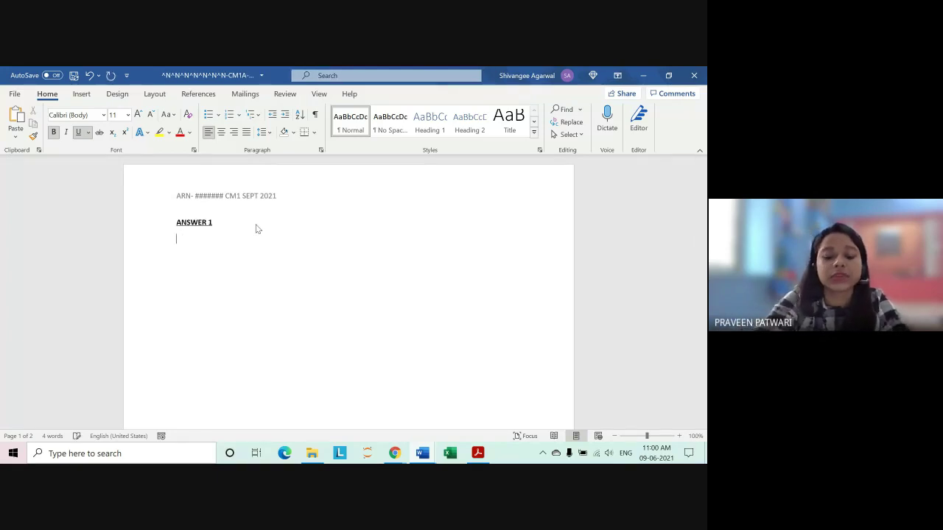
{"action": "key", "text": "Caps_Lock"}
{"action": "type", "text": "shiva"}
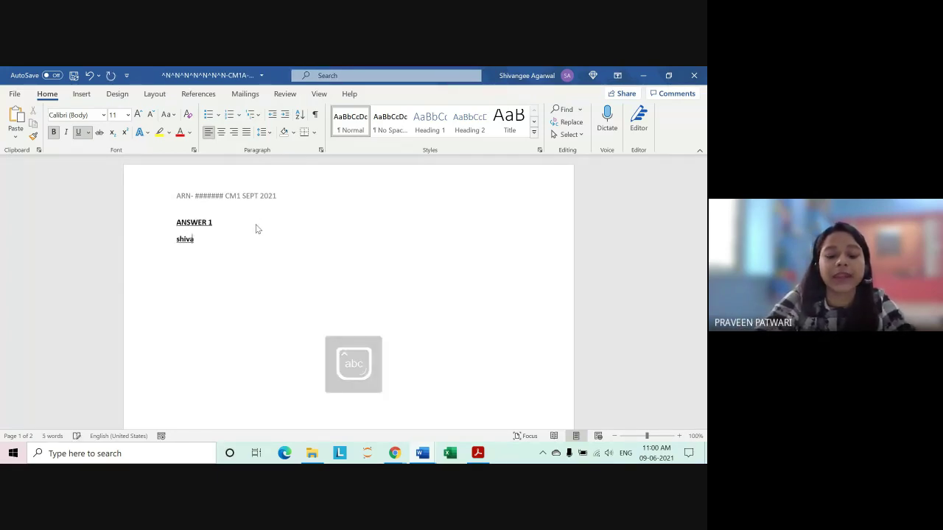
{"action": "type", "text": "ngee"}
{"action": "key", "text": "Return"}
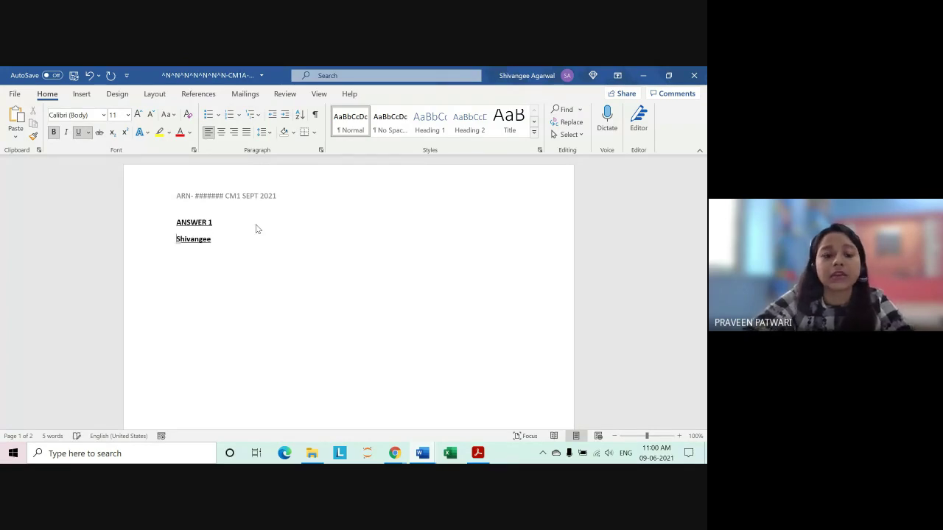
{"action": "key", "text": "shift+End"}
{"action": "key", "text": "ctrl+u"}
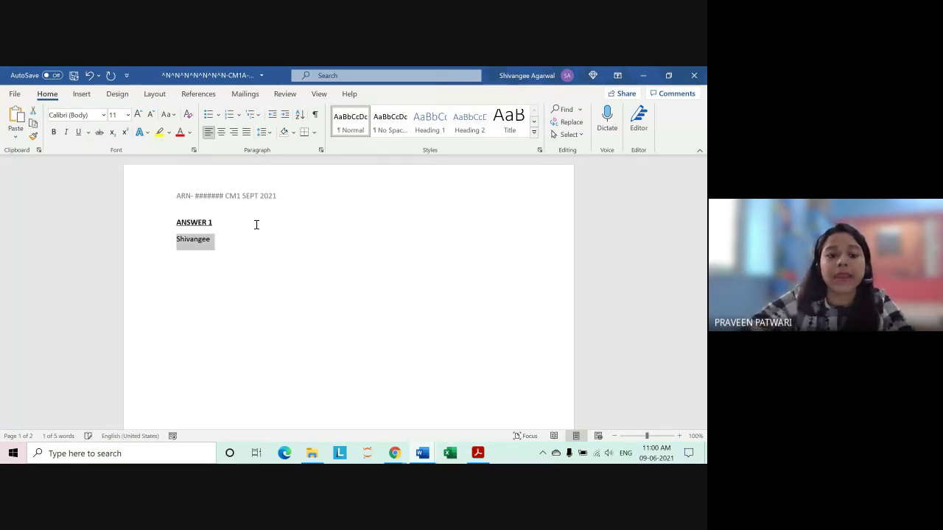
{"action": "left_click", "coordinate": [272, 244]}
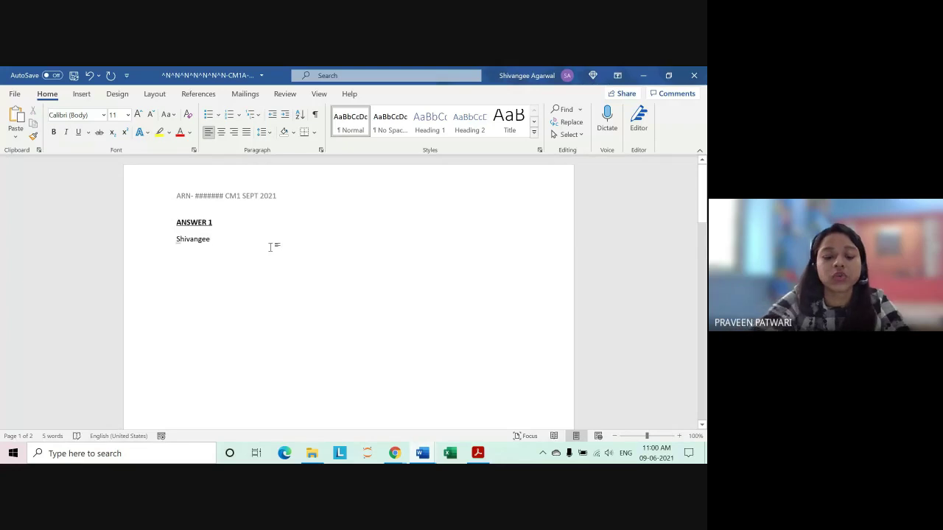
- Save the document and switch to the Google Meet call
{"action": "key", "text": "ctrl+s"}
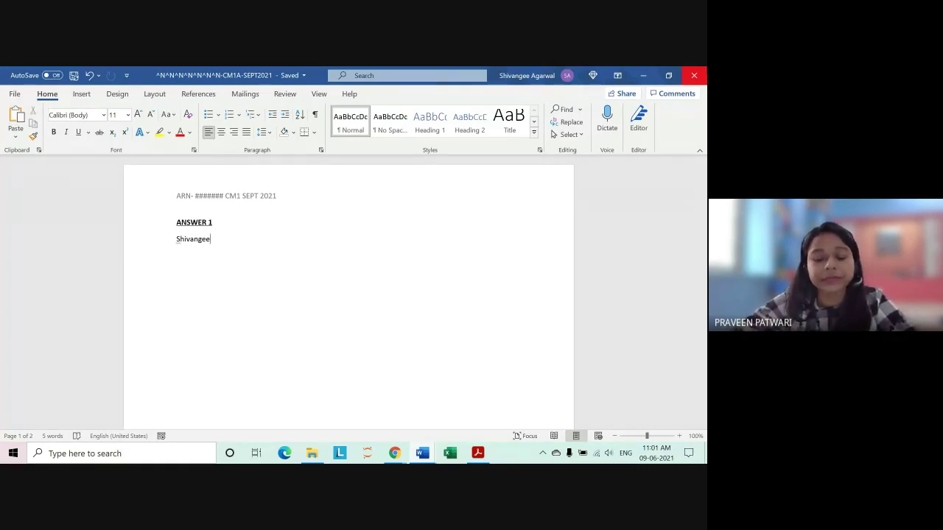
{"action": "mouse_move", "coordinate": [395, 451]}
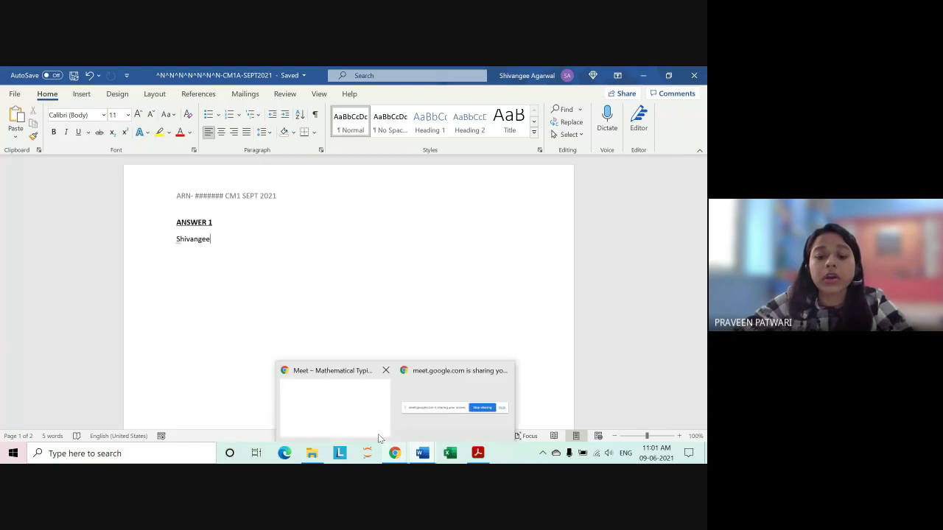
{"action": "left_click", "coordinate": [378, 434]}
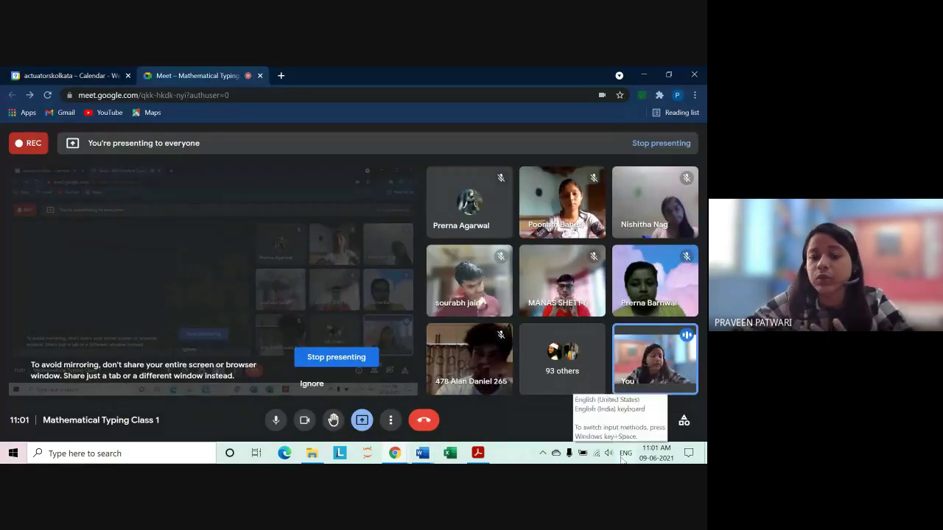
- Check and close the Meet chat, then delete the selected name under ANSWER 1
{"action": "left_click", "coordinate": [655, 421]}
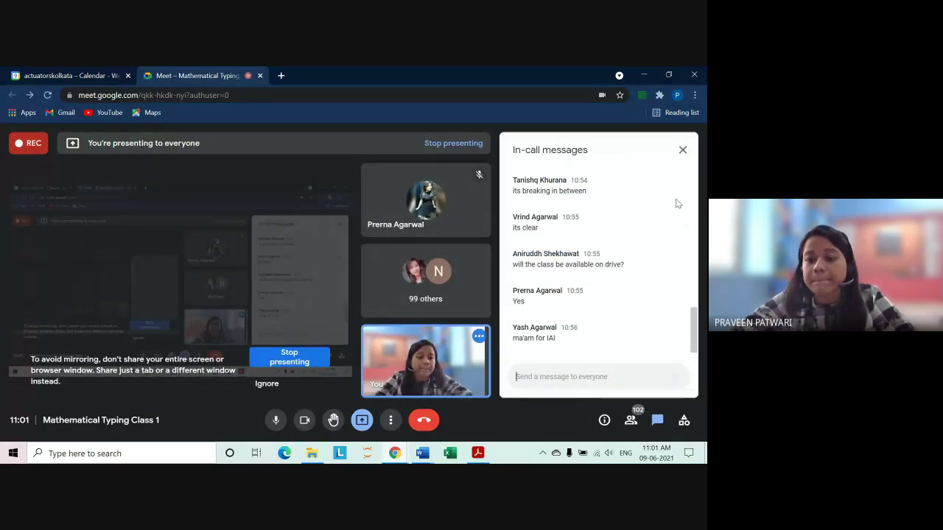
{"action": "left_click", "coordinate": [683, 150]}
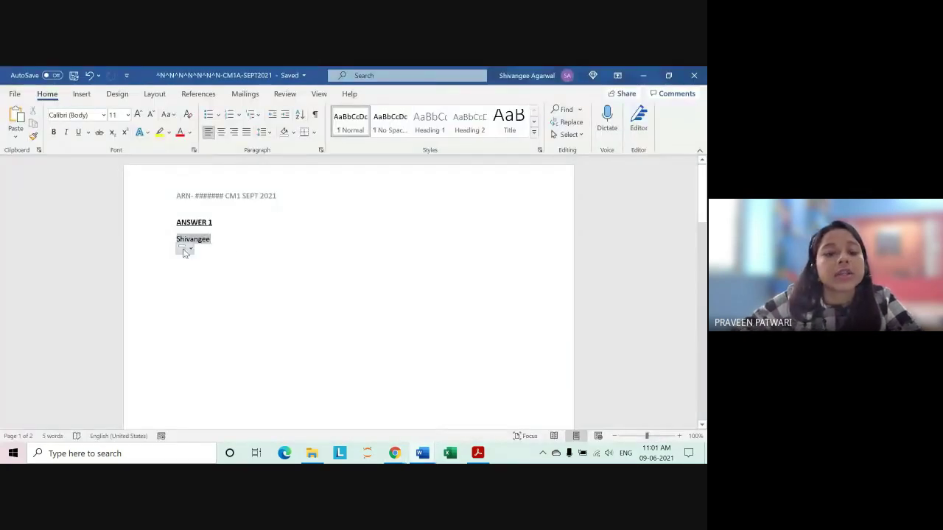
{"action": "key", "text": "BackSpace"}
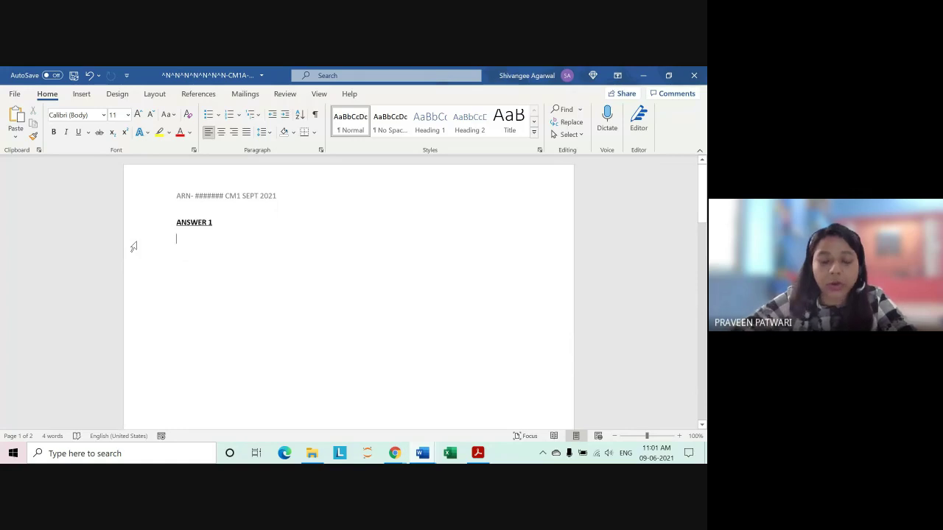
- Bring the USEFUL SHORTCUTS document to the front and scroll through it
{"action": "mouse_move", "coordinate": [420, 453]}
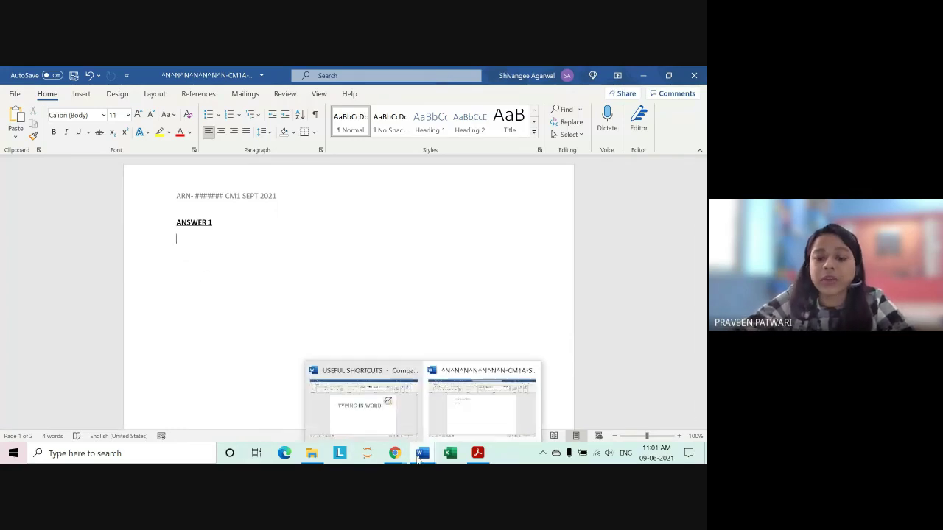
{"action": "left_click", "coordinate": [380, 417]}
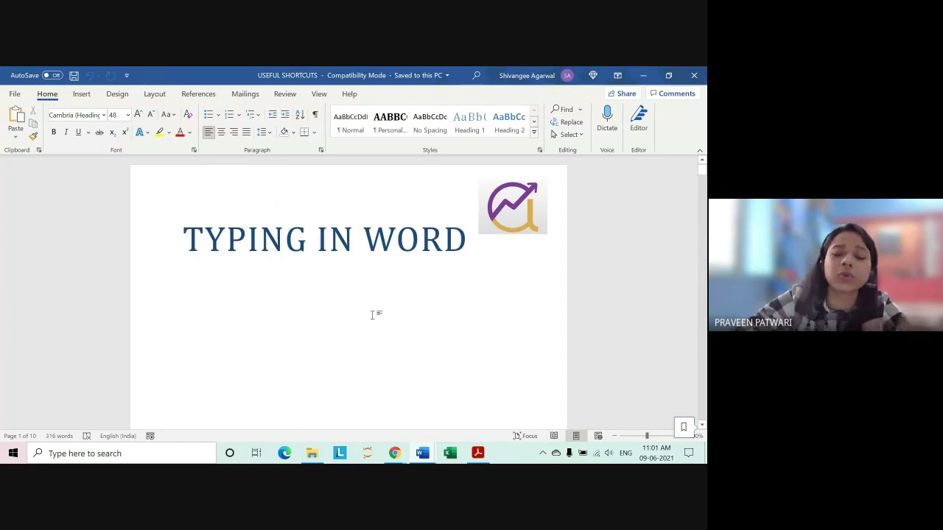
{"action": "scroll", "coordinate": [372, 314], "scroll_direction": "down", "scroll_amount": 3}
{"action": "scroll", "coordinate": [371, 315], "scroll_direction": "down", "scroll_amount": 5}
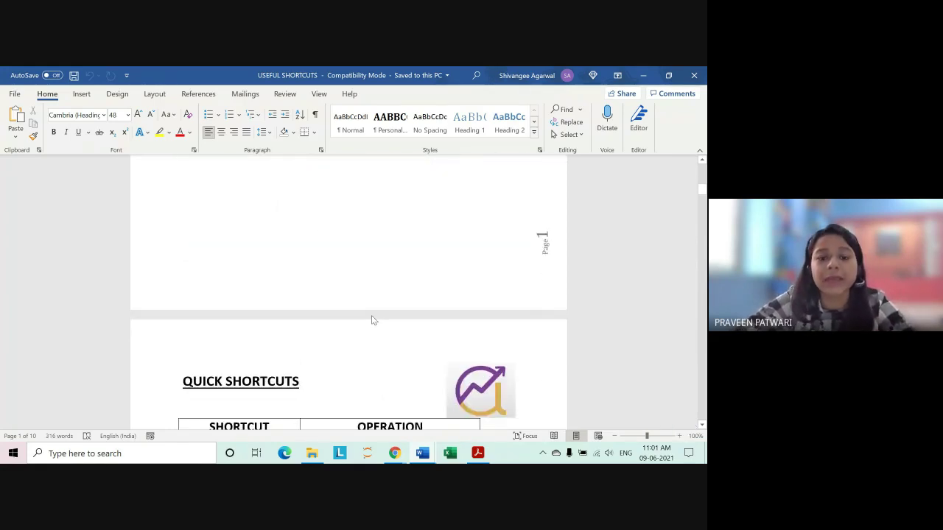
{"action": "scroll", "coordinate": [371, 315], "scroll_direction": "down", "scroll_amount": 3}
{"action": "scroll", "coordinate": [372, 315], "scroll_direction": "down", "scroll_amount": 2}
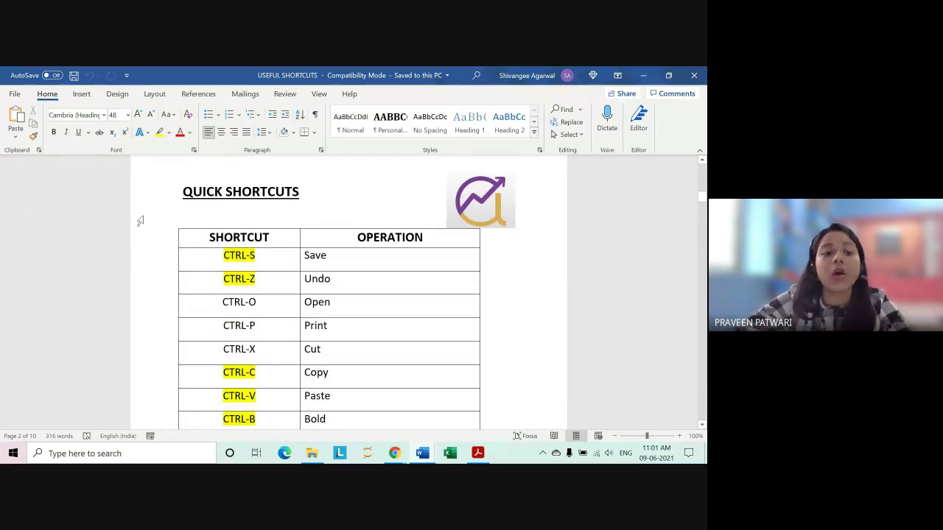
- Save the document and scroll back up to page 1's TYPING IN WORD title
{"action": "left_click", "coordinate": [75, 75]}
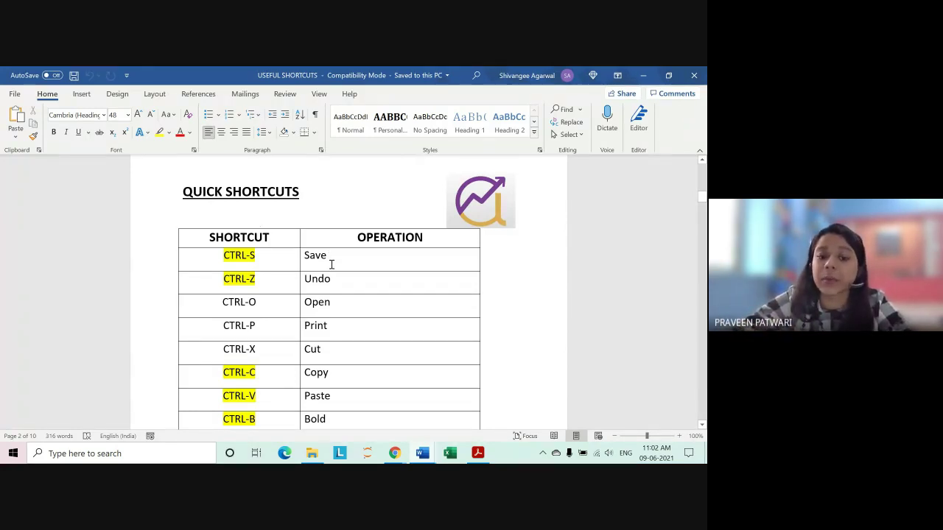
{"action": "scroll", "coordinate": [328, 263], "scroll_direction": "down", "scroll_amount": 1}
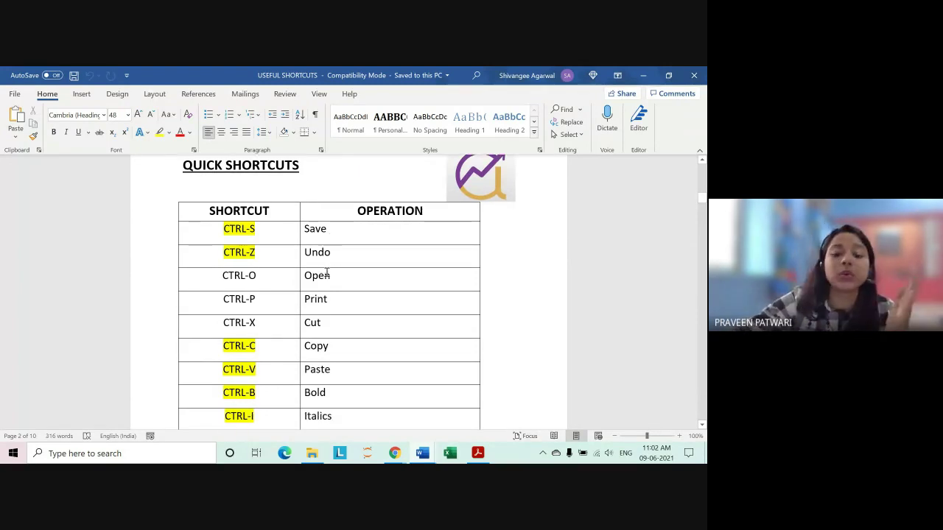
{"action": "scroll", "coordinate": [336, 255], "scroll_direction": "up", "scroll_amount": 4}
{"action": "scroll", "coordinate": [336, 255], "scroll_direction": "up", "scroll_amount": 4}
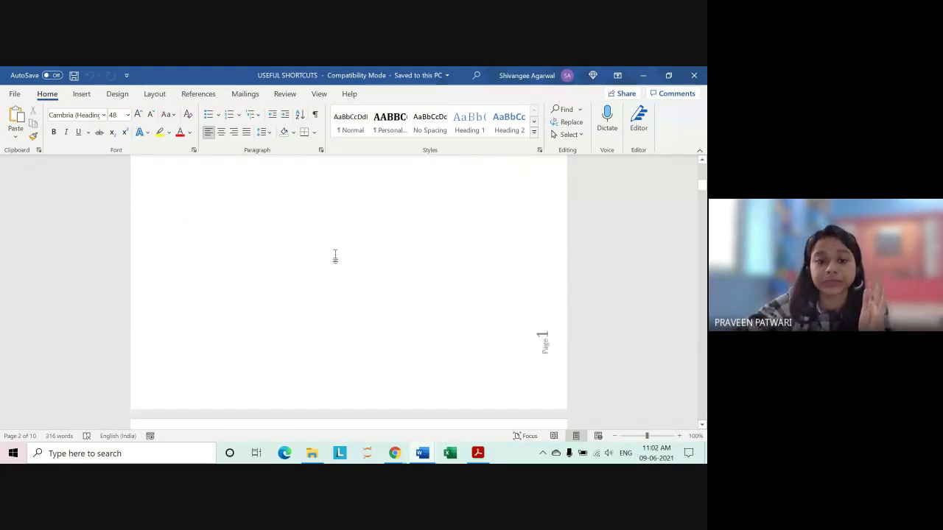
{"action": "scroll", "coordinate": [335, 256], "scroll_direction": "up", "scroll_amount": 8}
- Add an empty Normal-style line below TYPING IN WORD with font size 11
{"action": "left_click", "coordinate": [491, 188]}
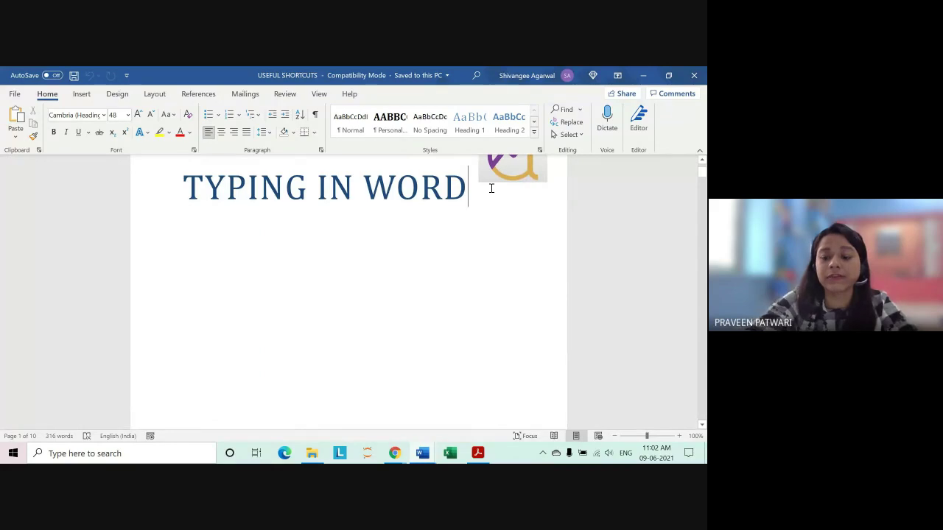
{"action": "key", "text": "Return"}
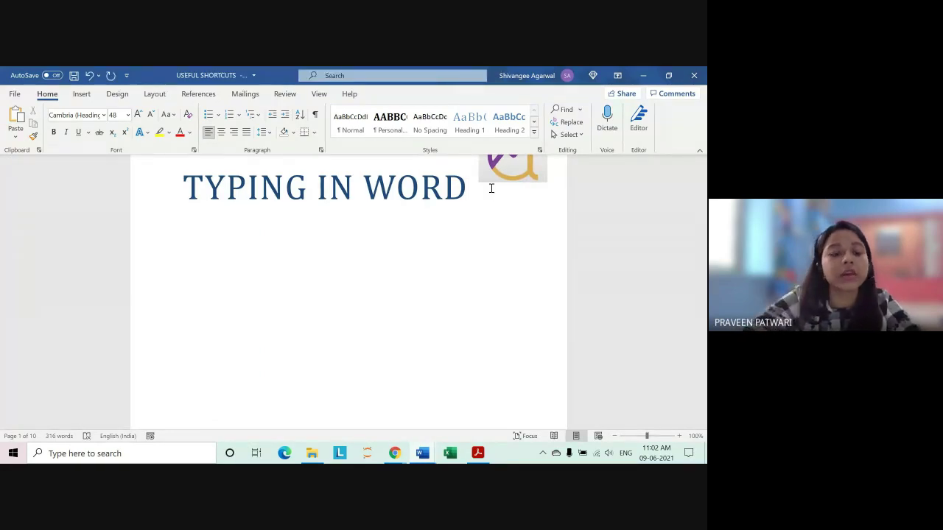
{"action": "left_click", "coordinate": [351, 122]}
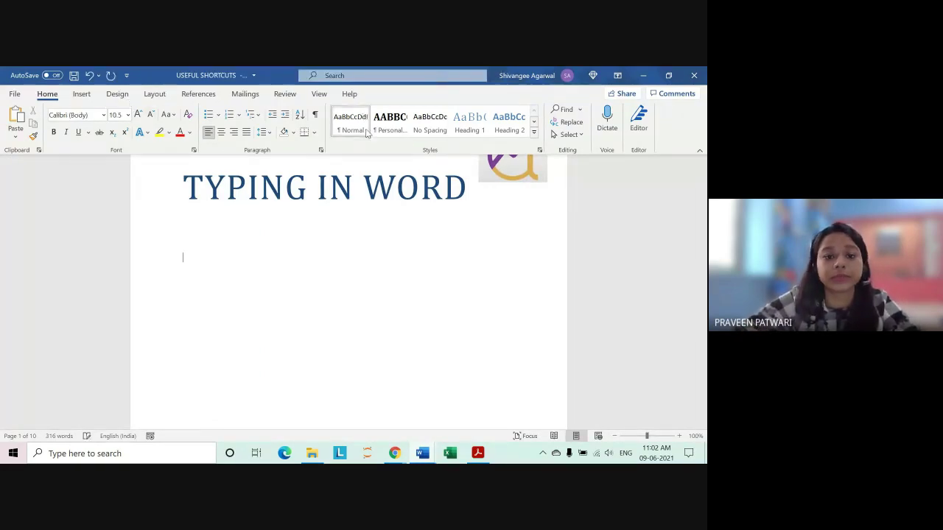
{"action": "left_click", "coordinate": [138, 116]}
- Type a test word, undo it, and move down to page 2's QUICK SHORTCUTS table
{"action": "type", "text": "sh"}
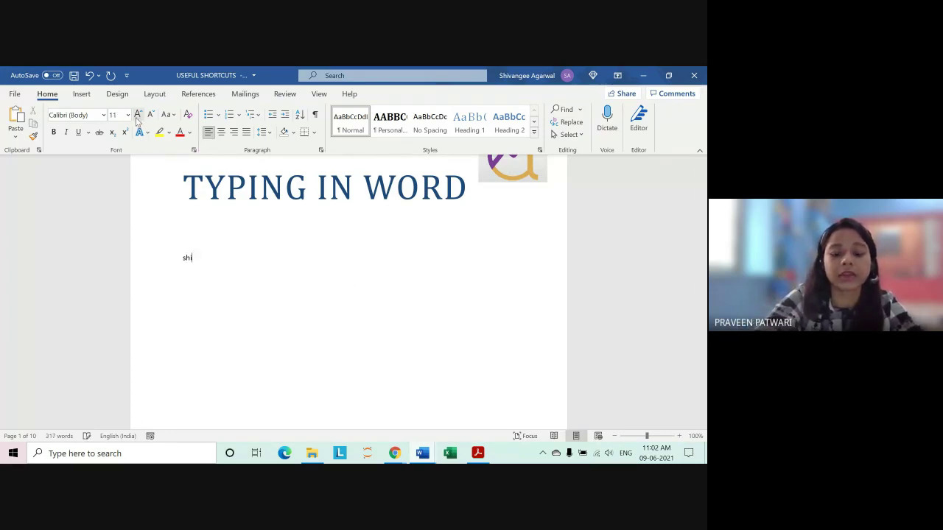
{"action": "type", "text": "ivangee"}
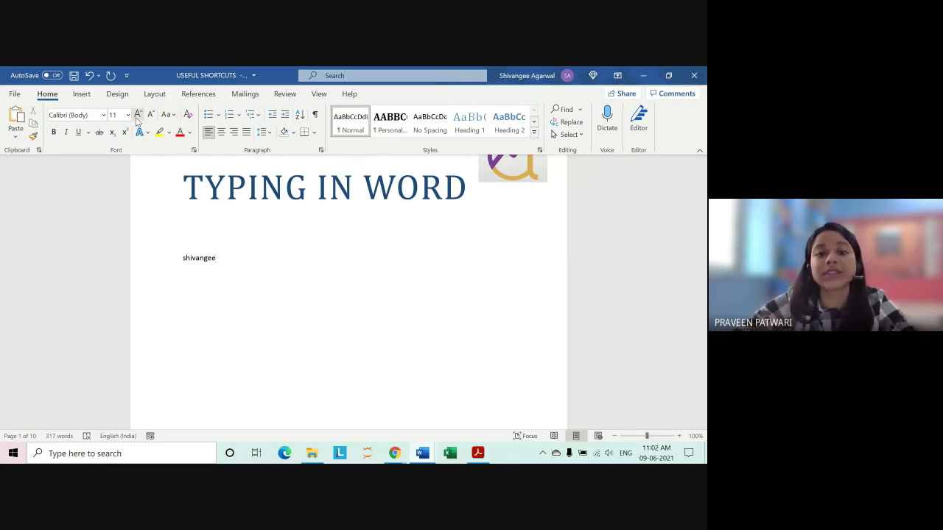
{"action": "key", "text": "ctrl+z"}
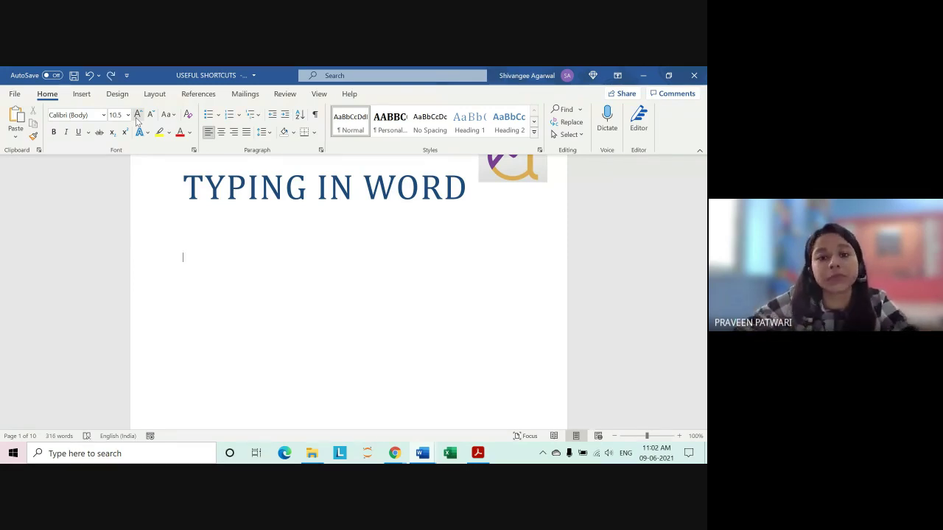
{"action": "scroll", "coordinate": [258, 251], "scroll_direction": "down", "scroll_amount": 5}
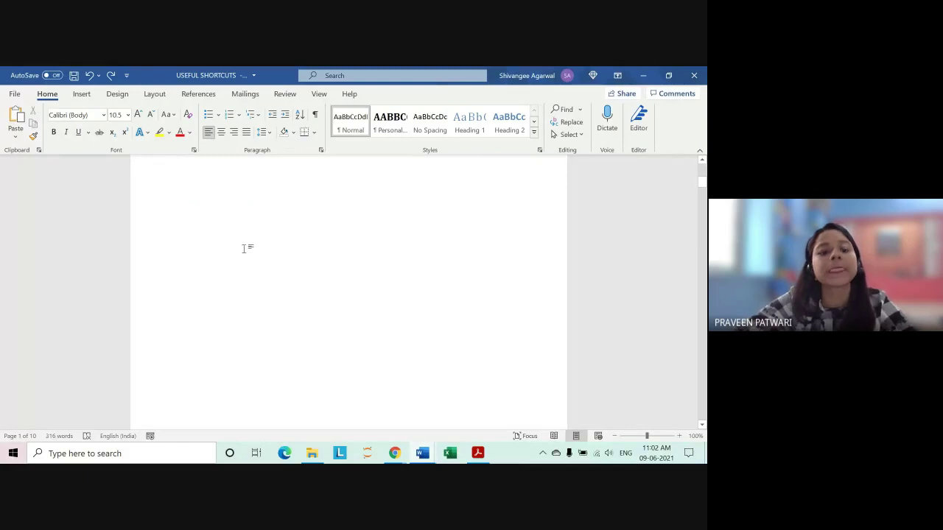
{"action": "scroll", "coordinate": [247, 254], "scroll_direction": "down", "scroll_amount": 5}
{"action": "scroll", "coordinate": [245, 259], "scroll_direction": "down", "scroll_amount": 4}
{"action": "scroll", "coordinate": [221, 244], "scroll_direction": "down", "scroll_amount": 2}
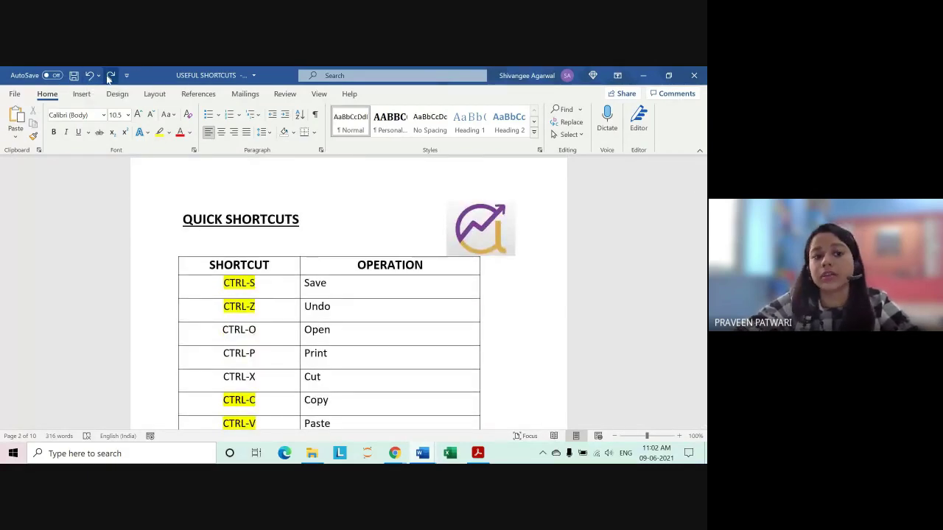
{"action": "scroll", "coordinate": [265, 270], "scroll_direction": "down", "scroll_amount": 1}
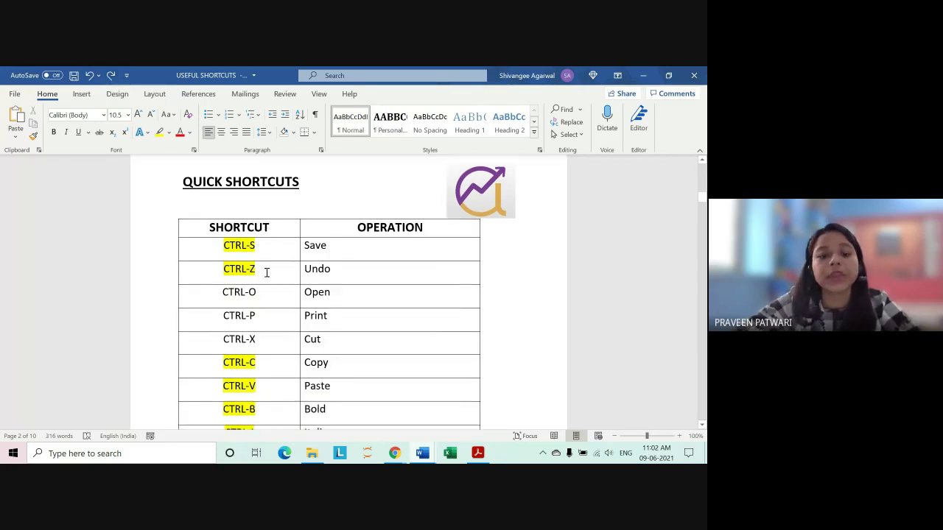
{"action": "scroll", "coordinate": [265, 270], "scroll_direction": "down", "scroll_amount": 1}
{"action": "scroll", "coordinate": [267, 273], "scroll_direction": "down", "scroll_amount": 1}
{"action": "scroll", "coordinate": [264, 266], "scroll_direction": "down", "scroll_amount": 1}
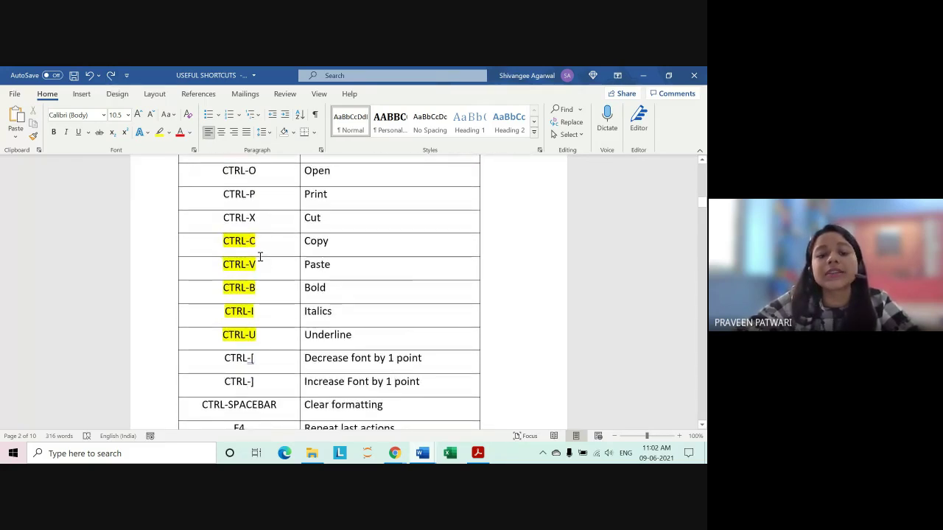
{"action": "scroll", "coordinate": [259, 258], "scroll_direction": "up", "scroll_amount": 1}
{"action": "scroll", "coordinate": [254, 302], "scroll_direction": "down", "scroll_amount": 1}
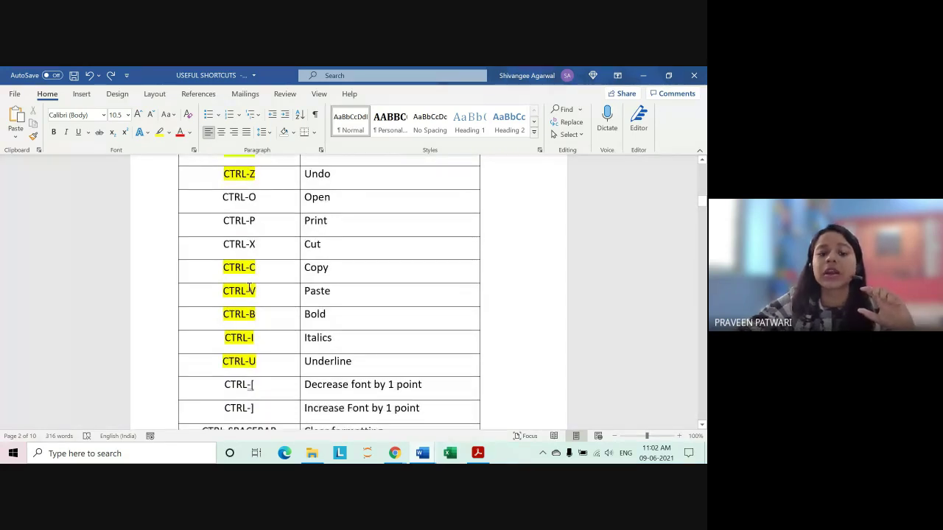
{"action": "left_click_drag", "start_coordinate": [306, 268], "coordinate": [329, 267]}
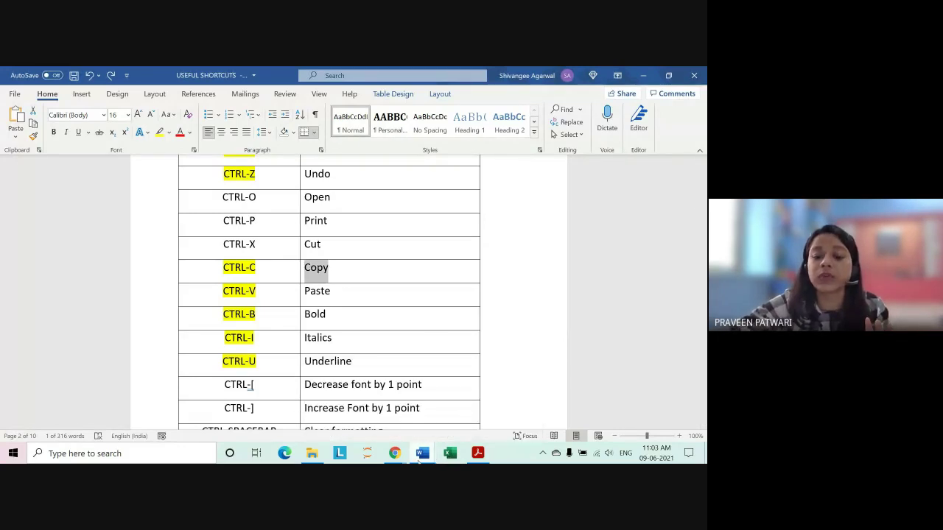
{"action": "left_click", "coordinate": [347, 374]}
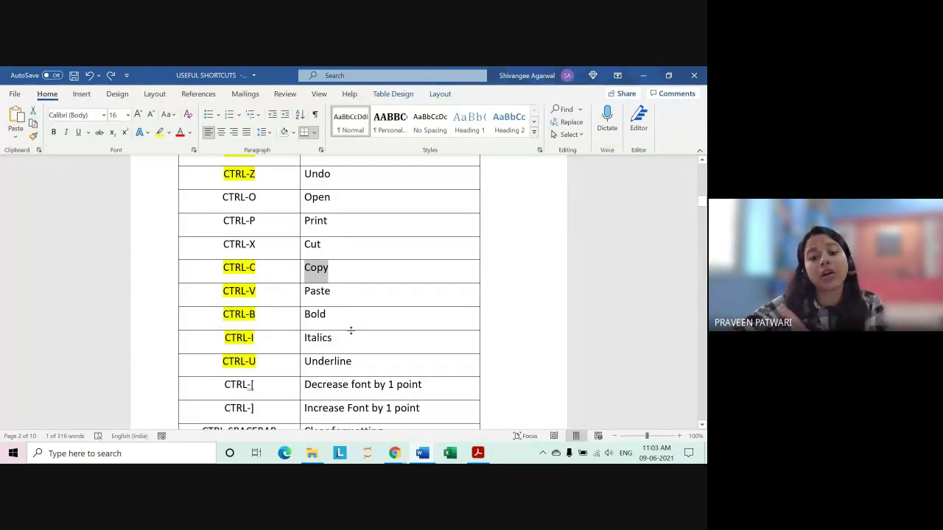
{"action": "left_click", "coordinate": [354, 289]}
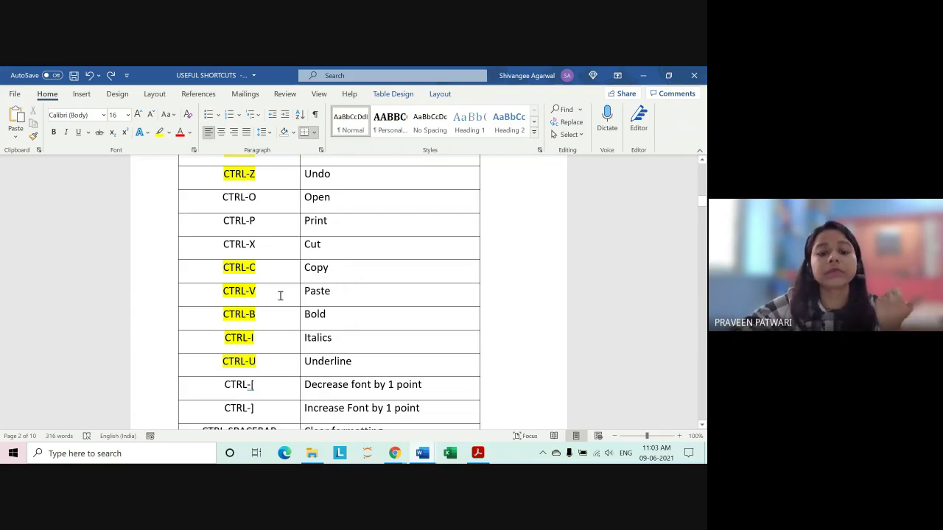
- Make the table's word Bold bold and the word Italics italic
{"action": "scroll", "coordinate": [275, 301], "scroll_direction": "down", "scroll_amount": 1}
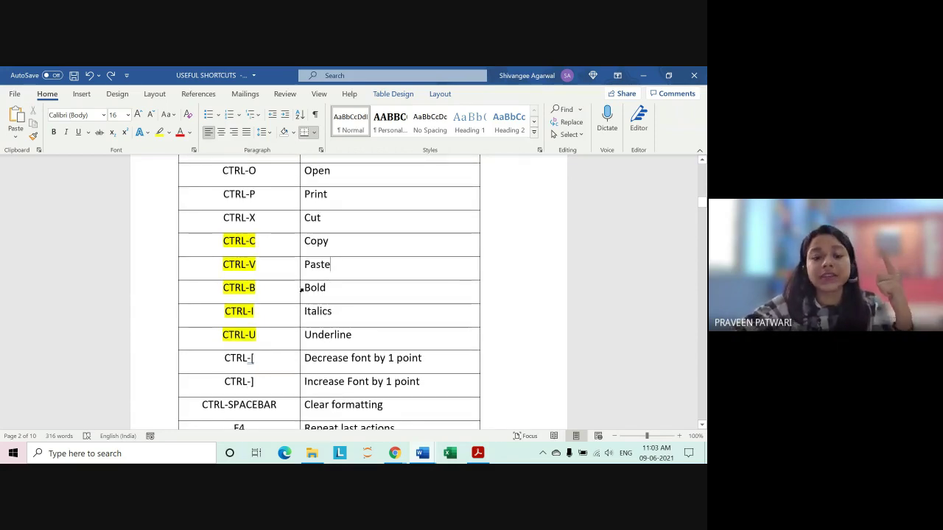
{"action": "left_click_drag", "start_coordinate": [302, 290], "coordinate": [364, 329]}
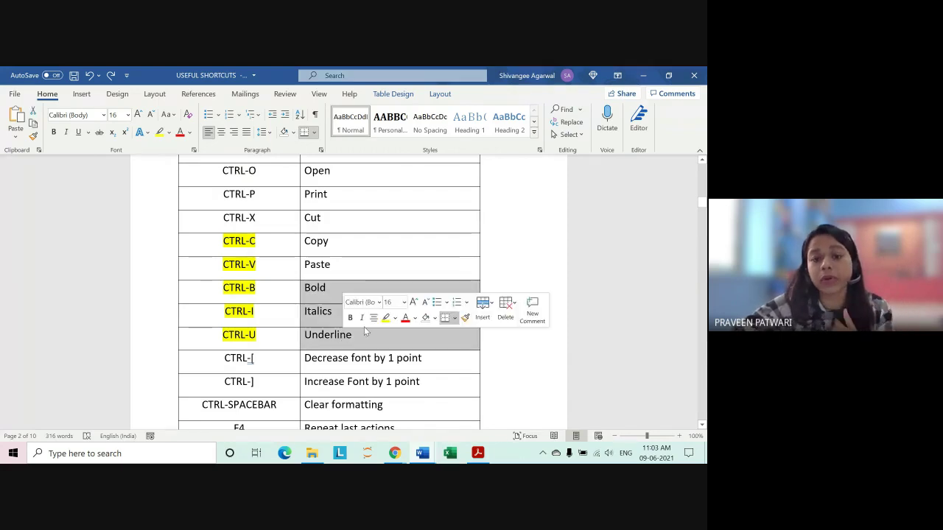
{"action": "left_click", "coordinate": [332, 287]}
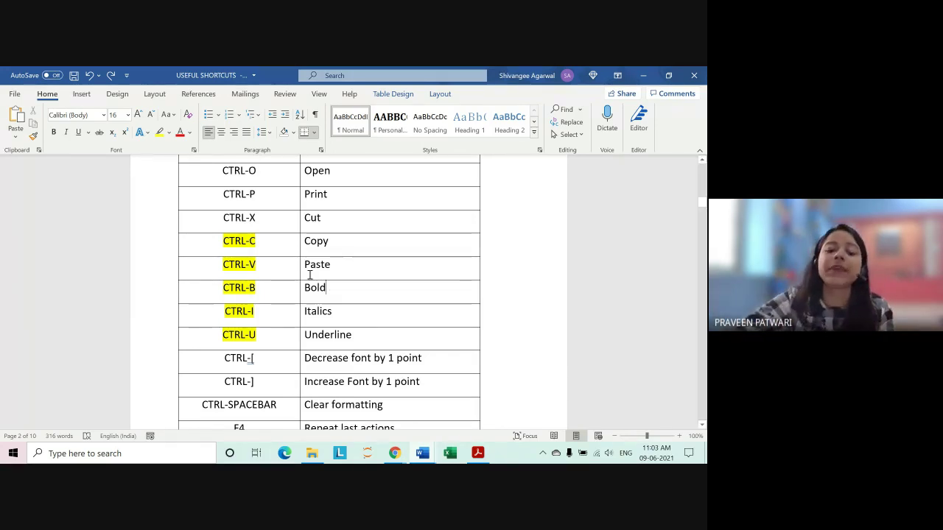
{"action": "double_click", "coordinate": [322, 288]}
{"action": "key", "text": "ctrl+b"}
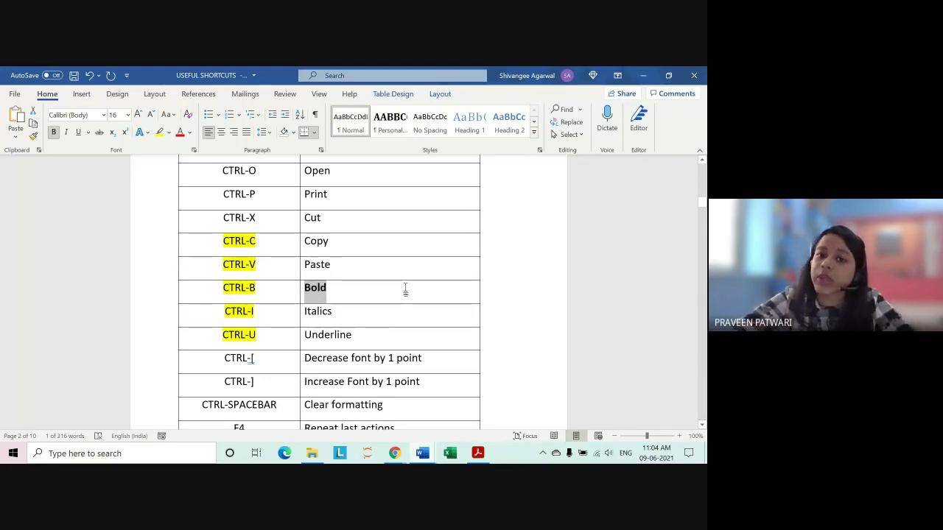
{"action": "double_click", "coordinate": [319, 310]}
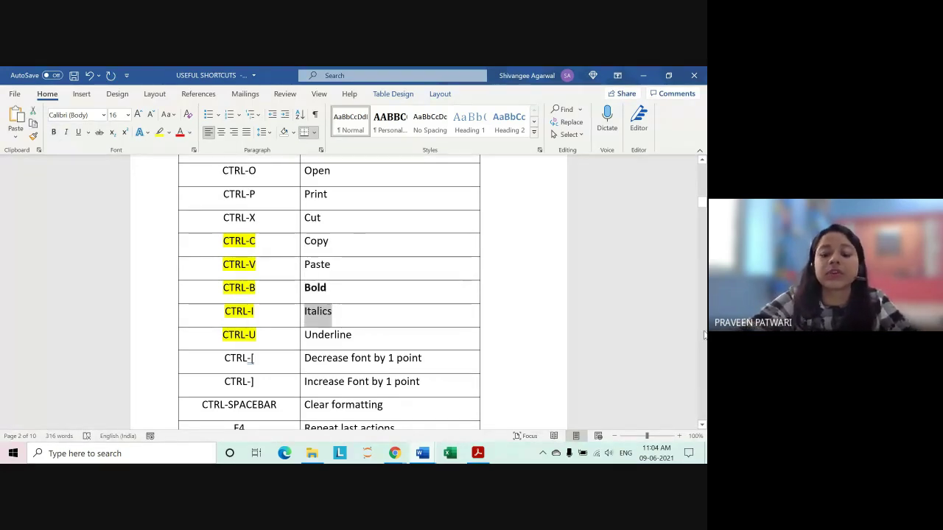
{"action": "key", "text": "ctrl+i"}
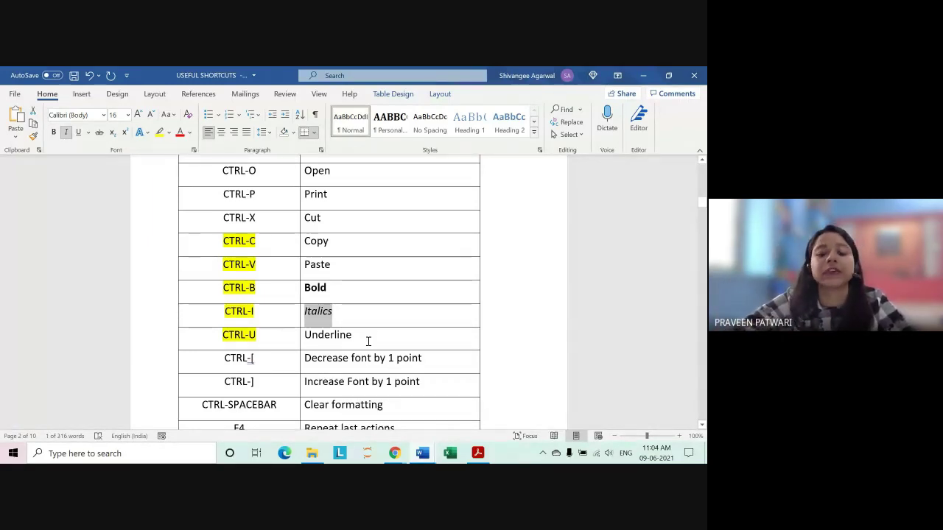
- Underline the table's word Underline, leaving it non-italic
{"action": "mouse_move", "coordinate": [369, 341]}
{"action": "left_mouse_down"}
{"action": "mouse_move", "coordinate": [290, 332]}
{"action": "mouse_move", "coordinate": [304, 338]}
{"action": "left_mouse_up"}
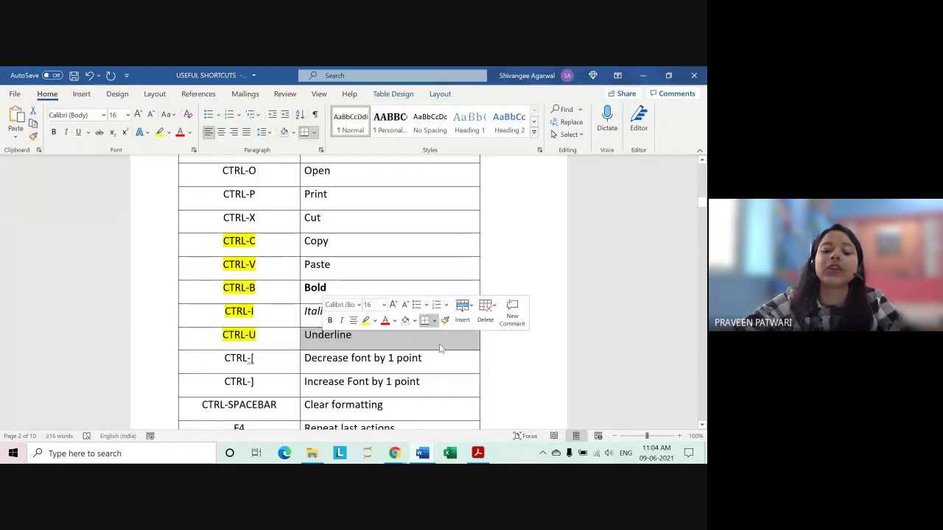
{"action": "key", "text": "ctrl+i"}
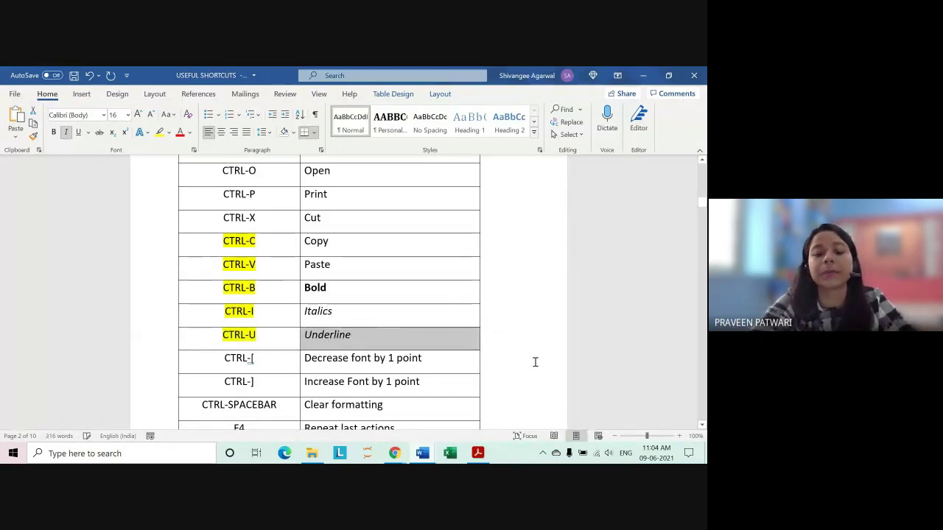
{"action": "key", "text": "ctrl+i"}
{"action": "key", "text": "ctrl+u"}
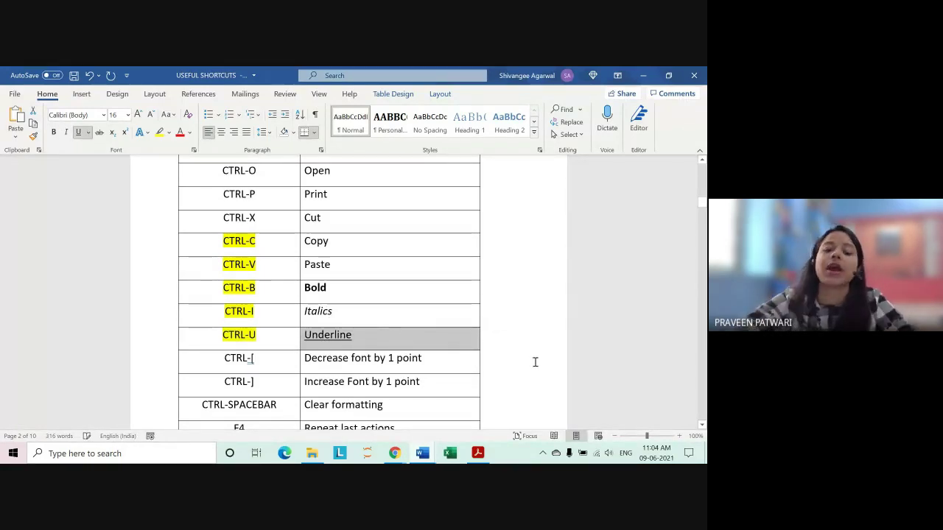
{"action": "left_click", "coordinate": [391, 339]}
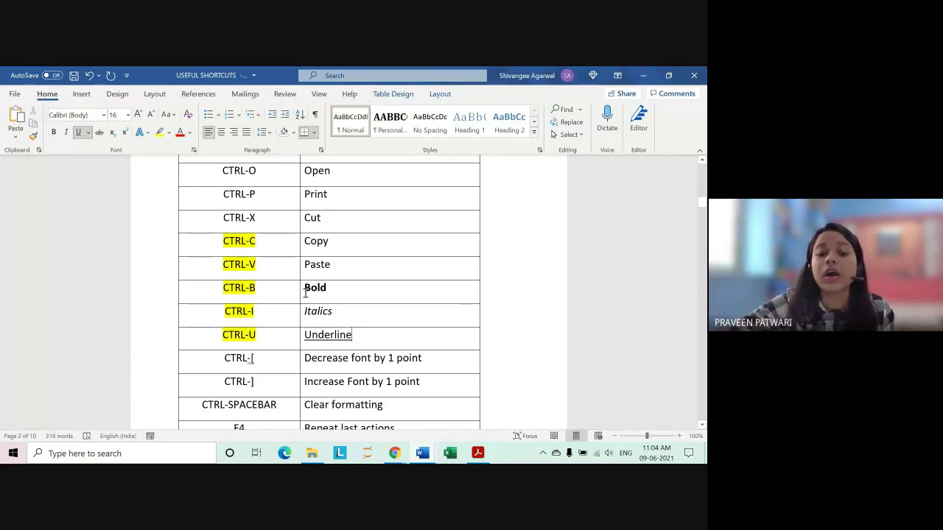
- Select the Bold–Underline cells, then place the cursor after Save as
{"action": "left_click_drag", "start_coordinate": [306, 293], "coordinate": [358, 337]}
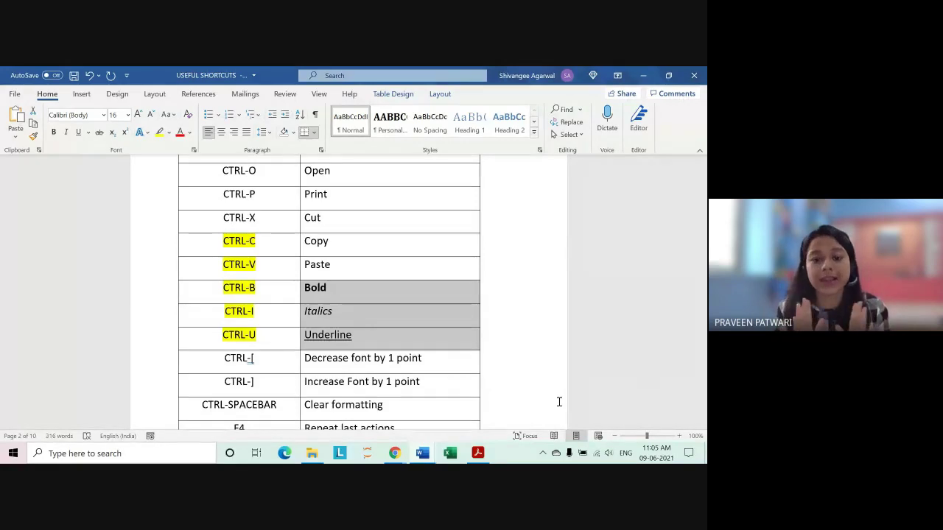
{"action": "scroll", "coordinate": [405, 364], "scroll_direction": "down", "scroll_amount": 1}
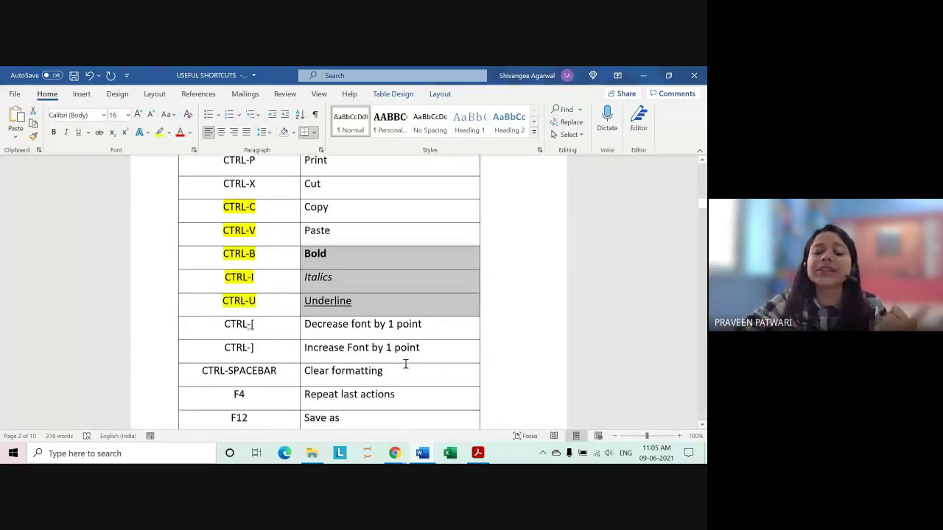
{"action": "scroll", "coordinate": [391, 341], "scroll_direction": "down", "scroll_amount": 1}
{"action": "scroll", "coordinate": [385, 341], "scroll_direction": "down", "scroll_amount": 1}
{"action": "scroll", "coordinate": [385, 343], "scroll_direction": "down", "scroll_amount": 1}
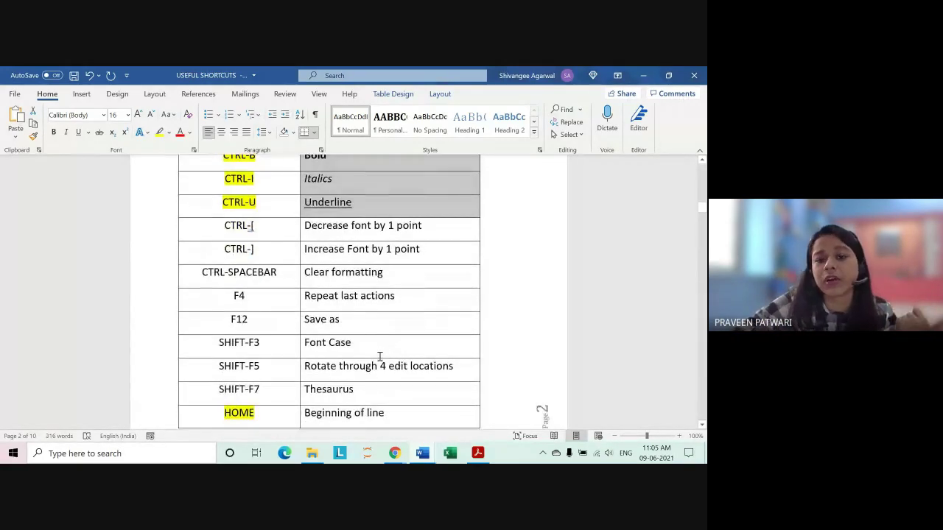
{"action": "left_click", "coordinate": [386, 324]}
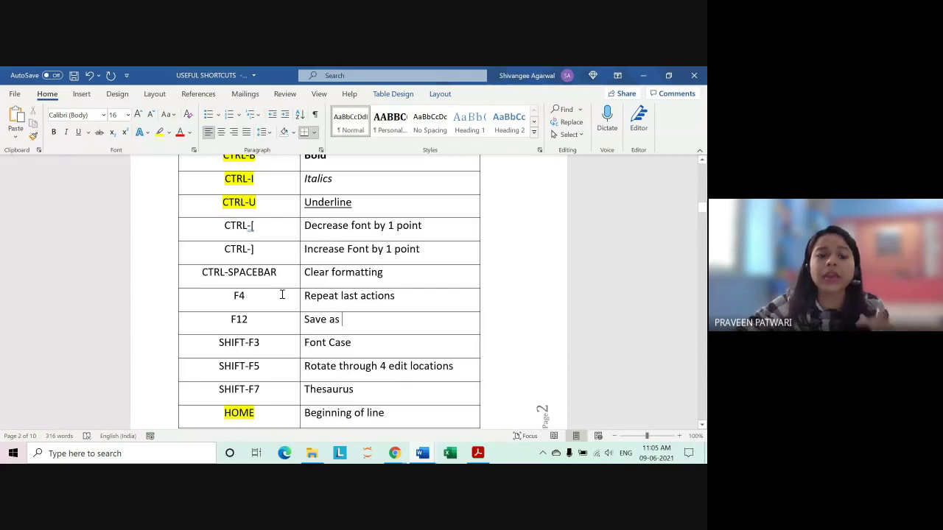
- Jump to the line start and move down to page 3's END, CTRL-HOME, CTRL-END rows
{"action": "scroll", "coordinate": [230, 180], "scroll_direction": "up", "scroll_amount": 2}
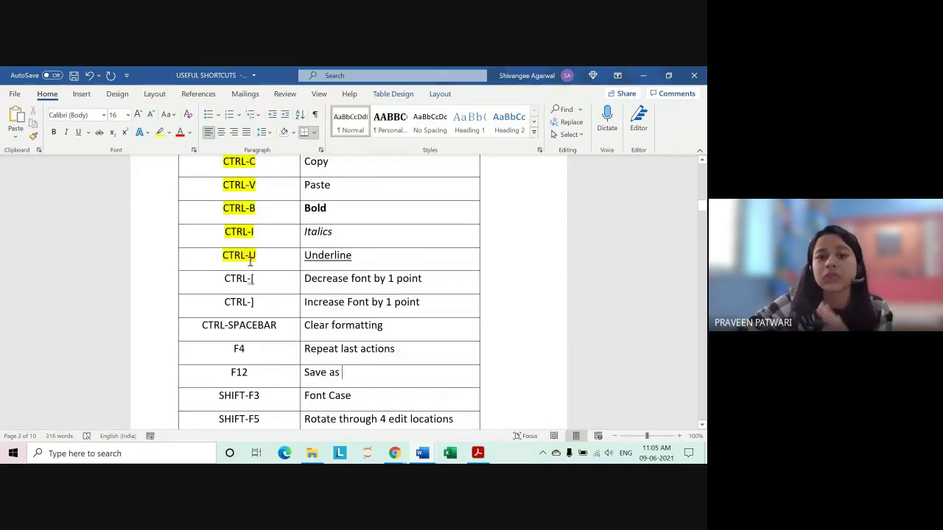
{"action": "scroll", "coordinate": [254, 264], "scroll_direction": "down", "scroll_amount": 2}
{"action": "scroll", "coordinate": [295, 309], "scroll_direction": "down", "scroll_amount": 1}
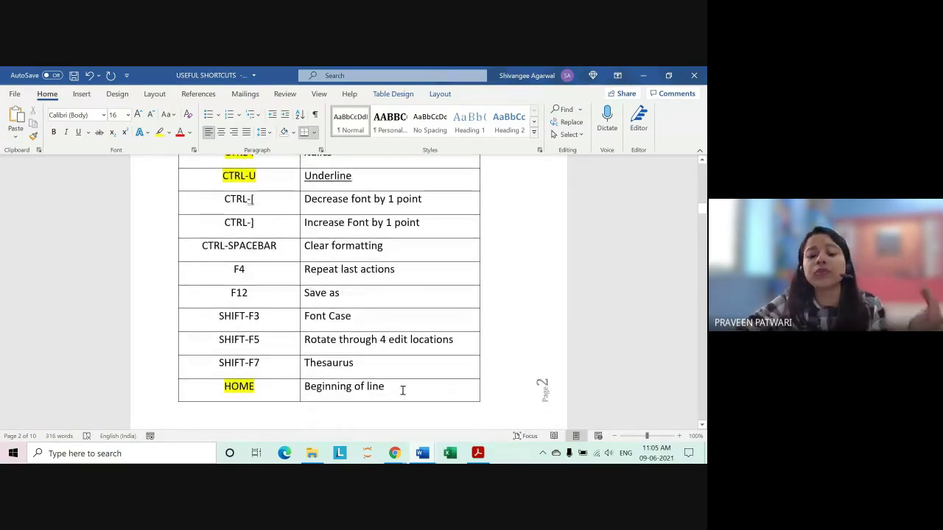
{"action": "scroll", "coordinate": [379, 392], "scroll_direction": "down", "scroll_amount": 2}
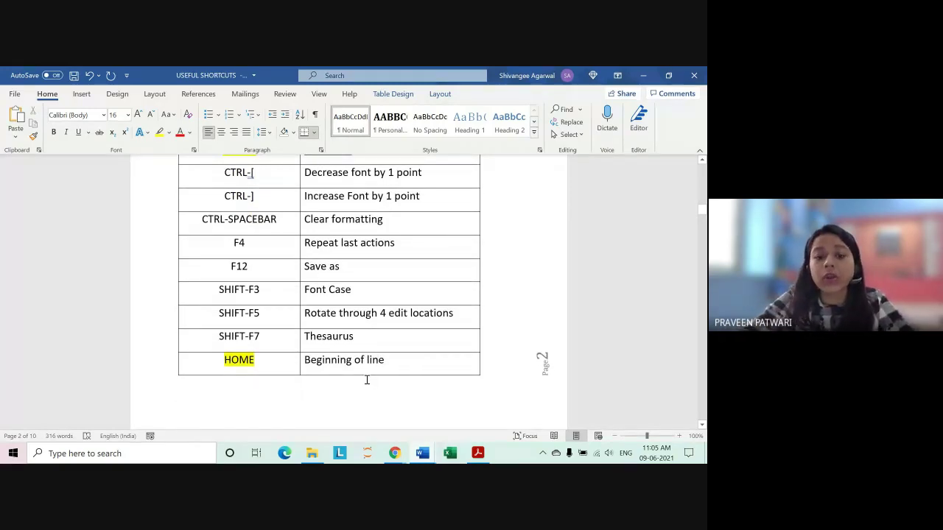
{"action": "key", "text": "Home"}
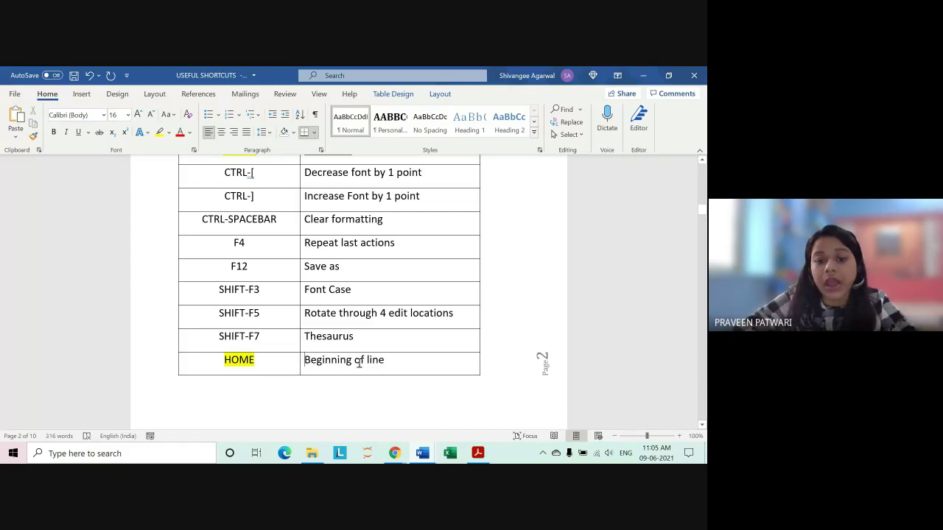
{"action": "scroll", "coordinate": [359, 363], "scroll_direction": "down", "scroll_amount": 3}
{"action": "scroll", "coordinate": [359, 362], "scroll_direction": "down", "scroll_amount": 3}
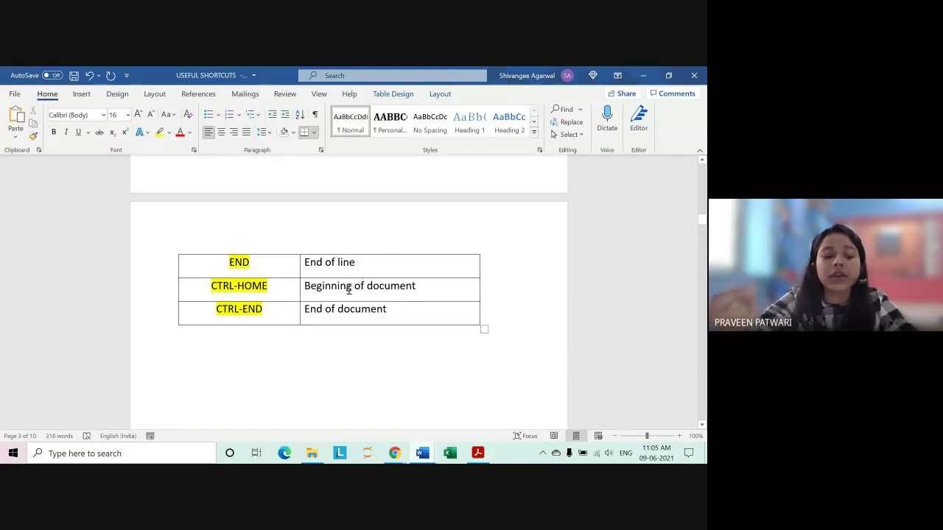
{"action": "key", "text": "ctrl+Home"}
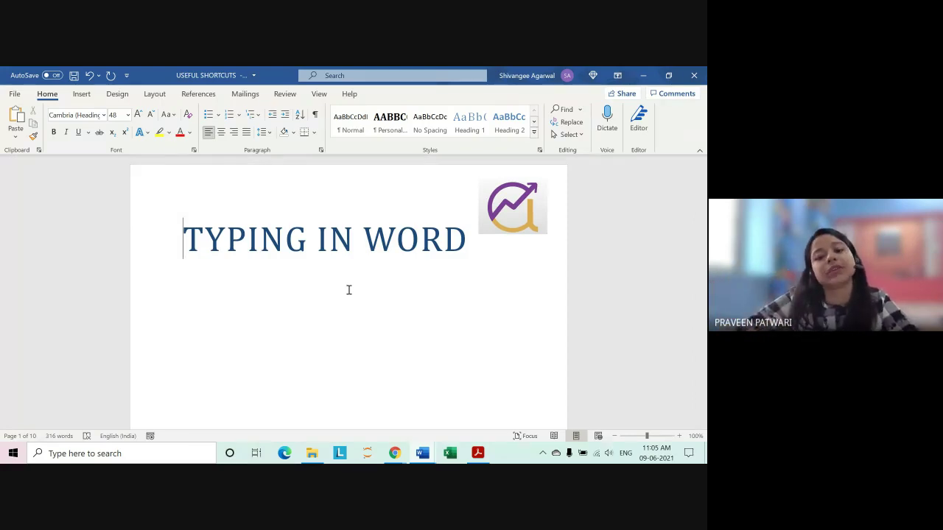
{"action": "scroll", "coordinate": [351, 290], "scroll_direction": "down", "scroll_amount": 5}
{"action": "scroll", "coordinate": [353, 290], "scroll_direction": "down", "scroll_amount": 3}
{"action": "scroll", "coordinate": [353, 291], "scroll_direction": "down", "scroll_amount": 3}
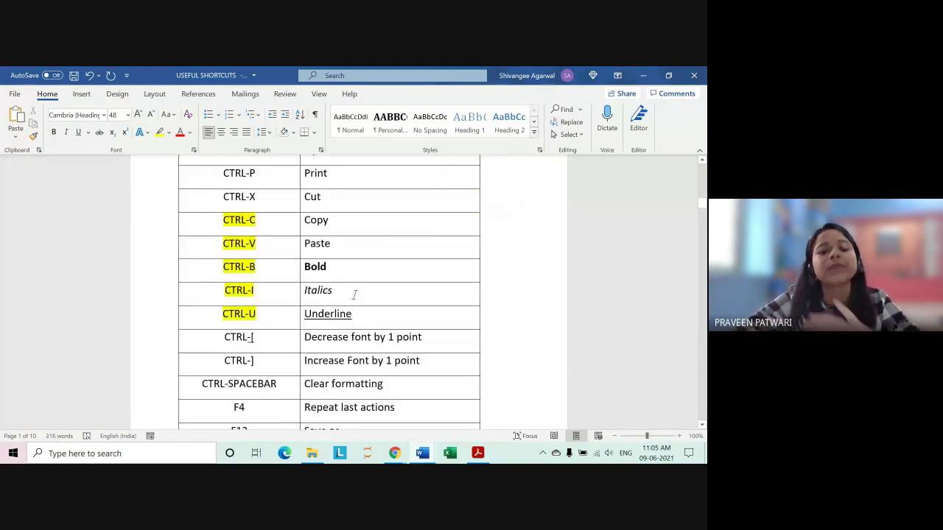
{"action": "scroll", "coordinate": [352, 291], "scroll_direction": "down", "scroll_amount": 3}
{"action": "scroll", "coordinate": [355, 293], "scroll_direction": "up", "scroll_amount": 2}
{"action": "scroll", "coordinate": [356, 297], "scroll_direction": "up", "scroll_amount": 1}
{"action": "scroll", "coordinate": [357, 297], "scroll_direction": "up", "scroll_amount": 2}
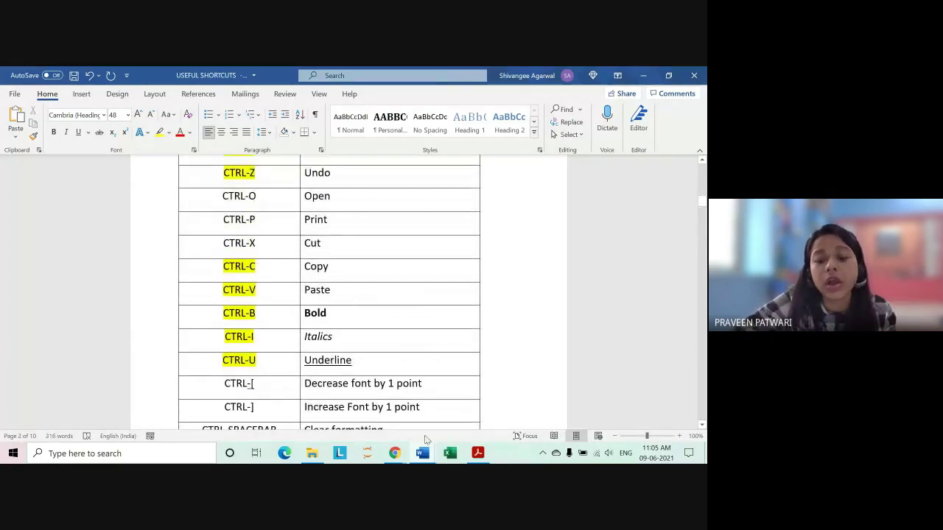
{"action": "mouse_move", "coordinate": [395, 453]}
{"action": "left_click", "coordinate": [362, 425]}
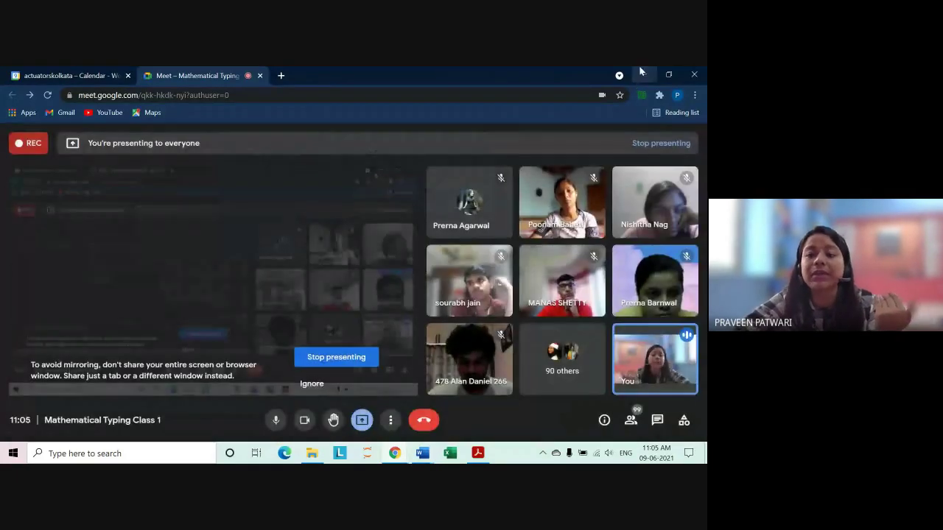
{"action": "left_click", "coordinate": [643, 74]}
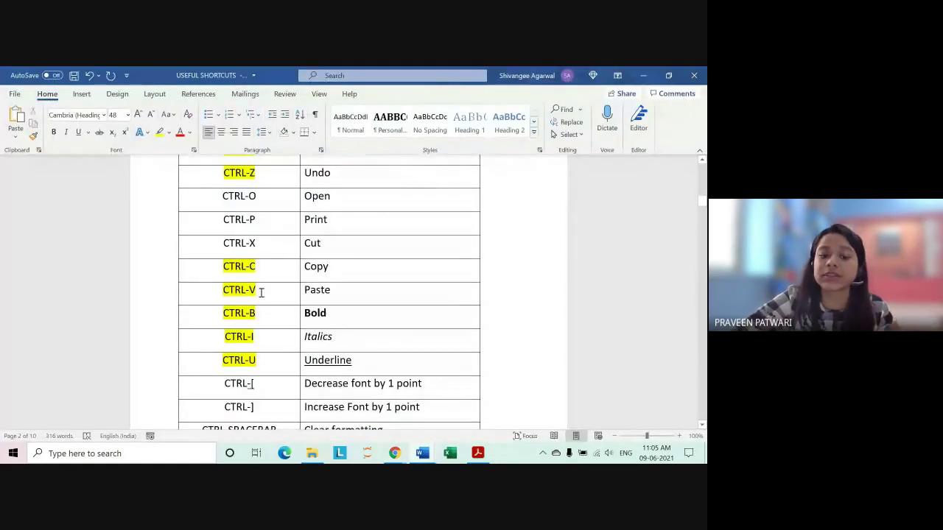
{"action": "scroll", "coordinate": [251, 284], "scroll_direction": "down", "scroll_amount": 1}
{"action": "left_click_drag", "start_coordinate": [308, 240], "coordinate": [356, 335]}
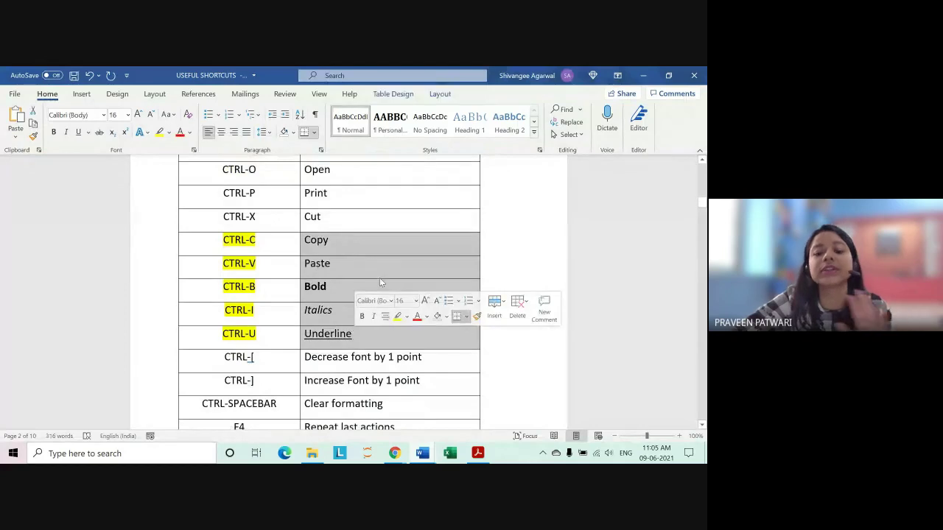
- Select the Bold, Italics and Underline cells, then the CTRL-S / Save row at the table top
{"action": "left_click", "coordinate": [371, 246]}
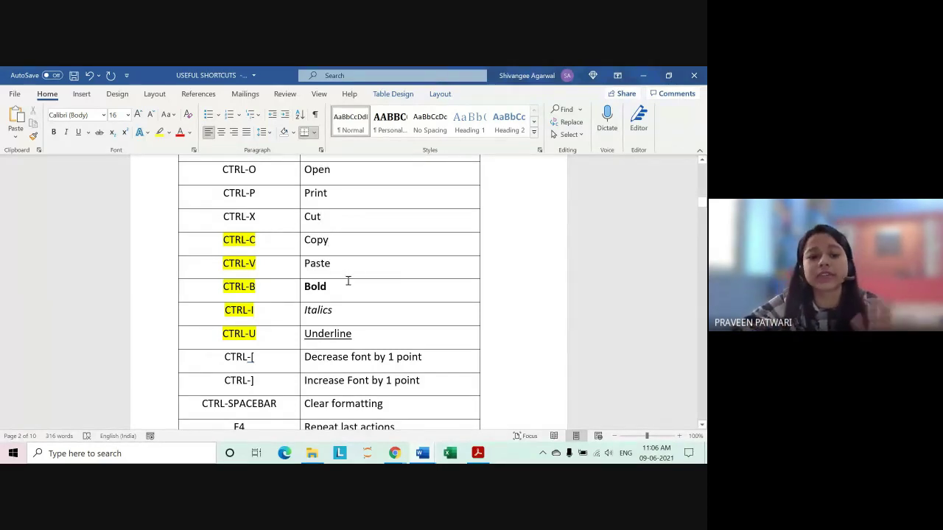
{"action": "scroll", "coordinate": [347, 281], "scroll_direction": "down", "scroll_amount": 1}
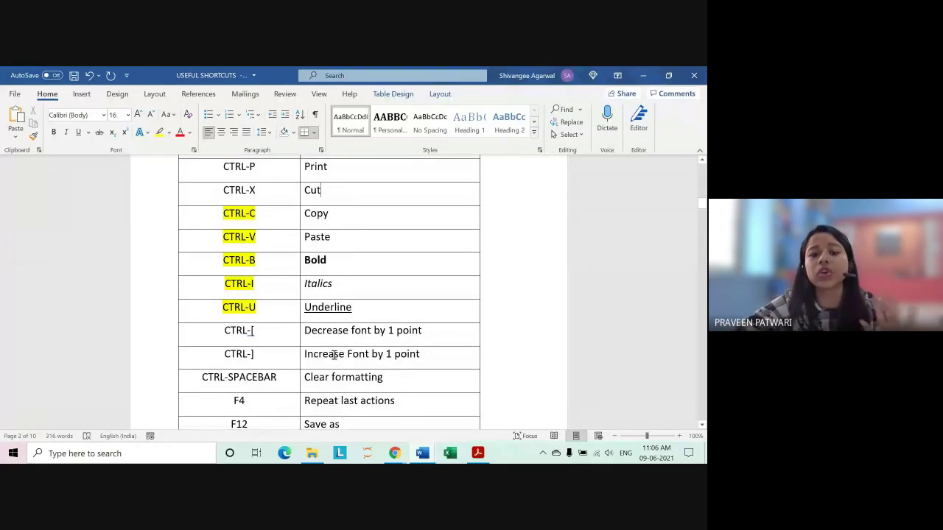
{"action": "left_click_drag", "start_coordinate": [305, 261], "coordinate": [368, 308]}
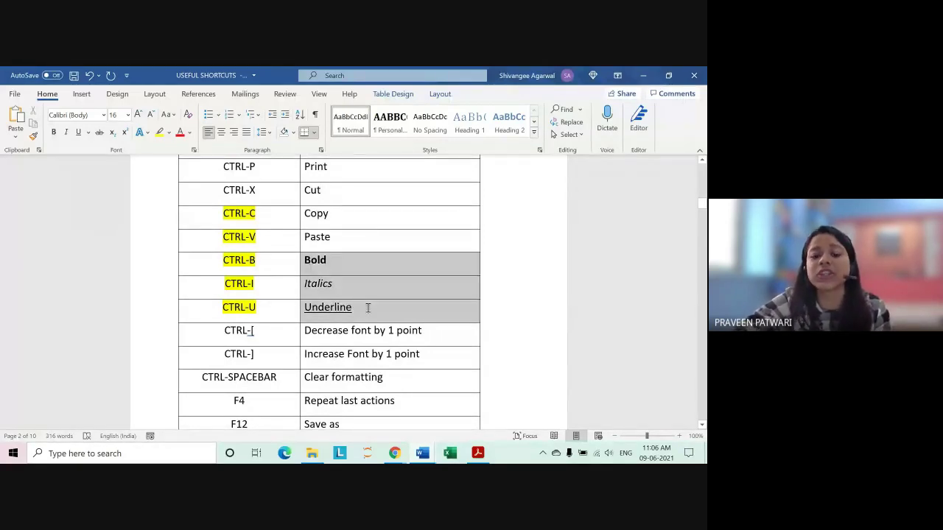
{"action": "left_click", "coordinate": [362, 258]}
{"action": "scroll", "coordinate": [361, 257], "scroll_direction": "up", "scroll_amount": 2}
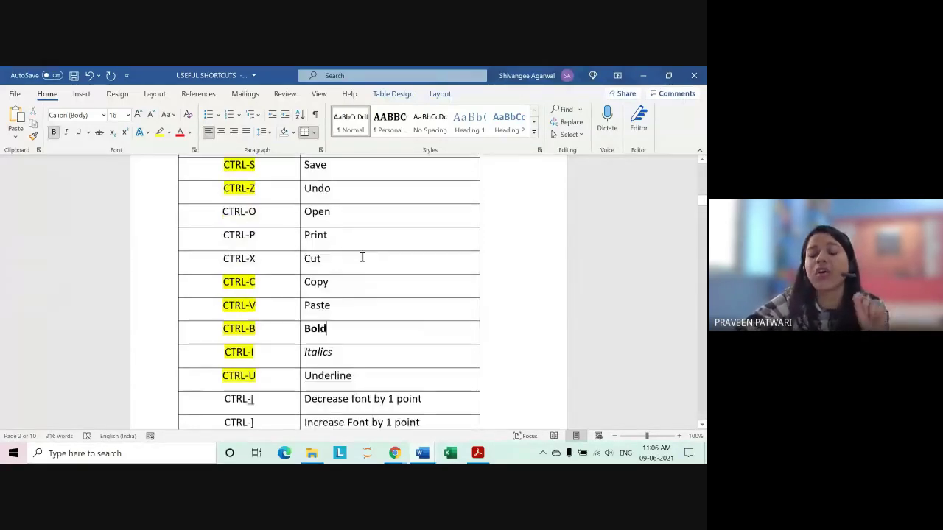
{"action": "scroll", "coordinate": [360, 260], "scroll_direction": "up", "scroll_amount": 3}
{"action": "scroll", "coordinate": [356, 259], "scroll_direction": "down", "scroll_amount": 1}
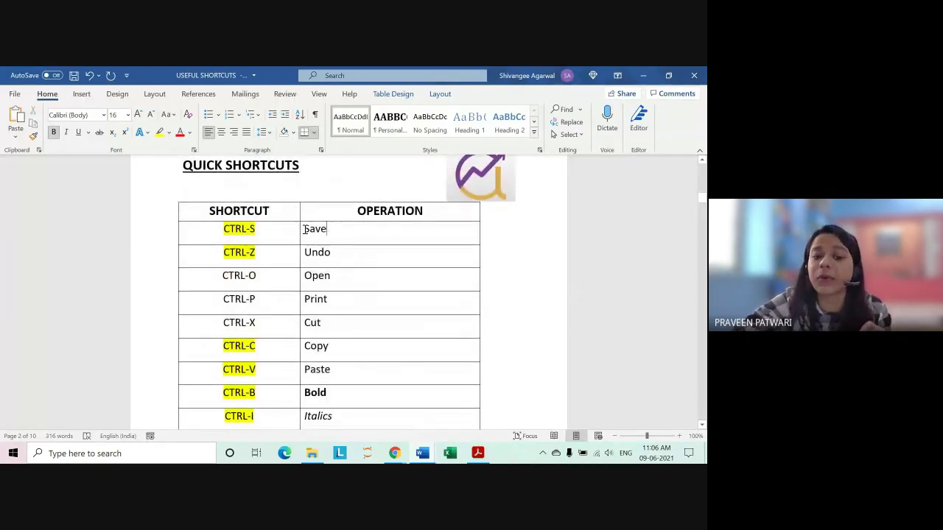
{"action": "left_click_drag", "start_coordinate": [305, 229], "coordinate": [269, 227]}
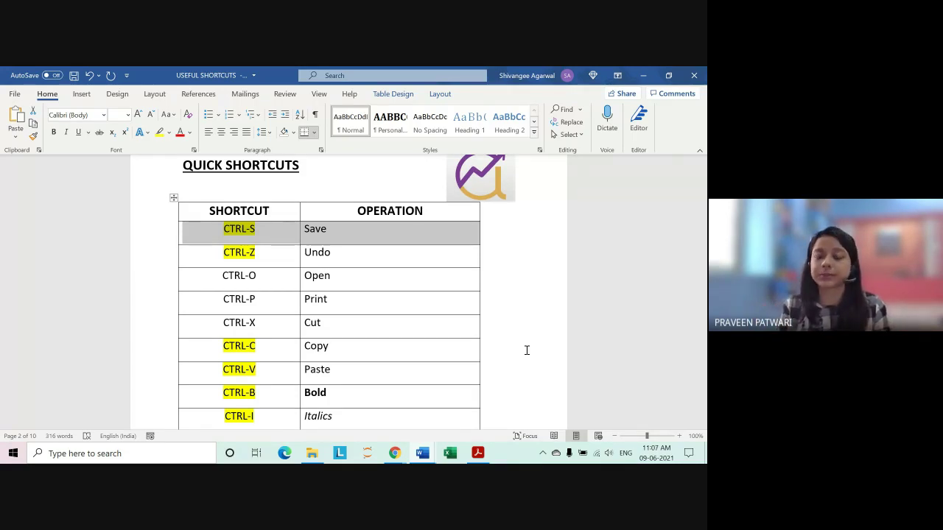
- On the blank page after the shortcuts table, turn off underlining on the empty line
{"action": "scroll", "coordinate": [522, 367], "scroll_direction": "down", "scroll_amount": 3}
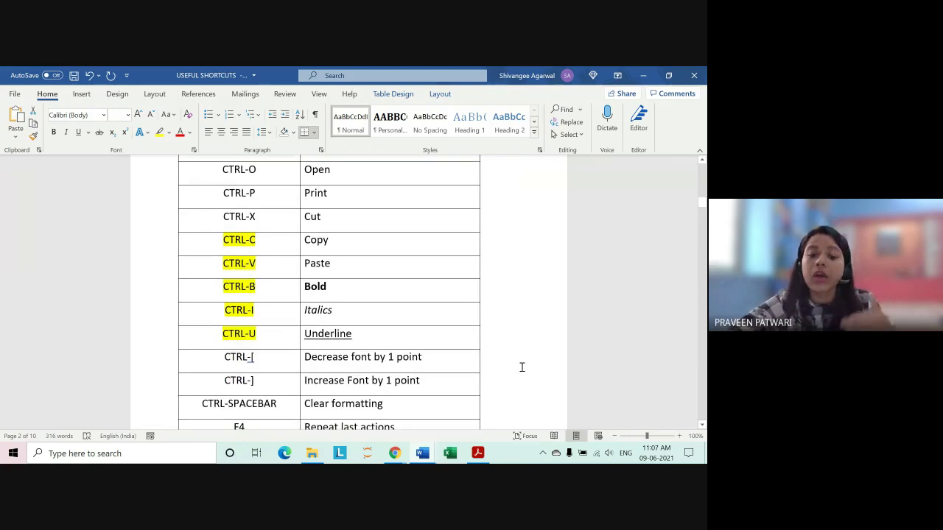
{"action": "scroll", "coordinate": [521, 367], "scroll_direction": "down", "scroll_amount": 2}
{"action": "scroll", "coordinate": [521, 367], "scroll_direction": "down", "scroll_amount": 2}
{"action": "scroll", "coordinate": [521, 367], "scroll_direction": "down", "scroll_amount": 4}
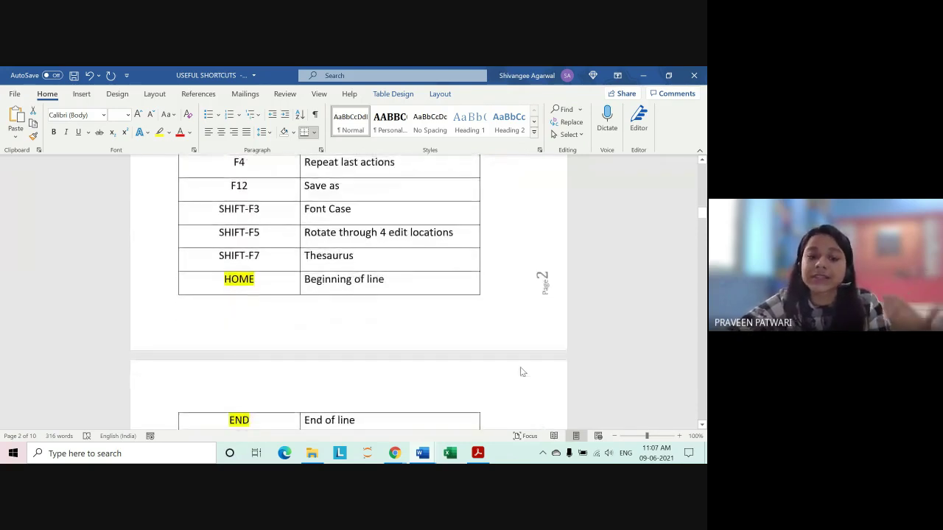
{"action": "scroll", "coordinate": [521, 372], "scroll_direction": "down", "scroll_amount": 1}
{"action": "scroll", "coordinate": [522, 372], "scroll_direction": "down", "scroll_amount": 3}
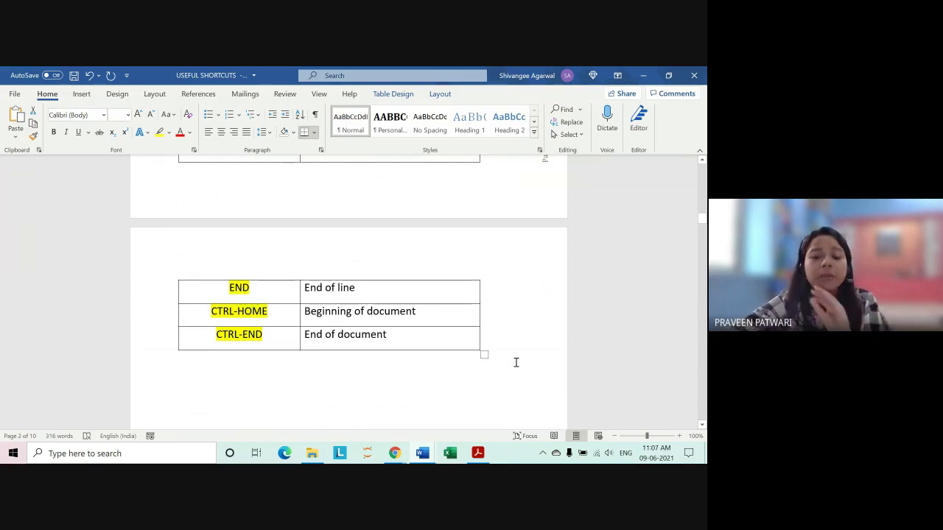
{"action": "scroll", "coordinate": [515, 362], "scroll_direction": "down", "scroll_amount": 5}
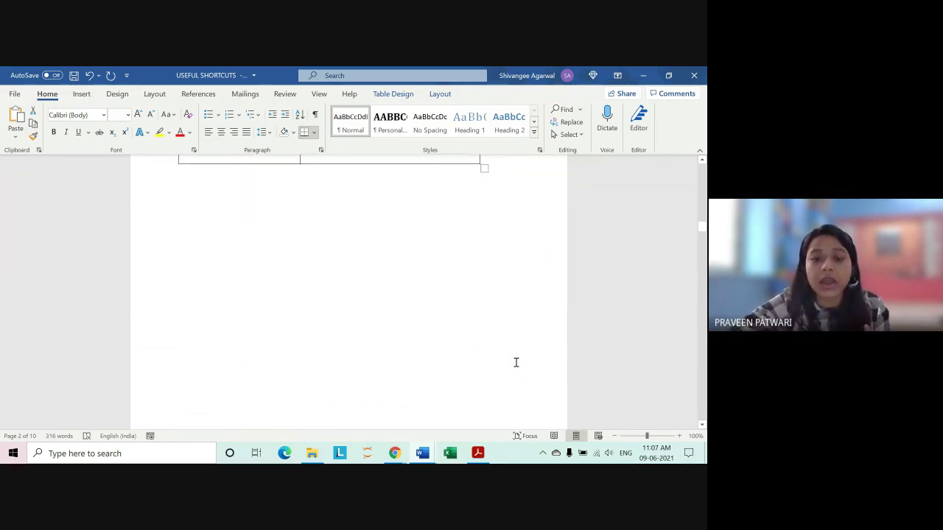
{"action": "left_click", "coordinate": [265, 256]}
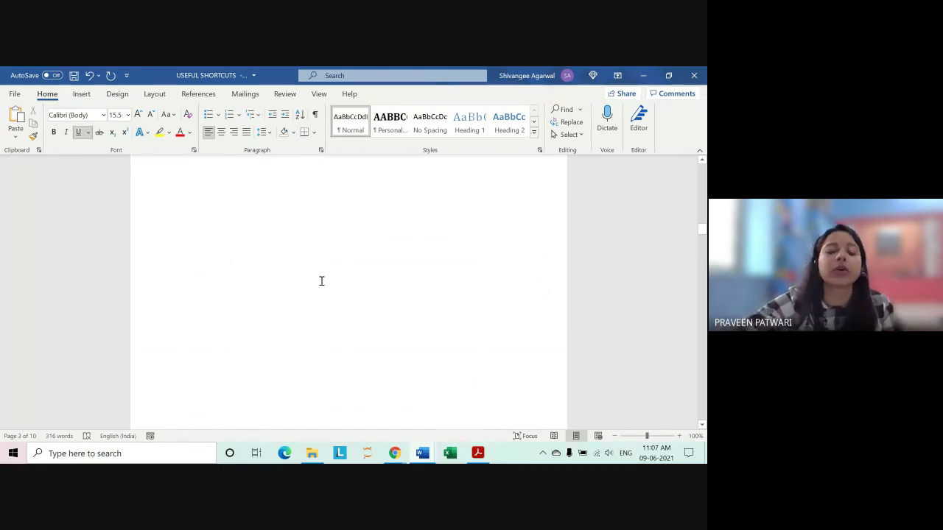
{"action": "key", "text": "ctrl+u"}
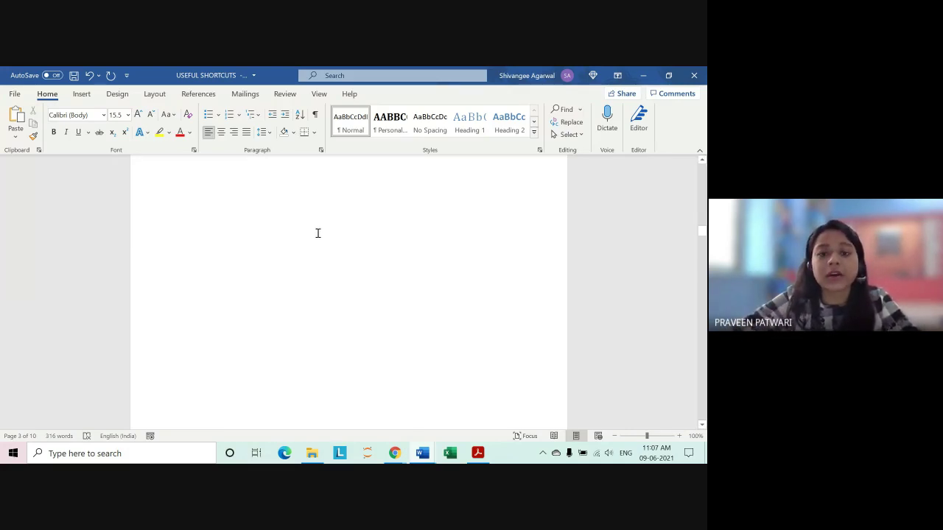
- Insert a page break and move down to the AUTO TEXT FEATURE page
{"action": "key", "text": "ctrl+Return"}
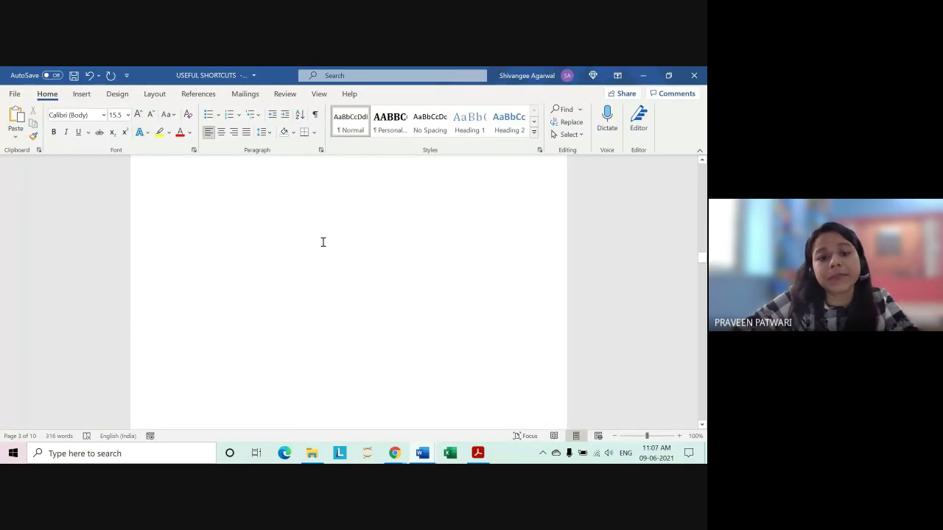
{"action": "scroll", "coordinate": [322, 242], "scroll_direction": "down", "scroll_amount": 5}
{"action": "scroll", "coordinate": [322, 242], "scroll_direction": "down", "scroll_amount": 3}
- Below the AutoCorrect step, turn off bold and underline, left-align the line, and add a page break
{"action": "left_click", "coordinate": [297, 277]}
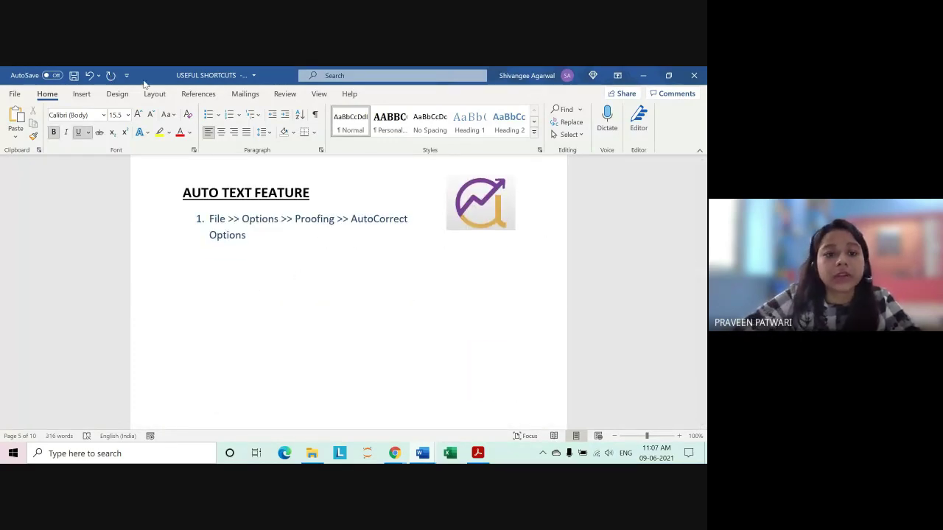
{"action": "key", "text": "ctrl+b"}
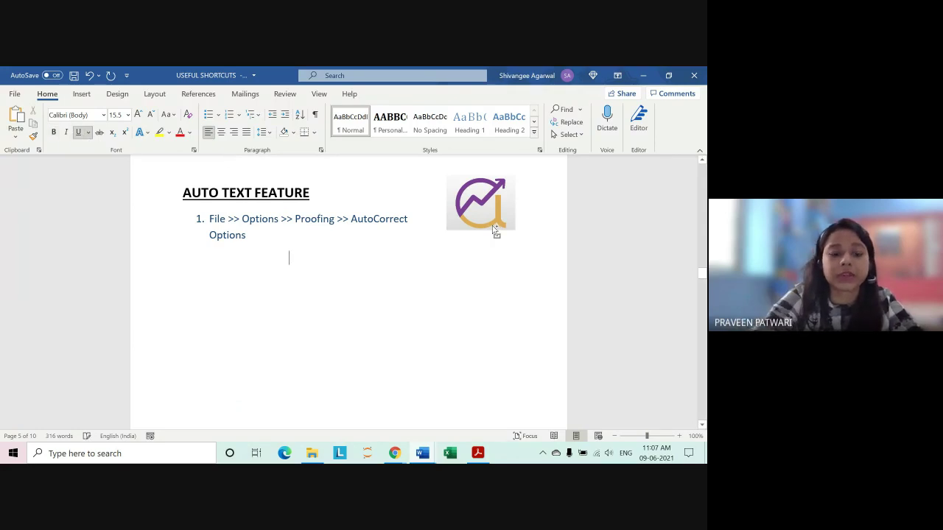
{"action": "key", "text": "ctrl+u"}
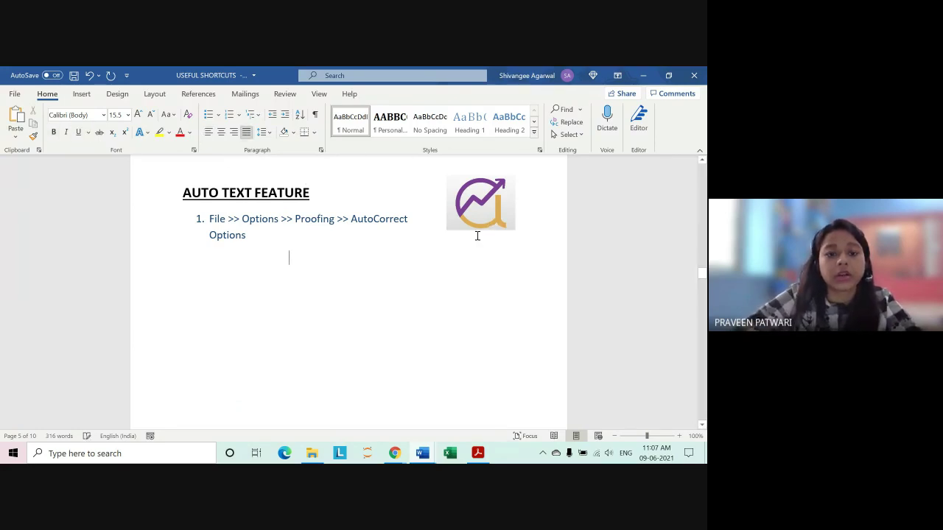
{"action": "left_click", "coordinate": [209, 131]}
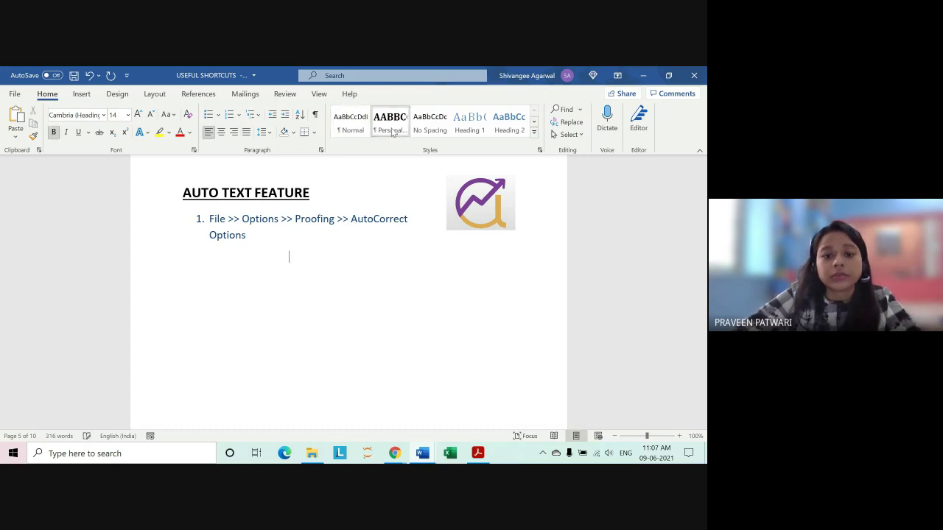
{"action": "key", "text": "ctrl+Return"}
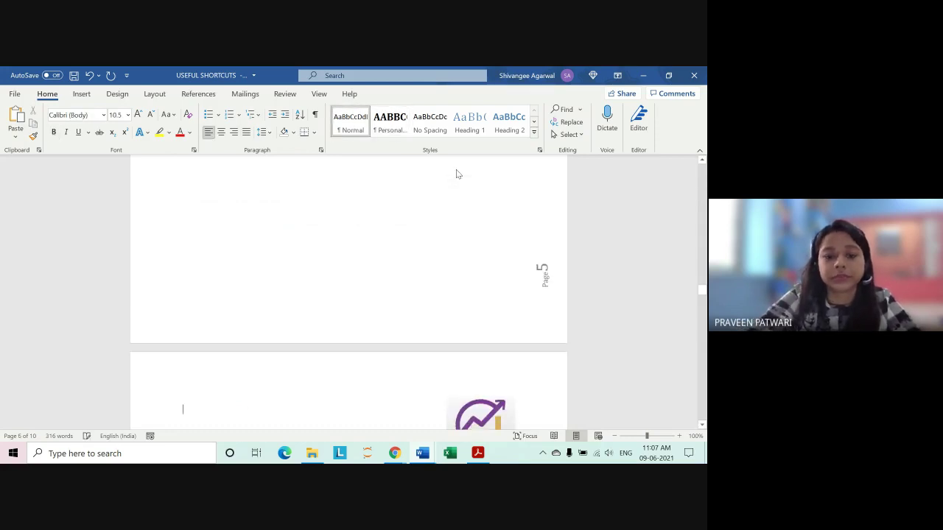
{"action": "scroll", "coordinate": [456, 174], "scroll_direction": "up", "scroll_amount": 5}
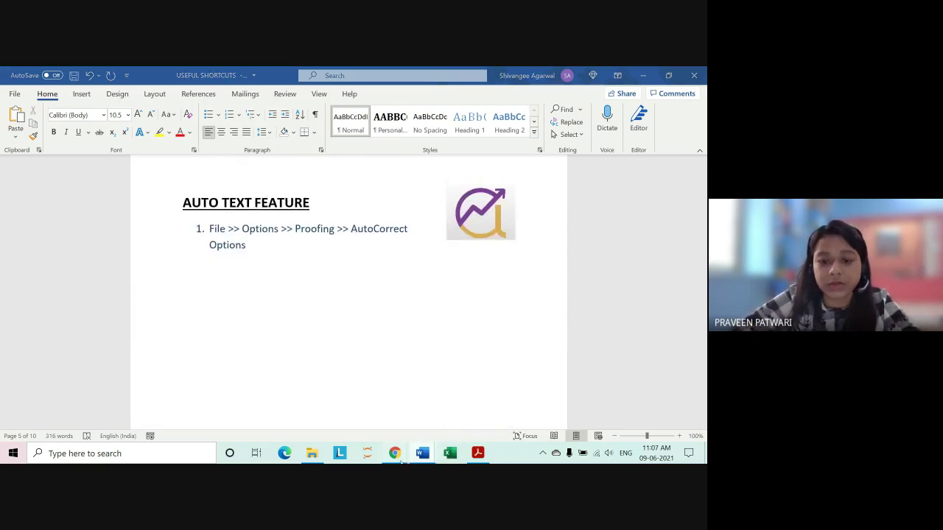
- Briefly bring up the Google Meet window, then minimize it back to Word
{"action": "mouse_move", "coordinate": [395, 453]}
{"action": "left_click", "coordinate": [353, 398]}
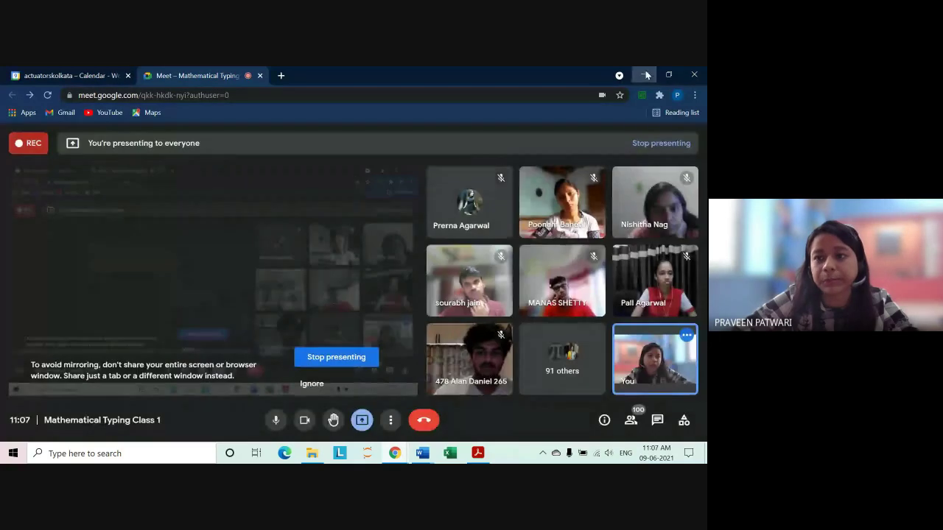
{"action": "left_click", "coordinate": [644, 75]}
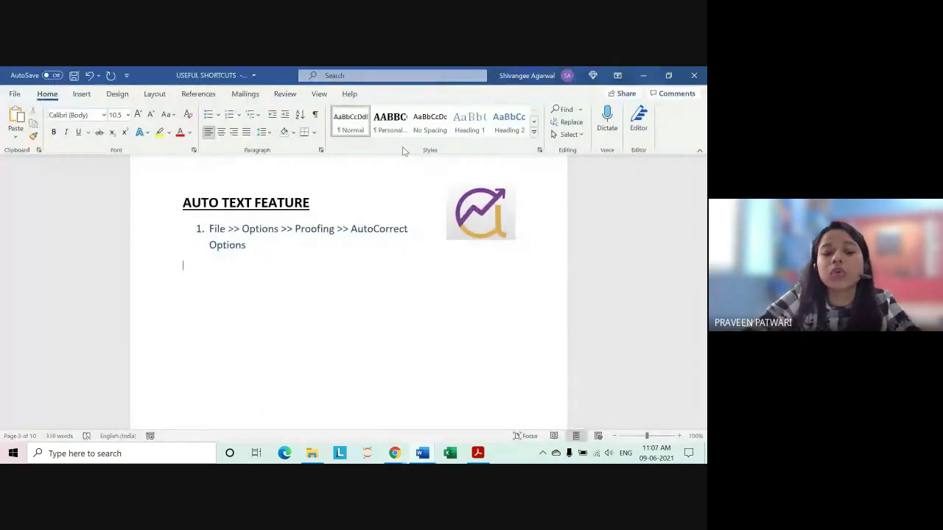
{"action": "scroll", "coordinate": [324, 198], "scroll_direction": "down", "scroll_amount": 1}
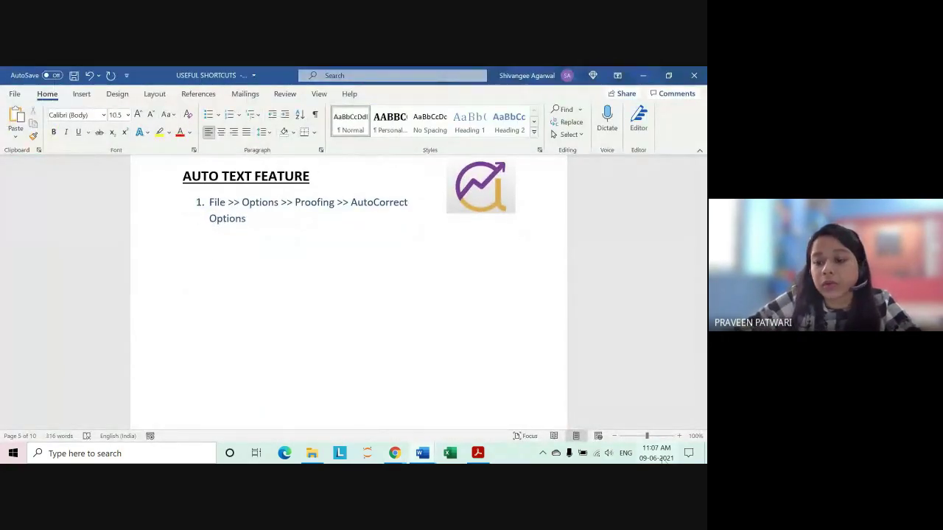
- Zoom the page view in to 130%
{"action": "left_click", "coordinate": [679, 436]}
{"action": "left_click", "coordinate": [679, 436]}
{"action": "scroll", "coordinate": [371, 288], "scroll_direction": "up", "scroll_amount": 1}
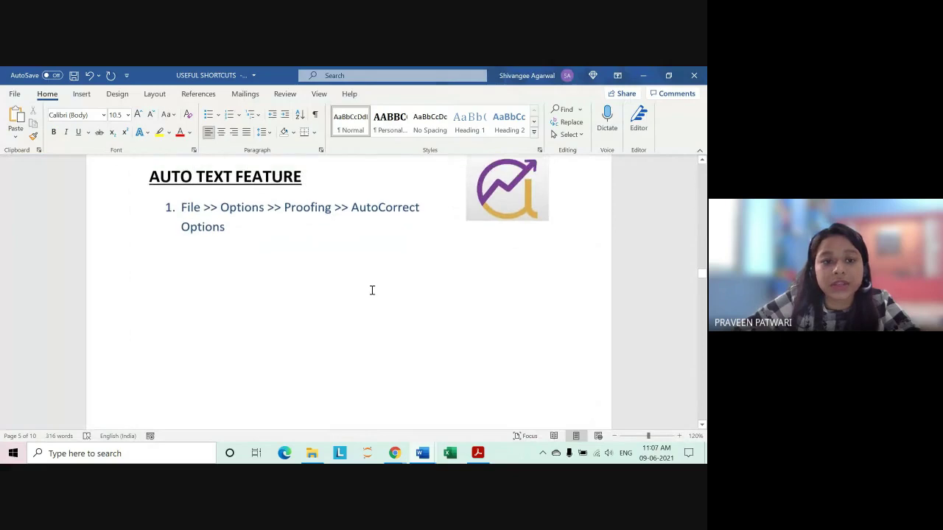
{"action": "left_click", "coordinate": [679, 436]}
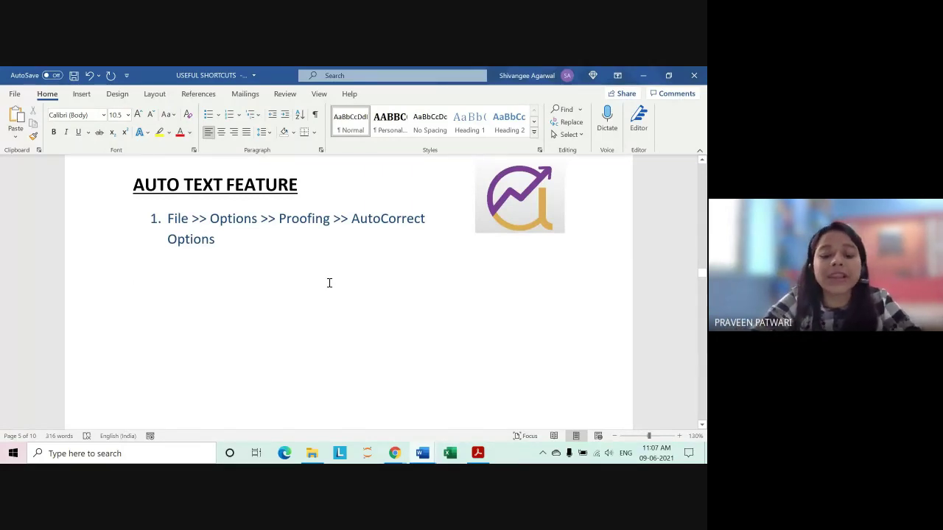
- Type the test text kx markiv on its own line below the AUTO TEXT FEATURE list
{"action": "type", "text": "kx"}
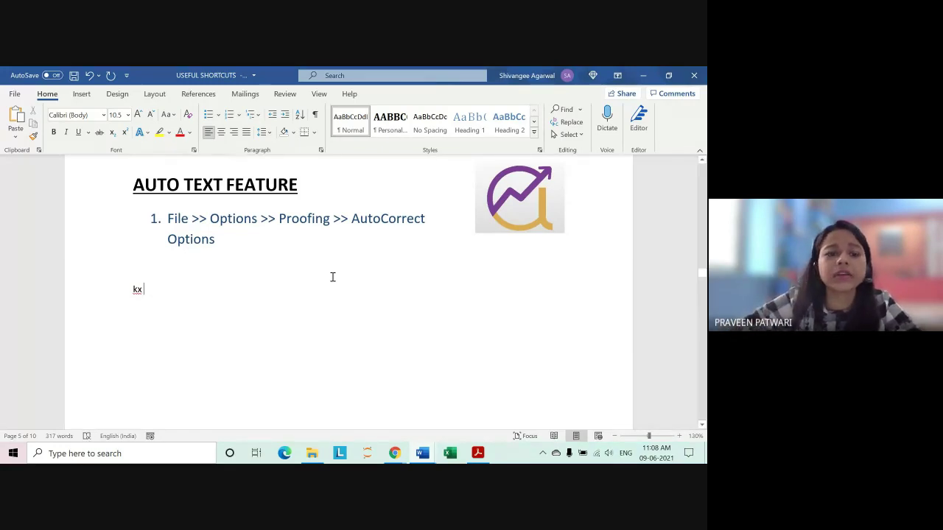
{"action": "double_click", "coordinate": [138, 290]}
{"action": "left_click", "coordinate": [164, 295]}
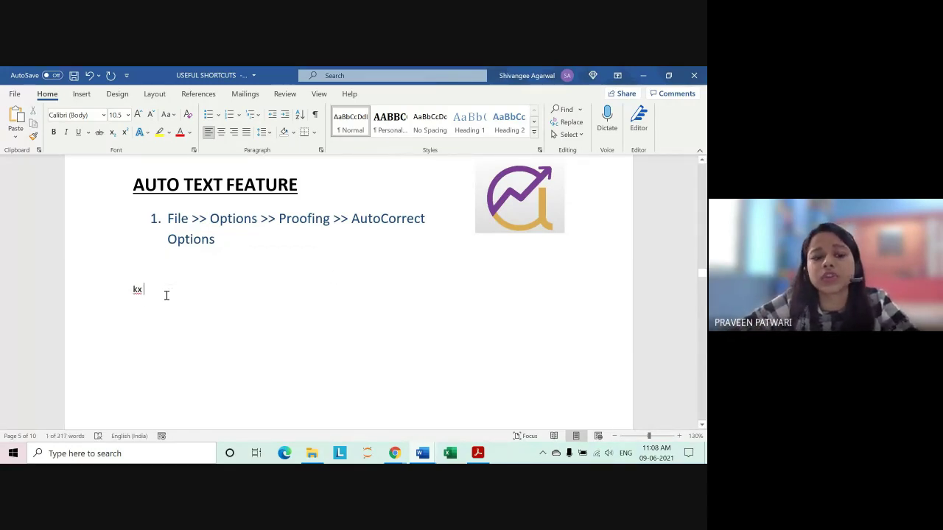
{"action": "key", "text": "BackSpace"}
{"action": "key", "text": "BackSpace"}
{"action": "type", "text": "k"}
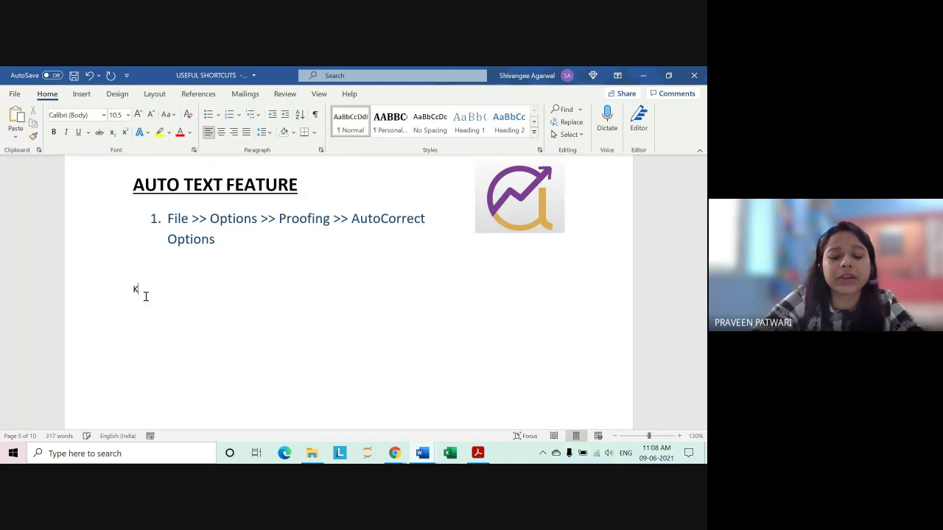
{"action": "type", "text": "x"}
{"action": "left_click_drag", "start_coordinate": [130, 289], "coordinate": [143, 290]}
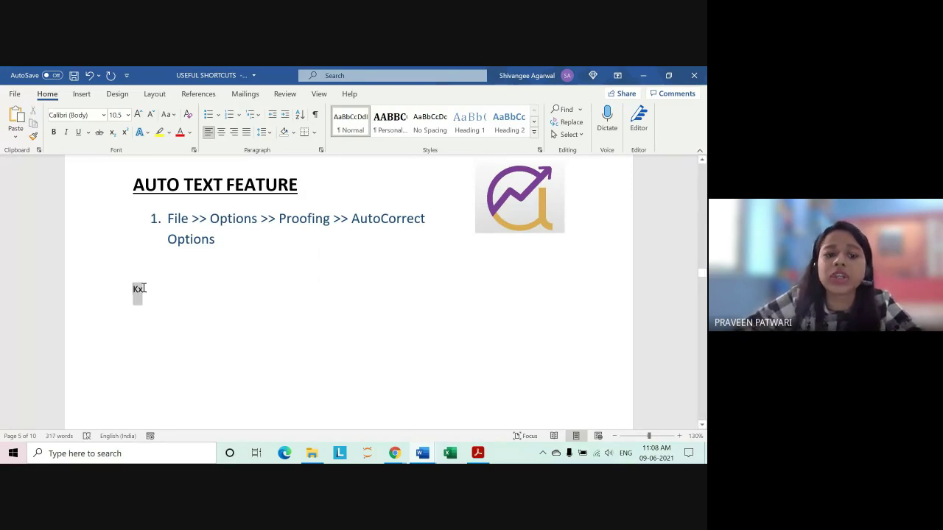
{"action": "left_click", "coordinate": [212, 309]}
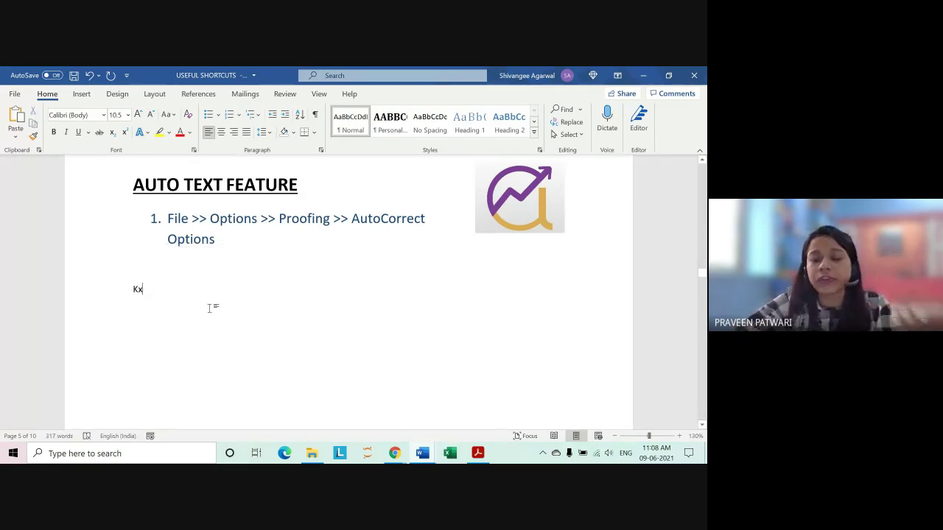
{"action": "double_click", "coordinate": [136, 290]}
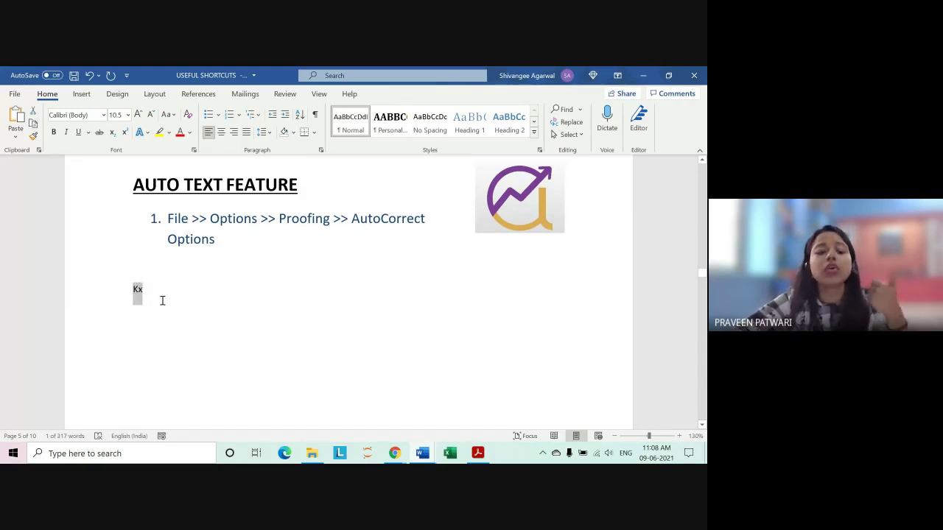
{"action": "left_click", "coordinate": [139, 289]}
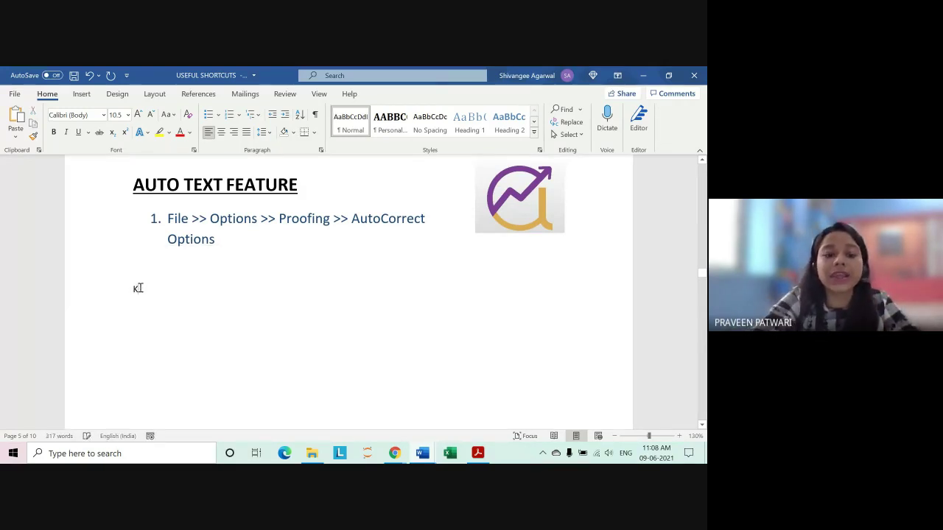
{"action": "type", "text": "K"}
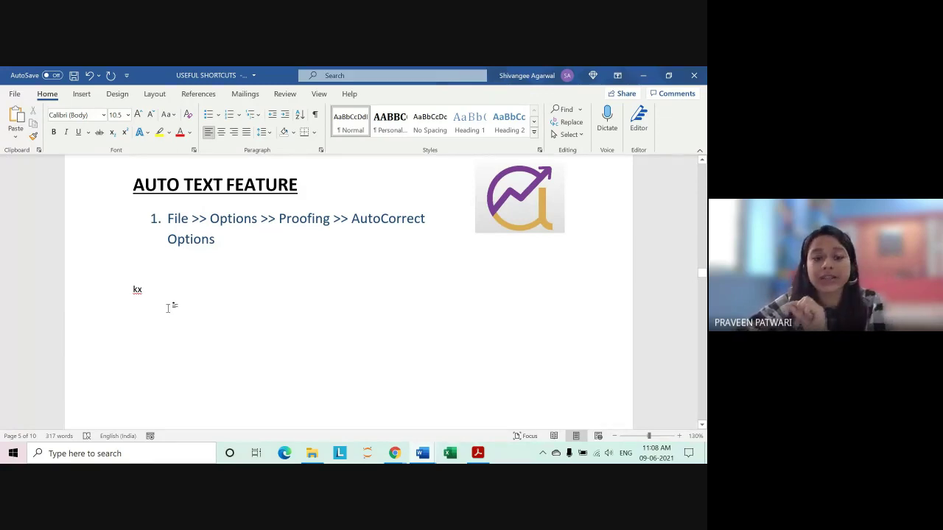
{"action": "type", "text": "ma"}
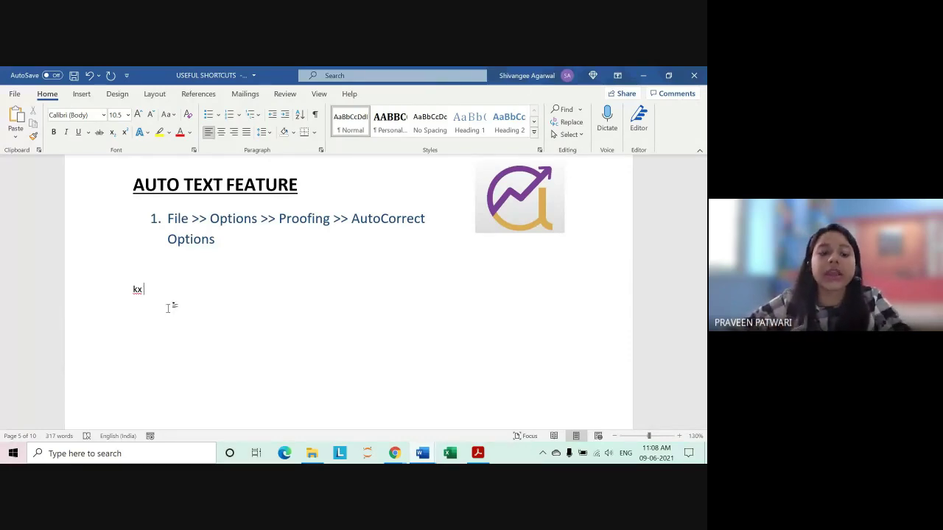
{"action": "type", "text": "markiv"}
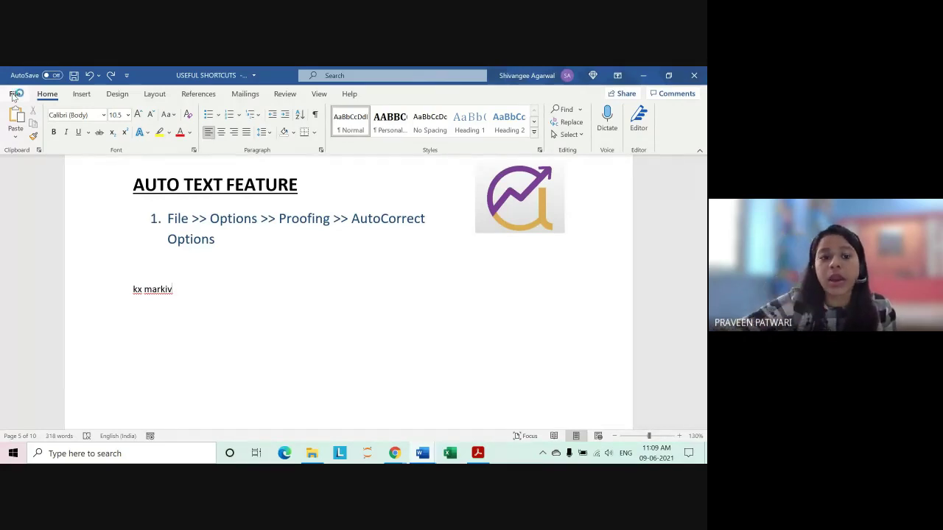
- Start a second test line below kx markiv and trim its last letter
{"action": "key", "text": "Return"}
{"action": "type", "text": "by"}
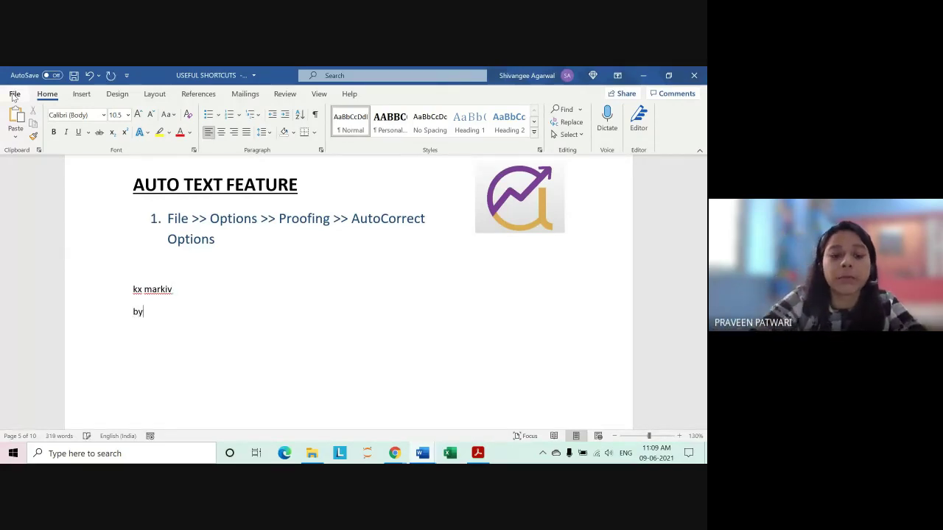
{"action": "type", "text": "e"}
{"action": "type", "text": "t"}
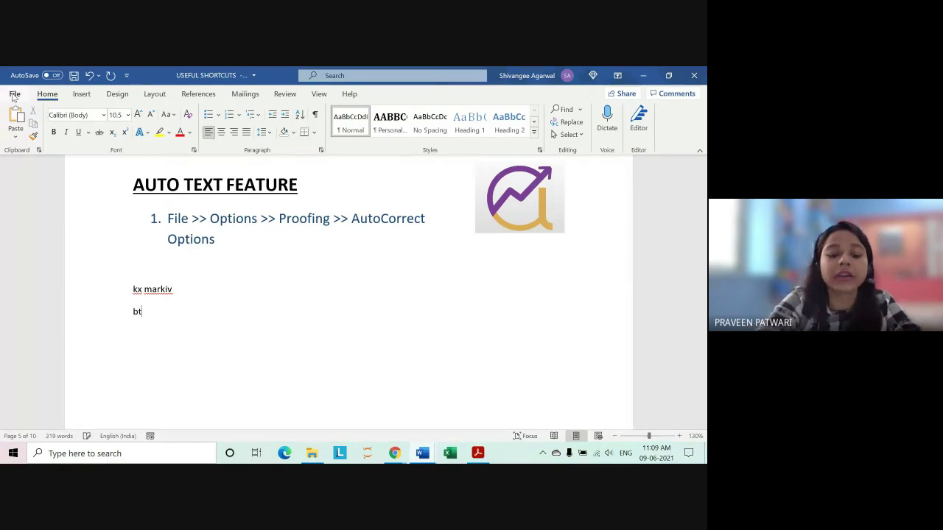
{"action": "type", "text": "e"}
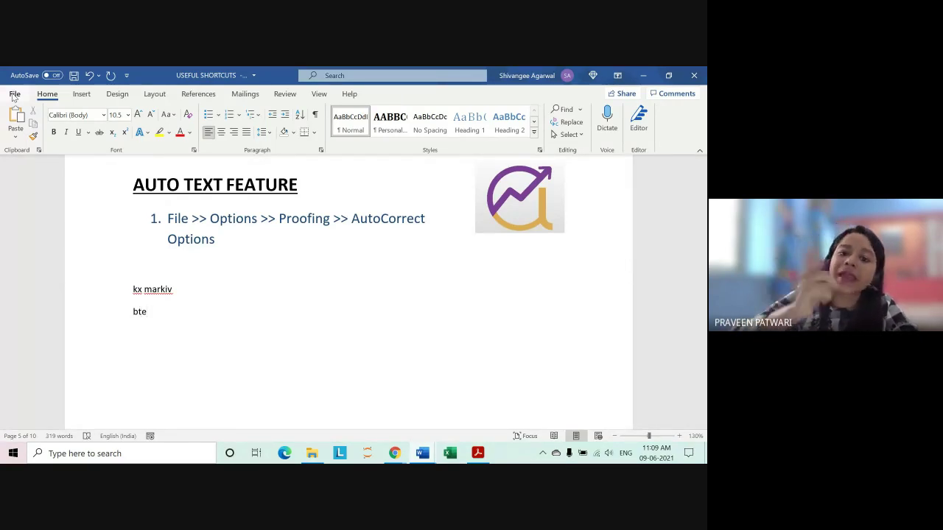
{"action": "key", "text": "BackSpace"}
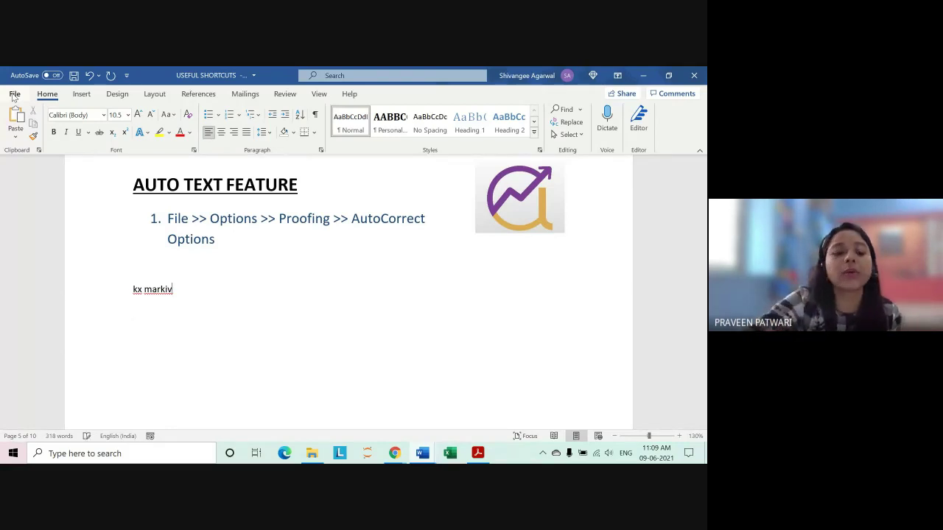
- Open Word Options from File > More, resize and reposition it, and show the Proofing page
{"action": "left_click", "coordinate": [9, 94]}
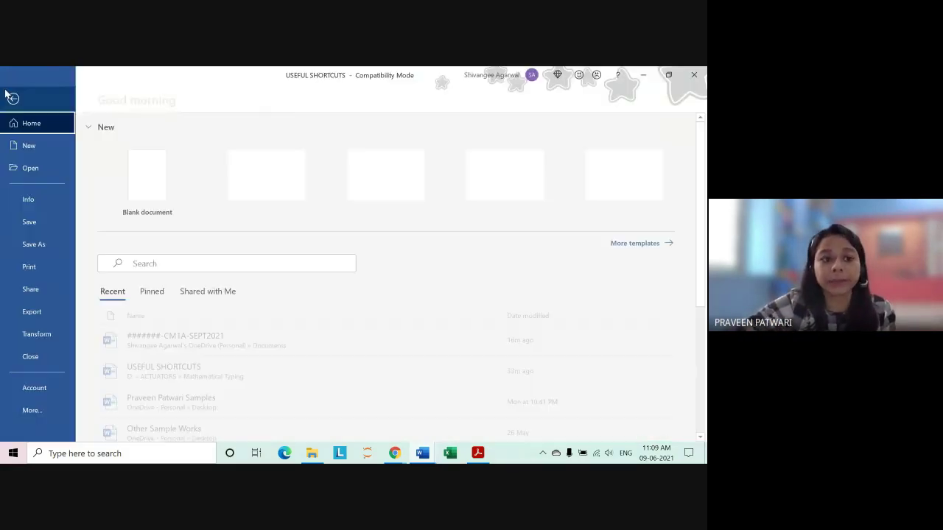
{"action": "left_click", "coordinate": [41, 419]}
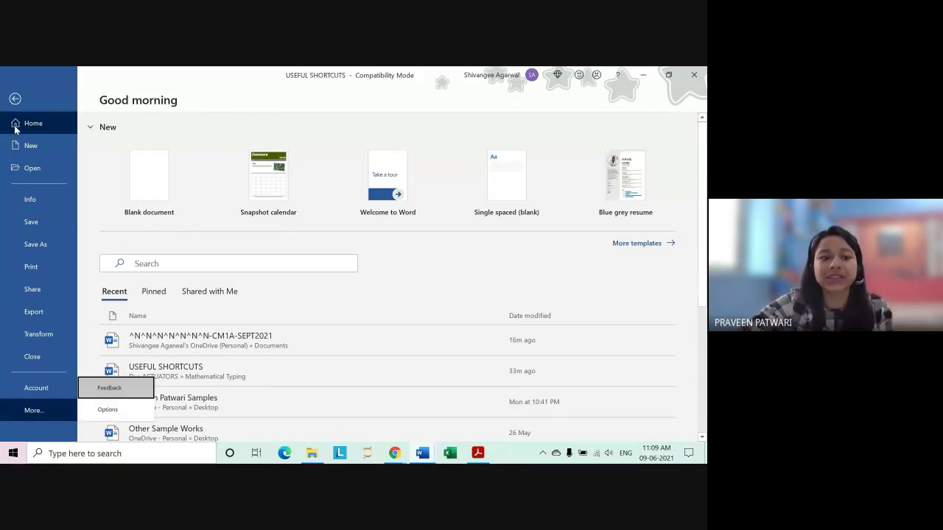
{"action": "left_click", "coordinate": [103, 411]}
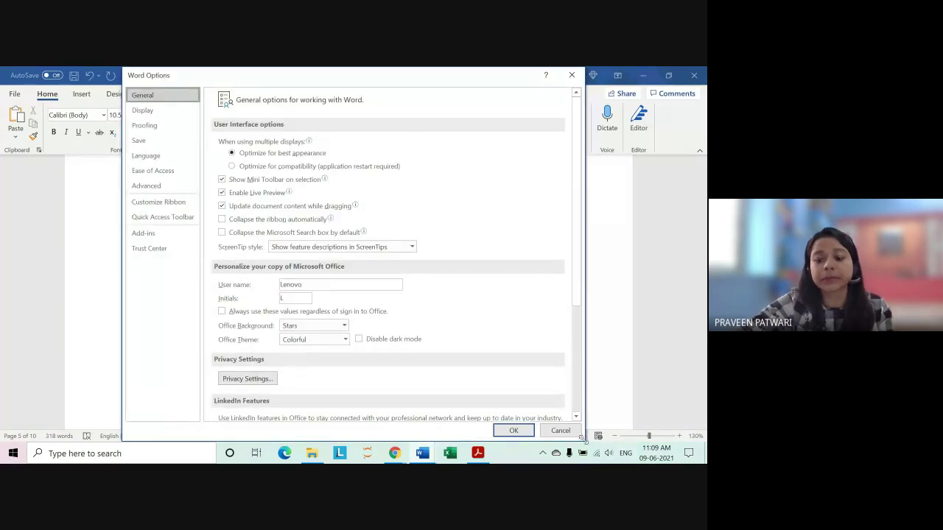
{"action": "left_click_drag", "start_coordinate": [585, 441], "coordinate": [496, 389]}
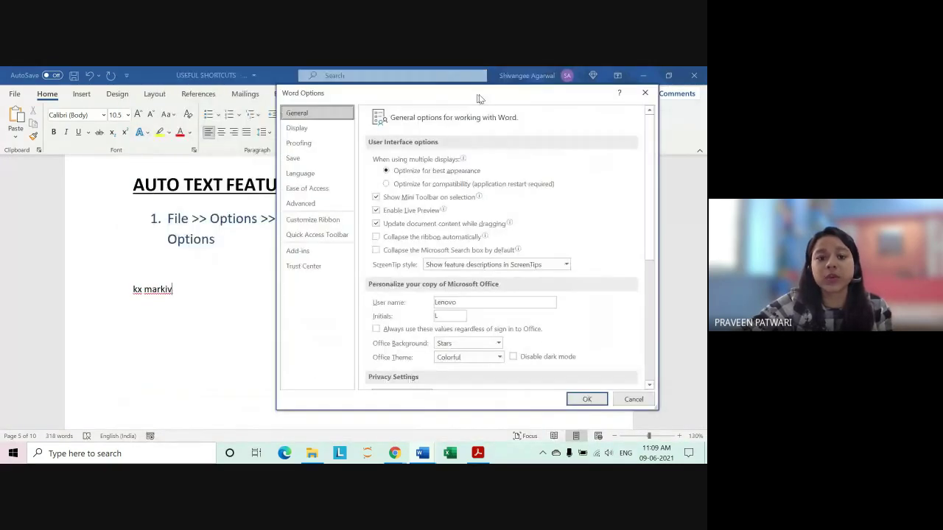
{"action": "left_click_drag", "start_coordinate": [324, 81], "coordinate": [430, 95]}
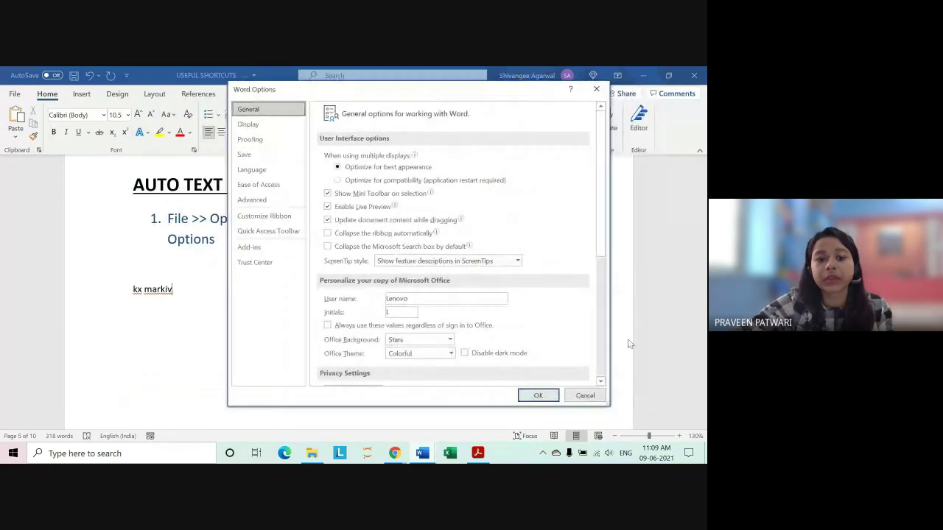
{"action": "left_click", "coordinate": [269, 142]}
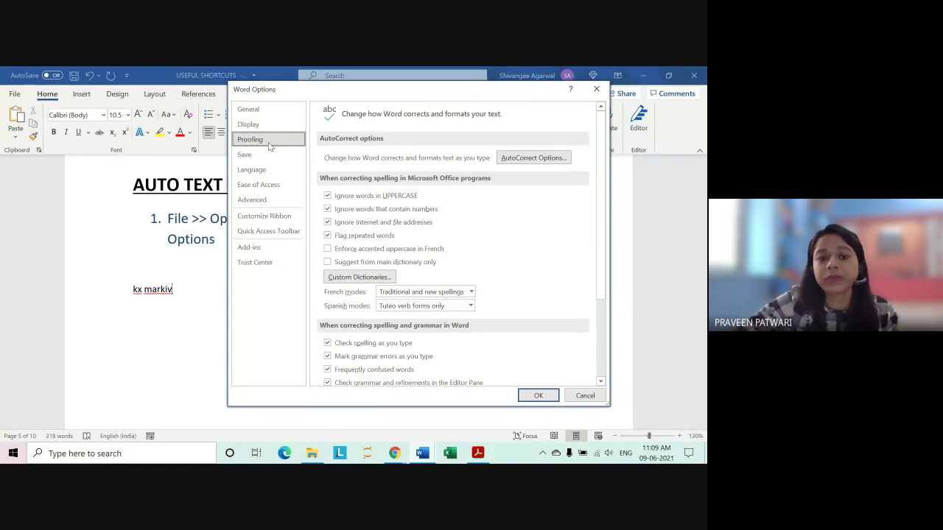
- Turn Check spelling as you type and Mark grammar errors off, then back on
{"action": "scroll", "coordinate": [428, 270], "scroll_direction": "down", "scroll_amount": 3}
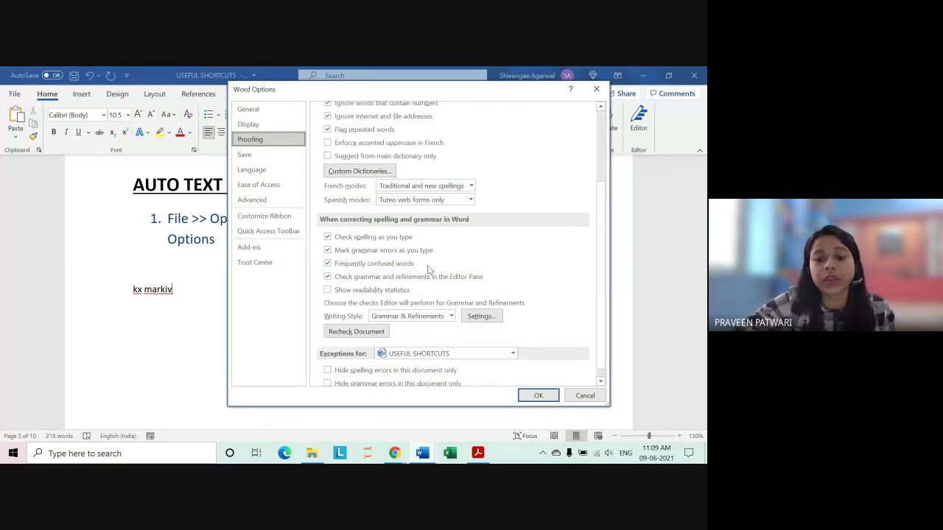
{"action": "scroll", "coordinate": [428, 270], "scroll_direction": "down", "scroll_amount": 1}
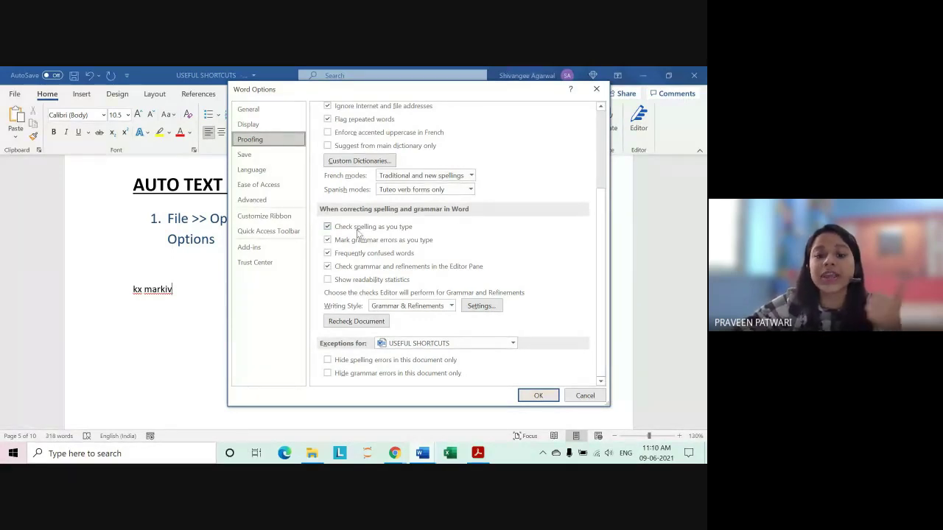
{"action": "left_click", "coordinate": [363, 227]}
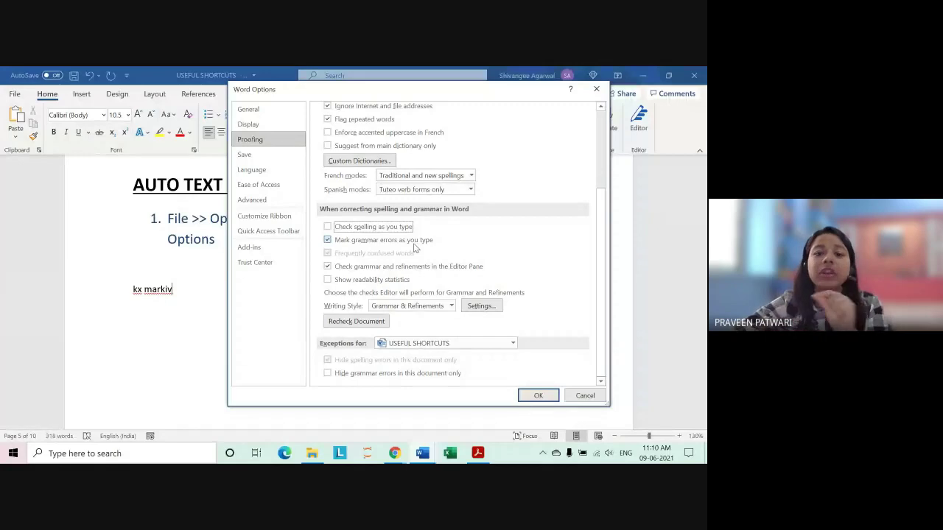
{"action": "left_click", "coordinate": [383, 245]}
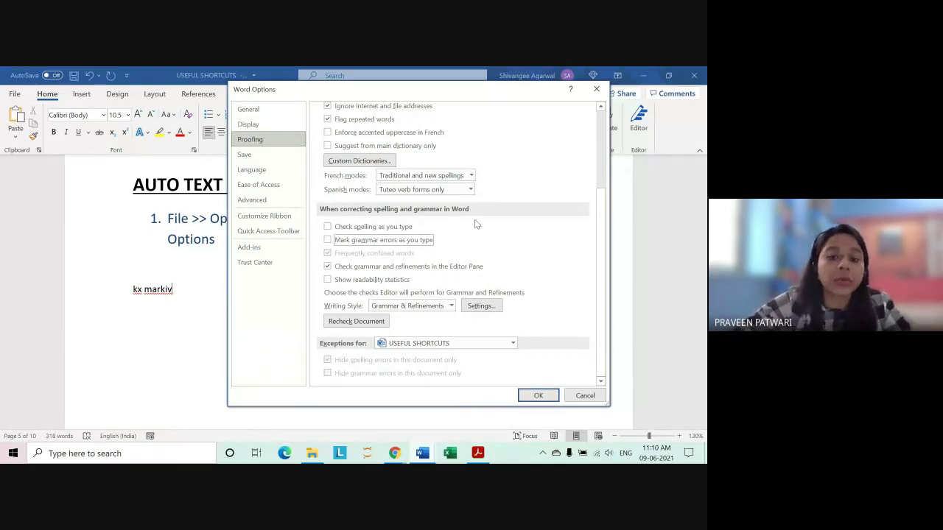
{"action": "left_click", "coordinate": [328, 227]}
{"action": "left_click", "coordinate": [384, 240]}
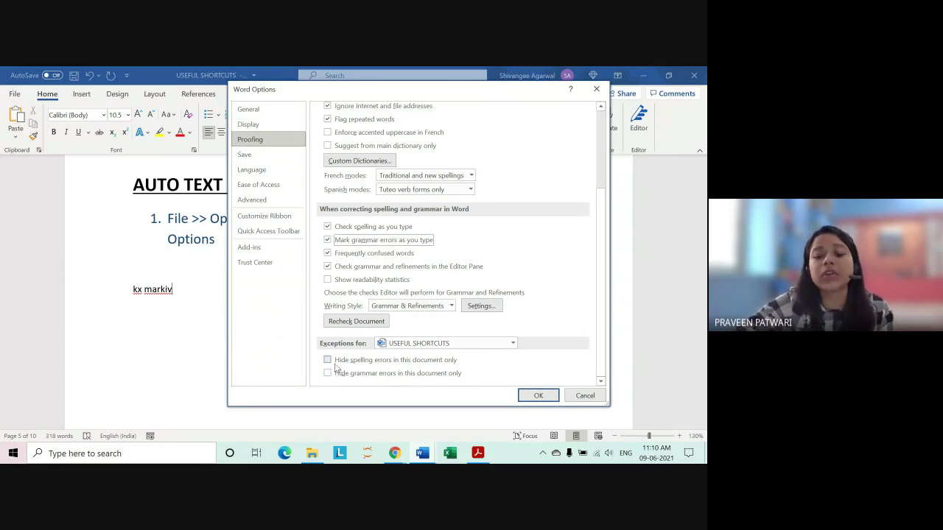
- Hide spelling and grammar errors in this document only
{"action": "left_click", "coordinate": [410, 363]}
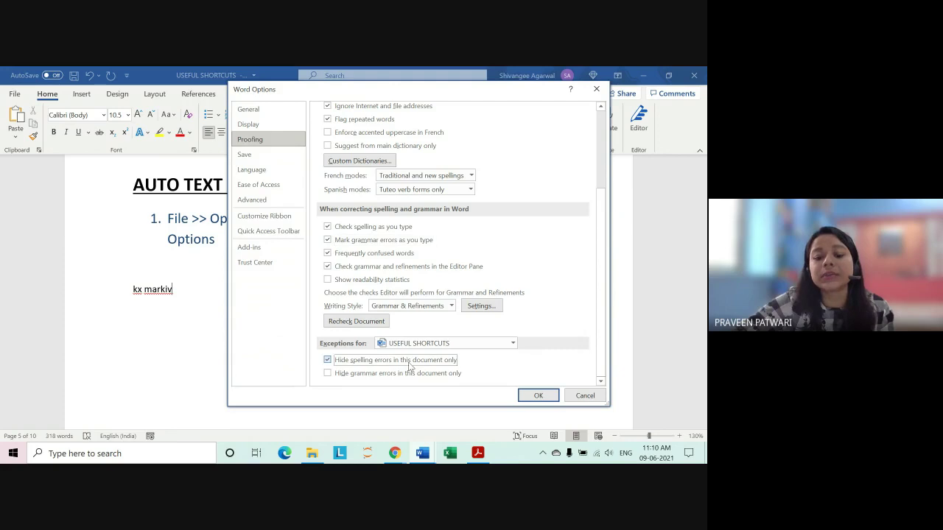
{"action": "left_click", "coordinate": [343, 374]}
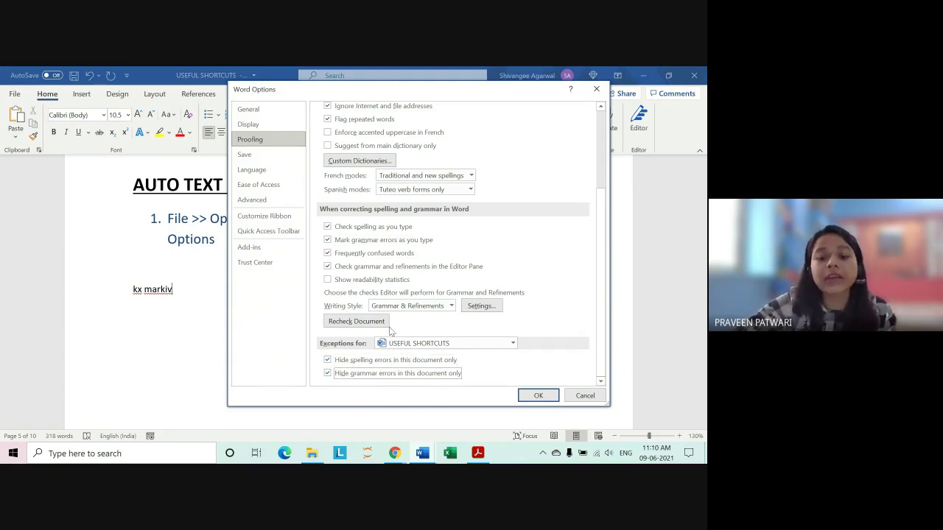
{"action": "left_click_drag", "start_coordinate": [258, 89], "coordinate": [284, 84]}
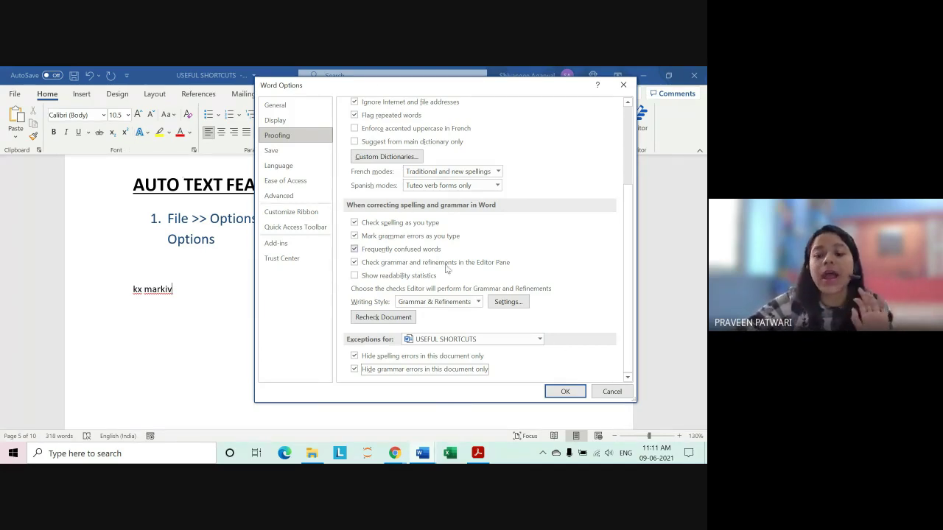
- Apply the proofing changes and check that the kx markiv line is no longer underlined
{"action": "left_click", "coordinate": [550, 394]}
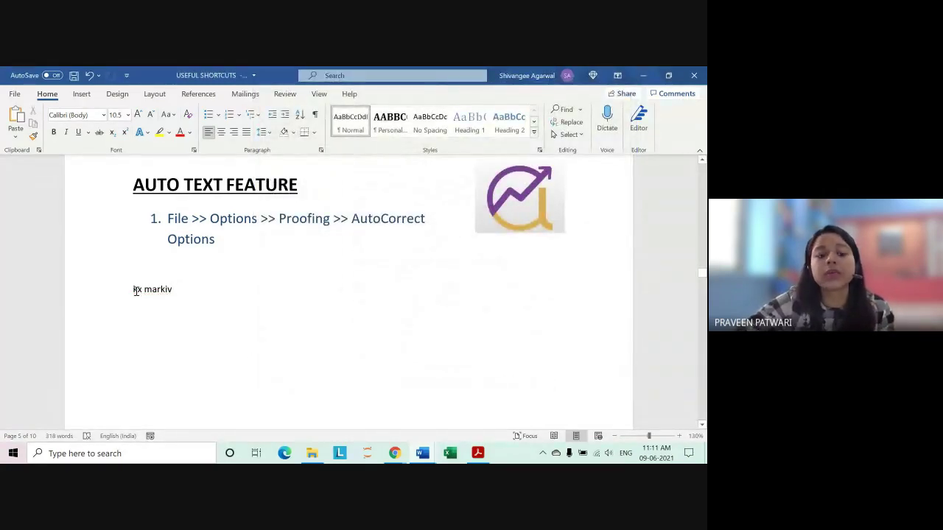
{"action": "left_click_drag", "start_coordinate": [134, 290], "coordinate": [187, 292]}
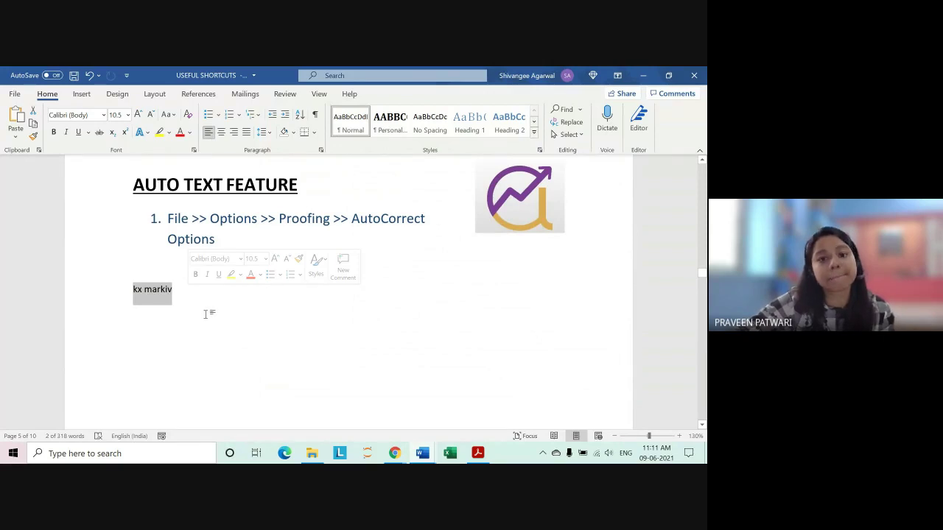
{"action": "left_click", "coordinate": [207, 314]}
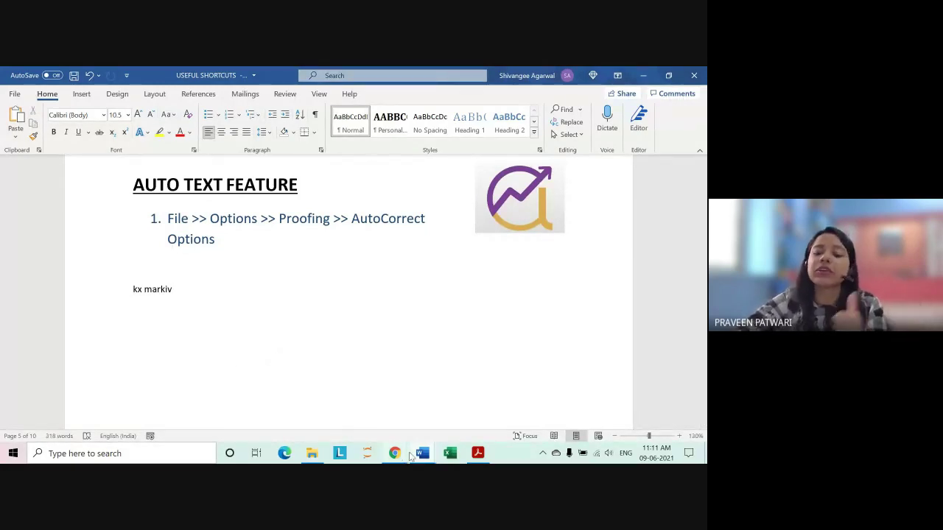
- In the other Word document, zoom in and type Kx under ANSWER 1
{"action": "mouse_move", "coordinate": [417, 457]}
{"action": "left_click", "coordinate": [450, 423]}
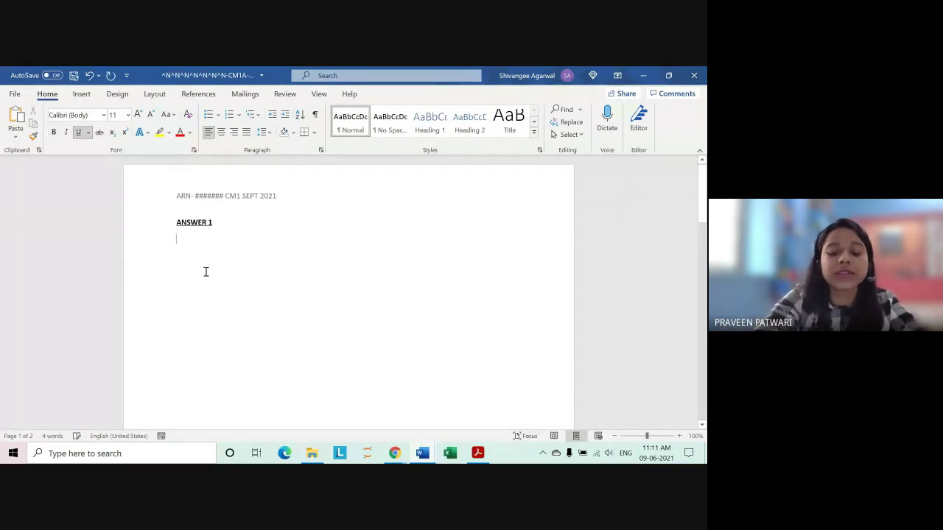
{"action": "left_click", "coordinate": [679, 437]}
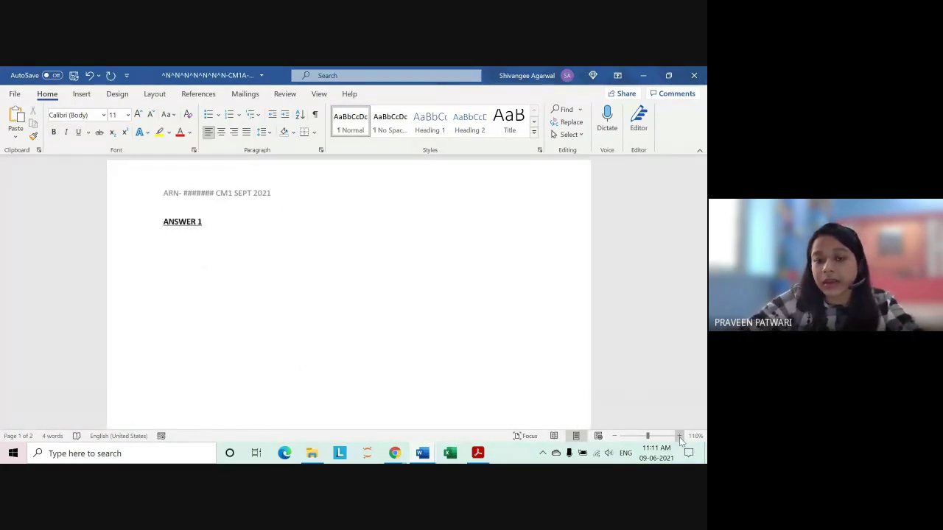
{"action": "left_click", "coordinate": [679, 436]}
{"action": "left_click", "coordinate": [680, 436]}
{"action": "type", "text": "kx"}
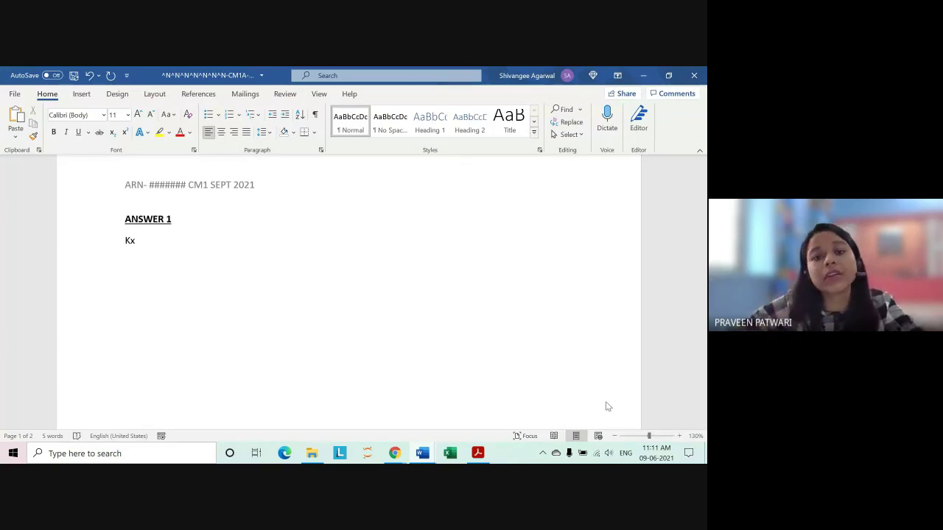
{"action": "key", "text": "BackSpace"}
{"action": "key", "text": "BackSpace"}
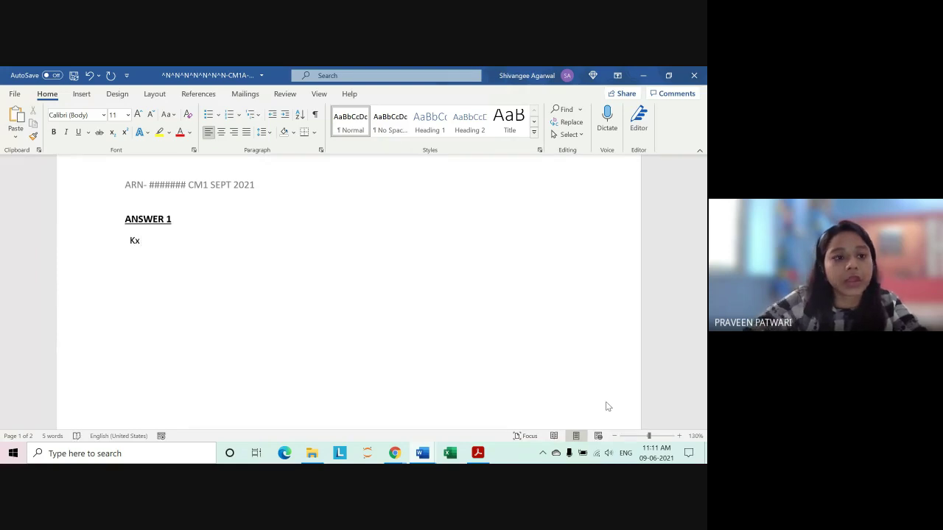
{"action": "left_click", "coordinate": [14, 94]}
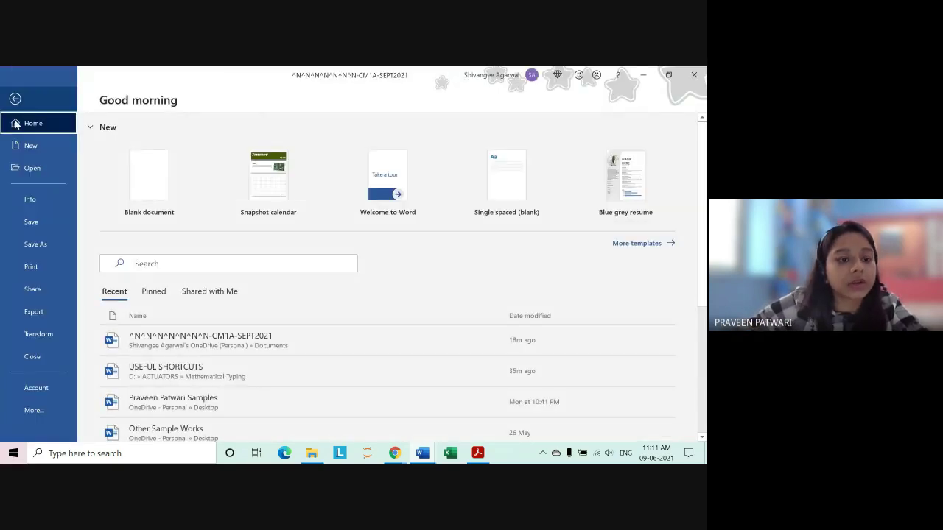
- Review the Proofing settings in Word Options and cancel without changes
{"action": "left_click", "coordinate": [43, 417]}
{"action": "left_click", "coordinate": [114, 410]}
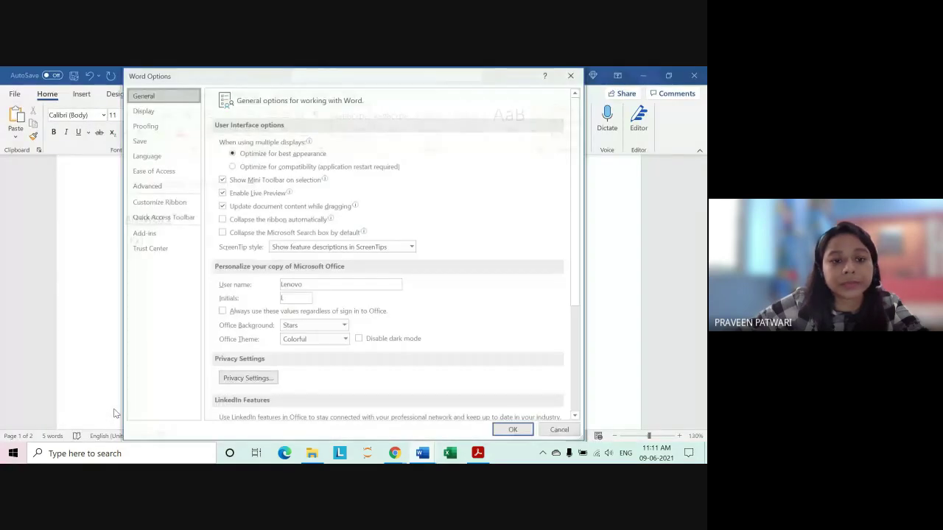
{"action": "left_click", "coordinate": [145, 126]}
{"action": "scroll", "coordinate": [299, 333], "scroll_direction": "down", "scroll_amount": 2}
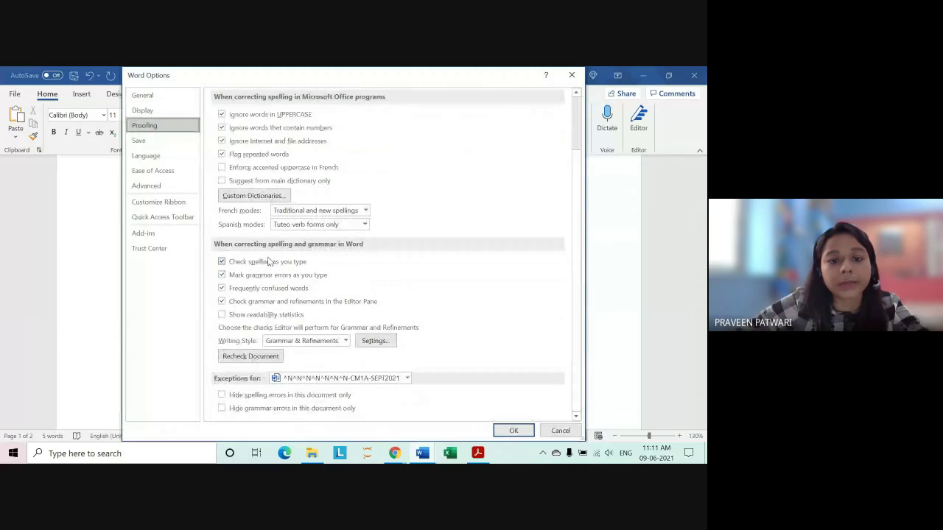
{"action": "left_click", "coordinate": [561, 430]}
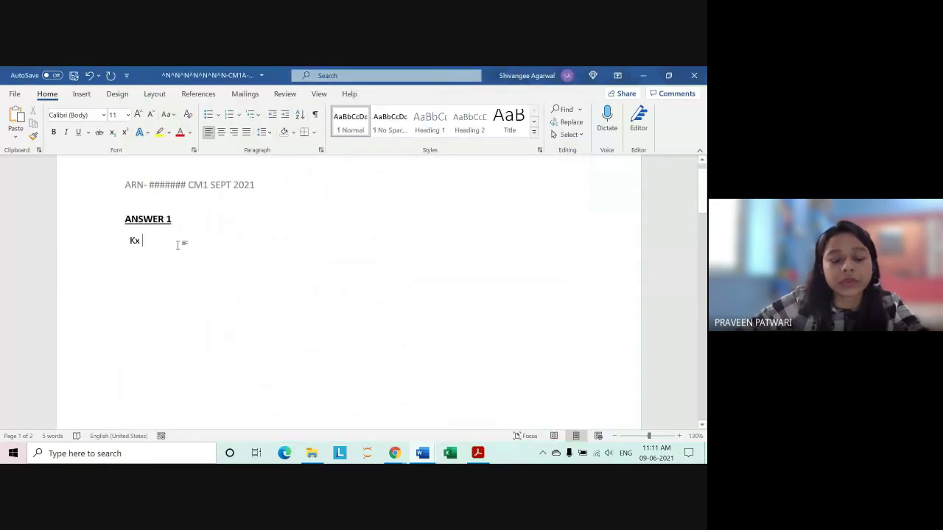
- Type markiv after Kx, view its spelling suggestions, then minimize the window
{"action": "type", "text": "mark"}
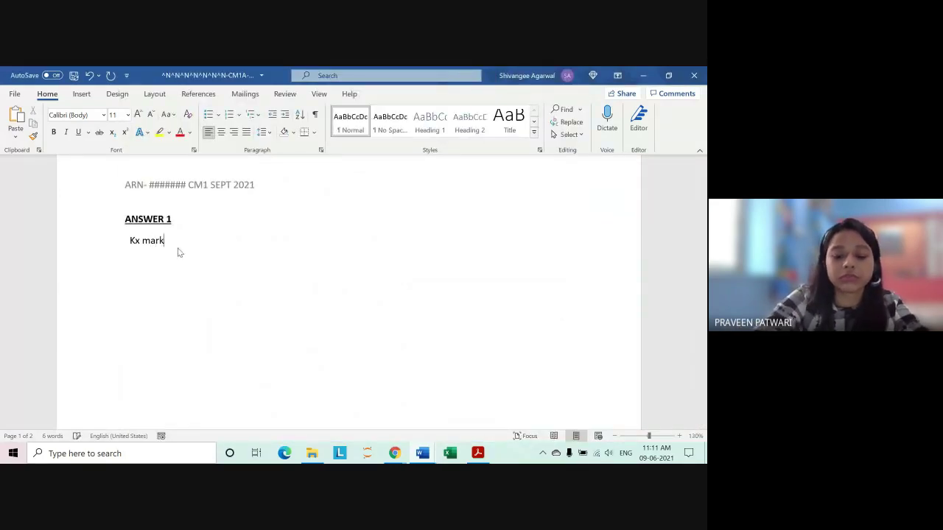
{"action": "type", "text": "iv"}
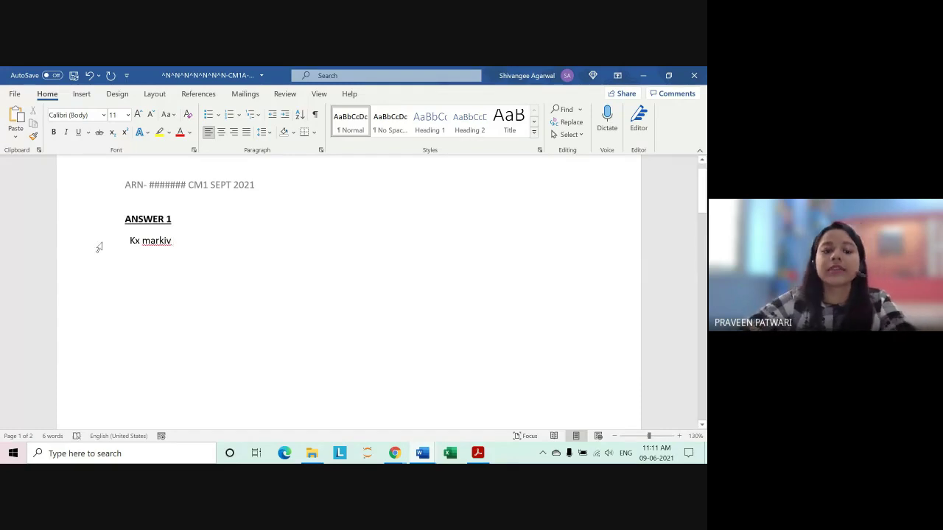
{"action": "left_click_drag", "start_coordinate": [132, 241], "coordinate": [168, 242]}
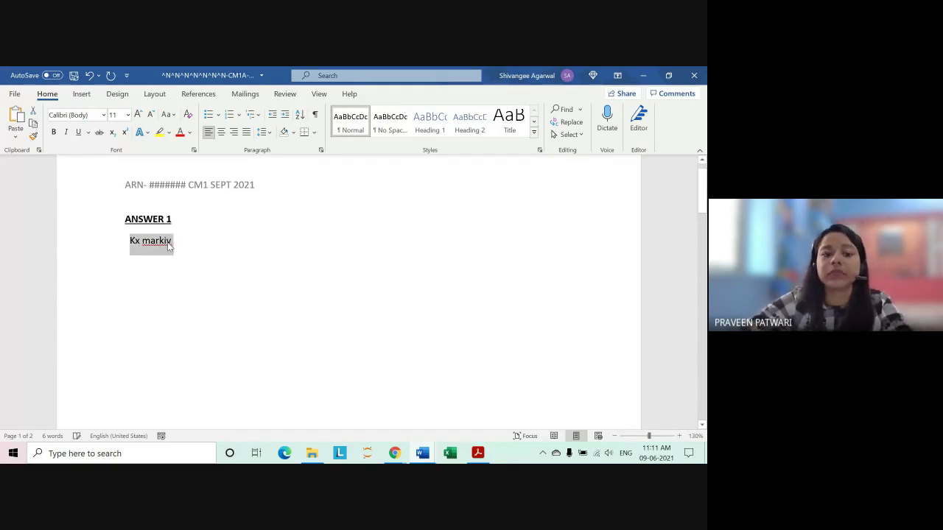
{"action": "right_click", "coordinate": [168, 243]}
{"action": "left_click", "coordinate": [284, 235]}
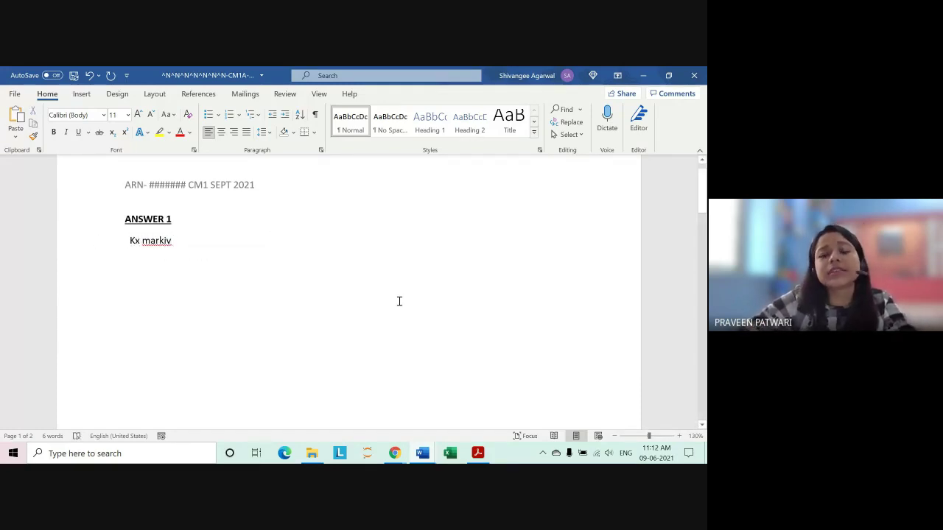
{"action": "left_click", "coordinate": [641, 75]}
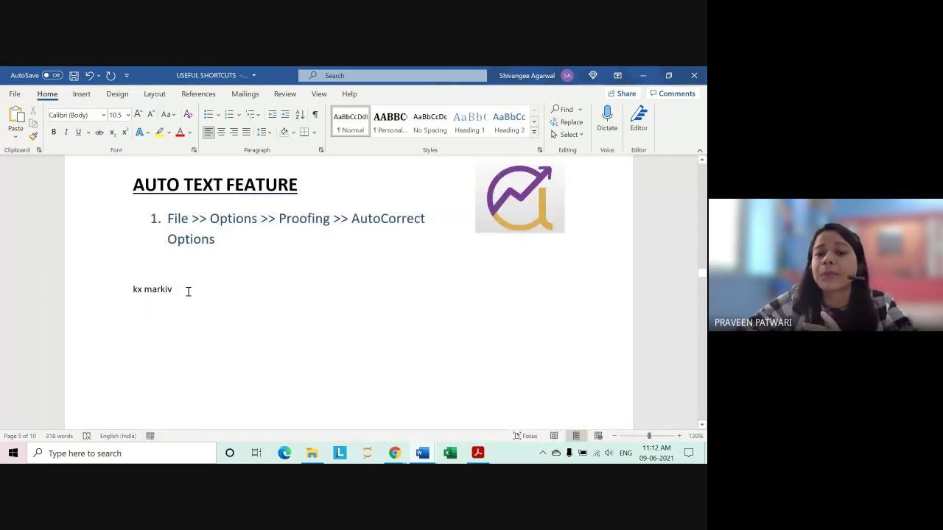
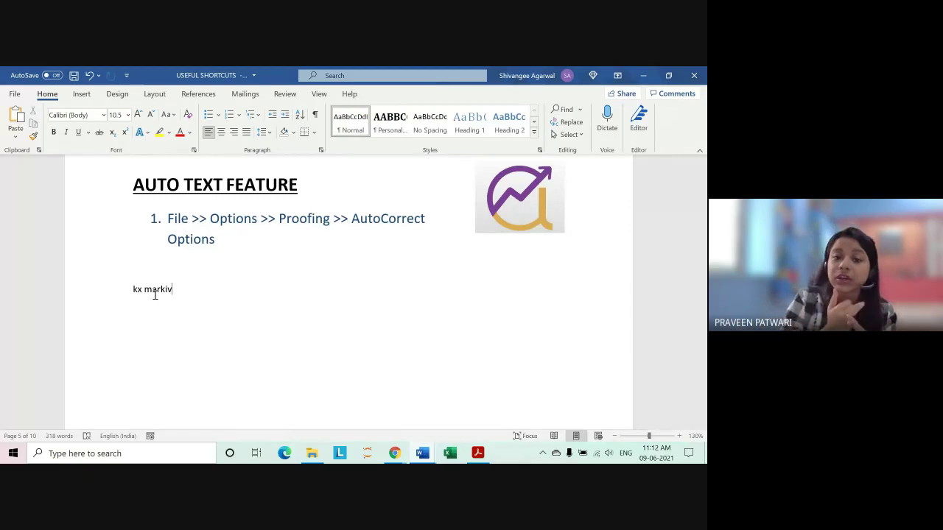
- Bring the Google Meet call in front of Word and show its in-call messages
{"action": "scroll", "coordinate": [161, 294], "scroll_direction": "up", "scroll_amount": 1}
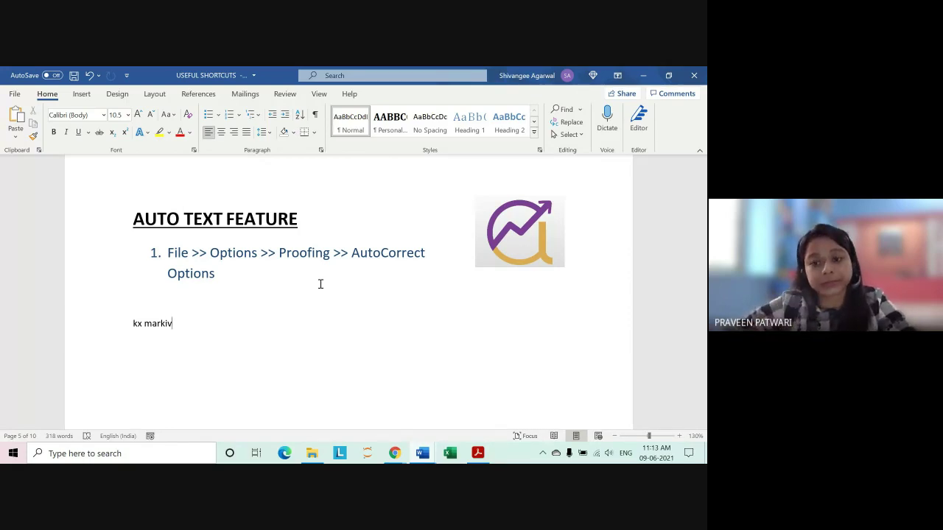
{"action": "left_click", "coordinate": [395, 453]}
{"action": "left_click", "coordinate": [657, 420]}
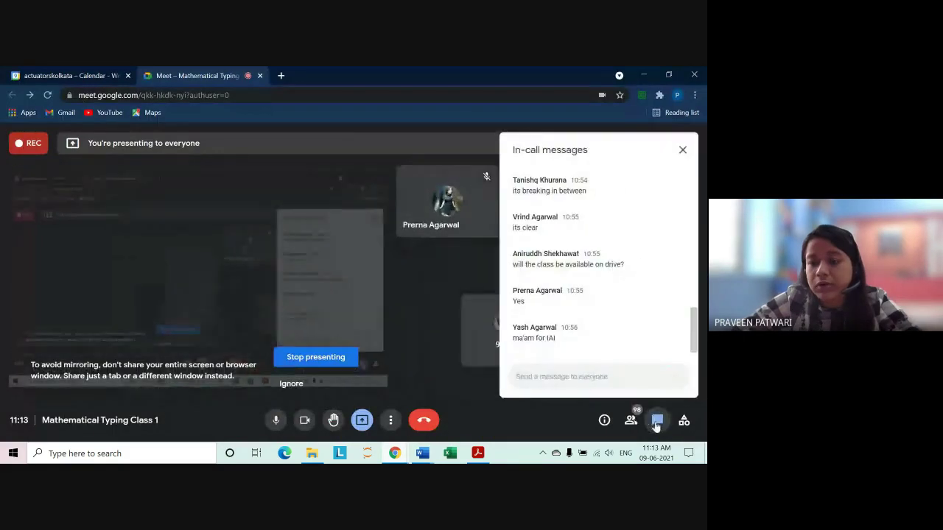
- Close the in-call messages panel and minimize the Meet call window
{"action": "left_click", "coordinate": [682, 152]}
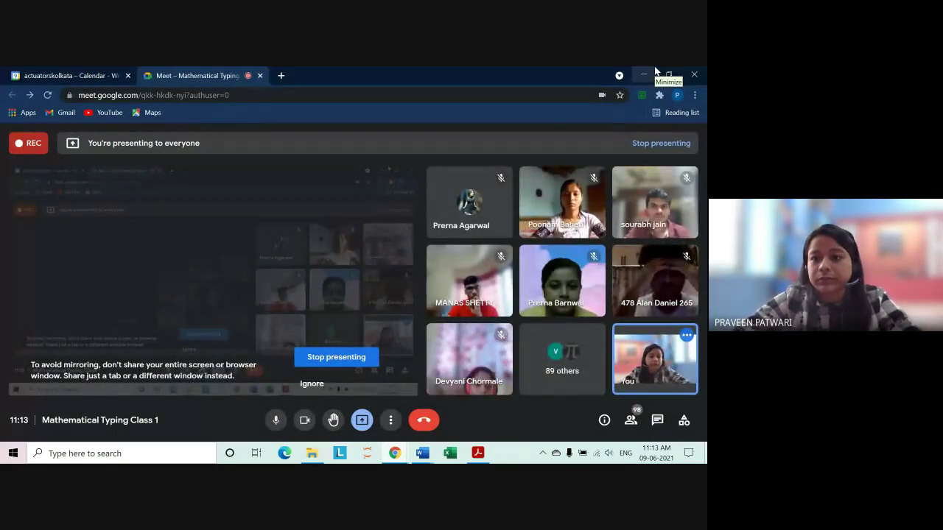
{"action": "left_click", "coordinate": [655, 71]}
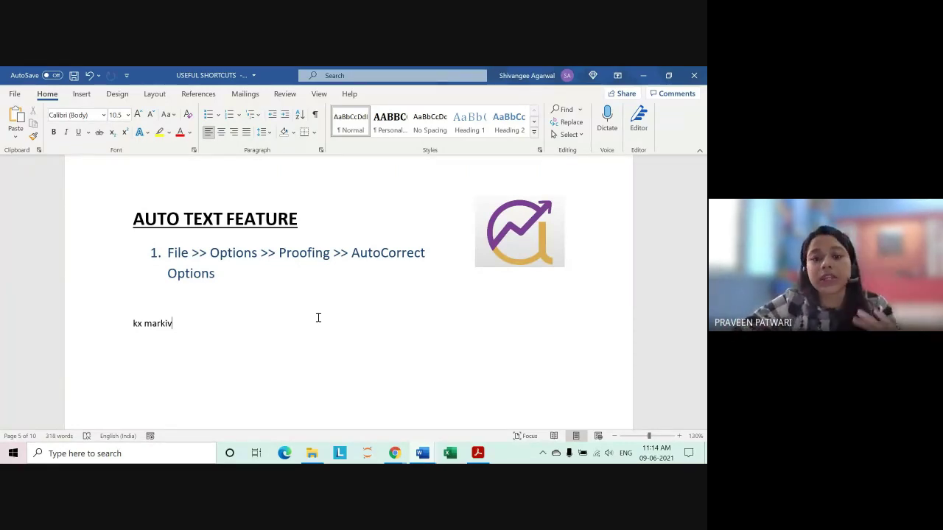
- Switch to the Exams Handbook PDF and scroll down through its pages
{"action": "left_click", "coordinate": [479, 458]}
{"action": "scroll", "coordinate": [326, 296], "scroll_direction": "down", "scroll_amount": 3}
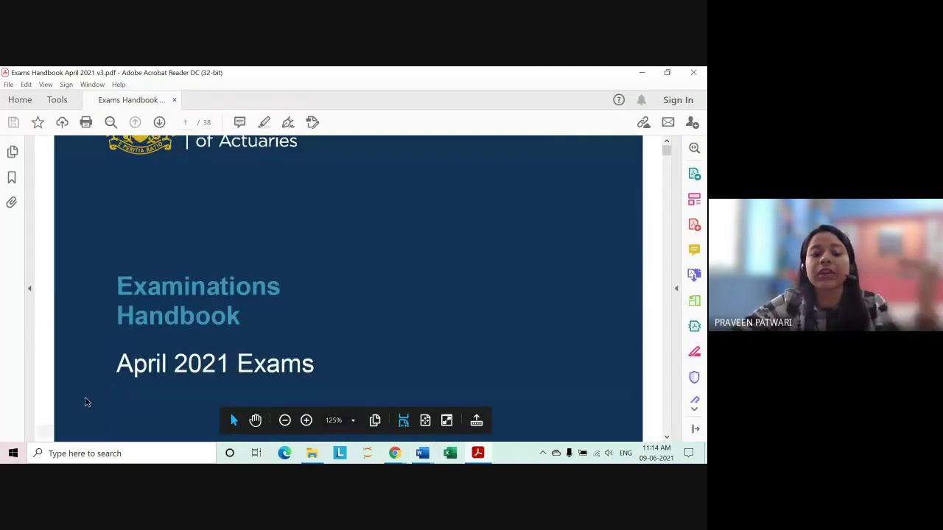
{"action": "scroll", "coordinate": [202, 336], "scroll_direction": "down", "scroll_amount": 3}
{"action": "scroll", "coordinate": [202, 341], "scroll_direction": "down", "scroll_amount": 1}
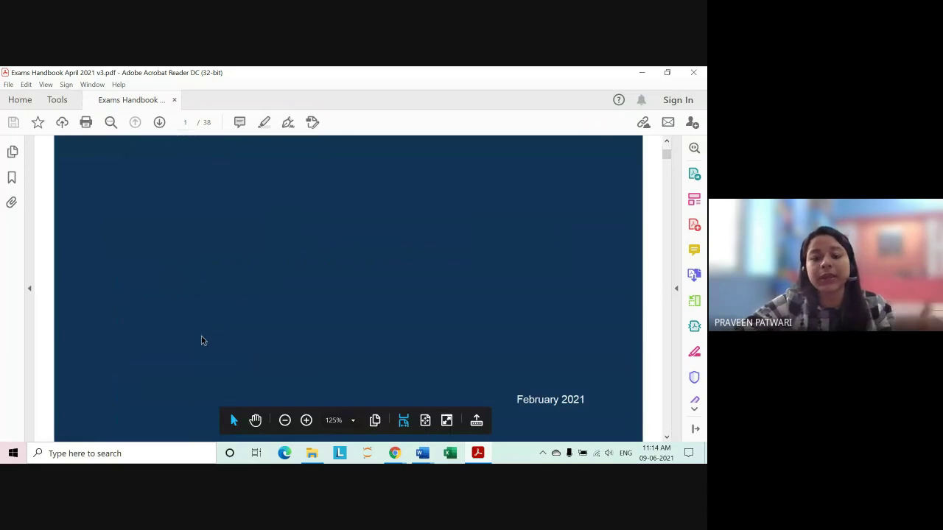
{"action": "scroll", "coordinate": [203, 341], "scroll_direction": "down", "scroll_amount": 2}
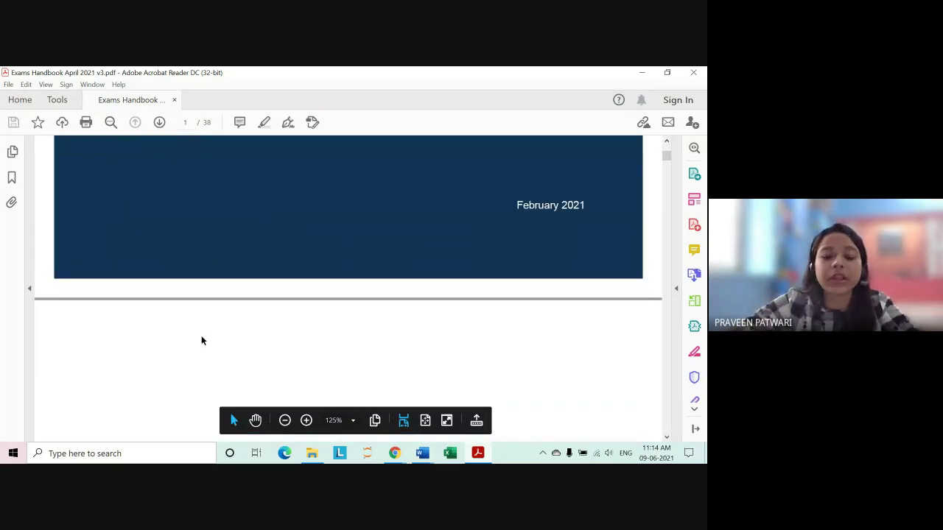
{"action": "scroll", "coordinate": [202, 340], "scroll_direction": "down", "scroll_amount": 3}
{"action": "scroll", "coordinate": [202, 341], "scroll_direction": "down", "scroll_amount": 1}
{"action": "scroll", "coordinate": [201, 338], "scroll_direction": "down", "scroll_amount": 5}
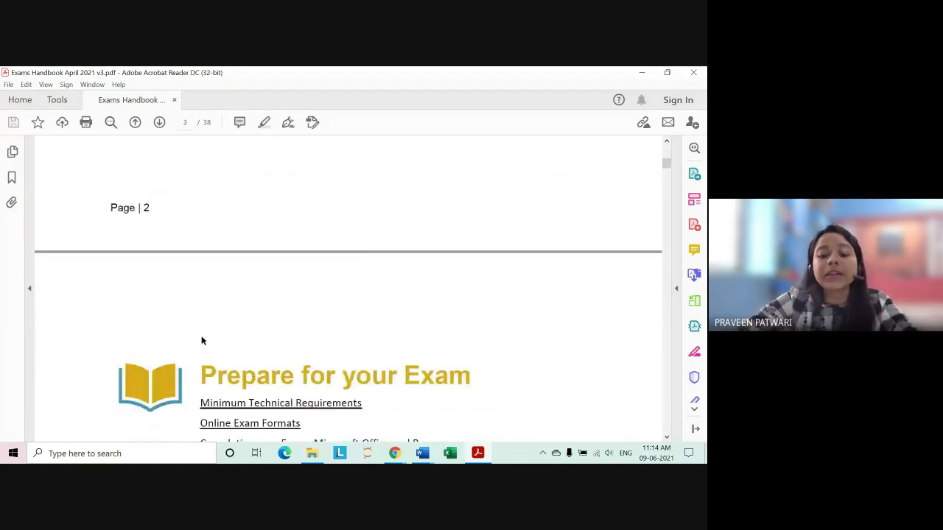
{"action": "scroll", "coordinate": [202, 375], "scroll_direction": "down", "scroll_amount": 3}
{"action": "scroll", "coordinate": [202, 375], "scroll_direction": "down", "scroll_amount": 1}
- Briefly check the Meet call, then scroll the handbook to page 8's Standard Keyboard Notation table
{"action": "mouse_move", "coordinate": [396, 454]}
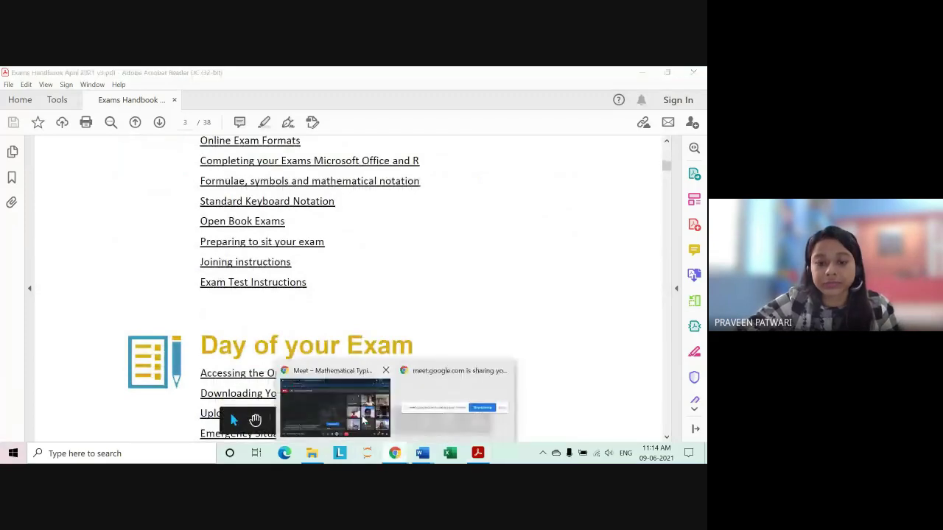
{"action": "left_click", "coordinate": [335, 401]}
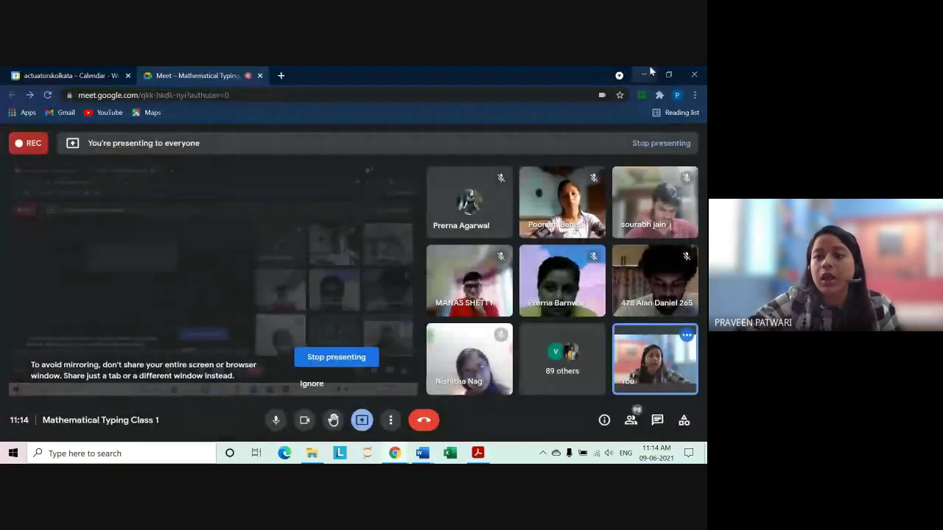
{"action": "left_click", "coordinate": [644, 74]}
{"action": "scroll", "coordinate": [284, 320], "scroll_direction": "down", "scroll_amount": 3}
{"action": "scroll", "coordinate": [284, 321], "scroll_direction": "down", "scroll_amount": 5}
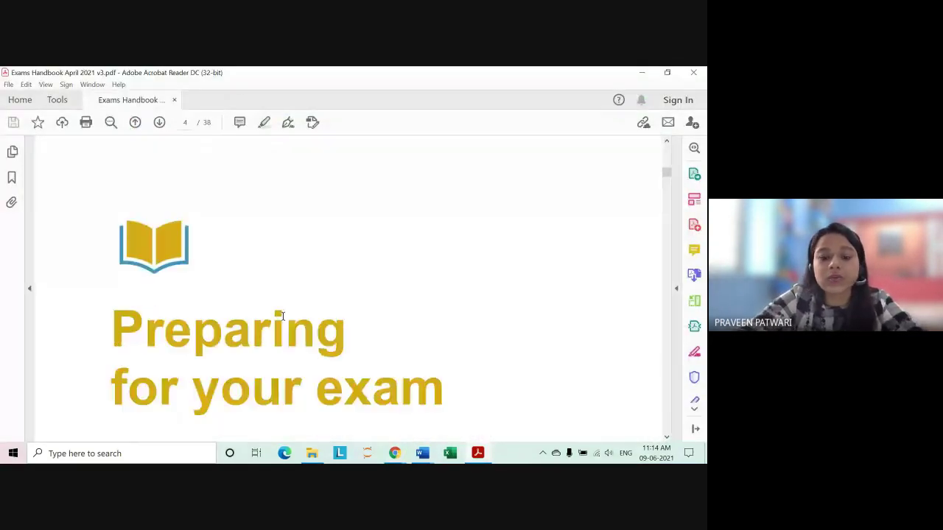
{"action": "scroll", "coordinate": [284, 320], "scroll_direction": "down", "scroll_amount": 5}
{"action": "scroll", "coordinate": [284, 320], "scroll_direction": "down", "scroll_amount": 5}
{"action": "scroll", "coordinate": [285, 316], "scroll_direction": "down", "scroll_amount": 5}
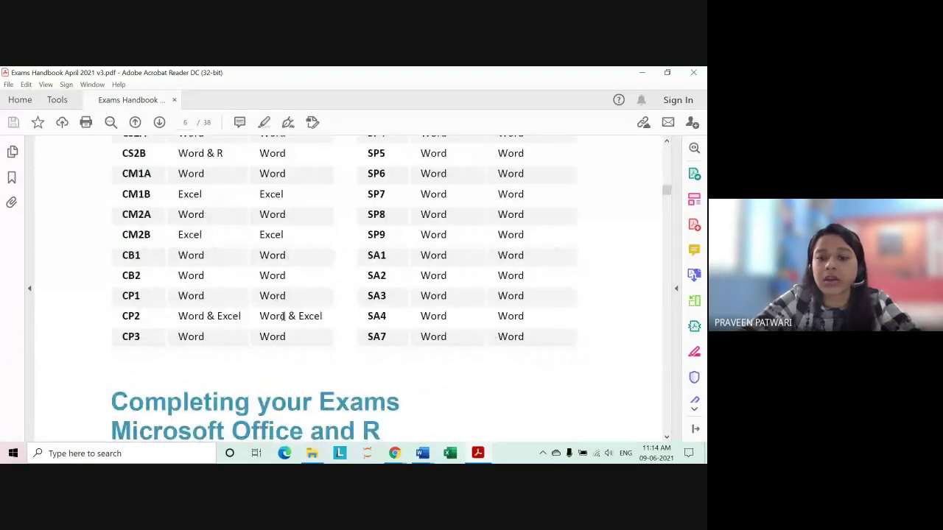
{"action": "scroll", "coordinate": [284, 318], "scroll_direction": "down", "scroll_amount": 5}
{"action": "scroll", "coordinate": [285, 321], "scroll_direction": "down", "scroll_amount": 5}
{"action": "scroll", "coordinate": [284, 320], "scroll_direction": "down", "scroll_amount": 5}
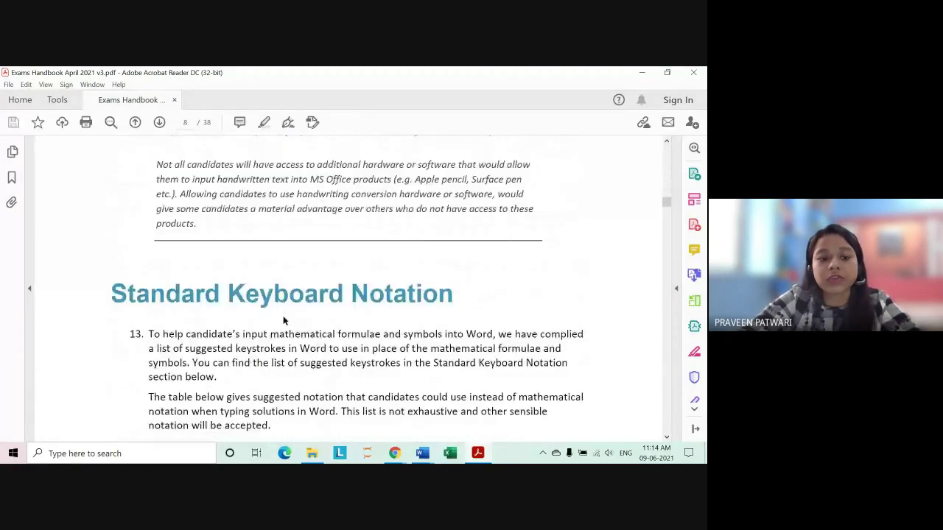
{"action": "scroll", "coordinate": [284, 321], "scroll_direction": "down", "scroll_amount": 5}
{"action": "scroll", "coordinate": [276, 310], "scroll_direction": "up", "scroll_amount": 1}
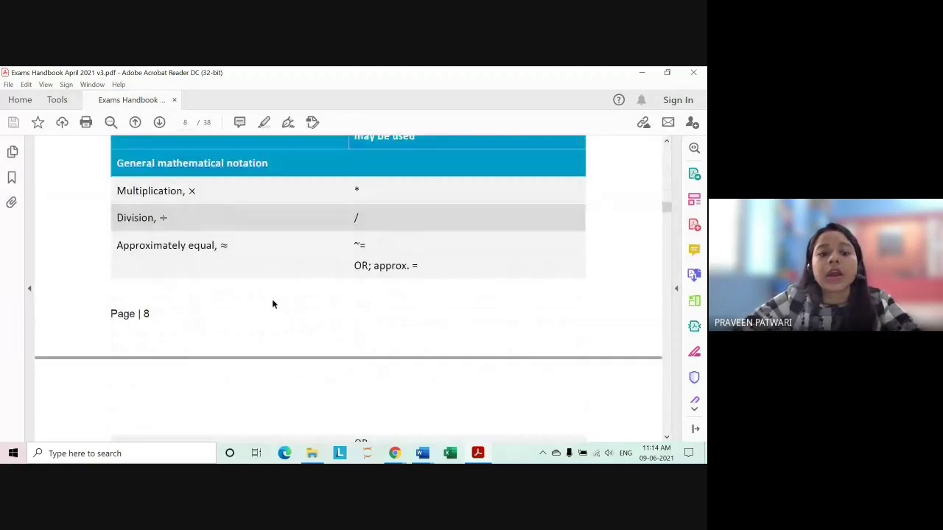
{"action": "scroll", "coordinate": [272, 298], "scroll_direction": "up", "scroll_amount": 1}
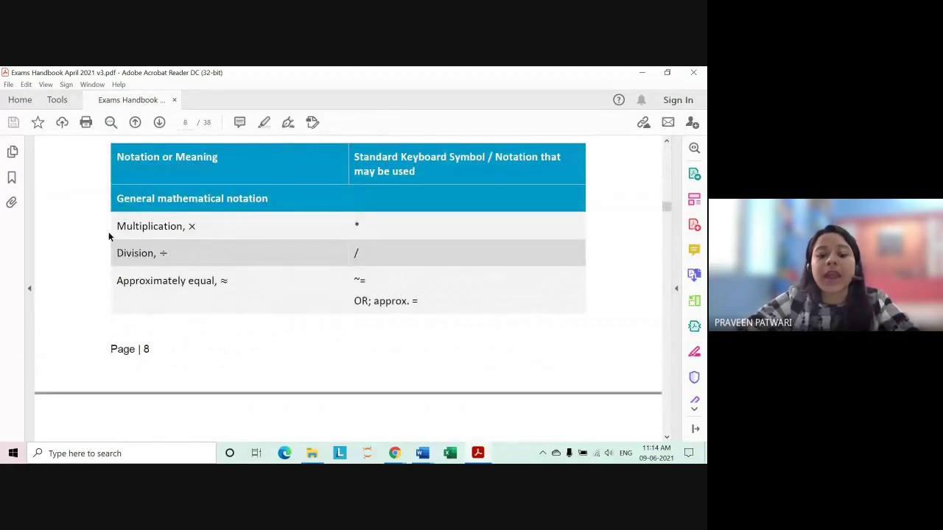
- Zoom the page to 100%, select the * multiplication notation, then return to 125%
{"action": "left_click", "coordinate": [285, 420]}
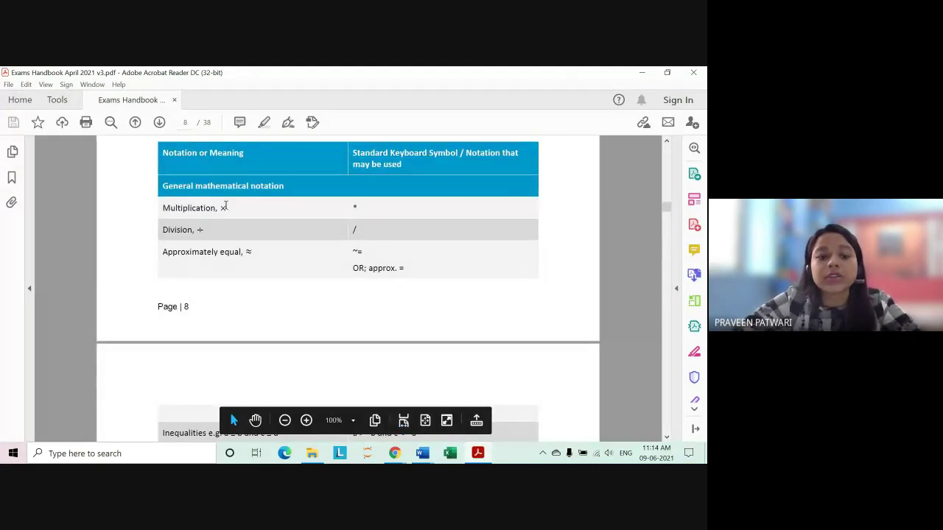
{"action": "double_click", "coordinate": [354, 208]}
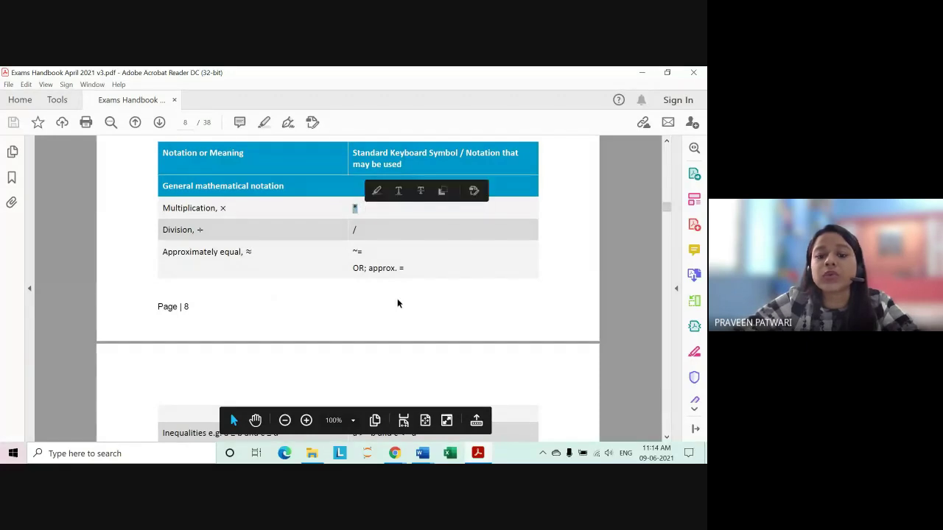
{"action": "left_click", "coordinate": [364, 214]}
{"action": "left_click", "coordinate": [308, 421]}
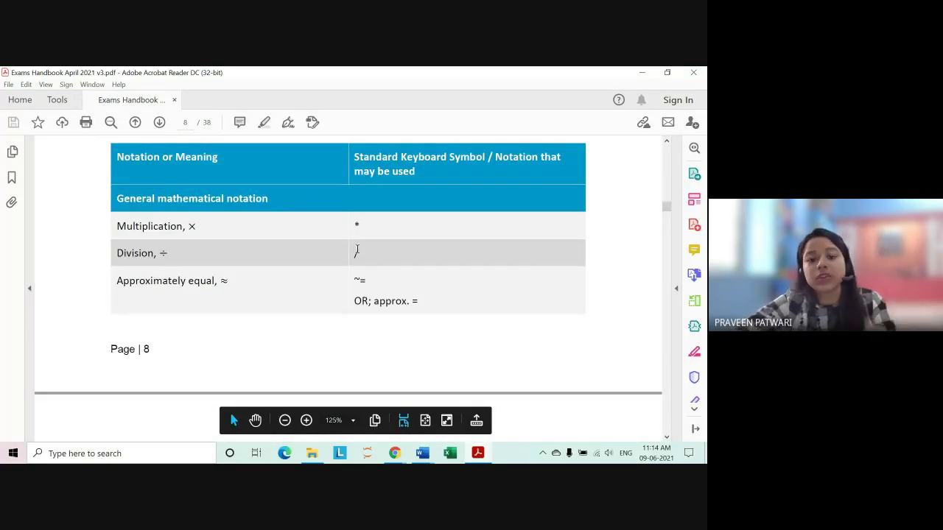
- Highlight the ~= notation, the sqrt(...) notation and the a ∝ b proportionality example
{"action": "scroll", "coordinate": [288, 301], "scroll_direction": "down", "scroll_amount": 1}
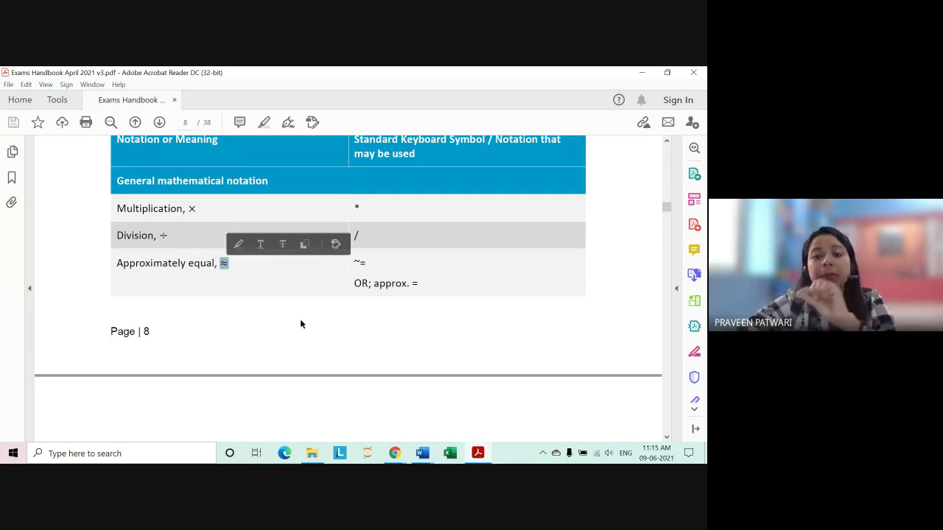
{"action": "left_click_drag", "start_coordinate": [354, 263], "coordinate": [360, 263]}
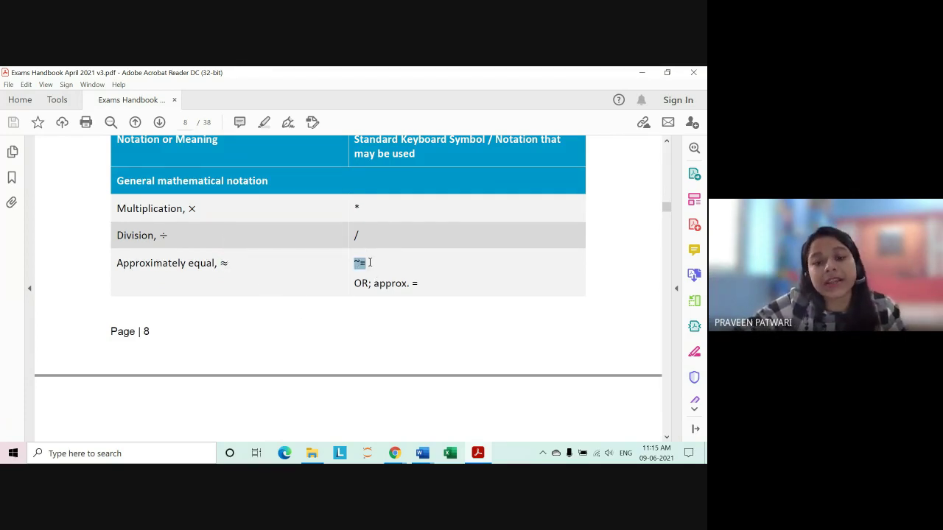
{"action": "scroll", "coordinate": [358, 311], "scroll_direction": "down", "scroll_amount": 5}
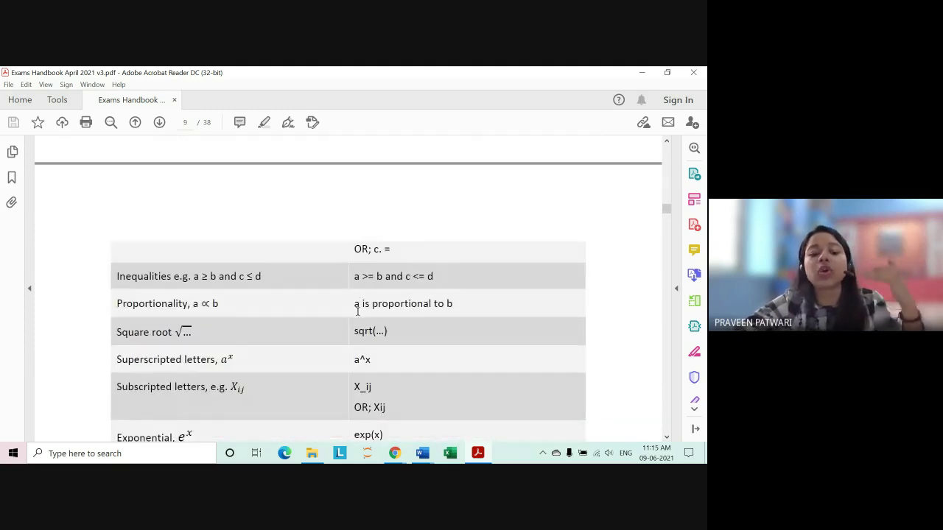
{"action": "scroll", "coordinate": [358, 311], "scroll_direction": "down", "scroll_amount": 3}
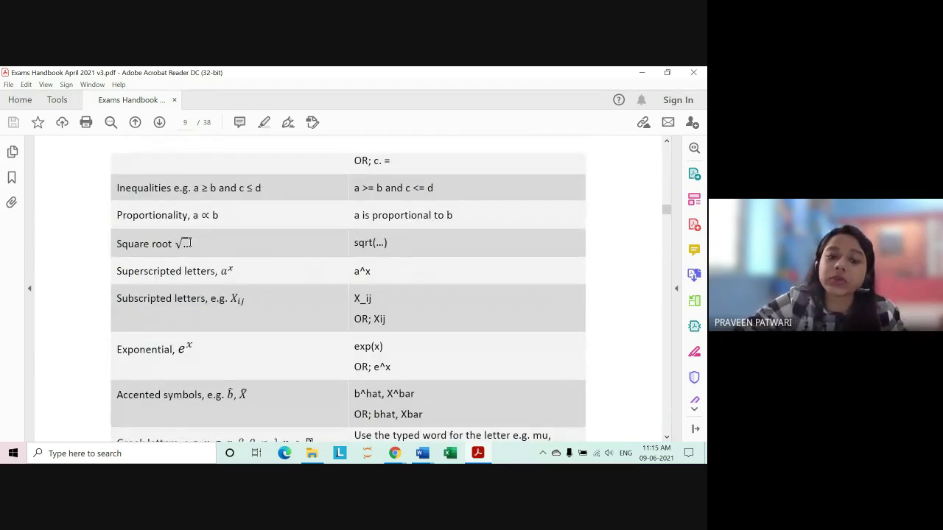
{"action": "mouse_move", "coordinate": [354, 243]}
{"action": "left_mouse_down"}
{"action": "mouse_move", "coordinate": [374, 247]}
{"action": "mouse_move", "coordinate": [366, 246]}
{"action": "left_mouse_up"}
{"action": "left_click_drag", "start_coordinate": [192, 215], "coordinate": [223, 215]}
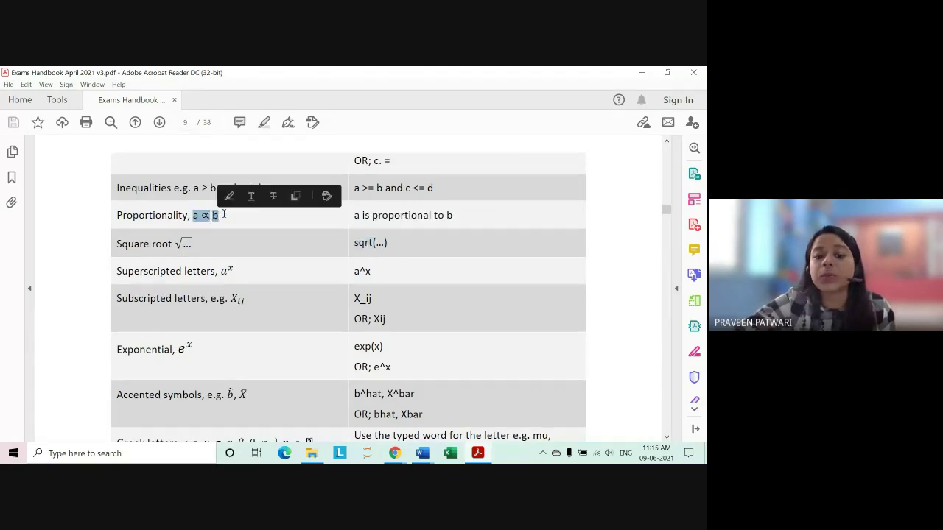
{"action": "mouse_move", "coordinate": [364, 215]}
{"action": "left_mouse_down"}
{"action": "mouse_move", "coordinate": [472, 214]}
{"action": "mouse_move", "coordinate": [415, 215]}
{"action": "left_mouse_up"}
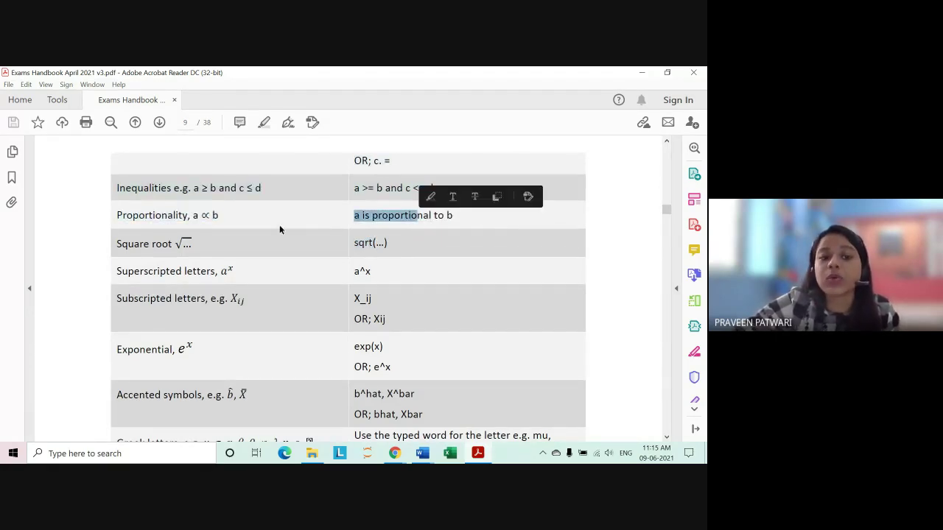
{"action": "left_click", "coordinate": [365, 188]}
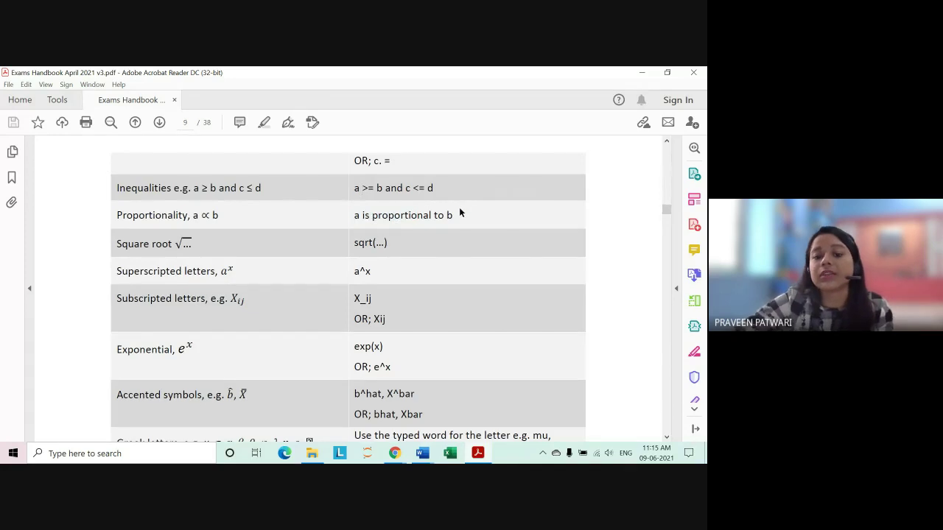
- Highlight the X_i subscript notation and scroll on to page 9's notation rows
{"action": "scroll", "coordinate": [453, 216], "scroll_direction": "down", "scroll_amount": 1}
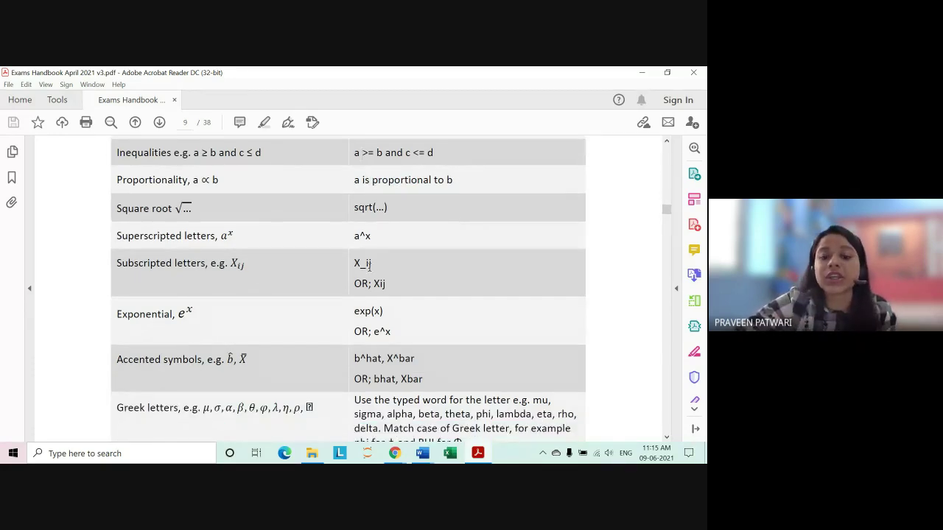
{"action": "left_click_drag", "start_coordinate": [356, 263], "coordinate": [369, 263]}
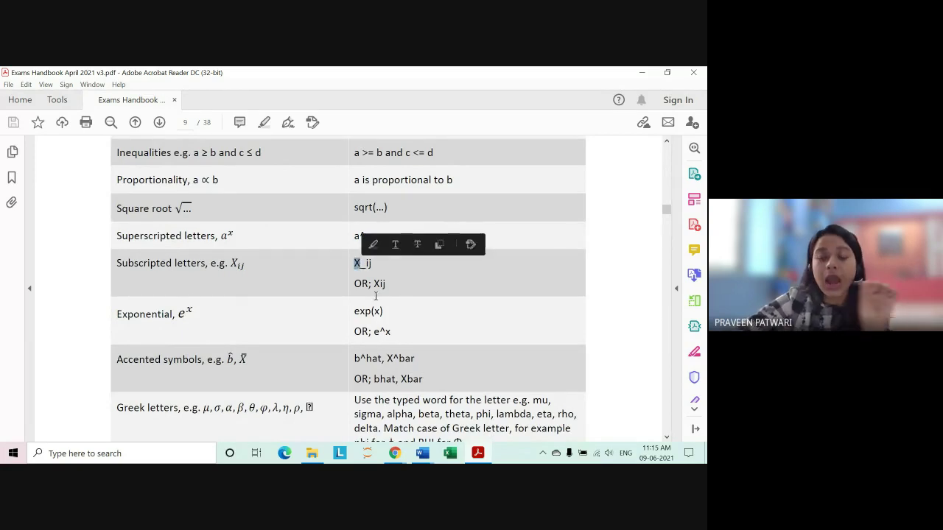
{"action": "left_click", "coordinate": [369, 263]}
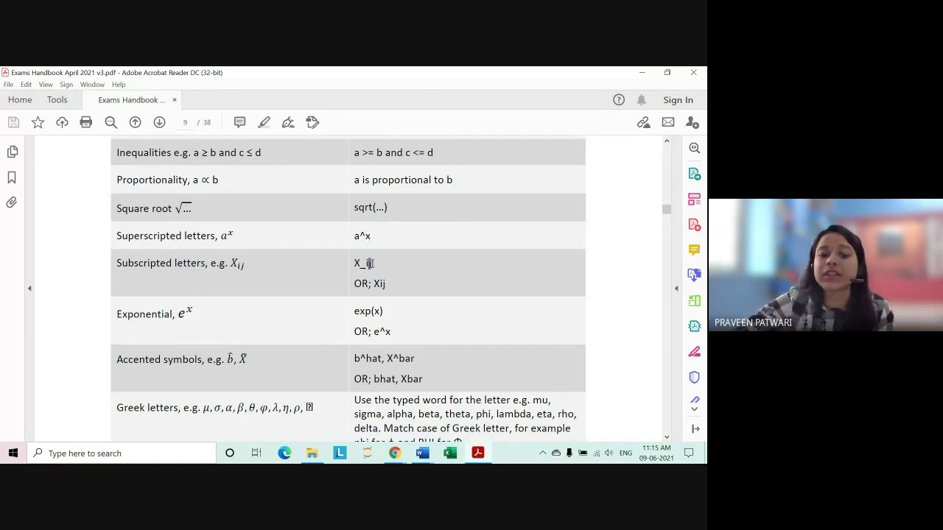
{"action": "scroll", "coordinate": [367, 310], "scroll_direction": "down", "scroll_amount": 1}
{"action": "scroll", "coordinate": [361, 318], "scroll_direction": "down", "scroll_amount": 1}
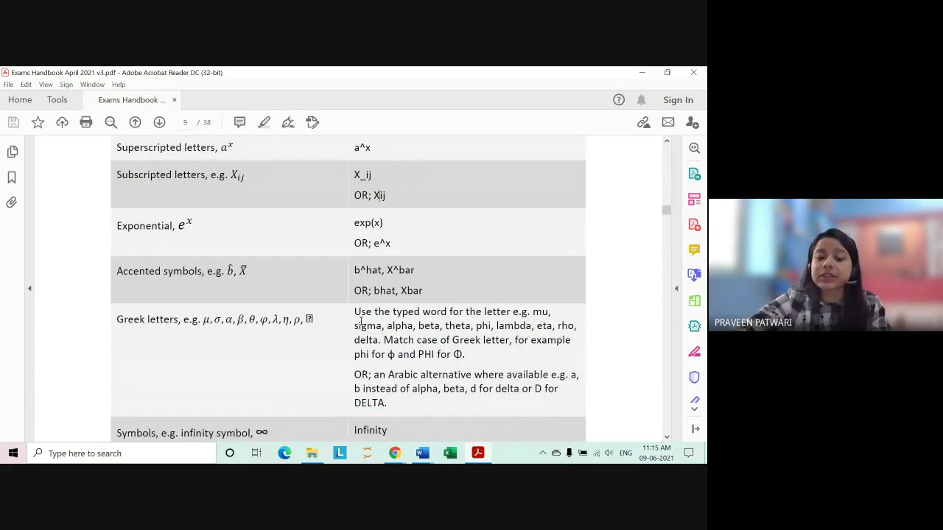
{"action": "scroll", "coordinate": [361, 319], "scroll_direction": "down", "scroll_amount": 1}
{"action": "scroll", "coordinate": [362, 317], "scroll_direction": "down", "scroll_amount": 1}
{"action": "scroll", "coordinate": [364, 315], "scroll_direction": "down", "scroll_amount": 1}
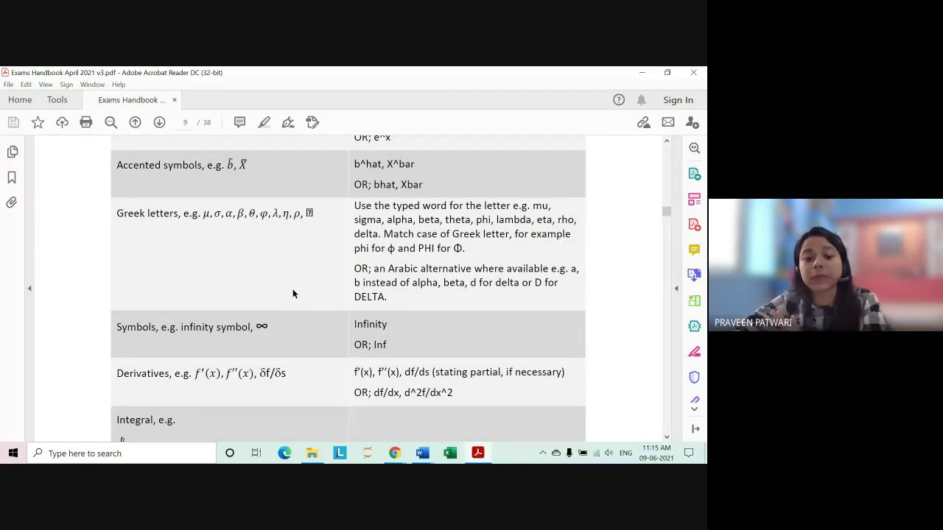
{"action": "scroll", "coordinate": [294, 294], "scroll_direction": "down", "scroll_amount": 3}
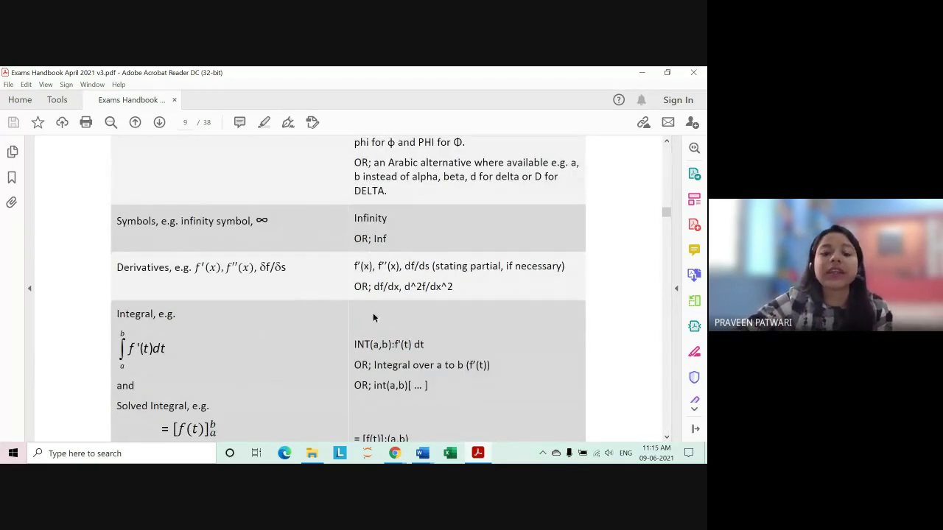
{"action": "scroll", "coordinate": [373, 317], "scroll_direction": "down", "scroll_amount": 2}
{"action": "scroll", "coordinate": [374, 316], "scroll_direction": "down", "scroll_amount": 2}
{"action": "scroll", "coordinate": [377, 311], "scroll_direction": "down", "scroll_amount": 2}
{"action": "scroll", "coordinate": [378, 310], "scroll_direction": "down", "scroll_amount": 2}
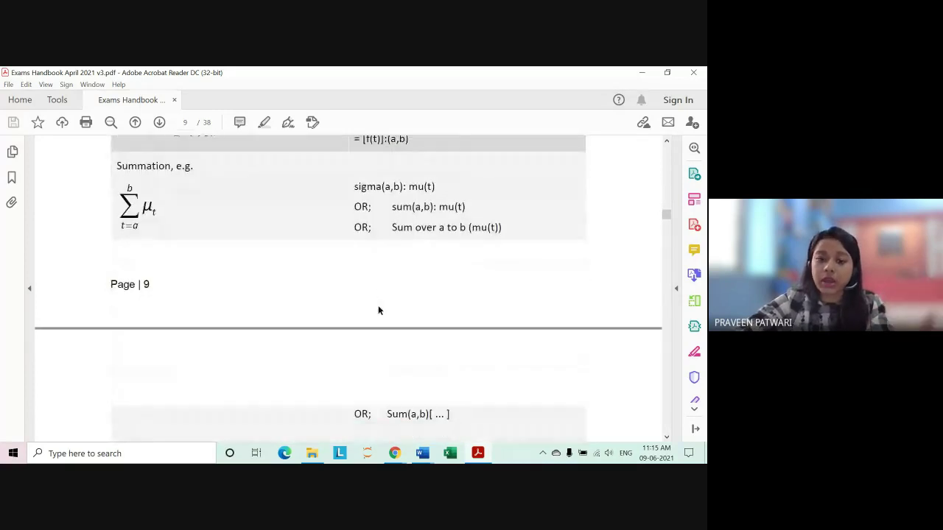
{"action": "scroll", "coordinate": [378, 310], "scroll_direction": "down", "scroll_amount": 5}
{"action": "scroll", "coordinate": [378, 309], "scroll_direction": "down", "scroll_amount": 3}
{"action": "scroll", "coordinate": [377, 307], "scroll_direction": "down", "scroll_amount": 3}
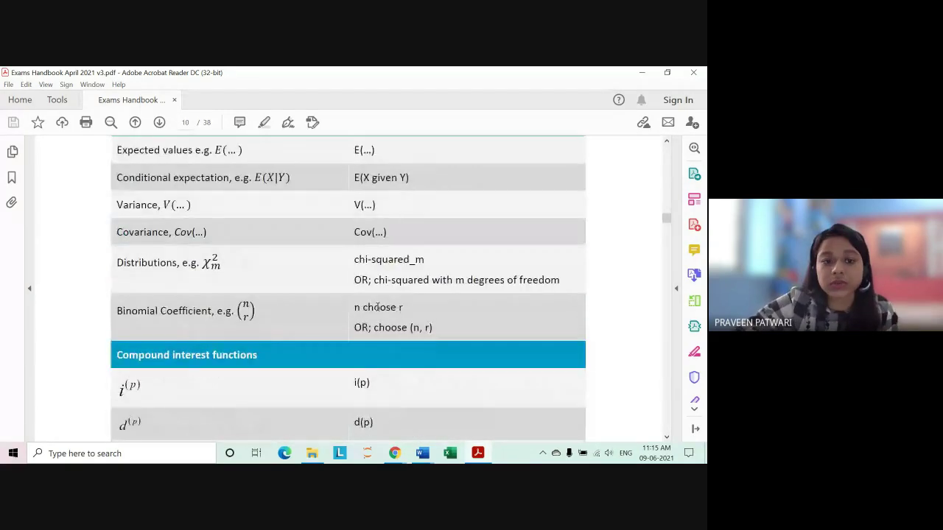
{"action": "scroll", "coordinate": [377, 307], "scroll_direction": "down", "scroll_amount": 3}
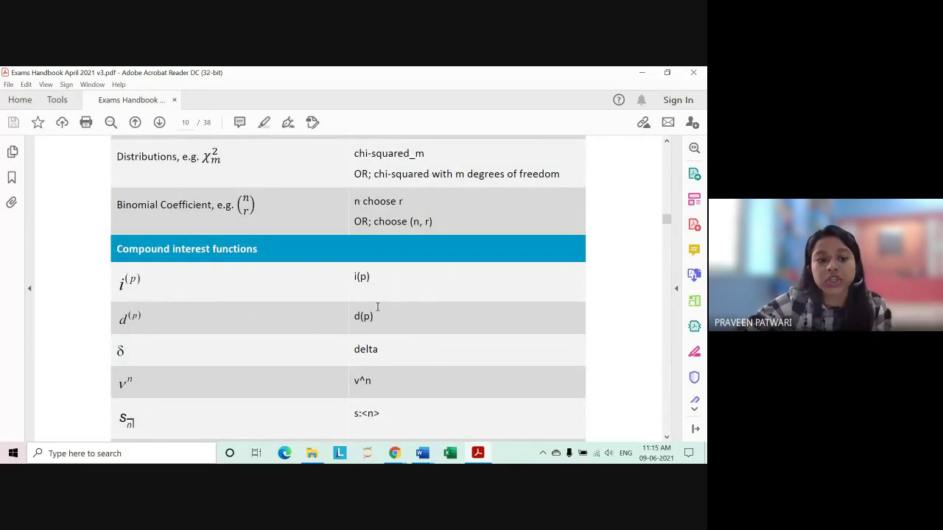
{"action": "scroll", "coordinate": [319, 315], "scroll_direction": "down", "scroll_amount": 2}
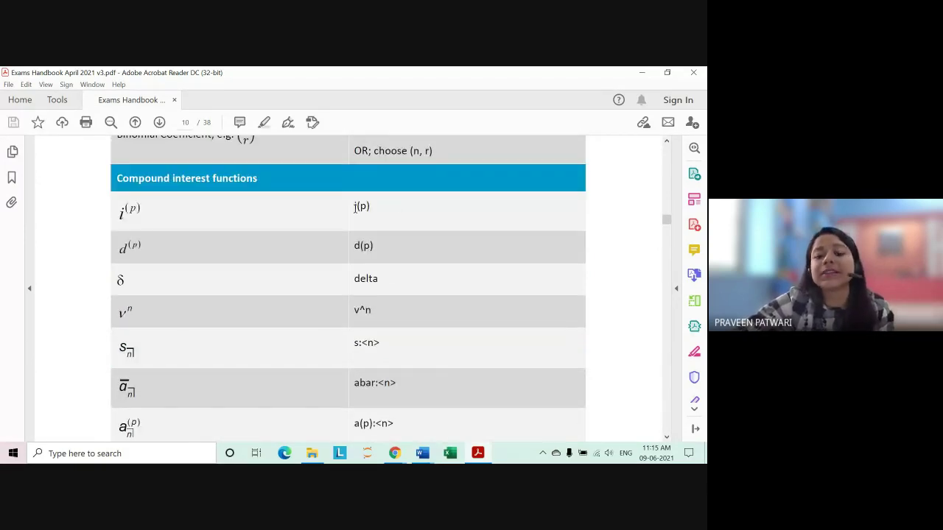
{"action": "scroll", "coordinate": [414, 276], "scroll_direction": "down", "scroll_amount": 3}
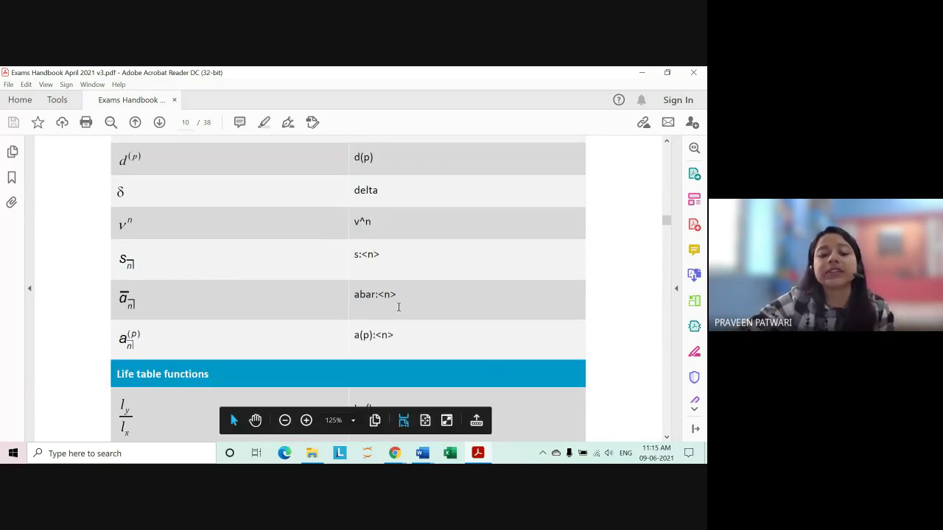
{"action": "scroll", "coordinate": [399, 307], "scroll_direction": "down", "scroll_amount": 3}
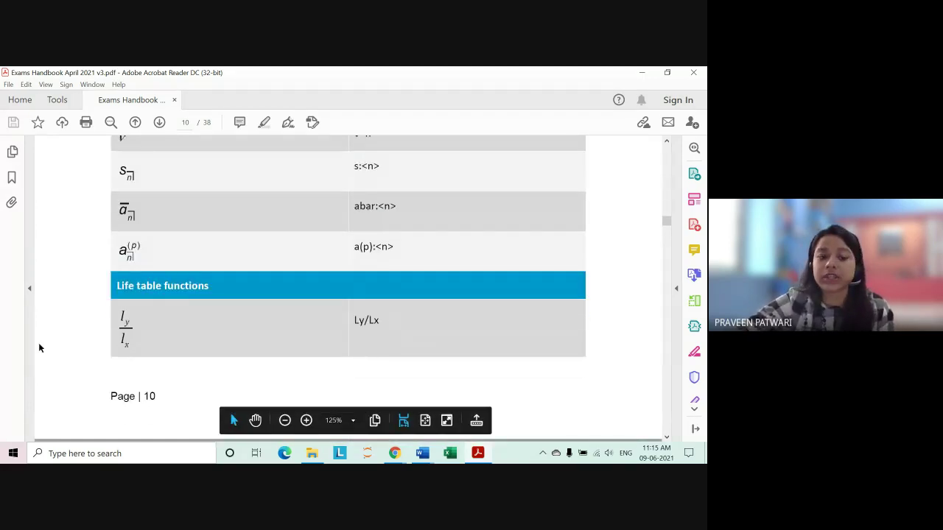
{"action": "scroll", "coordinate": [345, 306], "scroll_direction": "down", "scroll_amount": 4}
{"action": "scroll", "coordinate": [345, 306], "scroll_direction": "down", "scroll_amount": 4}
{"action": "scroll", "coordinate": [346, 306], "scroll_direction": "down", "scroll_amount": 4}
{"action": "scroll", "coordinate": [346, 306], "scroll_direction": "down", "scroll_amount": 4}
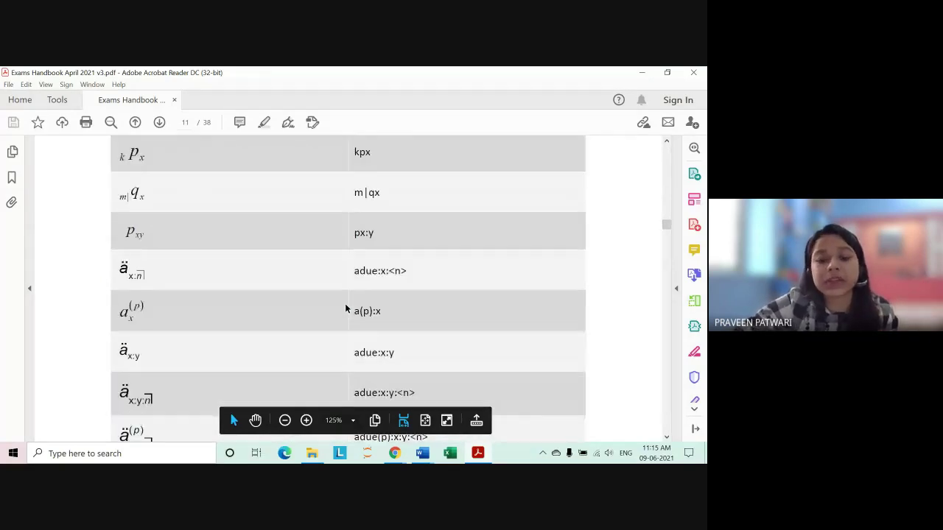
{"action": "scroll", "coordinate": [345, 309], "scroll_direction": "down", "scroll_amount": 3}
{"action": "scroll", "coordinate": [346, 309], "scroll_direction": "down", "scroll_amount": 3}
{"action": "scroll", "coordinate": [346, 309], "scroll_direction": "down", "scroll_amount": 3}
{"action": "scroll", "coordinate": [345, 309], "scroll_direction": "down", "scroll_amount": 3}
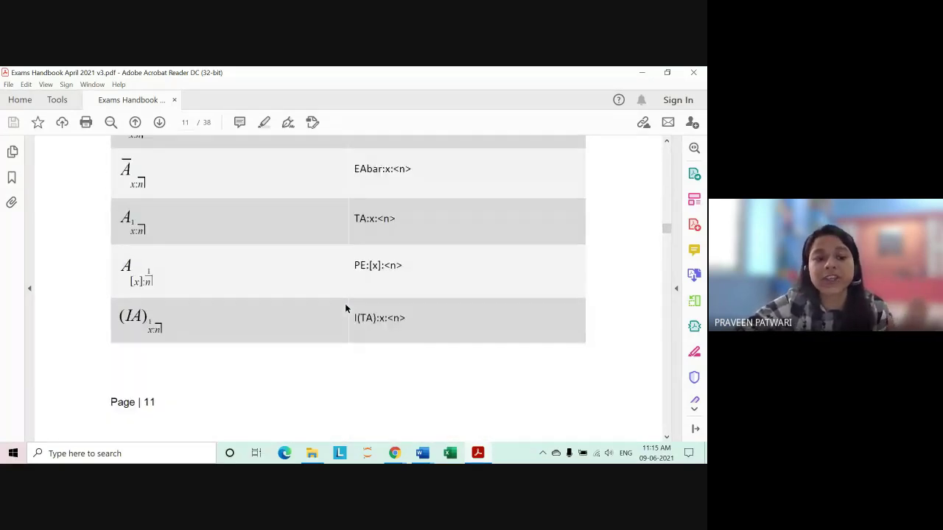
{"action": "scroll", "coordinate": [346, 307], "scroll_direction": "down", "scroll_amount": 3}
{"action": "scroll", "coordinate": [346, 307], "scroll_direction": "down", "scroll_amount": 3}
{"action": "scroll", "coordinate": [342, 302], "scroll_direction": "up", "scroll_amount": 4}
{"action": "scroll", "coordinate": [334, 295], "scroll_direction": "up", "scroll_amount": 4}
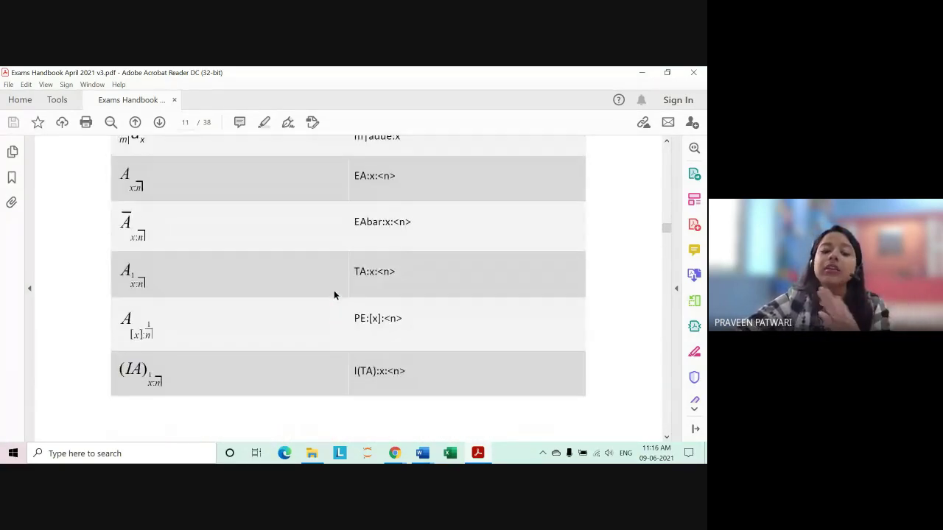
{"action": "scroll", "coordinate": [334, 294], "scroll_direction": "up", "scroll_amount": 4}
{"action": "scroll", "coordinate": [334, 295], "scroll_direction": "up", "scroll_amount": 3}
{"action": "scroll", "coordinate": [334, 295], "scroll_direction": "up", "scroll_amount": 4}
{"action": "scroll", "coordinate": [334, 295], "scroll_direction": "up", "scroll_amount": 1}
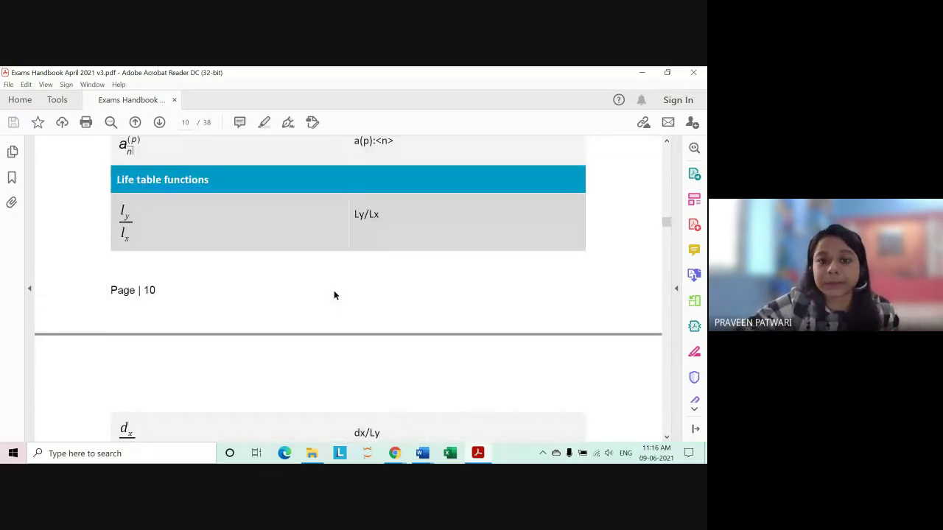
{"action": "scroll", "coordinate": [333, 294], "scroll_direction": "down", "scroll_amount": 3}
{"action": "scroll", "coordinate": [334, 295], "scroll_direction": "down", "scroll_amount": 6}
{"action": "scroll", "coordinate": [334, 295], "scroll_direction": "up", "scroll_amount": 5}
{"action": "scroll", "coordinate": [333, 295], "scroll_direction": "up", "scroll_amount": 6}
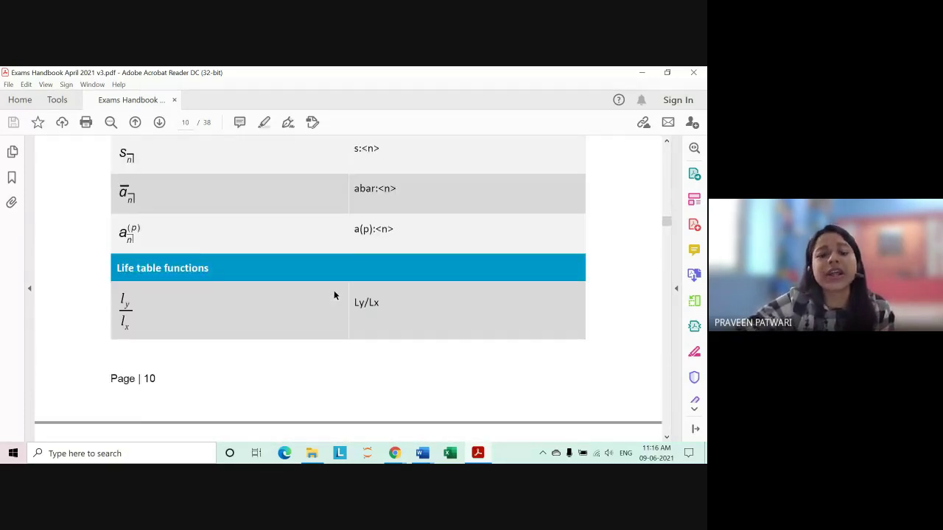
{"action": "scroll", "coordinate": [334, 295], "scroll_direction": "up", "scroll_amount": 4}
{"action": "scroll", "coordinate": [334, 295], "scroll_direction": "up", "scroll_amount": 6}
{"action": "scroll", "coordinate": [333, 296], "scroll_direction": "up", "scroll_amount": 4}
{"action": "scroll", "coordinate": [333, 296], "scroll_direction": "up", "scroll_amount": 3}
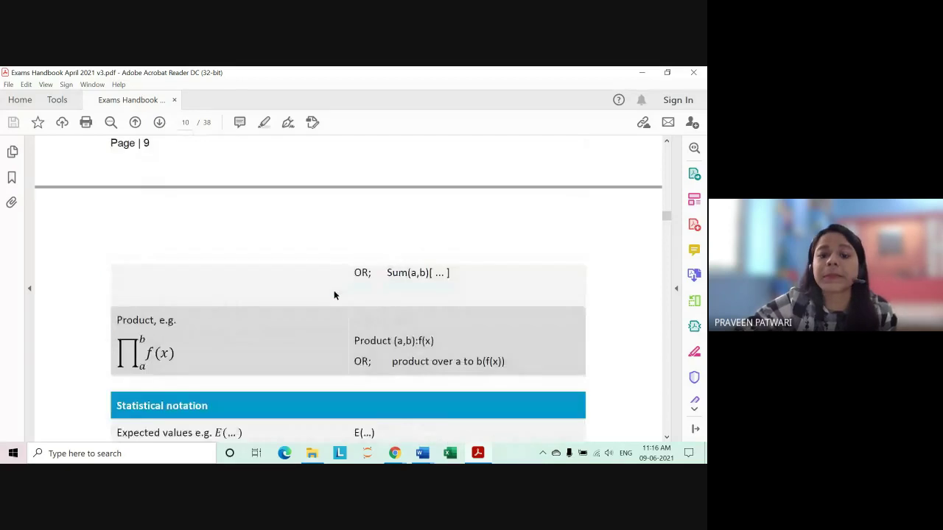
{"action": "scroll", "coordinate": [334, 295], "scroll_direction": "up", "scroll_amount": 5}
{"action": "scroll", "coordinate": [333, 296], "scroll_direction": "up", "scroll_amount": 1}
{"action": "scroll", "coordinate": [334, 295], "scroll_direction": "up", "scroll_amount": 1}
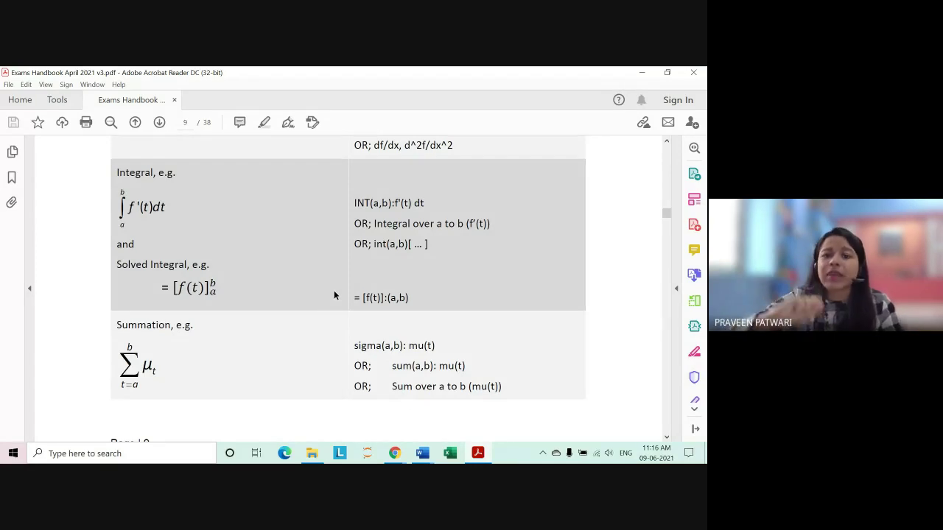
{"action": "scroll", "coordinate": [334, 295], "scroll_direction": "up", "scroll_amount": 2}
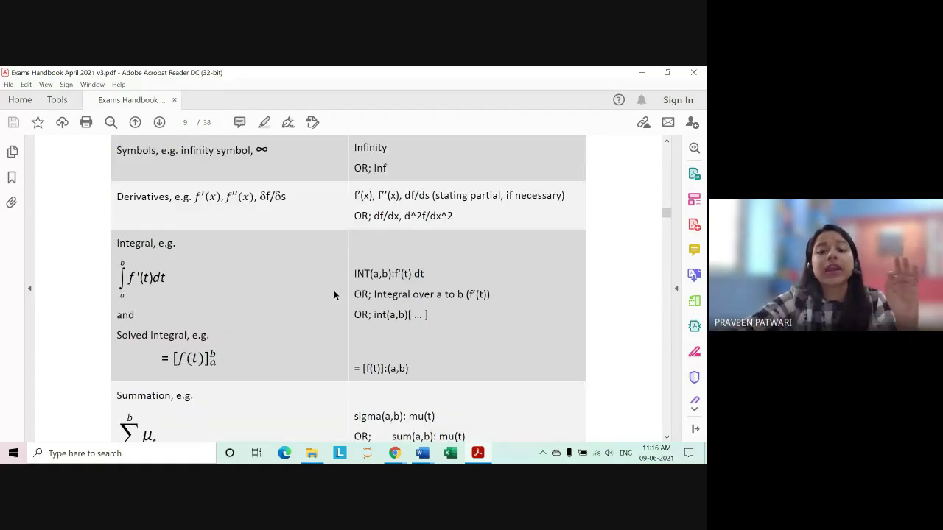
{"action": "scroll", "coordinate": [333, 296], "scroll_direction": "up", "scroll_amount": 5}
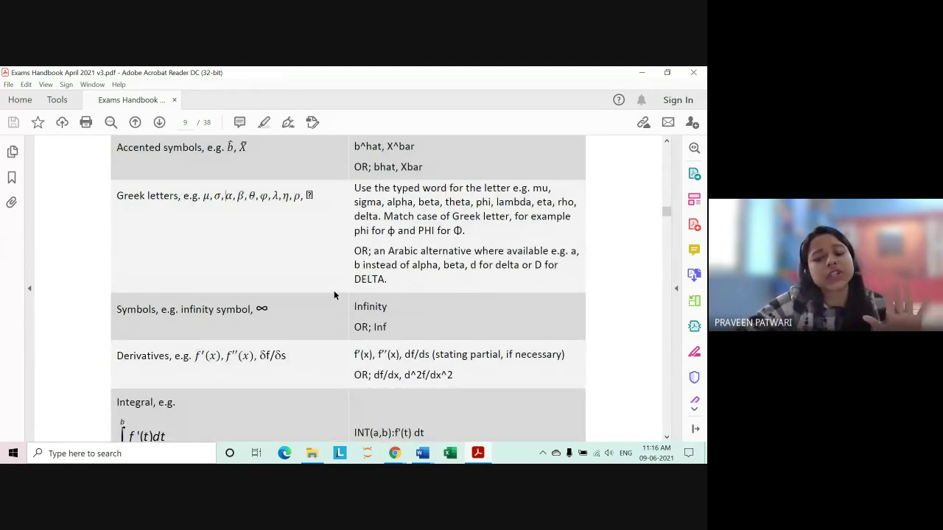
{"action": "mouse_move", "coordinate": [435, 417]}
{"action": "mouse_move", "coordinate": [422, 453]}
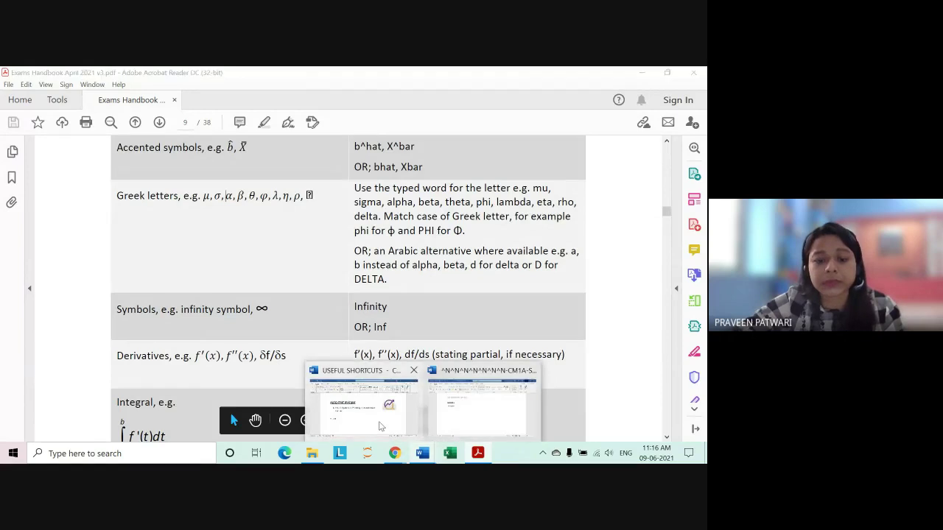
- Check the Word document, then return to the handbook at its Introduction on page 2
{"action": "left_click", "coordinate": [379, 421]}
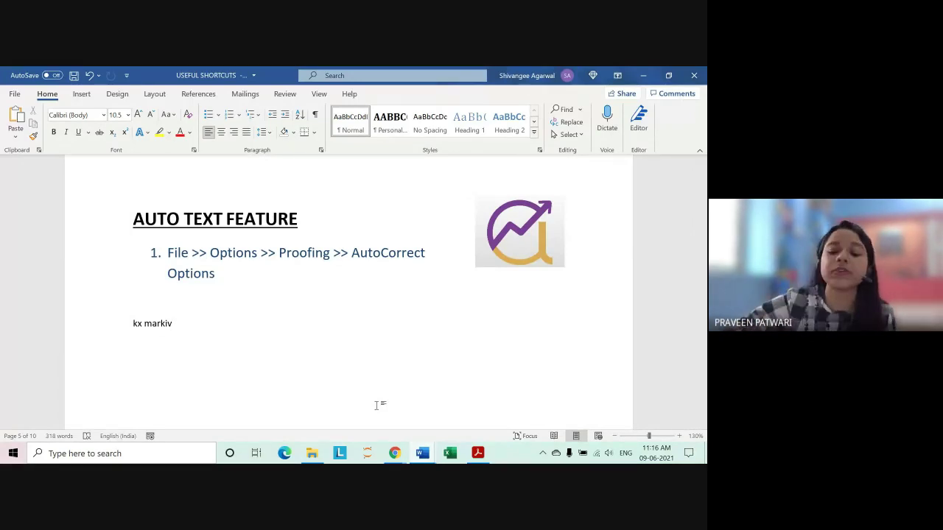
{"action": "left_click", "coordinate": [482, 455]}
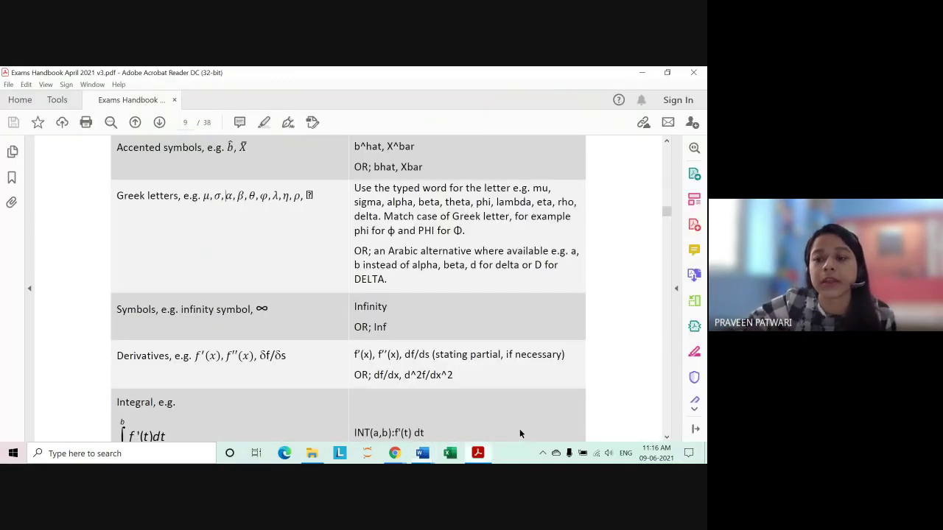
{"action": "scroll", "coordinate": [554, 195], "scroll_direction": "up", "scroll_amount": 10}
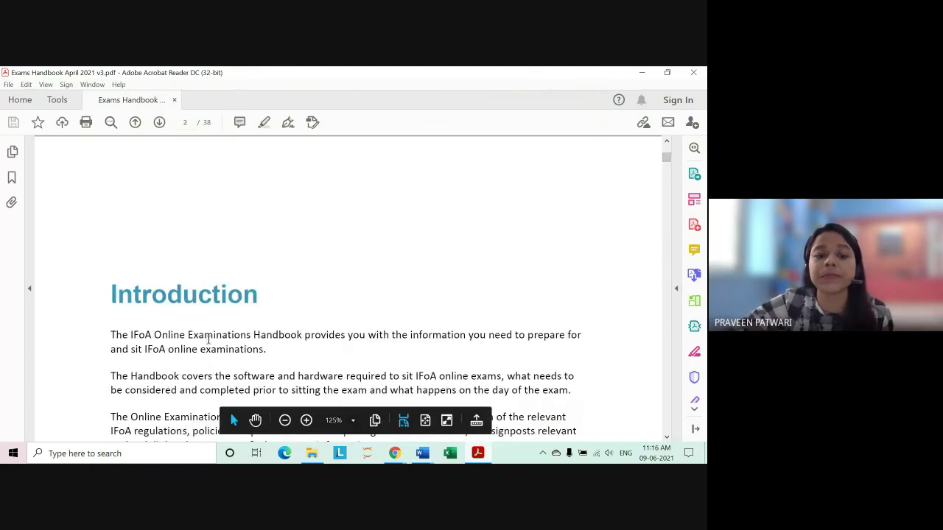
{"action": "scroll", "coordinate": [554, 194], "scroll_direction": "down", "scroll_amount": 3}
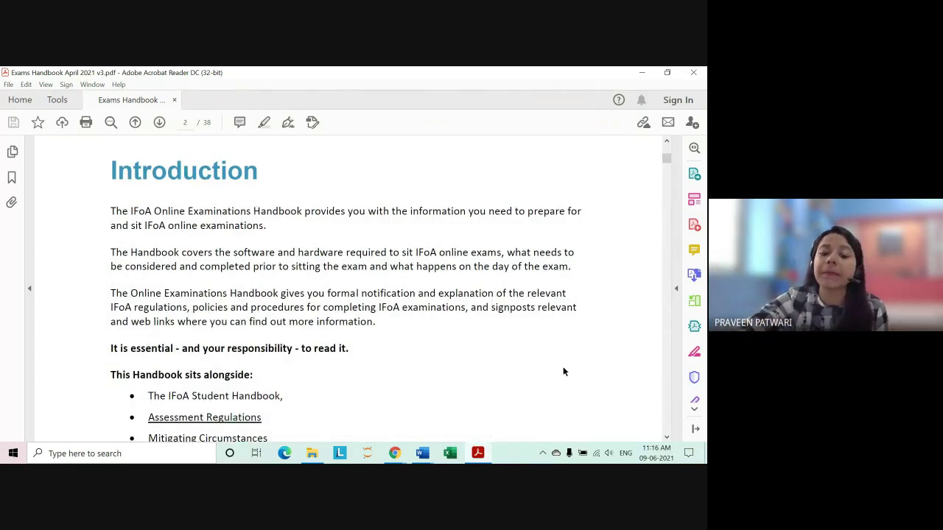
- Alt+Tab between the handbook and Word, ending on the USEFUL SHORTCUTS document
{"action": "mouse_move", "coordinate": [473, 402]}
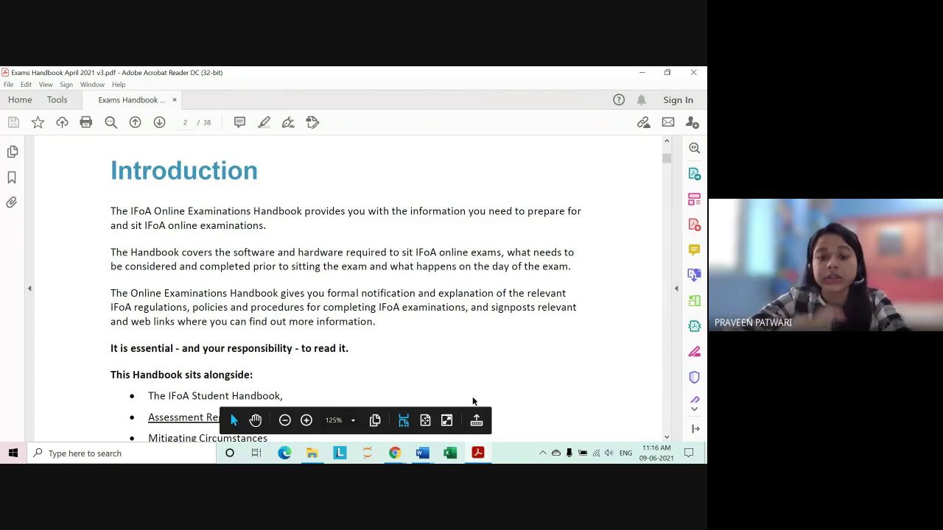
{"action": "key", "text": "alt+Tab"}
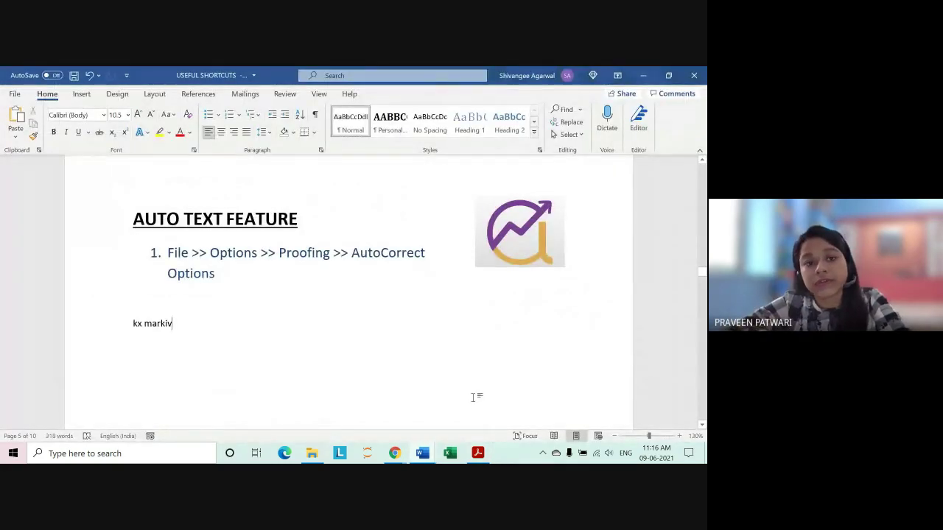
{"action": "key", "text": "alt+Tab"}
{"action": "key", "text": "alt+Tab"}
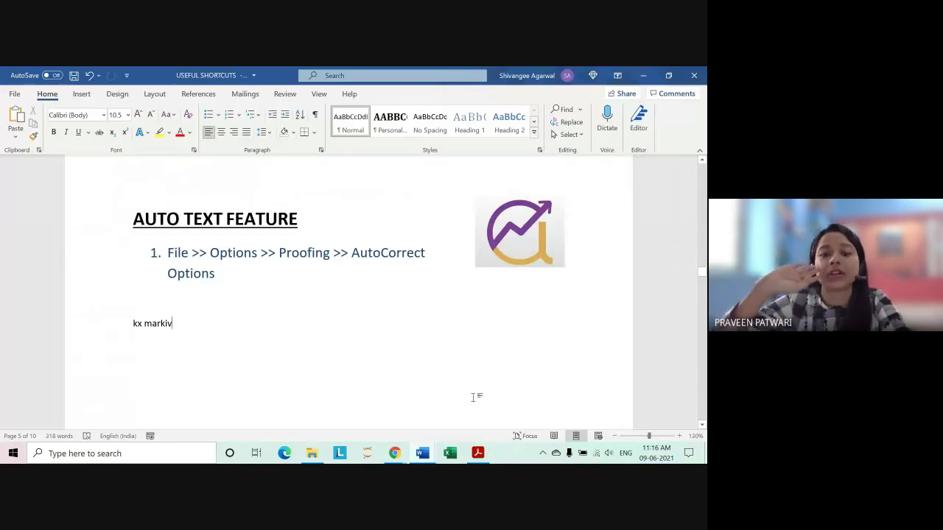
{"action": "key", "text": "alt+Tab"}
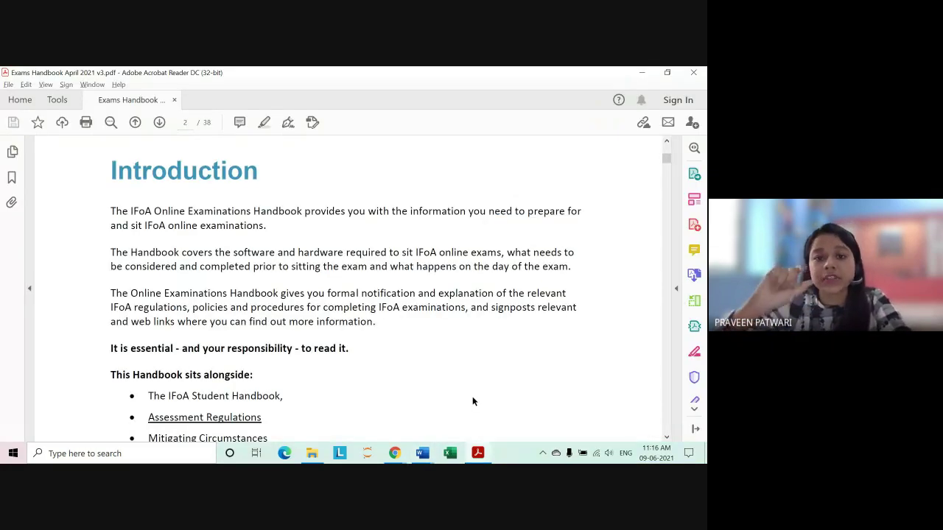
{"action": "key", "text": "alt+Tab"}
{"action": "key", "text": "alt+Tab"}
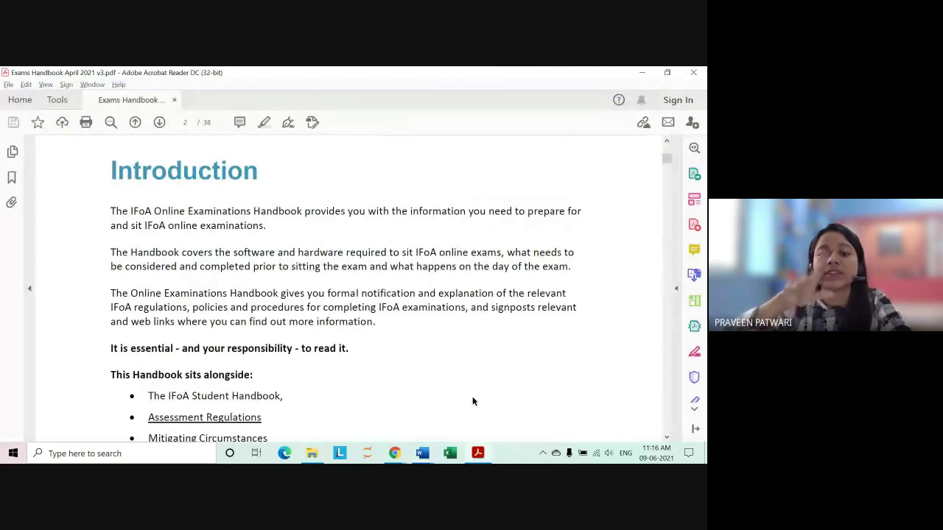
{"action": "key", "text": "alt+Tab"}
{"action": "key", "text": "alt+Tab"}
{"action": "key", "text": "alt+Tab"}
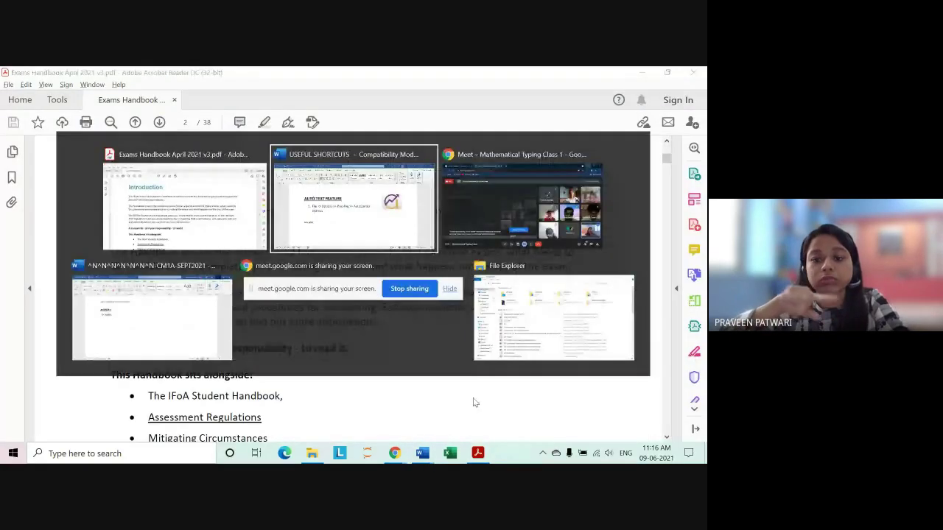
{"action": "key", "text": "alt+Tab"}
{"action": "key", "text": "alt+Tab"}
{"action": "key", "text": "alt+Tab"}
{"action": "key", "text": "alt+Tab"}
{"action": "key", "text": "alt+Tab"}
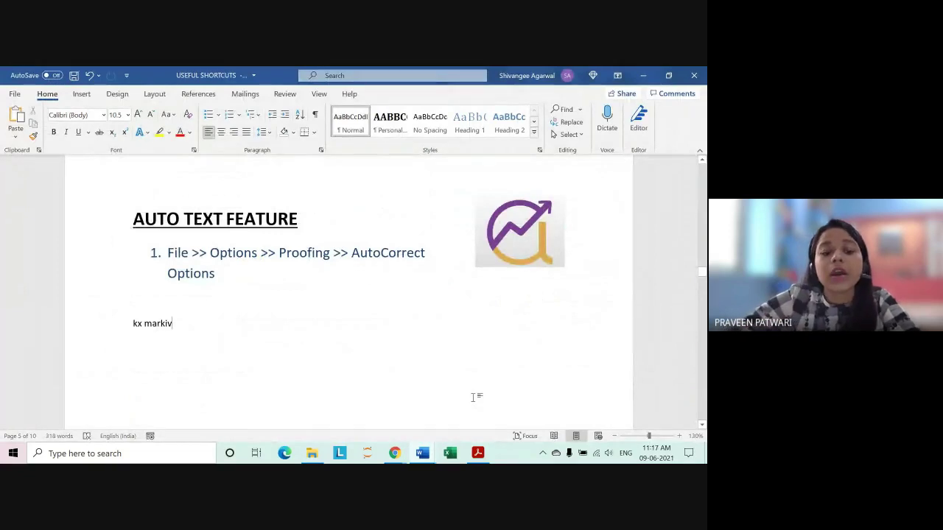
- Snap the USEFUL SHORTCUTS Word document to the right half of the screen
{"action": "scroll", "coordinate": [306, 277], "scroll_direction": "down", "scroll_amount": 2}
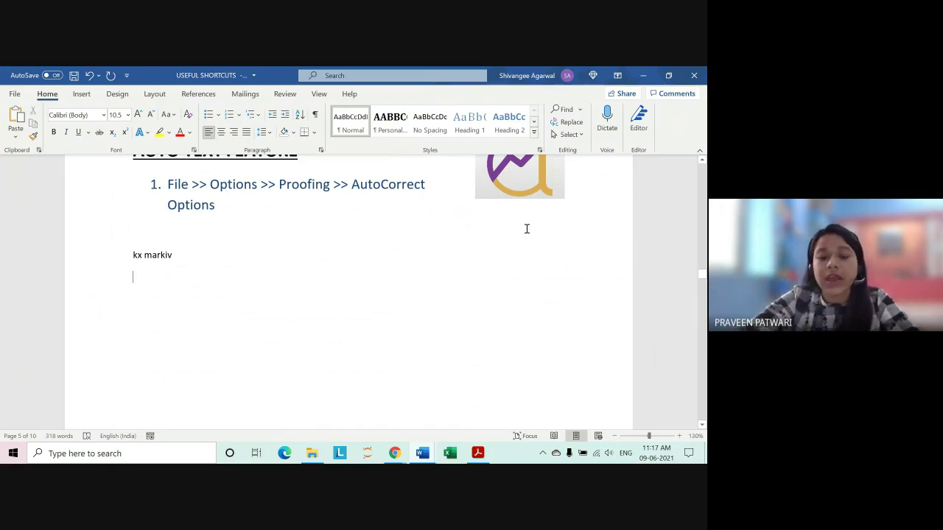
{"action": "key", "text": "super+Right"}
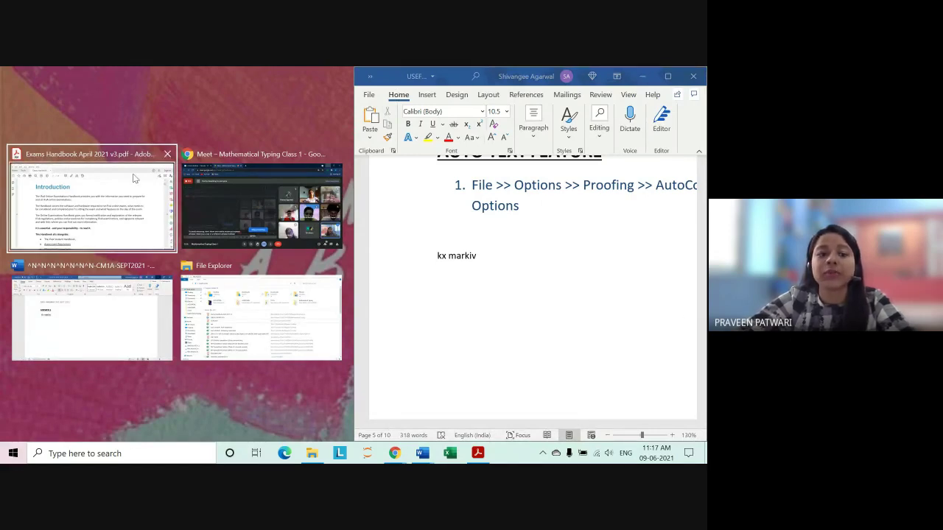
- Place the Exams Handbook PDF in the left half beside the Word document
{"action": "left_click", "coordinate": [114, 179]}
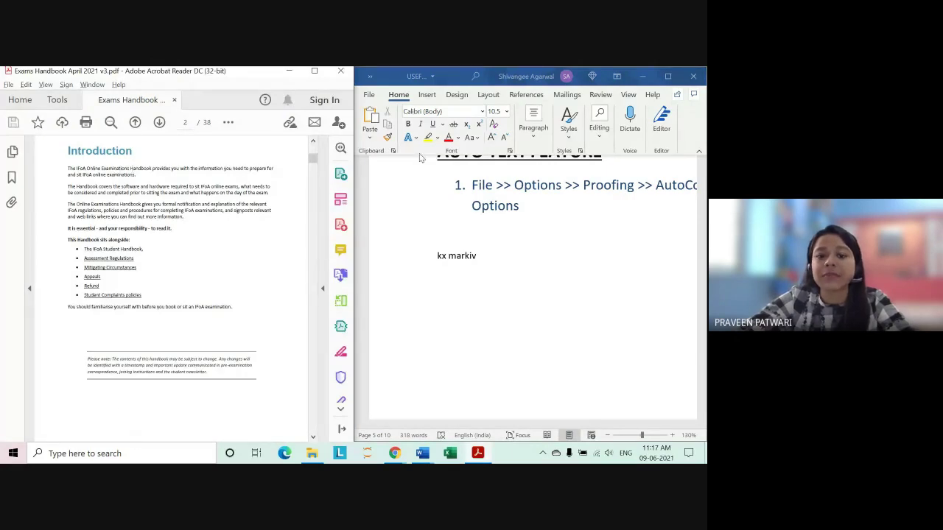
{"action": "left_click", "coordinate": [501, 286]}
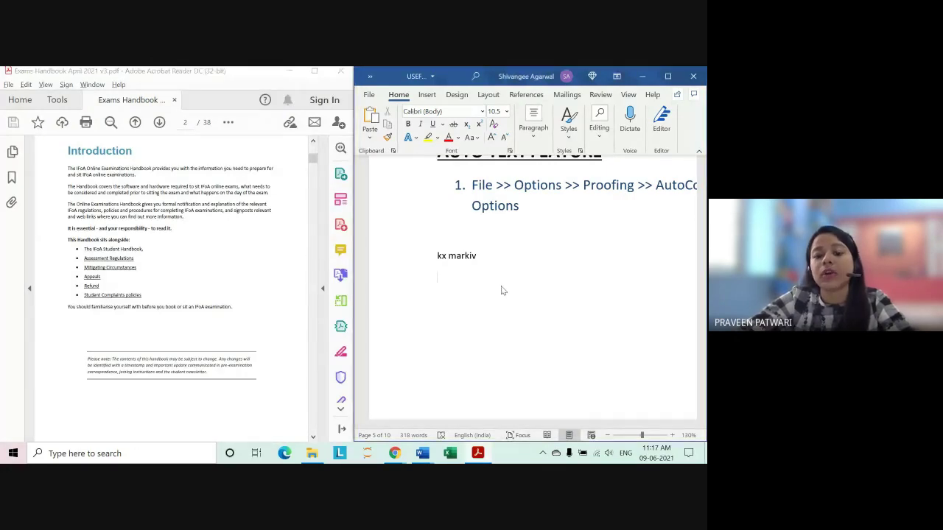
{"action": "scroll", "coordinate": [537, 253], "scroll_direction": "down", "scroll_amount": 1}
{"action": "mouse_move", "coordinate": [500, 430]}
{"action": "left_mouse_down"}
{"action": "mouse_move", "coordinate": [630, 424]}
{"action": "mouse_move", "coordinate": [413, 424]}
{"action": "left_mouse_up"}
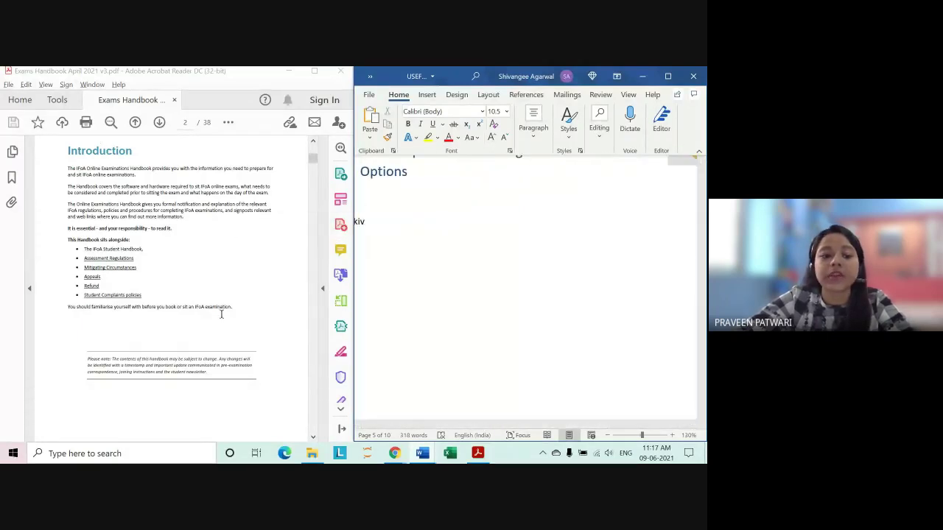
- Zoom the handbook PDF in and back out repeatedly with Ctrl+plus and Ctrl+minus
{"action": "left_click", "coordinate": [98, 219]}
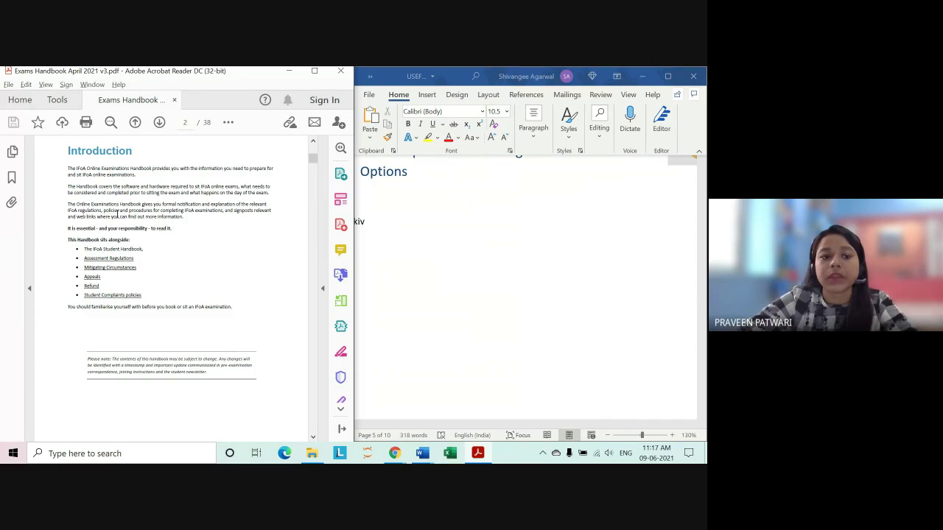
{"action": "scroll", "coordinate": [117, 214], "scroll_direction": "down", "scroll_amount": 2}
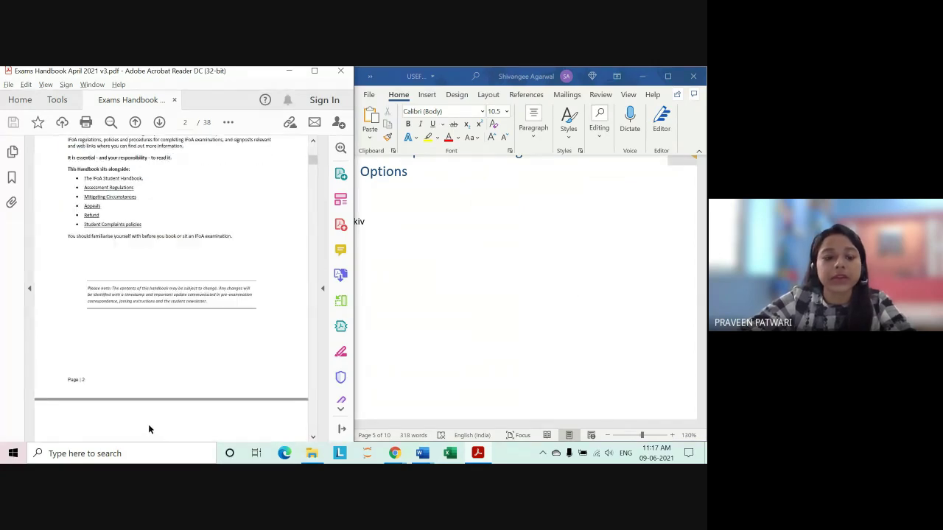
{"action": "key", "text": "ctrl+equal"}
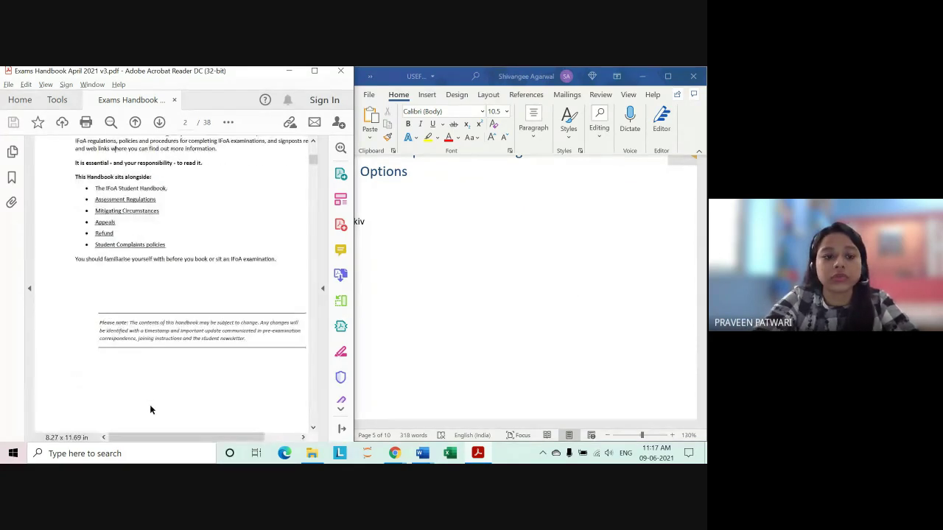
{"action": "scroll", "coordinate": [244, 373], "scroll_direction": "up", "scroll_amount": 3}
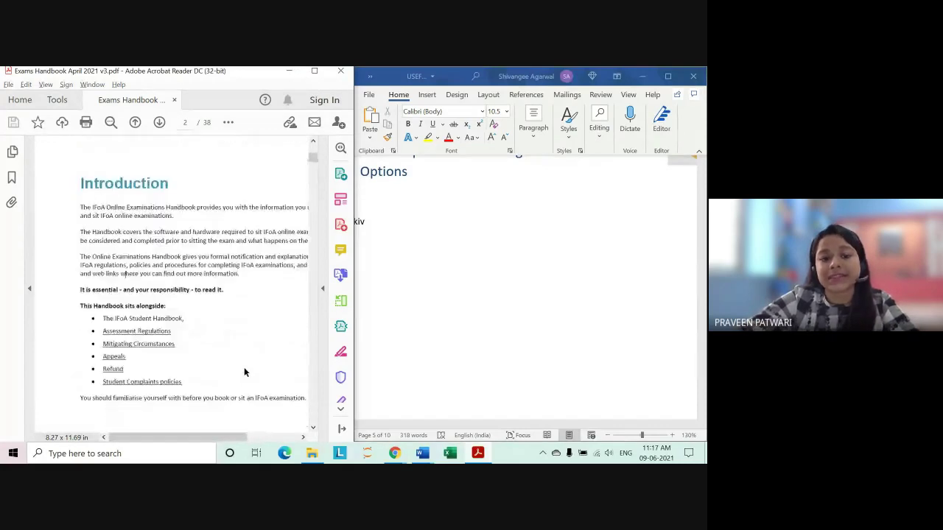
{"action": "scroll", "coordinate": [196, 295], "scroll_direction": "down", "scroll_amount": 1}
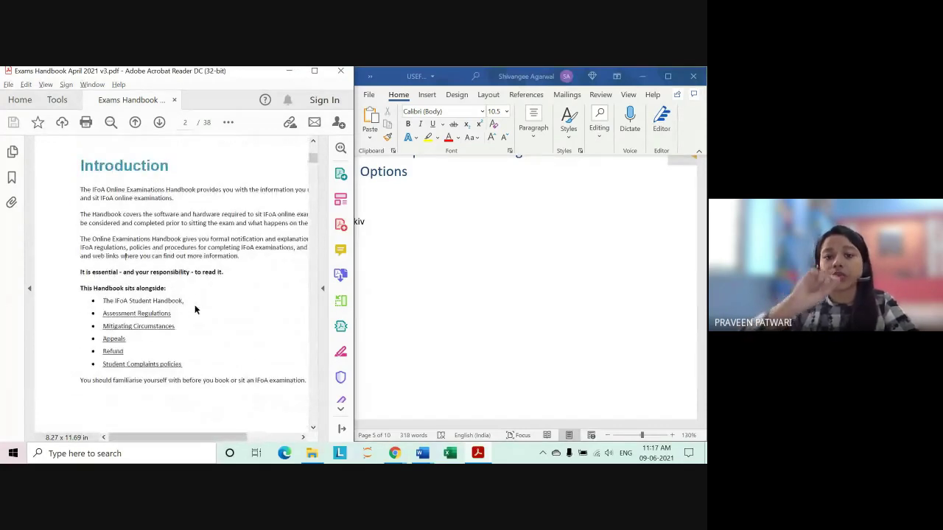
{"action": "key", "text": "ctrl+equal"}
{"action": "key", "text": "ctrl+equal"}
{"action": "key", "text": "ctrl+equal"}
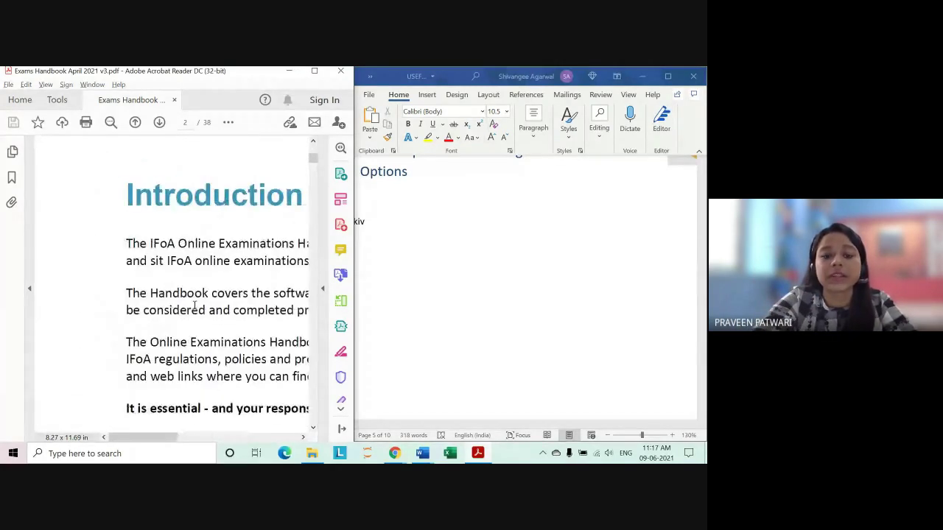
{"action": "key", "text": "ctrl+minus"}
{"action": "key", "text": "ctrl+minus"}
{"action": "key", "text": "ctrl+minus"}
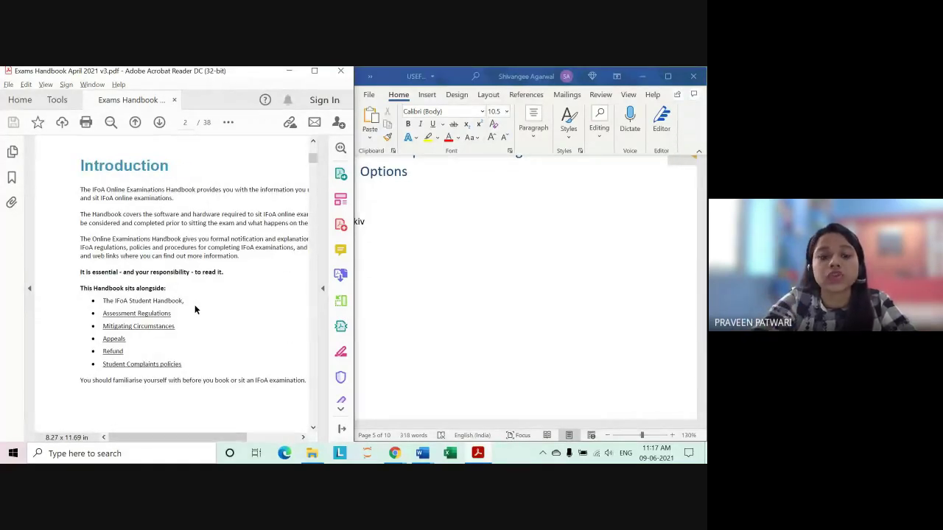
{"action": "key", "text": "ctrl+equal"}
{"action": "key", "text": "ctrl+equal"}
{"action": "key", "text": "ctrl+minus"}
{"action": "key", "text": "ctrl+minus"}
{"action": "key", "text": "ctrl+equal"}
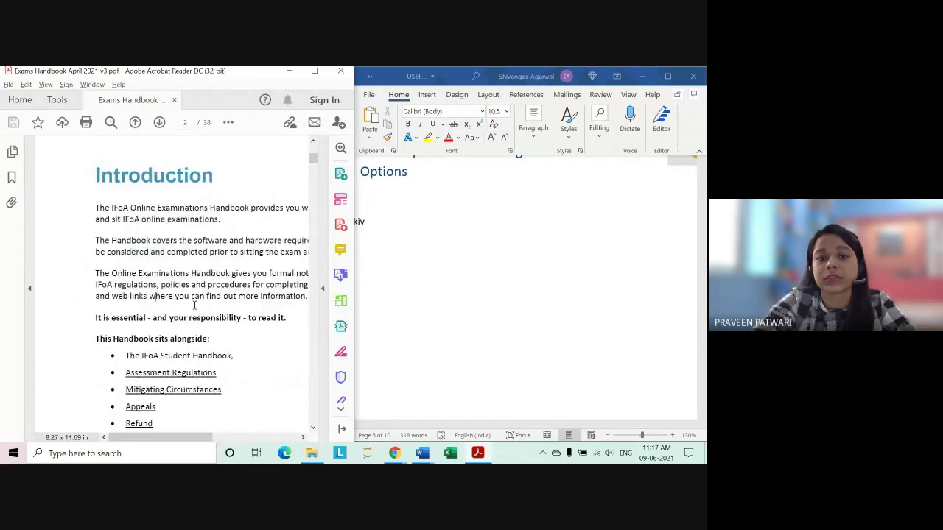
{"action": "key", "text": "ctrl+equal"}
{"action": "key", "text": "ctrl+minus"}
{"action": "key", "text": "ctrl+minus"}
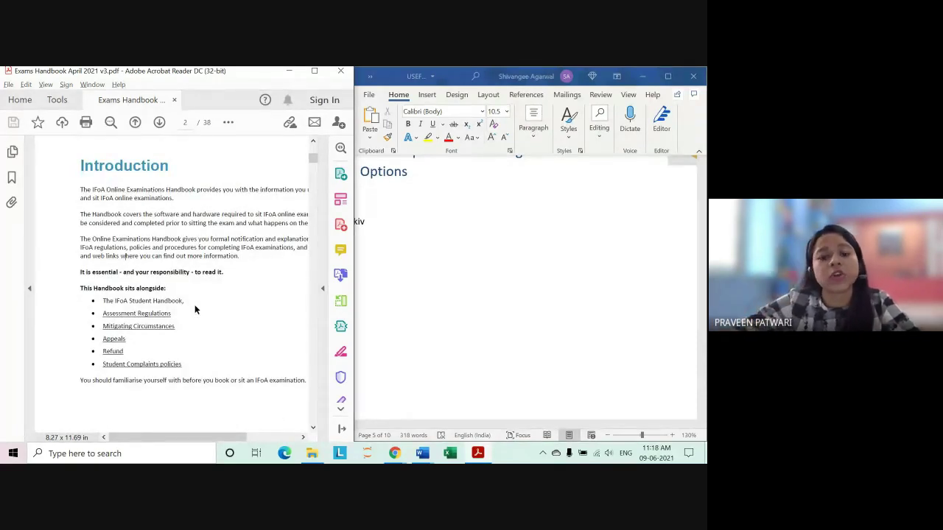
- Zoom the Word page out to 110% and minimize the handbook window
{"action": "left_click", "coordinate": [404, 284]}
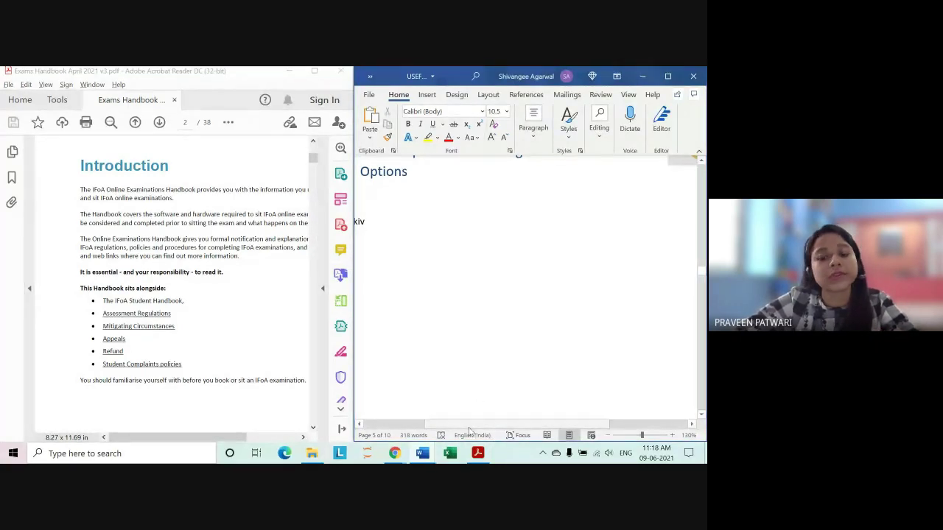
{"action": "left_click_drag", "start_coordinate": [469, 425], "coordinate": [403, 426]}
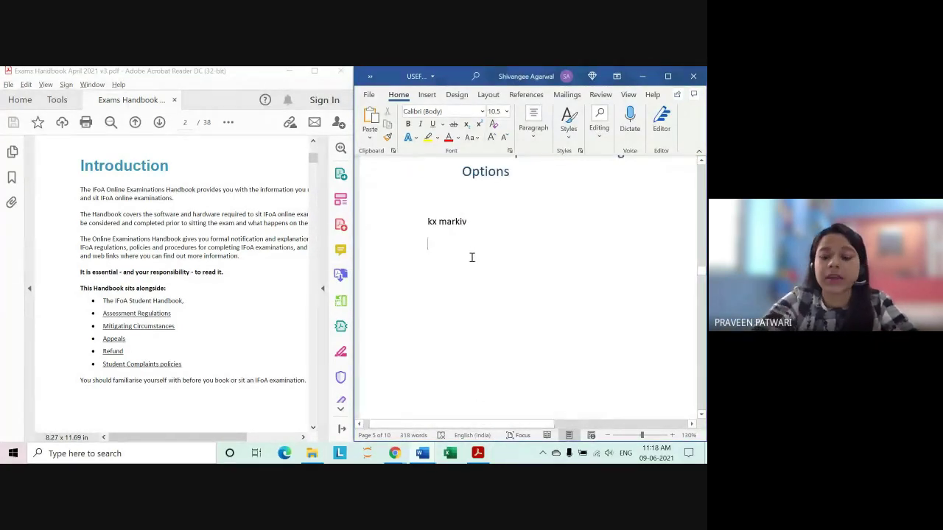
{"action": "left_click", "coordinate": [609, 436]}
{"action": "left_click", "coordinate": [610, 437]}
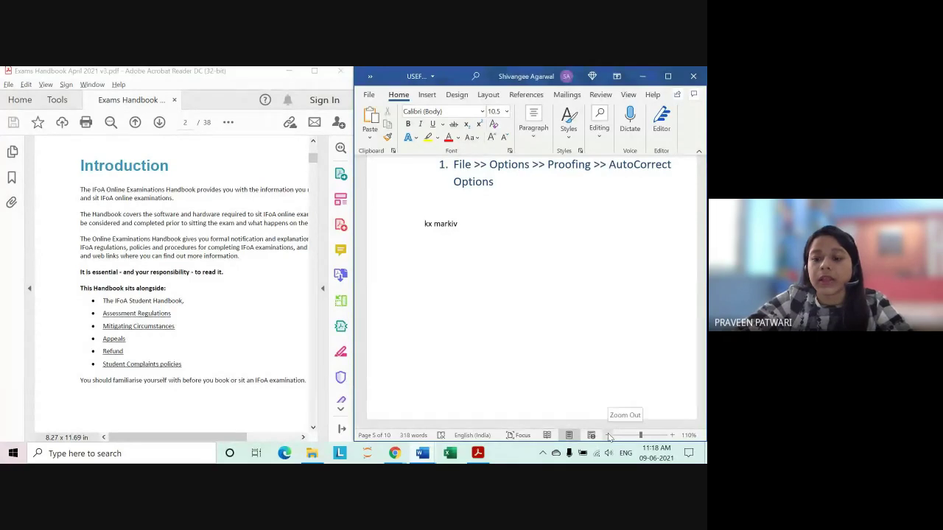
{"action": "mouse_move", "coordinate": [438, 425]}
{"action": "left_mouse_down"}
{"action": "mouse_move", "coordinate": [546, 425]}
{"action": "mouse_move", "coordinate": [436, 426]}
{"action": "left_mouse_up"}
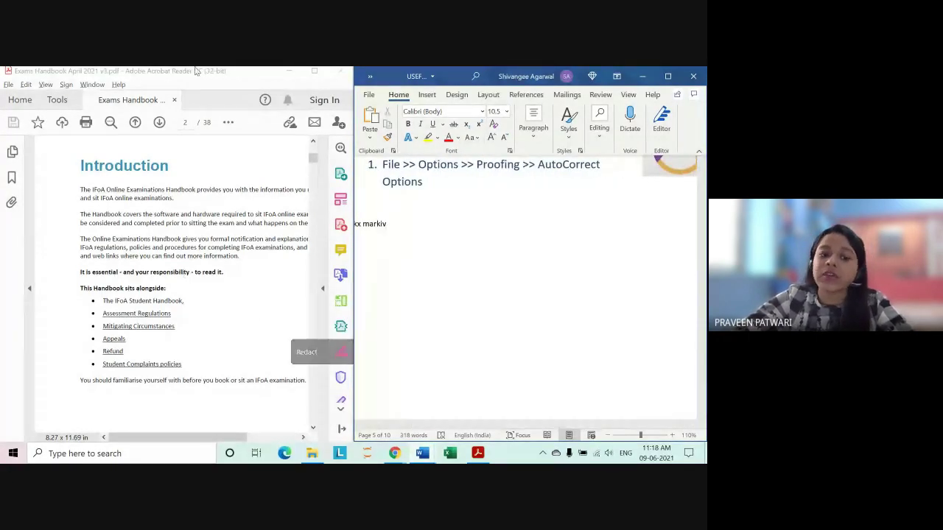
{"action": "left_click", "coordinate": [291, 71]}
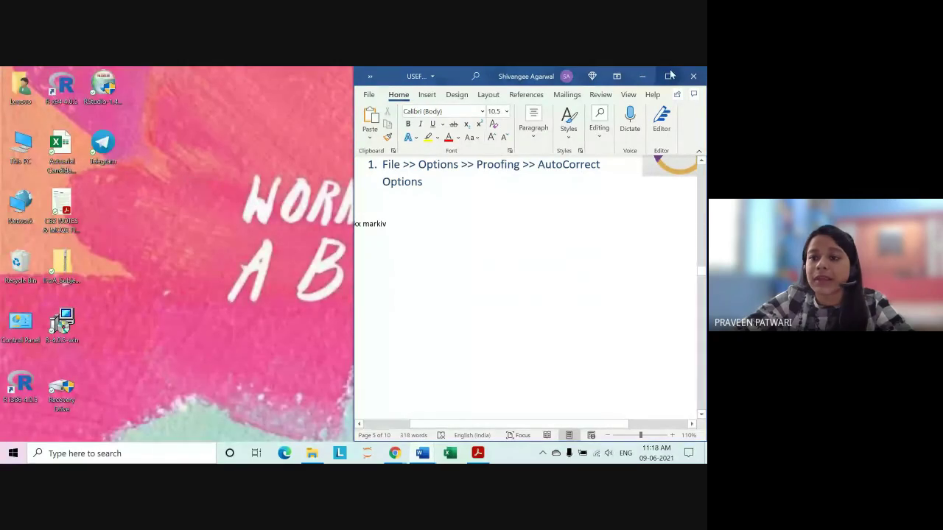
- Maximize Word and enlarge the AUTO TEXT FEATURE notes to 140% zoom
{"action": "left_click", "coordinate": [667, 76]}
{"action": "scroll", "coordinate": [373, 274], "scroll_direction": "up", "scroll_amount": 1}
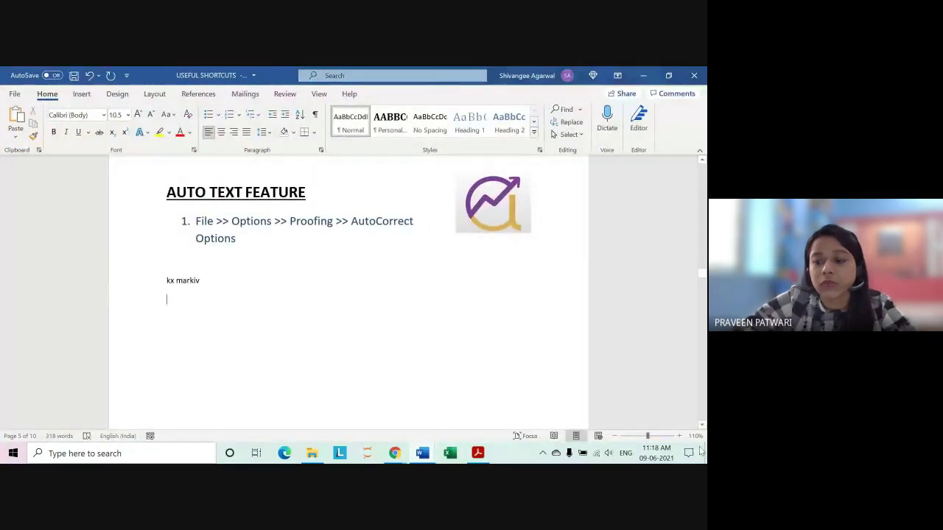
{"action": "left_click", "coordinate": [679, 436]}
{"action": "left_click", "coordinate": [680, 436]}
{"action": "left_click", "coordinate": [680, 436]}
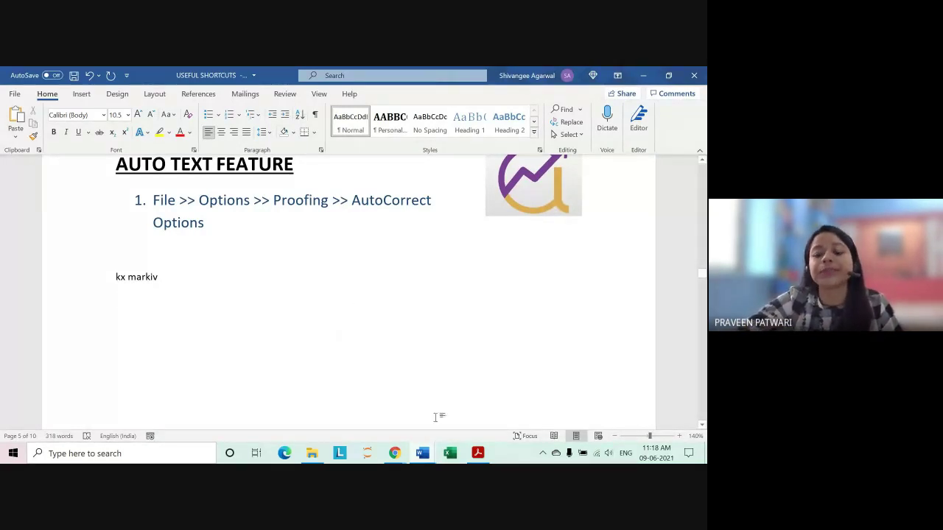
- Admit the waiting participant into the Meet call, then minimize Meet
{"action": "mouse_move", "coordinate": [405, 456]}
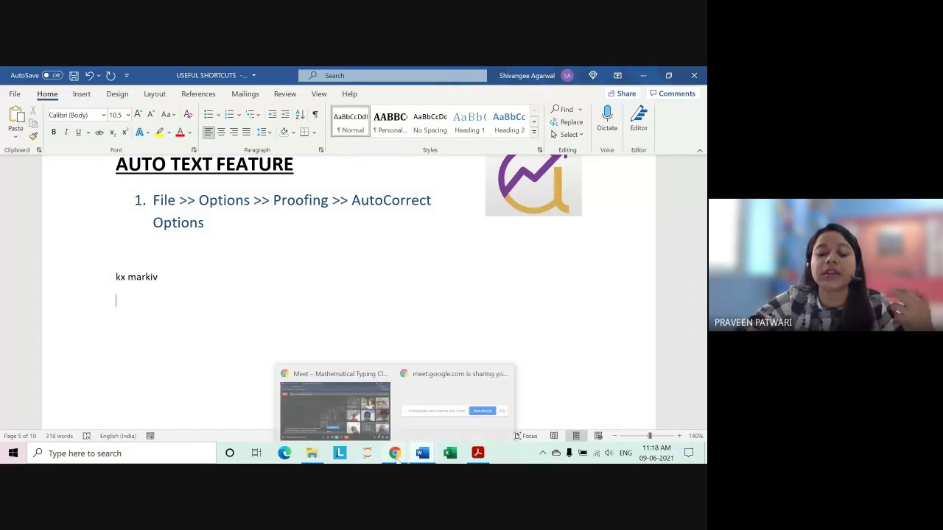
{"action": "left_click", "coordinate": [344, 385]}
{"action": "left_click", "coordinate": [459, 190]}
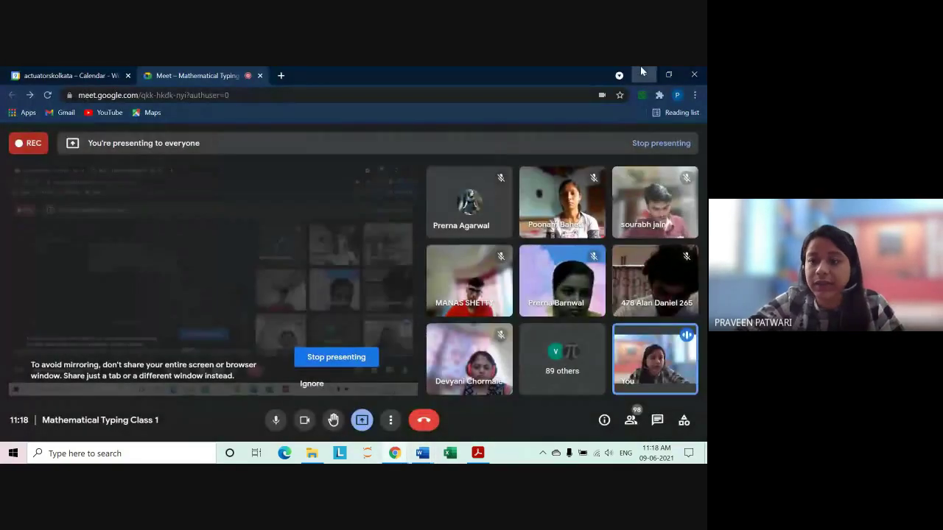
{"action": "left_click", "coordinate": [642, 74]}
- Scroll Word to page 6 and place the cursor after the l = √(v/h) equation
{"action": "scroll", "coordinate": [194, 341], "scroll_direction": "down", "scroll_amount": 3}
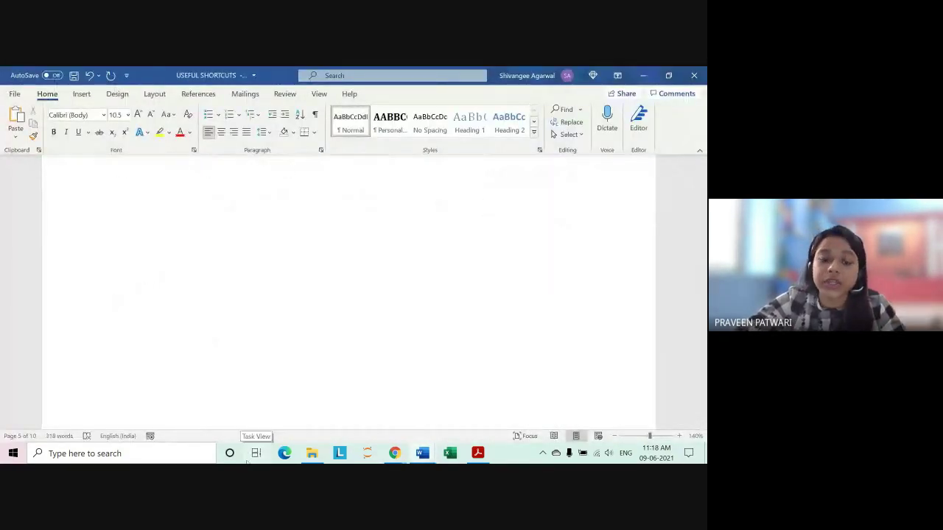
{"action": "scroll", "coordinate": [260, 318], "scroll_direction": "down", "scroll_amount": 2}
{"action": "scroll", "coordinate": [260, 319], "scroll_direction": "down", "scroll_amount": 3}
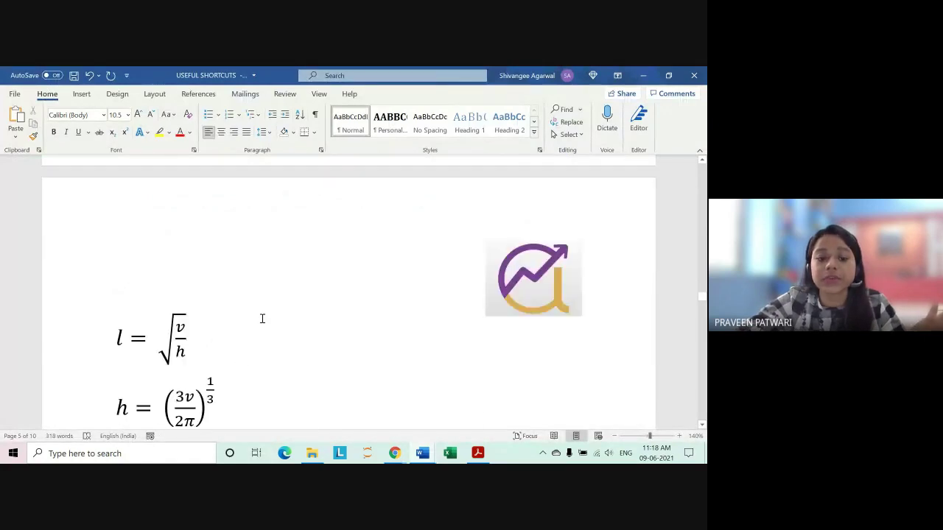
{"action": "scroll", "coordinate": [262, 317], "scroll_direction": "down", "scroll_amount": 3}
{"action": "scroll", "coordinate": [263, 314], "scroll_direction": "down", "scroll_amount": 2}
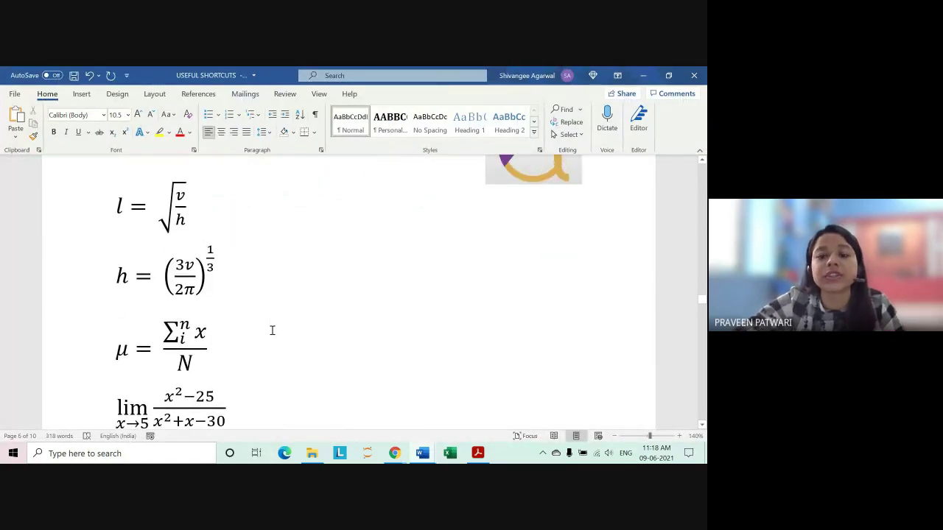
{"action": "scroll", "coordinate": [272, 328], "scroll_direction": "up", "scroll_amount": 1}
{"action": "scroll", "coordinate": [272, 329], "scroll_direction": "up", "scroll_amount": 2}
{"action": "scroll", "coordinate": [272, 330], "scroll_direction": "down", "scroll_amount": 1}
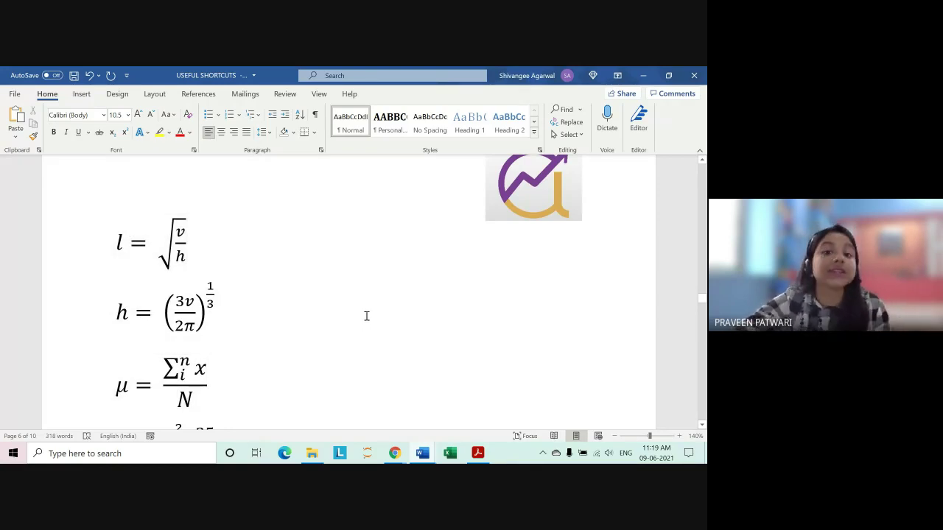
{"action": "left_click", "coordinate": [258, 247]}
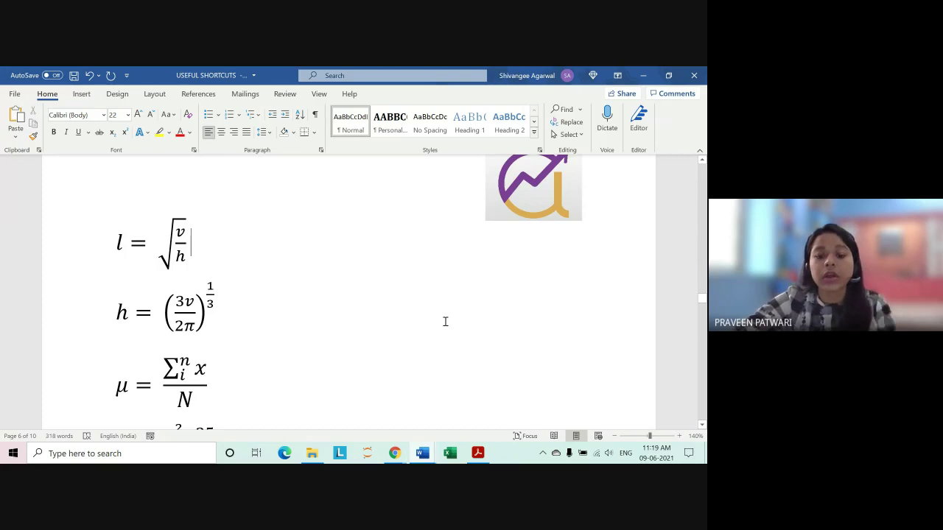
{"action": "mouse_move", "coordinate": [395, 453]}
{"action": "left_click", "coordinate": [341, 401]}
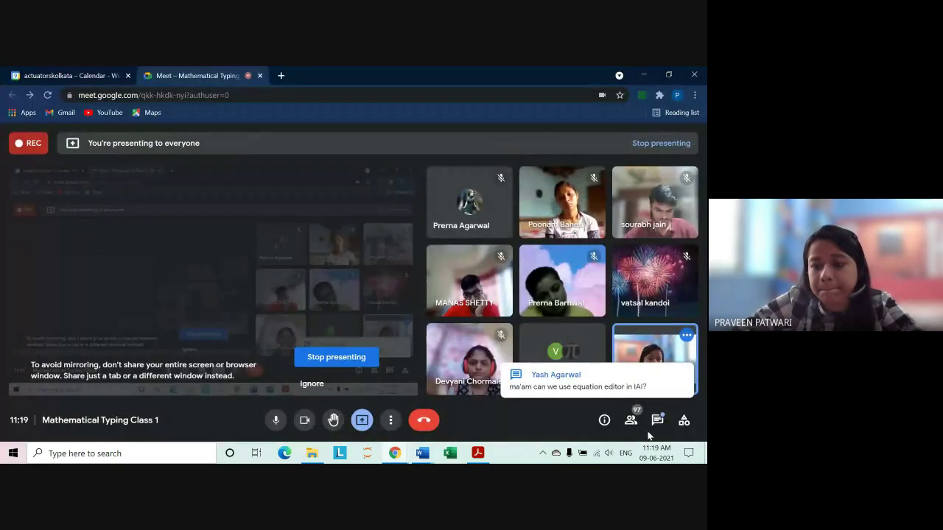
{"action": "left_click", "coordinate": [656, 421]}
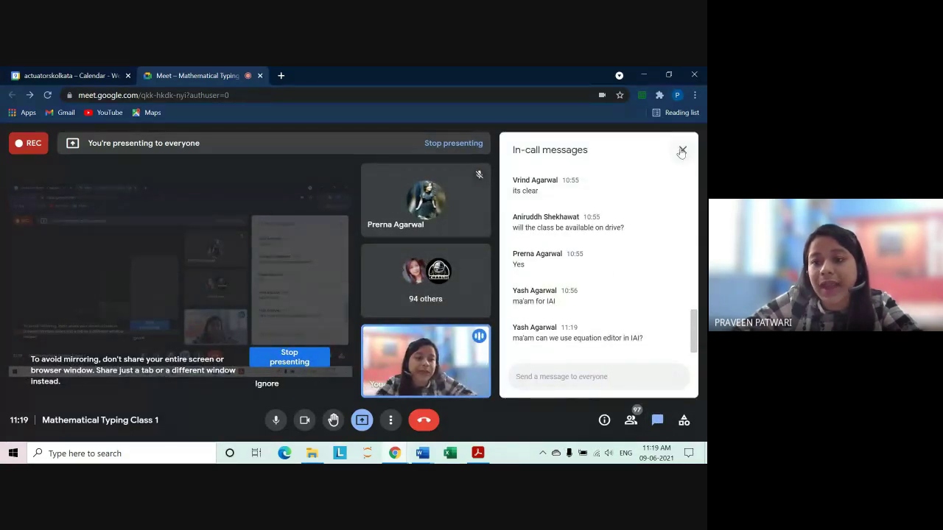
{"action": "left_click", "coordinate": [681, 150]}
- Add a blank line below l = √(v/h), then show the Insert ribbon tab
{"action": "left_click", "coordinate": [644, 76]}
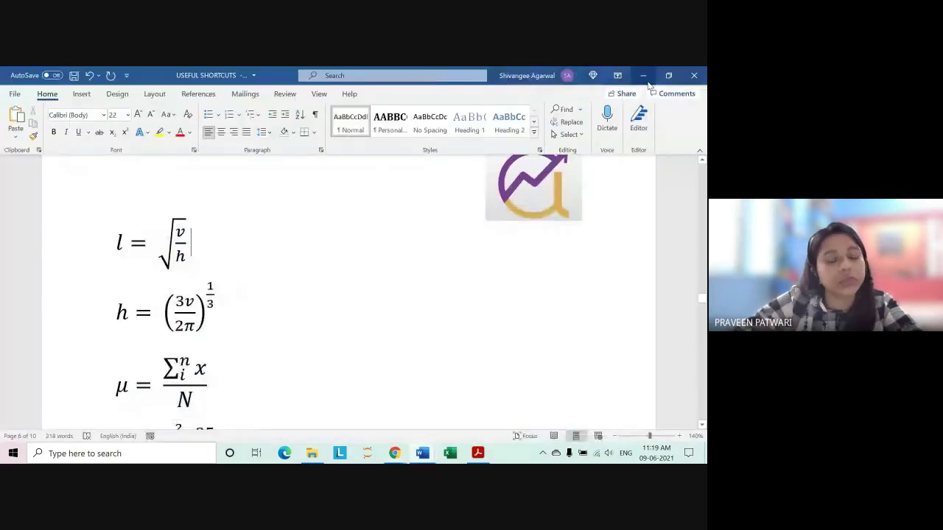
{"action": "left_click", "coordinate": [282, 257]}
{"action": "key", "text": "Return"}
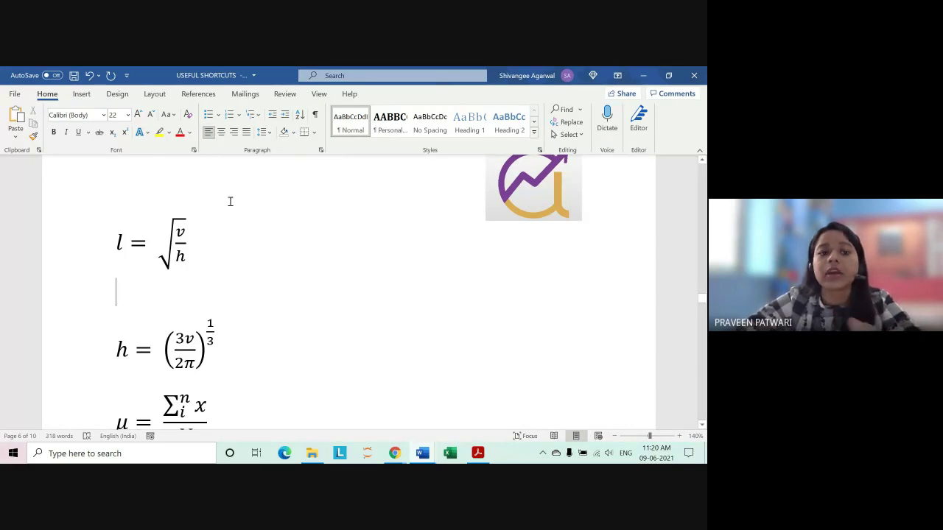
{"action": "left_click", "coordinate": [82, 94]}
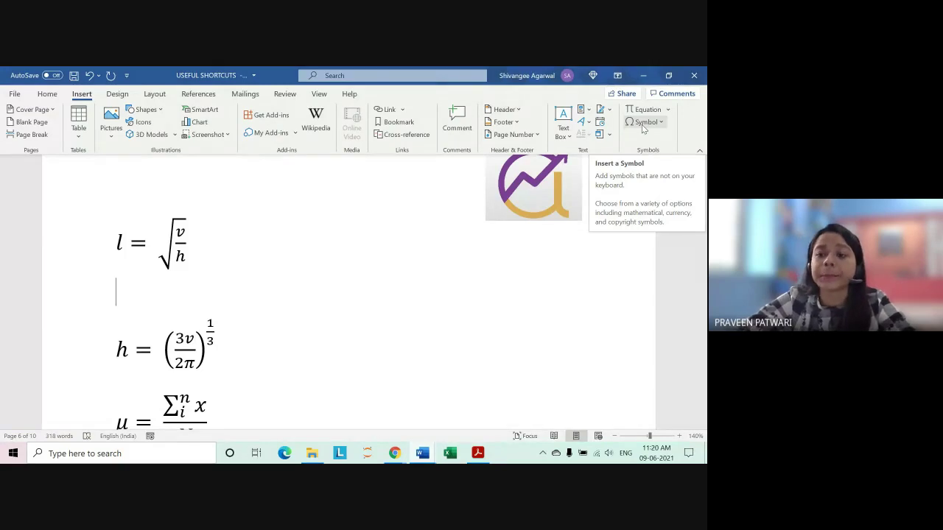
- Open the full symbol chooser with the Greek and Coptic subset shown
{"action": "left_click", "coordinate": [644, 123]}
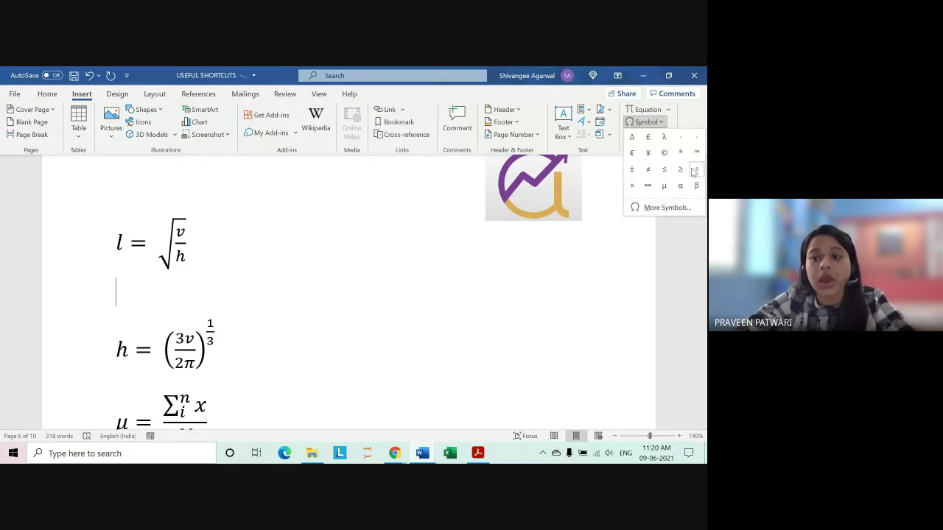
{"action": "left_click", "coordinate": [646, 209]}
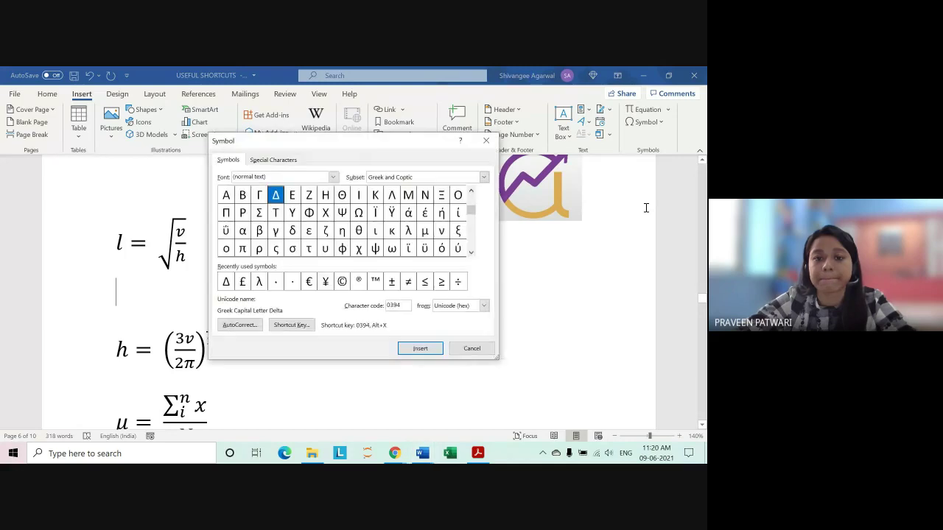
{"action": "left_click_drag", "start_coordinate": [341, 144], "coordinate": [400, 98]}
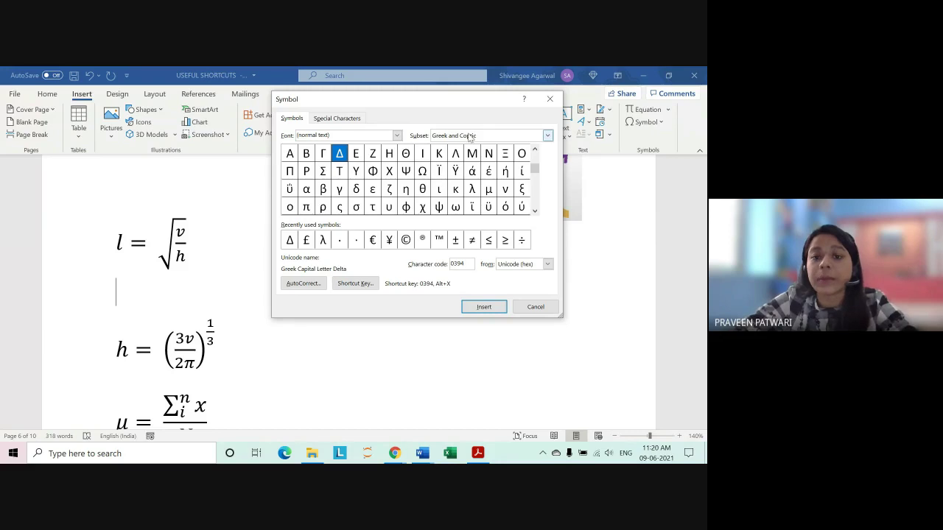
{"action": "left_click", "coordinate": [548, 135]}
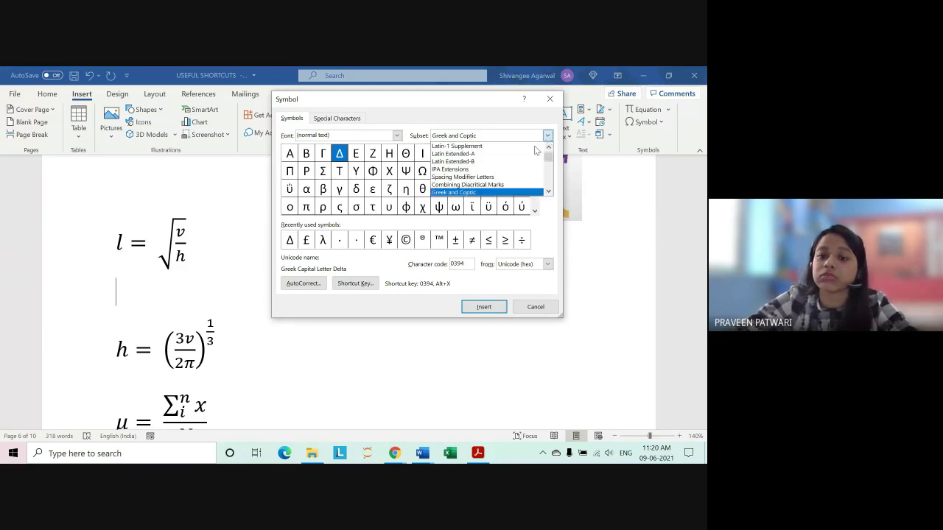
{"action": "left_click", "coordinate": [451, 193]}
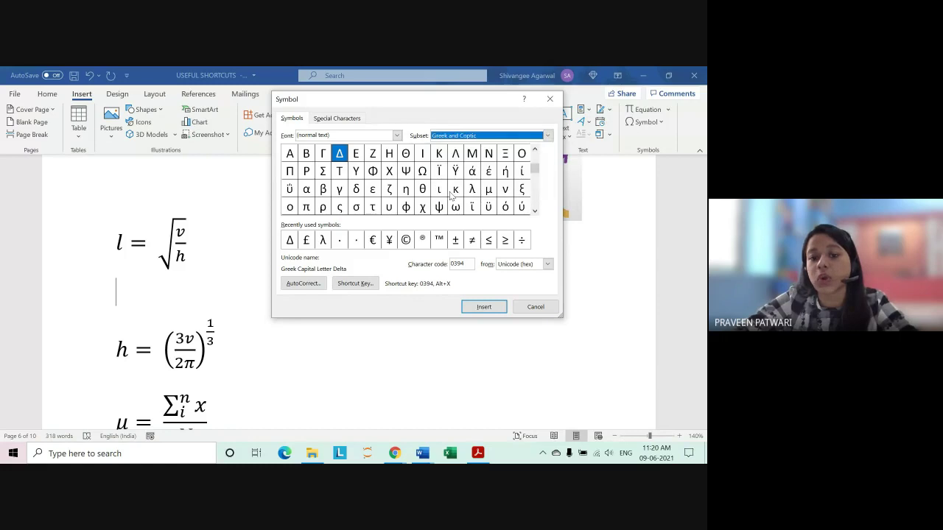
{"action": "left_click", "coordinate": [547, 136]}
{"action": "scroll", "coordinate": [471, 173], "scroll_direction": "down", "scroll_amount": 3}
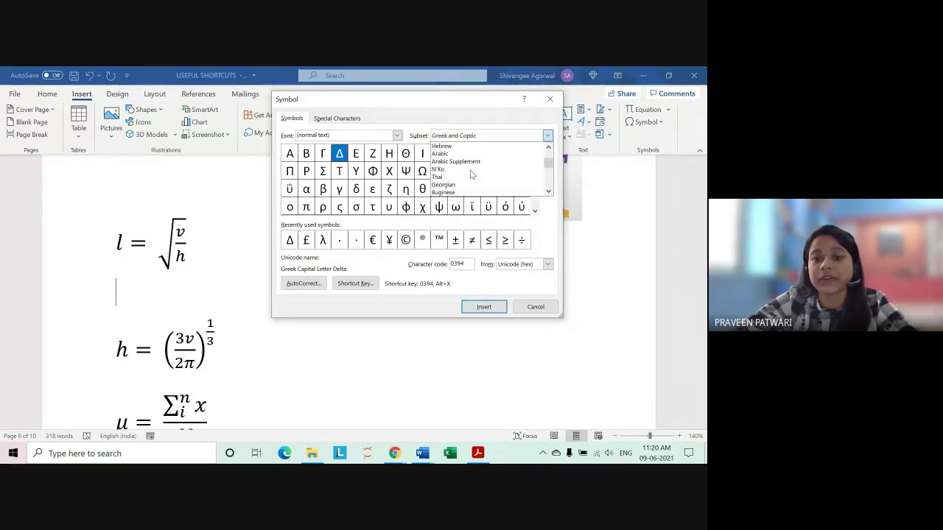
{"action": "scroll", "coordinate": [472, 173], "scroll_direction": "up", "scroll_amount": 1}
{"action": "scroll", "coordinate": [472, 174], "scroll_direction": "up", "scroll_amount": 1}
{"action": "scroll", "coordinate": [472, 174], "scroll_direction": "up", "scroll_amount": 1}
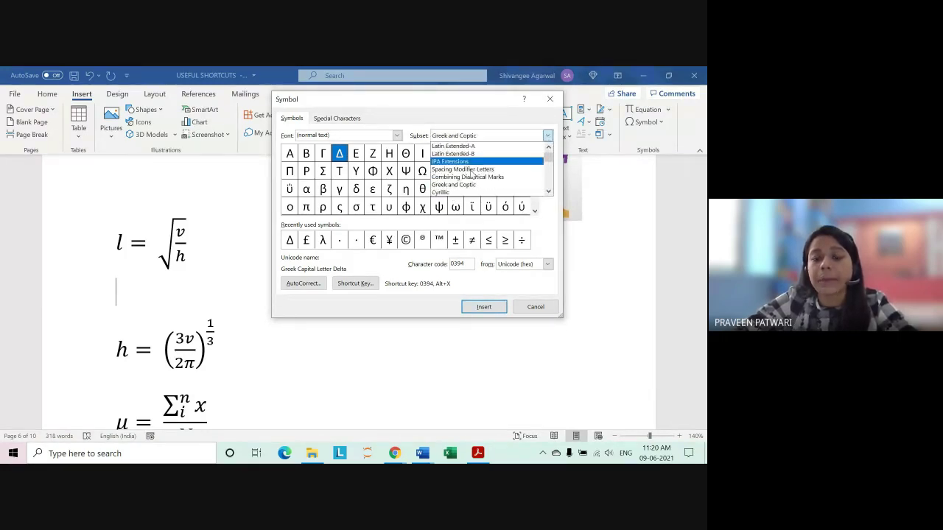
{"action": "left_click", "coordinate": [479, 136]}
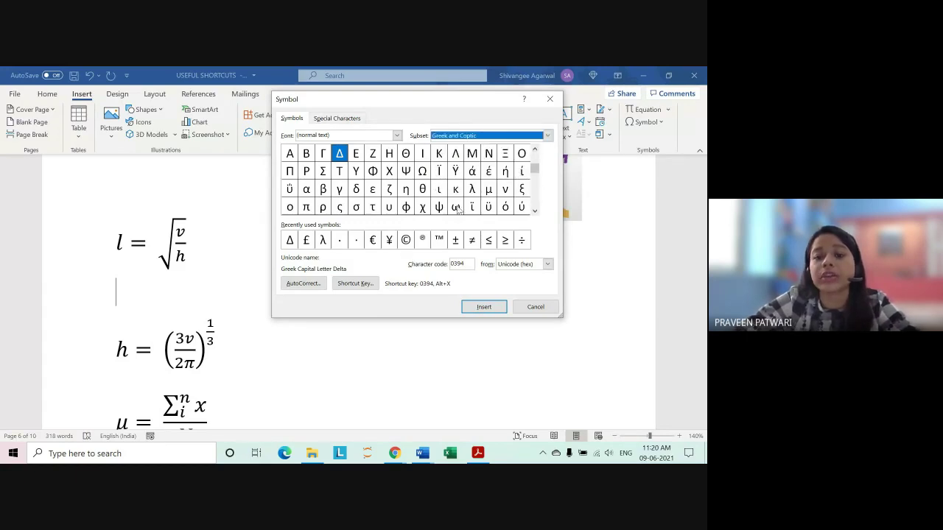
- Insert the Greek small letter β on the empty line below the equation
{"action": "left_click", "coordinate": [472, 190]}
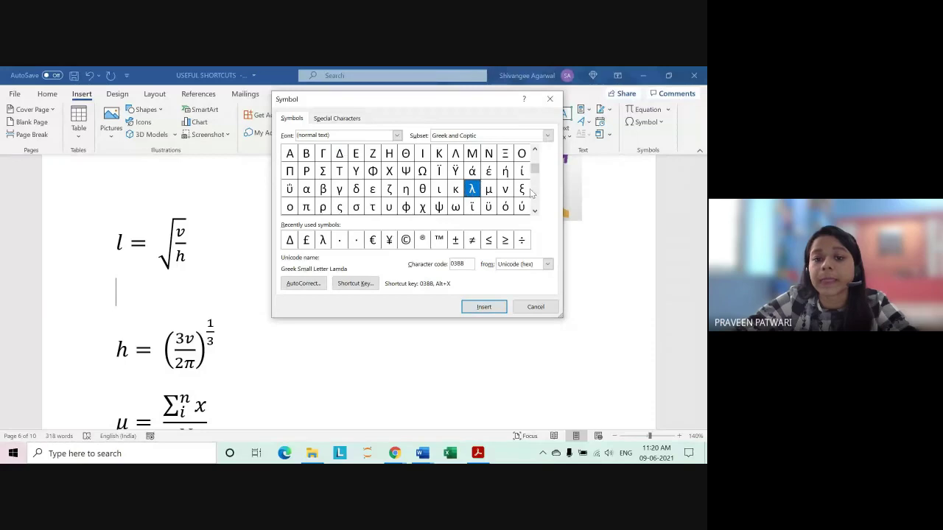
{"action": "left_click", "coordinate": [506, 190]}
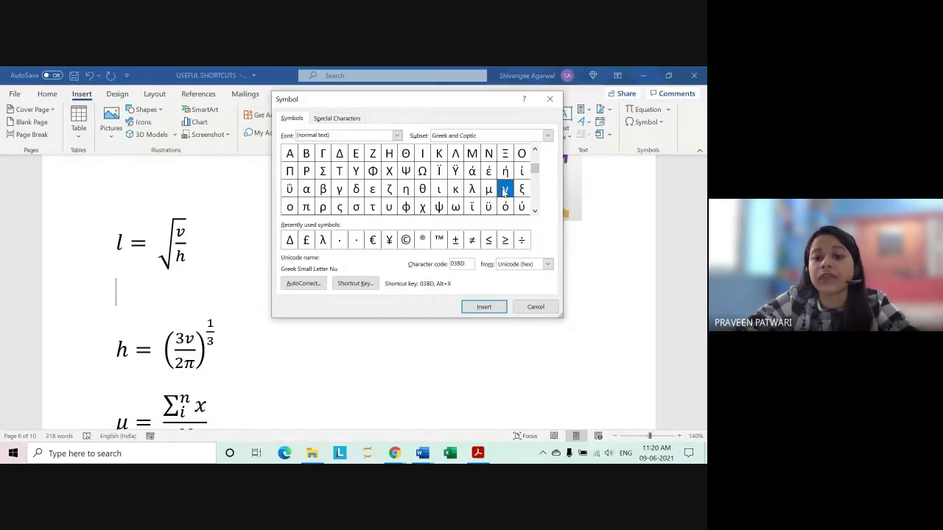
{"action": "left_click", "coordinate": [489, 192]}
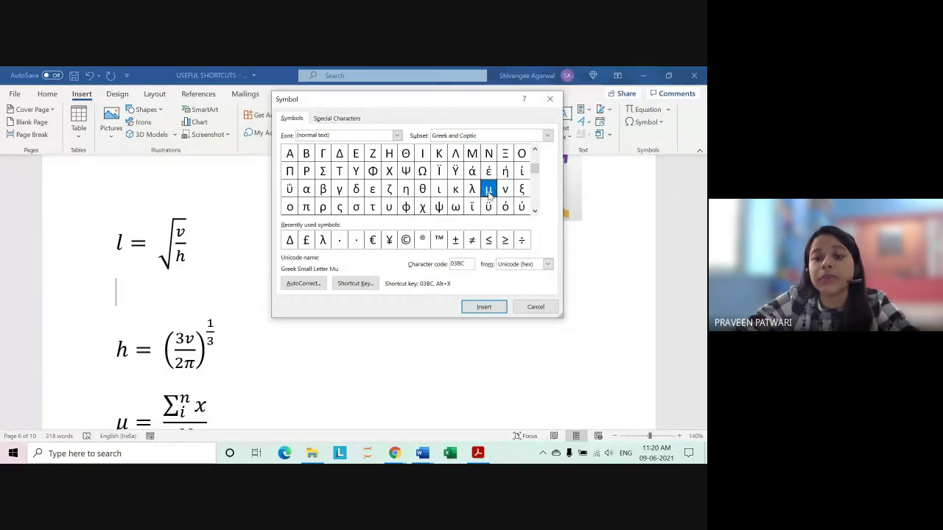
{"action": "left_click", "coordinate": [355, 207]}
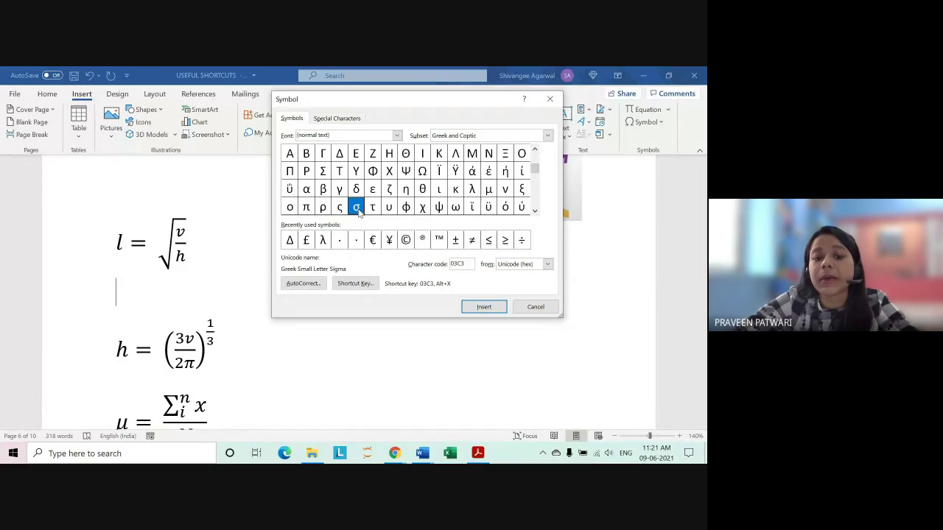
{"action": "left_click", "coordinate": [306, 191]}
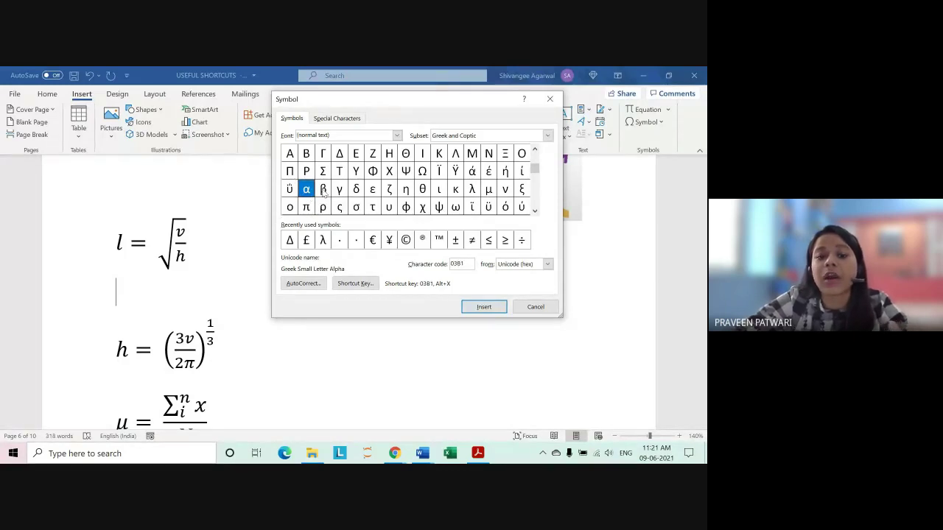
{"action": "left_click", "coordinate": [322, 189]}
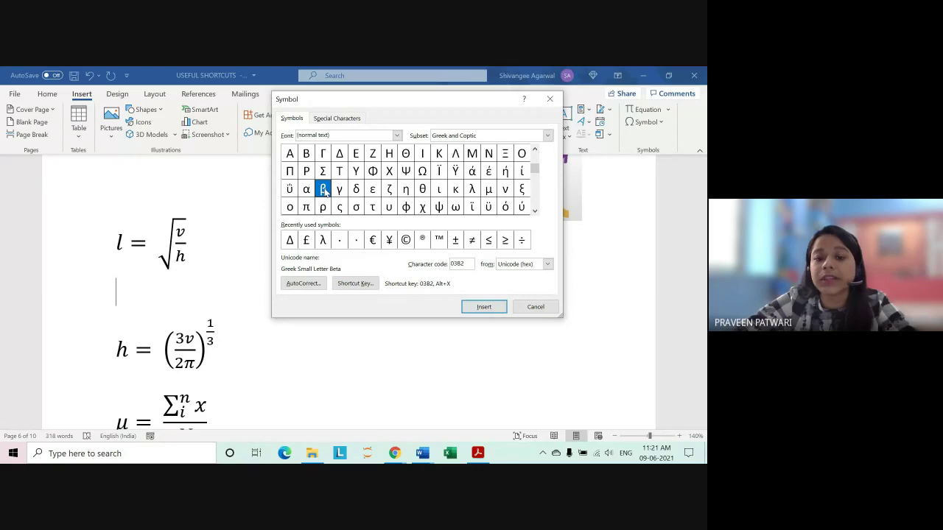
{"action": "left_click", "coordinate": [480, 307]}
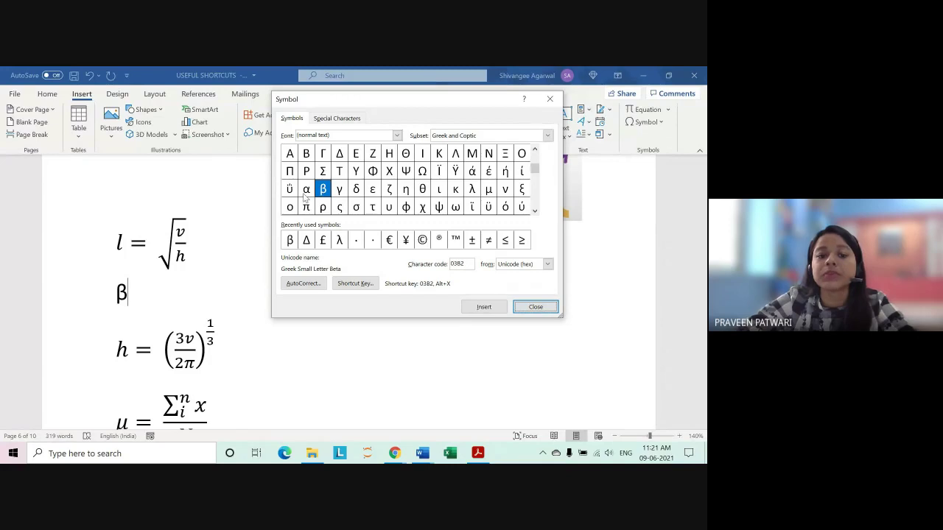
{"action": "key", "text": "Escape"}
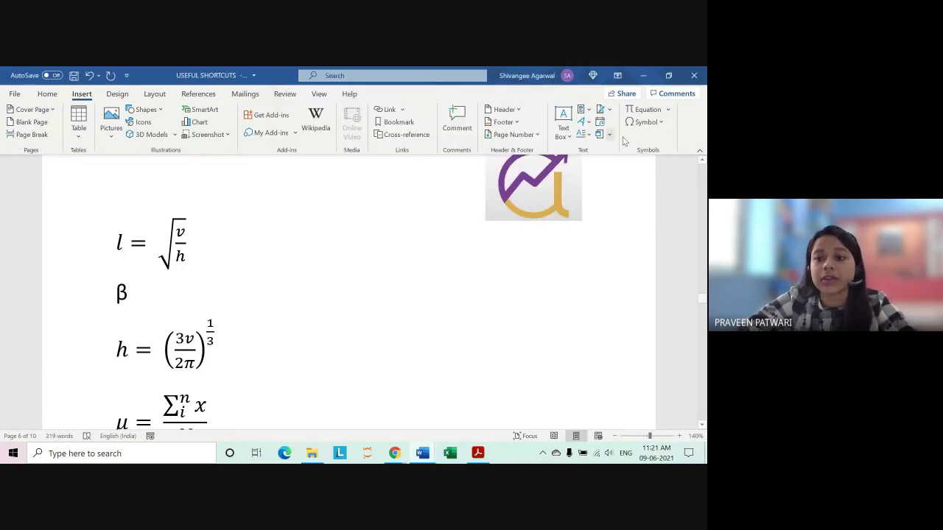
- Add a Greek small letter α after the β from the Greek and Coptic symbols
{"action": "left_click", "coordinate": [642, 122]}
{"action": "left_click", "coordinate": [654, 208]}
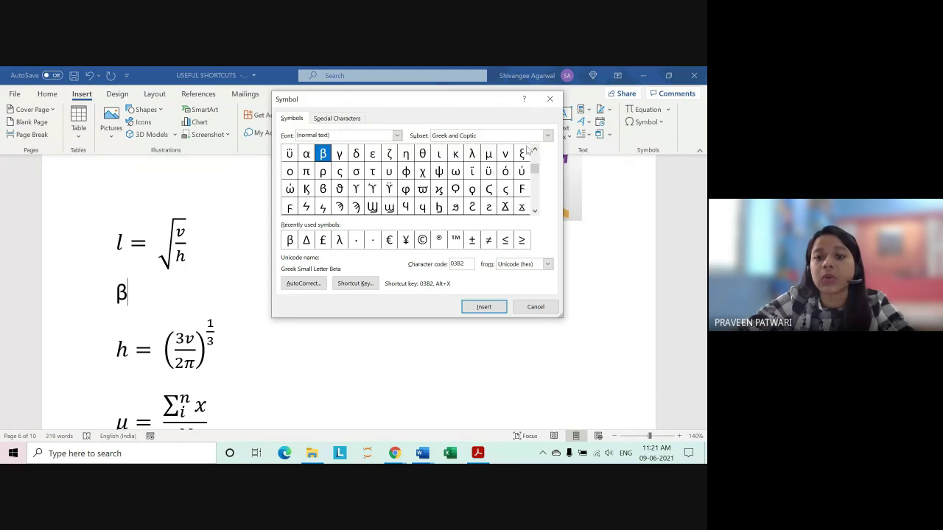
{"action": "left_click", "coordinate": [547, 135]}
{"action": "left_click", "coordinate": [455, 192]}
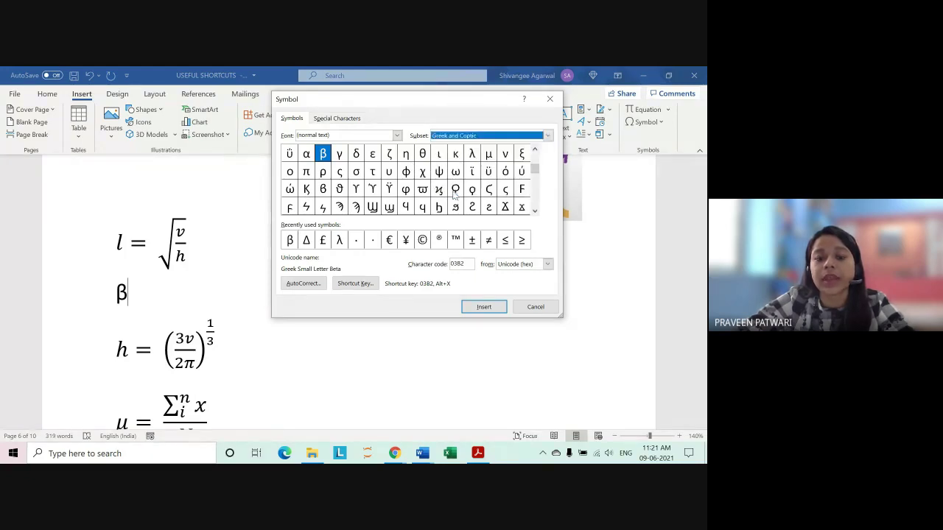
{"action": "left_click", "coordinate": [305, 156]}
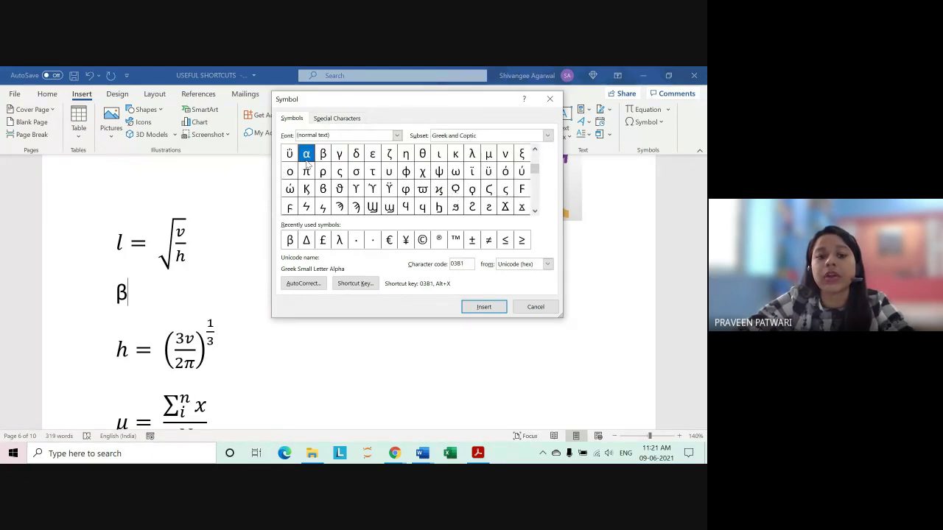
{"action": "left_click", "coordinate": [483, 307]}
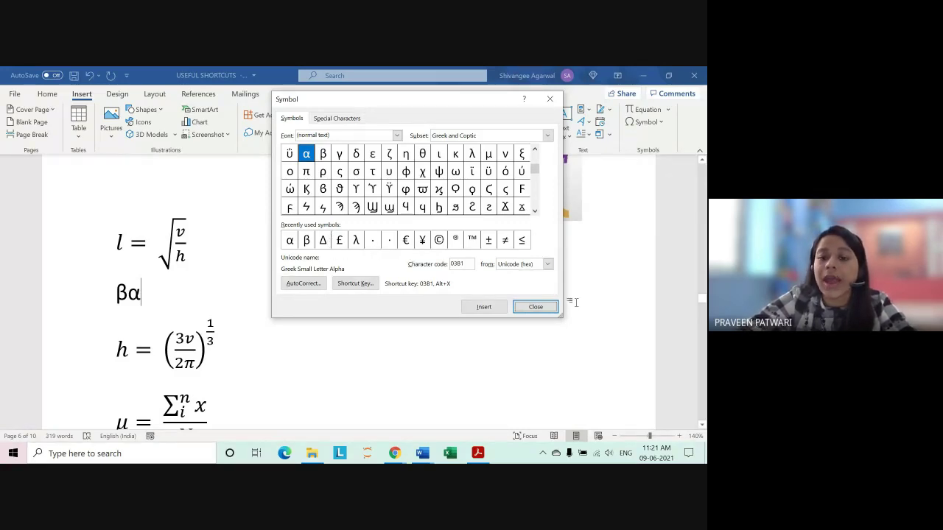
{"action": "left_click", "coordinate": [536, 307]}
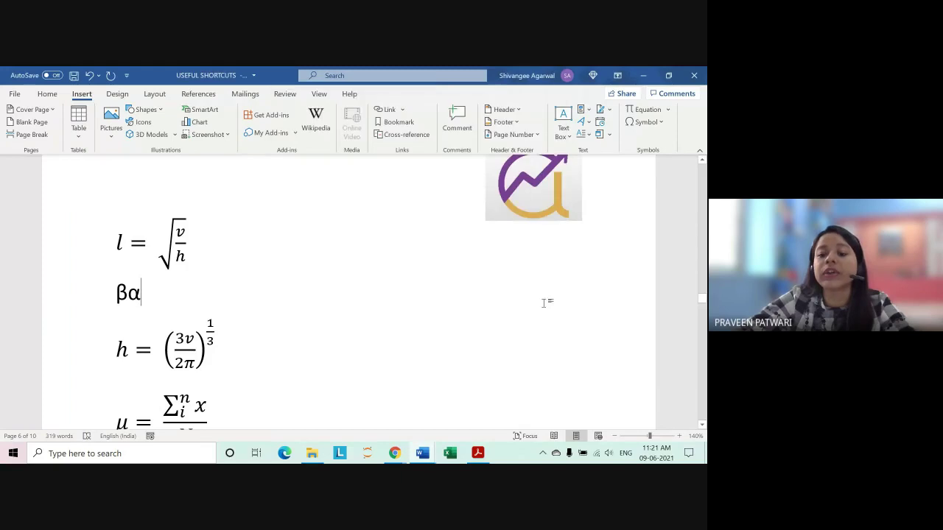
- Append Δ and £ from the common symbols list after βα
{"action": "left_click", "coordinate": [662, 123]}
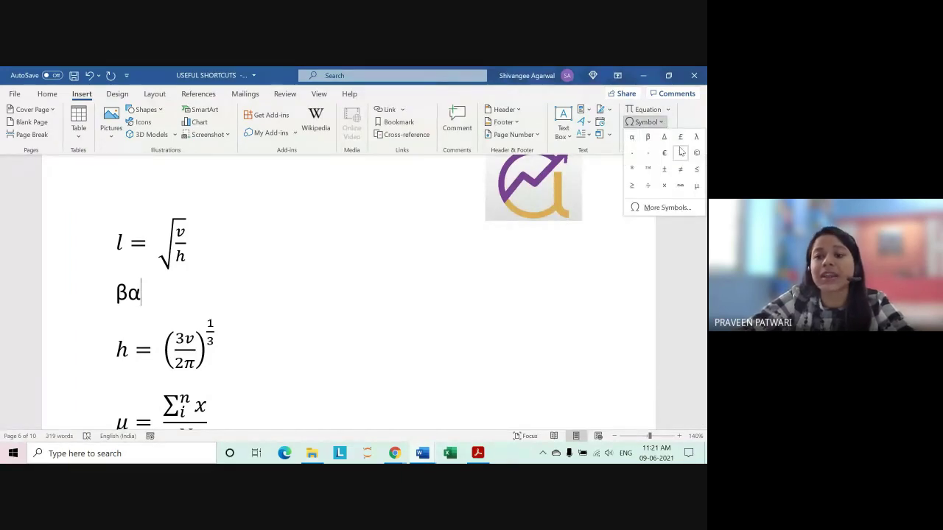
{"action": "left_click", "coordinate": [662, 138]}
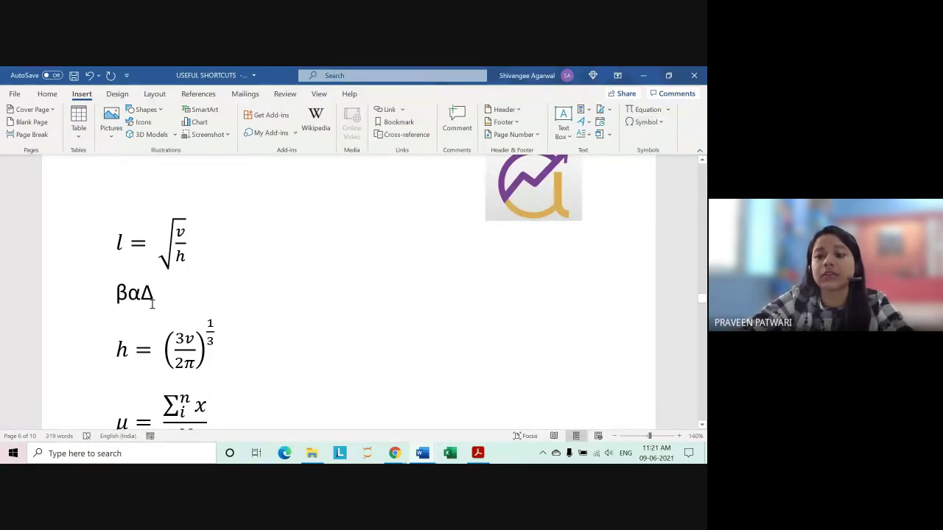
{"action": "left_click", "coordinate": [661, 123]}
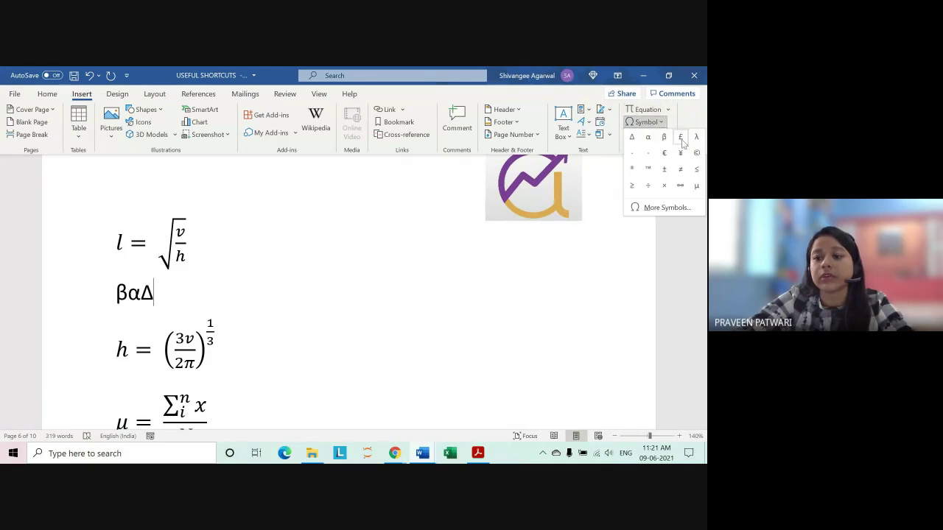
{"action": "left_click", "coordinate": [680, 138]}
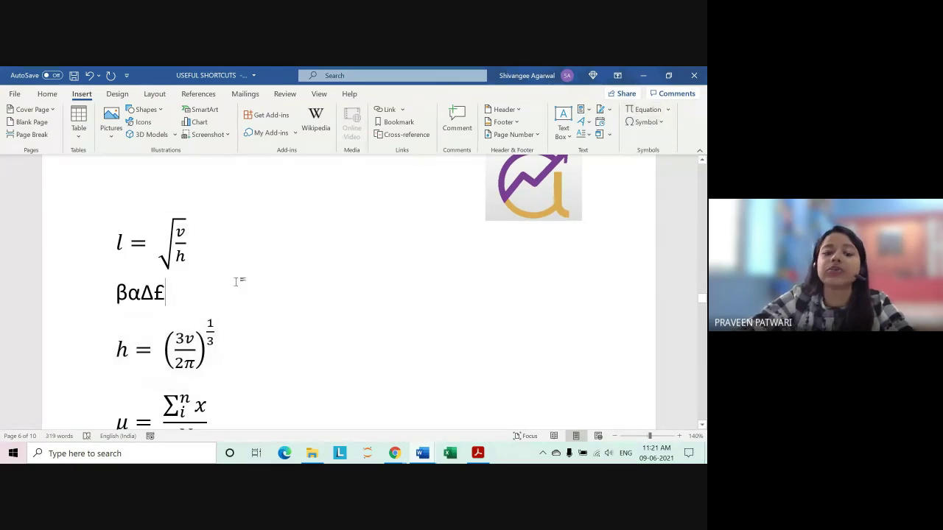
- Delete the βαΔ£ line, leaving a blank line above the h equation
{"action": "left_click", "coordinate": [99, 292]}
{"action": "key", "text": "Delete"}
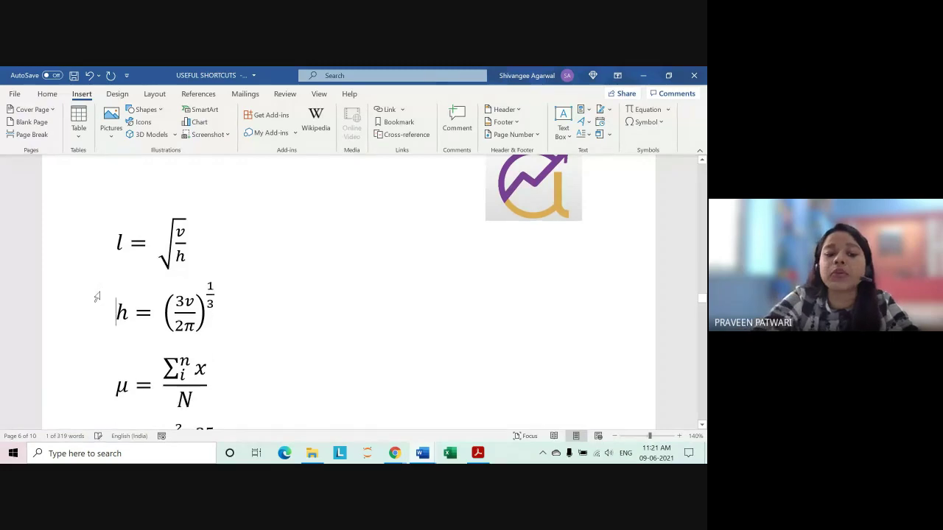
{"action": "key", "text": "Return"}
{"action": "key", "text": "Return"}
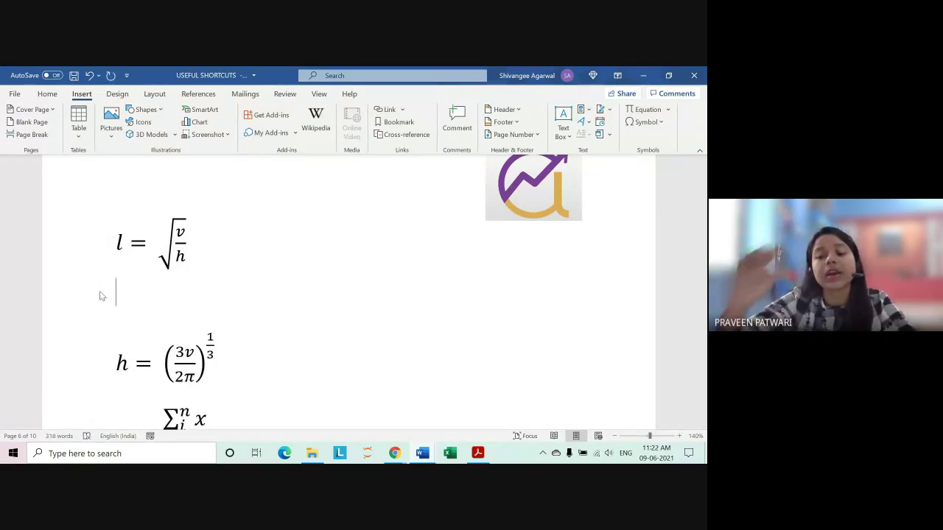
{"action": "left_click", "coordinate": [647, 121]}
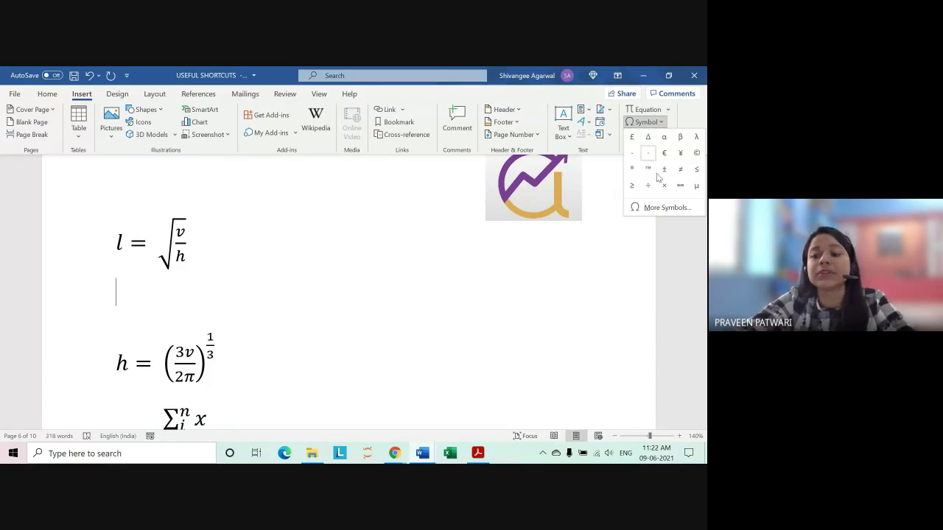
{"action": "left_click", "coordinate": [666, 206]}
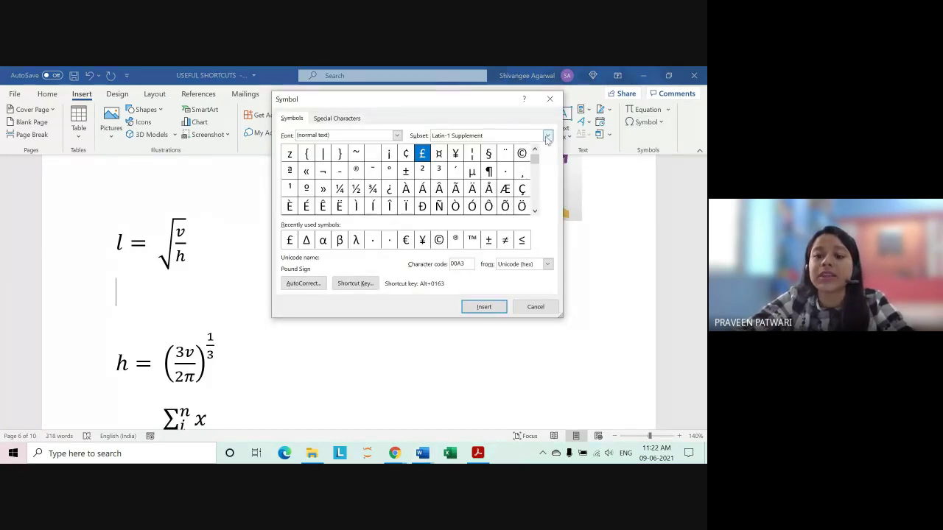
- Scroll through the symbol subsets and show the Currency Symbols subset
{"action": "left_click", "coordinate": [548, 136]}
{"action": "scroll", "coordinate": [470, 184], "scroll_direction": "down", "scroll_amount": 1}
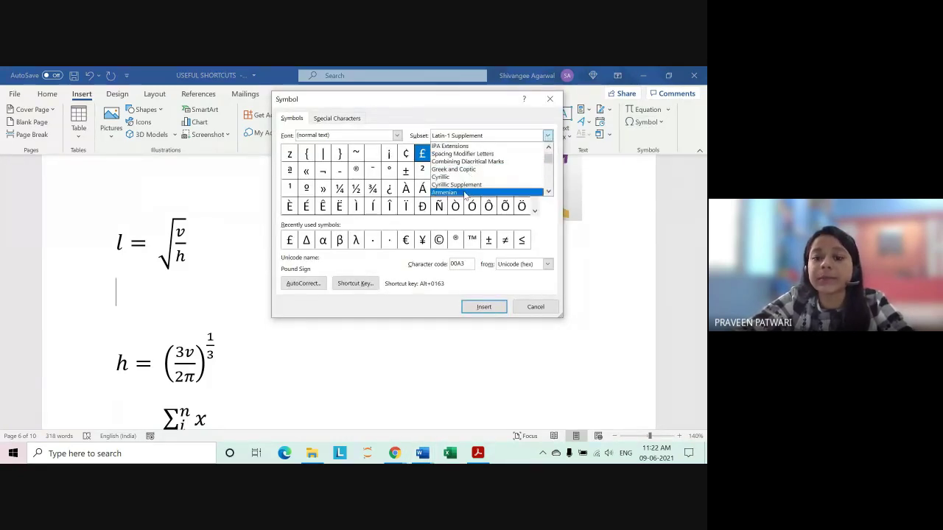
{"action": "scroll", "coordinate": [465, 188], "scroll_direction": "down", "scroll_amount": 1}
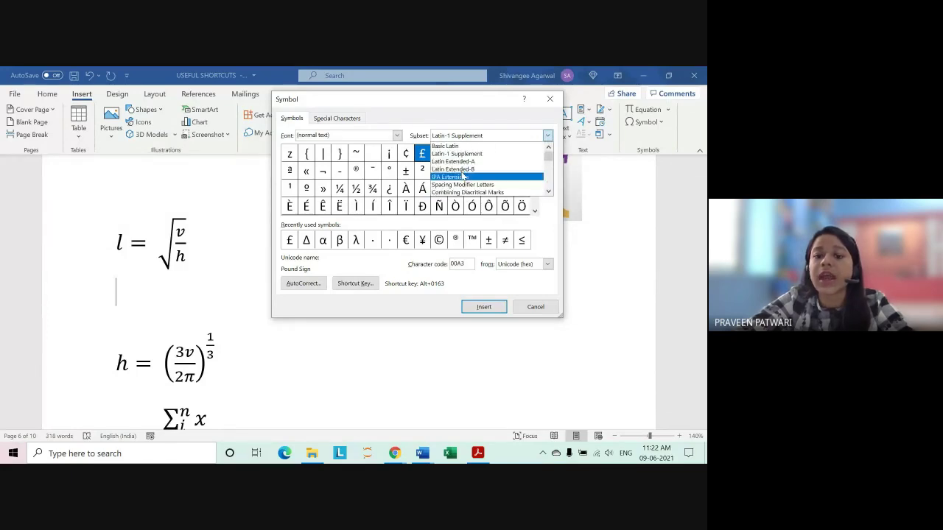
{"action": "scroll", "coordinate": [463, 186], "scroll_direction": "down", "scroll_amount": 4}
{"action": "scroll", "coordinate": [464, 186], "scroll_direction": "up", "scroll_amount": 2}
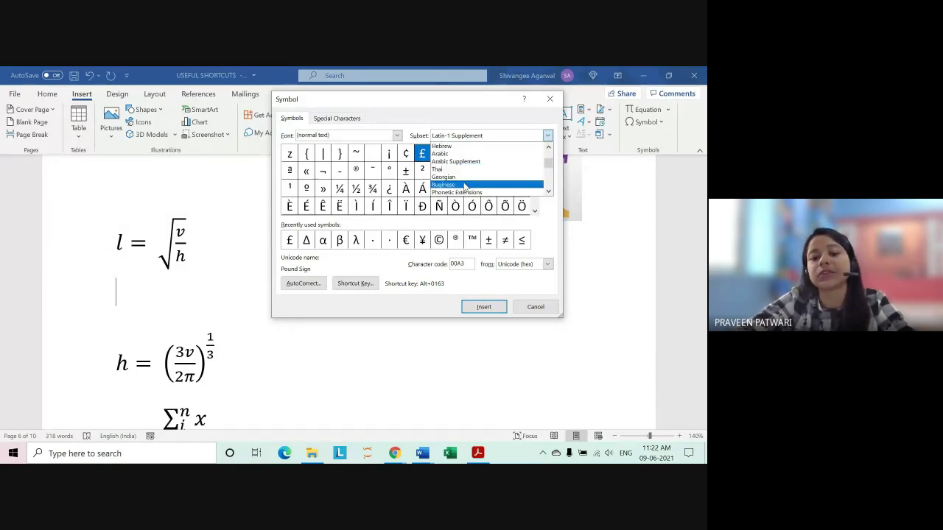
{"action": "scroll", "coordinate": [464, 186], "scroll_direction": "up", "scroll_amount": 2}
{"action": "scroll", "coordinate": [464, 187], "scroll_direction": "up", "scroll_amount": 2}
{"action": "scroll", "coordinate": [464, 189], "scroll_direction": "up", "scroll_amount": 1}
{"action": "scroll", "coordinate": [464, 189], "scroll_direction": "up", "scroll_amount": 1}
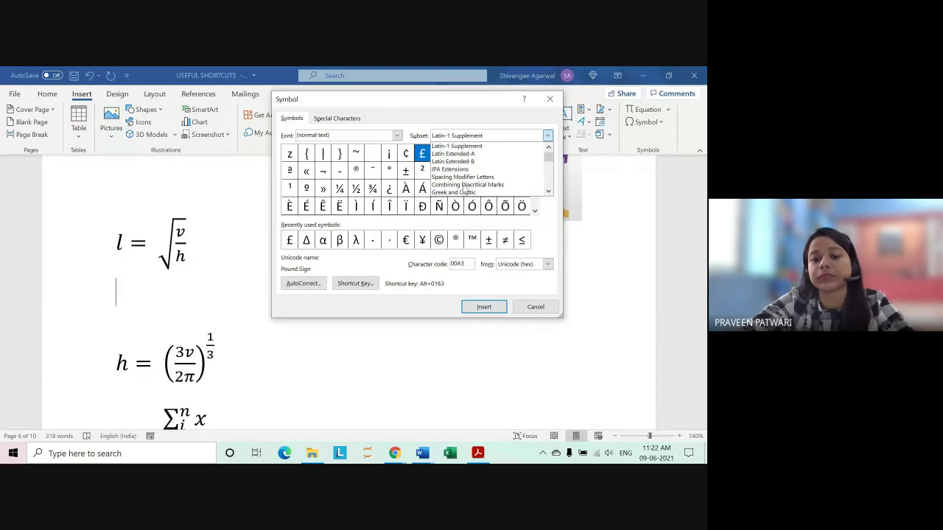
{"action": "scroll", "coordinate": [465, 189], "scroll_direction": "down", "scroll_amount": 6}
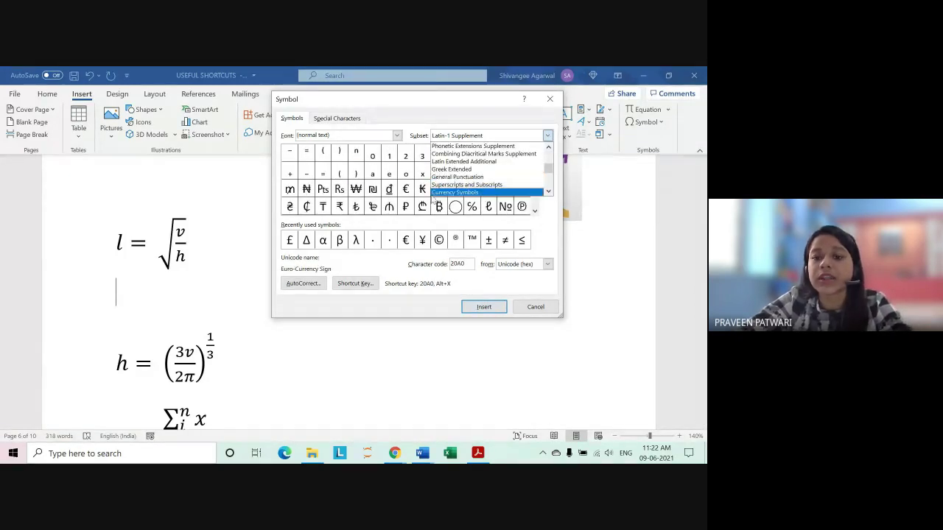
{"action": "left_click", "coordinate": [464, 193]}
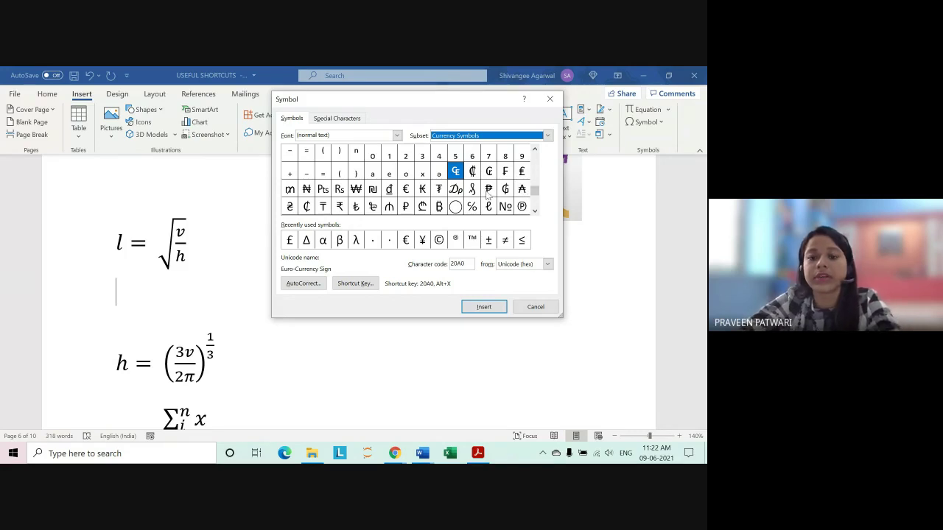
- Browse currency and math symbols such as ₽ and the Rupee Sign, then close without inserting
{"action": "left_click", "coordinate": [472, 135]}
{"action": "left_click", "coordinate": [410, 204]}
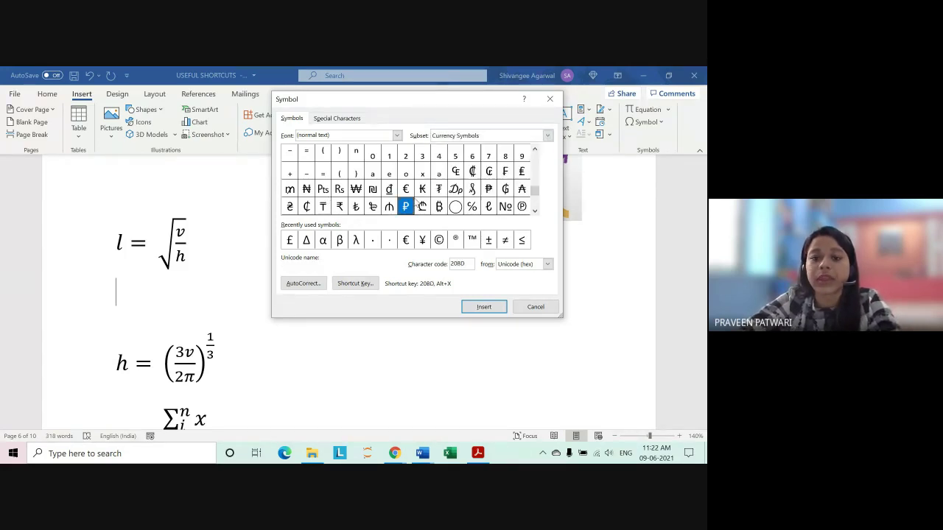
{"action": "left_click", "coordinate": [534, 211]}
{"action": "left_click", "coordinate": [534, 211]}
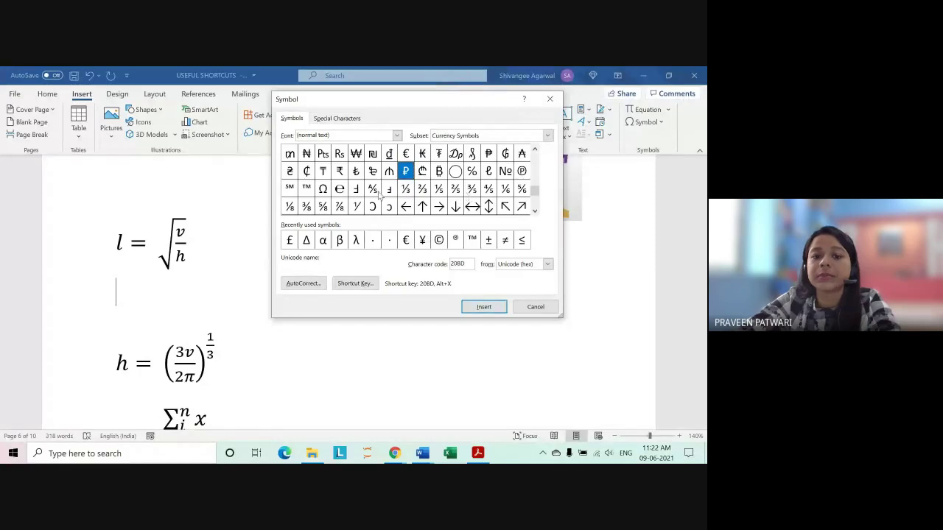
{"action": "left_click", "coordinate": [340, 154]}
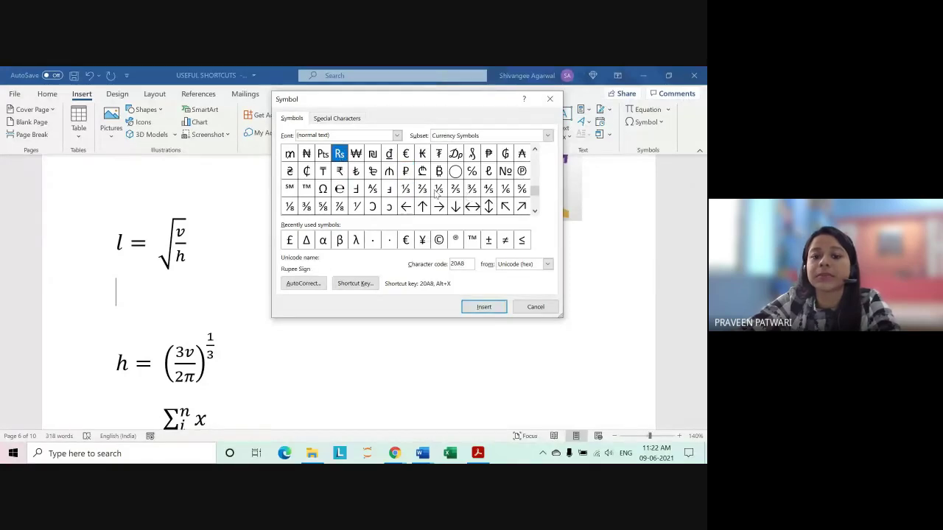
{"action": "key", "text": "Up"}
{"action": "key", "text": "End"}
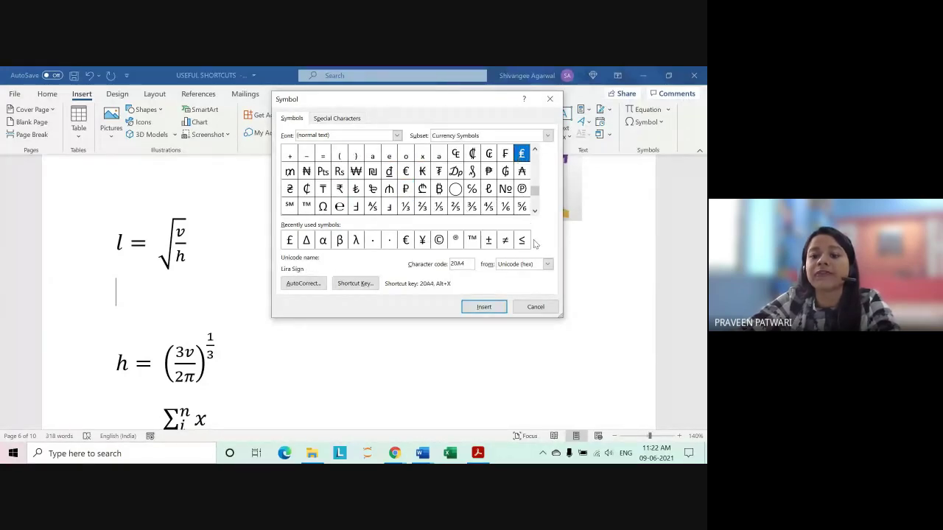
{"action": "left_click", "coordinate": [389, 189]}
{"action": "key", "text": "Up"}
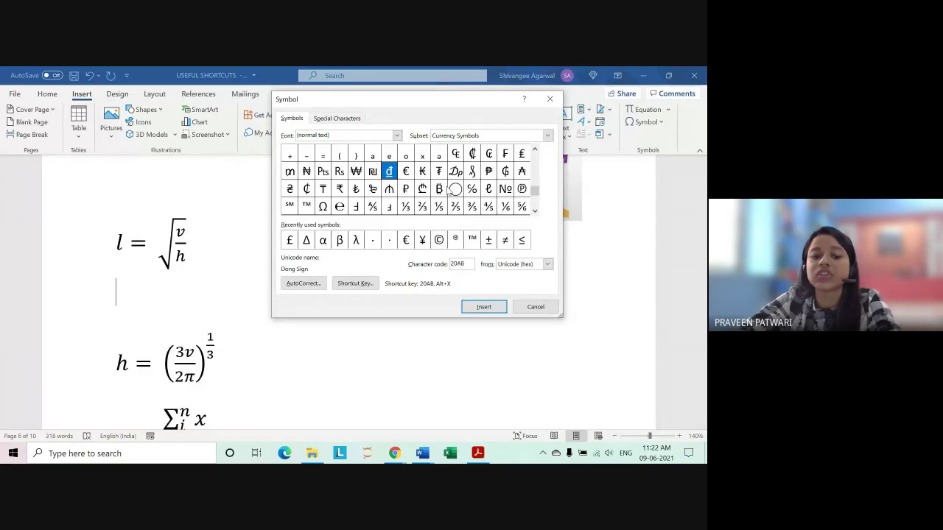
{"action": "key", "text": "Down"}
{"action": "key", "text": "Up"}
{"action": "key", "text": "Up"}
{"action": "key", "text": "Up"}
{"action": "key", "text": "Up"}
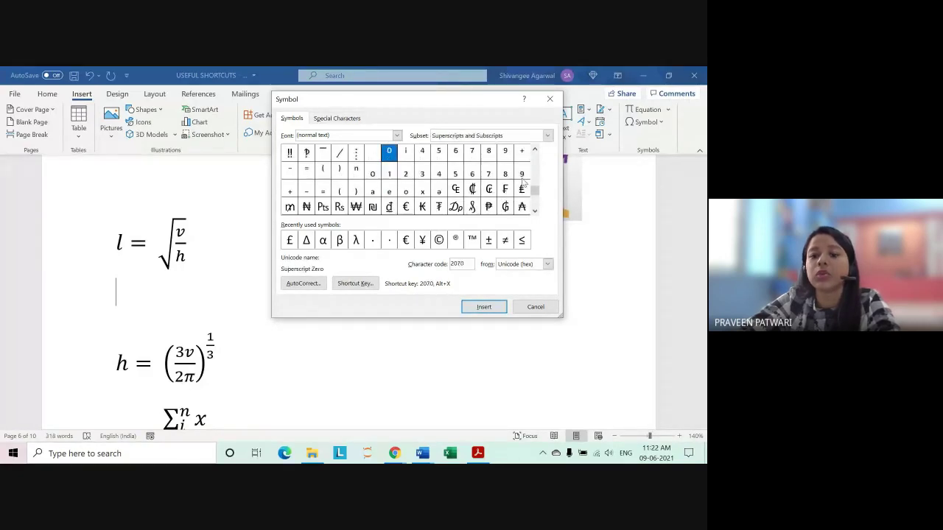
{"action": "key", "text": "Down"}
{"action": "key", "text": "Down"}
{"action": "key", "text": "Down"}
{"action": "key", "text": "Down"}
{"action": "key", "text": "Down"}
{"action": "key", "text": "Down"}
{"action": "key", "text": "Down"}
{"action": "key", "text": "Down"}
{"action": "key", "text": "Down"}
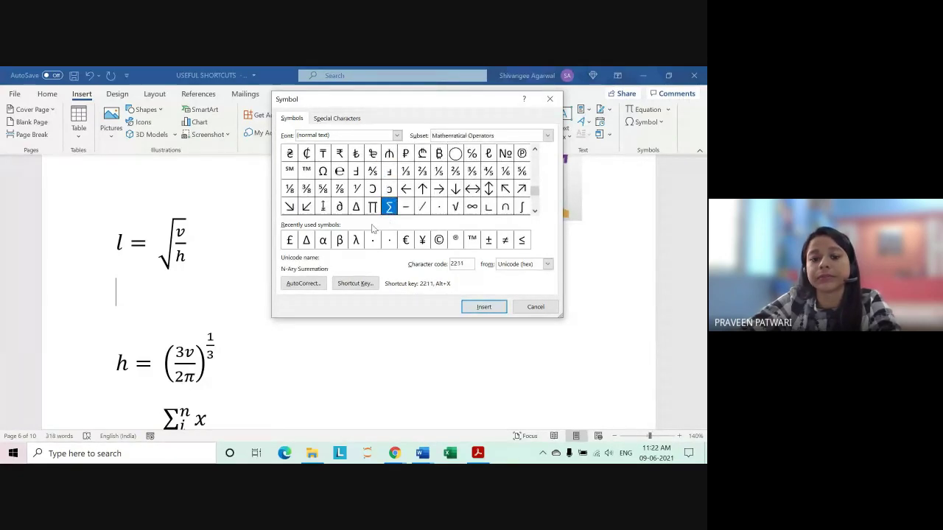
{"action": "key", "text": "Down"}
{"action": "left_click", "coordinate": [535, 307]}
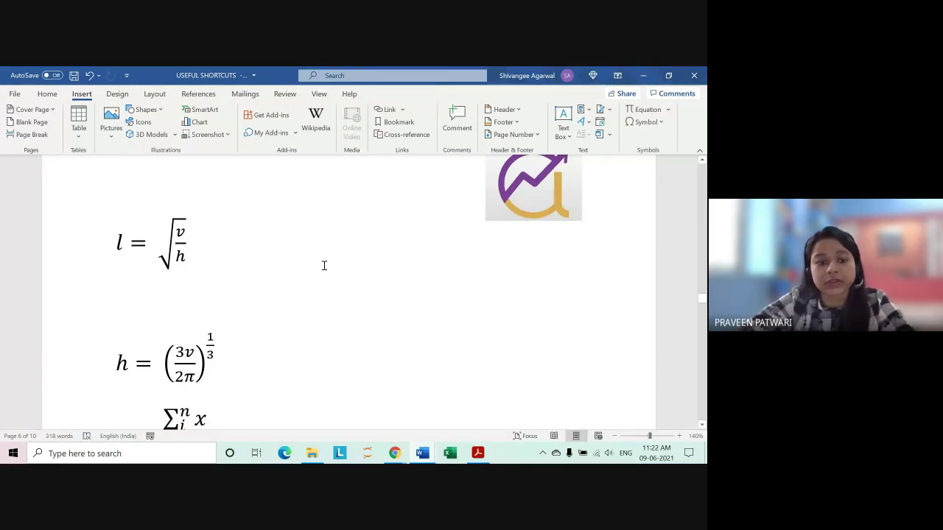
- Reduce the font size on the empty line from 22 to 18 and type a plain x
{"action": "left_click", "coordinate": [46, 95]}
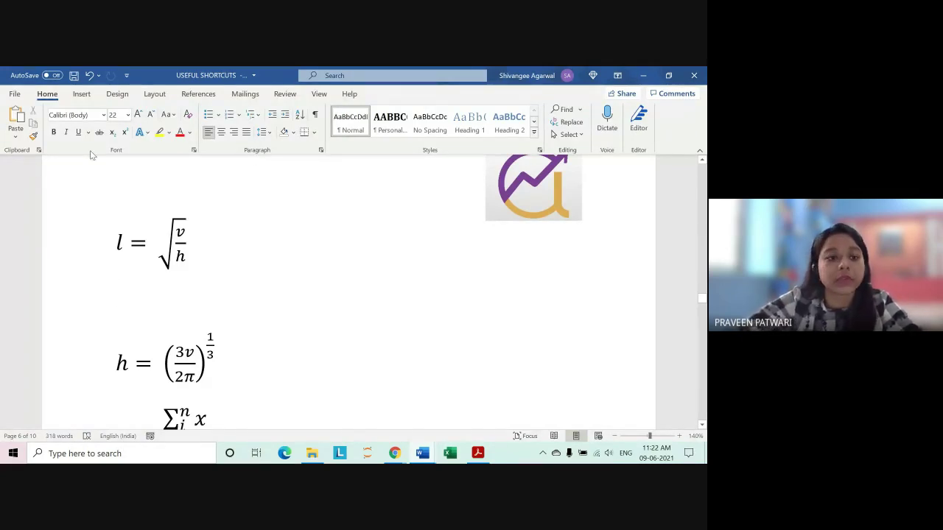
{"action": "left_click", "coordinate": [151, 116]}
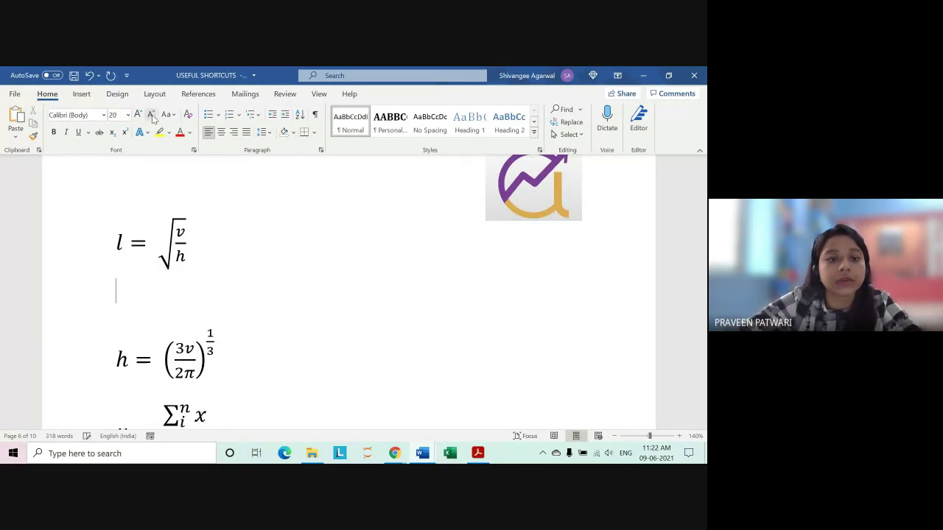
{"action": "left_click", "coordinate": [151, 116]}
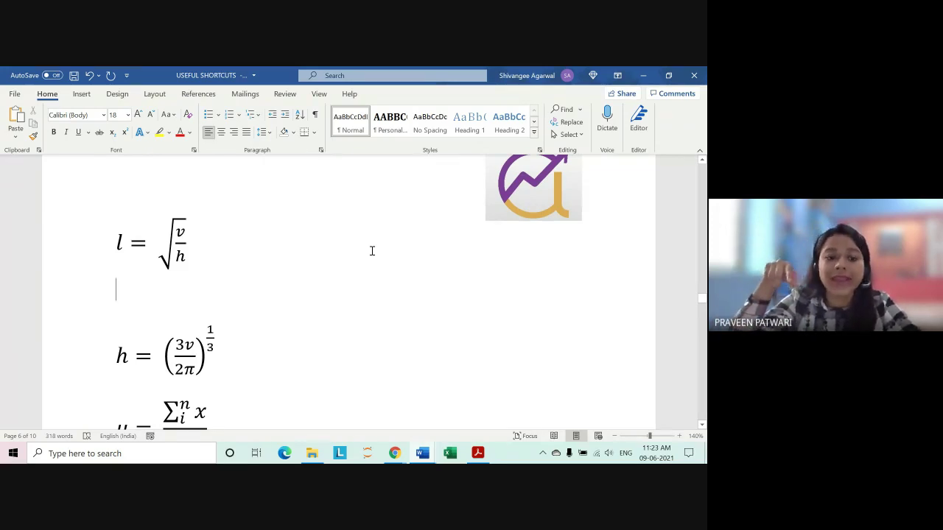
{"action": "type", "text": "x"}
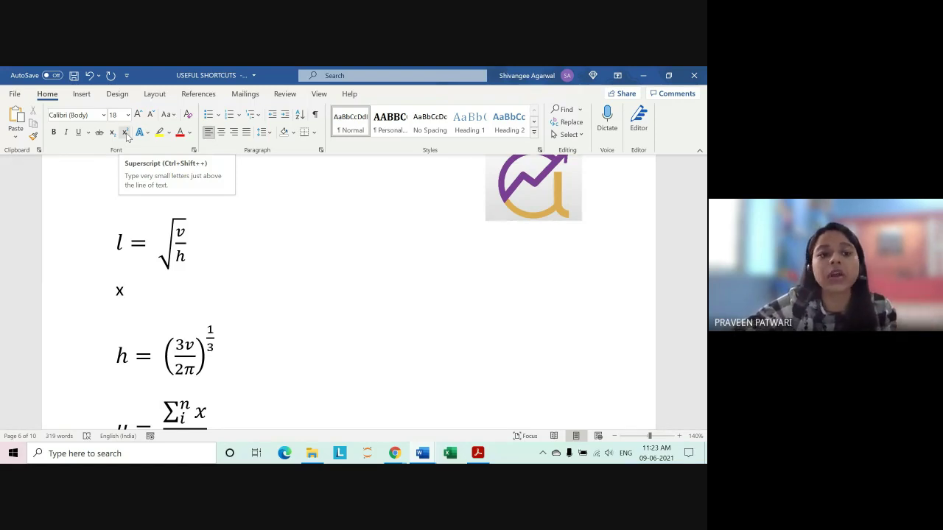
- Type a subscript 2, then x with a superscript 2, and select the X₂ x² line
{"action": "left_click", "coordinate": [112, 134]}
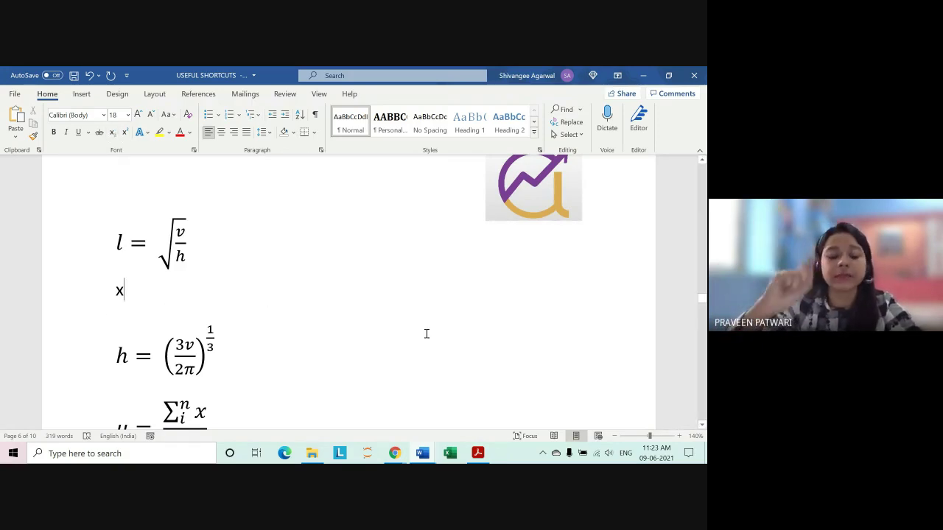
{"action": "key", "text": "ctrl+equal"}
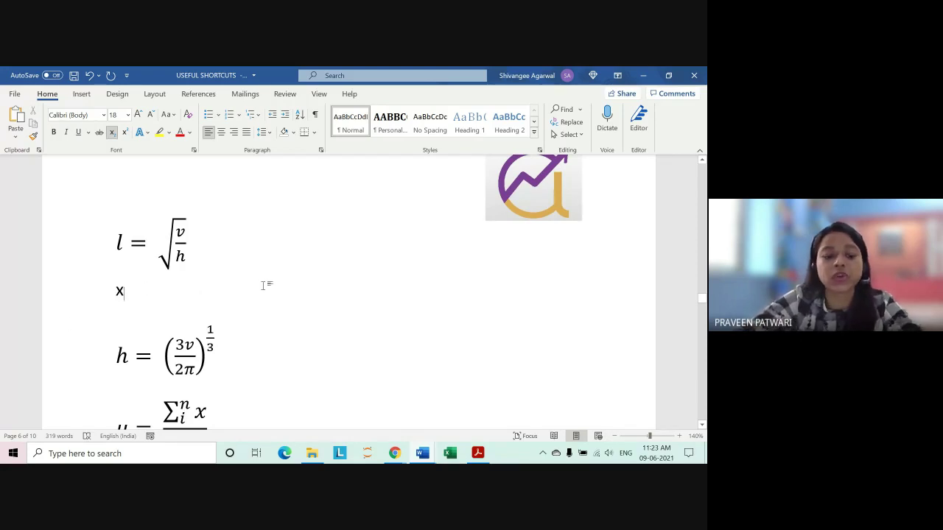
{"action": "type", "text": "2"}
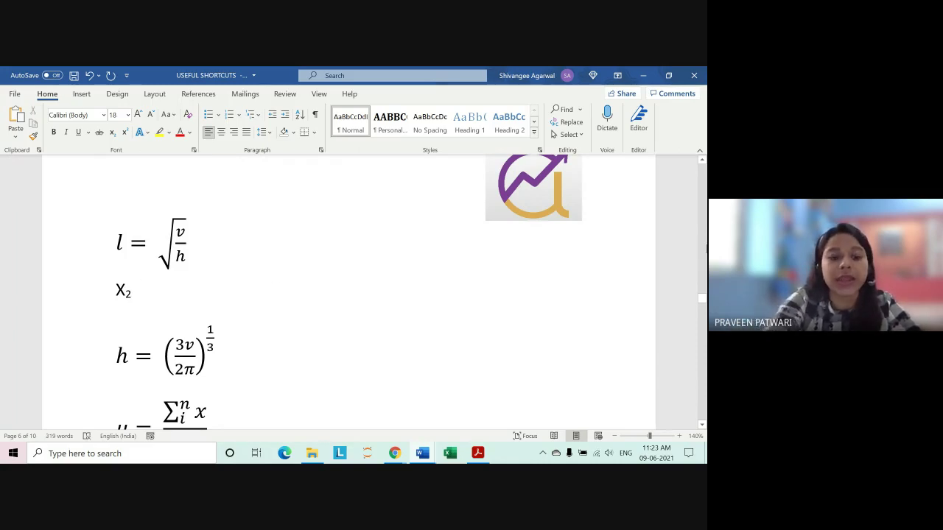
{"action": "type", "text": " x"}
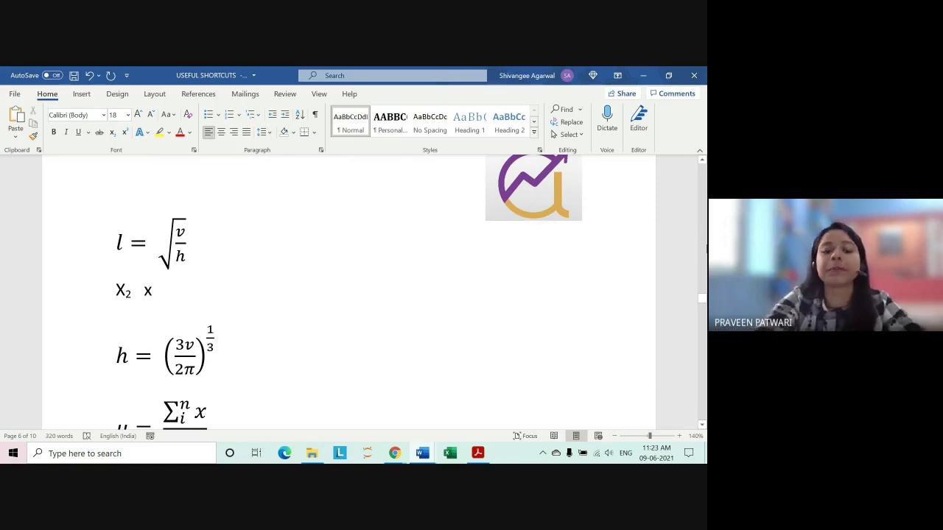
{"action": "key", "text": "ctrl+shift+plus"}
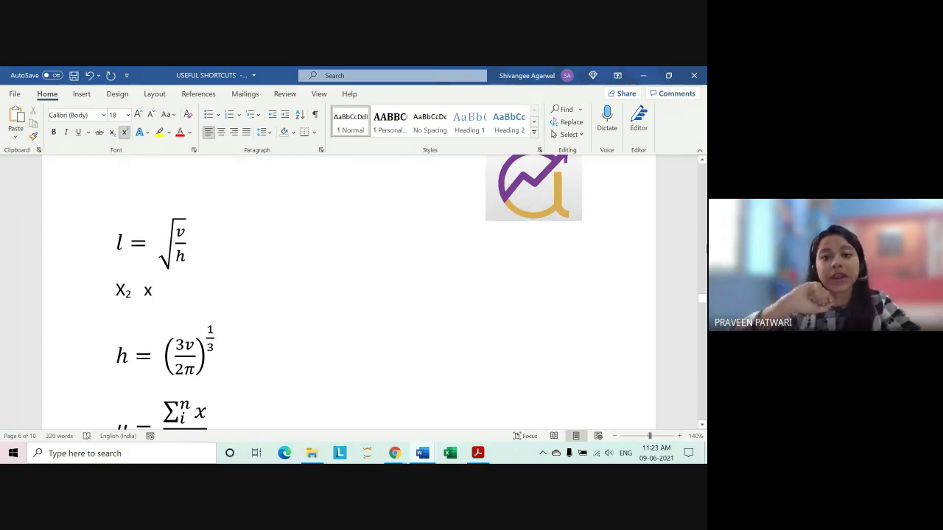
{"action": "type", "text": "2"}
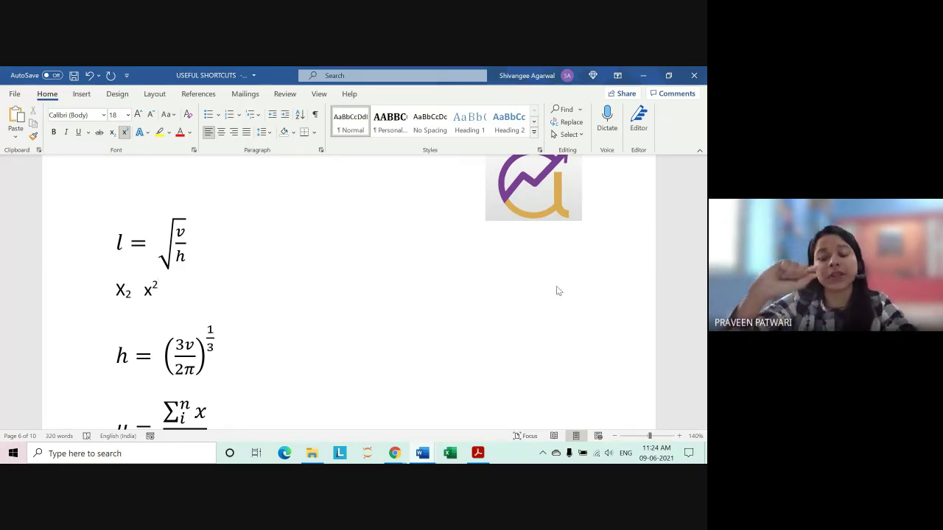
{"action": "key", "text": "ctrl+shift+equal"}
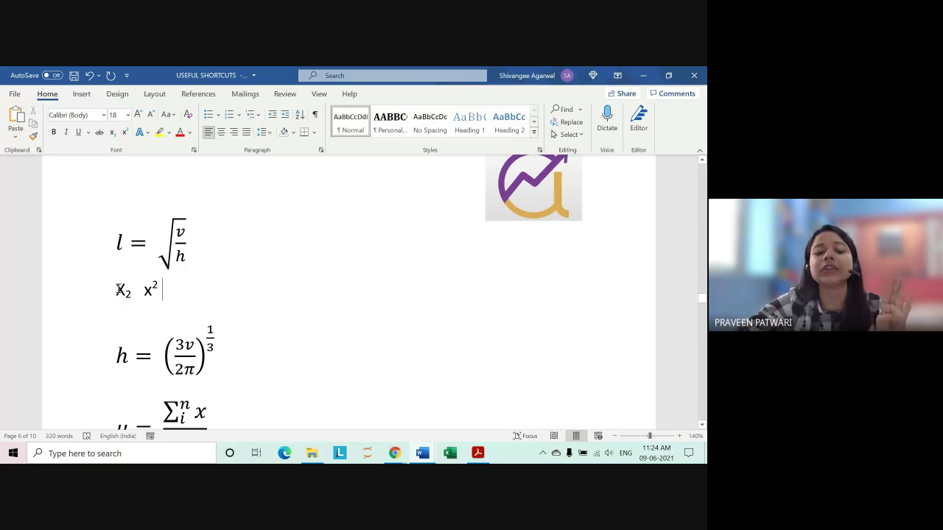
{"action": "left_click", "coordinate": [88, 290]}
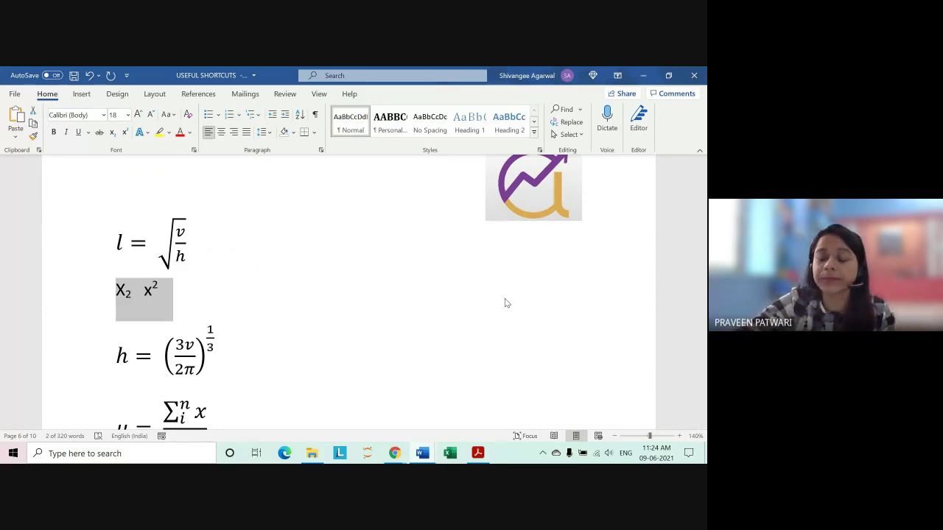
- Delete the X₂ x² line, leave a blank line, and show the Insert tab with Alt+N
{"action": "key", "text": "Delete"}
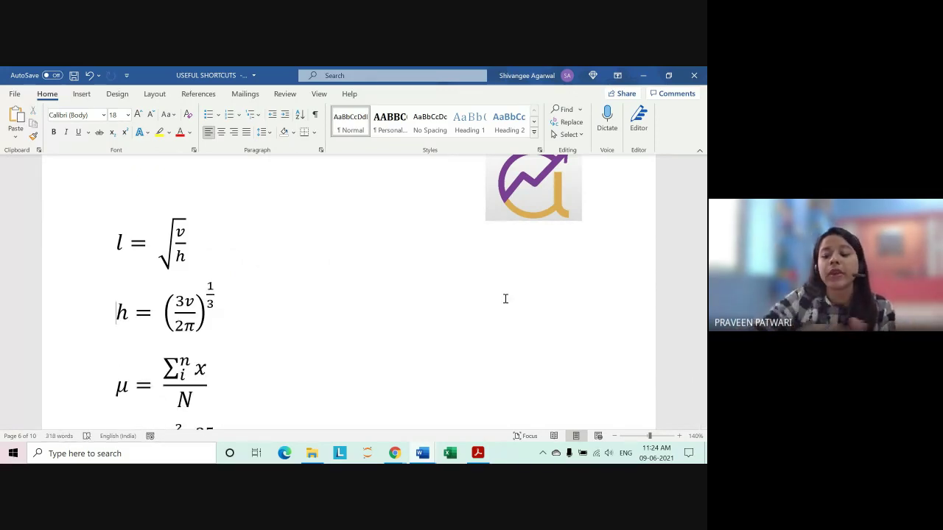
{"action": "key", "text": "Return"}
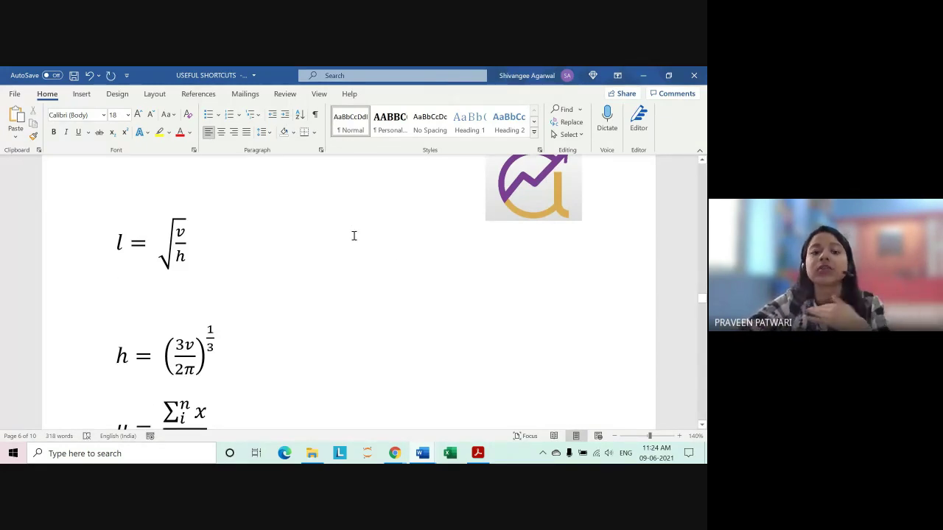
{"action": "key", "text": "alt"}
{"action": "key", "text": "n"}
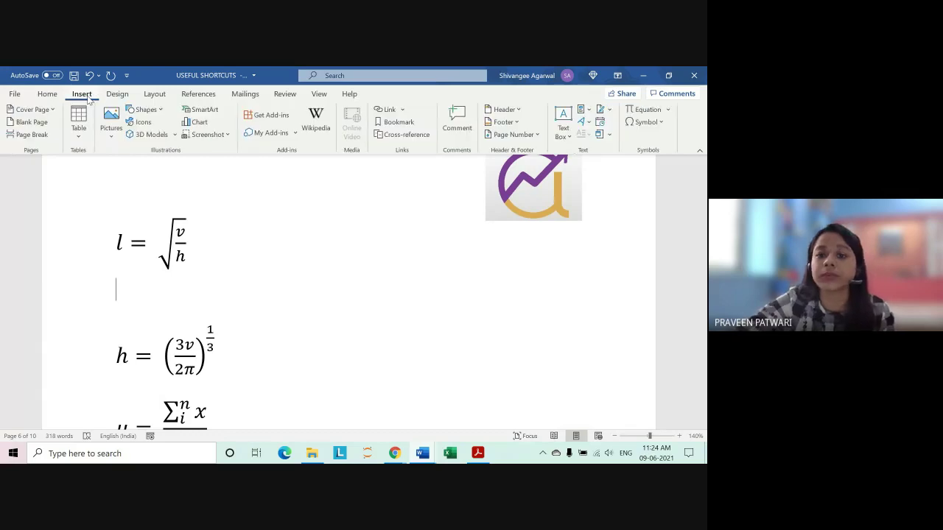
{"action": "mouse_move", "coordinate": [395, 454]}
{"action": "left_click", "coordinate": [339, 402]}
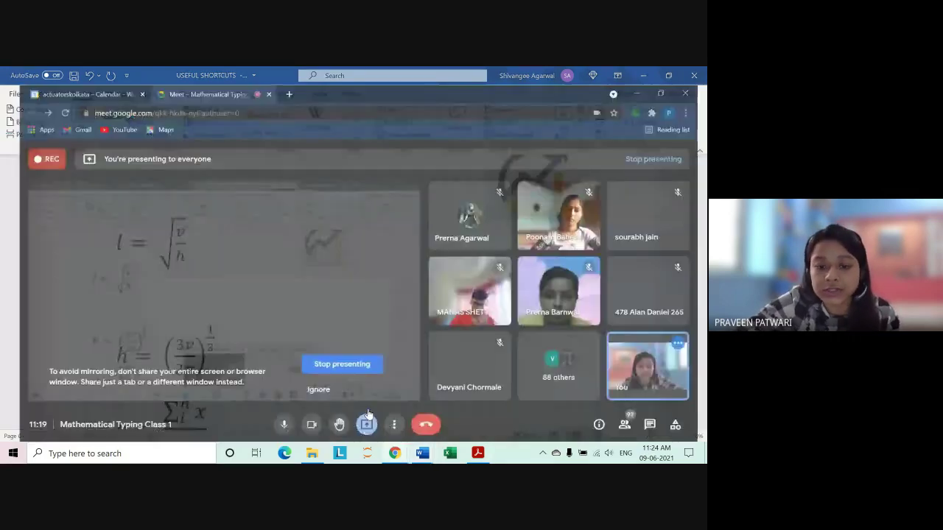
{"action": "left_click", "coordinate": [658, 420]}
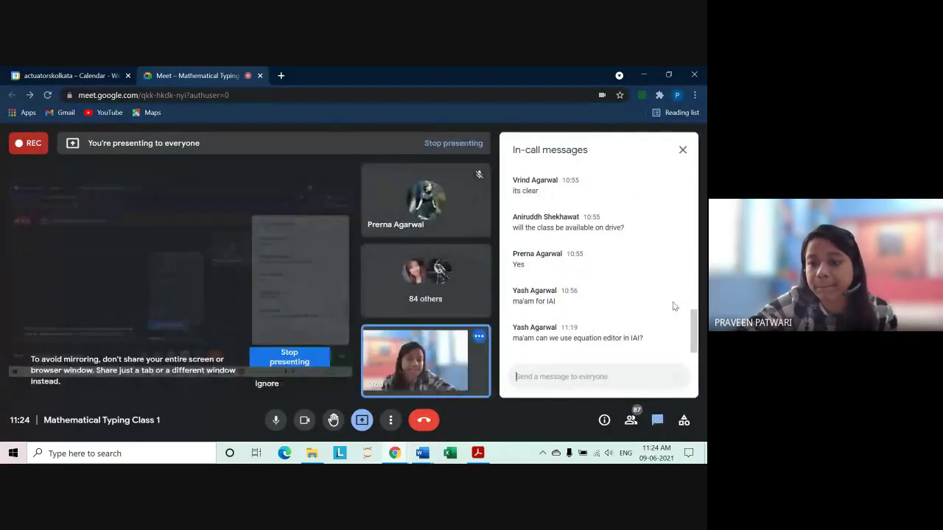
{"action": "left_click", "coordinate": [683, 149]}
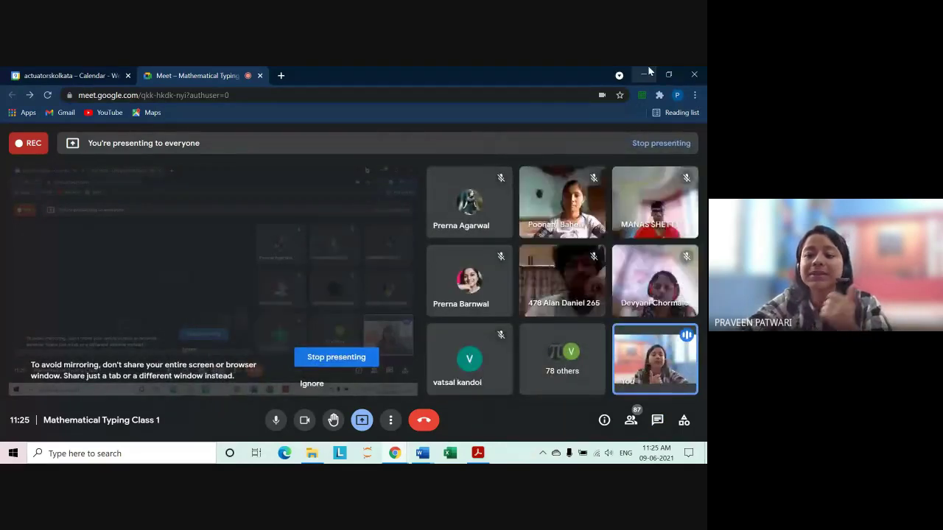
{"action": "key", "text": "alt+Tab"}
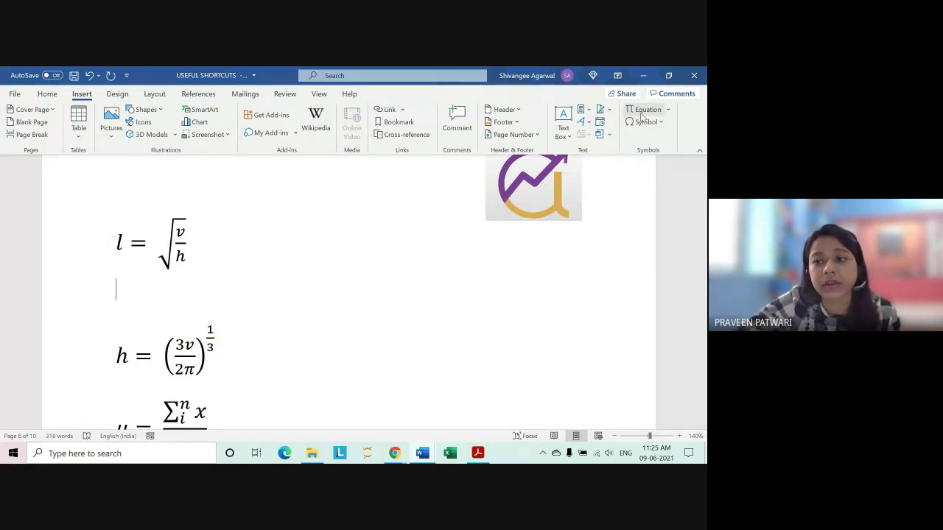
- Browse the built-in equation gallery, then insert a blank equation on the empty line
{"action": "left_click", "coordinate": [667, 109]}
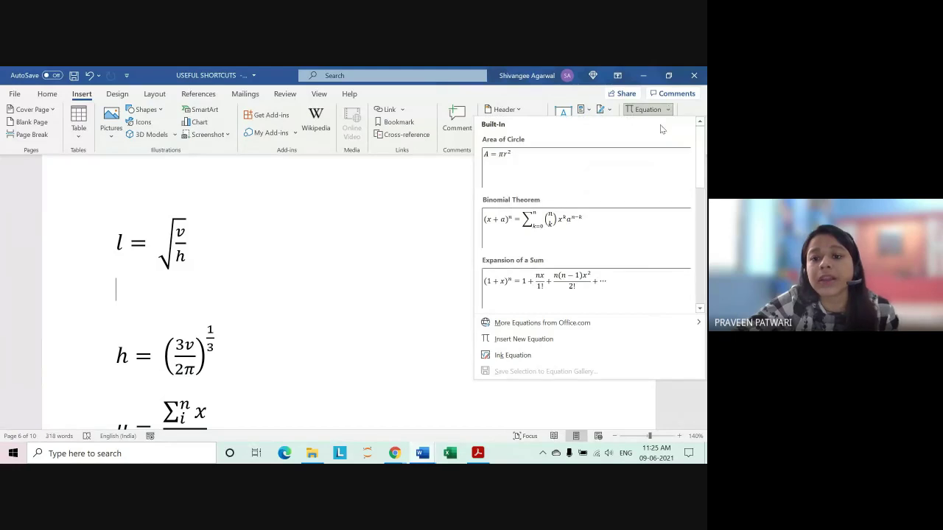
{"action": "scroll", "coordinate": [539, 172], "scroll_direction": "down", "scroll_amount": 5}
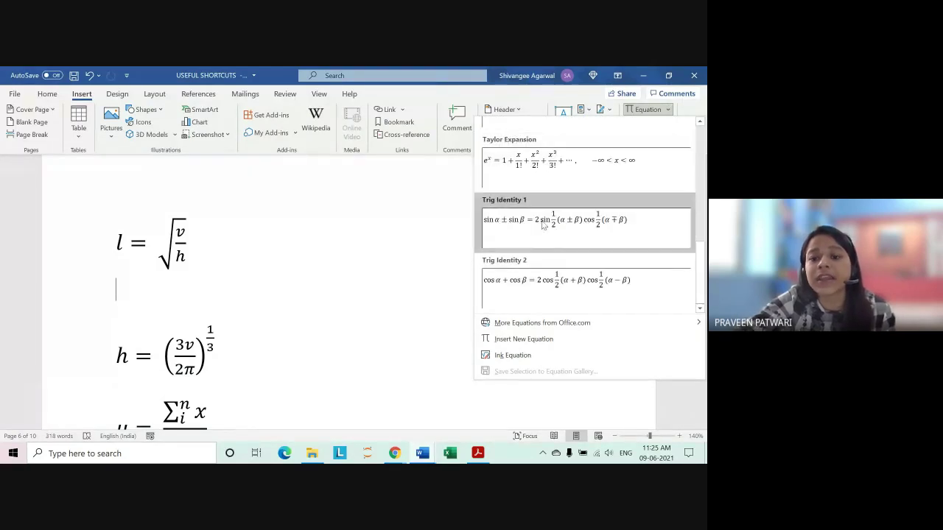
{"action": "scroll", "coordinate": [524, 280], "scroll_direction": "up", "scroll_amount": 5}
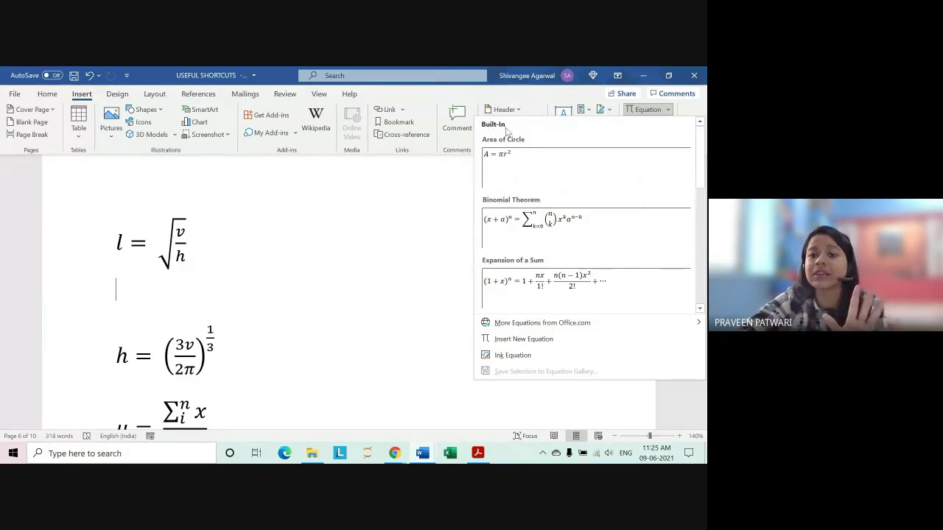
{"action": "scroll", "coordinate": [549, 215], "scroll_direction": "down", "scroll_amount": 5}
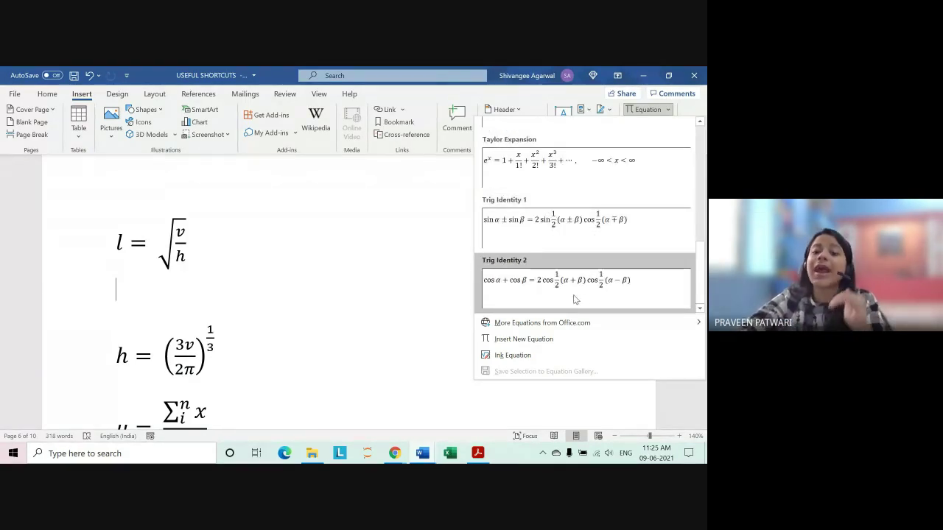
{"action": "scroll", "coordinate": [559, 243], "scroll_direction": "up", "scroll_amount": 5}
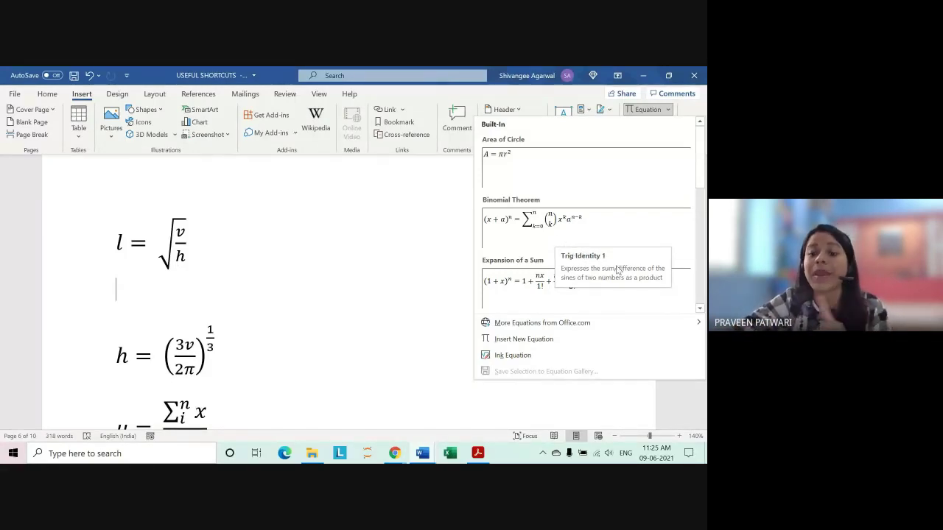
{"action": "scroll", "coordinate": [597, 220], "scroll_direction": "down", "scroll_amount": 5}
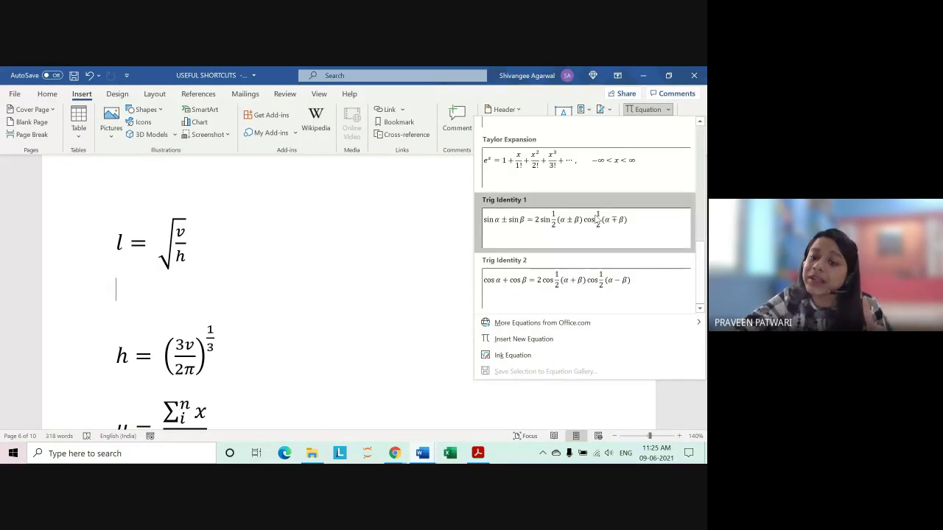
{"action": "scroll", "coordinate": [560, 221], "scroll_direction": "up", "scroll_amount": 5}
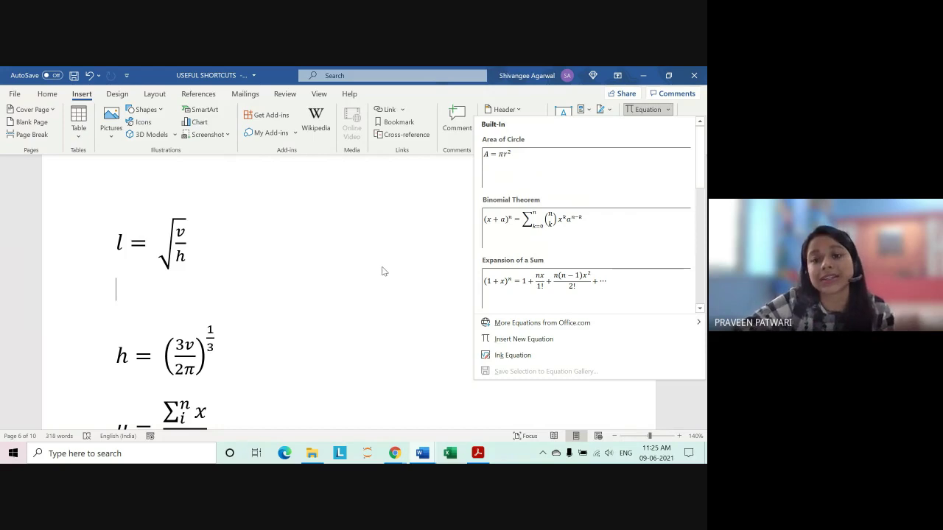
{"action": "left_click", "coordinate": [281, 266]}
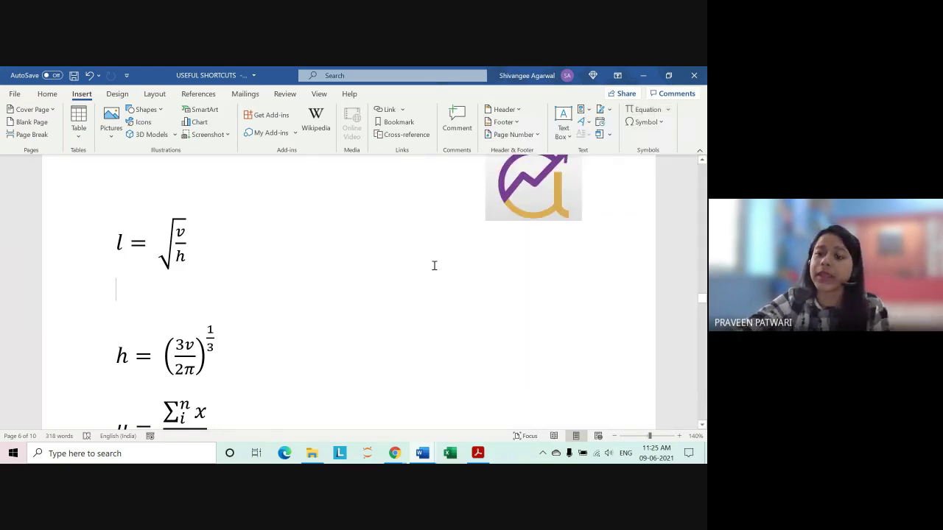
{"action": "left_click", "coordinate": [638, 110]}
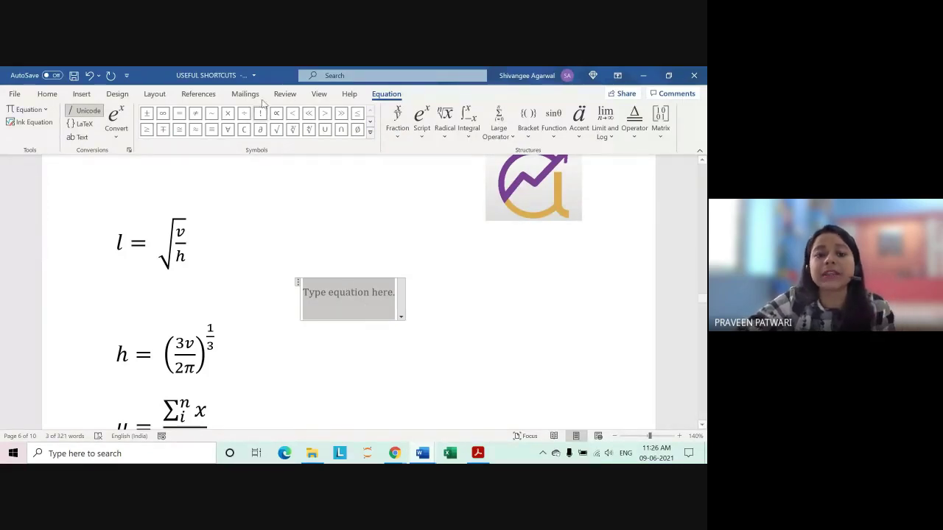
{"action": "left_click", "coordinate": [370, 134]}
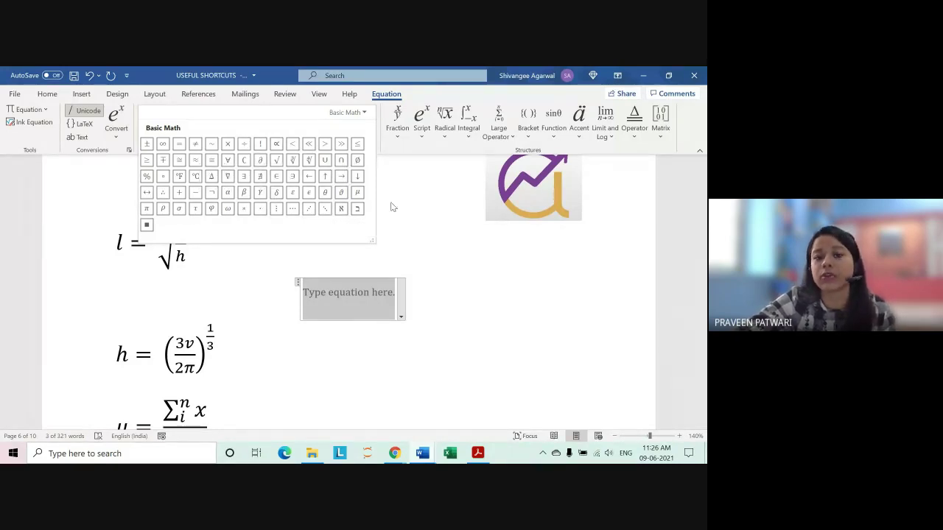
{"action": "left_click", "coordinate": [424, 190]}
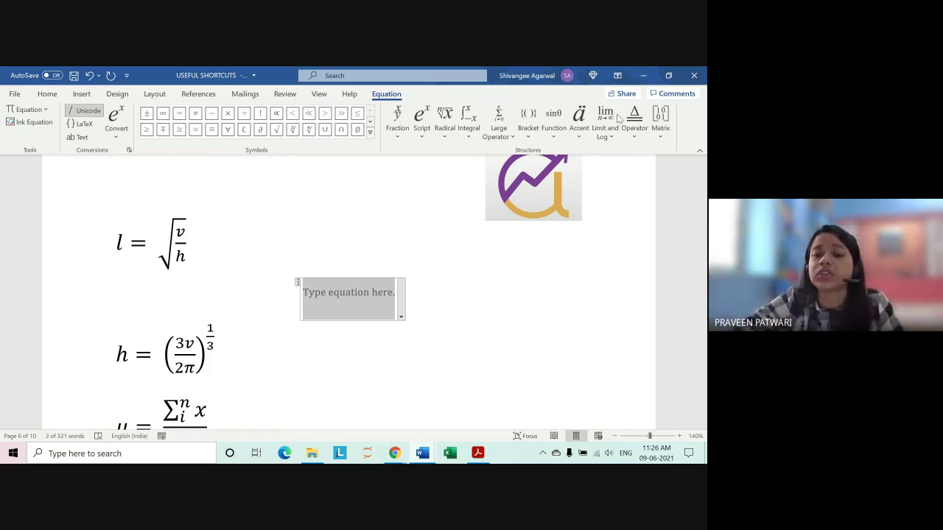
{"action": "left_click", "coordinate": [391, 138]}
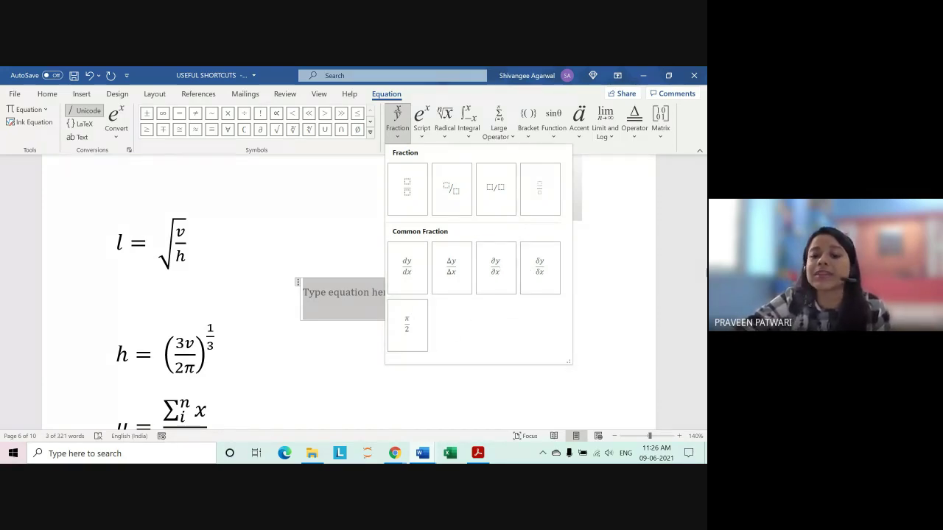
{"action": "left_click", "coordinate": [579, 199]}
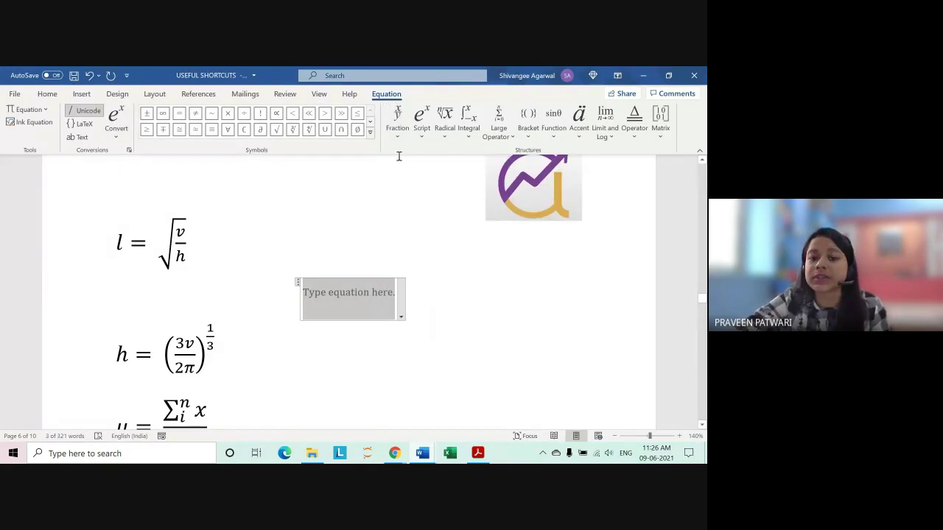
{"action": "left_click", "coordinate": [398, 120]}
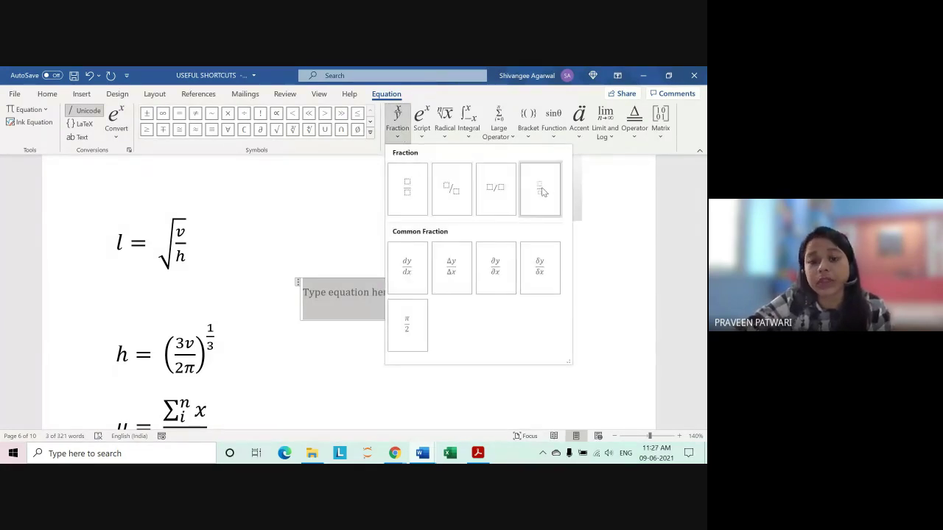
{"action": "key", "text": "Escape"}
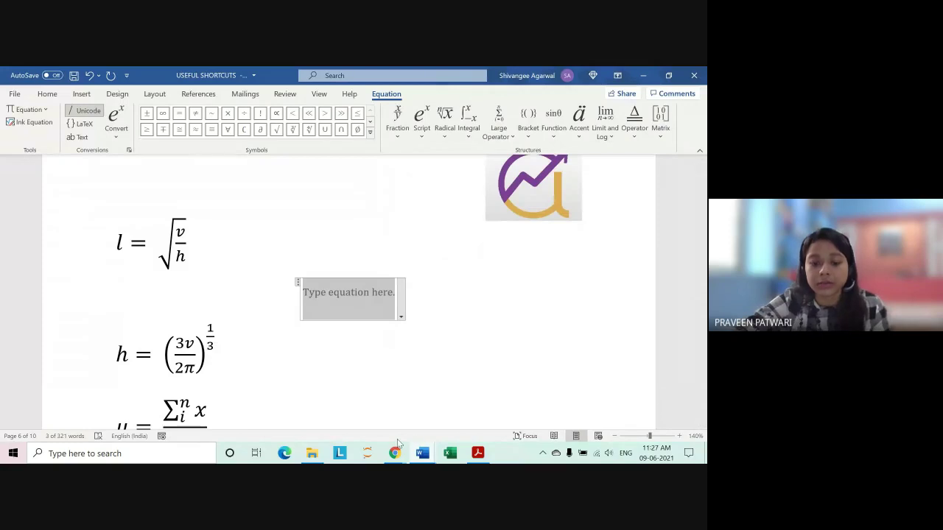
{"action": "mouse_move", "coordinate": [396, 449]}
{"action": "left_click", "coordinate": [383, 404]}
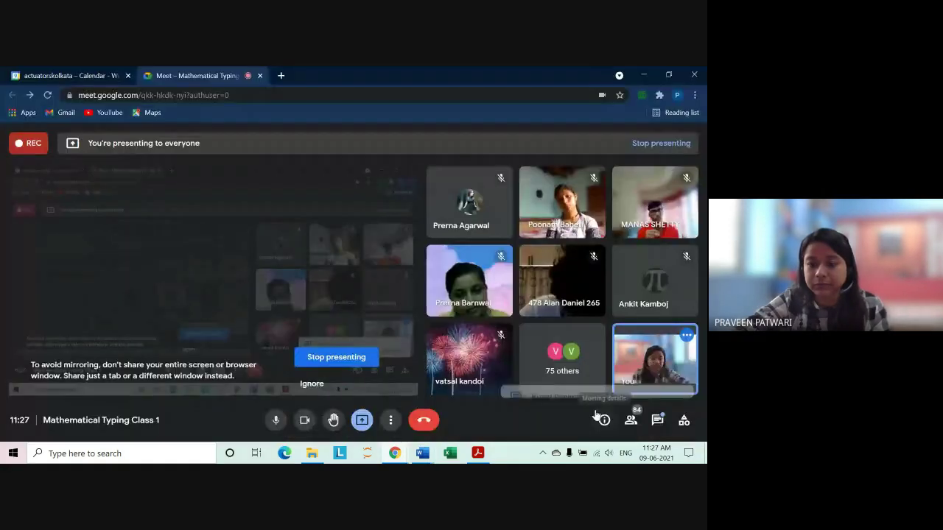
{"action": "left_click", "coordinate": [657, 420]}
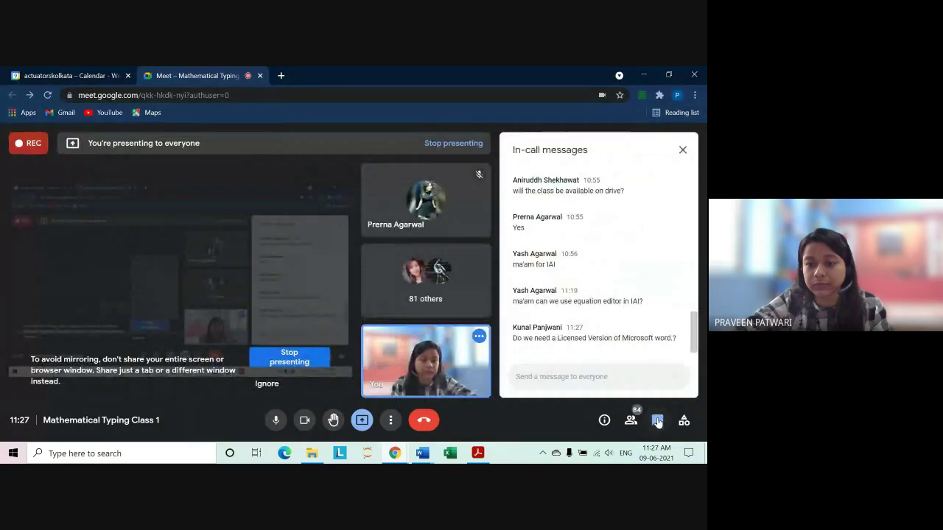
{"action": "left_click", "coordinate": [681, 149]}
{"action": "key", "text": "alt+Tab"}
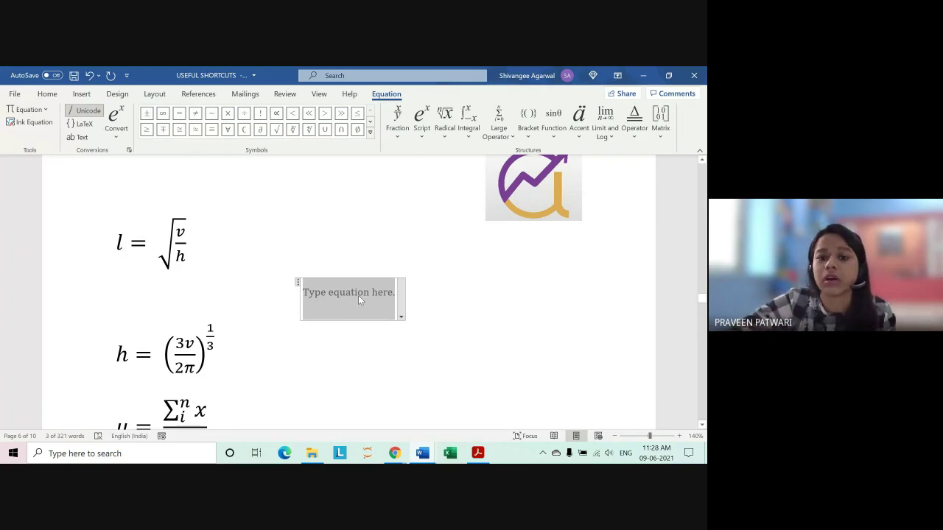
{"action": "left_click", "coordinate": [419, 133]}
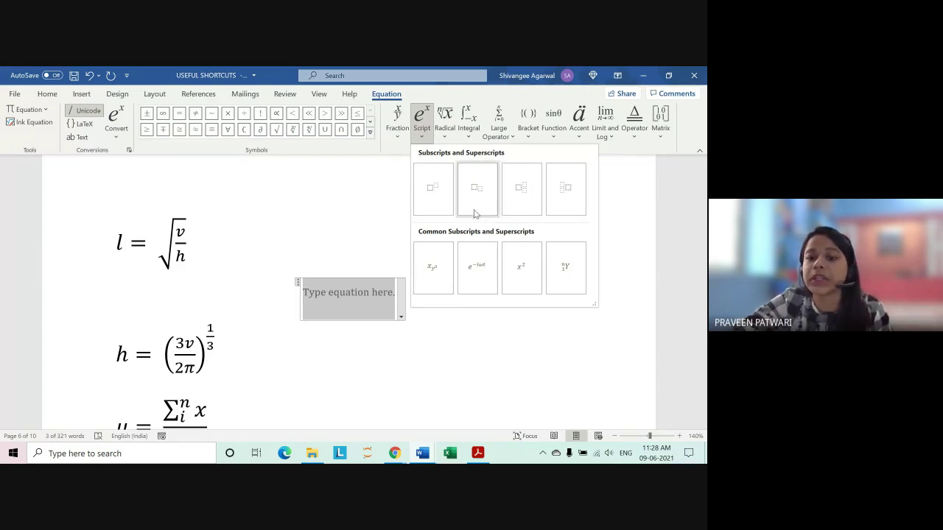
{"action": "left_click", "coordinate": [447, 123]}
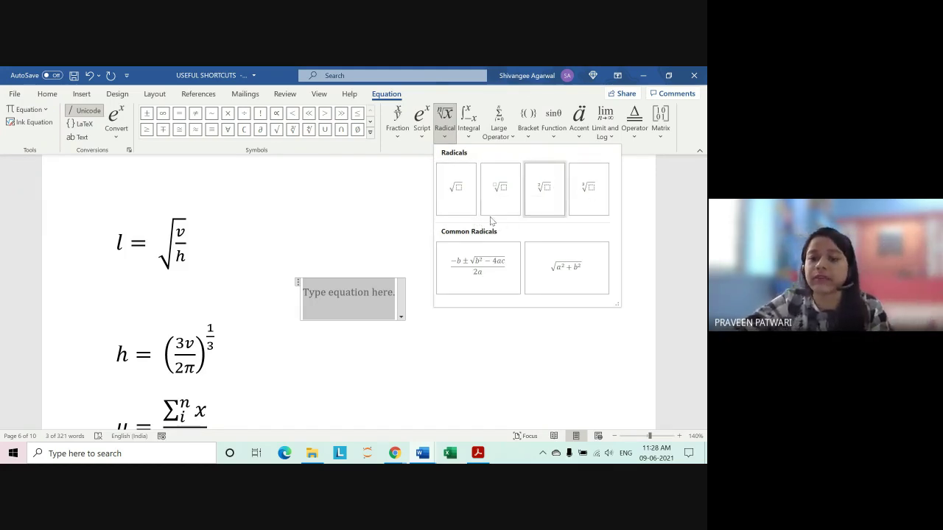
{"action": "left_click", "coordinate": [472, 132]}
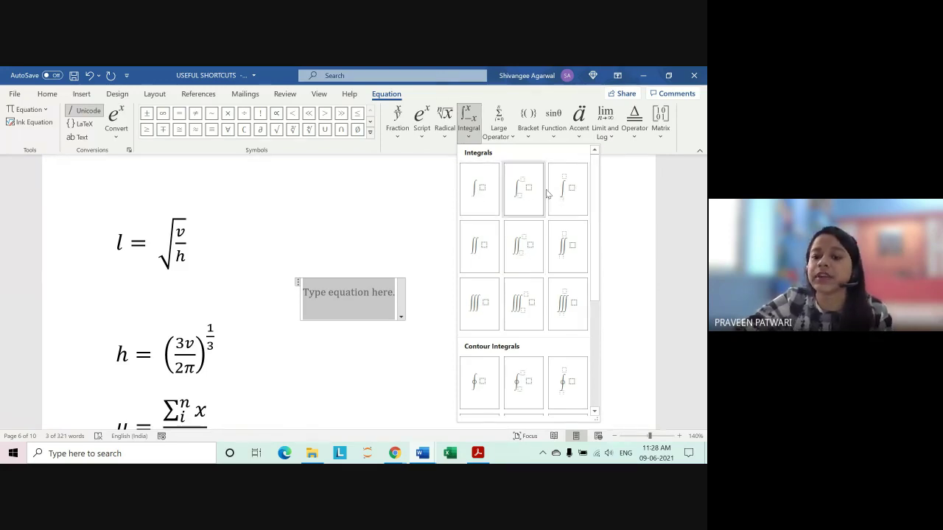
{"action": "left_click", "coordinate": [500, 127]}
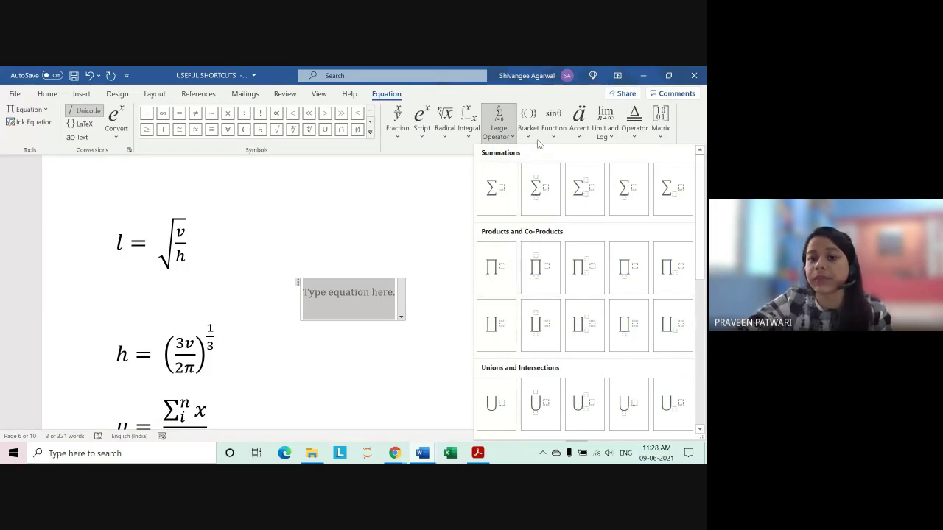
{"action": "left_click", "coordinate": [529, 127]}
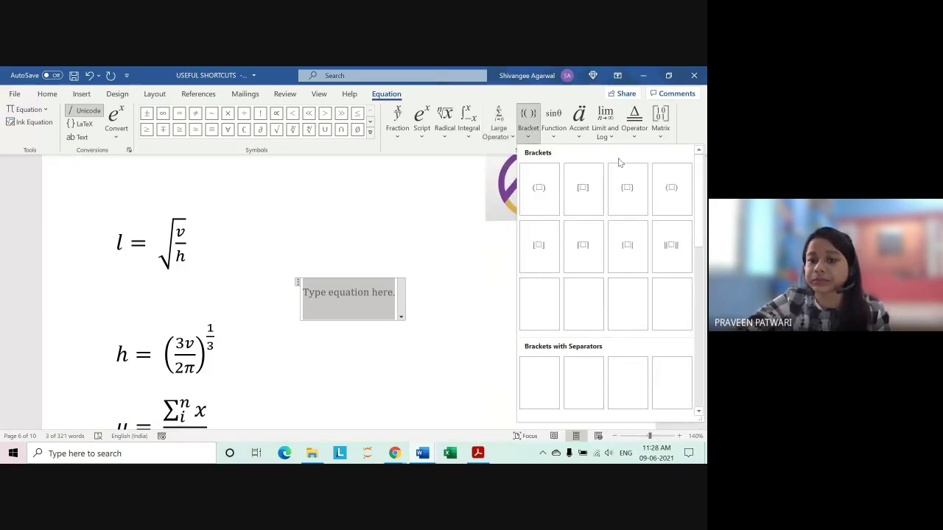
{"action": "left_click", "coordinate": [553, 125]}
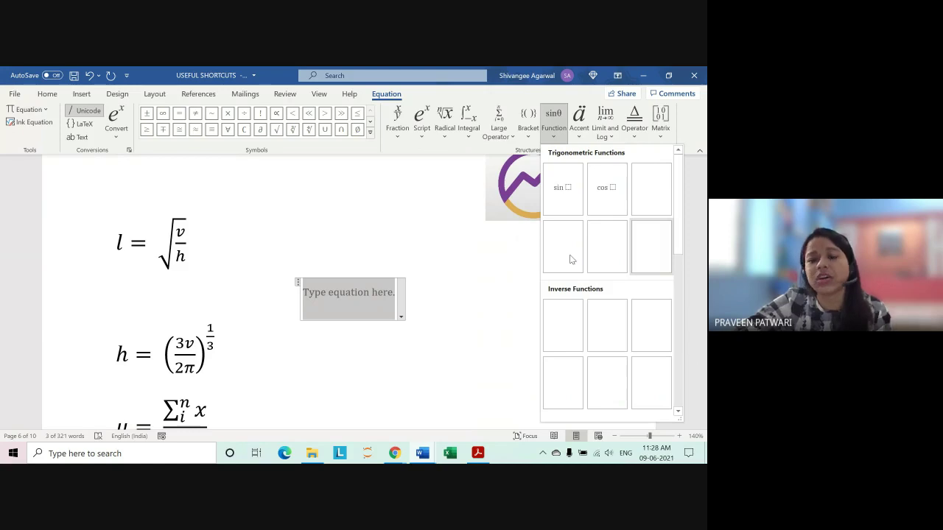
{"action": "left_click", "coordinate": [579, 127]}
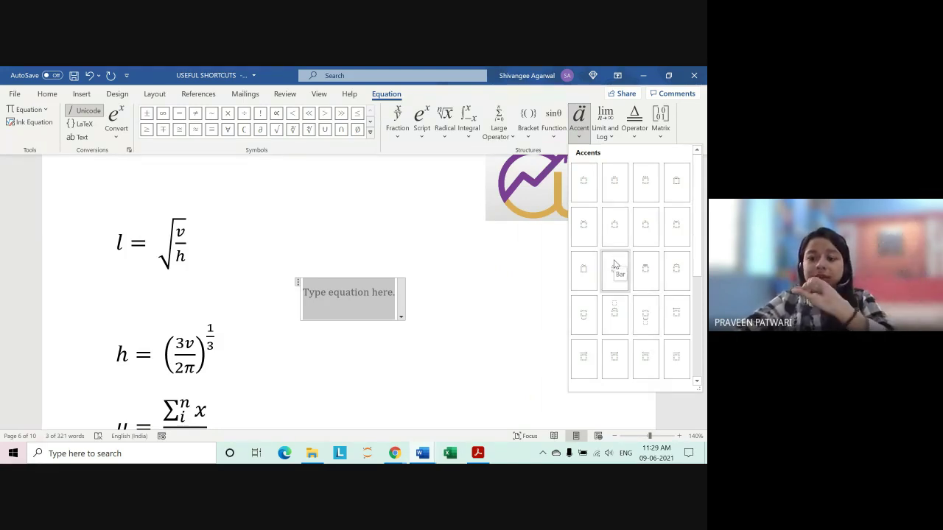
{"action": "left_click", "coordinate": [605, 124]}
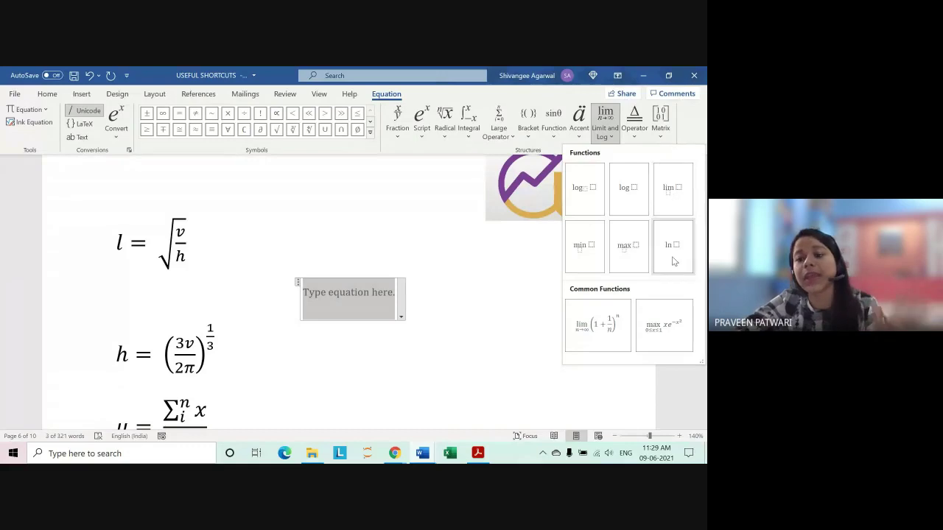
{"action": "left_click", "coordinate": [633, 133]}
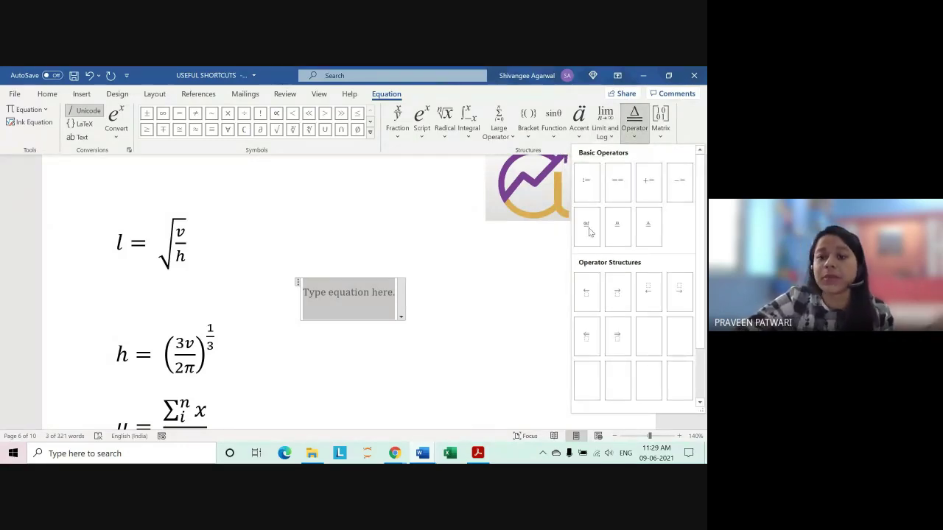
{"action": "left_click", "coordinate": [660, 121]}
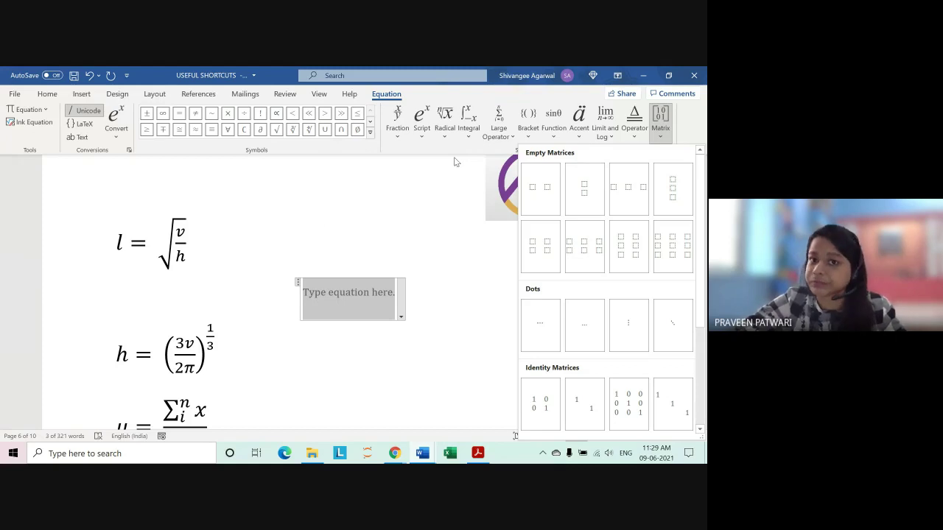
{"action": "left_click", "coordinate": [358, 291]}
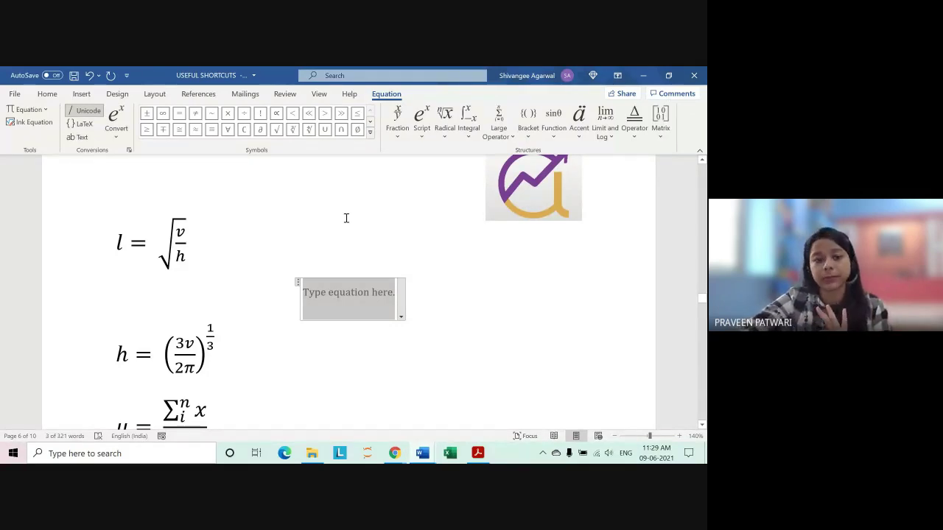
- Build l = √(v/h) in the placeholder using a square root over a stacked fraction
{"action": "scroll", "coordinate": [346, 219], "scroll_direction": "down", "scroll_amount": 1}
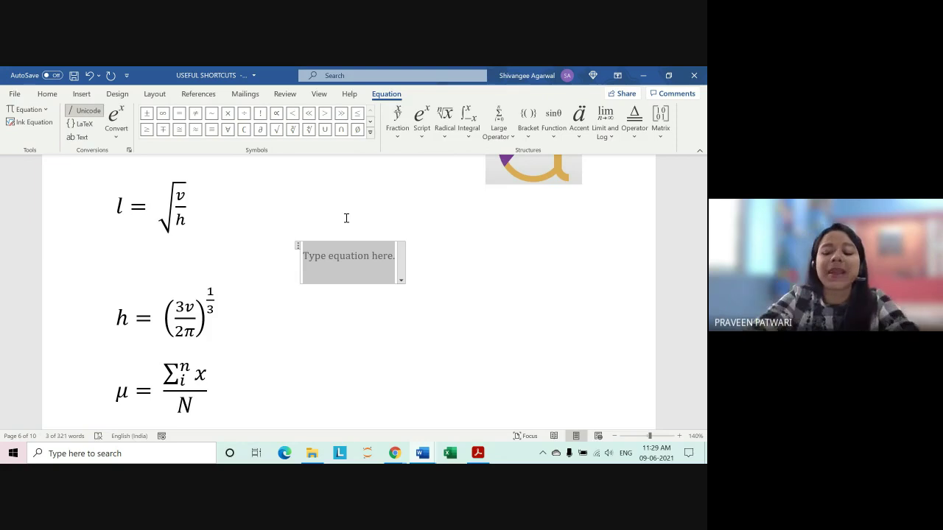
{"action": "type", "text": "l "}
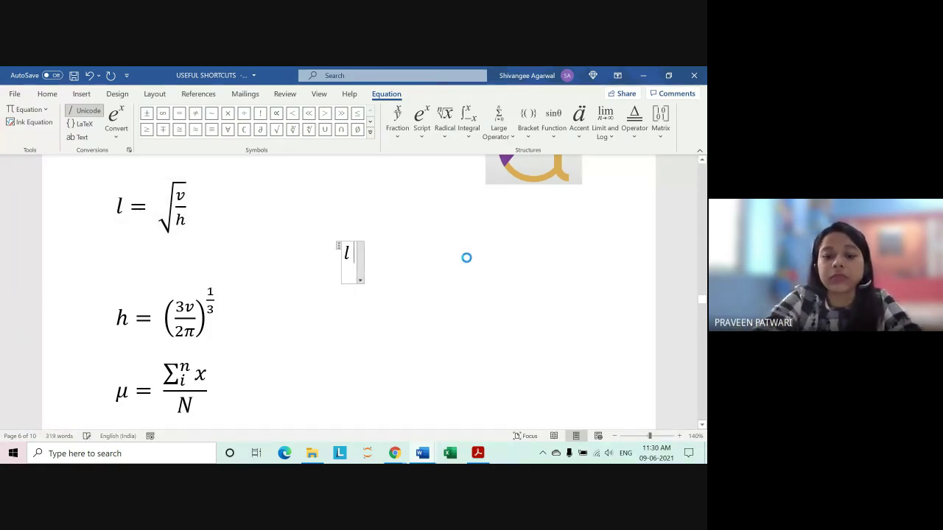
{"action": "type", "text": "="}
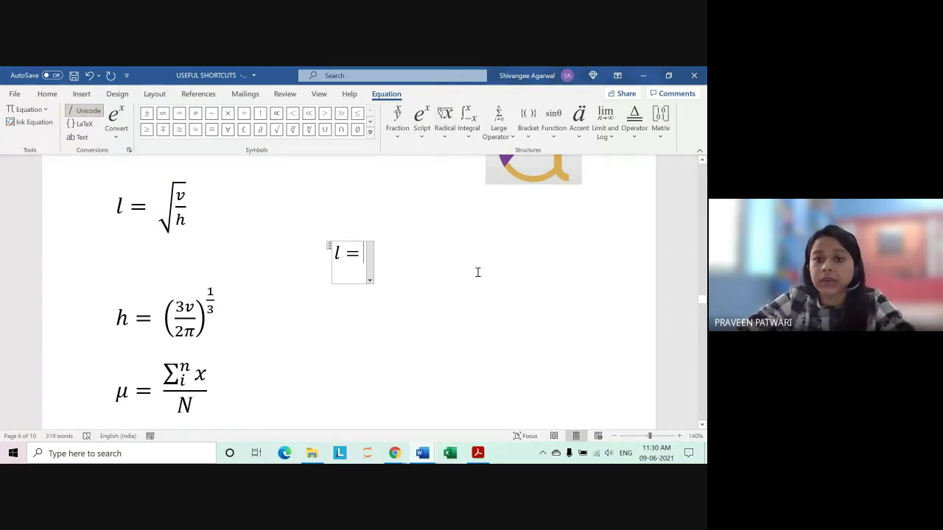
{"action": "left_click", "coordinate": [442, 125]}
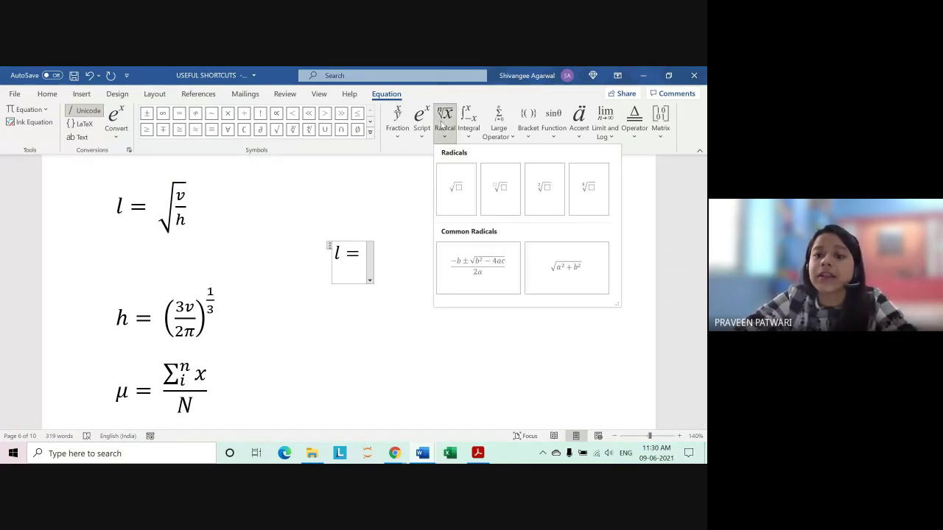
{"action": "left_click", "coordinate": [459, 189]}
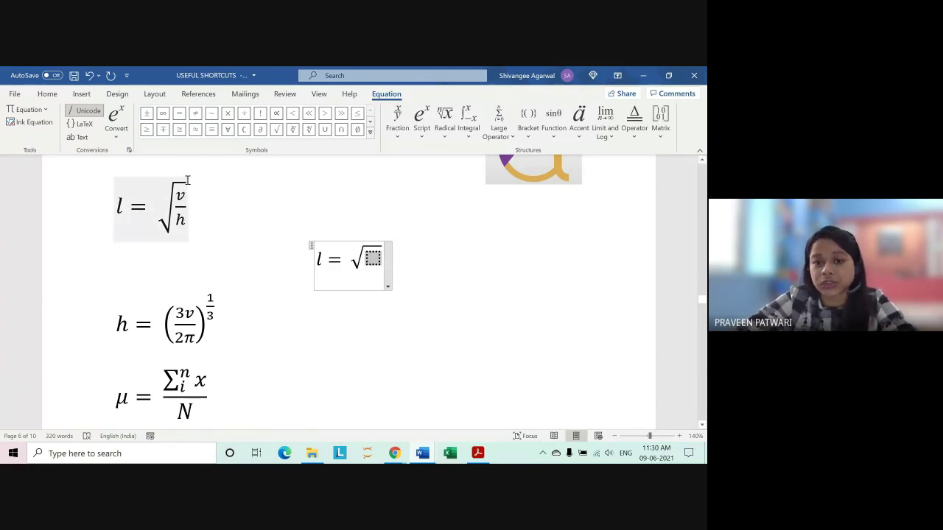
{"action": "left_click", "coordinate": [397, 123]}
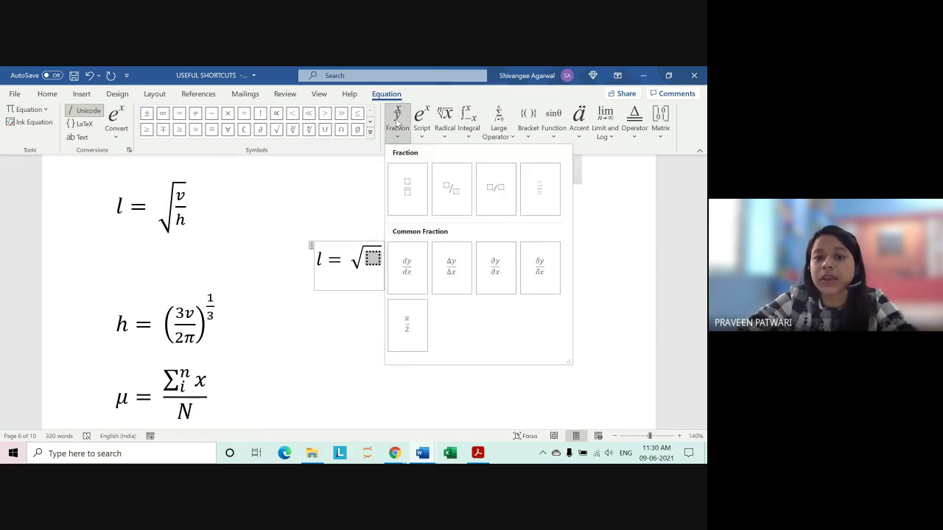
{"action": "left_click", "coordinate": [404, 188]}
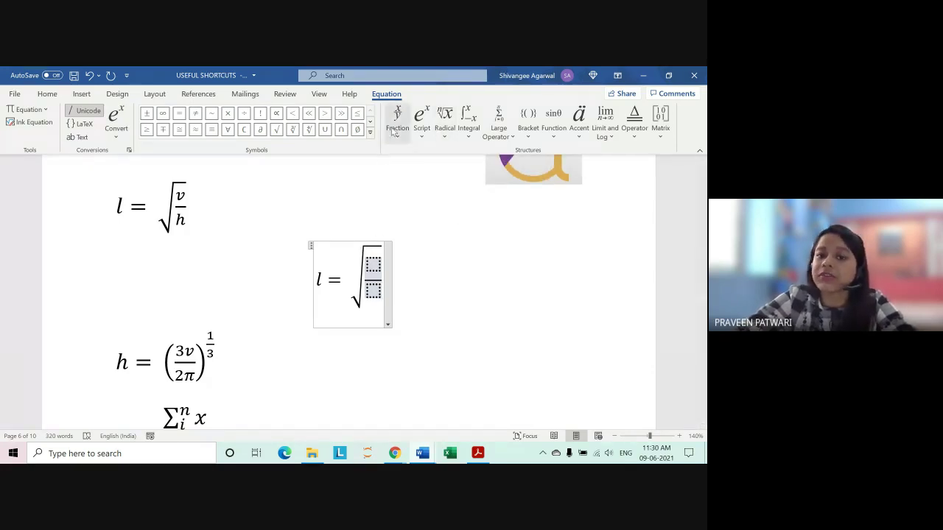
{"action": "left_click", "coordinate": [374, 266]}
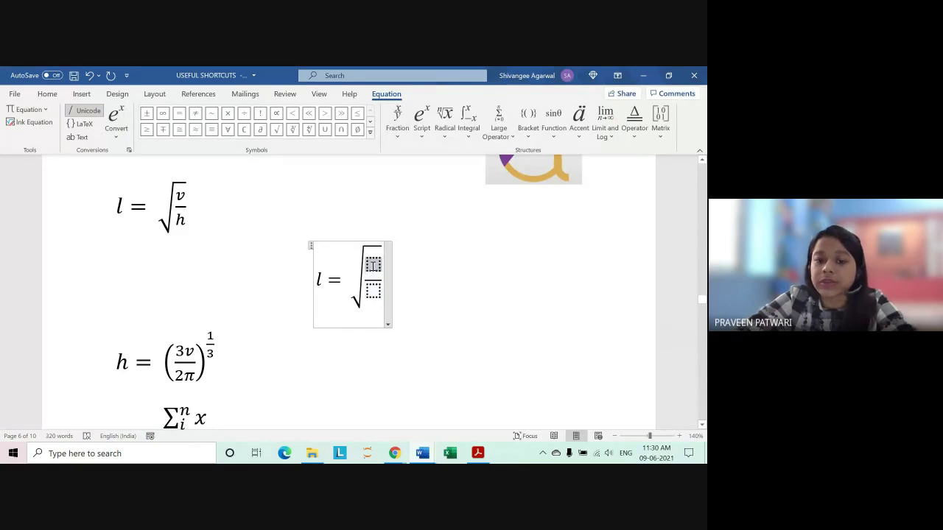
{"action": "type", "text": "v/"}
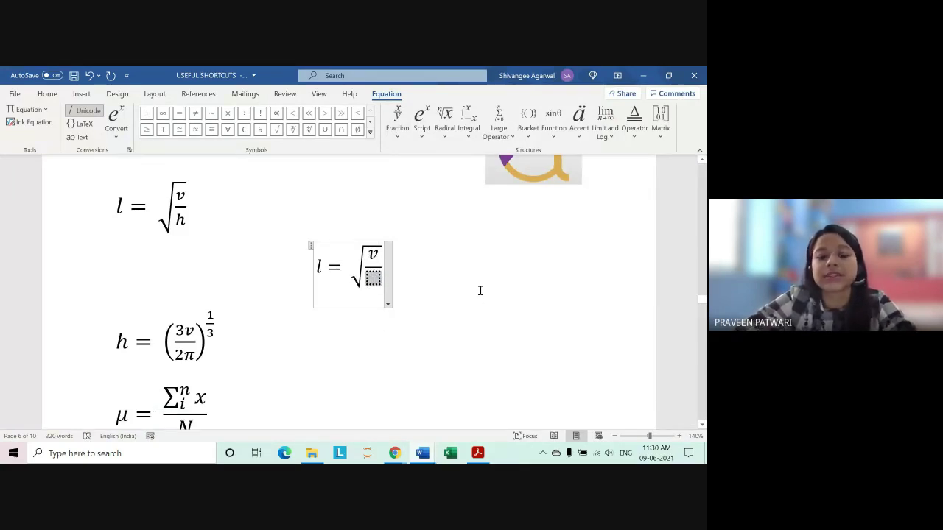
{"action": "type", "text": "h"}
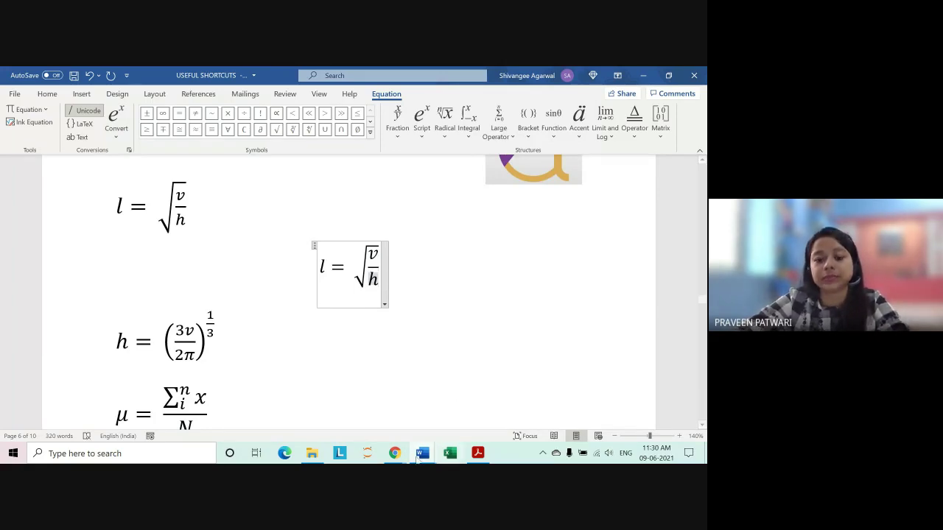
- Check the video call's chat messages, then minimize the call and return to Word
{"action": "left_click", "coordinate": [396, 455]}
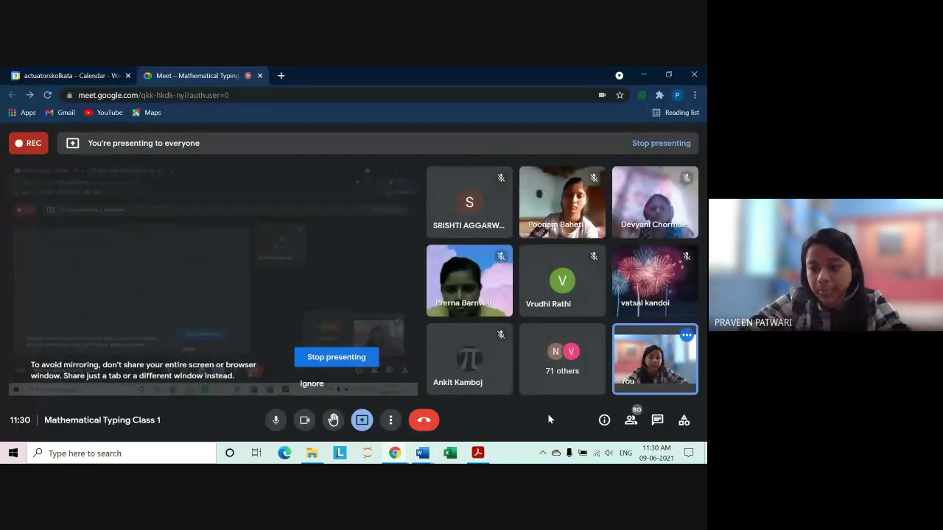
{"action": "left_click", "coordinate": [657, 421]}
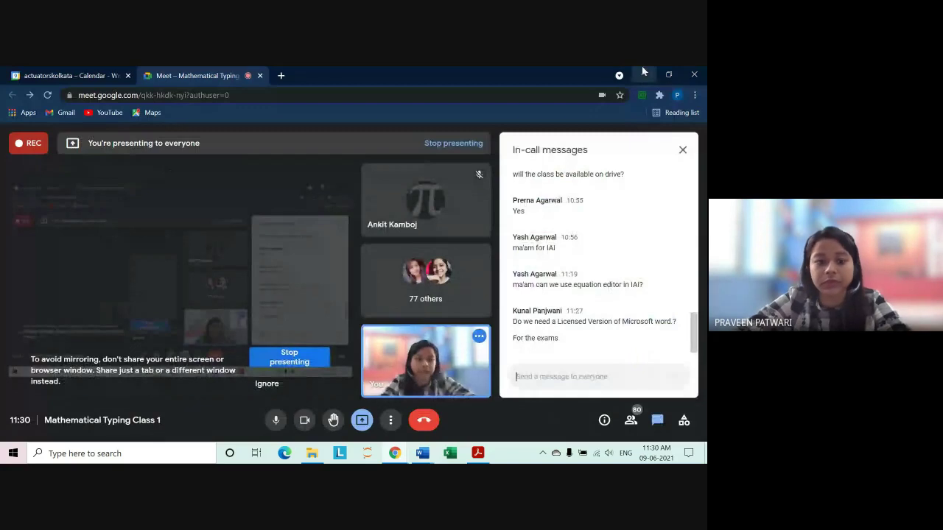
{"action": "left_click", "coordinate": [644, 73]}
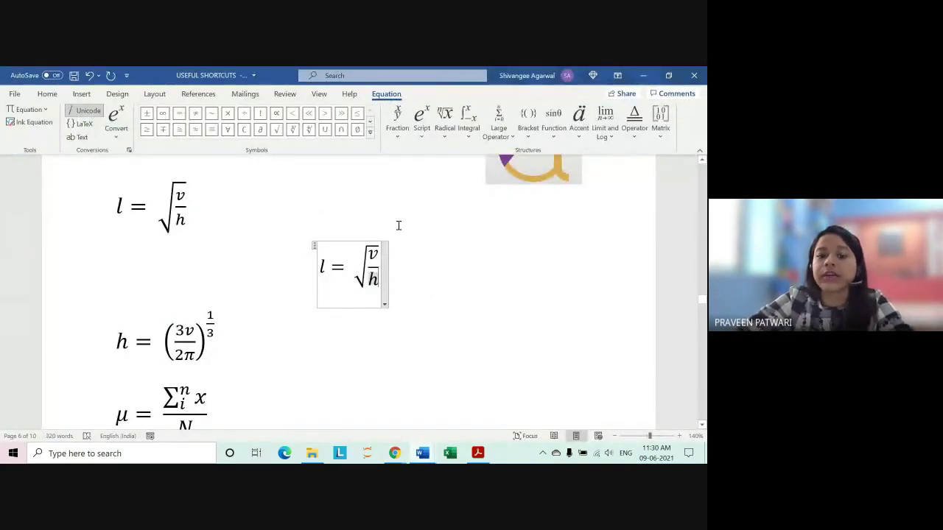
{"action": "left_click", "coordinate": [432, 261]}
{"action": "left_click", "coordinate": [379, 265]}
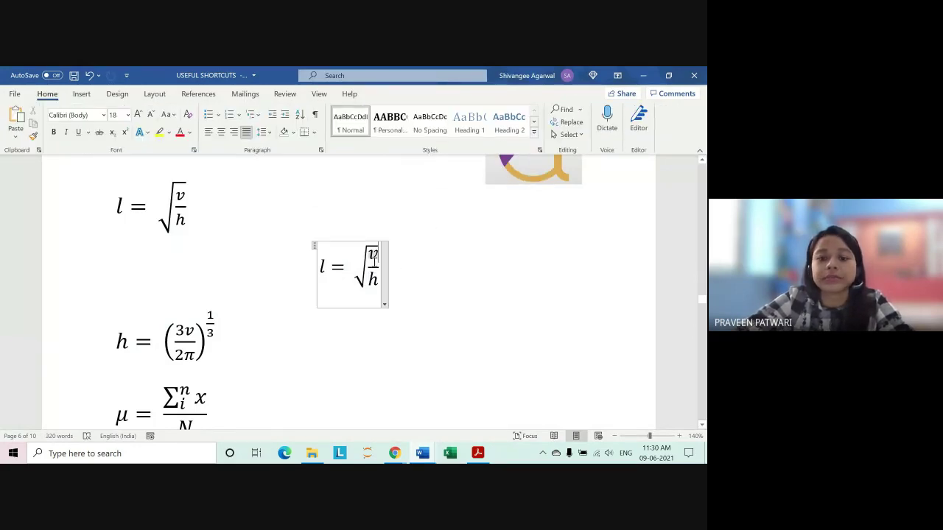
{"action": "left_click", "coordinate": [386, 93]}
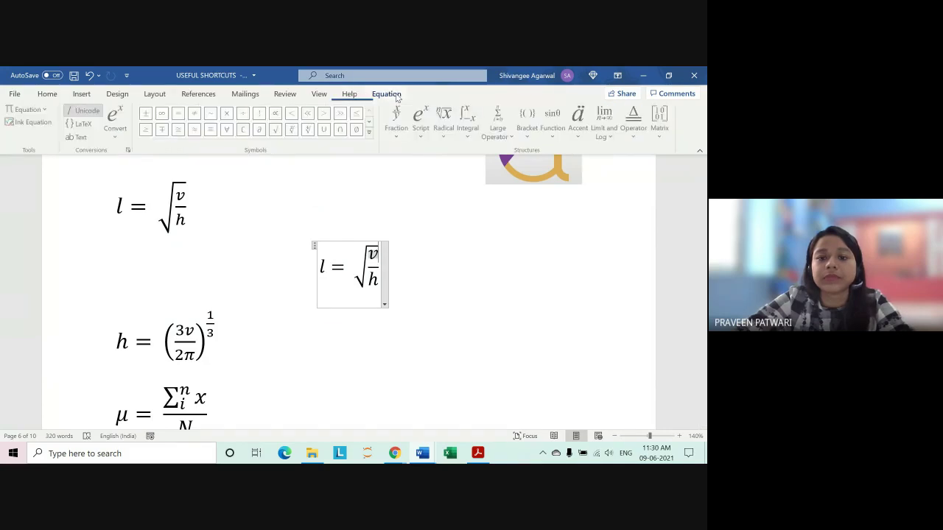
{"action": "left_click", "coordinate": [445, 139]}
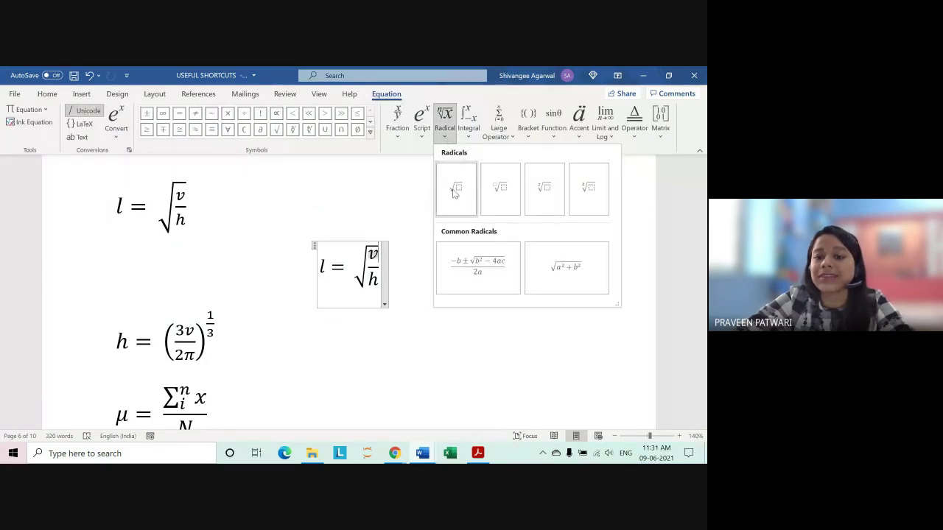
{"action": "left_click", "coordinate": [398, 124]}
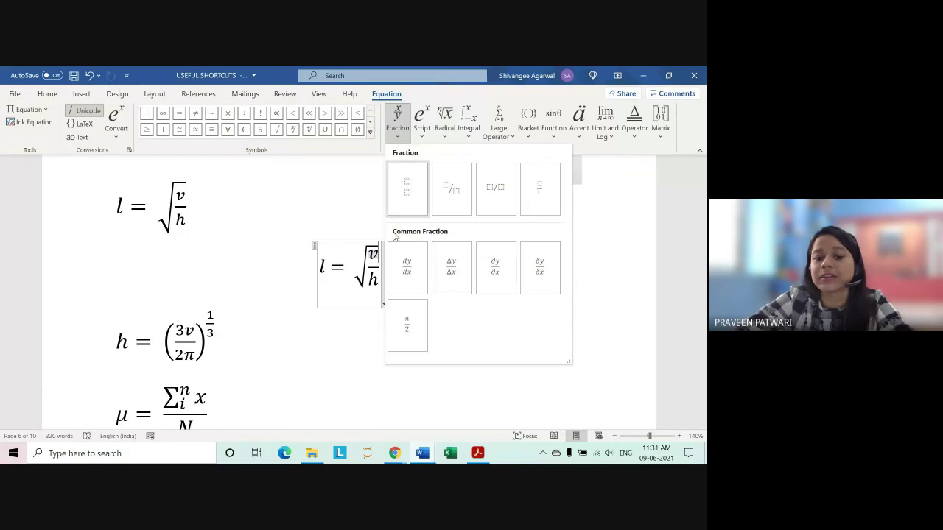
{"action": "left_click", "coordinate": [297, 200]}
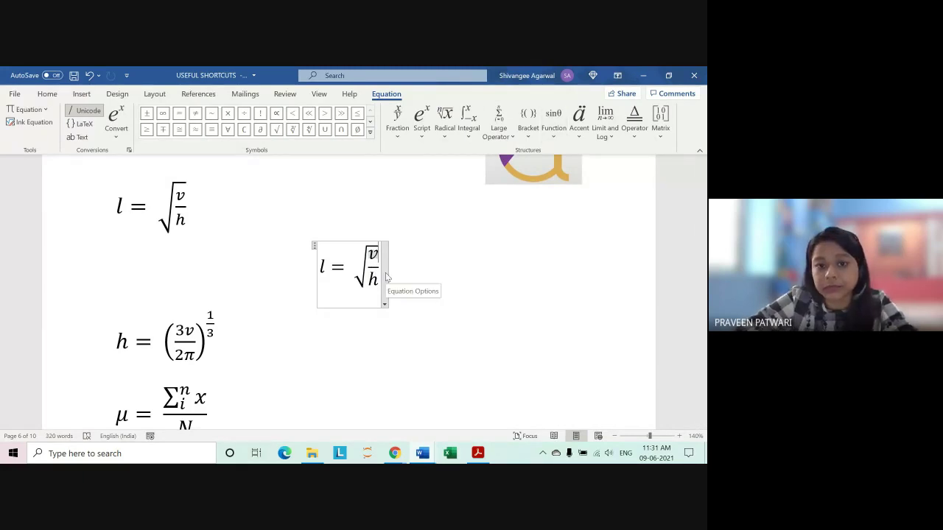
- Left-align the second equation with Ctrl+L and add two tabs after it
{"action": "left_click", "coordinate": [437, 263]}
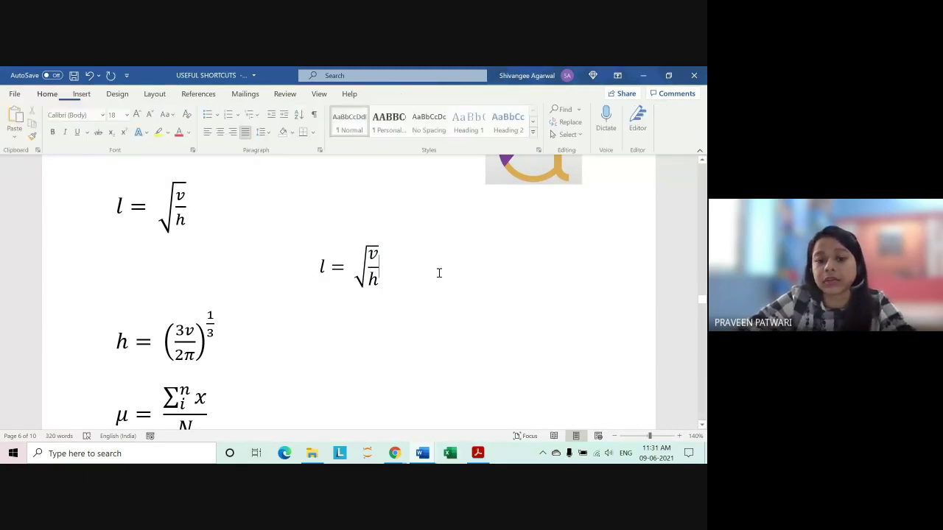
{"action": "key", "text": "ctrl+l"}
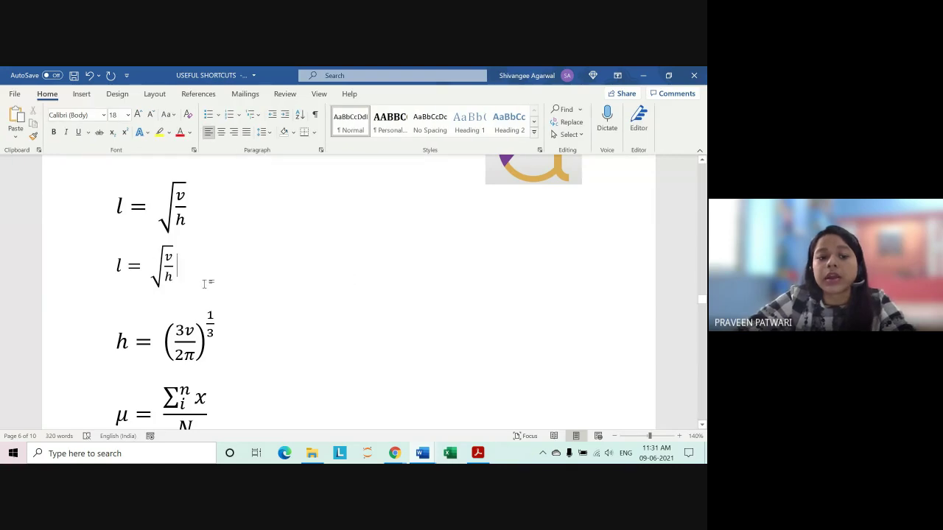
{"action": "key", "text": "Tab"}
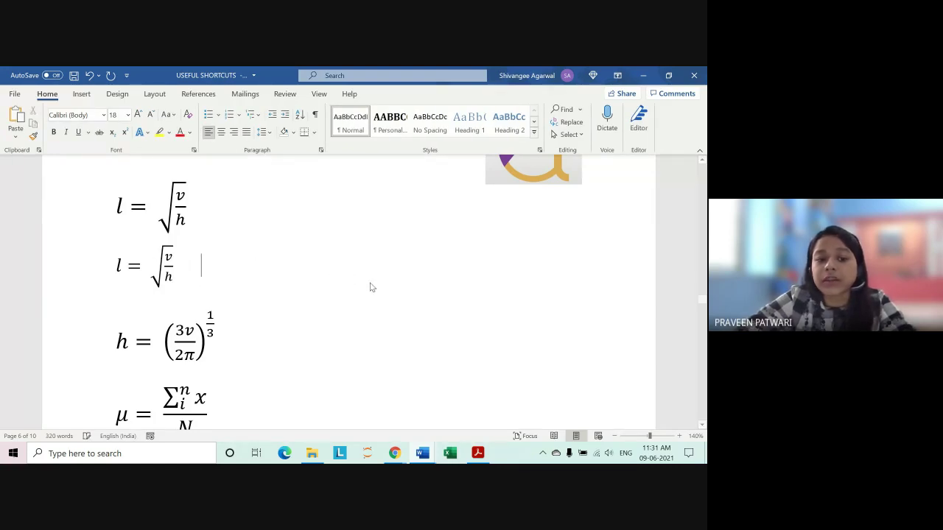
{"action": "key", "text": "Tab"}
{"action": "key", "text": "Tab"}
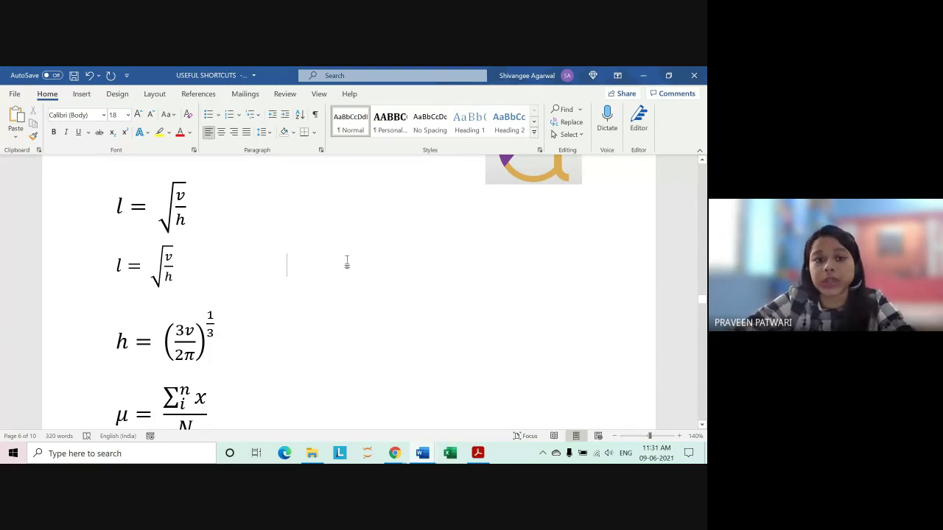
{"action": "left_click", "coordinate": [87, 98]}
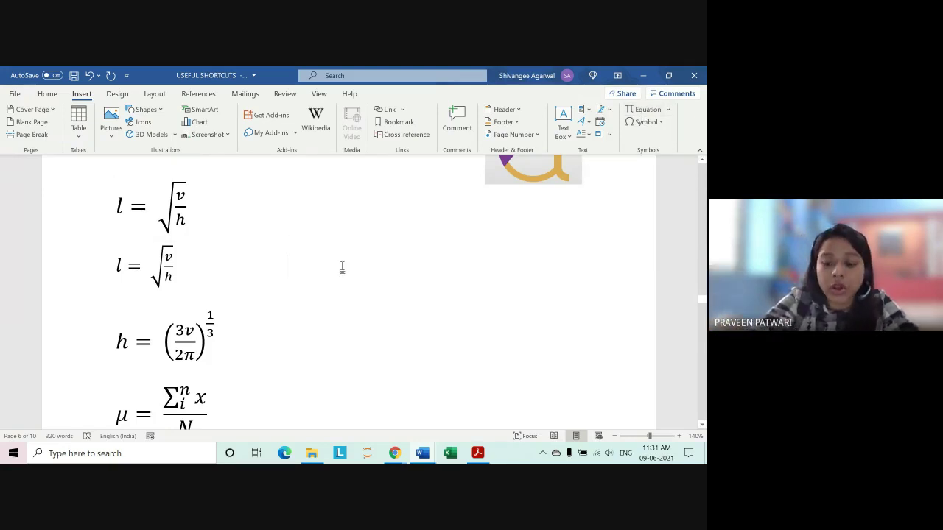
- Insert an equation l = √(v/h) with \sqrt and (v/h), built up as a root over a stacked fraction
{"action": "key", "text": "alt+equal"}
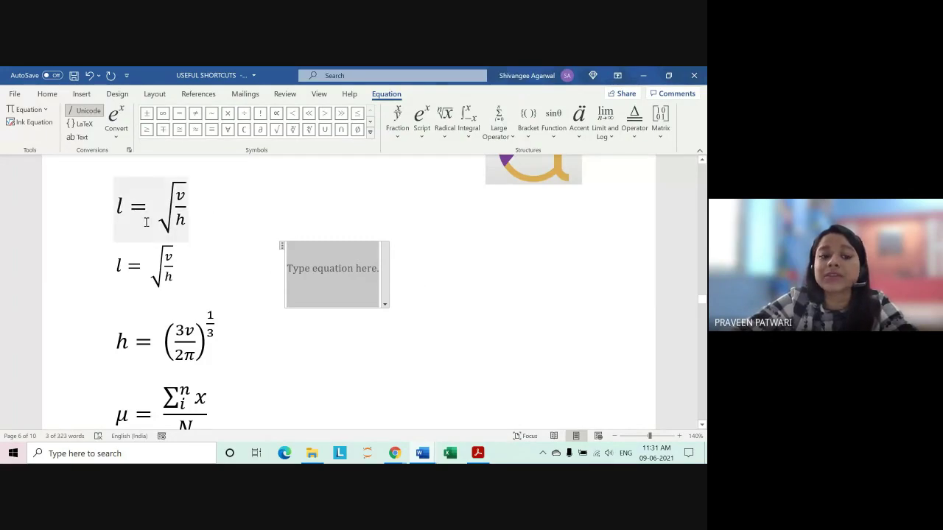
{"action": "type", "text": "l "}
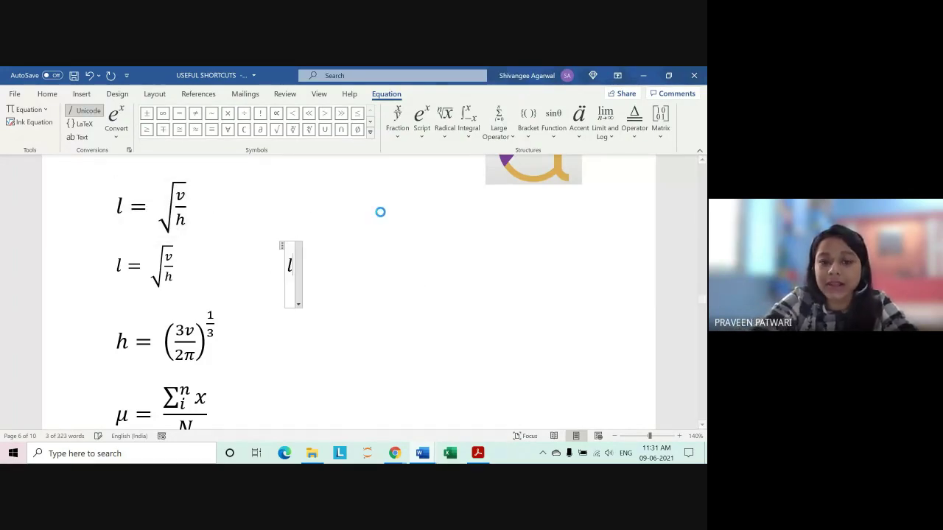
{"action": "type", "text": "="}
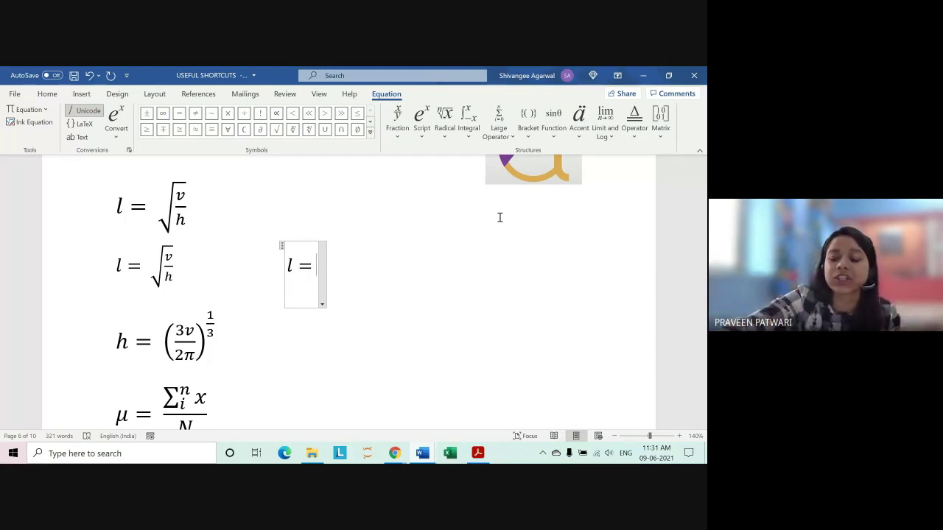
{"action": "type", "text": "\\"}
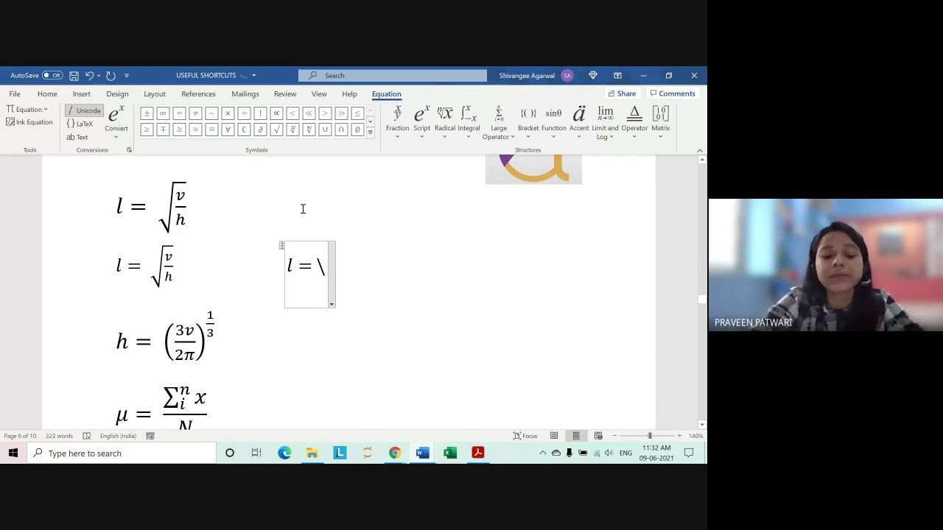
{"action": "type", "text": "sqrt"}
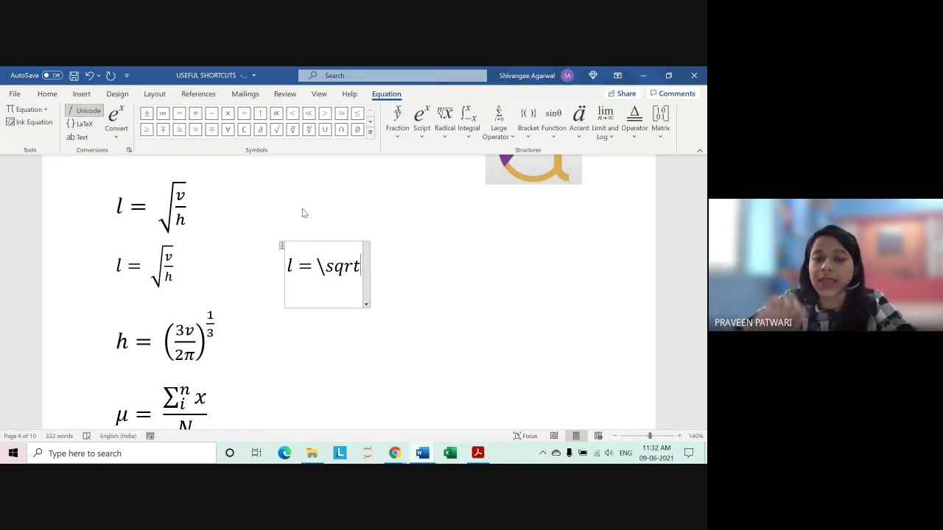
{"action": "key", "text": "space"}
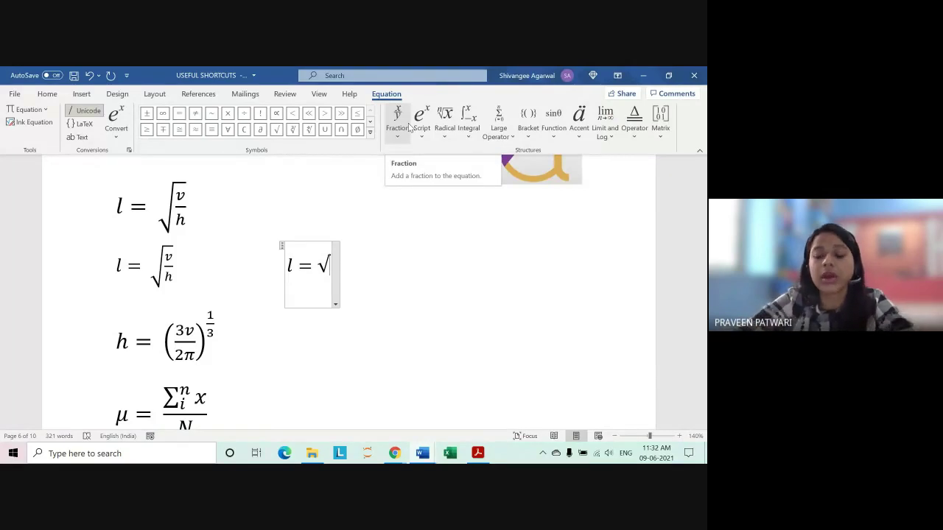
{"action": "type", "text": "("}
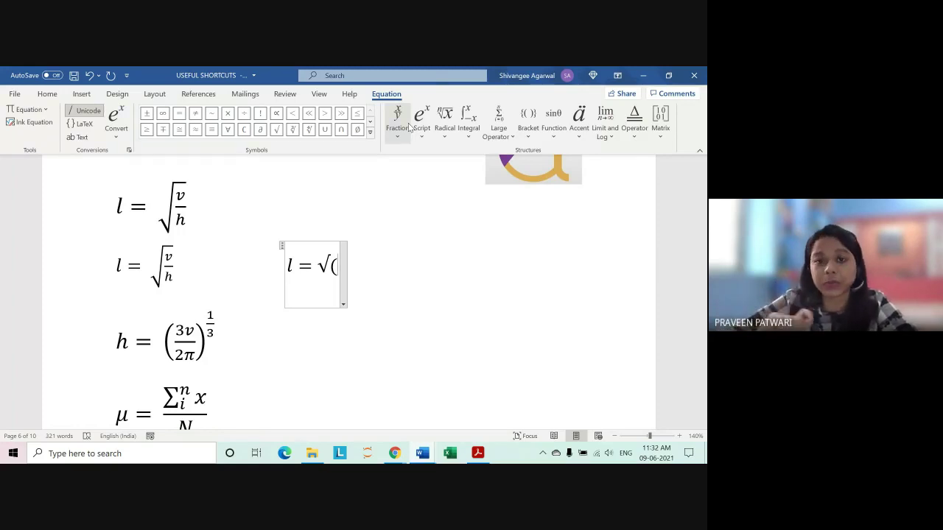
{"action": "type", "text": "v"}
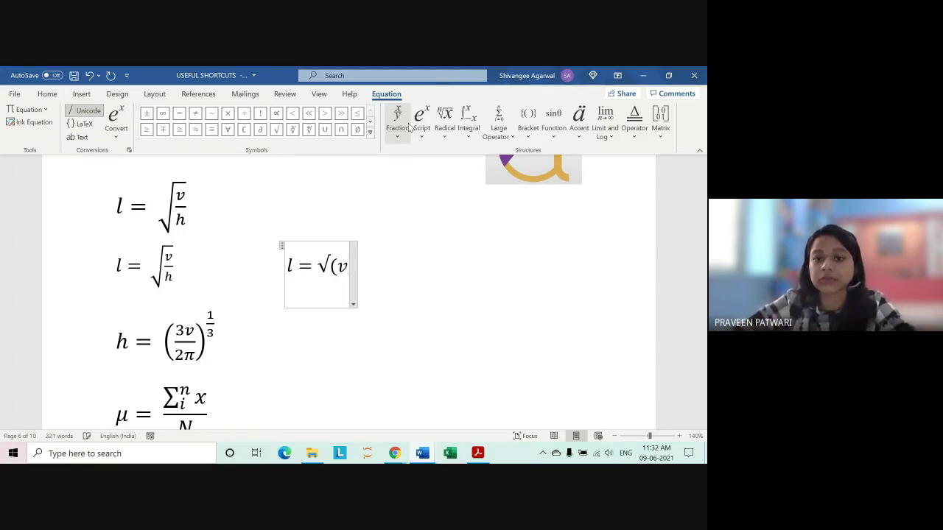
{"action": "type", "text": "/"}
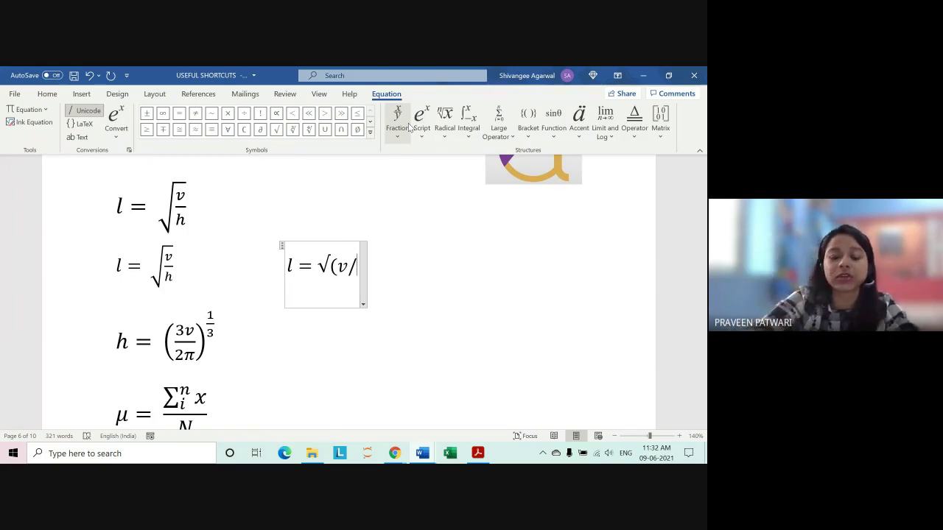
{"action": "type", "text": "h)"}
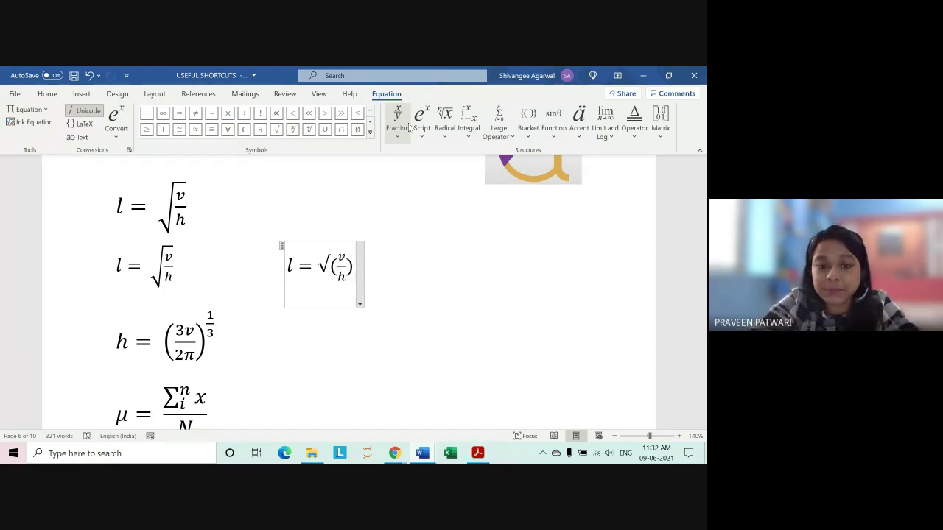
{"action": "key", "text": "space"}
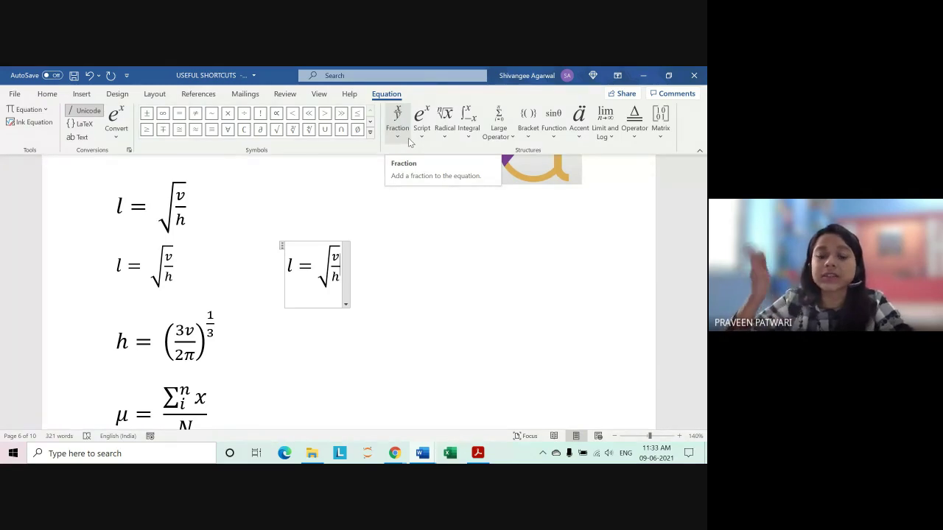
{"action": "key", "text": "Escape"}
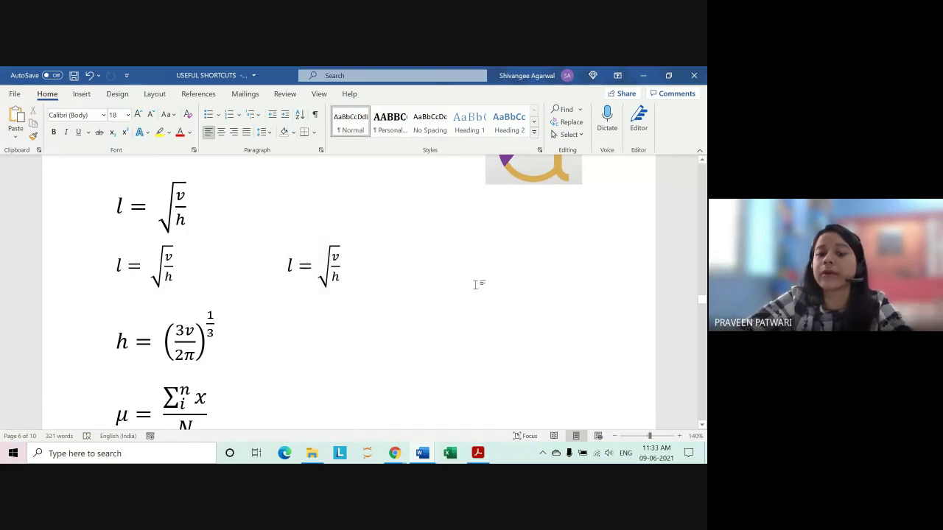
- Right after the previous equation, add another l = √(v/h) from \sqrt and (v/h), built up
{"action": "left_click", "coordinate": [358, 268]}
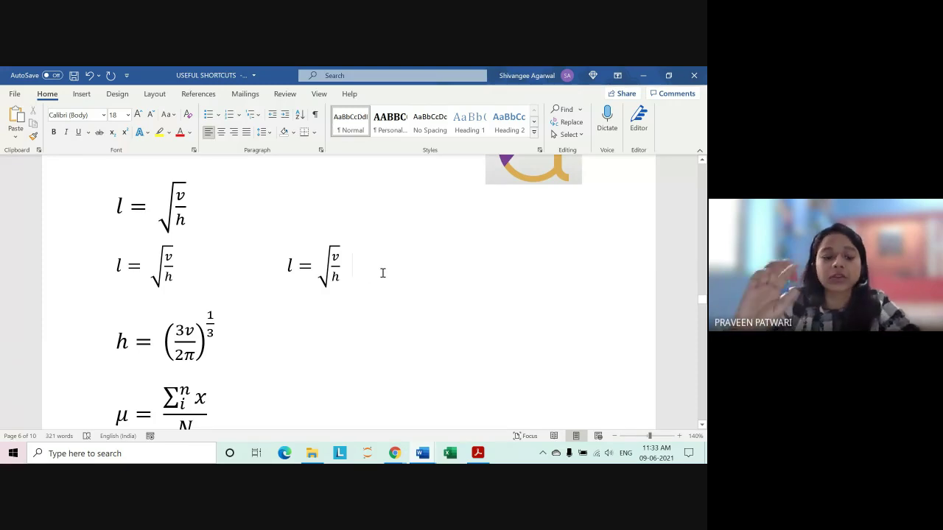
{"action": "key", "text": "alt+equal"}
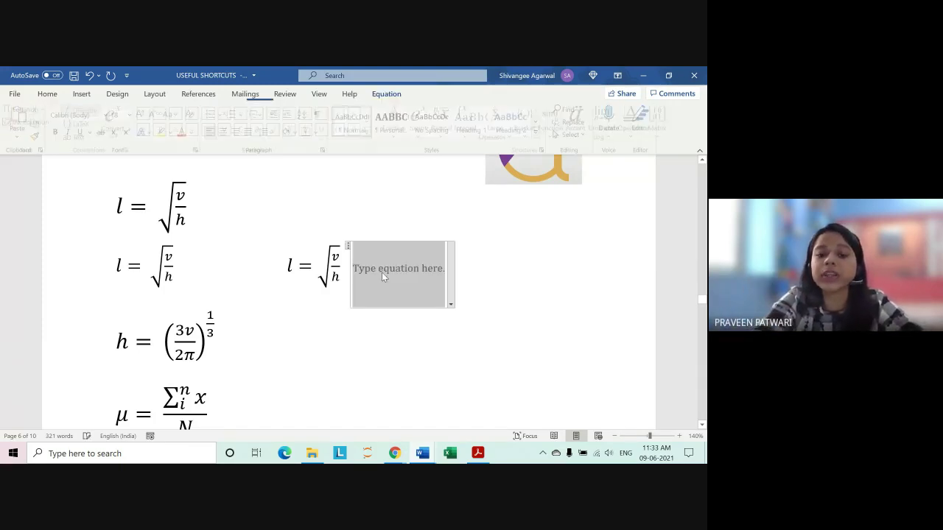
{"action": "type", "text": "l "}
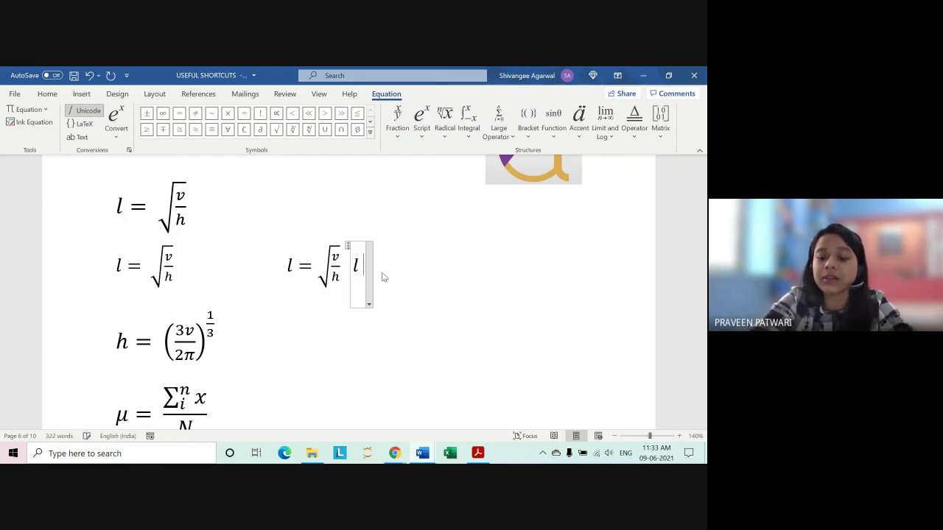
{"action": "type", "text": "= "}
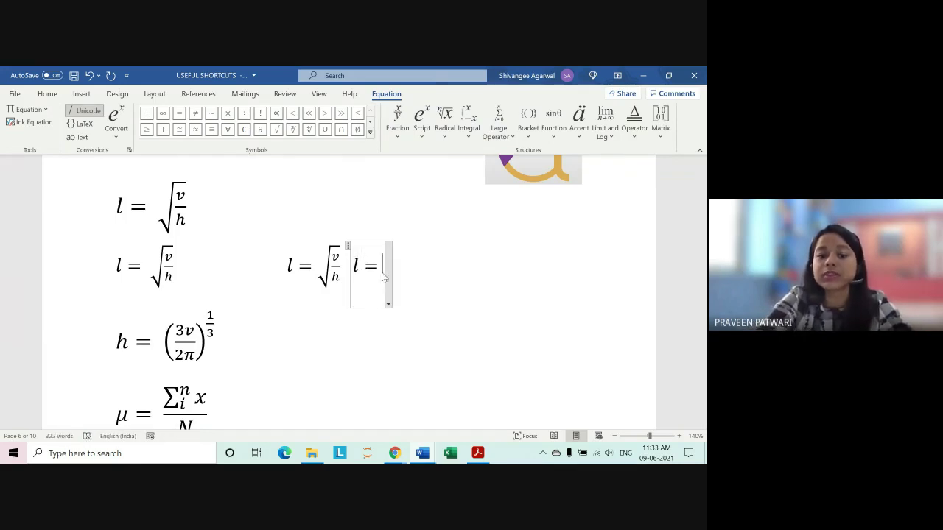
{"action": "type", "text": "\\"}
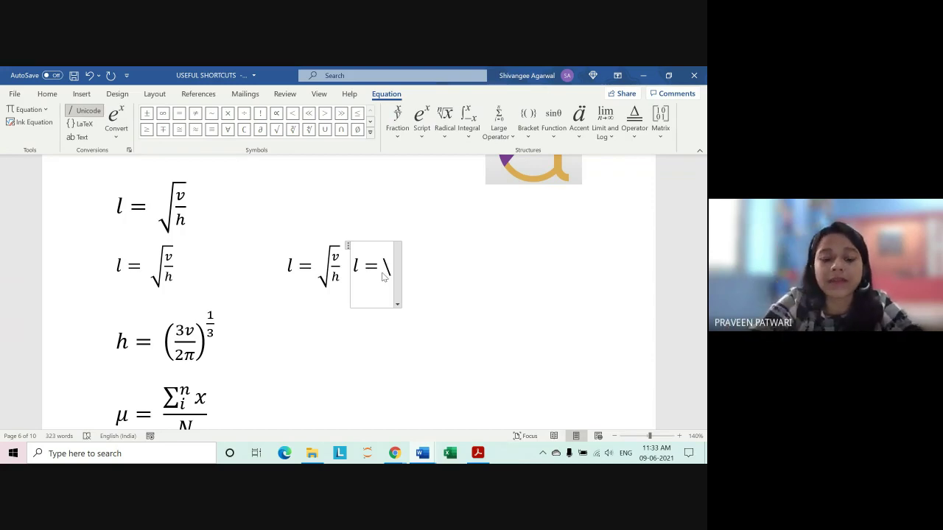
{"action": "type", "text": "sq"}
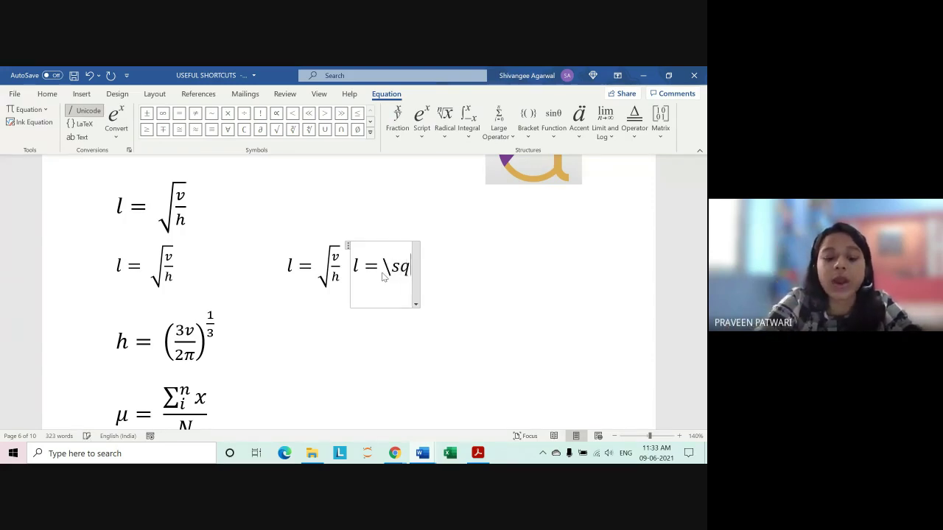
{"action": "type", "text": "rt"}
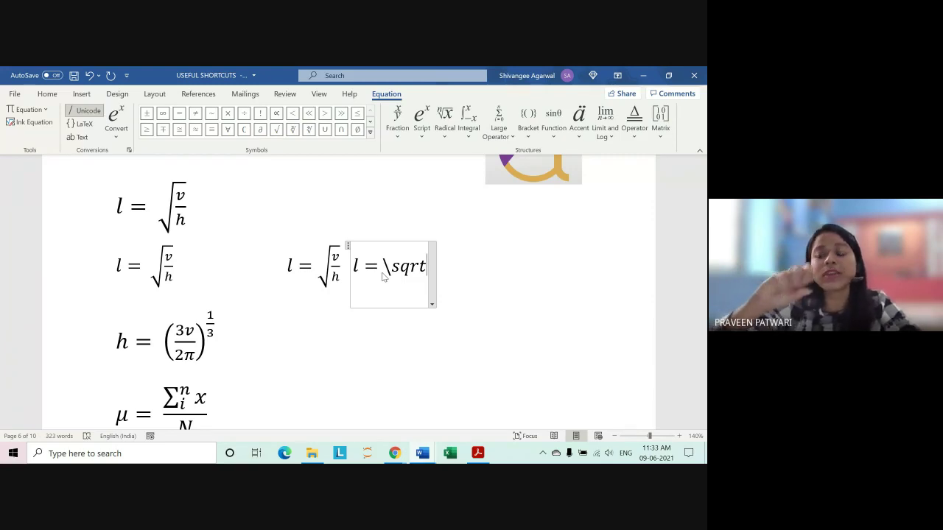
{"action": "type", "text": "c"}
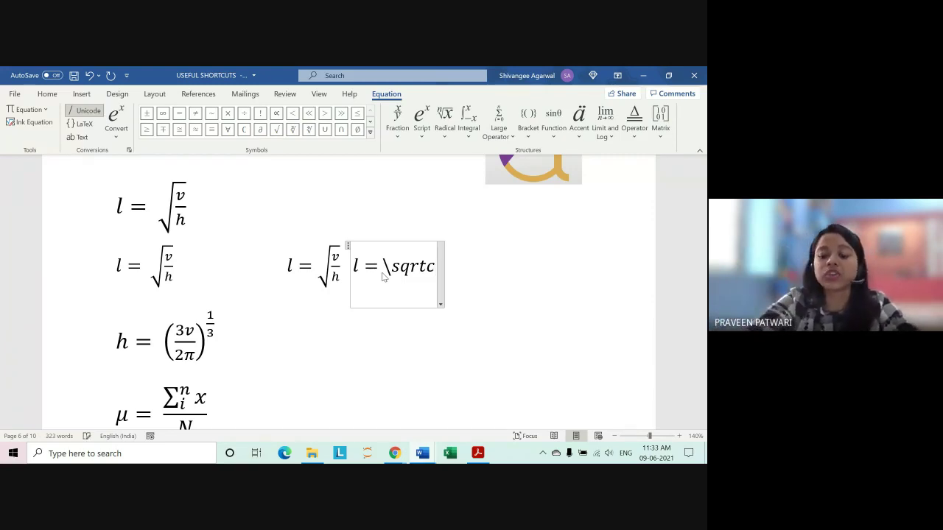
{"action": "key", "text": "BackSpace"}
{"action": "key", "text": "space"}
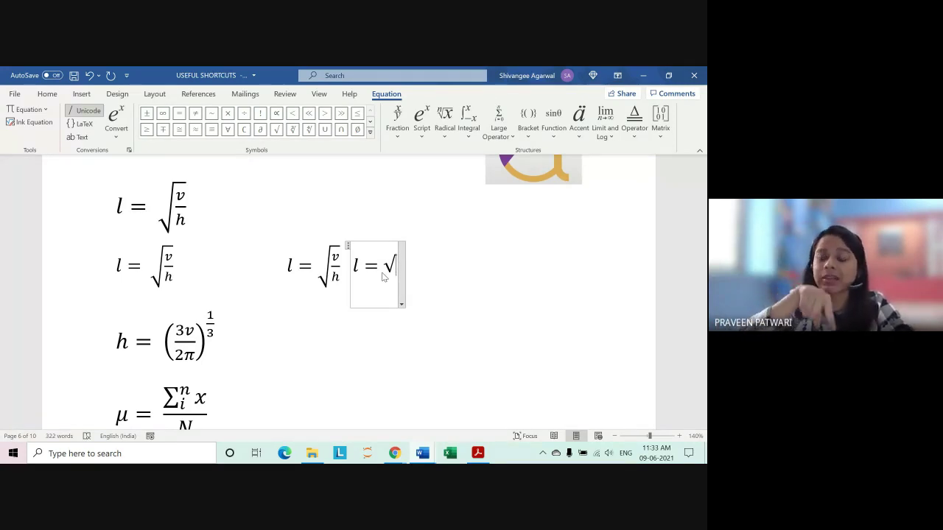
{"action": "type", "text": "("}
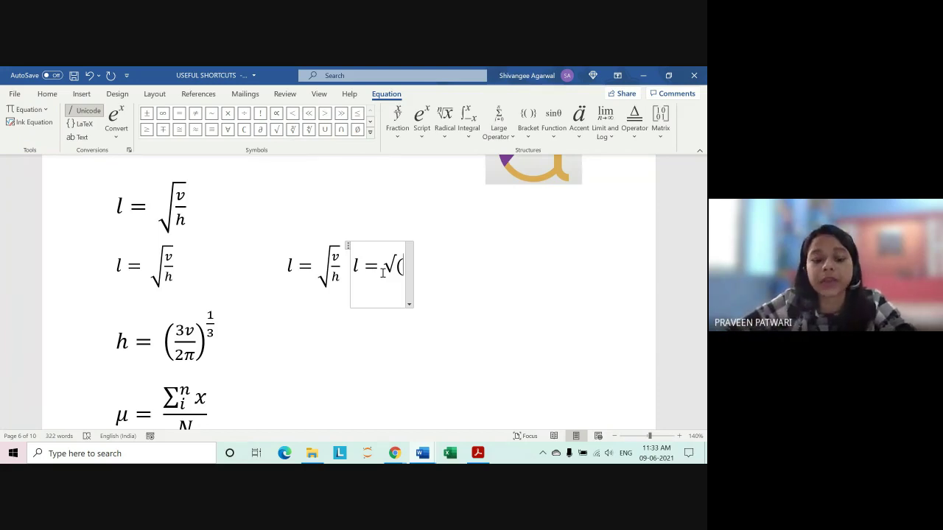
{"action": "type", "text": "v"}
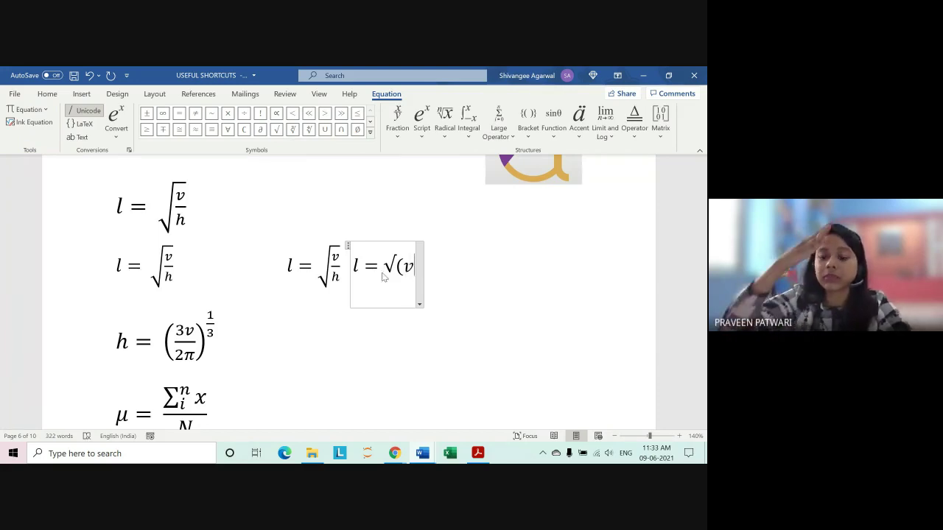
{"action": "type", "text": "/"}
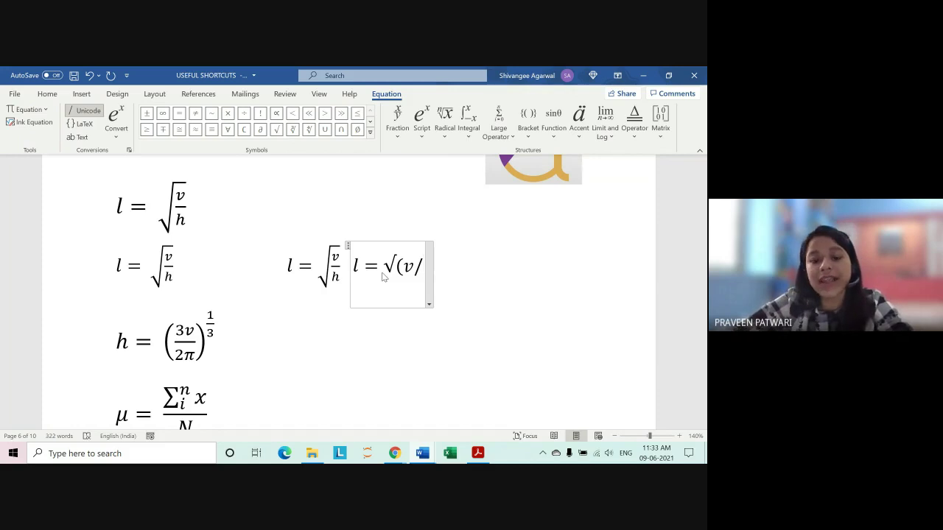
{"action": "type", "text": "h"}
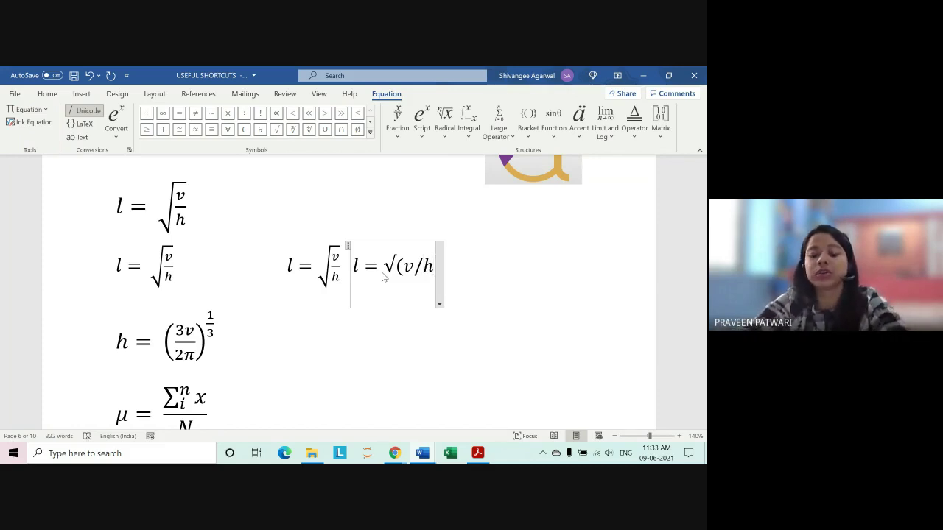
{"action": "type", "text": ")"}
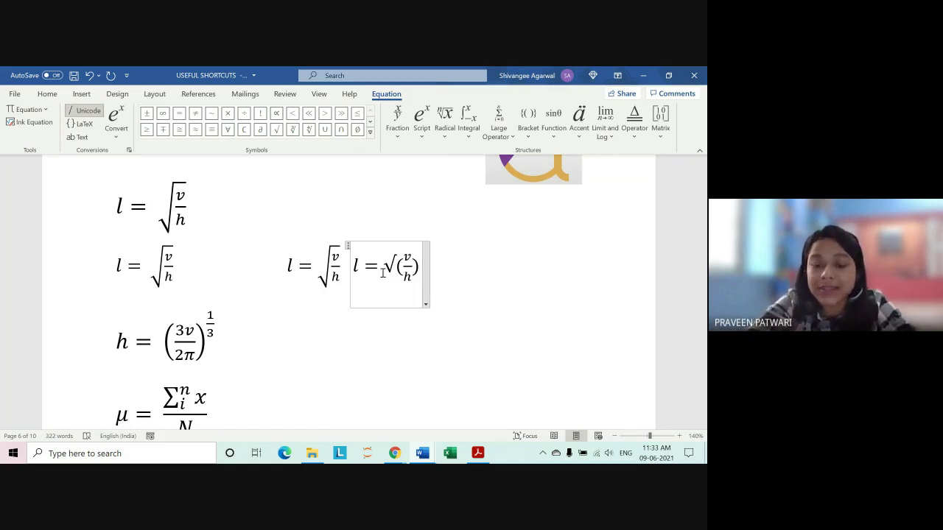
{"action": "key", "text": "space"}
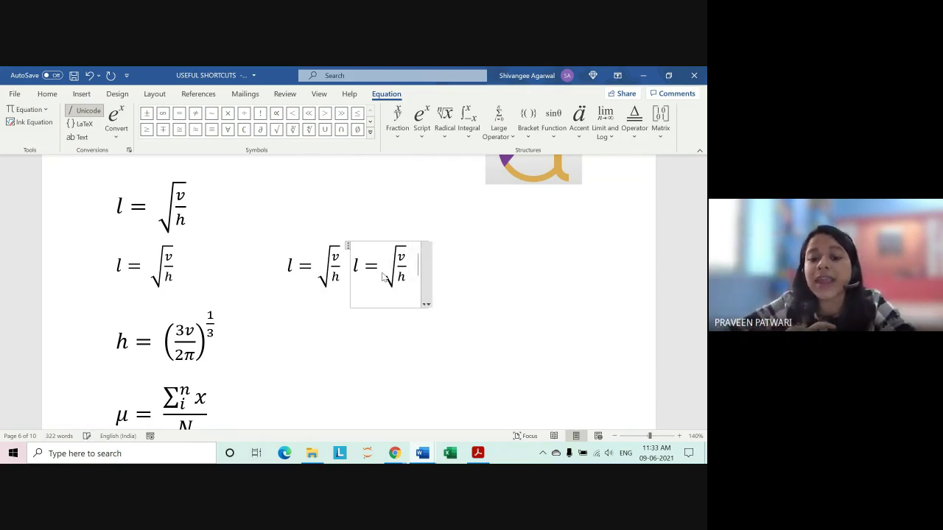
{"action": "key", "text": "BackSpace"}
{"action": "key", "text": "BackSpace"}
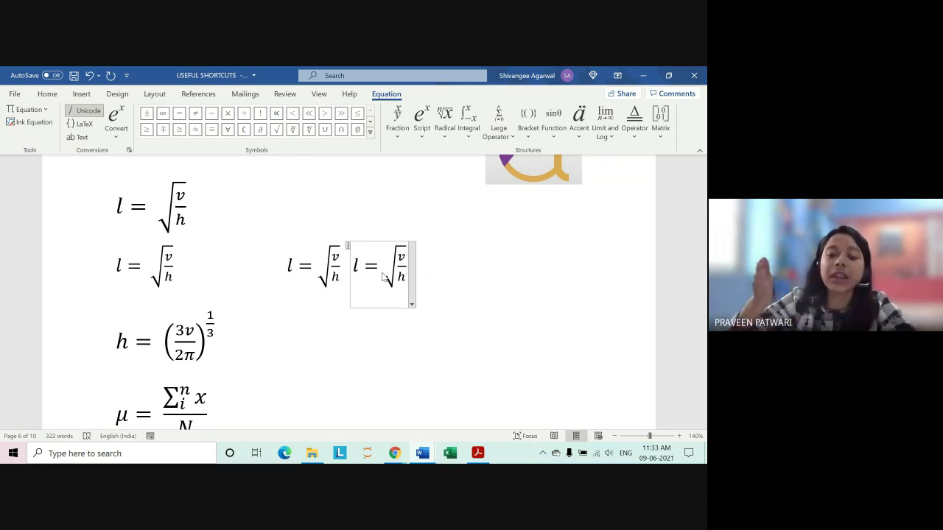
{"action": "key", "text": "Right"}
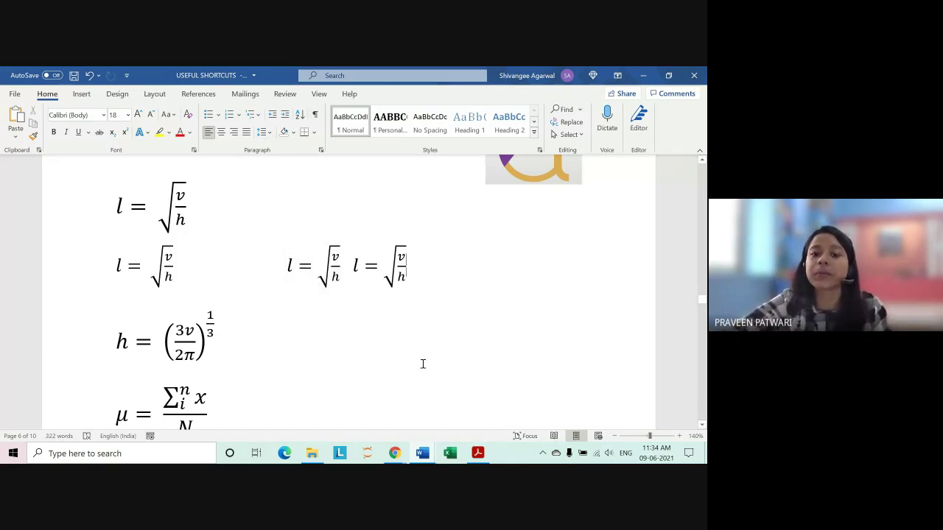
{"action": "scroll", "coordinate": [423, 364], "scroll_direction": "down", "scroll_amount": 1}
{"action": "scroll", "coordinate": [423, 364], "scroll_direction": "down", "scroll_amount": 5}
{"action": "scroll", "coordinate": [423, 364], "scroll_direction": "down", "scroll_amount": 8}
{"action": "scroll", "coordinate": [423, 364], "scroll_direction": "down", "scroll_amount": 7}
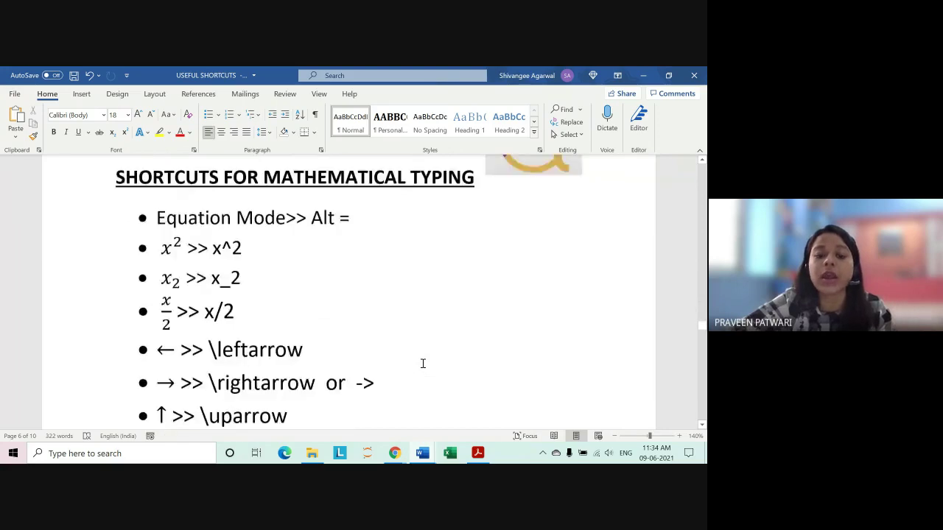
{"action": "scroll", "coordinate": [257, 206], "scroll_direction": "down", "scroll_amount": 2}
{"action": "scroll", "coordinate": [276, 270], "scroll_direction": "down", "scroll_amount": 5}
{"action": "scroll", "coordinate": [280, 285], "scroll_direction": "down", "scroll_amount": 3}
{"action": "scroll", "coordinate": [281, 298], "scroll_direction": "down", "scroll_amount": 5}
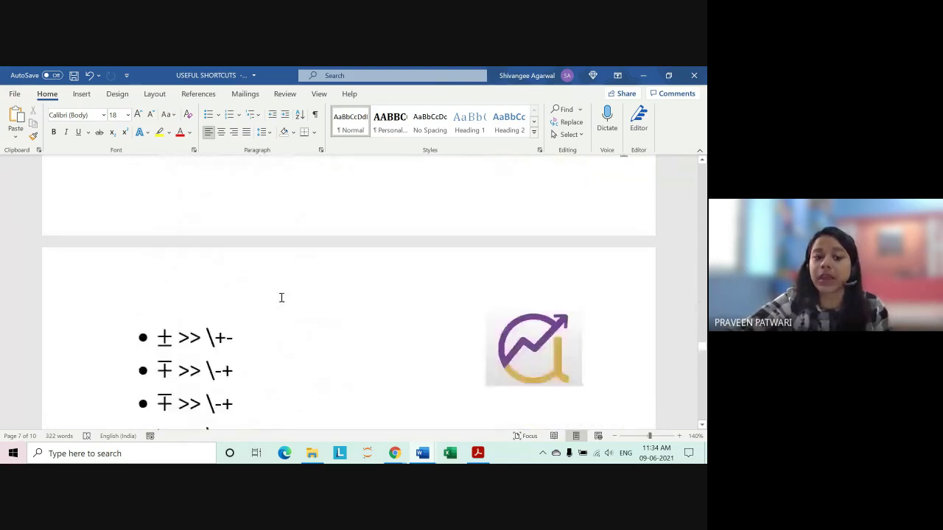
{"action": "scroll", "coordinate": [281, 298], "scroll_direction": "down", "scroll_amount": 5}
{"action": "scroll", "coordinate": [281, 298], "scroll_direction": "up", "scroll_amount": 1}
{"action": "scroll", "coordinate": [281, 298], "scroll_direction": "up", "scroll_amount": 6}
{"action": "scroll", "coordinate": [279, 296], "scroll_direction": "up", "scroll_amount": 7}
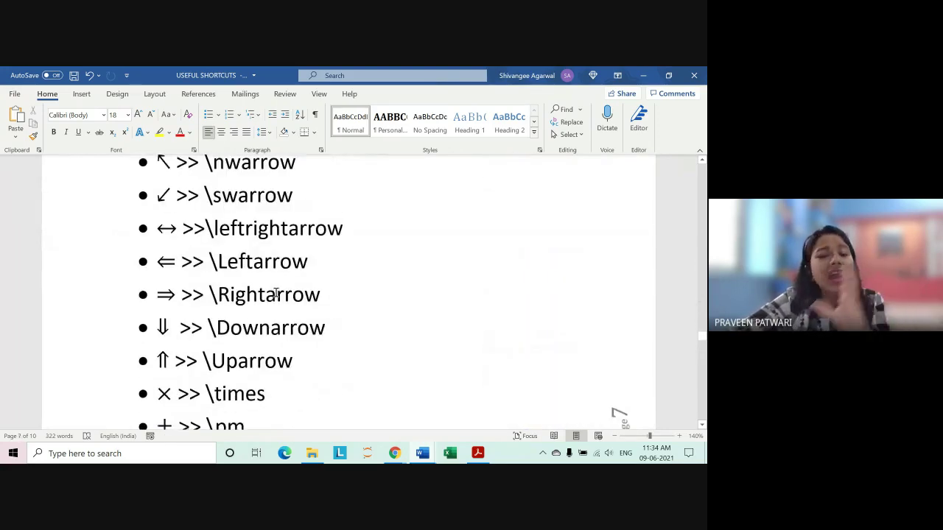
{"action": "scroll", "coordinate": [277, 297], "scroll_direction": "up", "scroll_amount": 1}
{"action": "scroll", "coordinate": [280, 288], "scroll_direction": "up", "scroll_amount": 5}
{"action": "scroll", "coordinate": [279, 283], "scroll_direction": "up", "scroll_amount": 5}
{"action": "scroll", "coordinate": [279, 278], "scroll_direction": "up", "scroll_amount": 6}
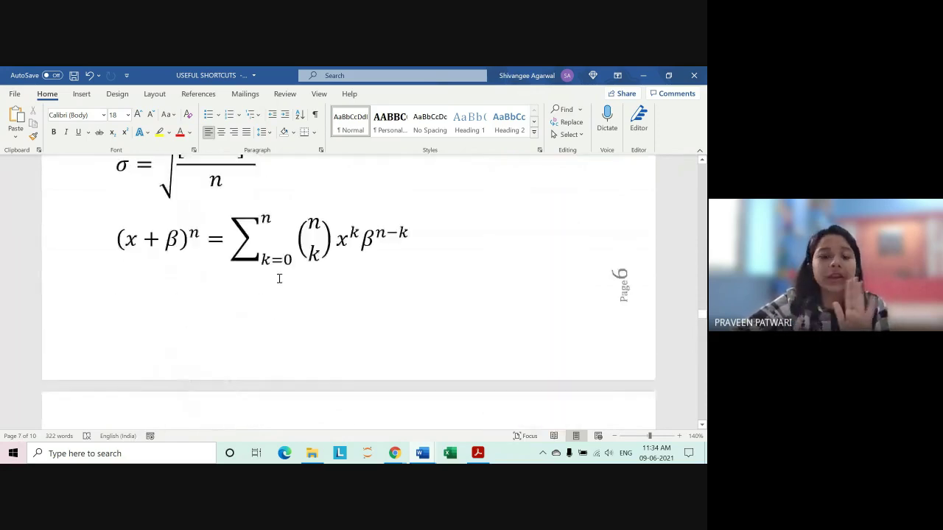
{"action": "scroll", "coordinate": [280, 278], "scroll_direction": "up", "scroll_amount": 5}
{"action": "scroll", "coordinate": [279, 278], "scroll_direction": "up", "scroll_amount": 3}
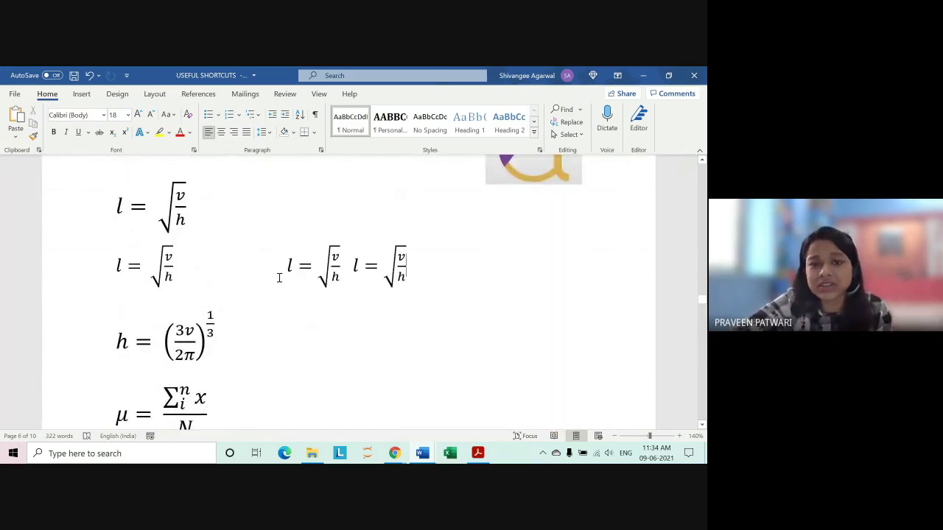
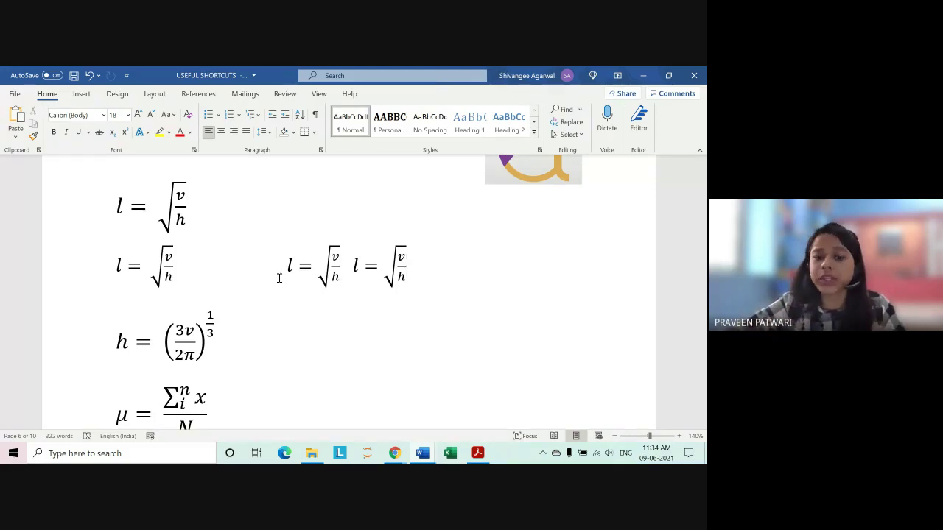
- Select and delete the right-hand duplicate l = √(v/h) equation
{"action": "left_click", "coordinate": [387, 278]}
{"action": "left_click_drag", "start_coordinate": [409, 274], "coordinate": [354, 266]}
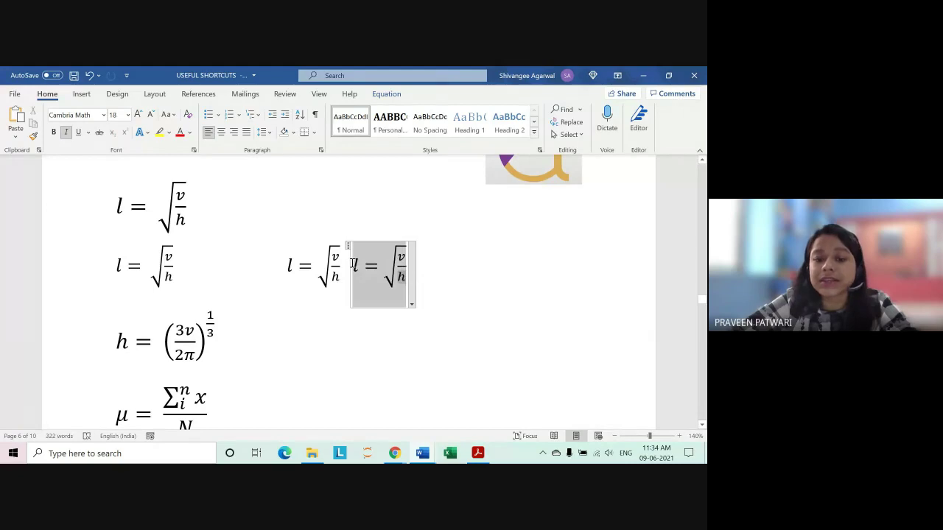
{"action": "key", "text": "Delete"}
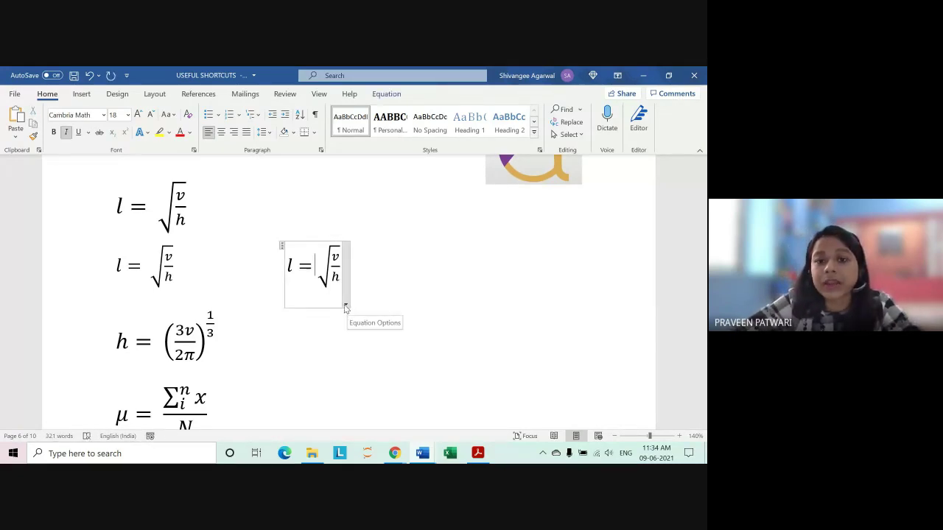
- Change the remaining l = √(v/h) equation to a centred display equation
{"action": "left_click", "coordinate": [345, 307]}
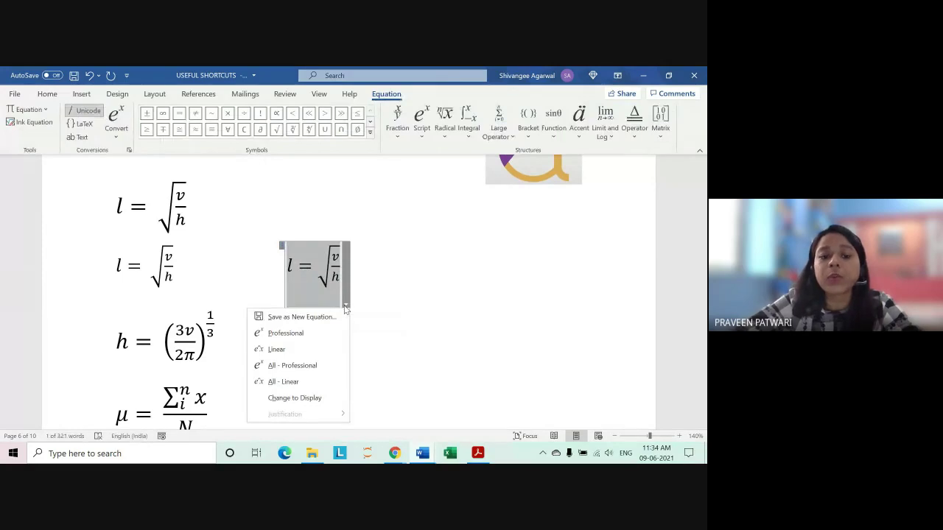
{"action": "key", "text": "Escape"}
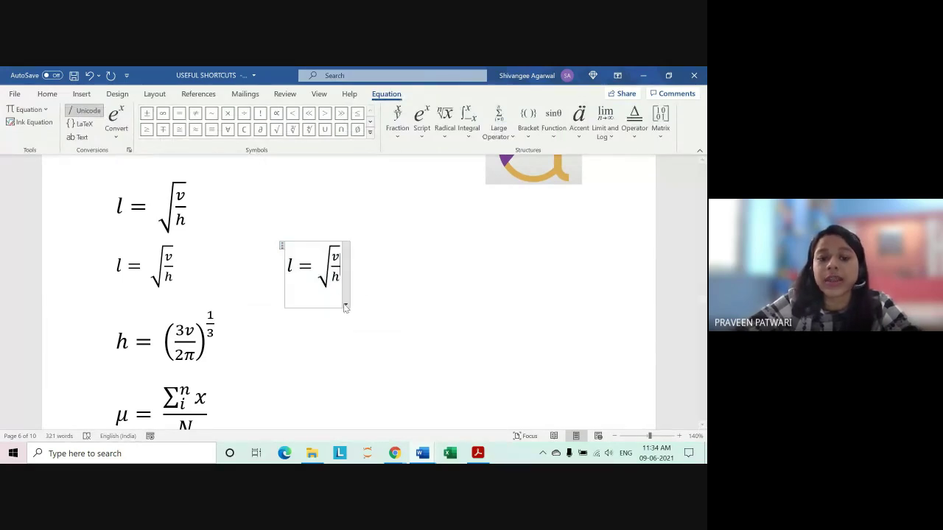
{"action": "left_click", "coordinate": [345, 304]}
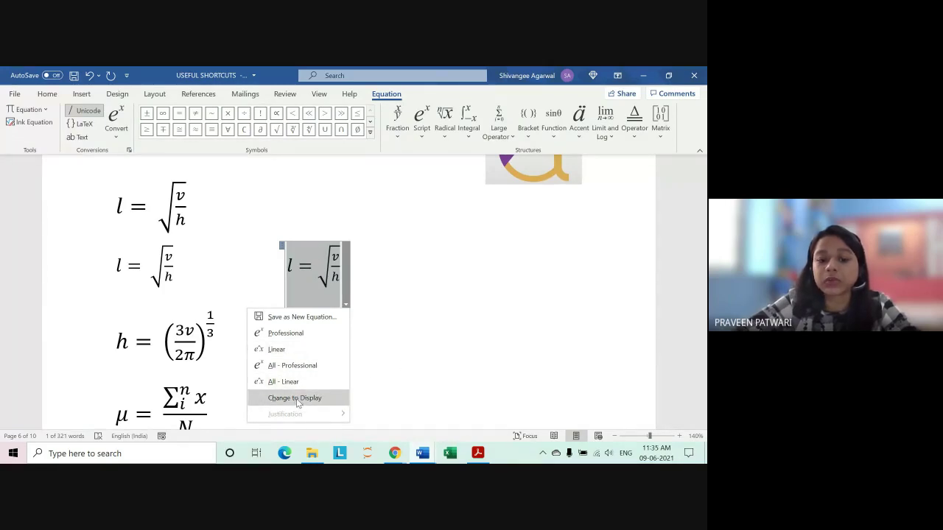
{"action": "left_click", "coordinate": [346, 305]}
{"action": "left_click", "coordinate": [346, 308]}
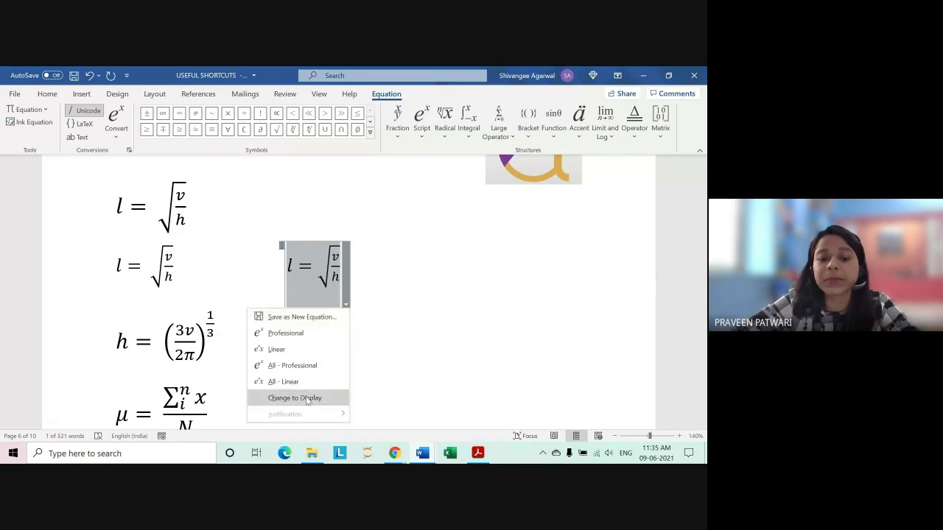
{"action": "left_click", "coordinate": [297, 400]}
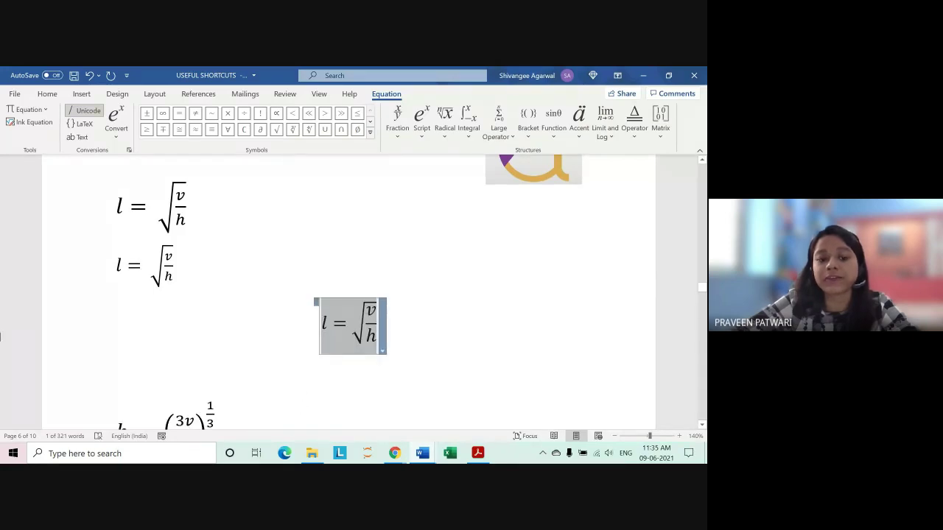
{"action": "scroll", "coordinate": [282, 309], "scroll_direction": "down", "scroll_amount": 2}
{"action": "scroll", "coordinate": [370, 252], "scroll_direction": "down", "scroll_amount": 1}
{"action": "scroll", "coordinate": [367, 243], "scroll_direction": "up", "scroll_amount": 3}
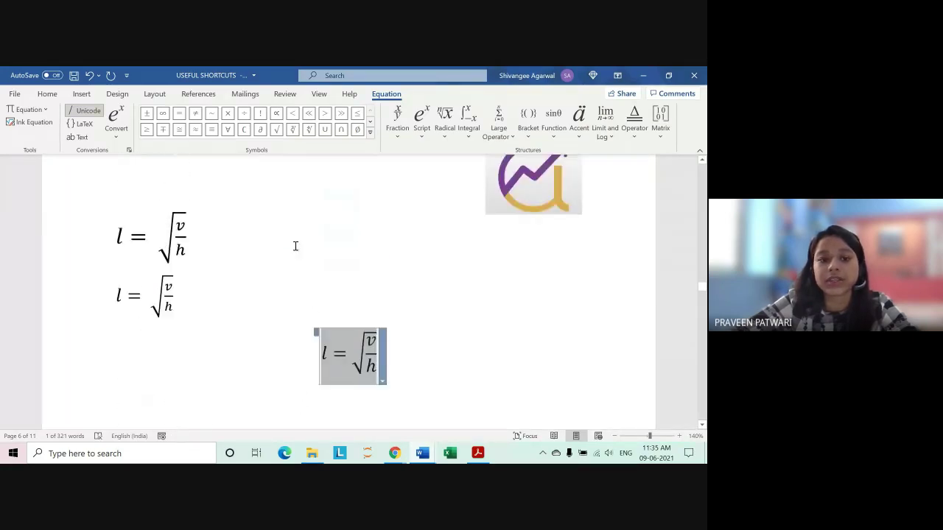
{"action": "scroll", "coordinate": [373, 309], "scroll_direction": "down", "scroll_amount": 2}
{"action": "left_click", "coordinate": [382, 315]}
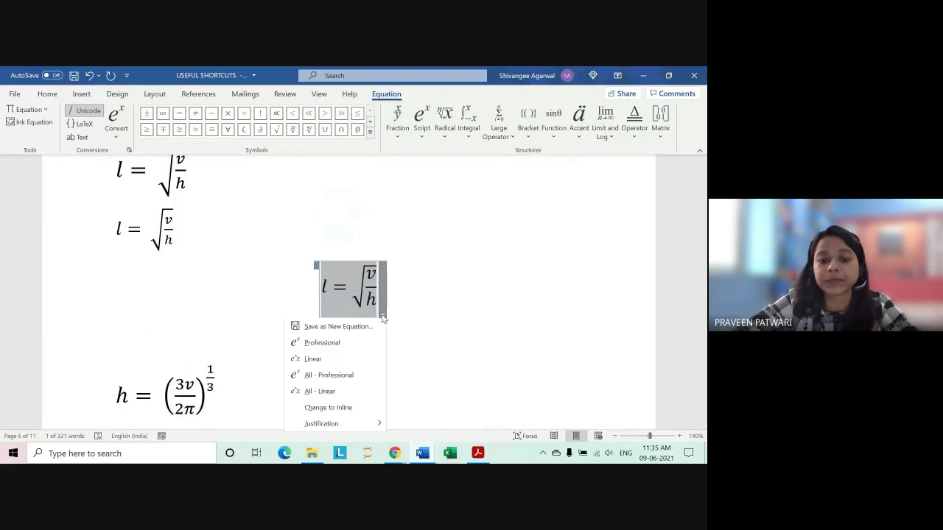
{"action": "left_click", "coordinate": [322, 409]}
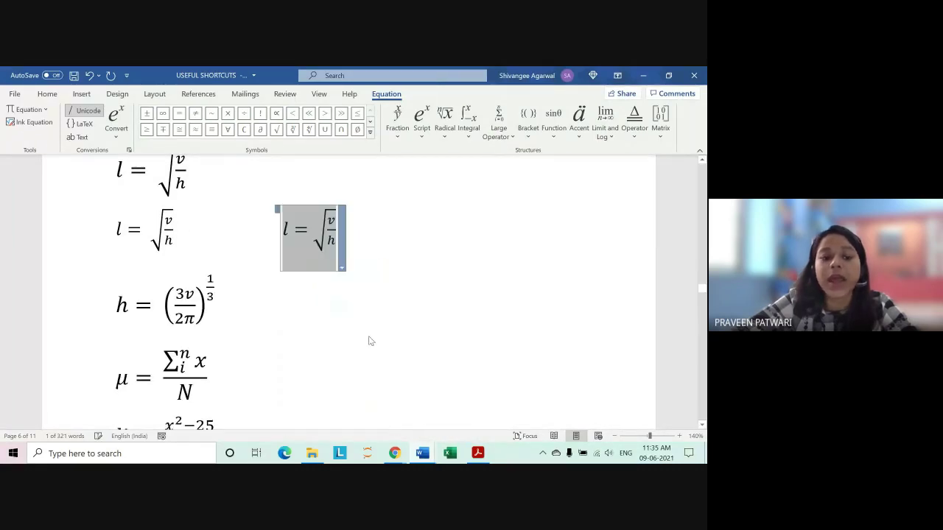
{"action": "left_click", "coordinate": [406, 272]}
{"action": "left_click", "coordinate": [273, 235]}
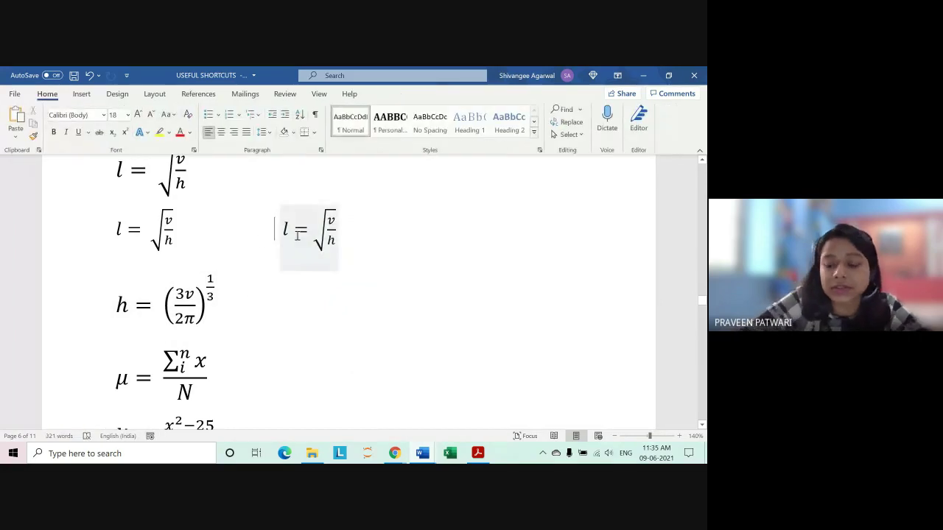
{"action": "key", "text": "Return"}
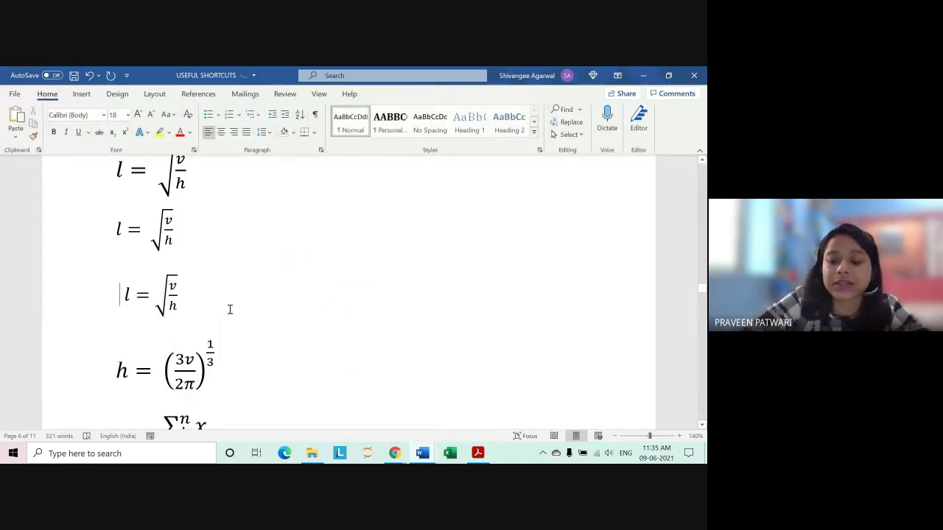
{"action": "left_click", "coordinate": [161, 304]}
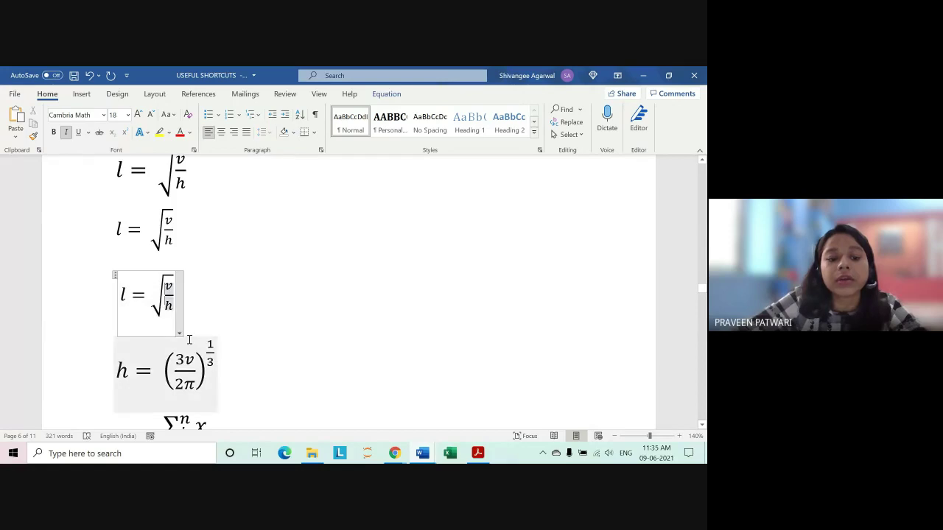
{"action": "left_click", "coordinate": [180, 335]}
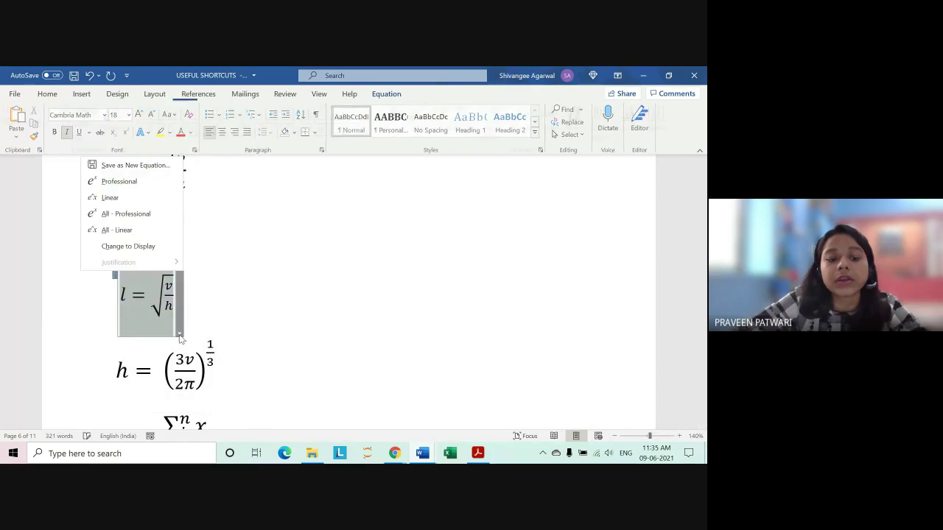
{"action": "left_click", "coordinate": [140, 246]}
{"action": "left_click", "coordinate": [383, 324]}
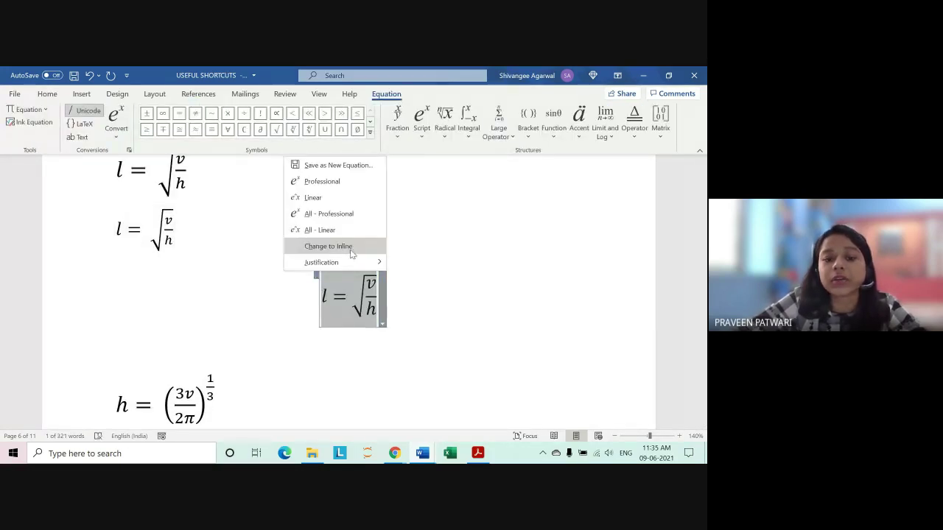
{"action": "left_click", "coordinate": [349, 245]}
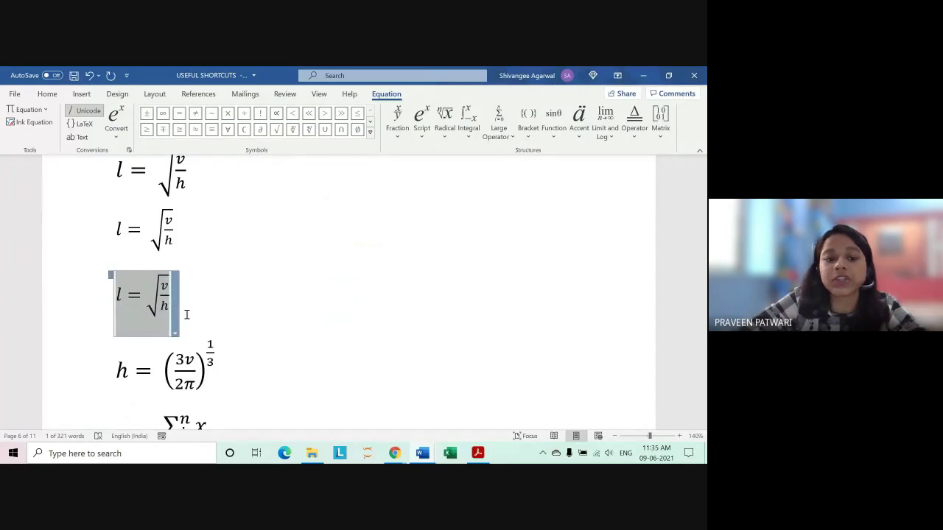
{"action": "left_click", "coordinate": [175, 333]}
{"action": "left_click", "coordinate": [124, 246]}
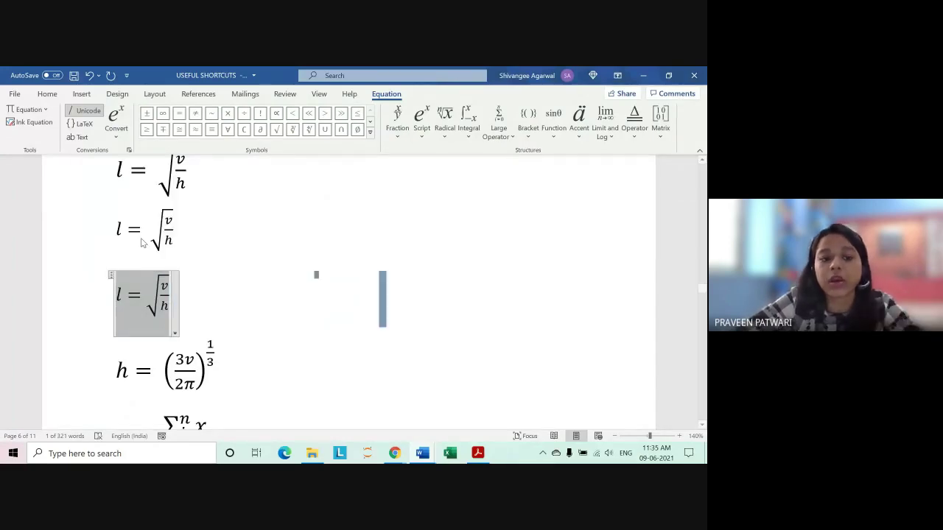
- Set the third l = √(v/h) equation's justification to Left and deselect it
{"action": "left_click", "coordinate": [381, 325]}
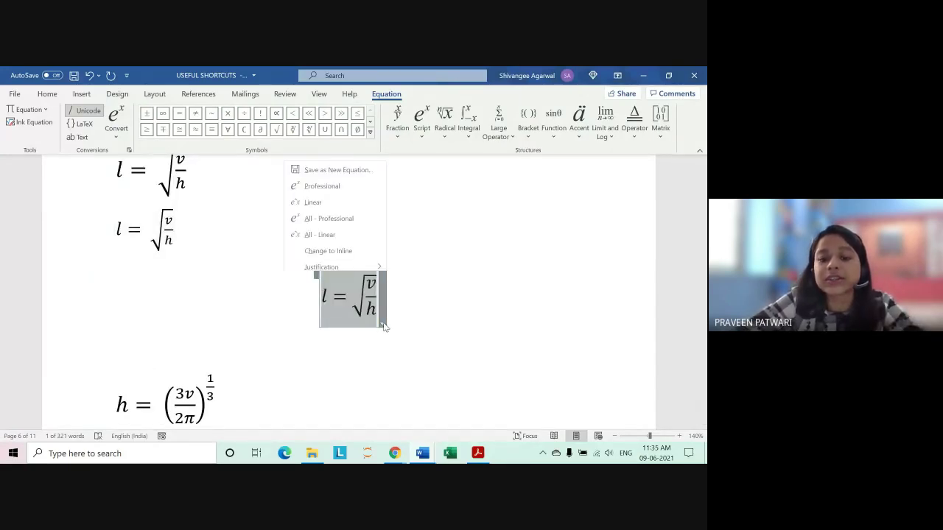
{"action": "mouse_move", "coordinate": [321, 267]}
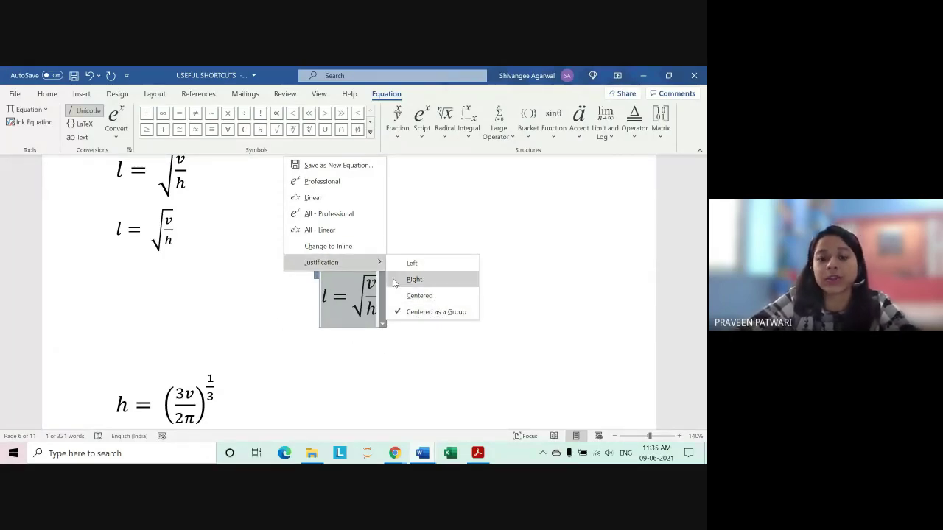
{"action": "left_click", "coordinate": [410, 263]}
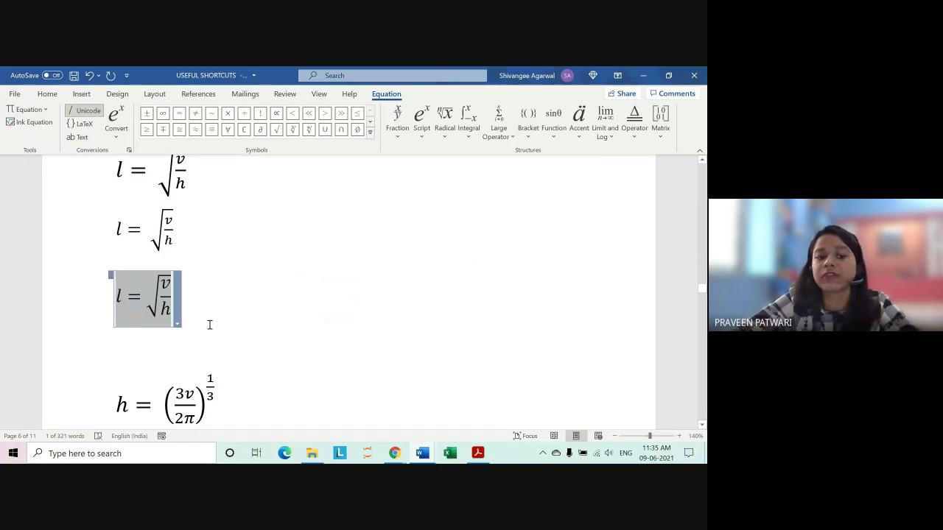
{"action": "left_click", "coordinate": [243, 308]}
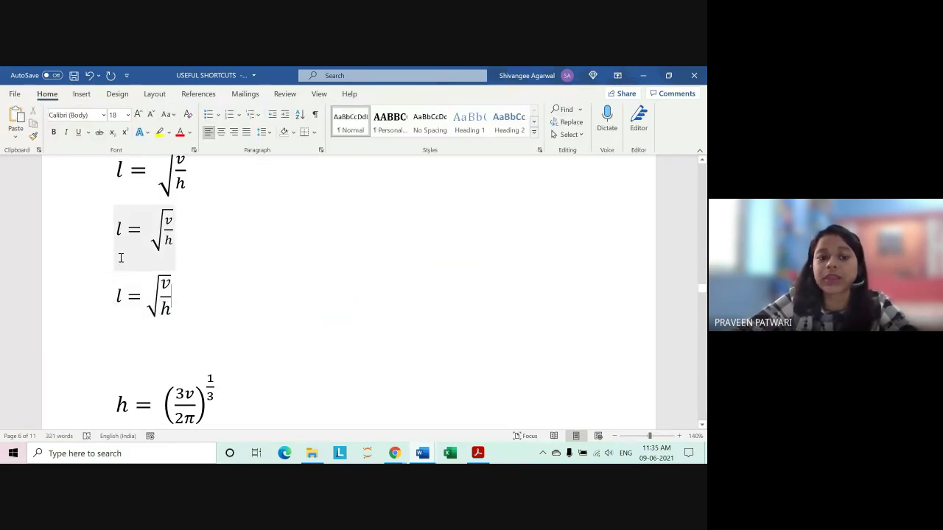
{"action": "scroll", "coordinate": [115, 287], "scroll_direction": "up", "scroll_amount": 1}
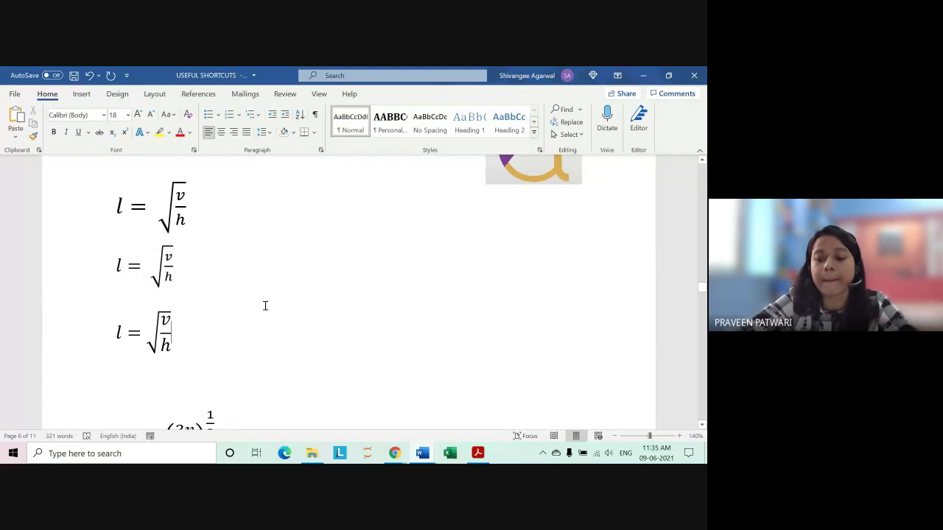
- Close the in-call messages panel in Google Meet and return to Word
{"action": "mouse_move", "coordinate": [396, 456]}
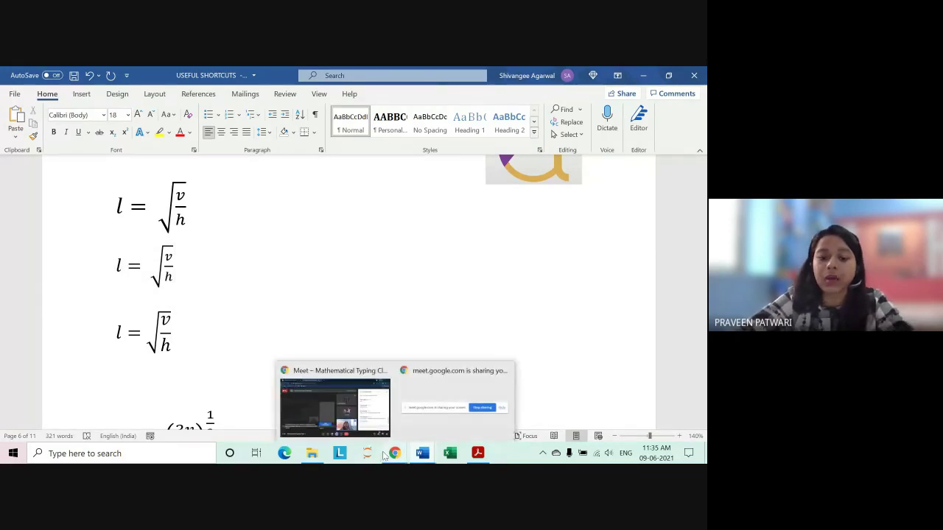
{"action": "left_click", "coordinate": [333, 420]}
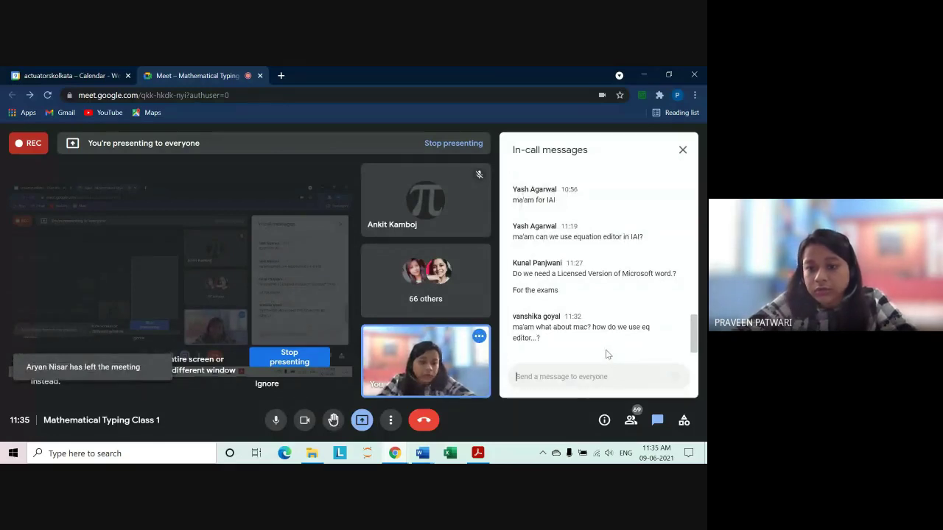
{"action": "left_click", "coordinate": [684, 149]}
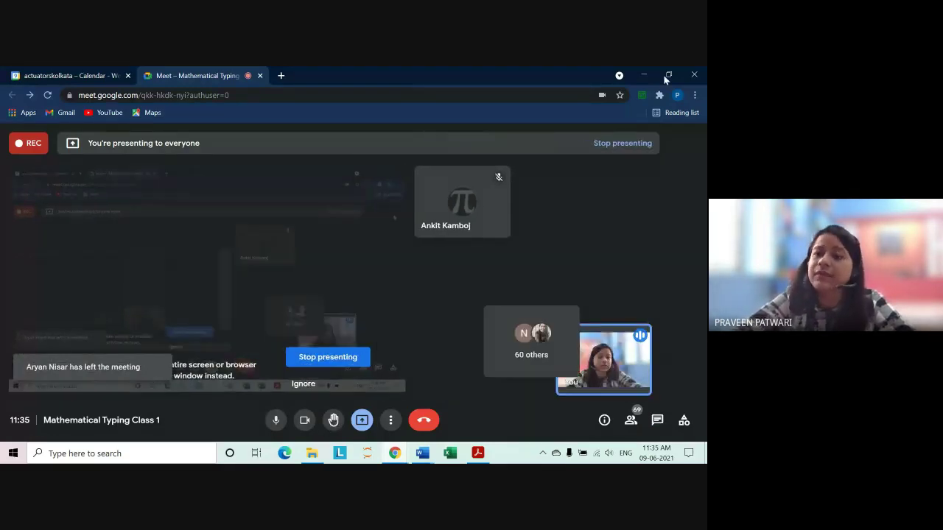
{"action": "key", "text": "alt+Tab"}
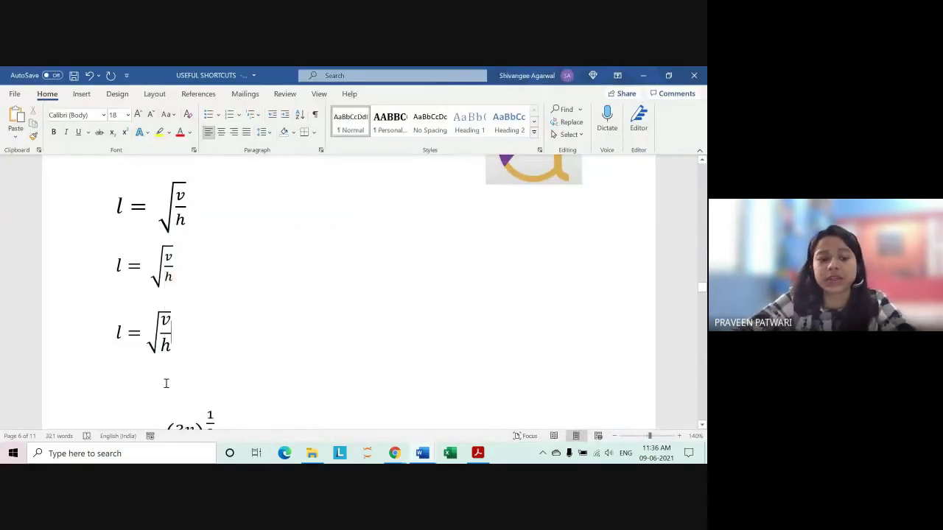
- Remove the empty line and left-justify the third l = √(v/h) equation
{"action": "key", "text": "BackSpace"}
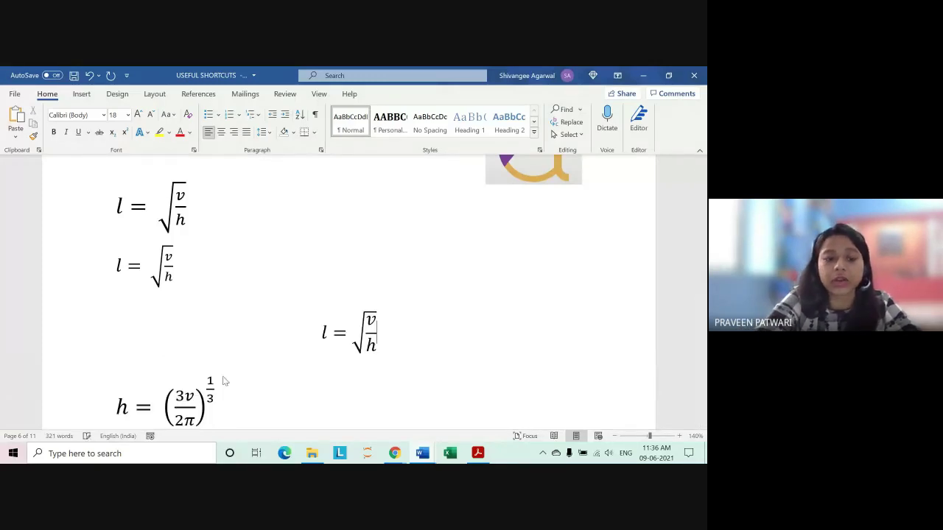
{"action": "left_click", "coordinate": [314, 322]}
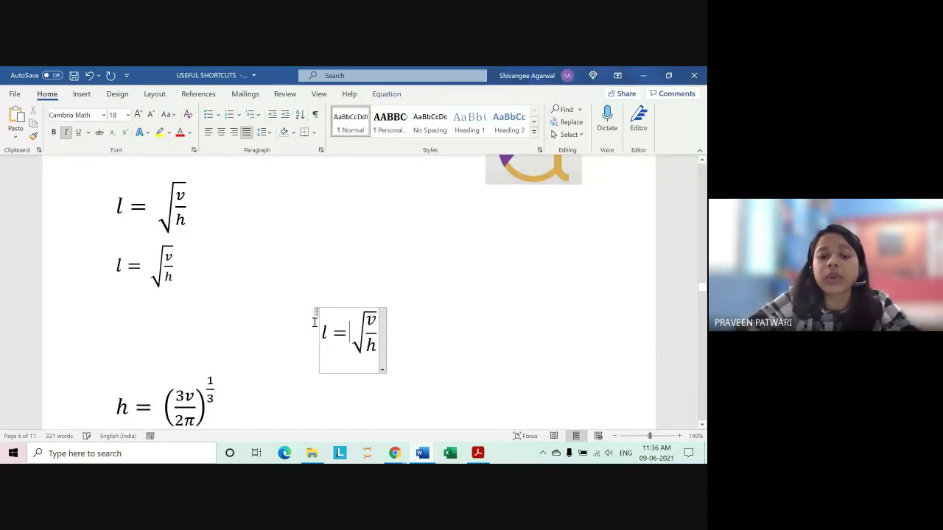
{"action": "left_click", "coordinate": [381, 370]}
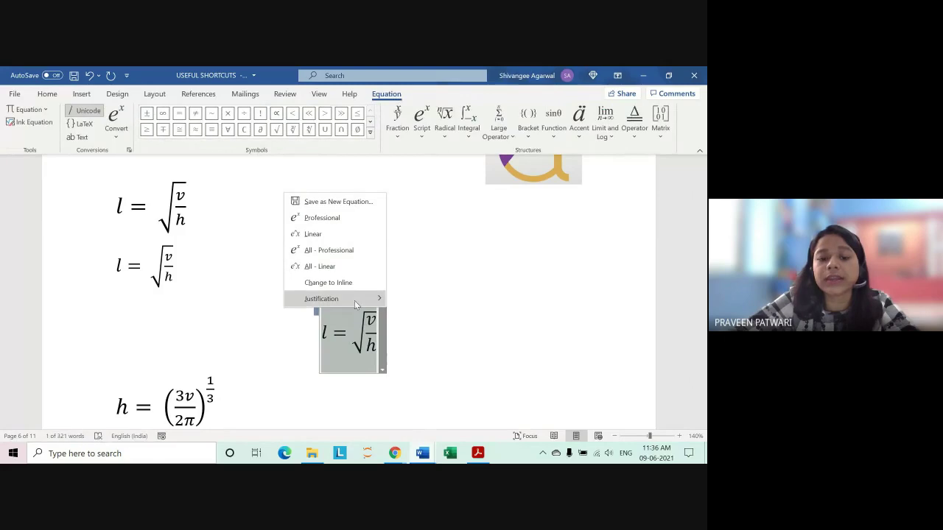
{"action": "mouse_move", "coordinate": [354, 300]}
{"action": "left_click", "coordinate": [412, 299]}
{"action": "scroll", "coordinate": [320, 314], "scroll_direction": "down", "scroll_amount": 3}
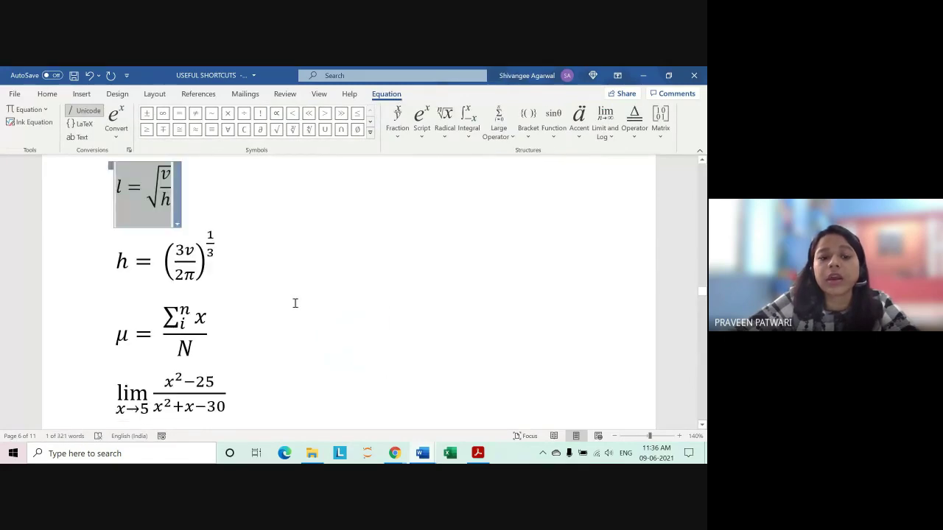
{"action": "scroll", "coordinate": [200, 206], "scroll_direction": "up", "scroll_amount": 2}
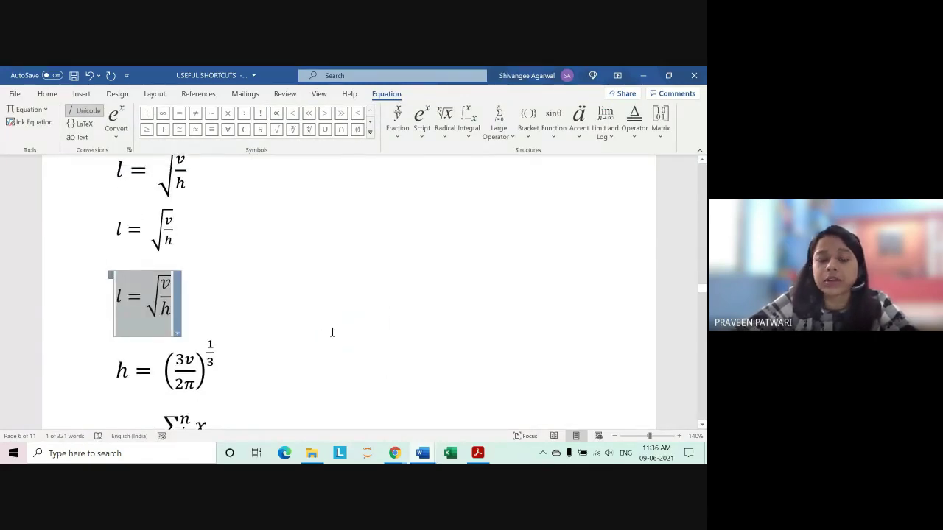
- Delete the duplicate l equation and add two blank lines below the h equation
{"action": "key", "text": "Delete"}
{"action": "key", "text": "Return"}
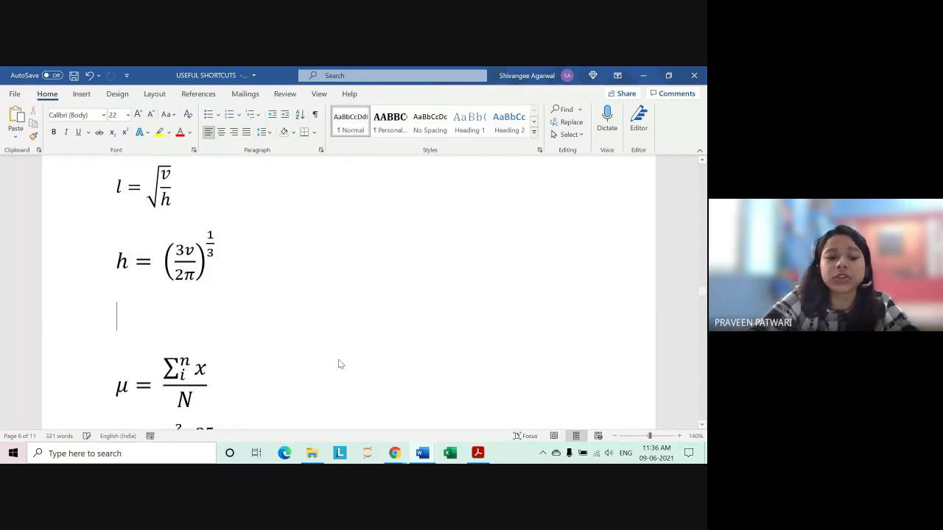
{"action": "key", "text": "Return"}
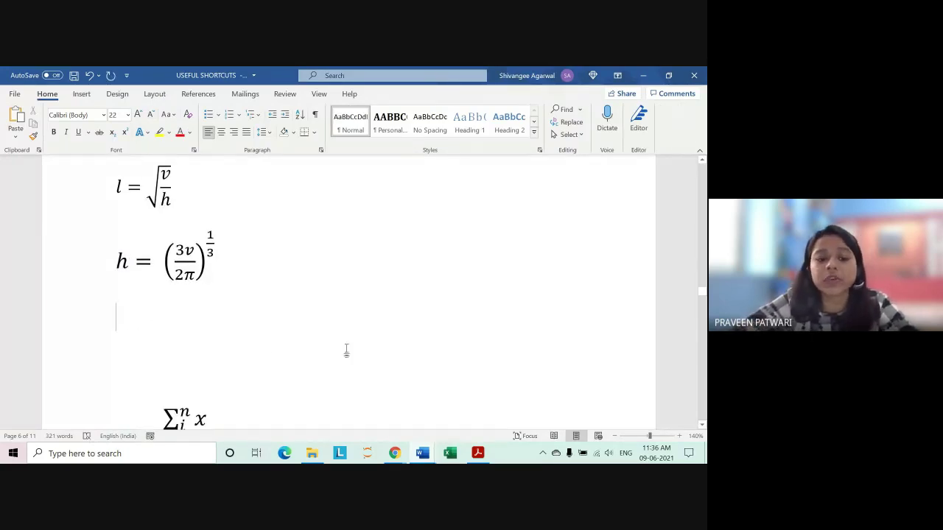
{"action": "scroll", "coordinate": [266, 354], "scroll_direction": "down", "scroll_amount": 2}
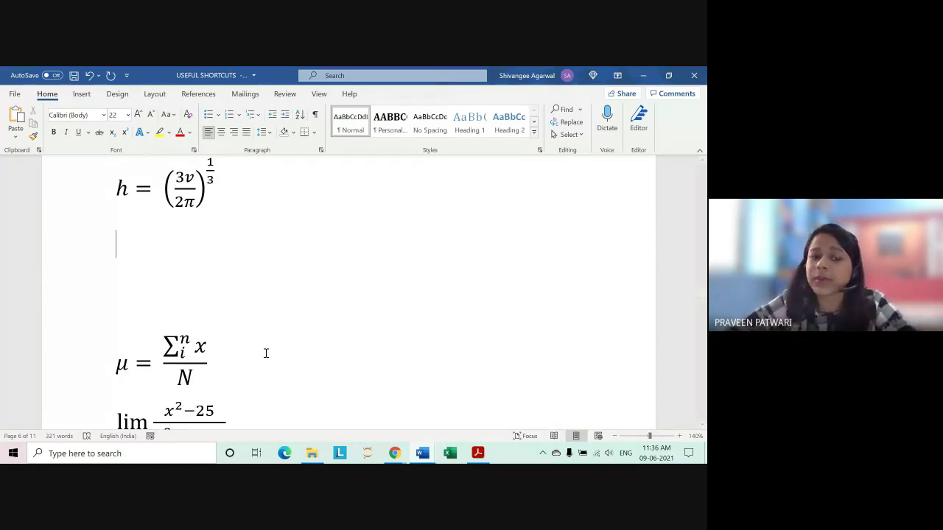
- Insert a new equation with h = followed by an empty superscript structure
{"action": "key", "text": "alt+equal"}
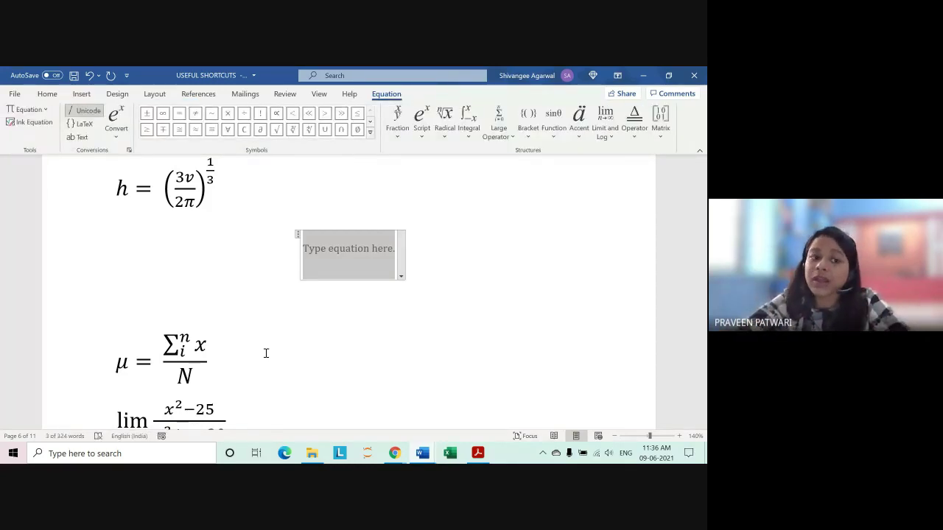
{"action": "left_click", "coordinate": [401, 276]}
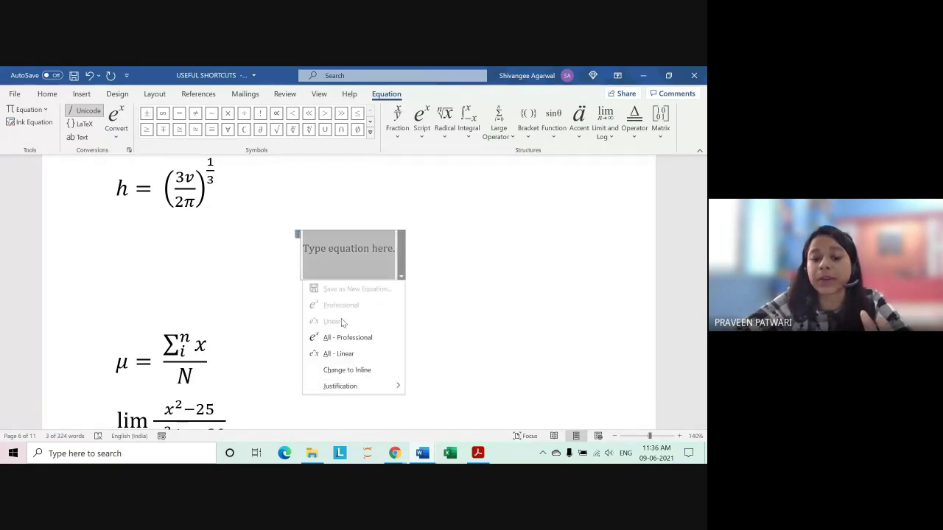
{"action": "left_click", "coordinate": [356, 256]}
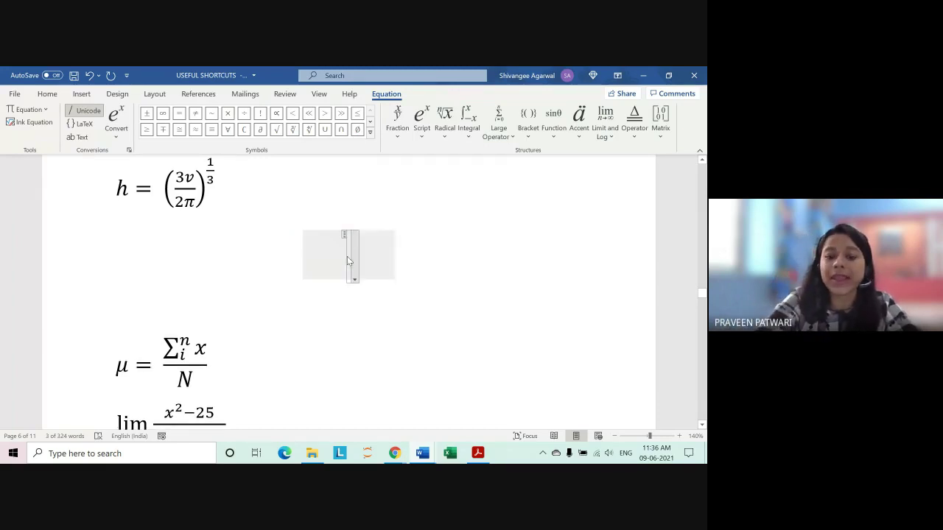
{"action": "type", "text": "h ="}
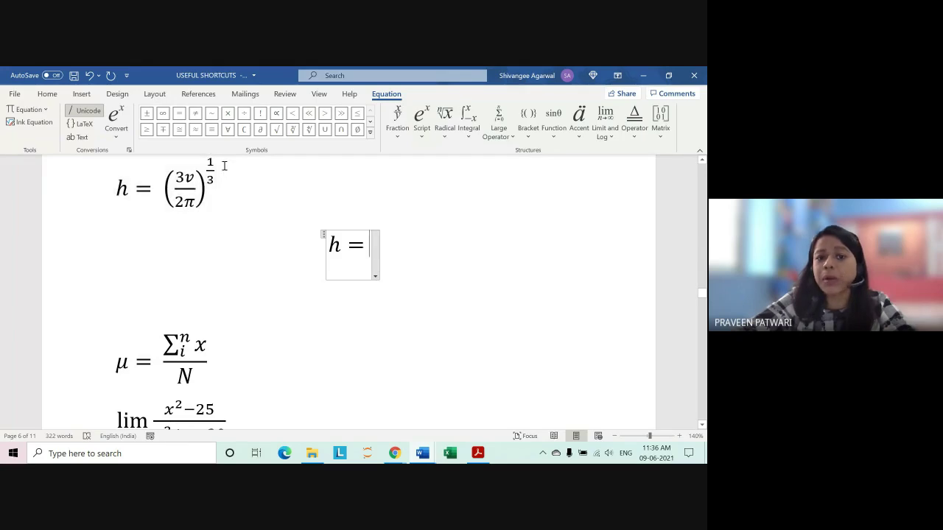
{"action": "left_click", "coordinate": [421, 122]}
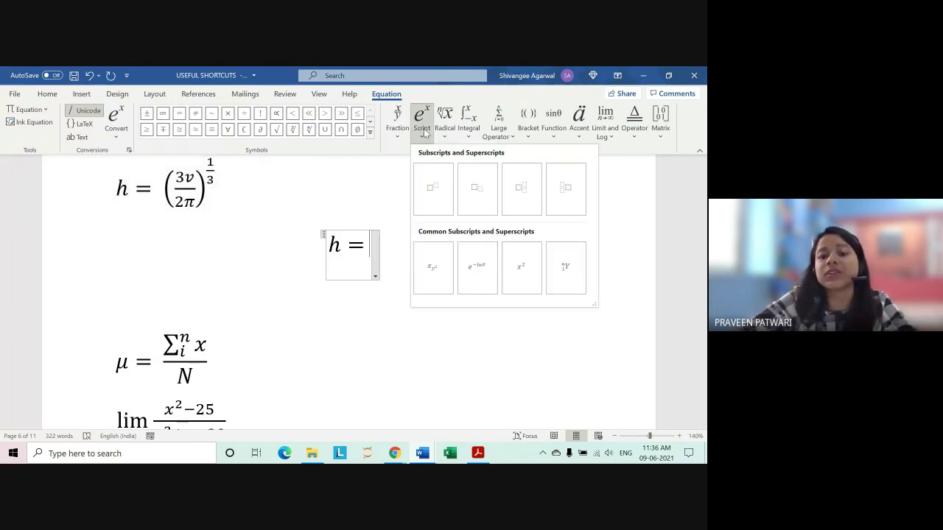
{"action": "left_click", "coordinate": [442, 187]}
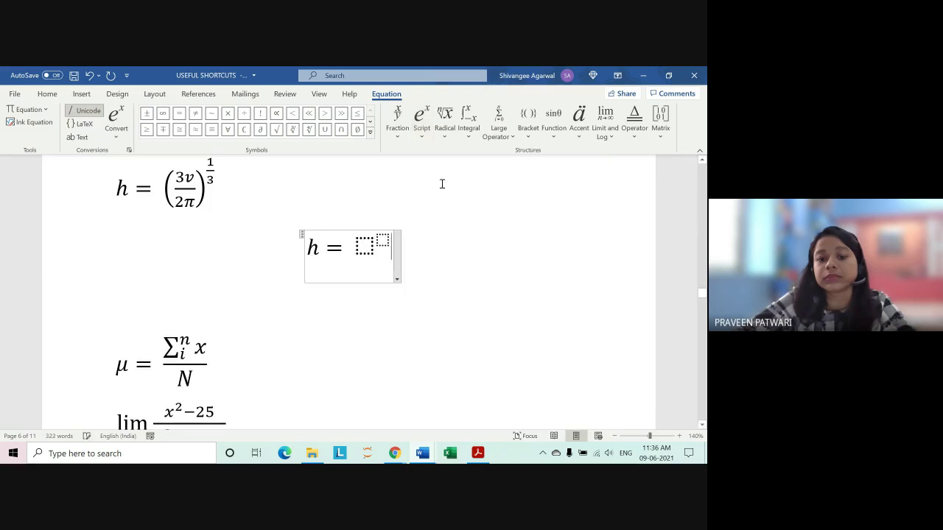
{"action": "left_click", "coordinate": [421, 122]}
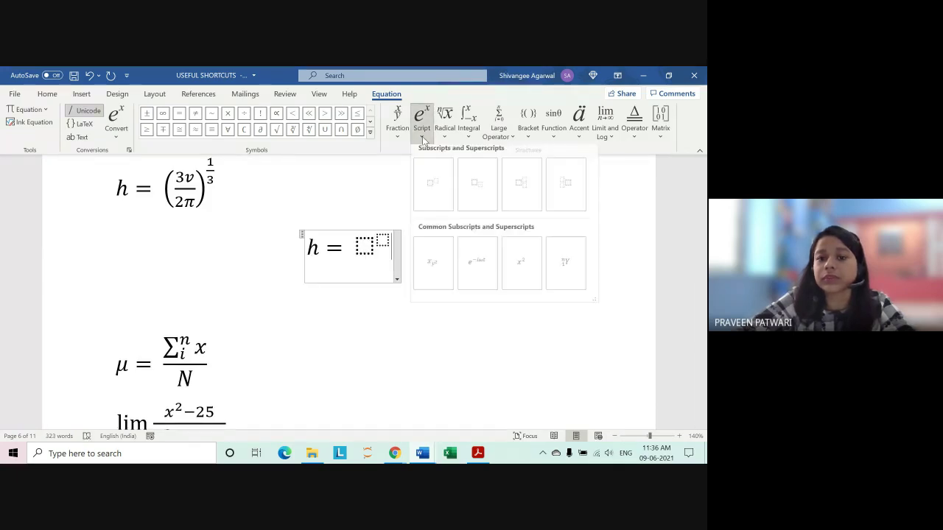
{"action": "left_click", "coordinate": [372, 249]}
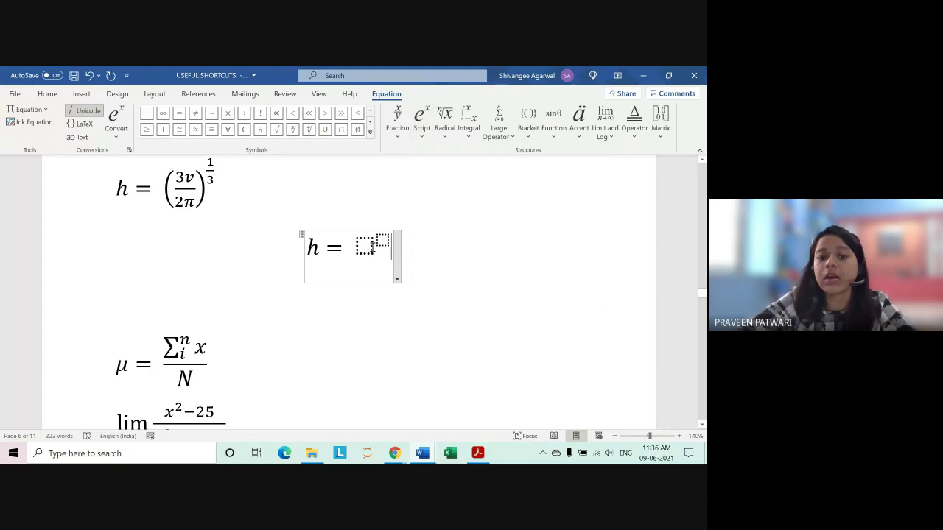
- Fill the superscript base with (3v/2π) and the exponent with 1/3
{"action": "left_click", "coordinate": [362, 244]}
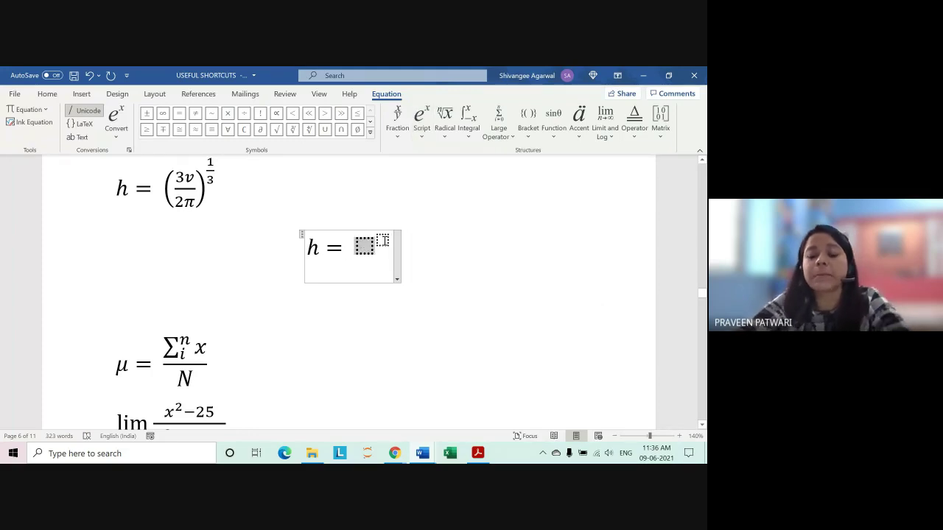
{"action": "type", "text": "("}
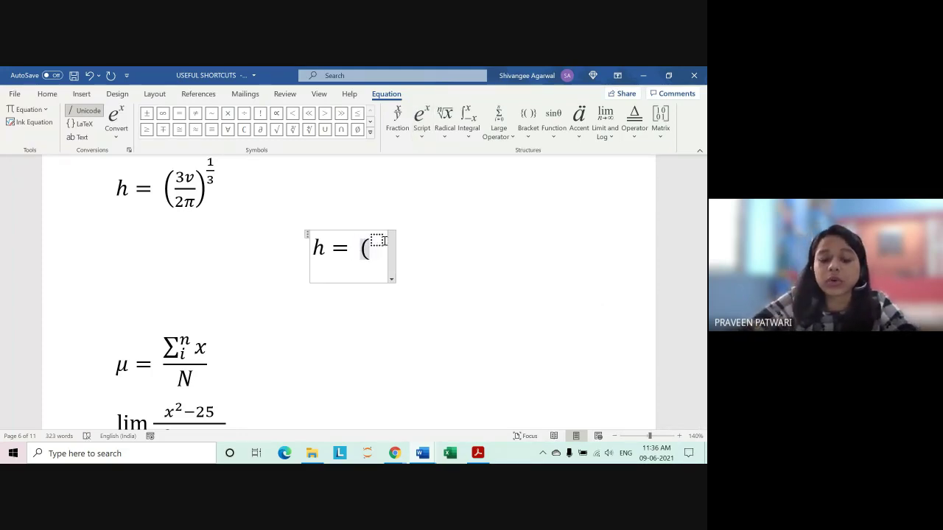
{"action": "type", "text": "3"}
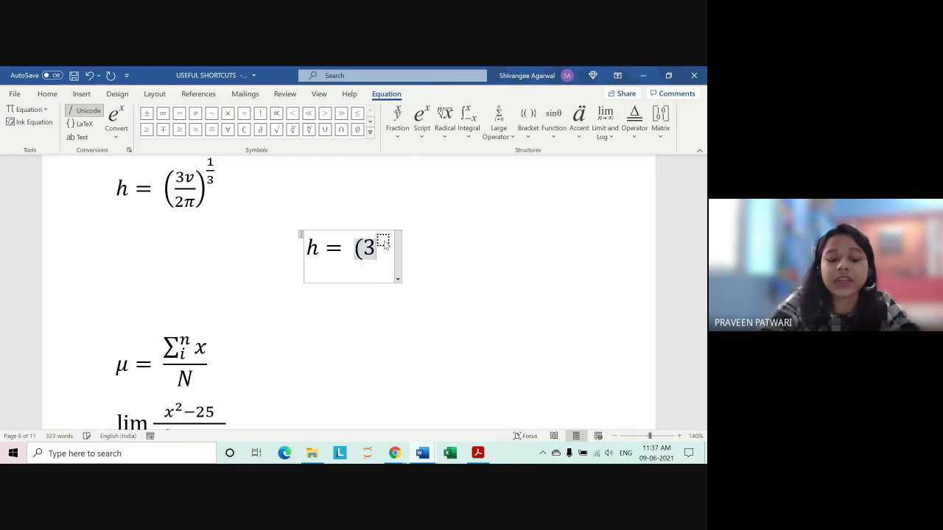
{"action": "type", "text": "v/"}
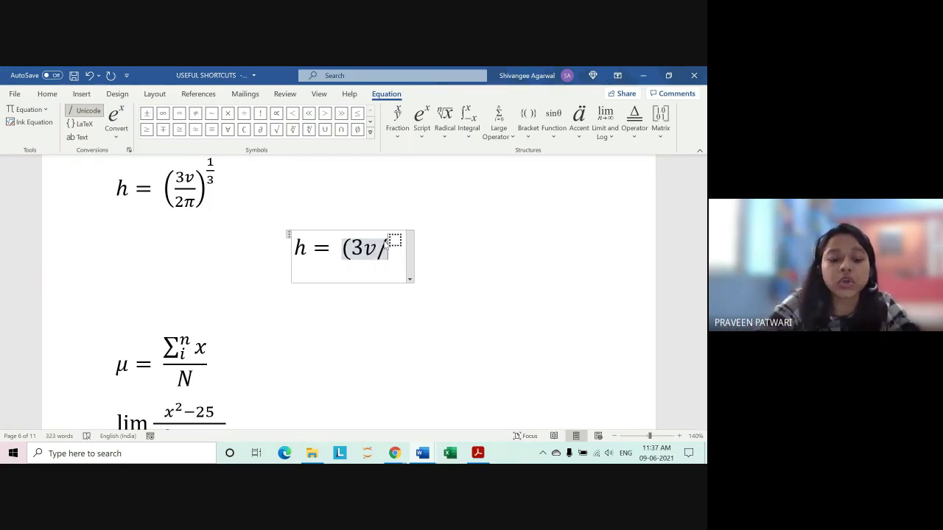
{"action": "type", "text": "2"}
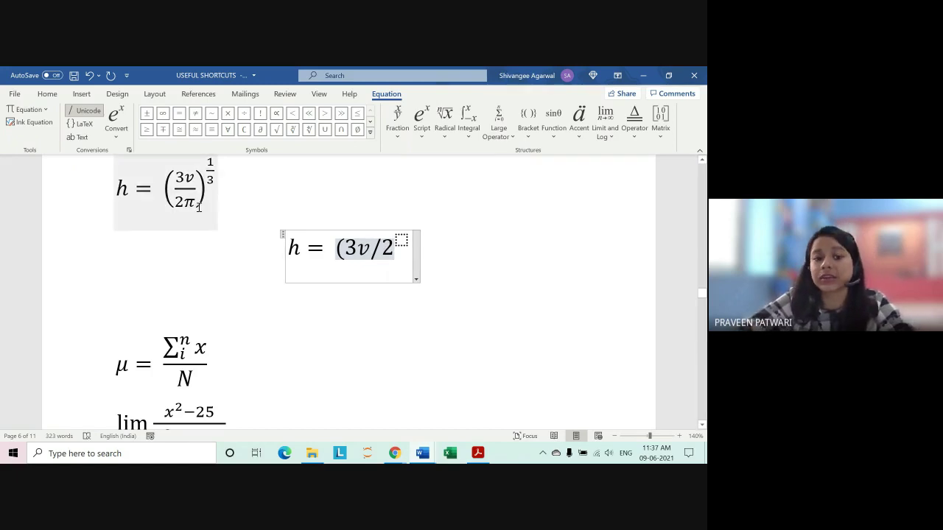
{"action": "left_click", "coordinate": [371, 132]}
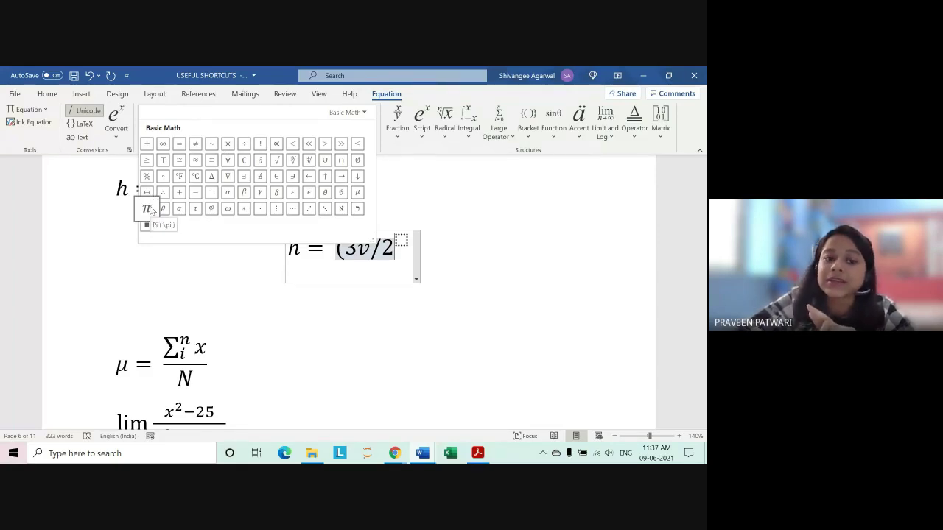
{"action": "left_click", "coordinate": [348, 112]}
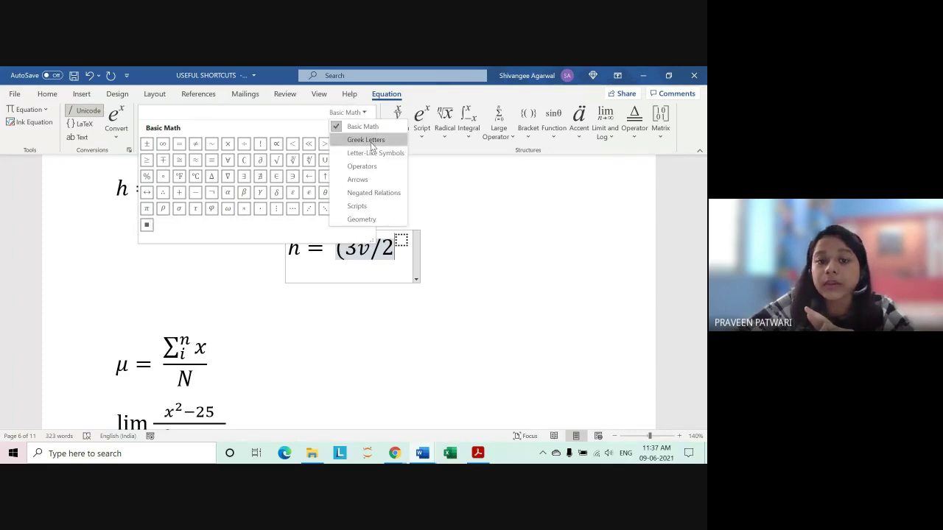
{"action": "left_click", "coordinate": [442, 171]}
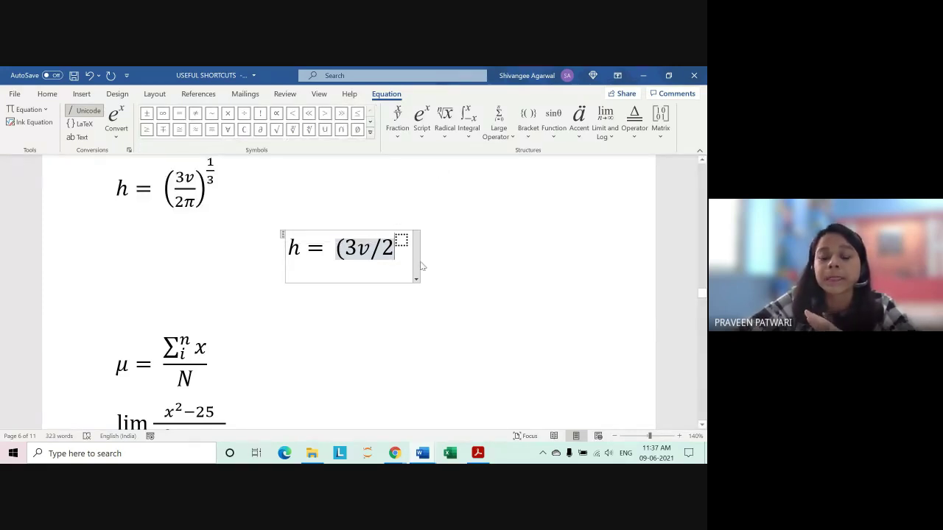
{"action": "type", "text": "\\"}
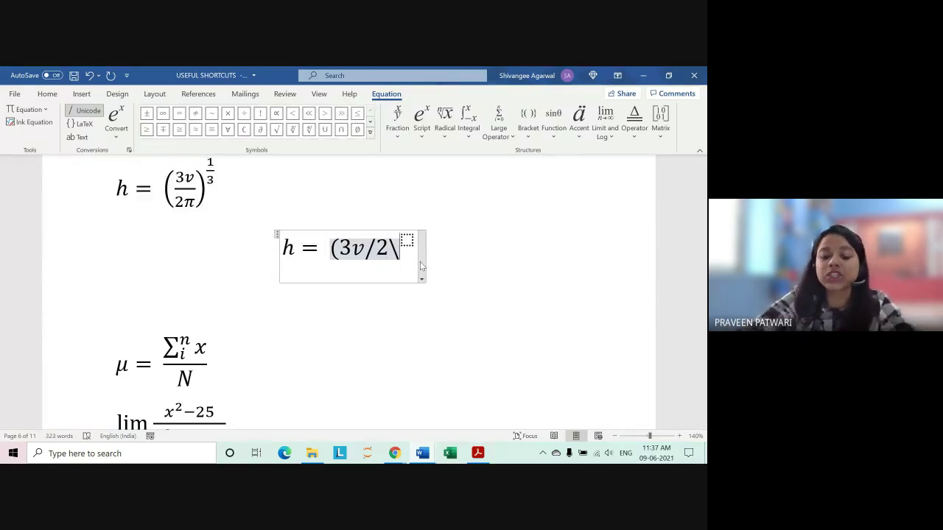
{"action": "type", "text": "pi"}
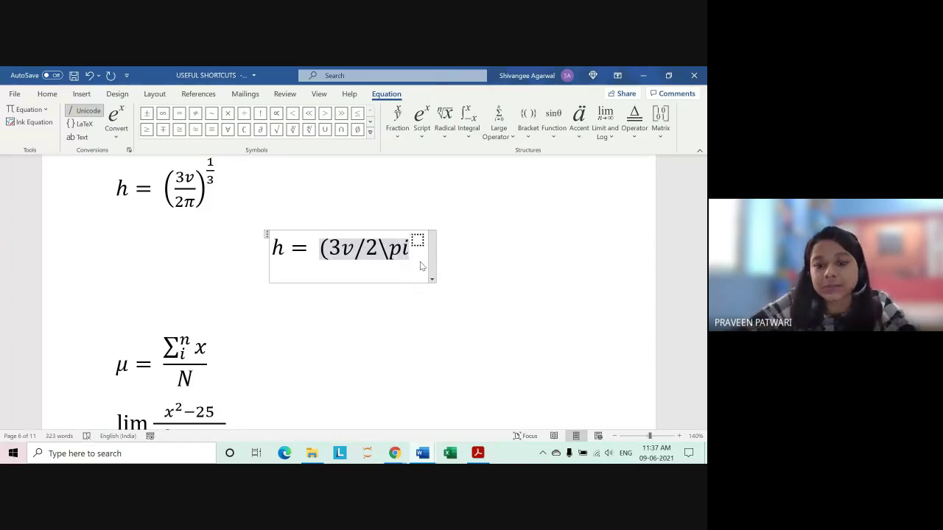
{"action": "key", "text": "space"}
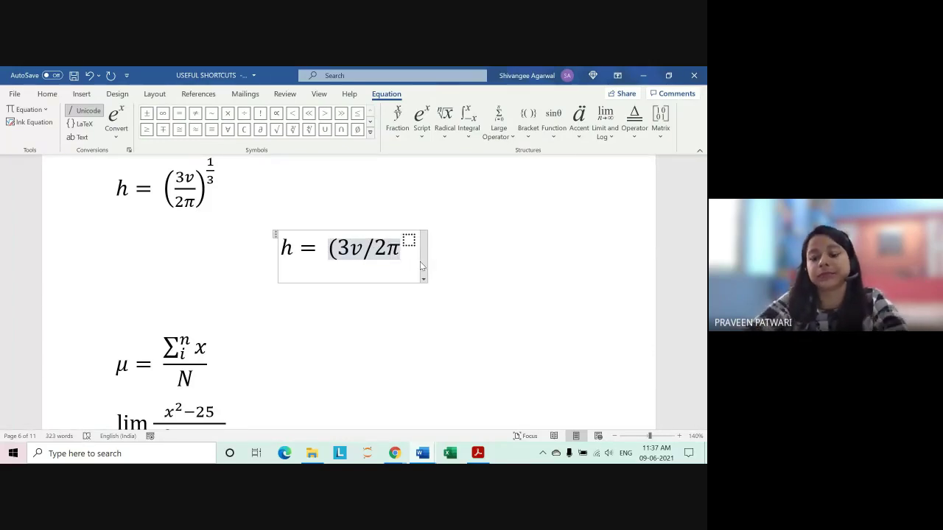
{"action": "type", "text": ")"}
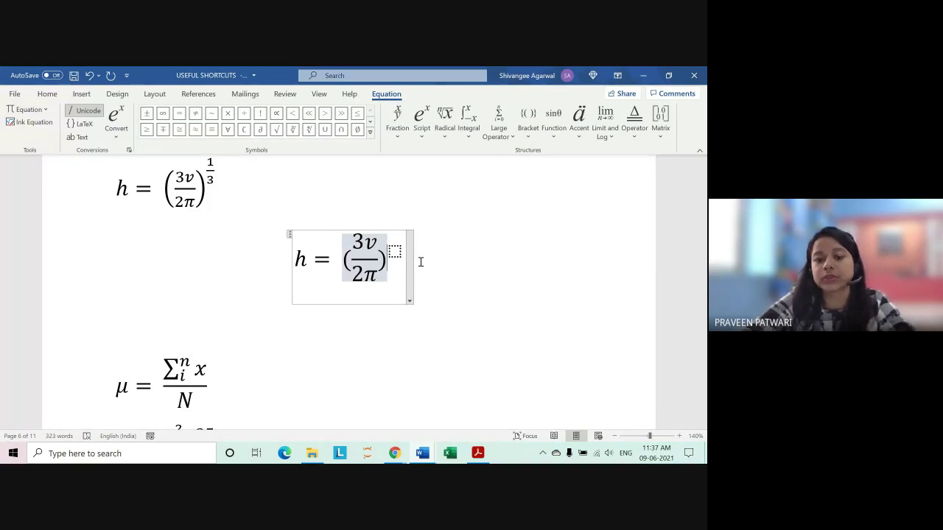
{"action": "left_click", "coordinate": [395, 252]}
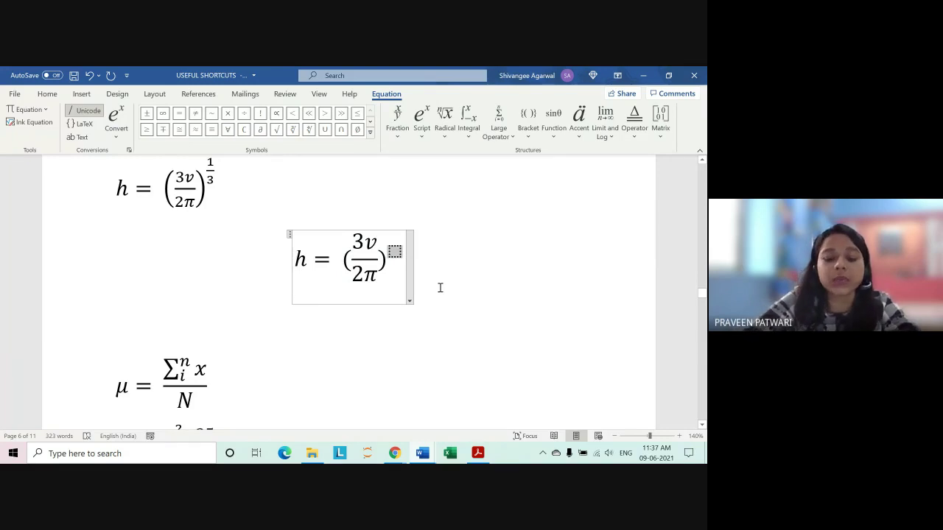
{"action": "type", "text": "1/3"}
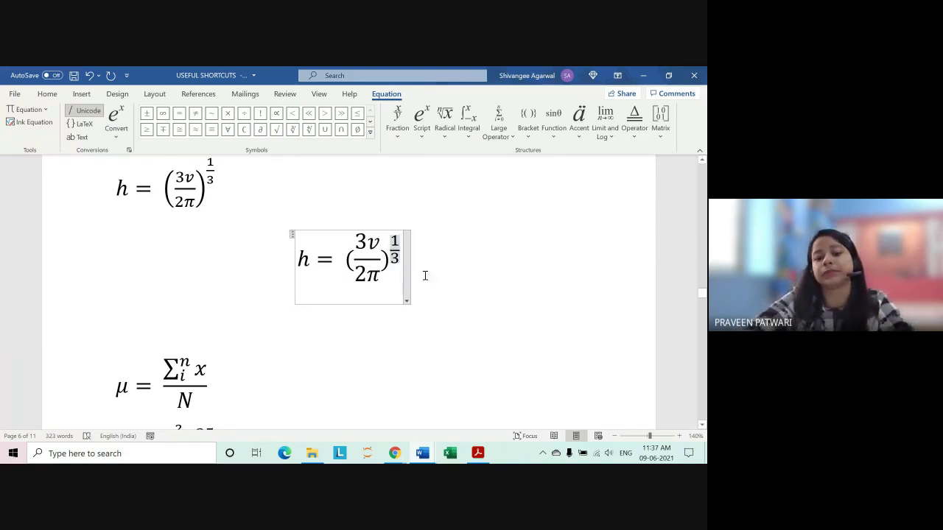
{"action": "left_click", "coordinate": [391, 270]}
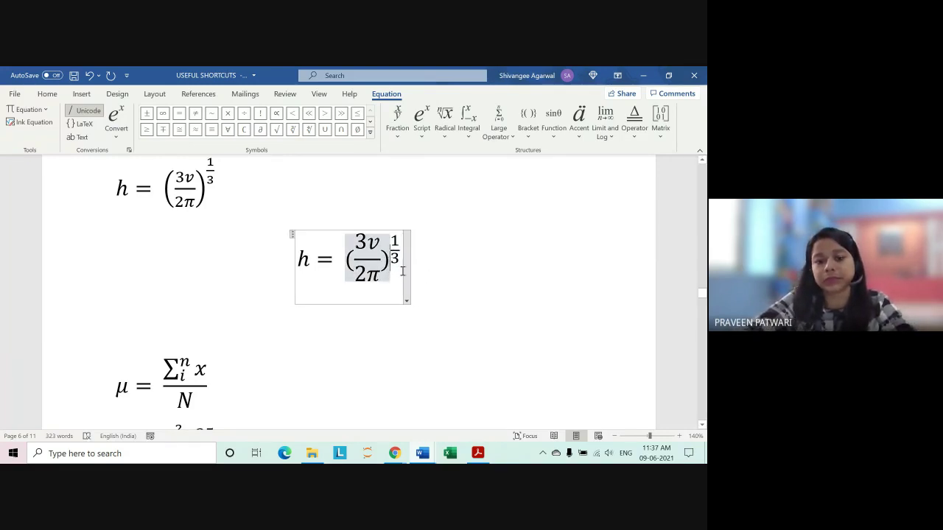
{"action": "left_click", "coordinate": [423, 270]}
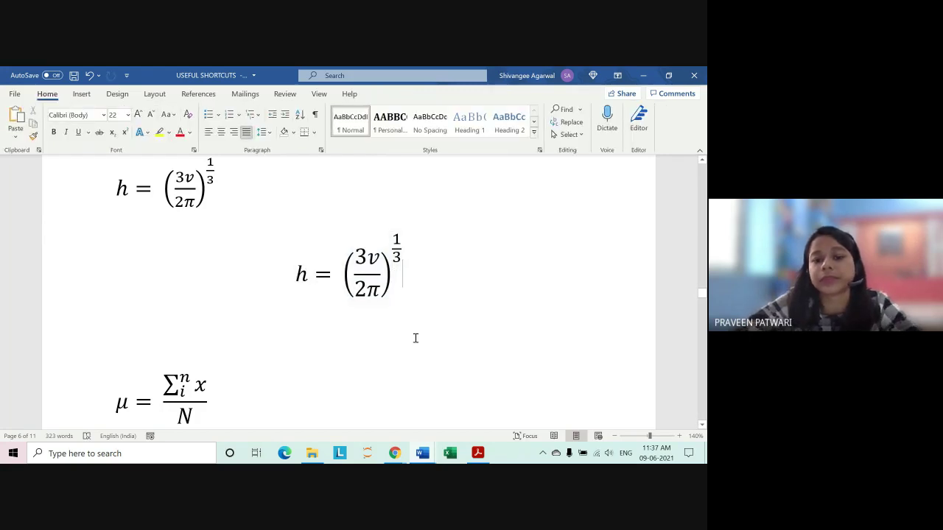
- Reopen the new h = (3v/2π)^(1/3) equation and expand the full Basic Math symbol gallery
{"action": "left_click", "coordinate": [402, 278]}
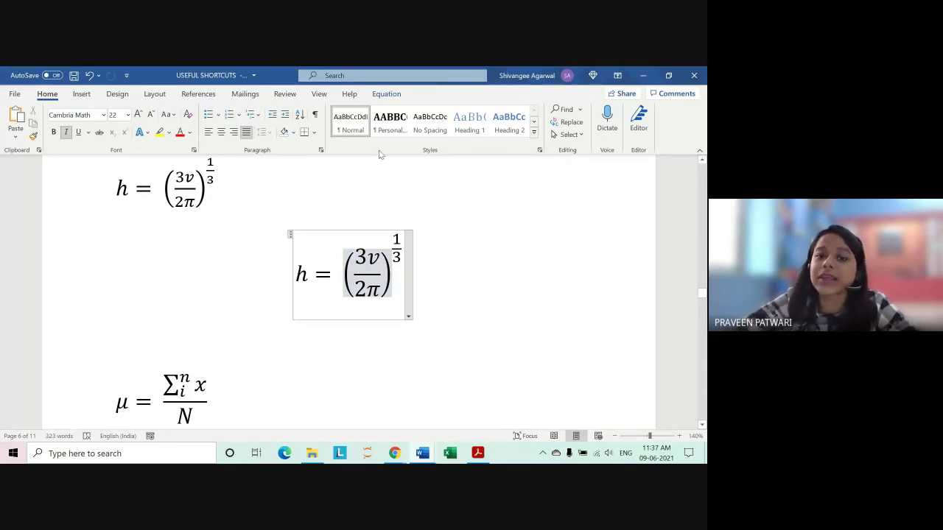
{"action": "left_click", "coordinate": [384, 93]}
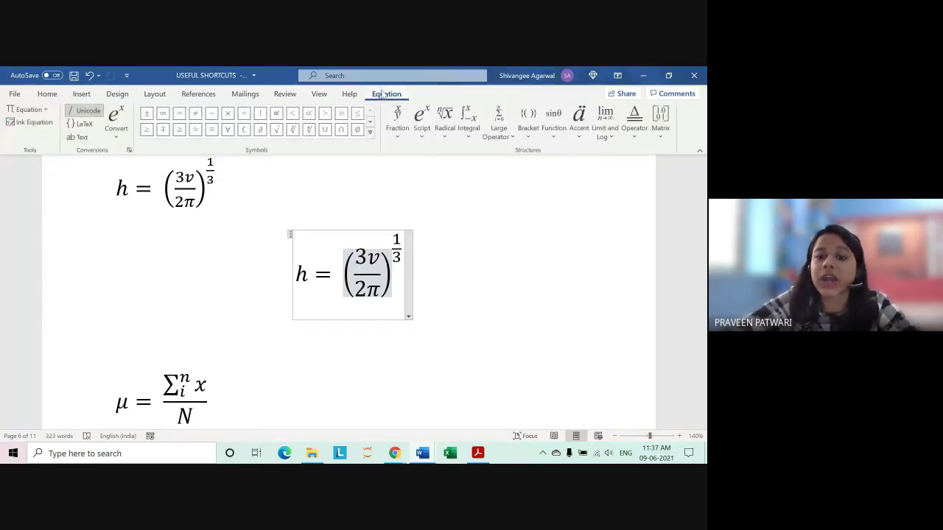
{"action": "left_click", "coordinate": [422, 122]}
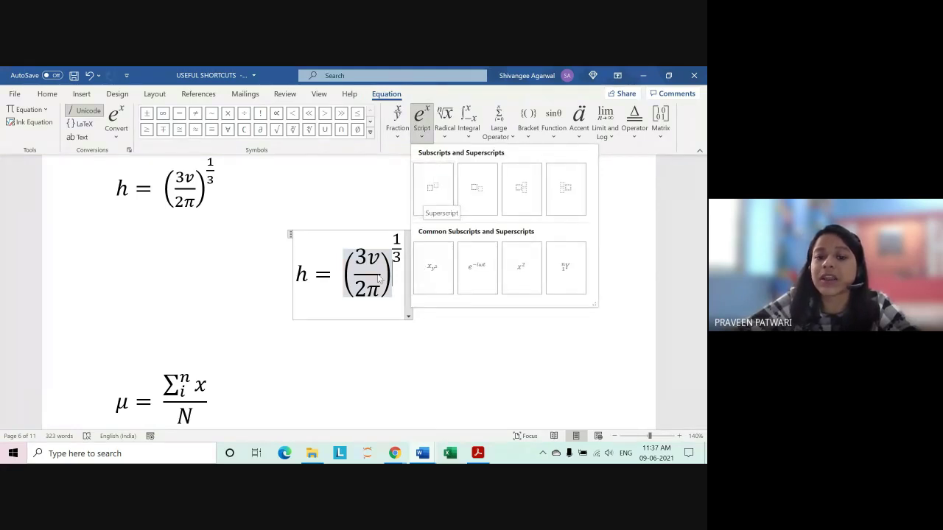
{"action": "left_click", "coordinate": [352, 258]}
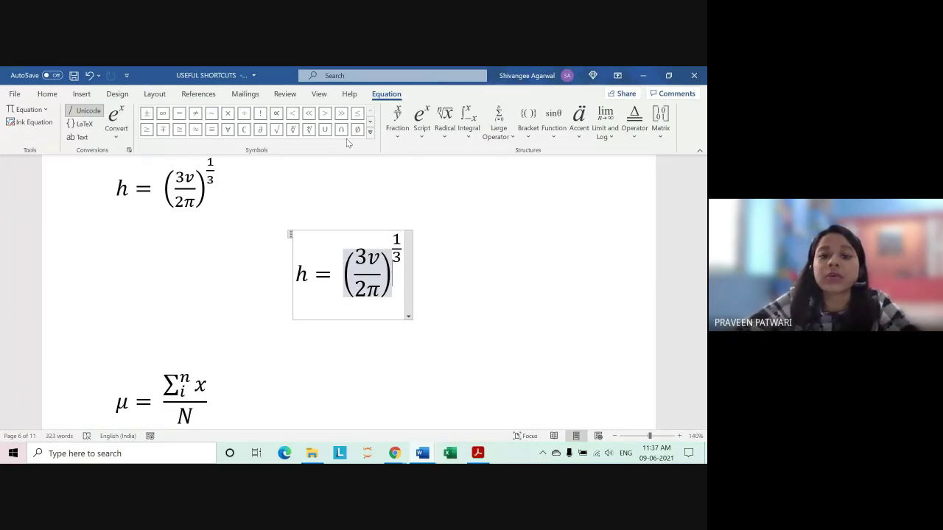
{"action": "left_click", "coordinate": [370, 131]}
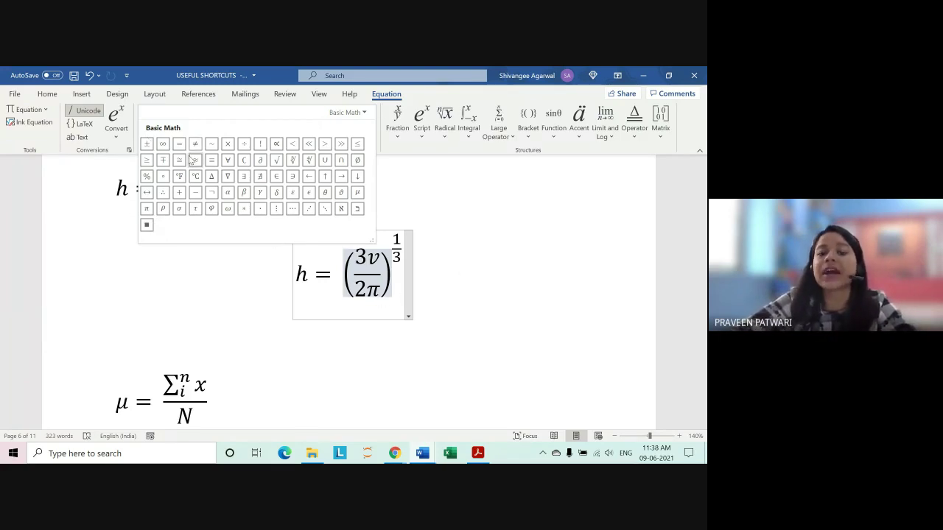
- Browse the Greek Letters, Operators, Scripts and Geometry symbol categories, then collapse the gallery
{"action": "left_click", "coordinate": [348, 112]}
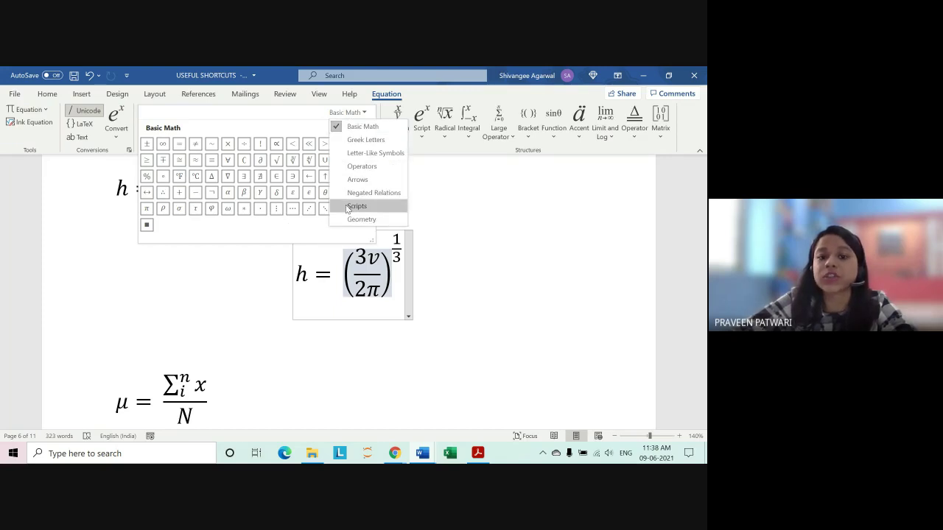
{"action": "left_click", "coordinate": [358, 140]}
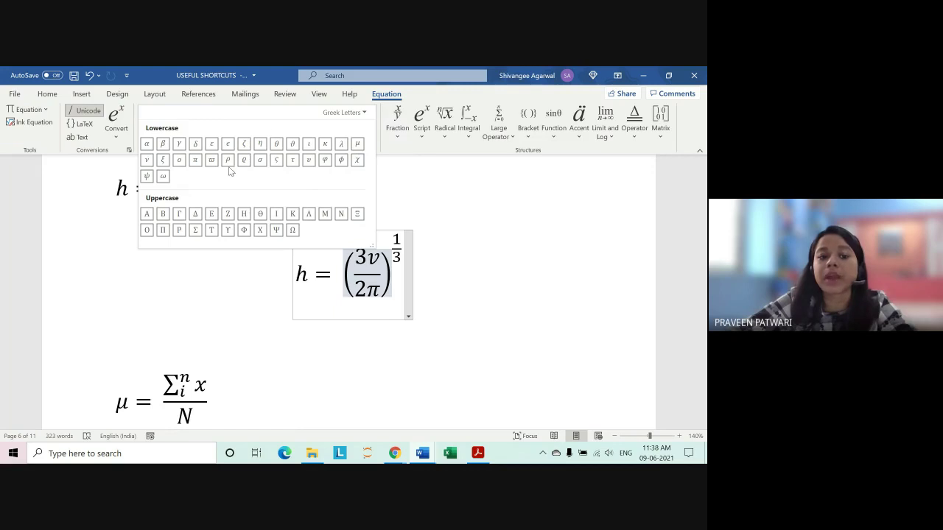
{"action": "left_click", "coordinate": [345, 112]}
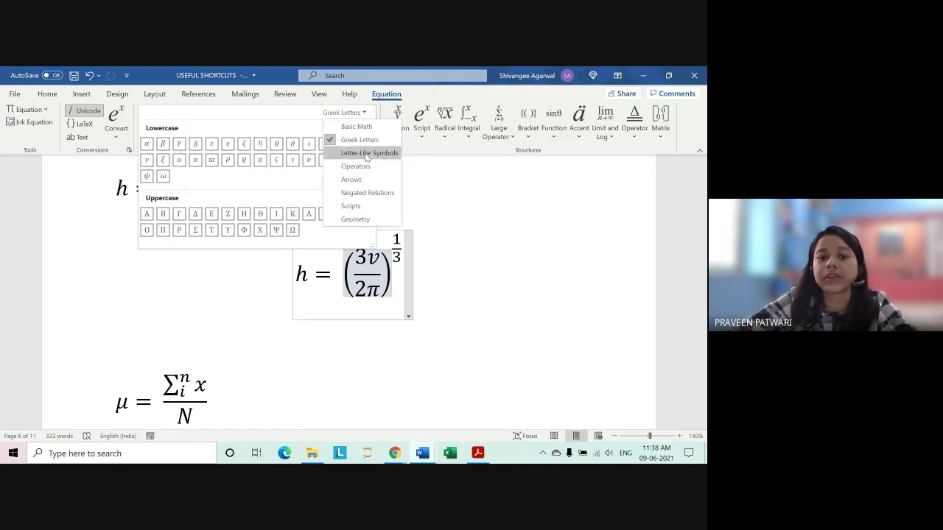
{"action": "left_click", "coordinate": [357, 166]}
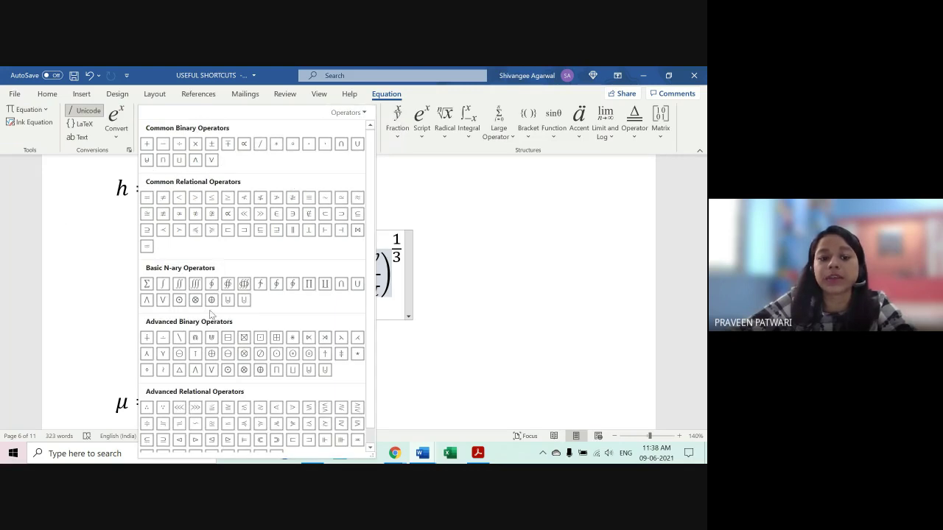
{"action": "scroll", "coordinate": [236, 295], "scroll_direction": "down", "scroll_amount": 1}
{"action": "scroll", "coordinate": [236, 295], "scroll_direction": "up", "scroll_amount": 1}
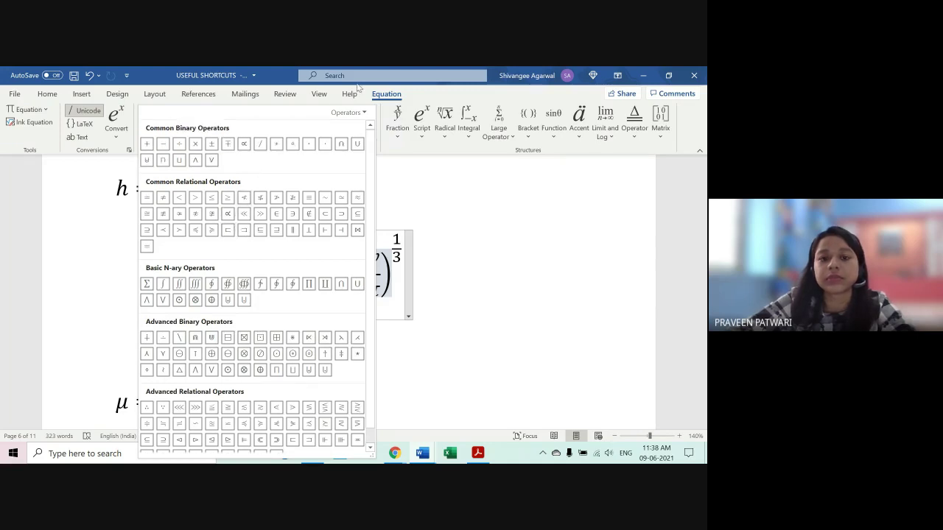
{"action": "left_click", "coordinate": [348, 112]}
{"action": "left_click", "coordinate": [360, 207]}
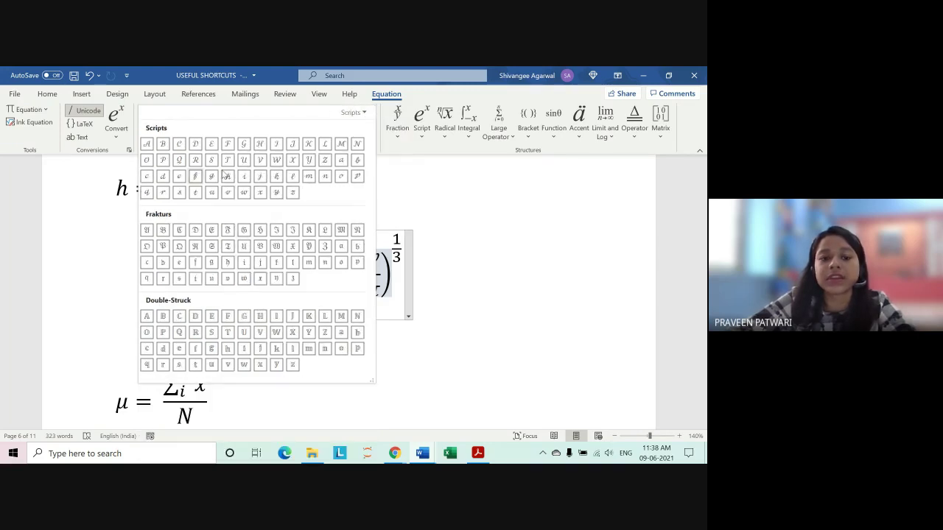
{"action": "left_click", "coordinate": [349, 112]}
{"action": "left_click", "coordinate": [379, 218]}
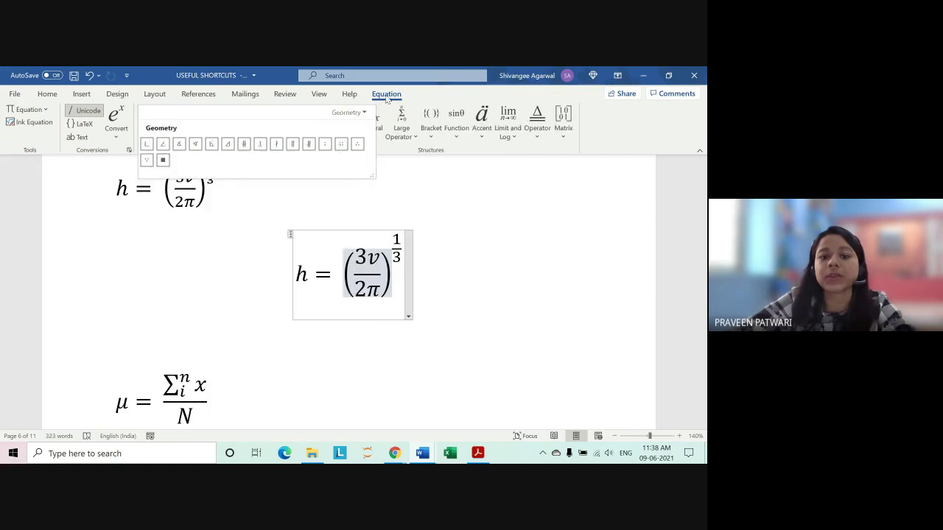
{"action": "left_click", "coordinate": [349, 112]}
{"action": "left_click", "coordinate": [357, 125]}
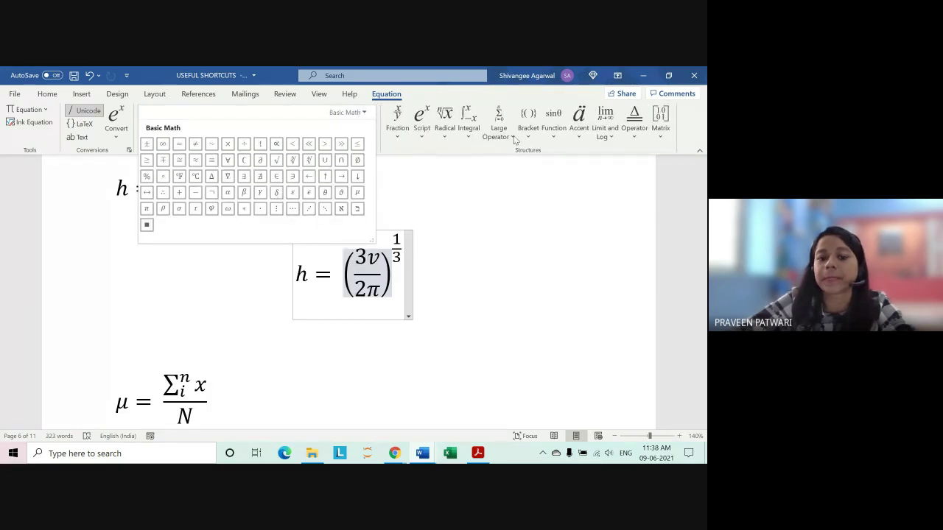
{"action": "left_click", "coordinate": [473, 200]}
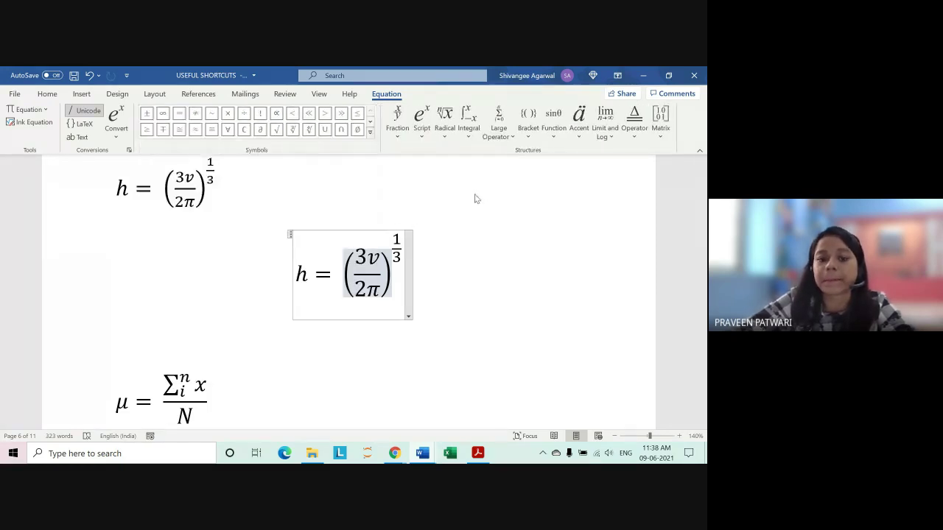
- Exit the equation and add a left-aligned empty line below it
{"action": "left_click", "coordinate": [403, 272]}
{"action": "left_click", "coordinate": [473, 280]}
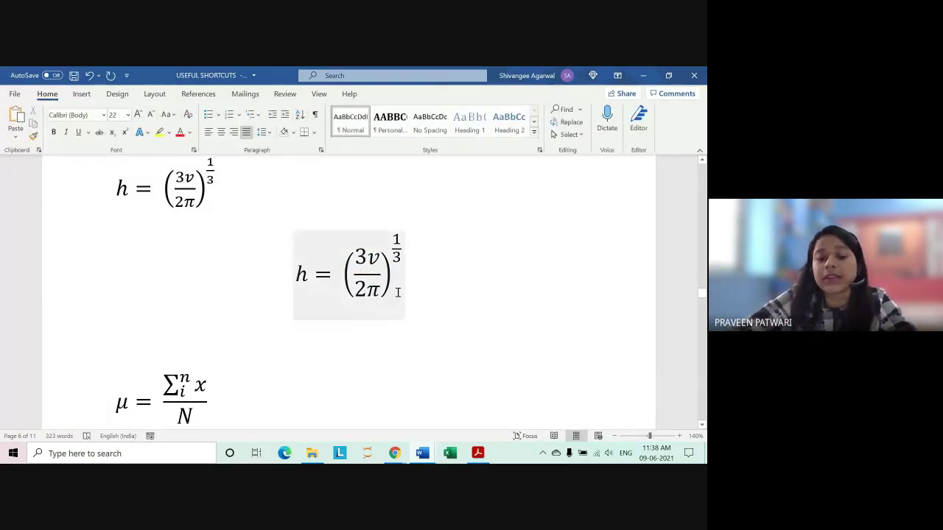
{"action": "key", "text": "Return"}
{"action": "key", "text": "ctrl+l"}
- Insert a new equation and type h = (3v/2π) in linear form
{"action": "scroll", "coordinate": [432, 231], "scroll_direction": "down", "scroll_amount": 1}
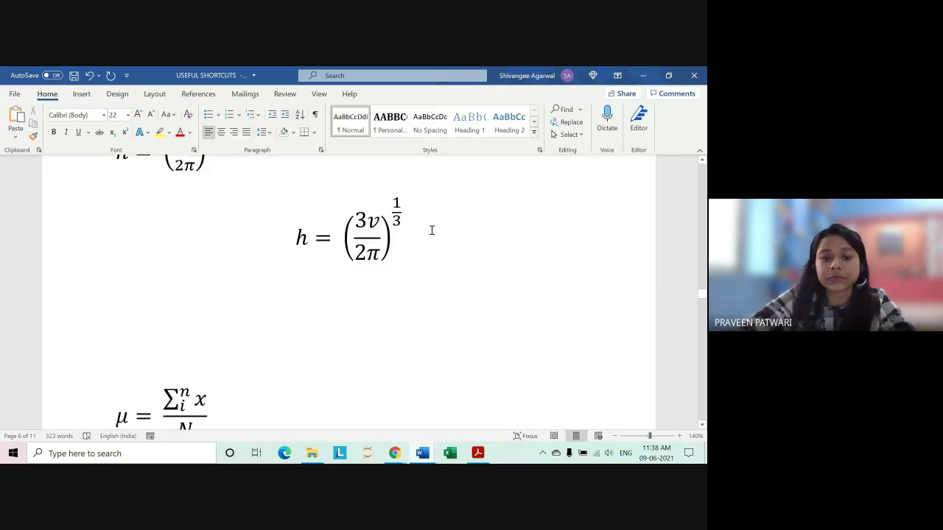
{"action": "key", "text": "alt+equal"}
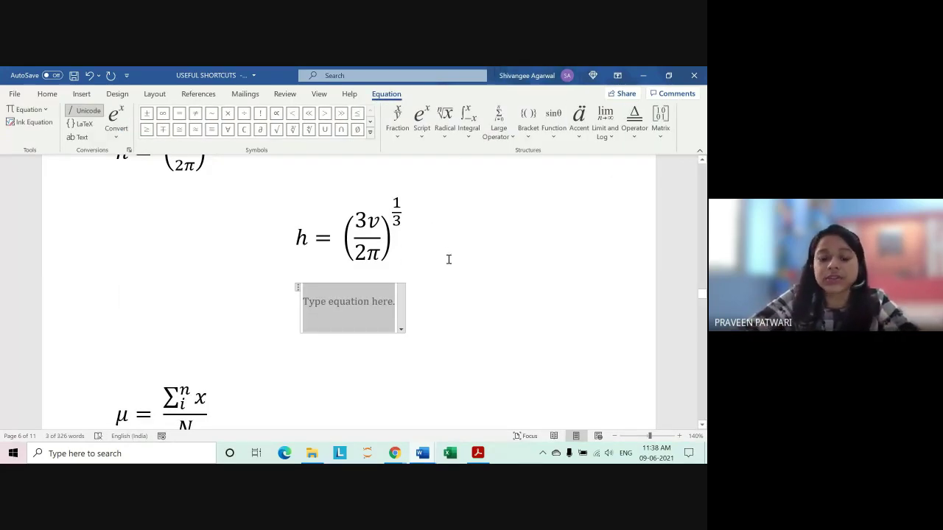
{"action": "type", "text": "h ="}
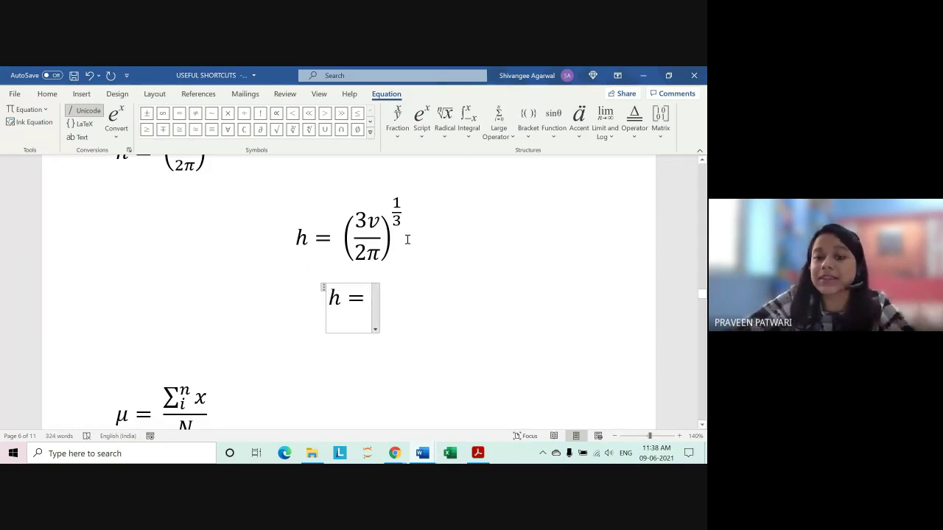
{"action": "left_click", "coordinate": [424, 127]}
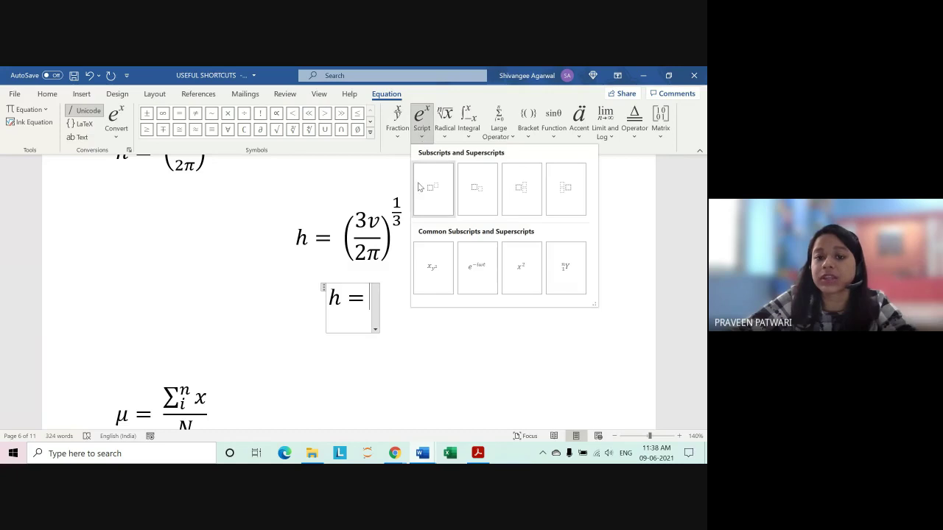
{"action": "left_click", "coordinate": [370, 306]}
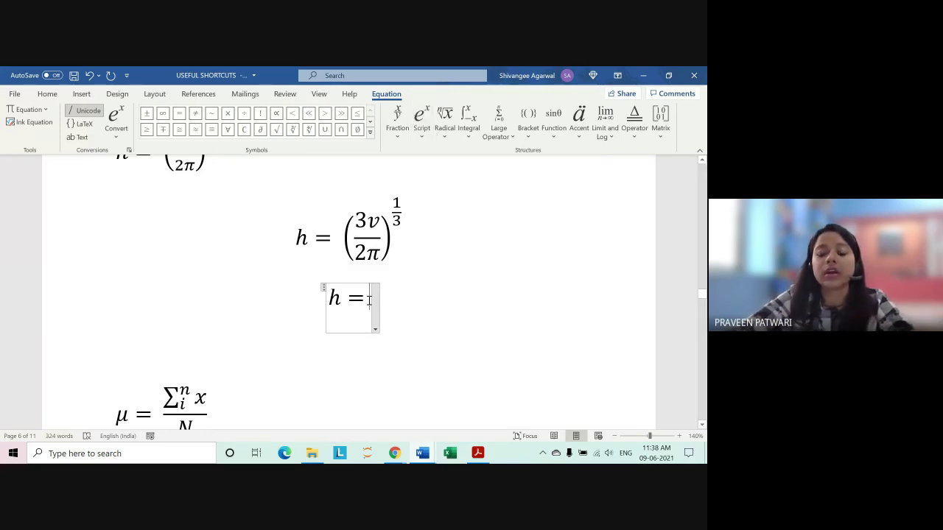
{"action": "type", "text": "("}
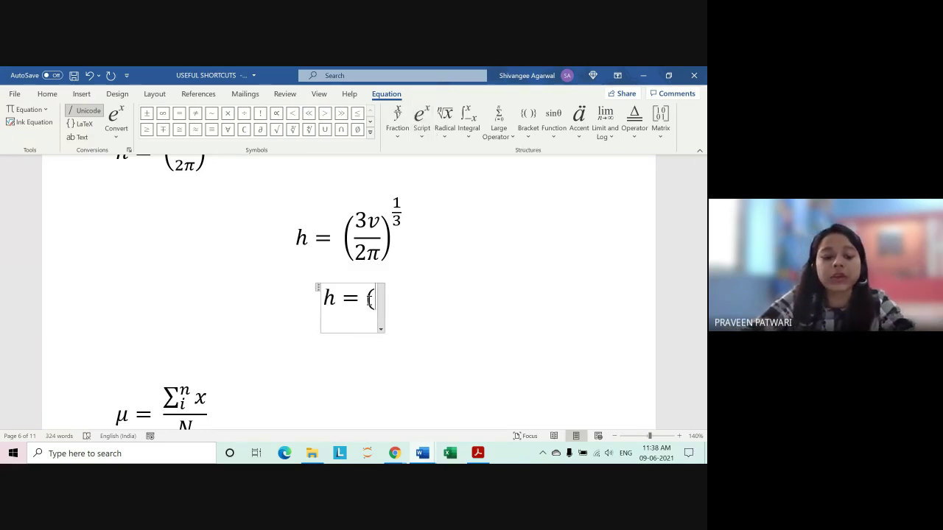
{"action": "type", "text": "3v"}
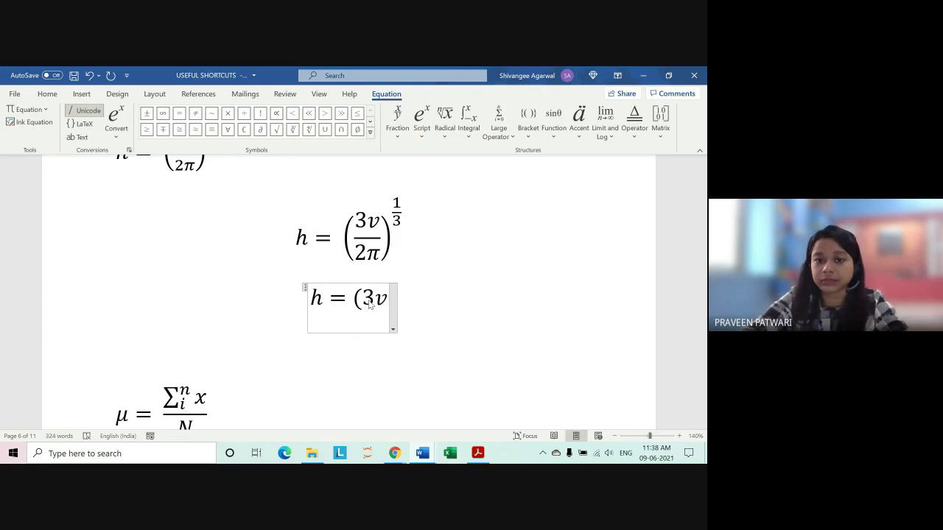
{"action": "type", "text": "/"}
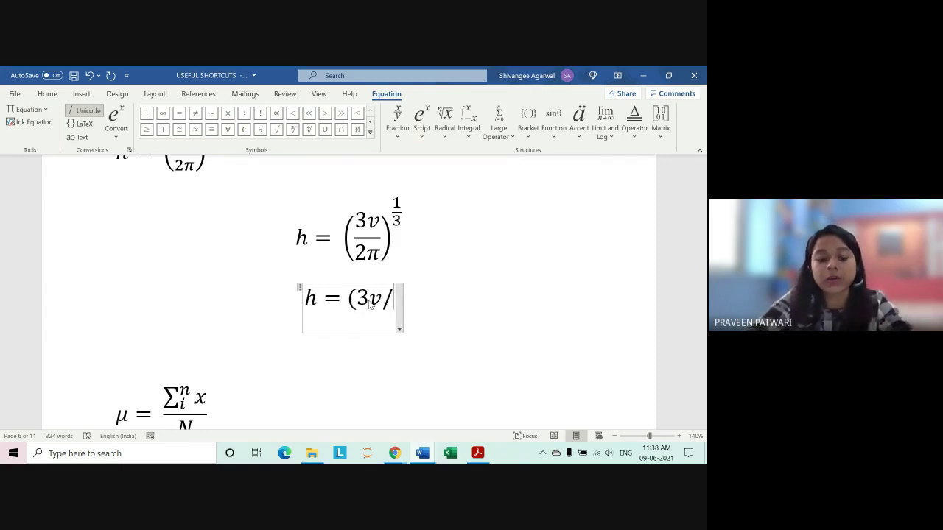
{"action": "type", "text": "2\\"}
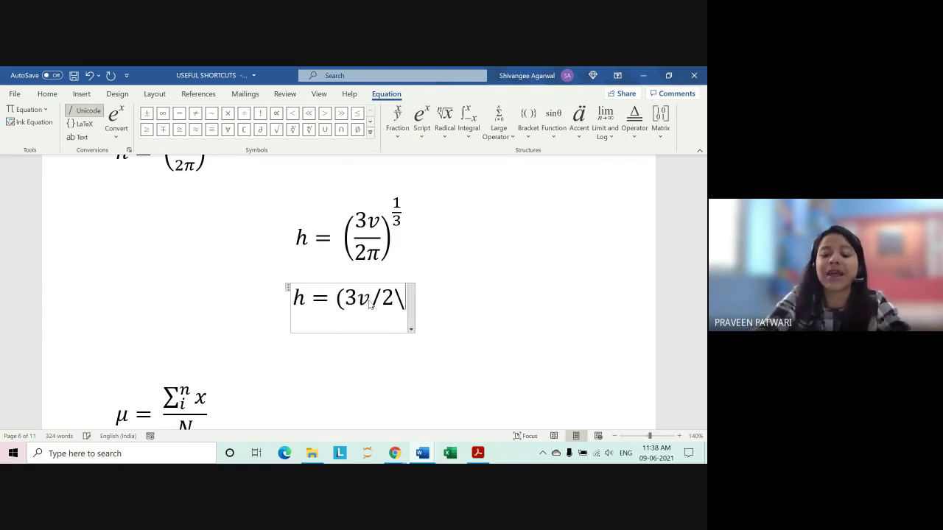
{"action": "type", "text": "pi"}
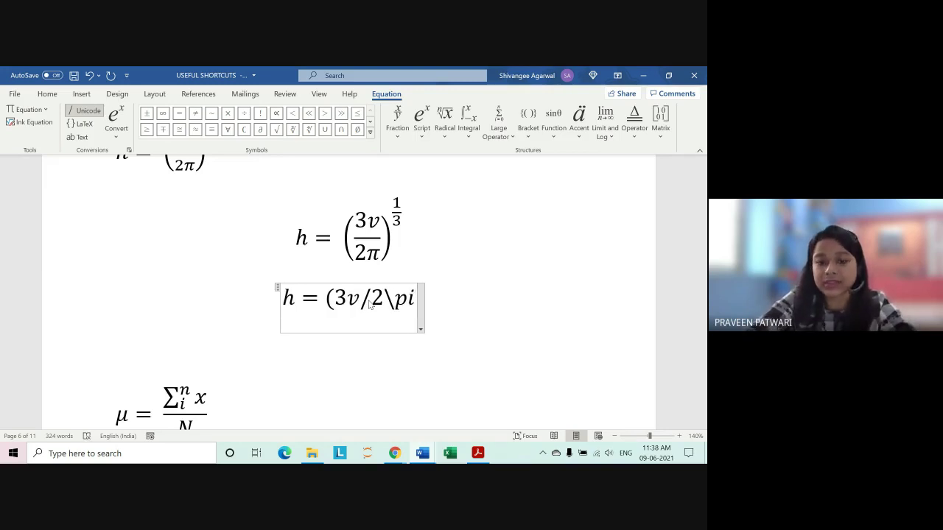
{"action": "key", "text": "space"}
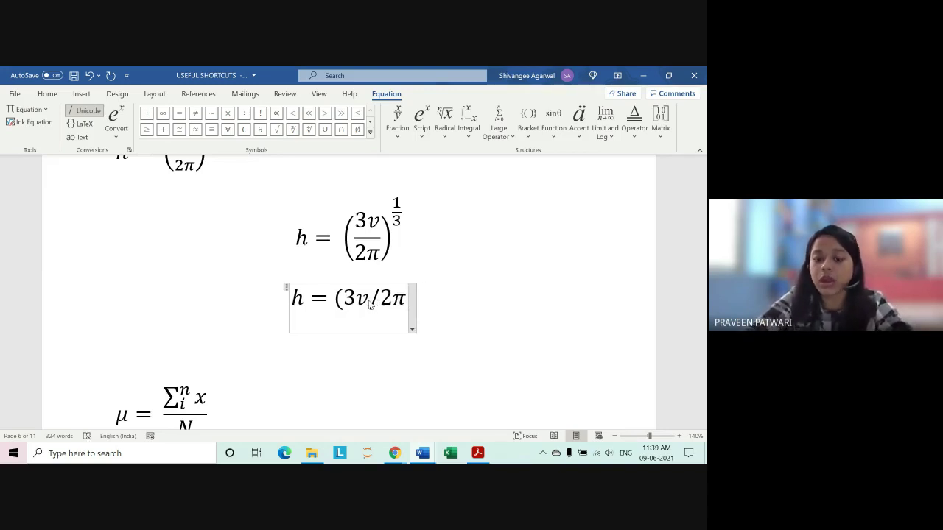
{"action": "type", "text": ")"}
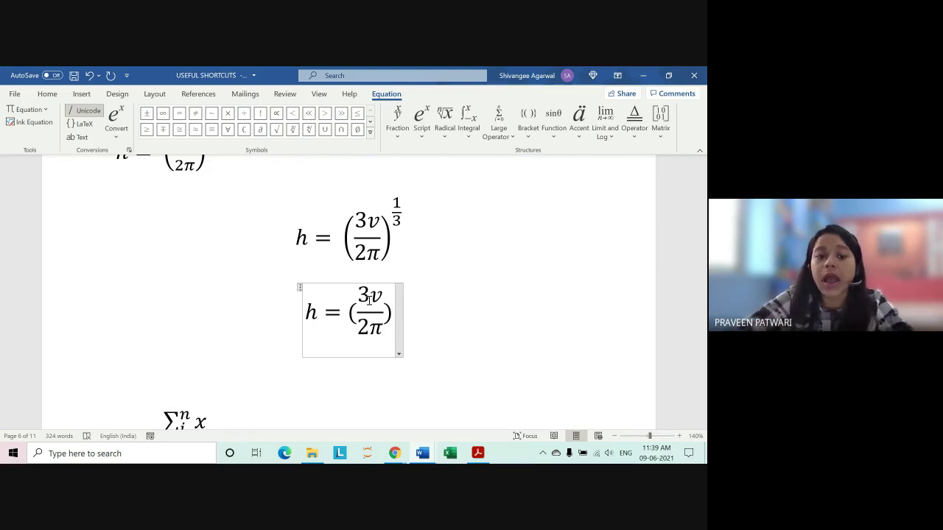
- Add the ^(1/3) exponent and build the equation into professional form
{"action": "scroll", "coordinate": [415, 265], "scroll_direction": "up", "scroll_amount": 1}
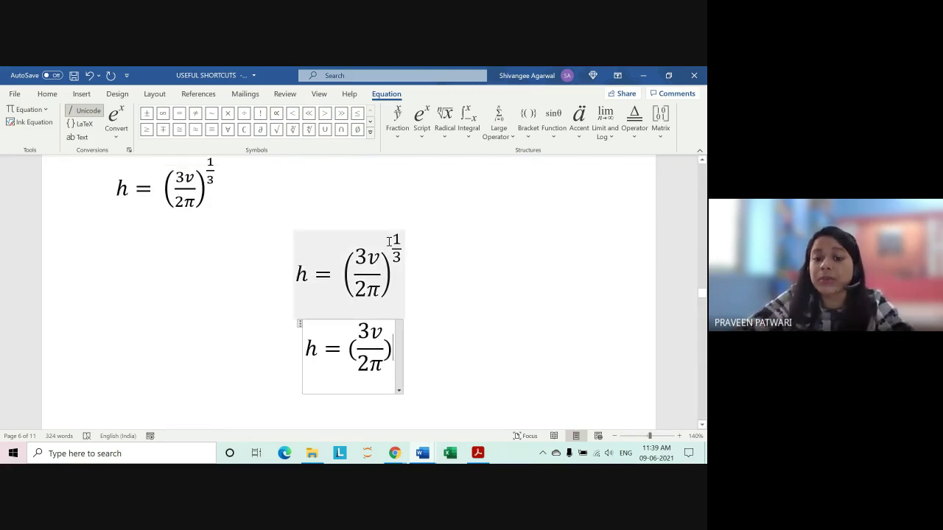
{"action": "scroll", "coordinate": [440, 251], "scroll_direction": "down", "scroll_amount": 1}
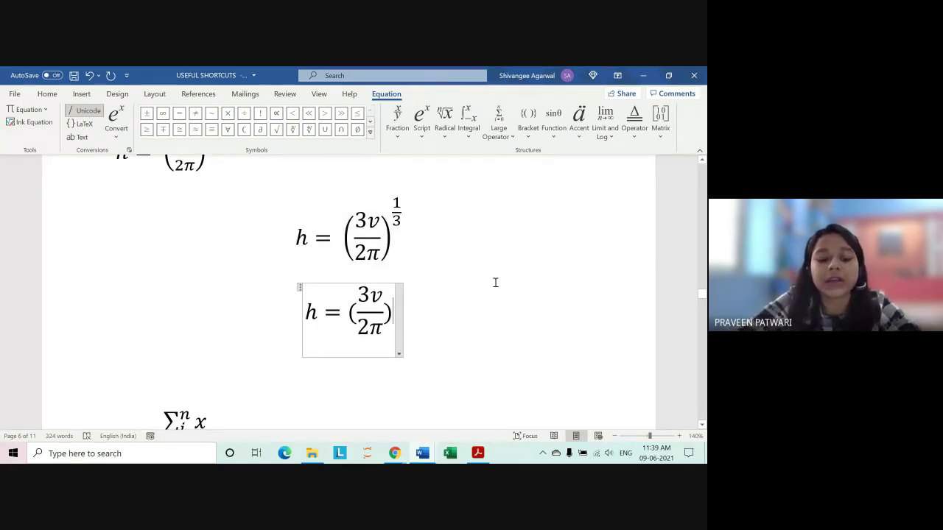
{"action": "type", "text": "^"}
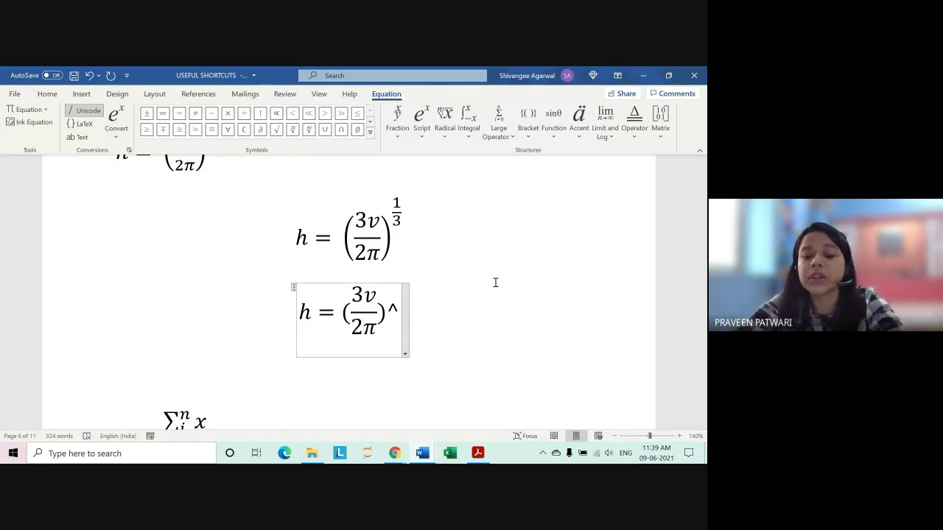
{"action": "type", "text": "("}
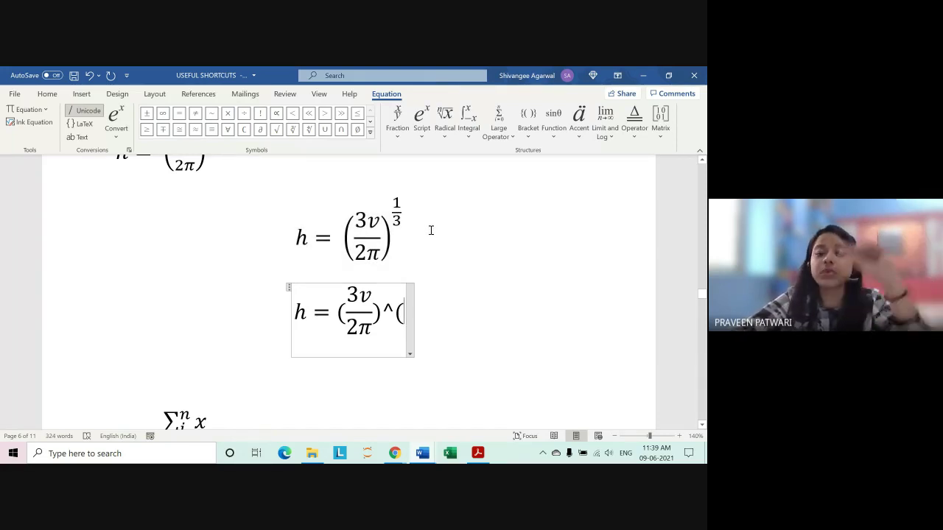
{"action": "type", "text": "1"}
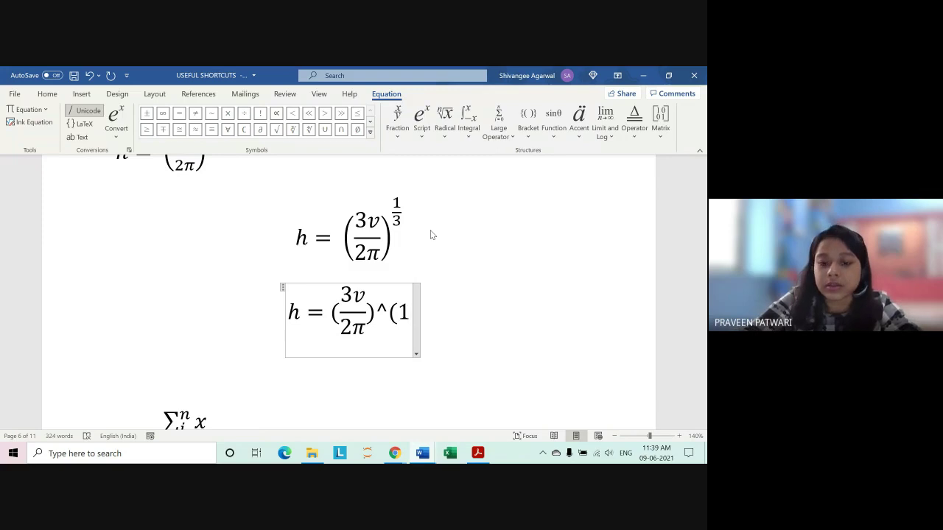
{"action": "type", "text": "/"}
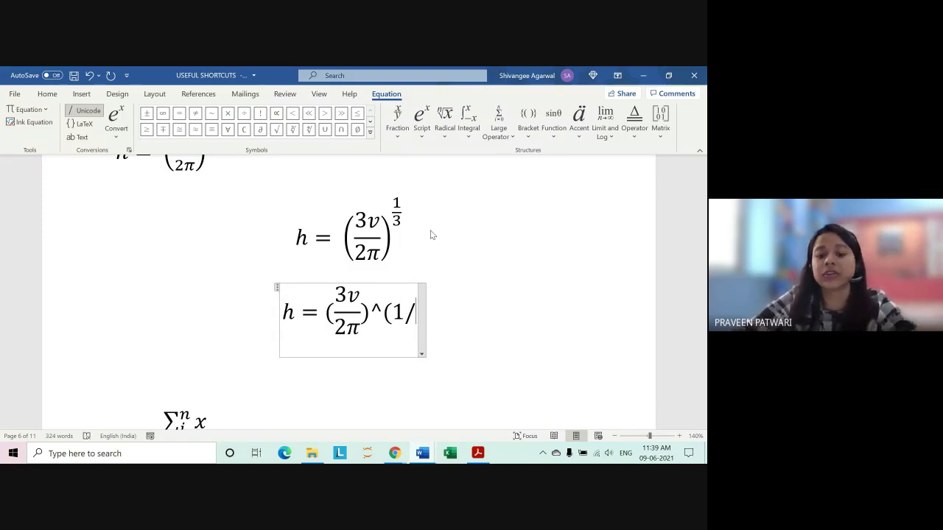
{"action": "type", "text": "3)"}
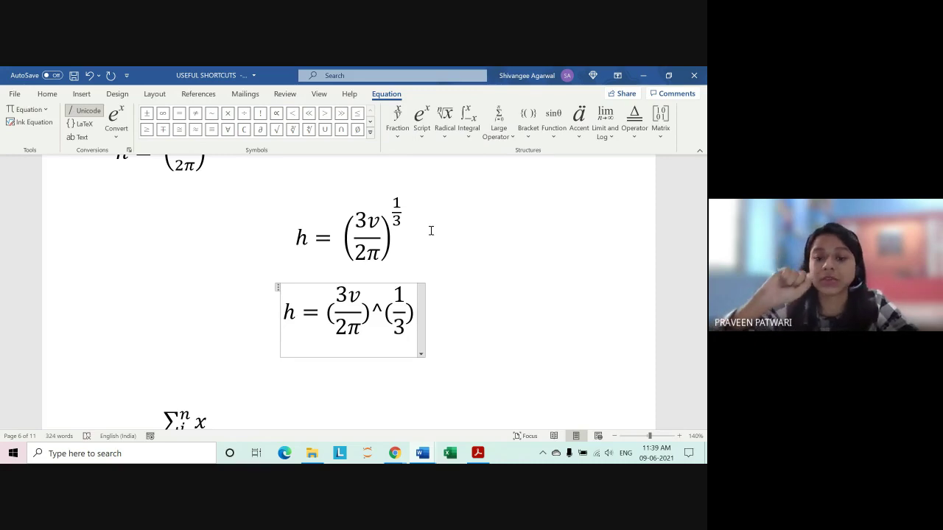
{"action": "key", "text": "space"}
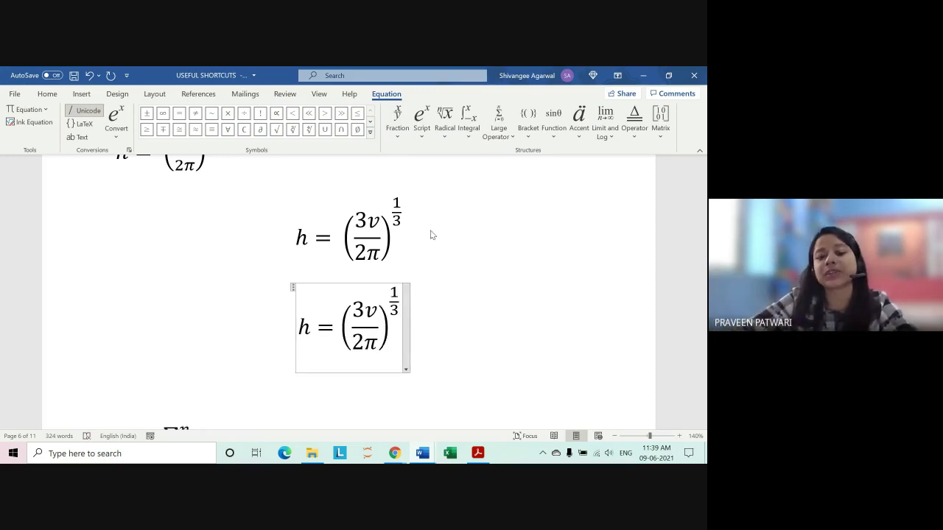
{"action": "scroll", "coordinate": [417, 211], "scroll_direction": "up", "scroll_amount": 1}
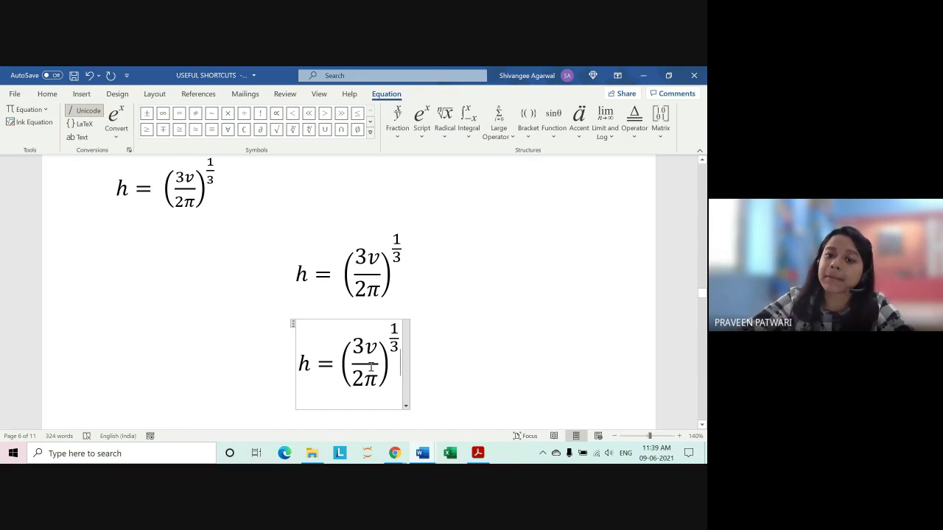
- Left-justify the bottom h = (3v/2π)^(1/3) equation and place the caret back inside it
{"action": "left_click", "coordinate": [421, 122]}
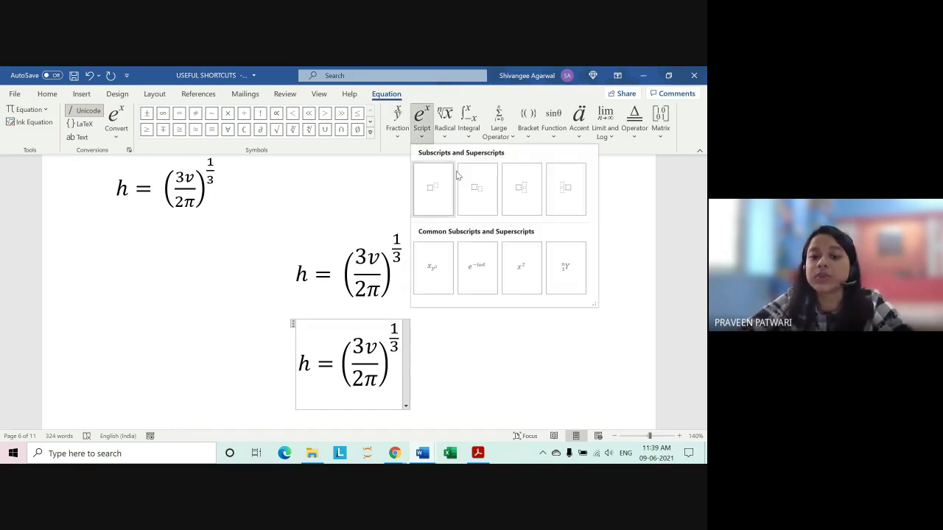
{"action": "left_click", "coordinate": [422, 121]}
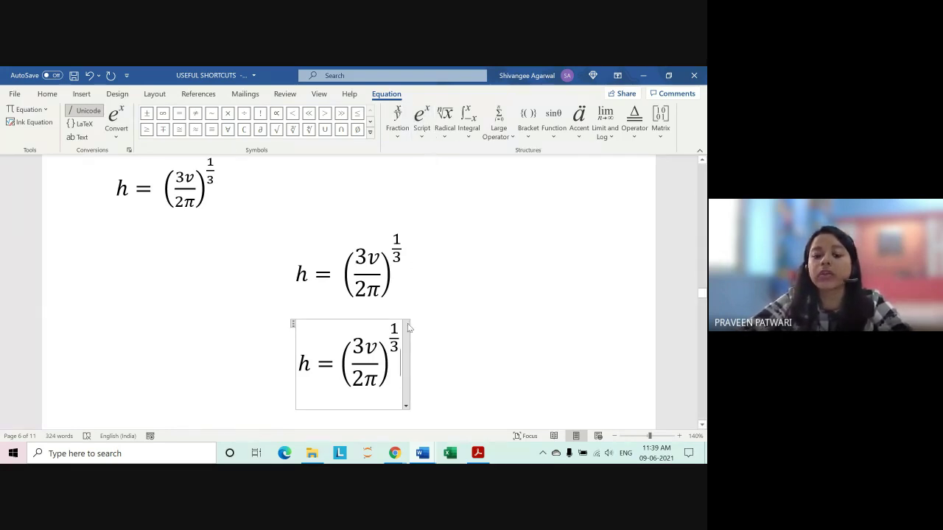
{"action": "scroll", "coordinate": [407, 324], "scroll_direction": "down", "scroll_amount": 2}
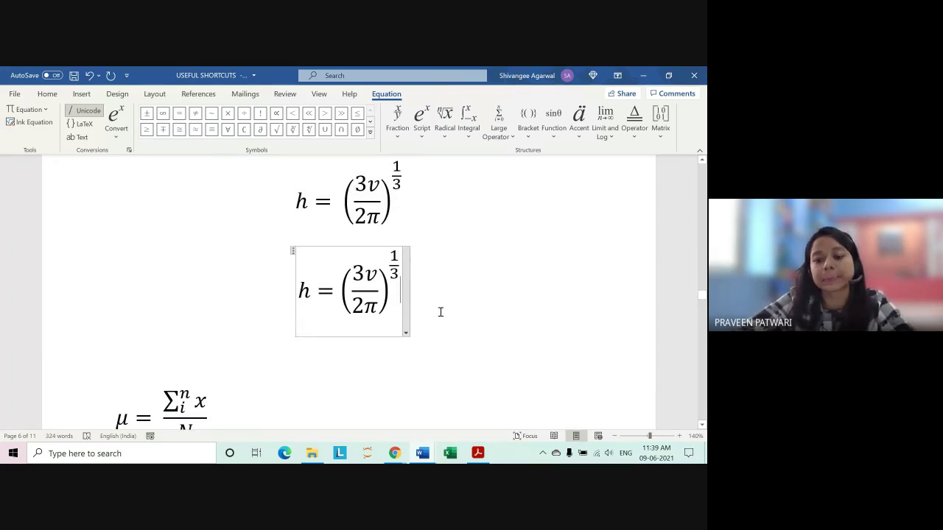
{"action": "left_click", "coordinate": [406, 334]}
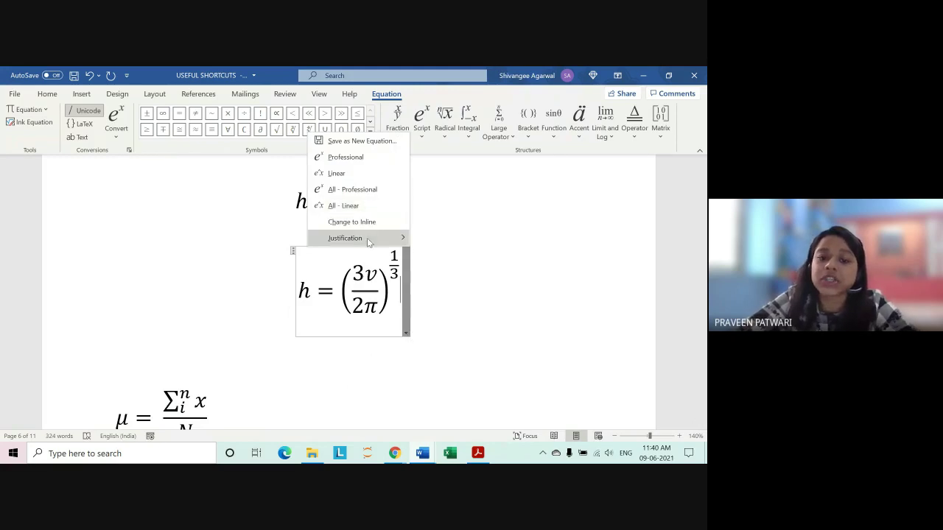
{"action": "left_click", "coordinate": [435, 239]}
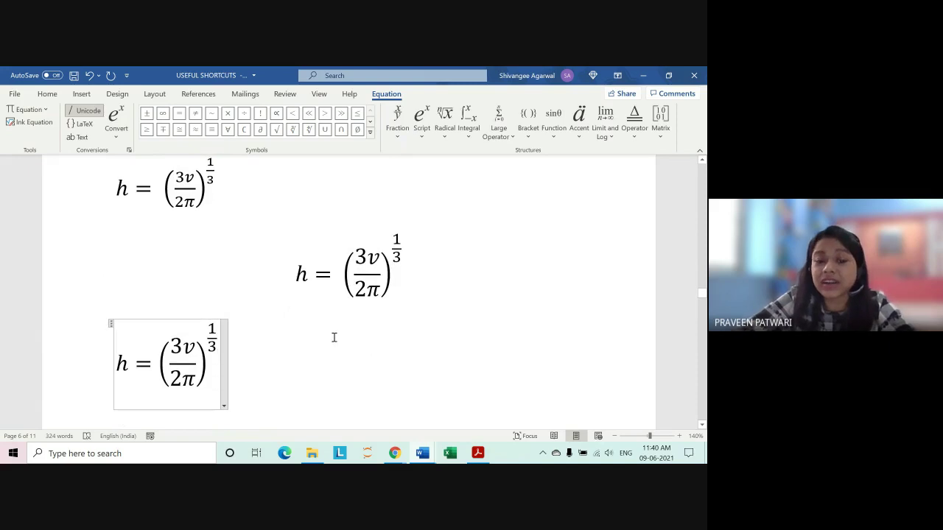
{"action": "left_click", "coordinate": [293, 363]}
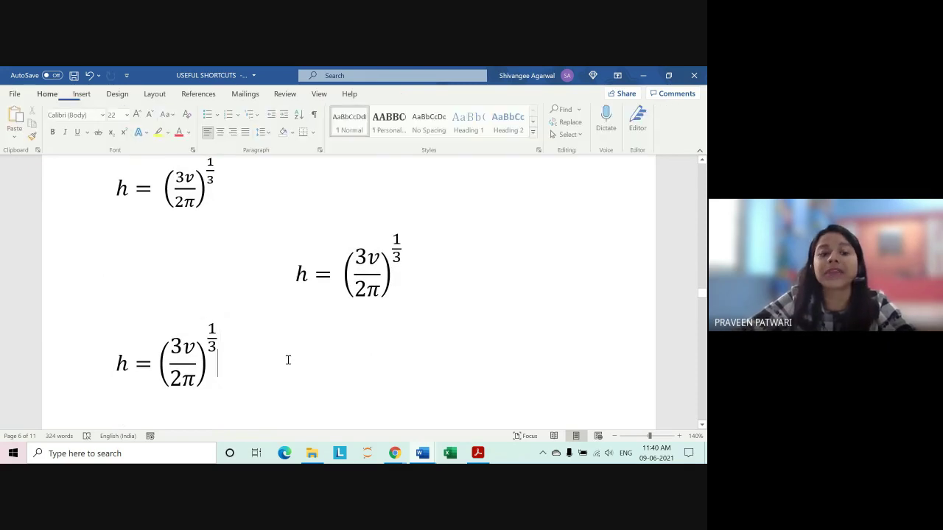
{"action": "left_click", "coordinate": [153, 365]}
{"action": "left_click", "coordinate": [399, 99]}
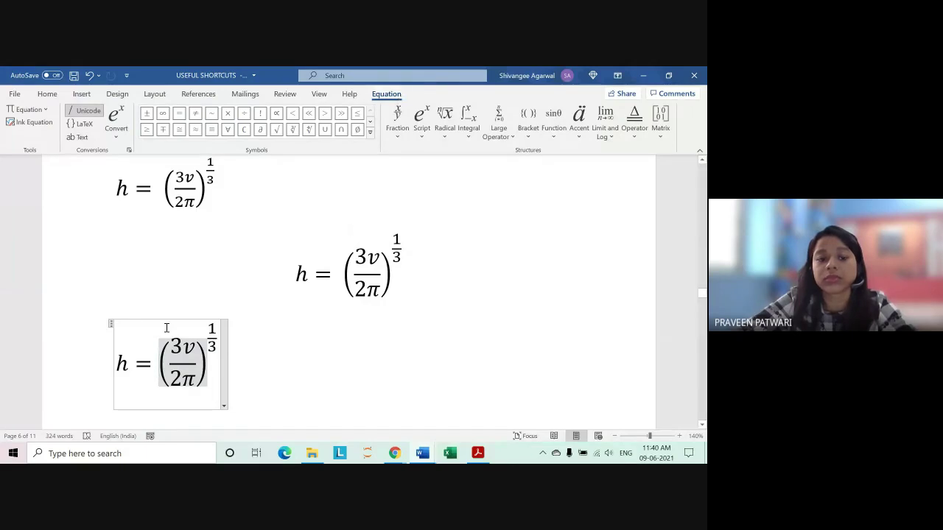
{"action": "key", "text": "Left"}
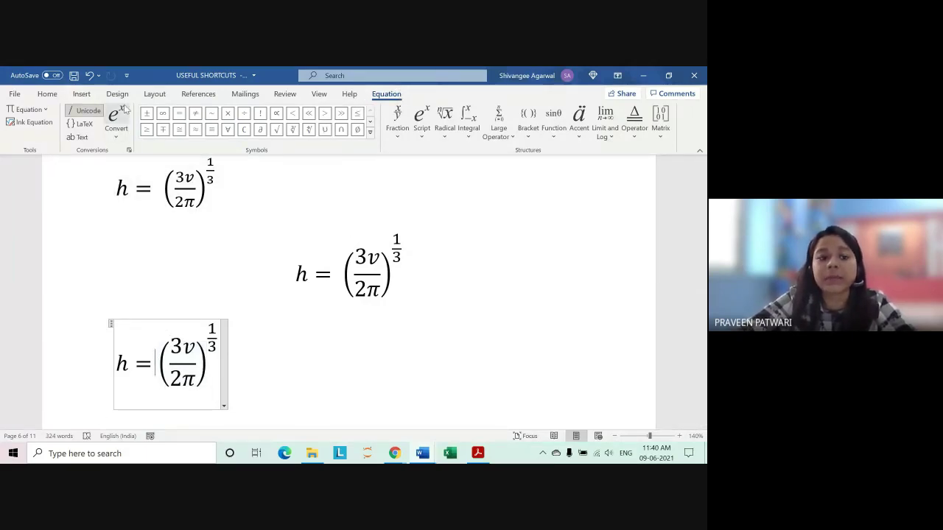
- Make Left the default justification in Equation Options
{"action": "left_click", "coordinate": [130, 151]}
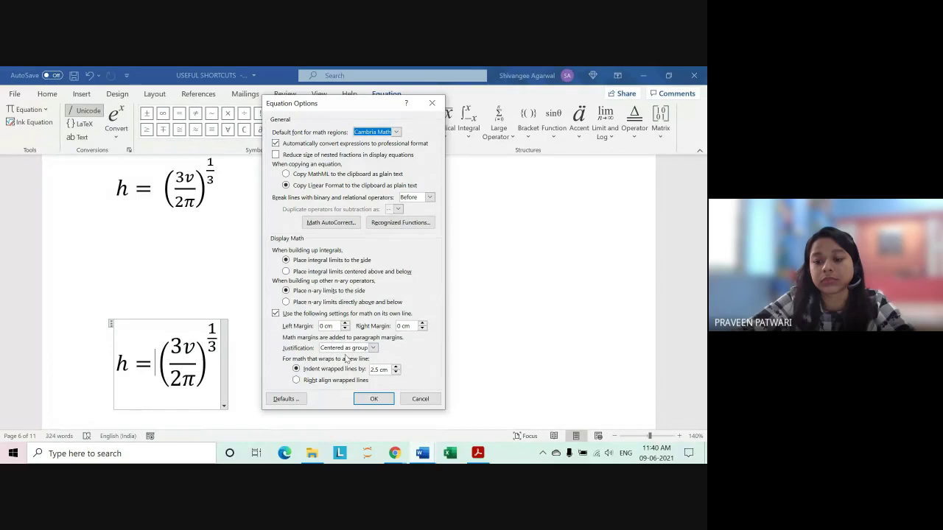
{"action": "left_click", "coordinate": [371, 351]}
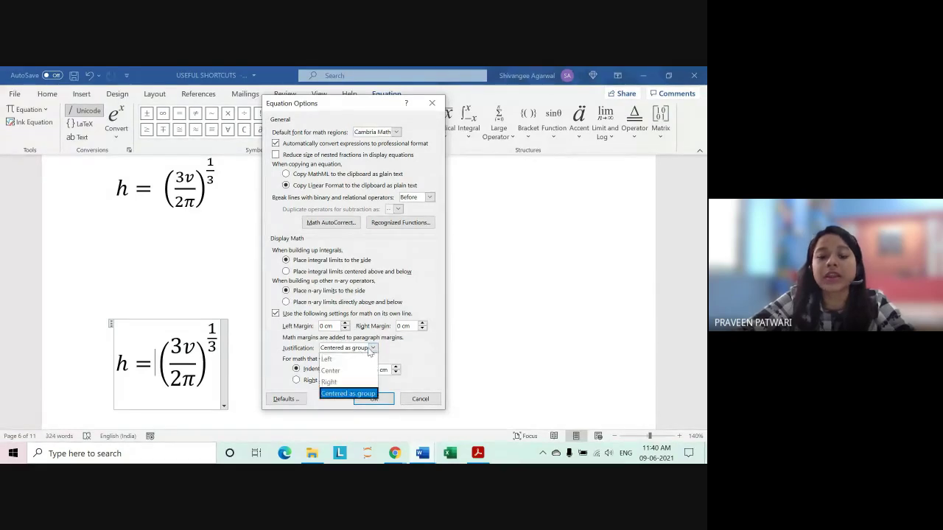
{"action": "left_click", "coordinate": [349, 360]}
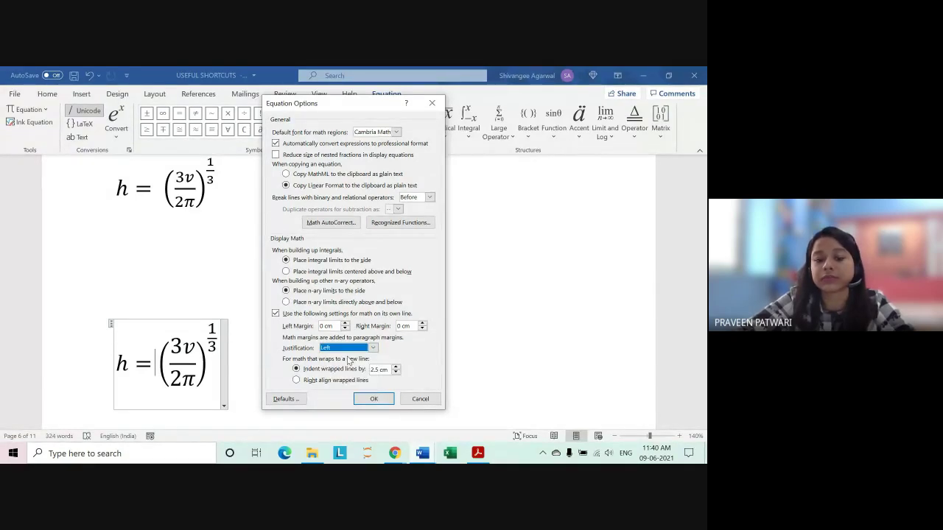
{"action": "left_click", "coordinate": [373, 349]}
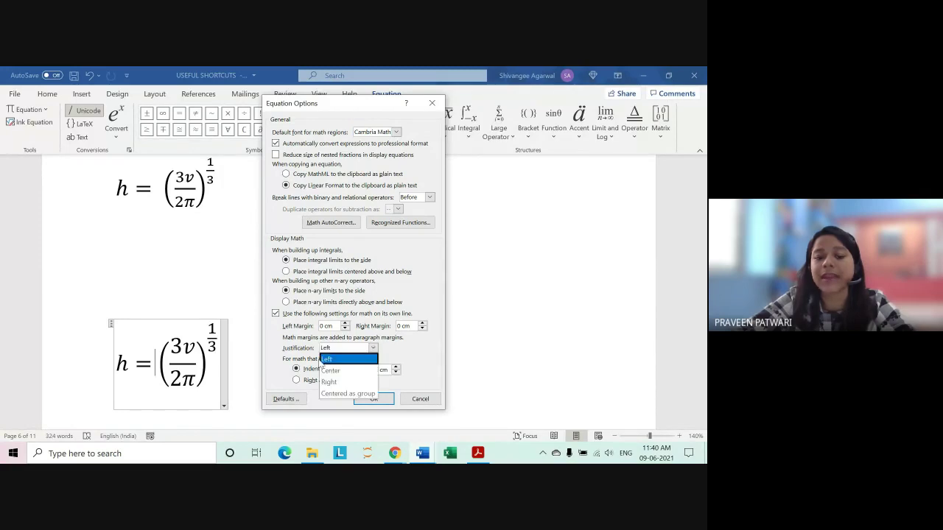
{"action": "left_click", "coordinate": [343, 360]}
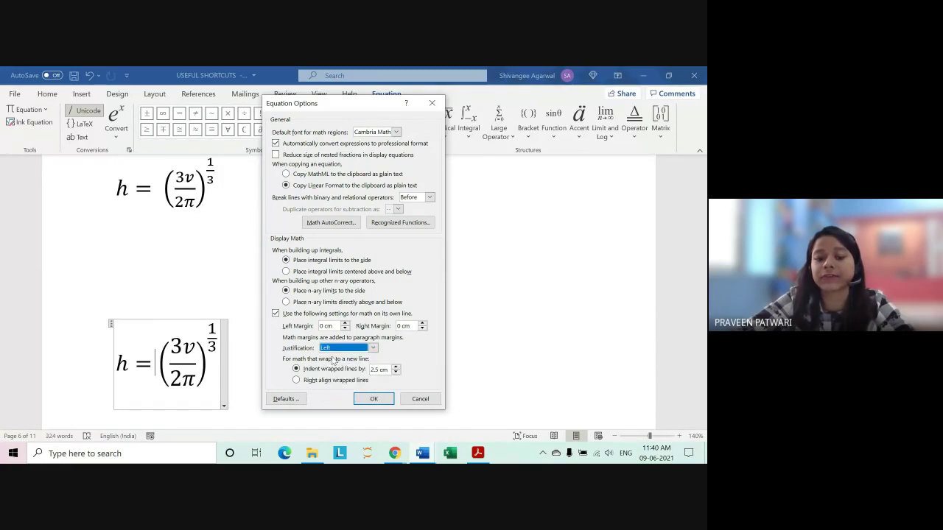
{"action": "left_click", "coordinate": [375, 399]}
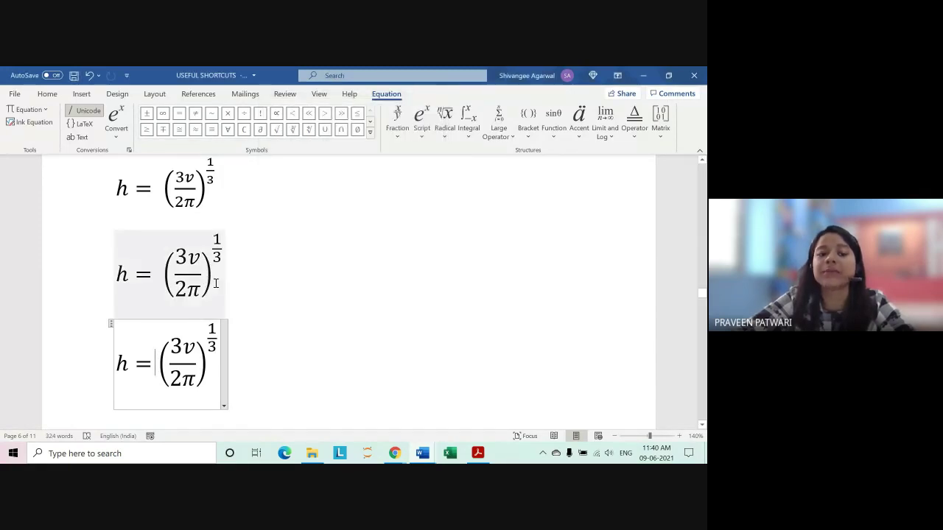
{"action": "scroll", "coordinate": [206, 273], "scroll_direction": "up", "scroll_amount": 3}
{"action": "scroll", "coordinate": [279, 356], "scroll_direction": "down", "scroll_amount": 4}
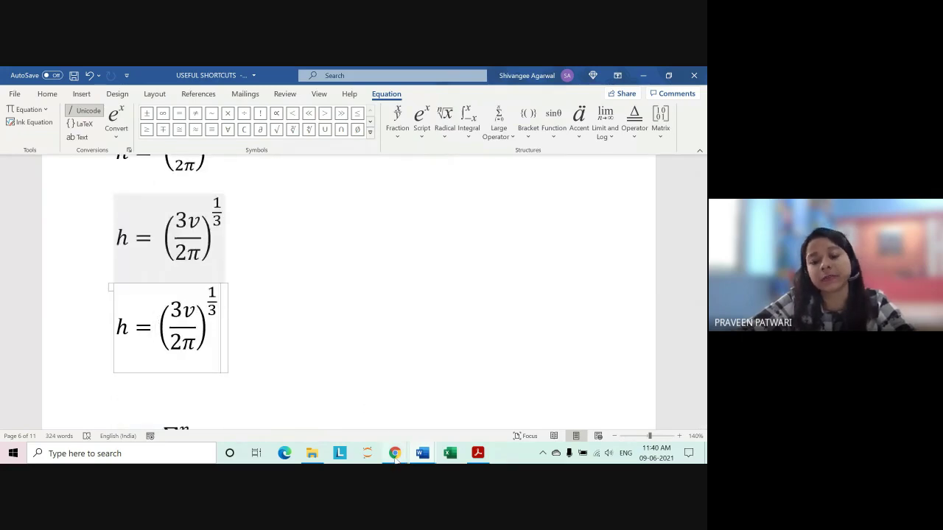
- Bring the Google Meet call forward and dismiss the join request
{"action": "mouse_move", "coordinate": [395, 453]}
{"action": "left_click", "coordinate": [328, 402]}
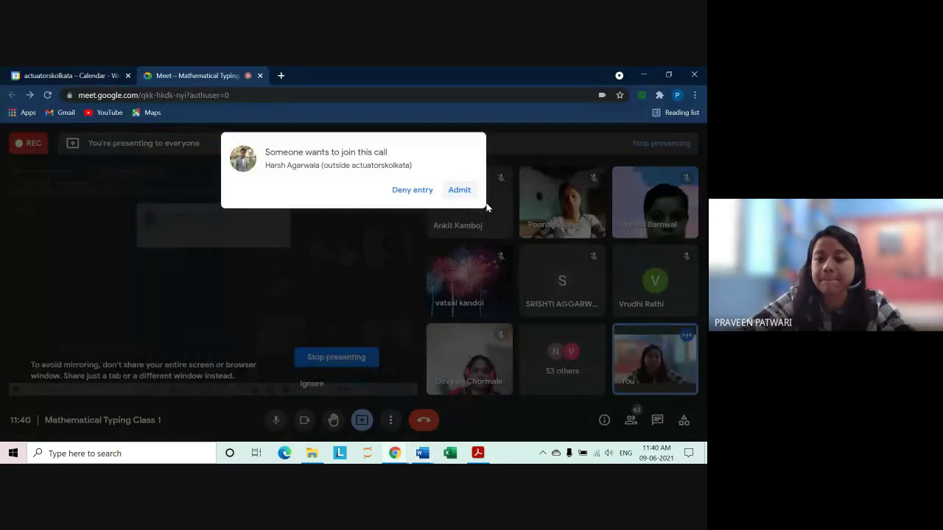
{"action": "left_click", "coordinate": [459, 190]}
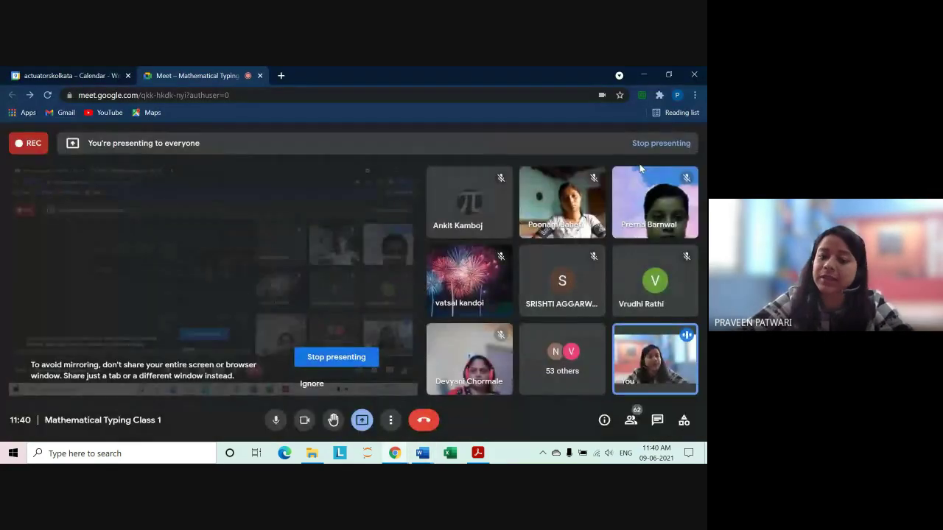
- Return to the document and remove the empty line between the h and μ equations
{"action": "left_click", "coordinate": [647, 74]}
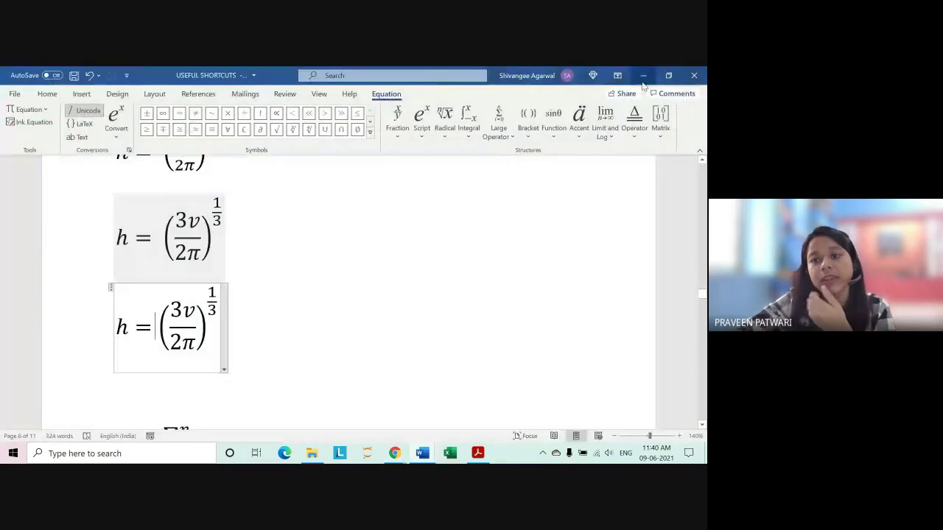
{"action": "left_click", "coordinate": [257, 327]}
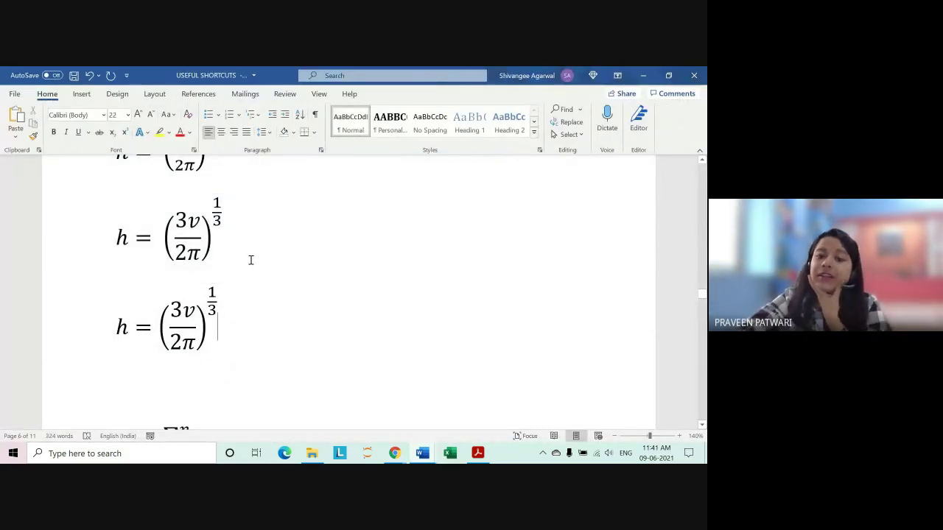
{"action": "left_click", "coordinate": [115, 317]}
{"action": "left_click", "coordinate": [307, 336]}
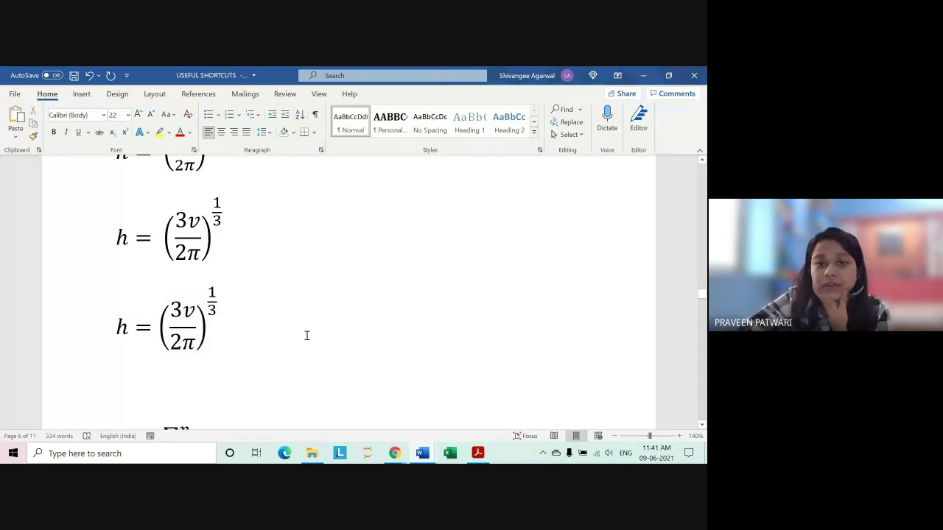
{"action": "scroll", "coordinate": [307, 336], "scroll_direction": "down", "scroll_amount": 3}
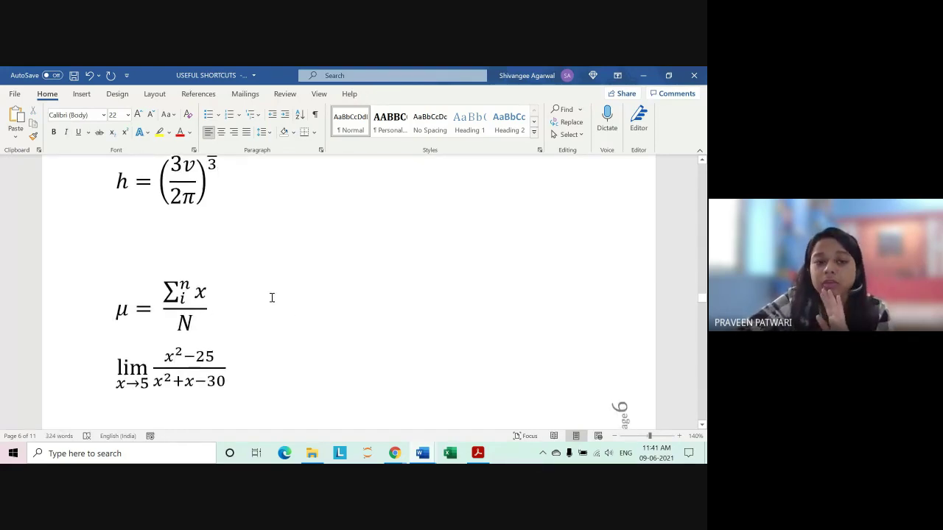
{"action": "key", "text": "BackSpace"}
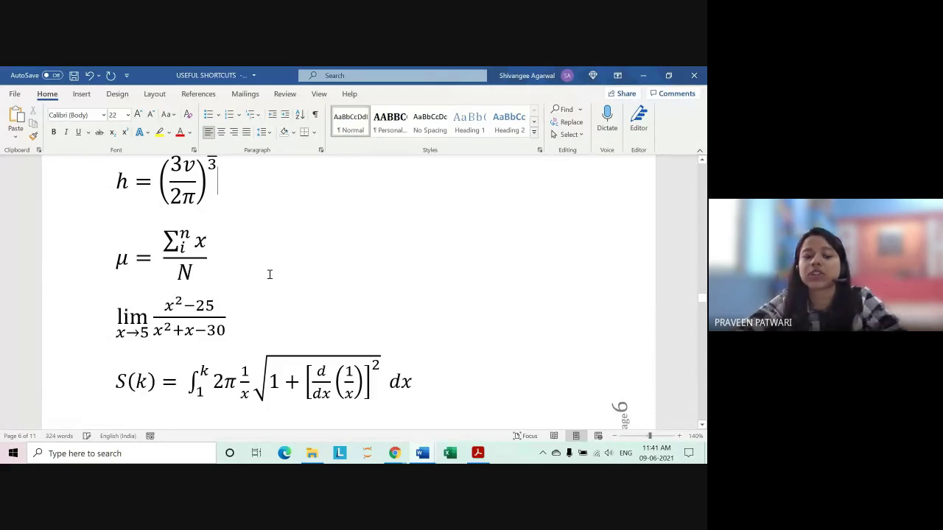
- Add blank lines below the μ = Σx/N equation and insert a new equation there
{"action": "left_click", "coordinate": [264, 269]}
{"action": "key", "text": "Return"}
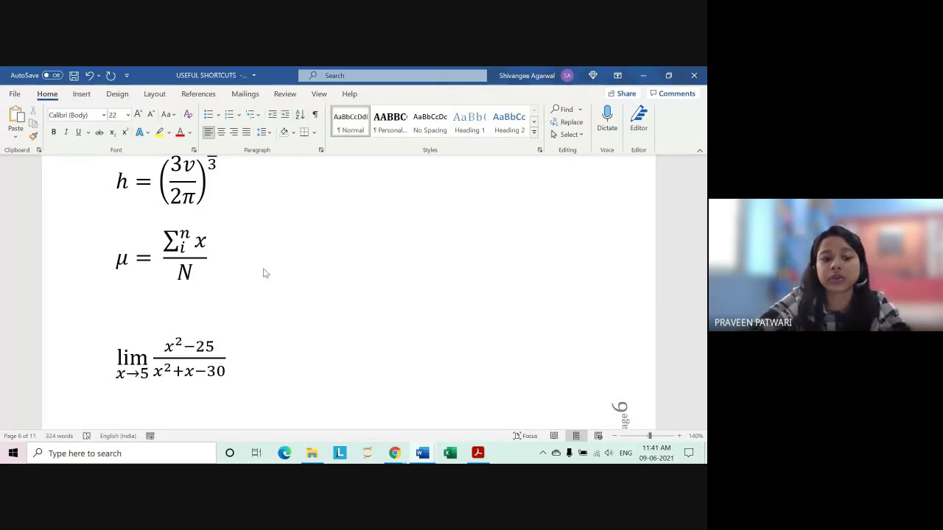
{"action": "scroll", "coordinate": [159, 264], "scroll_direction": "down", "scroll_amount": 1}
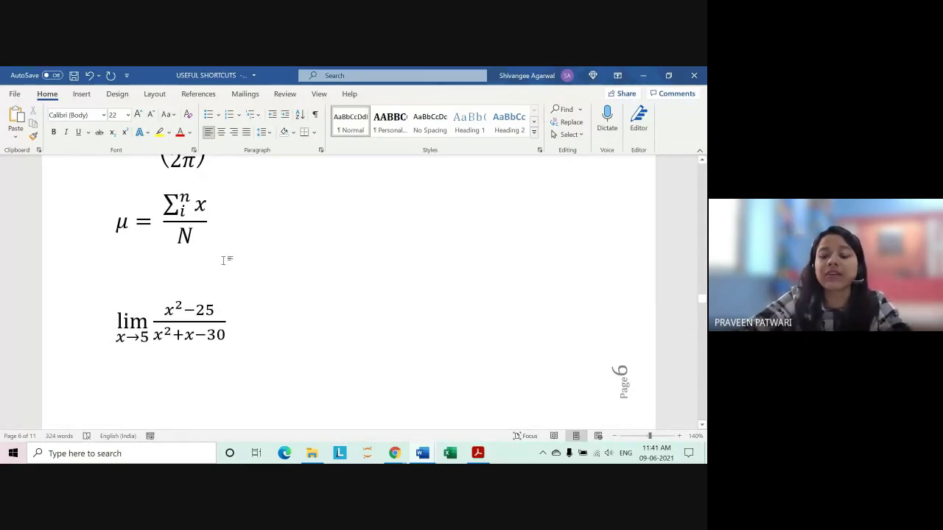
{"action": "key", "text": "Return"}
{"action": "scroll", "coordinate": [224, 259], "scroll_direction": "down", "scroll_amount": 1}
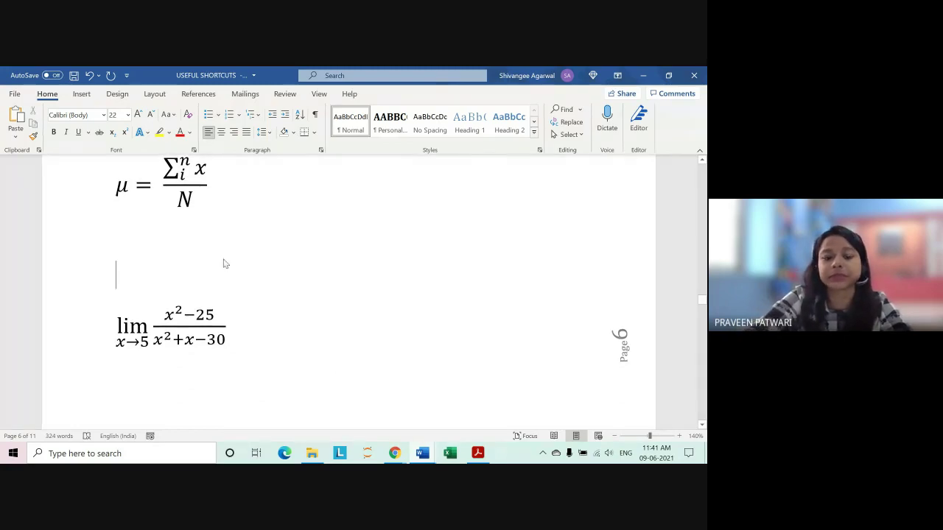
{"action": "key", "text": "Return"}
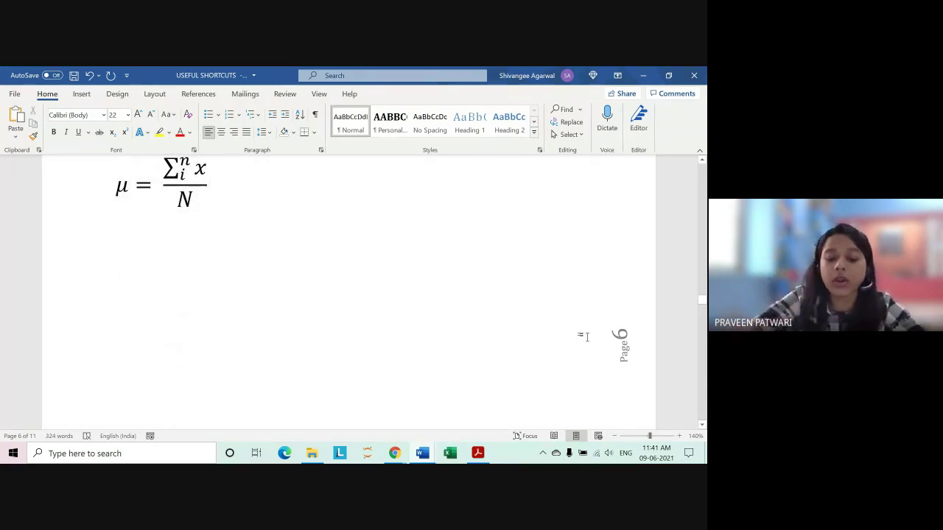
{"action": "key", "text": "alt+equal"}
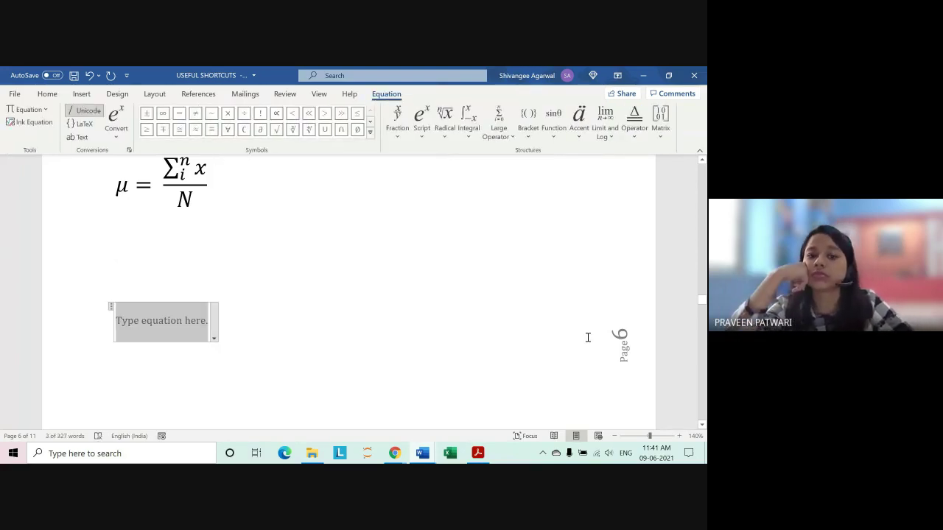
- Undo the unwanted lim equation and select the empty equation placeholder
{"action": "left_click", "coordinate": [168, 252]}
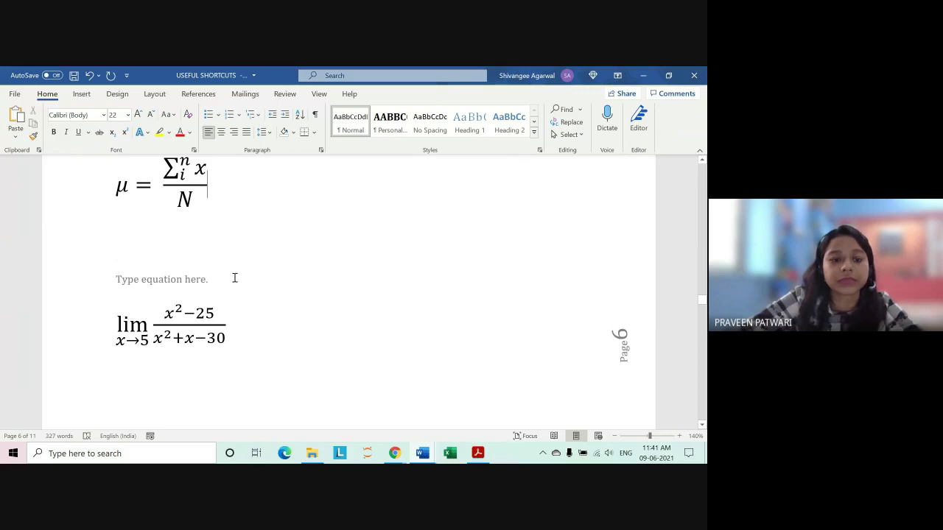
{"action": "key", "text": "ctrl+z"}
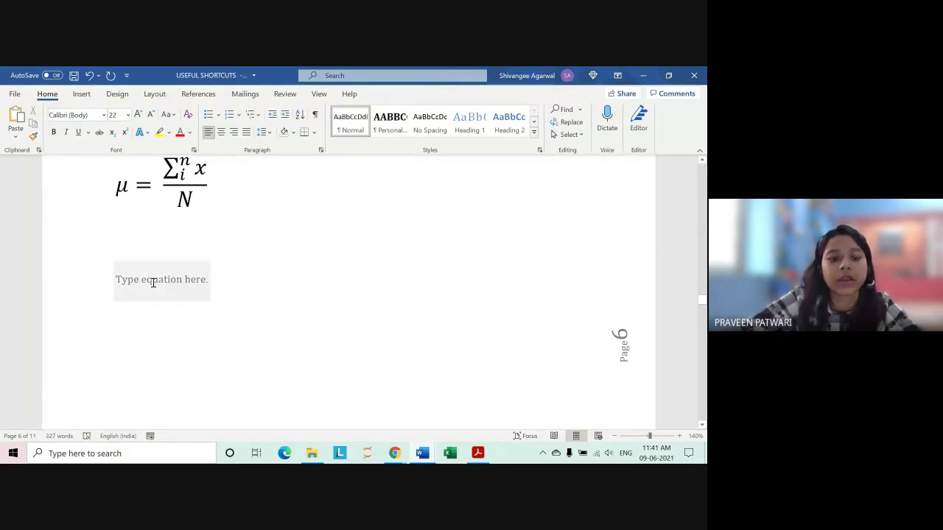
{"action": "left_click", "coordinate": [154, 280]}
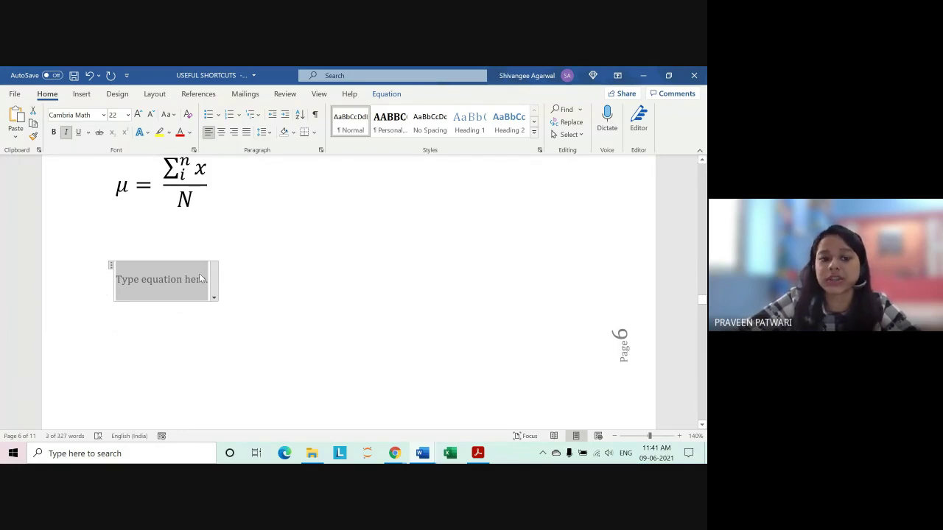
- Enter μ = in the new equation with \mu, deleting the duplicate μ symbol
{"action": "key", "text": "alt+j"}
{"action": "key", "text": "i"}
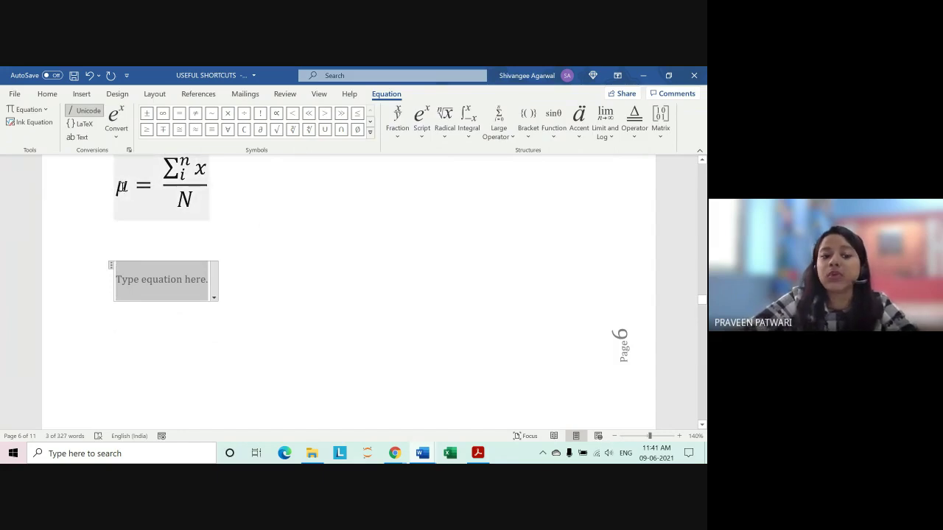
{"action": "type", "text": "\\"}
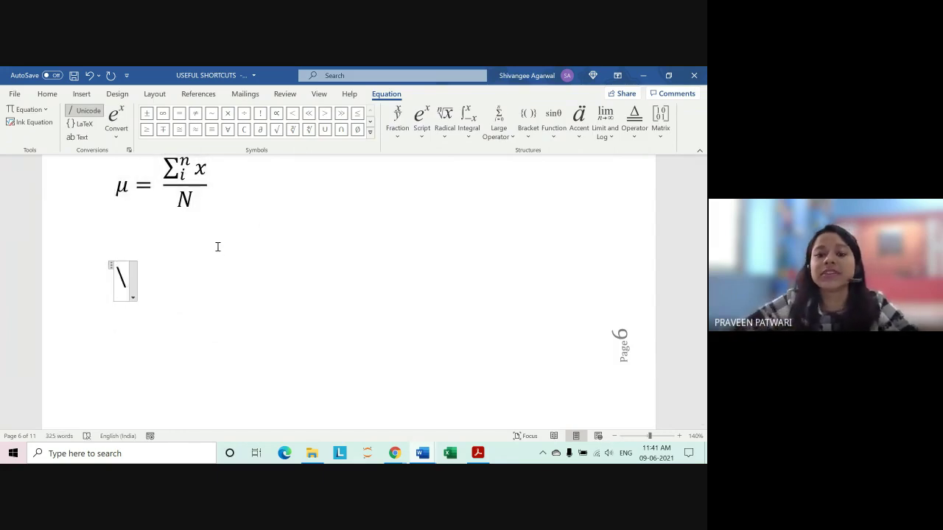
{"action": "type", "text": "mu"}
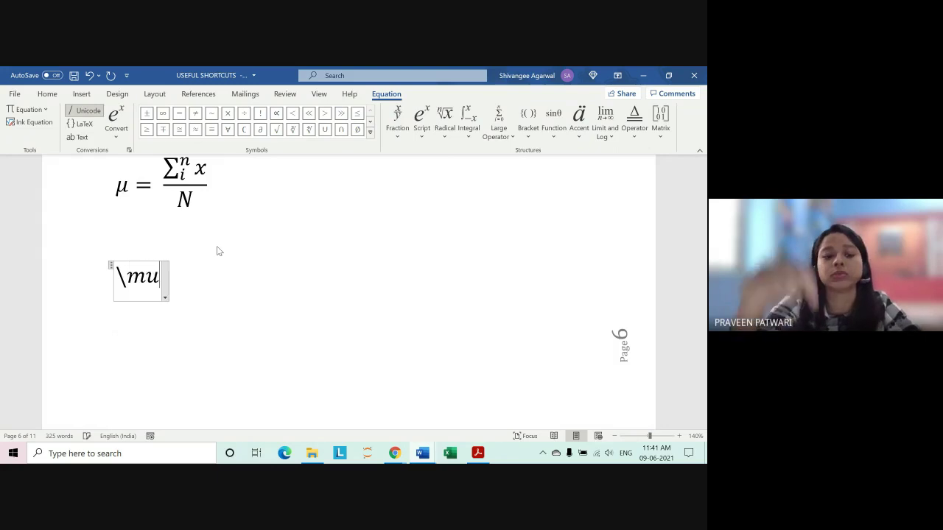
{"action": "key", "text": "space"}
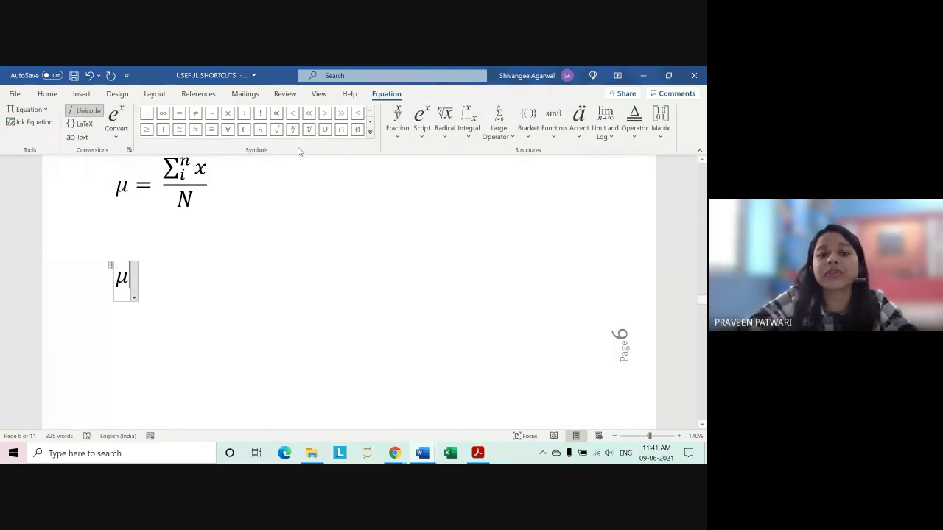
{"action": "left_click", "coordinate": [370, 131]}
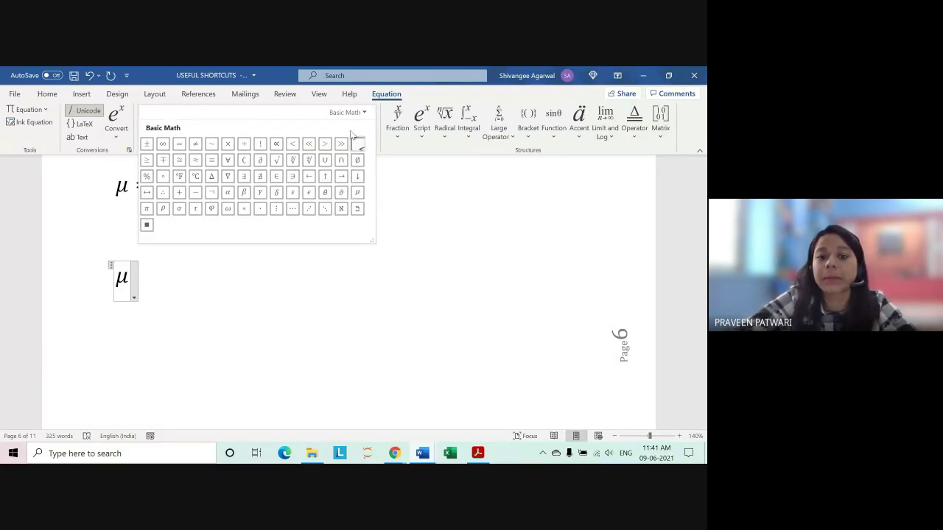
{"action": "left_click", "coordinate": [358, 193]}
{"action": "key", "text": "BackSpace"}
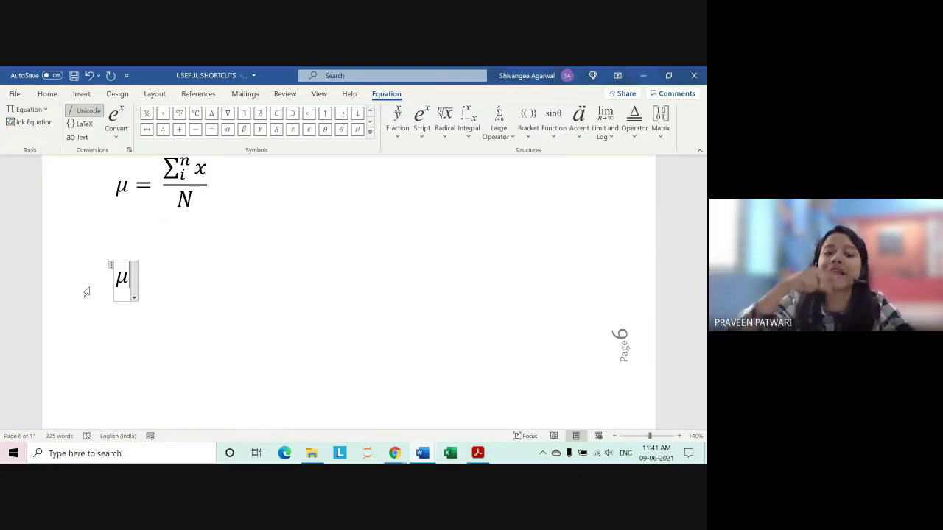
{"action": "type", "text": "="}
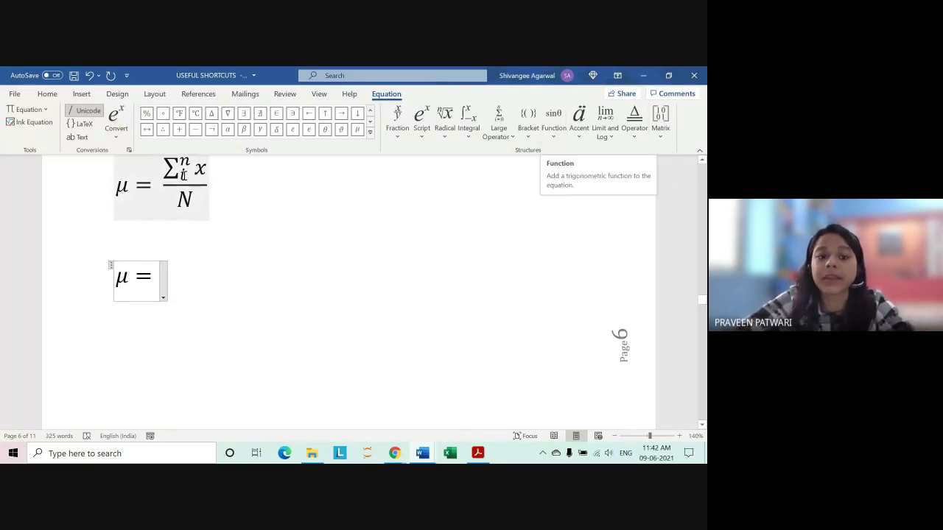
- Insert a stacked fraction after μ = with a summation-with-limits in its numerator
{"action": "left_click", "coordinate": [397, 122]}
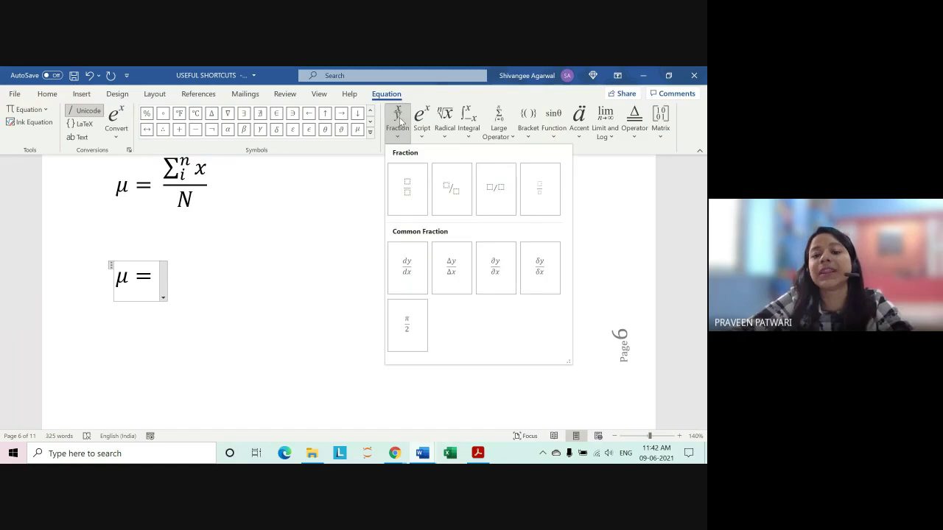
{"action": "left_click", "coordinate": [412, 210]}
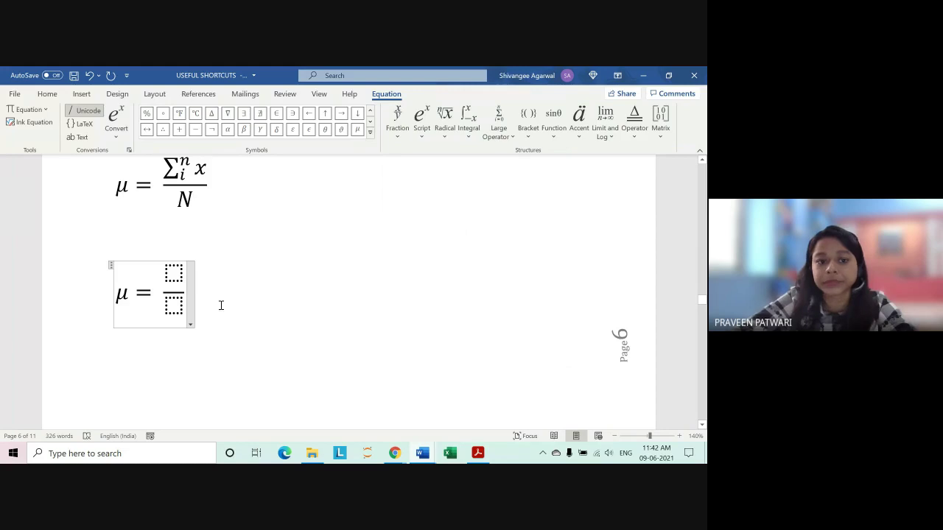
{"action": "left_click", "coordinate": [173, 269]}
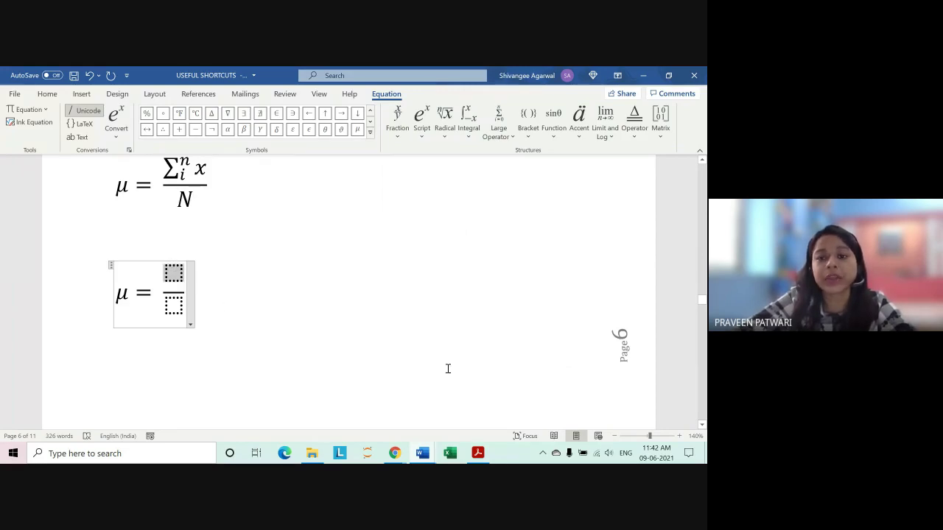
{"action": "left_click", "coordinate": [611, 140]}
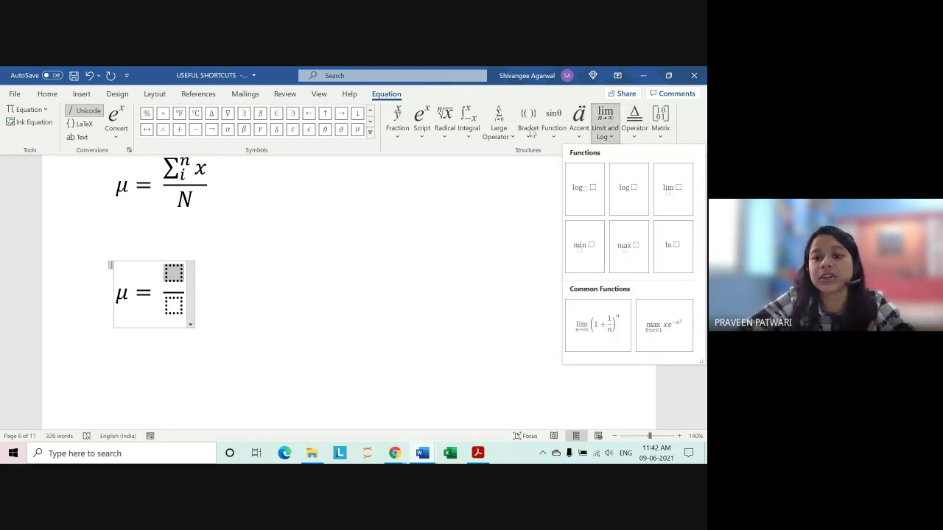
{"action": "left_click", "coordinate": [492, 130]}
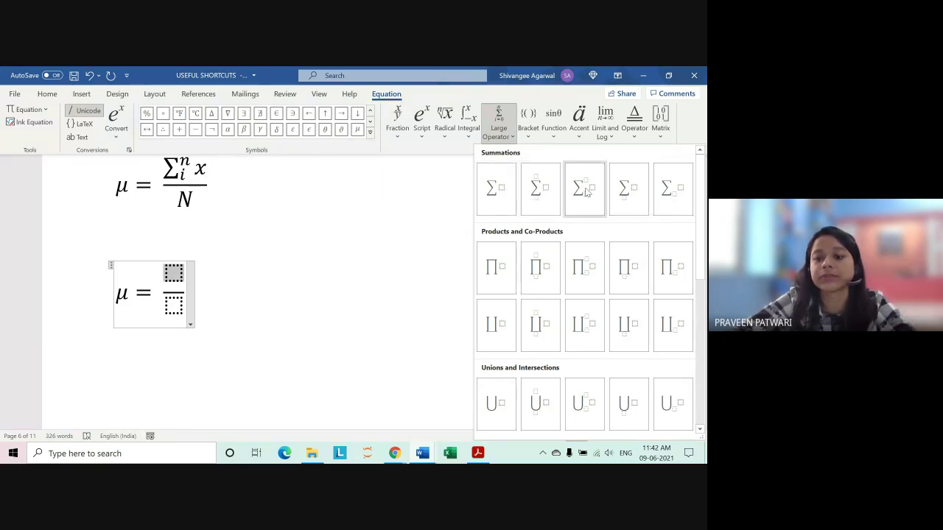
{"action": "left_click", "coordinate": [571, 194]}
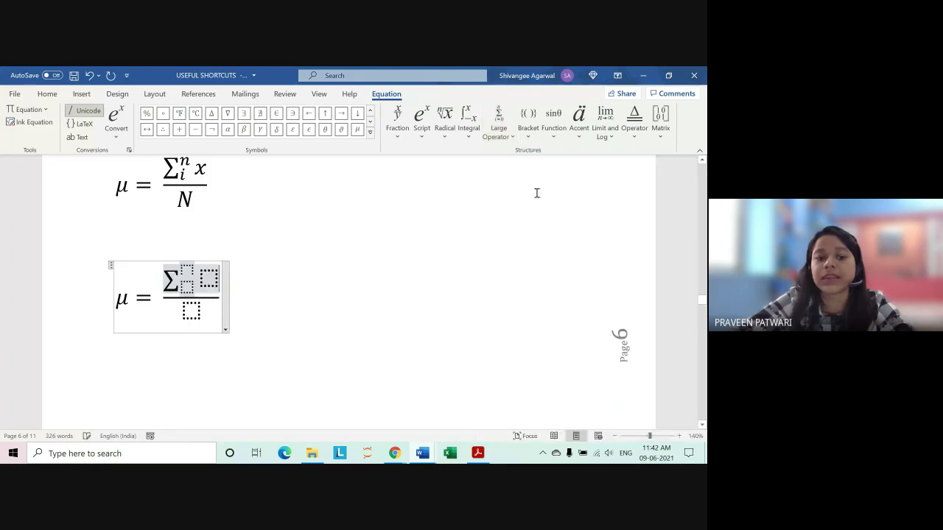
- Fill the summation limits i and n, operand x, and denominator N
{"action": "type", "text": "i"}
{"action": "left_click", "coordinate": [189, 270]}
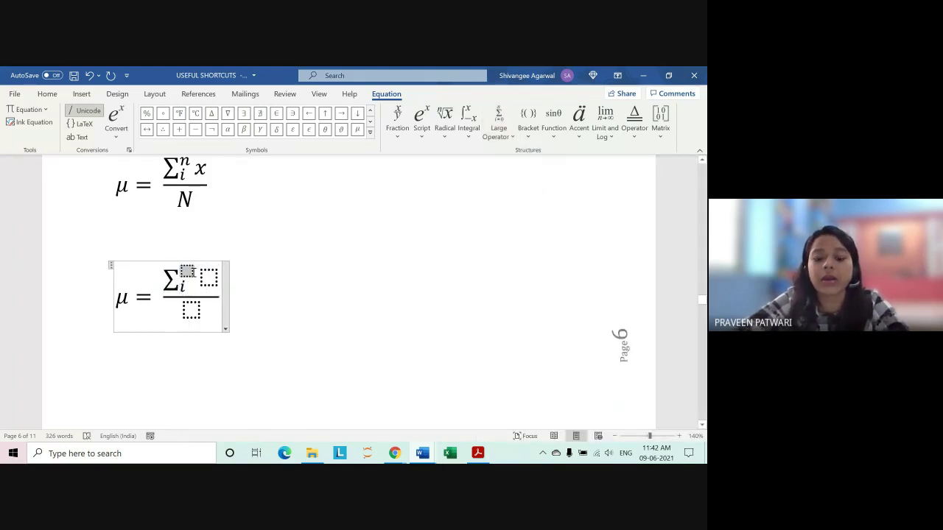
{"action": "type", "text": "^n"}
{"action": "left_click", "coordinate": [215, 274]}
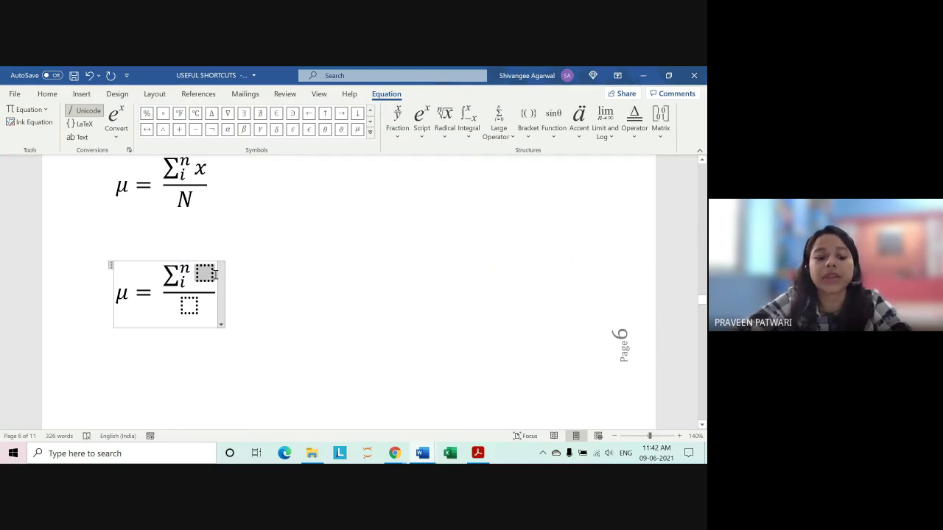
{"action": "type", "text": "x"}
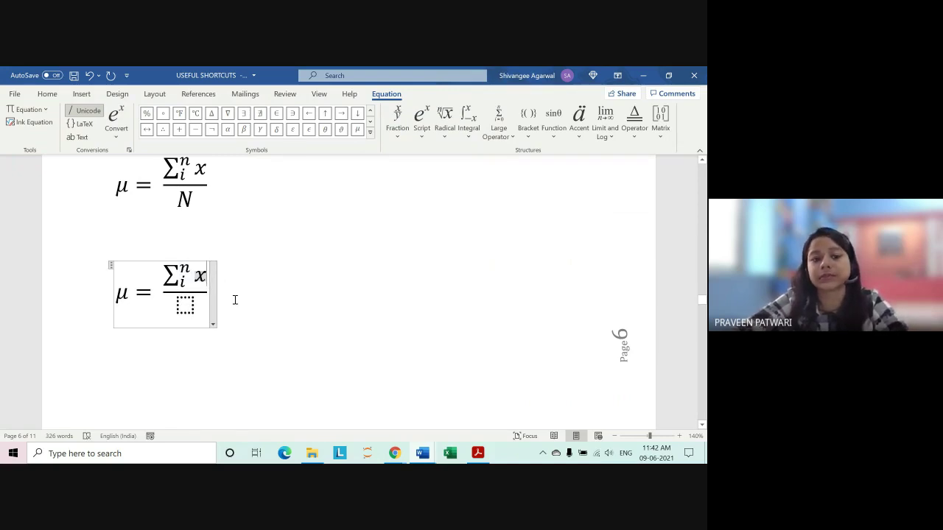
{"action": "left_click", "coordinate": [189, 308]}
{"action": "type", "text": "N"}
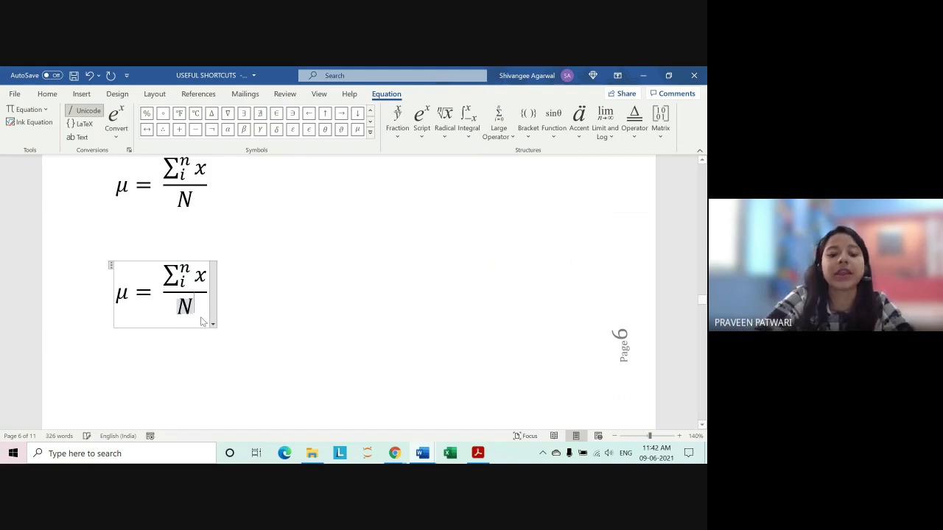
- Start a new empty equation on a line below the completed μ equation
{"action": "left_click", "coordinate": [284, 312]}
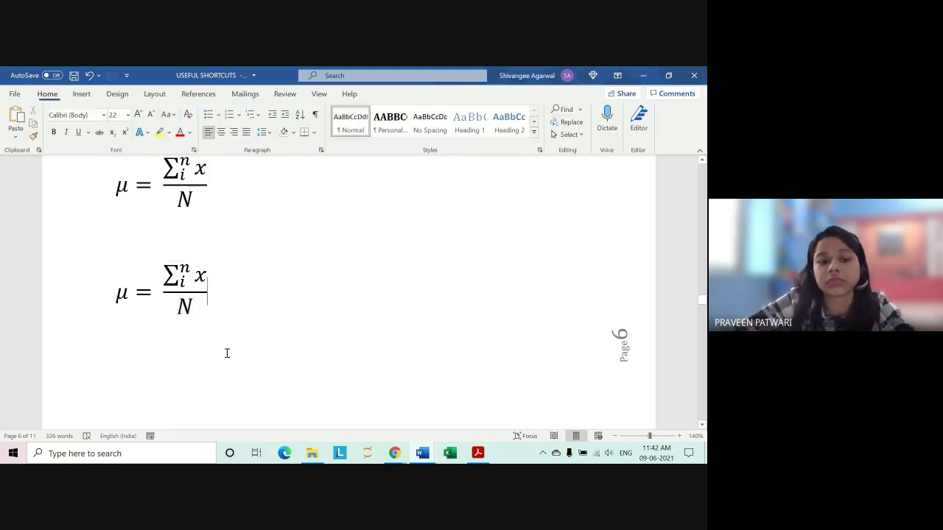
{"action": "left_click", "coordinate": [210, 314]}
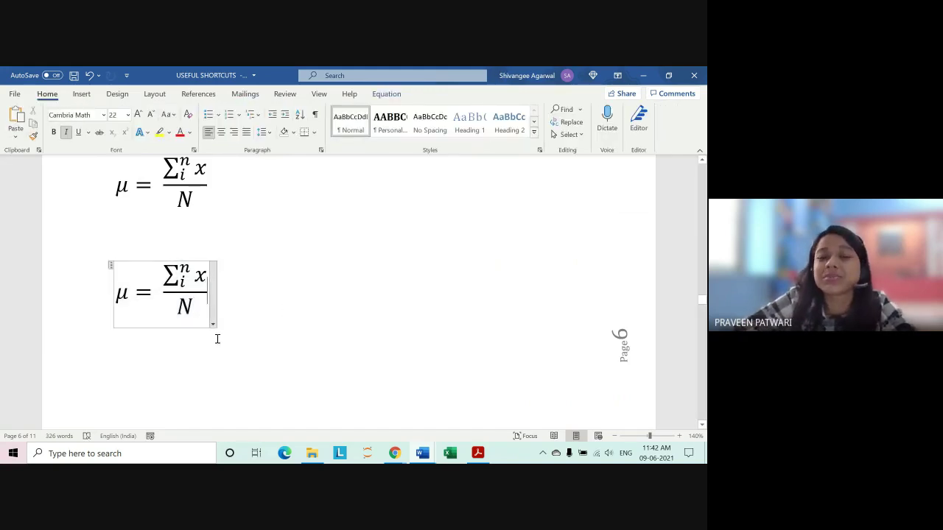
{"action": "left_click", "coordinate": [235, 291]}
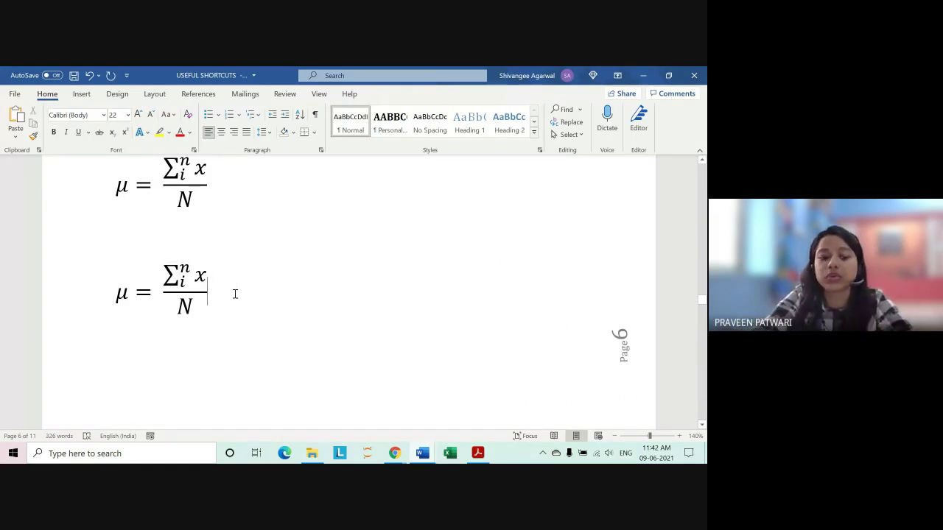
{"action": "key", "text": "Return"}
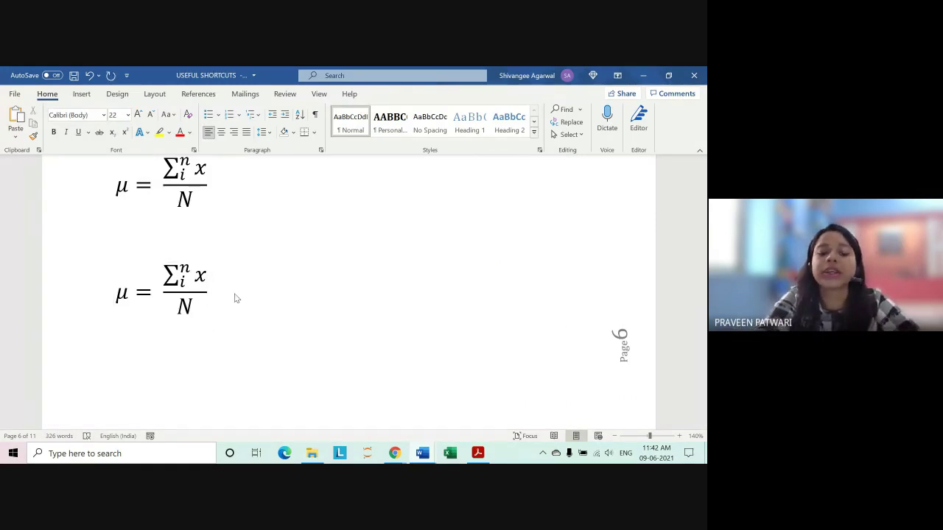
{"action": "key", "text": "alt+equal"}
- Type μ = ( and \sum_i^n, building it into a stacked sum from i to n
{"action": "type", "text": "\\"}
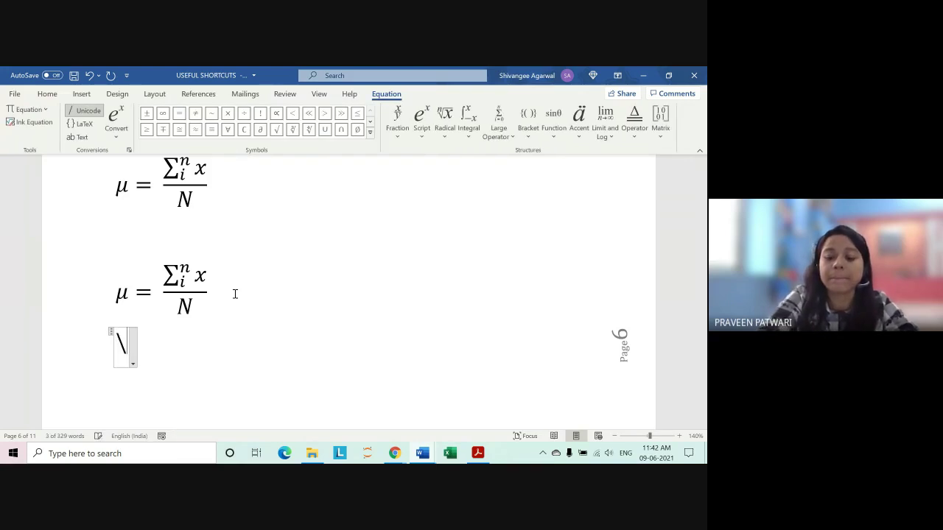
{"action": "type", "text": "mu "}
{"action": "type", "text": "="}
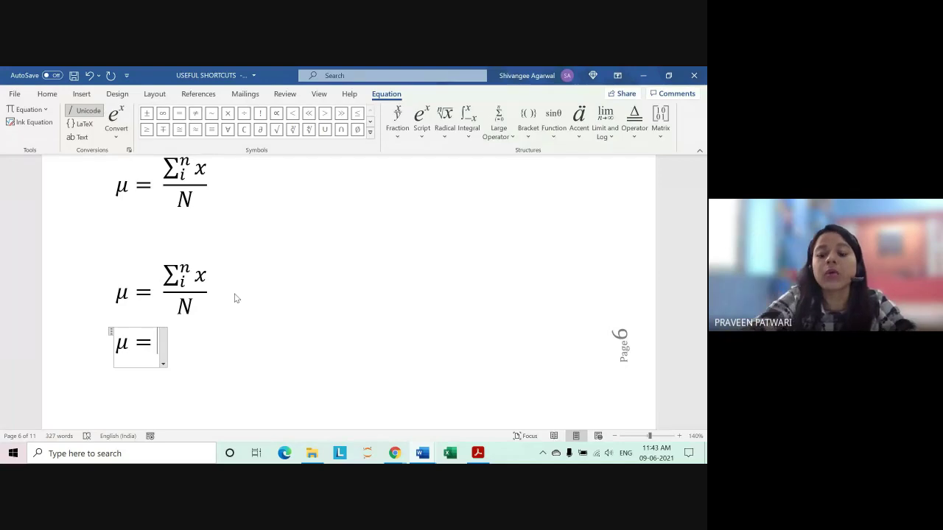
{"action": "type", "text": " ("}
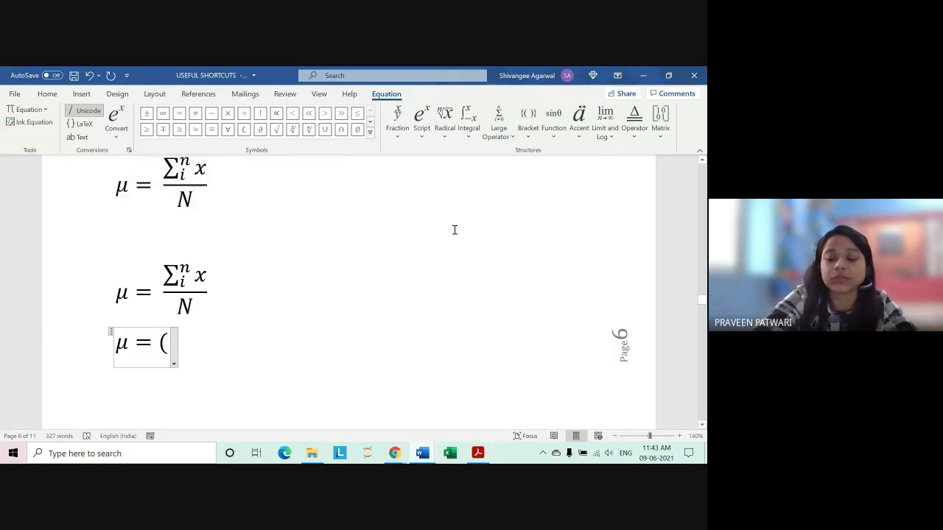
{"action": "type", "text": "\\sum"}
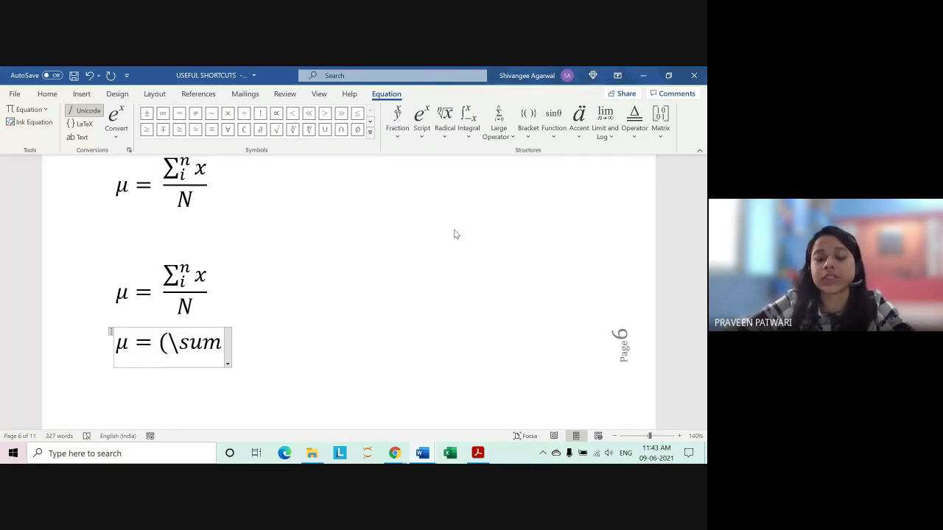
{"action": "key", "text": "space"}
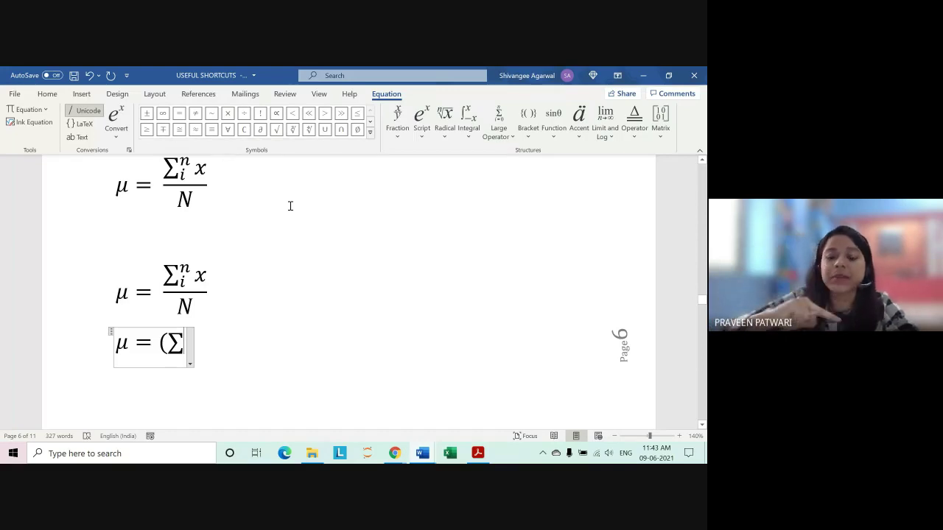
{"action": "type", "text": "_"}
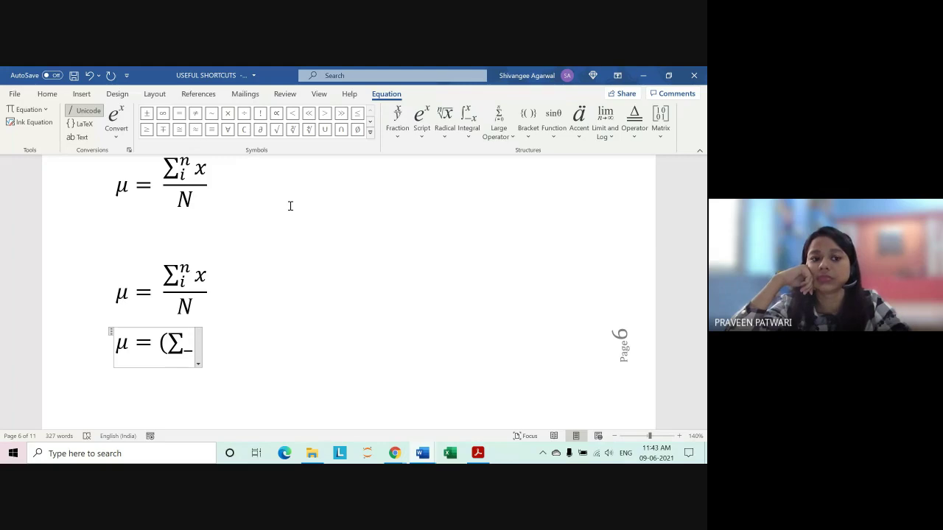
{"action": "type", "text": "i"}
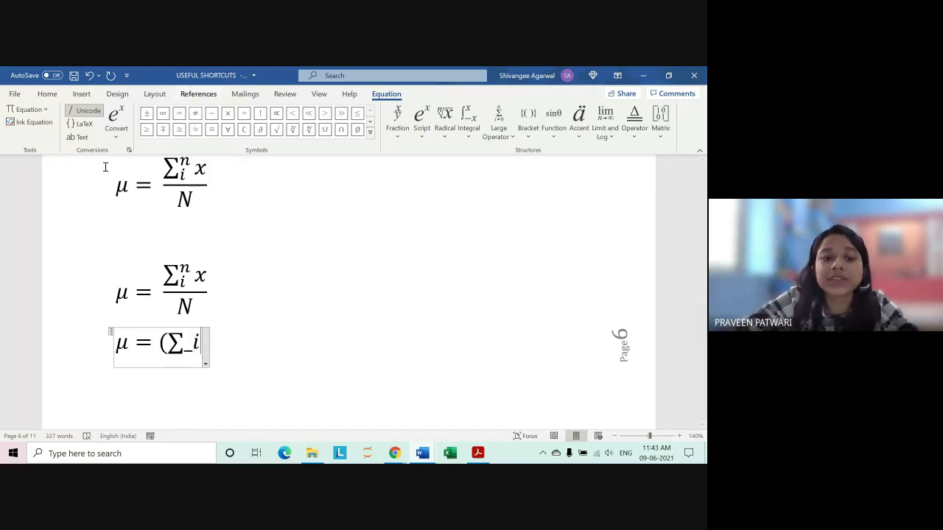
{"action": "type", "text": "^"}
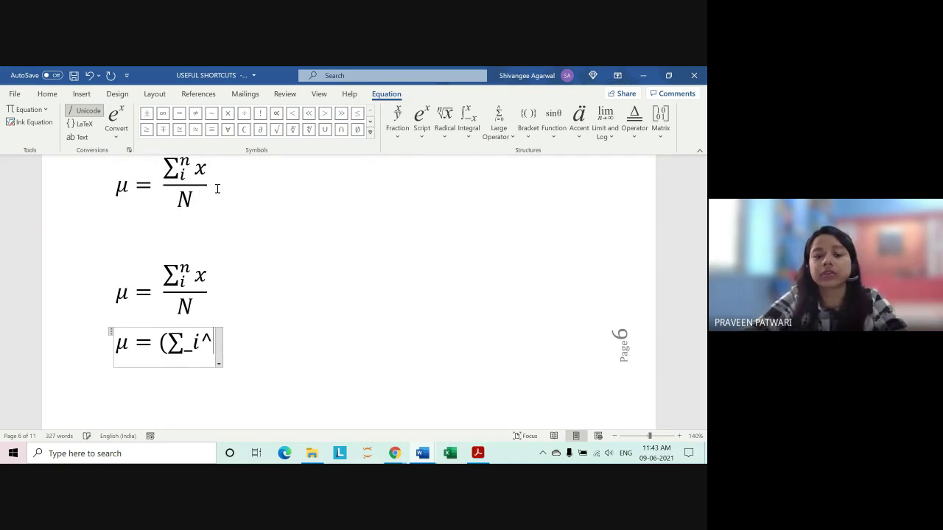
{"action": "type", "text": "n"}
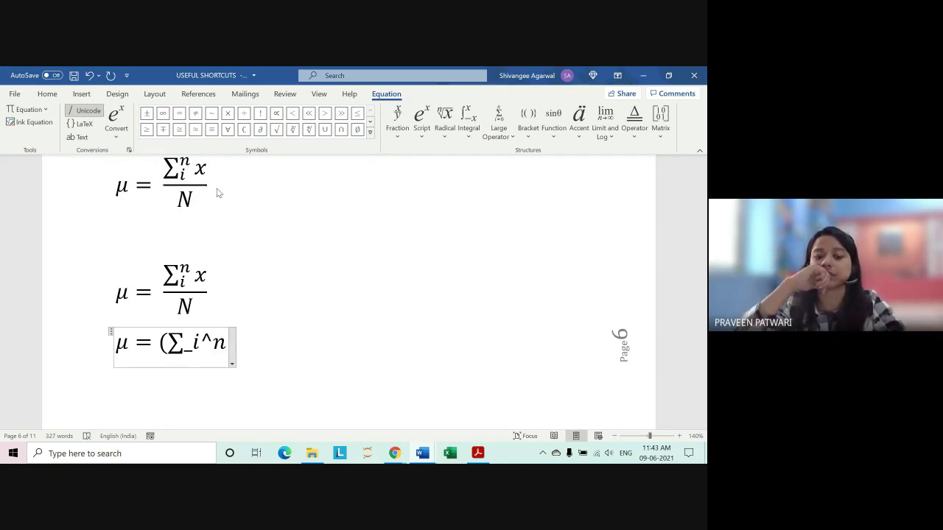
{"action": "key", "text": "space"}
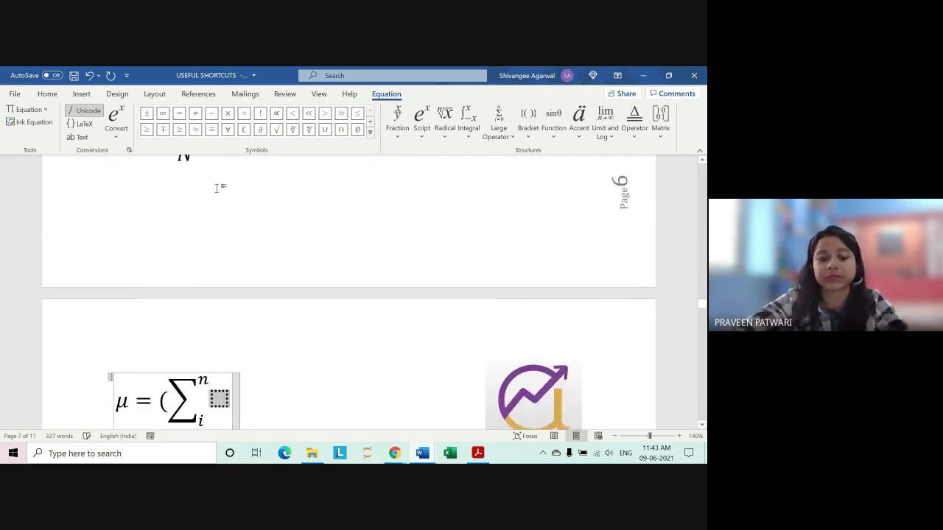
- Undo the lower μ equation back to the unfinished sum and select its empty operand slot
{"action": "scroll", "coordinate": [221, 294], "scroll_direction": "down", "scroll_amount": 3}
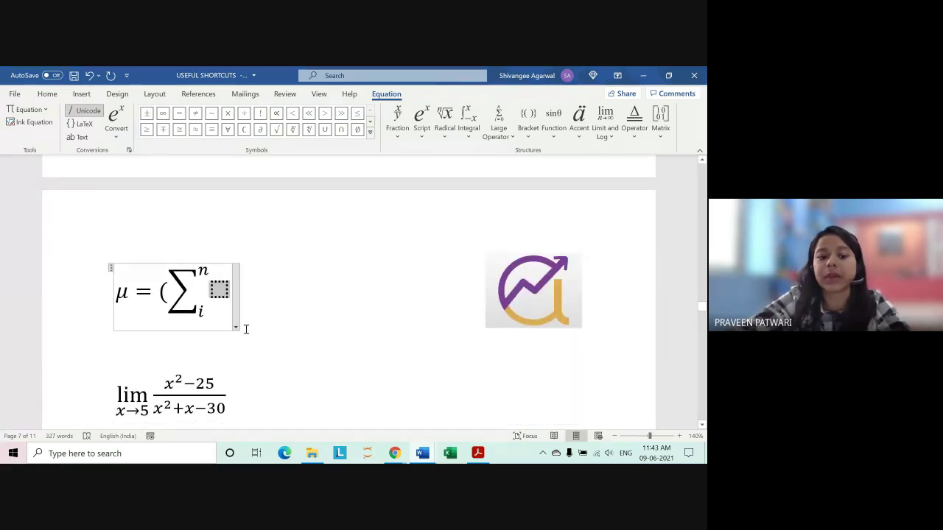
{"action": "scroll", "coordinate": [243, 342], "scroll_direction": "down", "scroll_amount": 1}
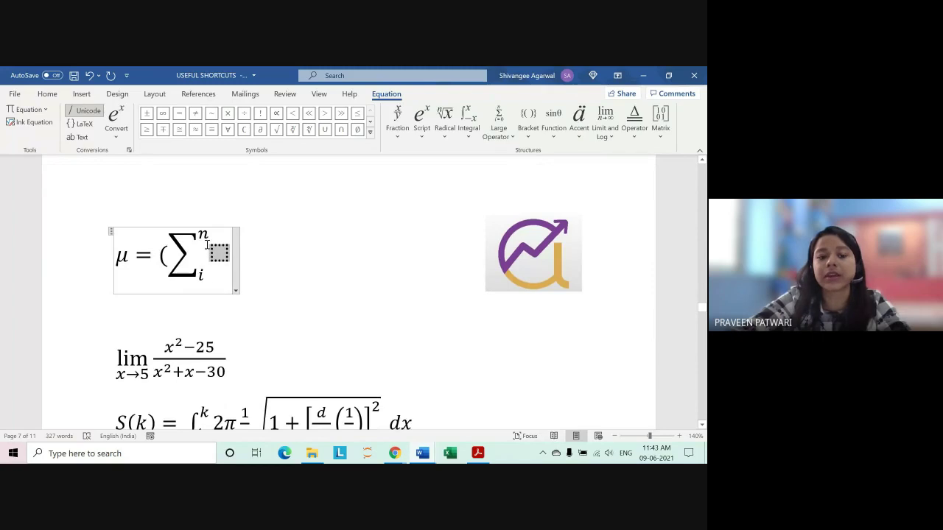
{"action": "scroll", "coordinate": [216, 302], "scroll_direction": "up", "scroll_amount": 10}
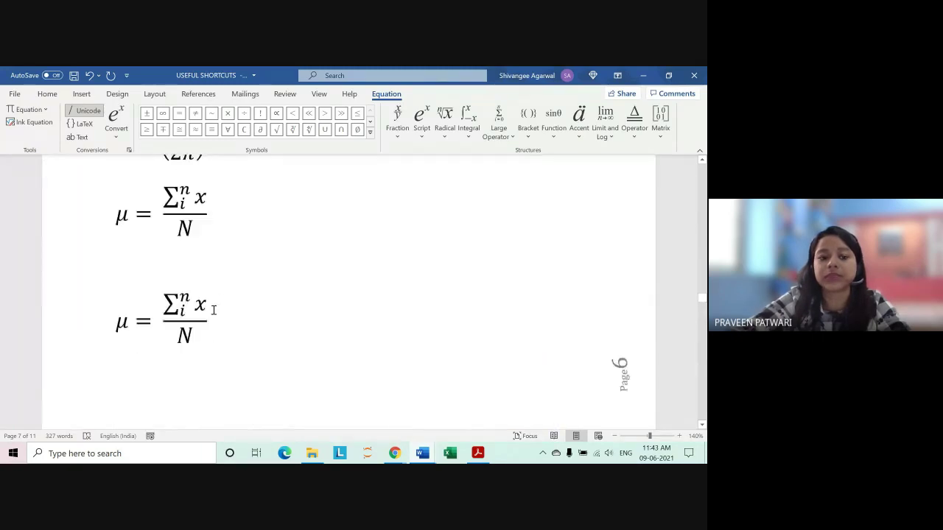
{"action": "left_click", "coordinate": [97, 338]}
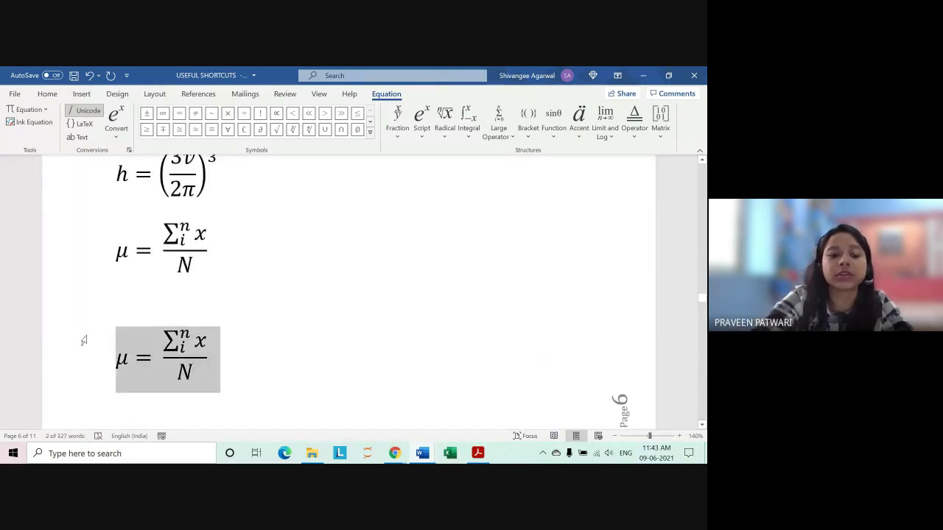
{"action": "key", "text": "ctrl+z"}
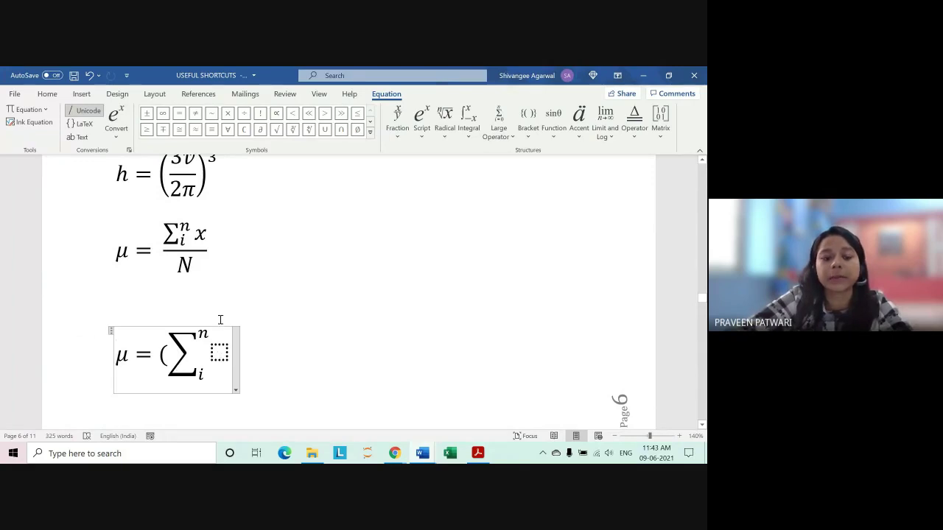
{"action": "scroll", "coordinate": [219, 320], "scroll_direction": "down", "scroll_amount": 2}
{"action": "scroll", "coordinate": [218, 304], "scroll_direction": "up", "scroll_amount": 1}
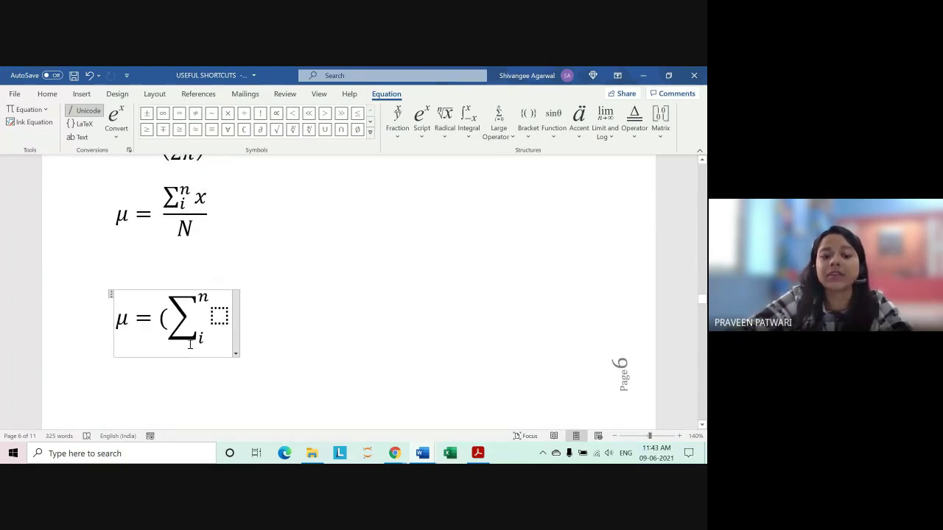
{"action": "left_click", "coordinate": [225, 319]}
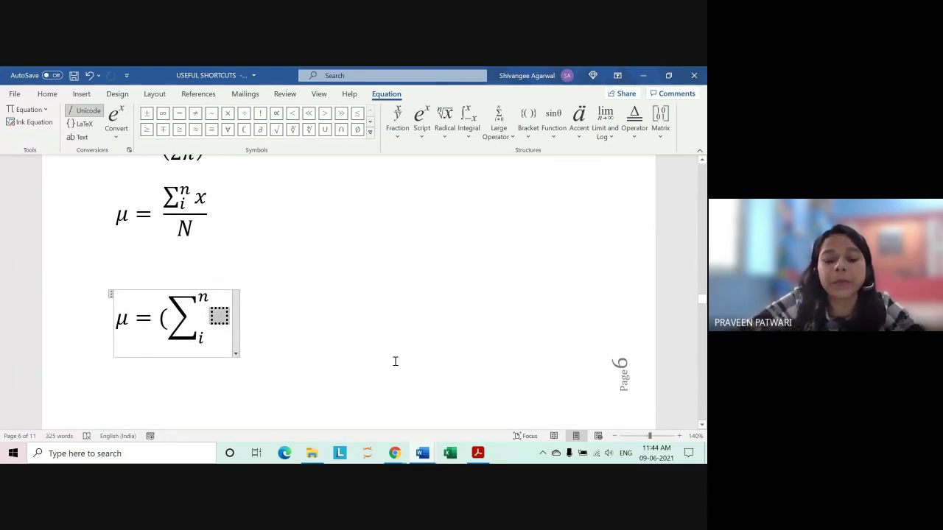
- Complete the lower equation with operand x and )/N, converted to stacked professional form
{"action": "type", "text": " x"}
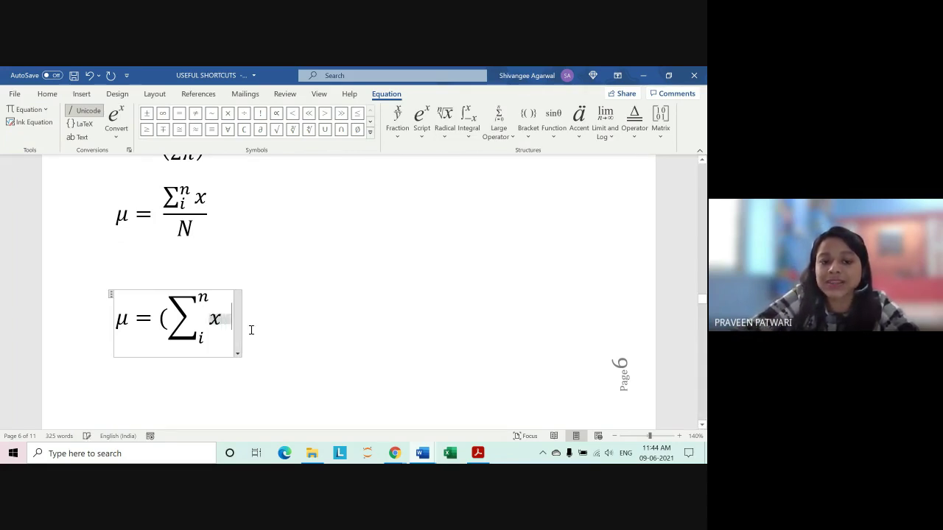
{"action": "key", "text": "BackSpace"}
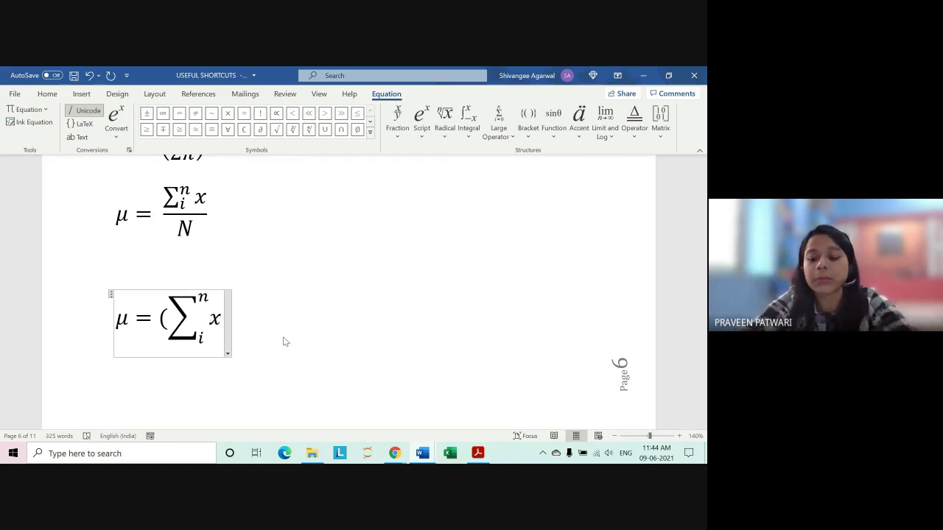
{"action": "type", "text": ")"}
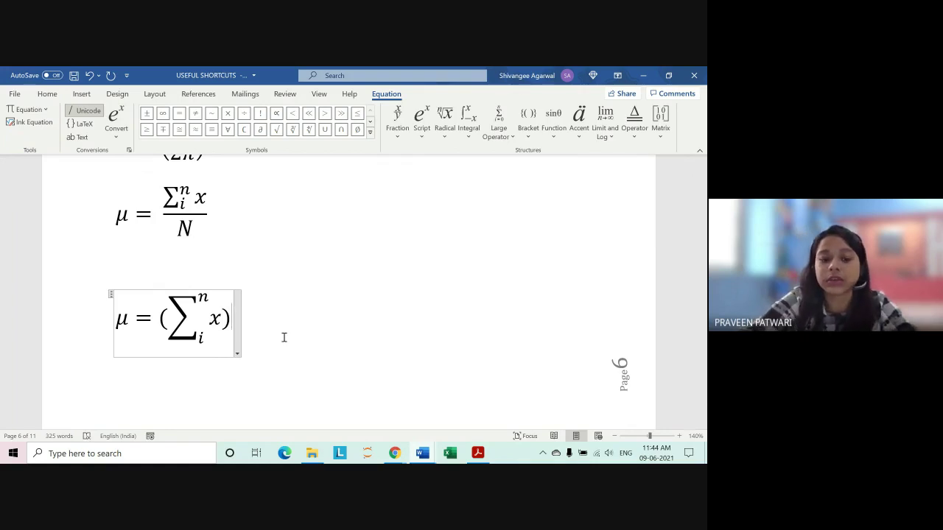
{"action": "type", "text": "/N"}
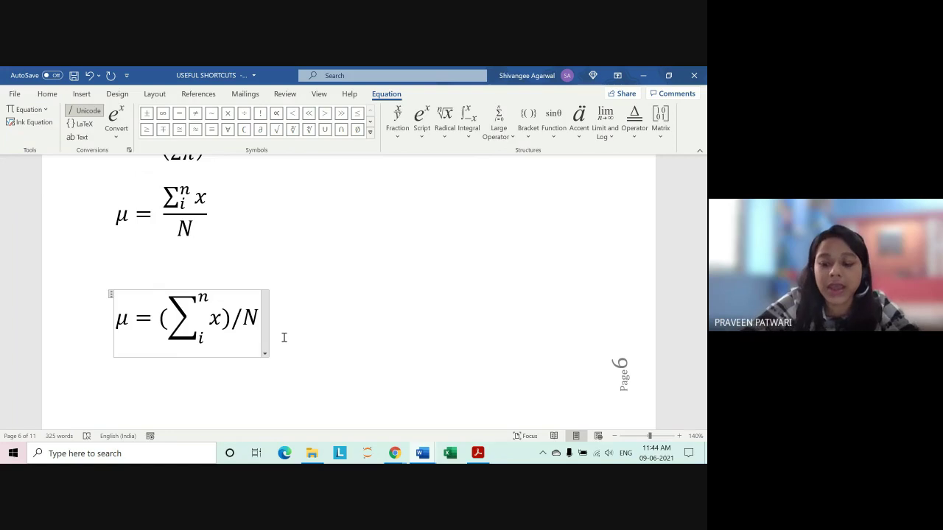
{"action": "left_click", "coordinate": [284, 337]}
{"action": "key", "text": "Left"}
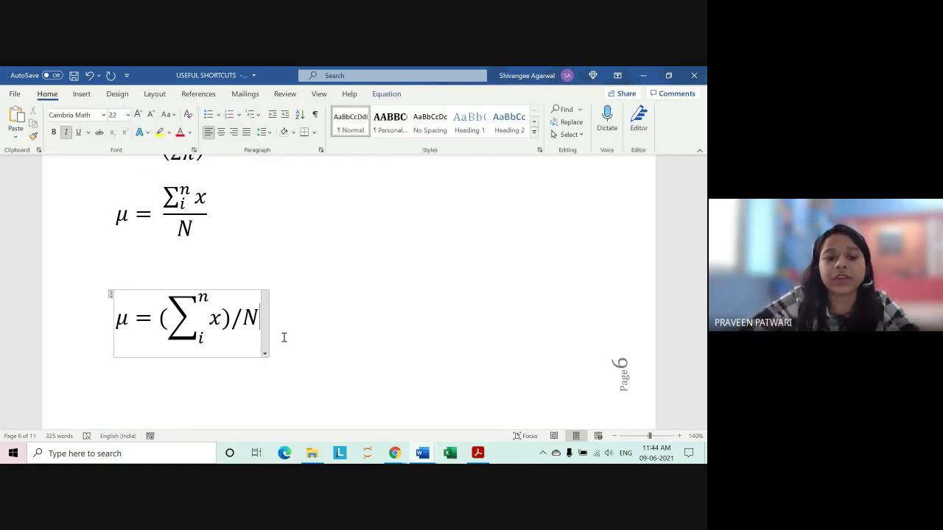
{"action": "key", "text": "space"}
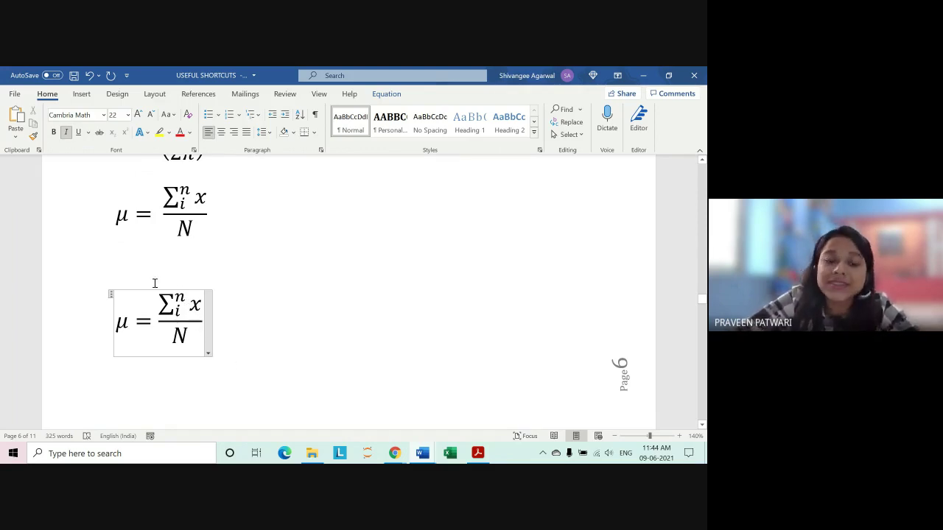
{"action": "left_click", "coordinate": [390, 95]}
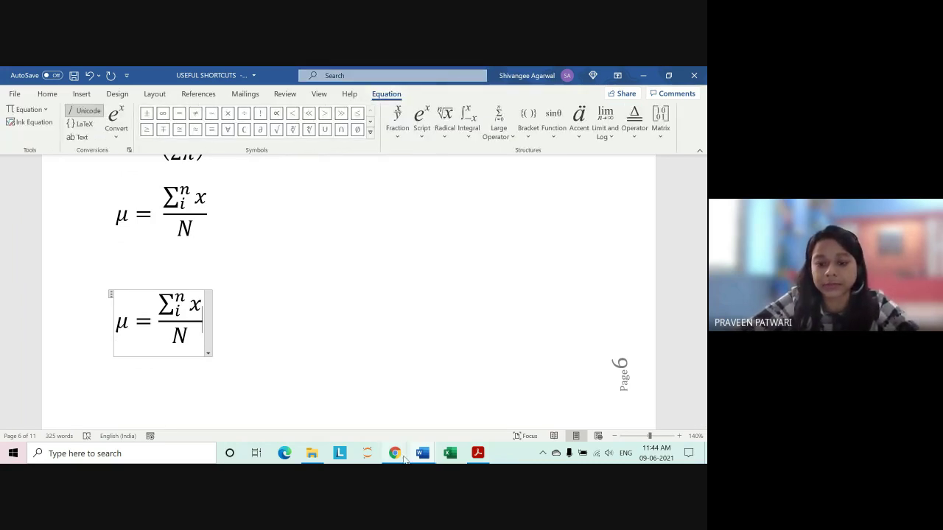
{"action": "mouse_move", "coordinate": [395, 453]}
{"action": "left_click", "coordinate": [367, 424]}
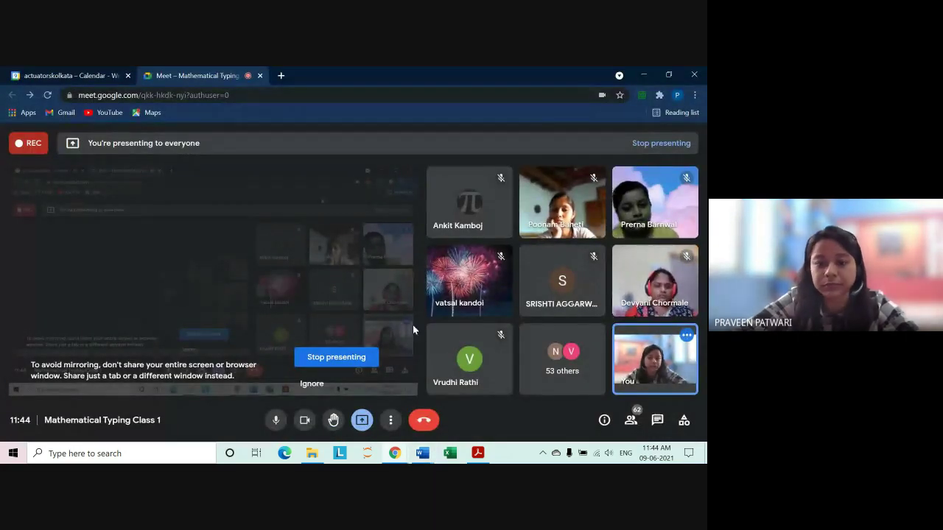
{"action": "left_click", "coordinate": [635, 73]}
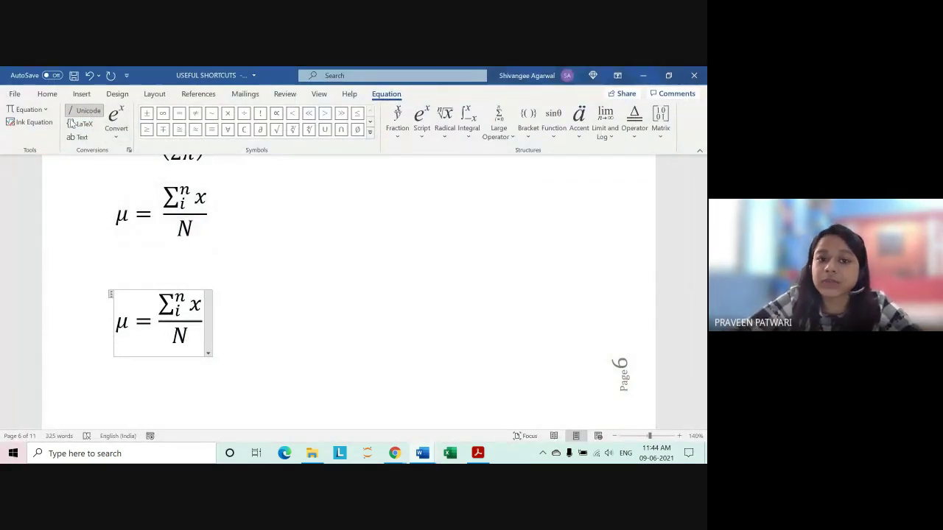
- Open the Equation Options dialog from the Equation tab's Conversions group
{"action": "left_click", "coordinate": [129, 150]}
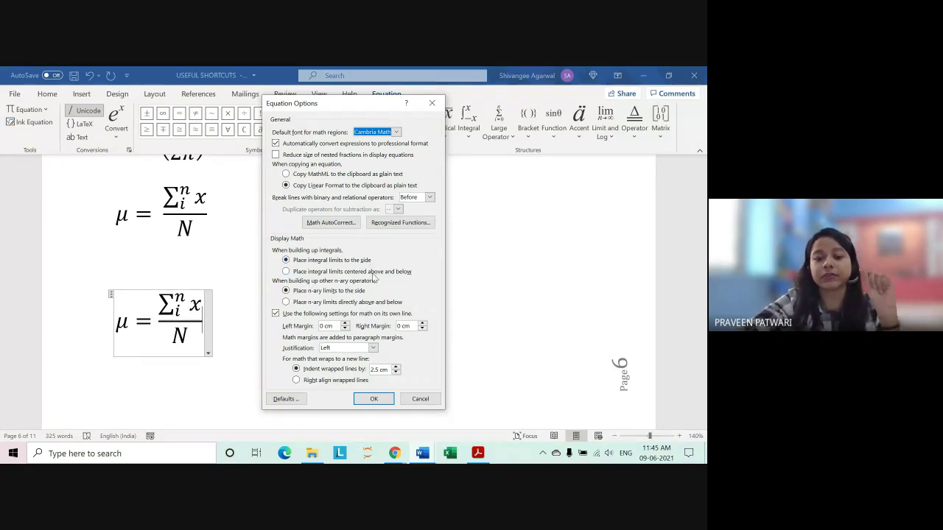
- Place integral and n-ary limits centered above and below, apply, and reconfirm with OK
{"action": "left_click", "coordinate": [303, 274]}
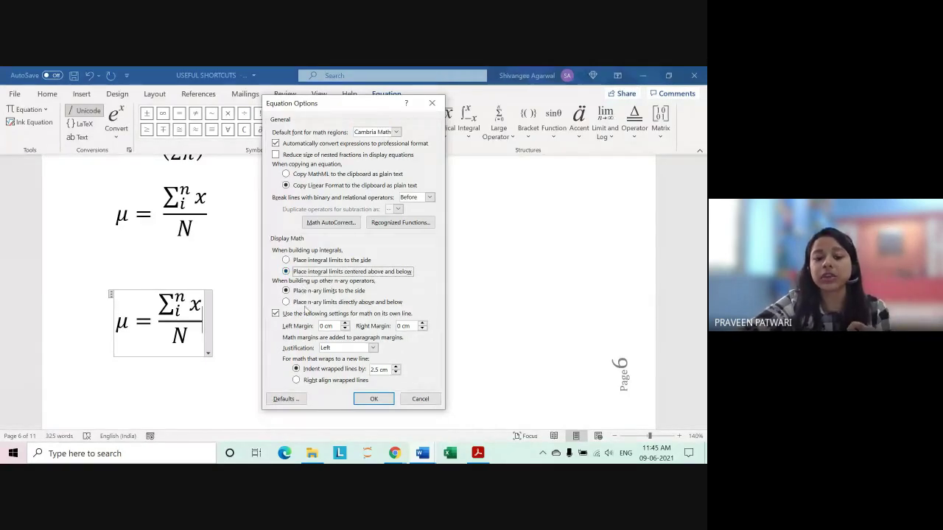
{"action": "left_click", "coordinate": [308, 304]}
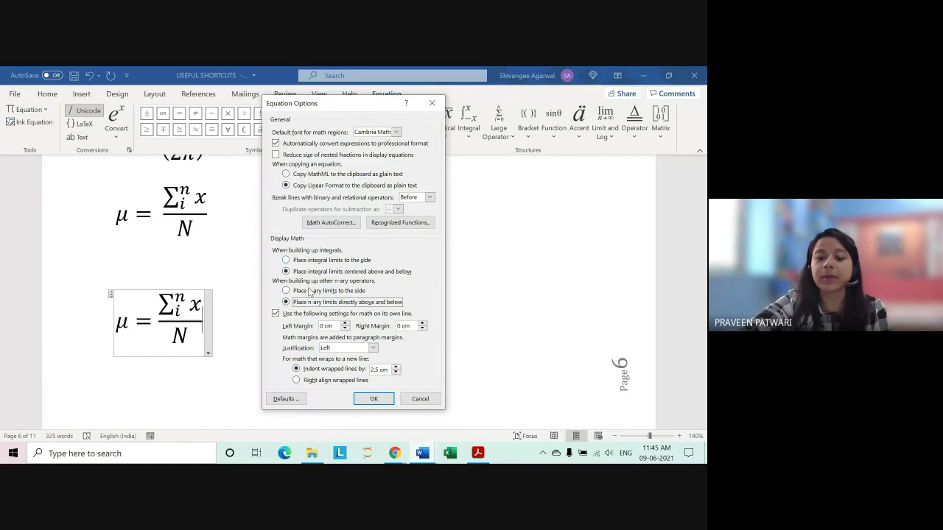
{"action": "left_click", "coordinate": [372, 400]}
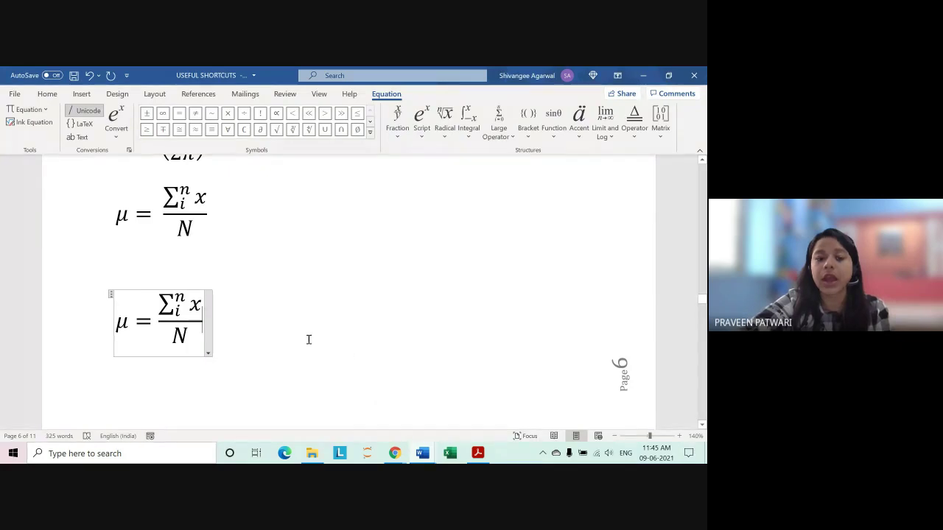
{"action": "left_click", "coordinate": [129, 150]}
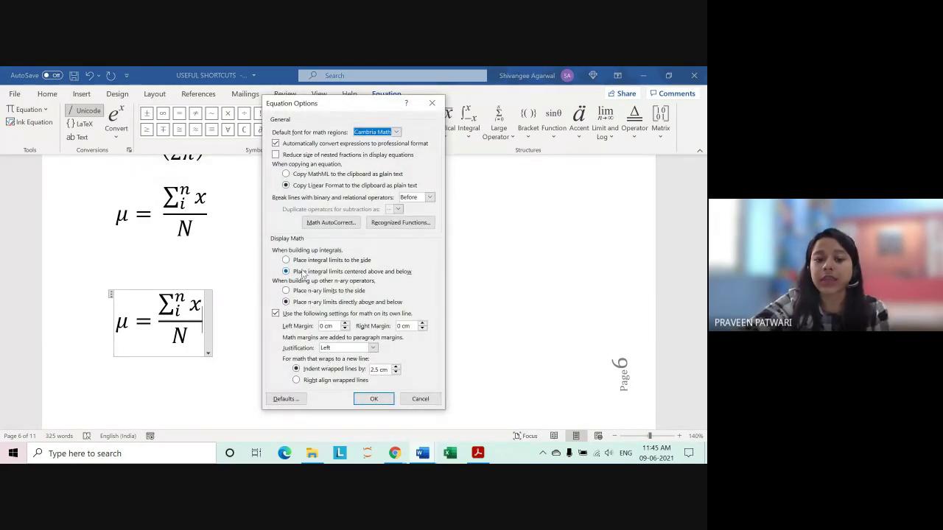
{"action": "left_click", "coordinate": [379, 399]}
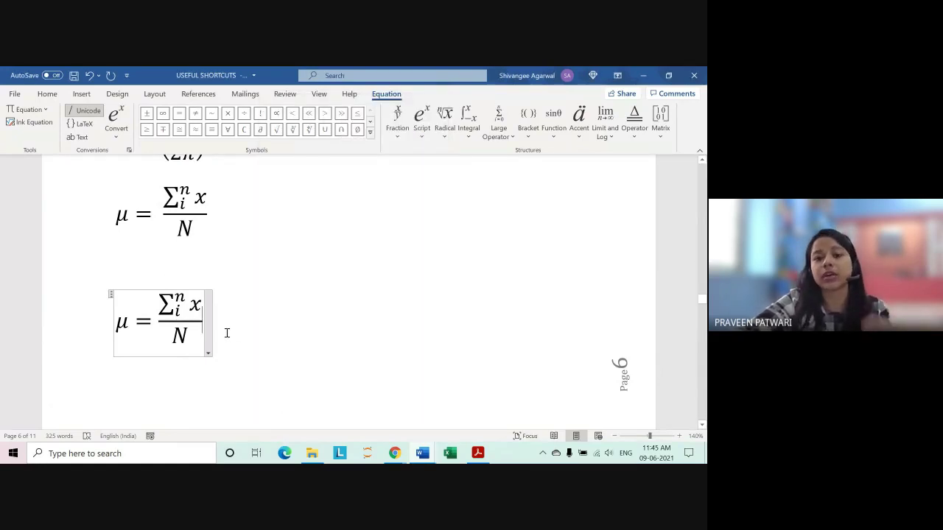
- Leave the μ equation and add blank lines after the lim (x²−25)/(x²+x−30) equation
{"action": "scroll", "coordinate": [259, 316], "scroll_direction": "down", "scroll_amount": 3}
{"action": "scroll", "coordinate": [259, 315], "scroll_direction": "down", "scroll_amount": 8}
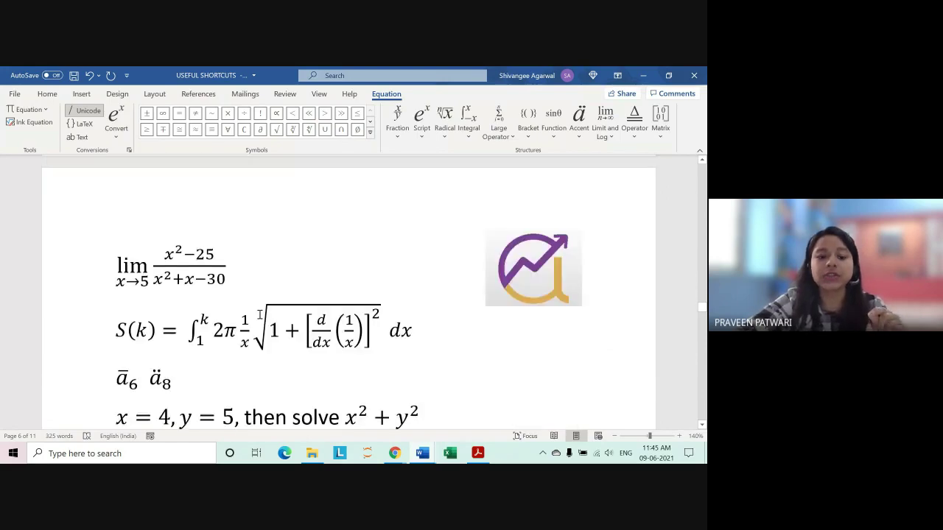
{"action": "scroll", "coordinate": [258, 312], "scroll_direction": "down", "scroll_amount": 2}
{"action": "scroll", "coordinate": [258, 312], "scroll_direction": "down", "scroll_amount": 5}
{"action": "scroll", "coordinate": [319, 409], "scroll_direction": "up", "scroll_amount": 2}
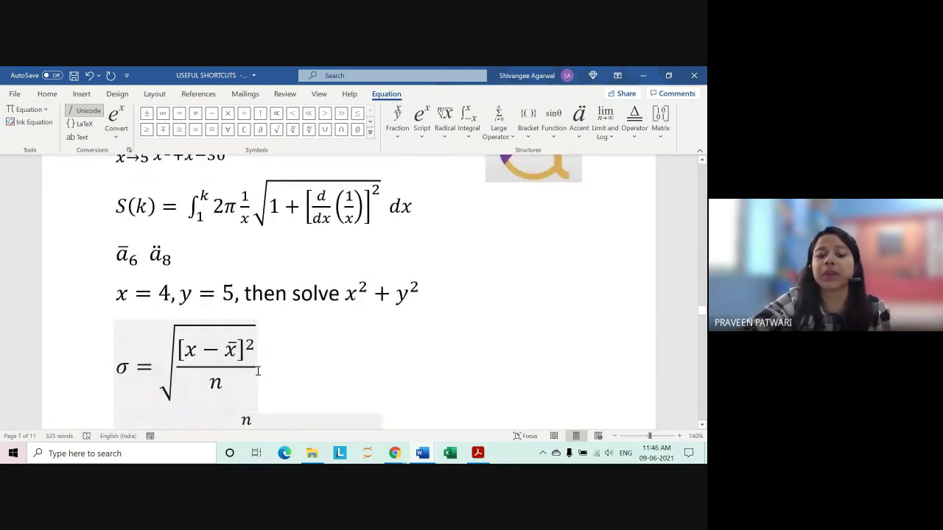
{"action": "scroll", "coordinate": [295, 391], "scroll_direction": "up", "scroll_amount": 4}
{"action": "scroll", "coordinate": [255, 364], "scroll_direction": "up", "scroll_amount": 10}
{"action": "scroll", "coordinate": [201, 410], "scroll_direction": "up", "scroll_amount": 4}
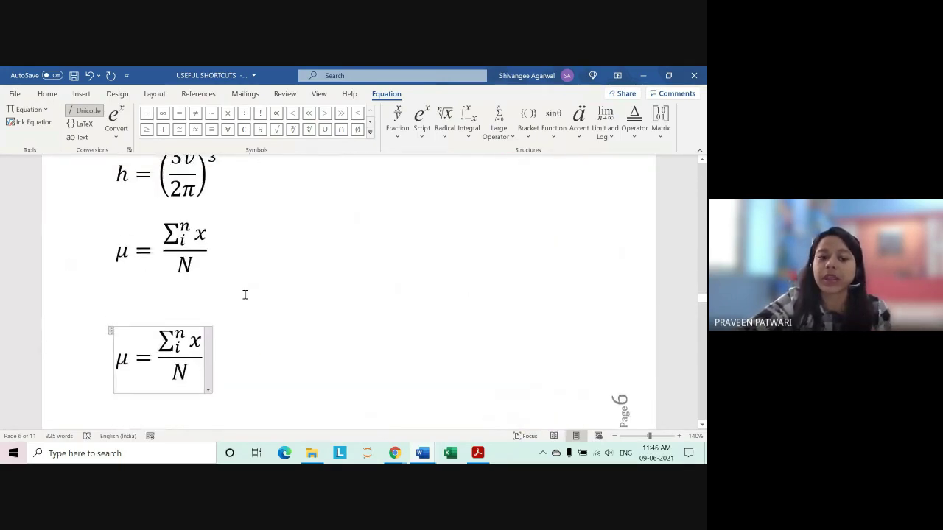
{"action": "left_click", "coordinate": [288, 385]}
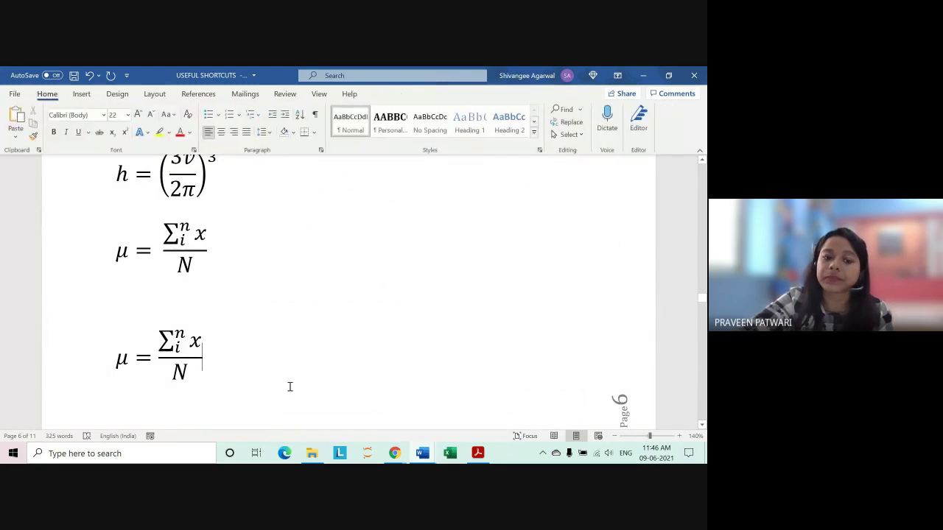
{"action": "scroll", "coordinate": [297, 270], "scroll_direction": "down", "scroll_amount": 3}
{"action": "scroll", "coordinate": [326, 307], "scroll_direction": "down", "scroll_amount": 4}
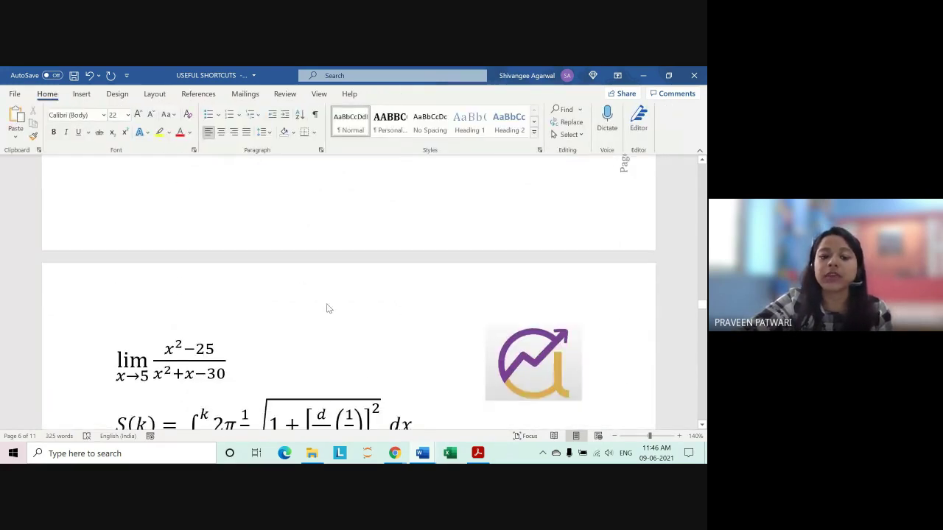
{"action": "scroll", "coordinate": [305, 295], "scroll_direction": "down", "scroll_amount": 2}
{"action": "left_click", "coordinate": [307, 294]}
{"action": "key", "text": "Return"}
{"action": "key", "text": "Return"}
{"action": "key", "text": "Return"}
{"action": "key", "text": "Return"}
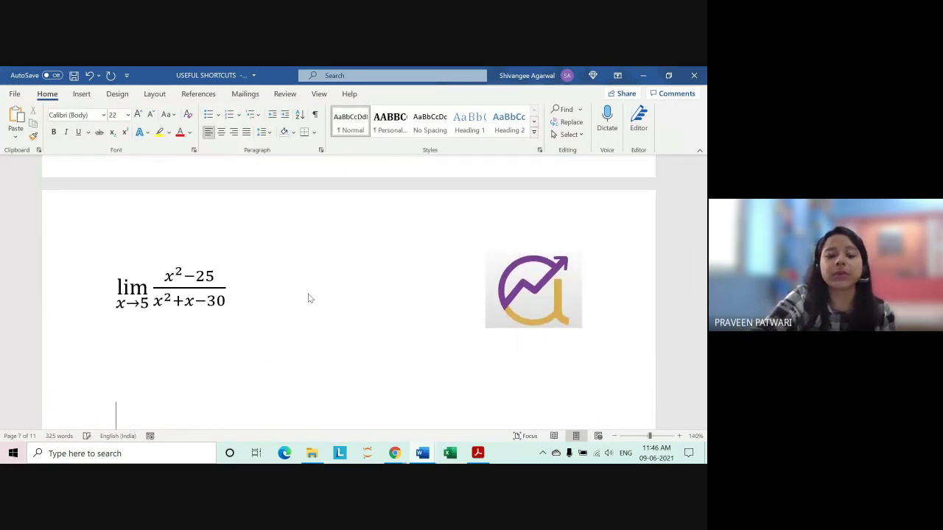
- Insert a new equation on the empty line below the lim equation, beginning with a backslash
{"action": "left_click", "coordinate": [151, 295]}
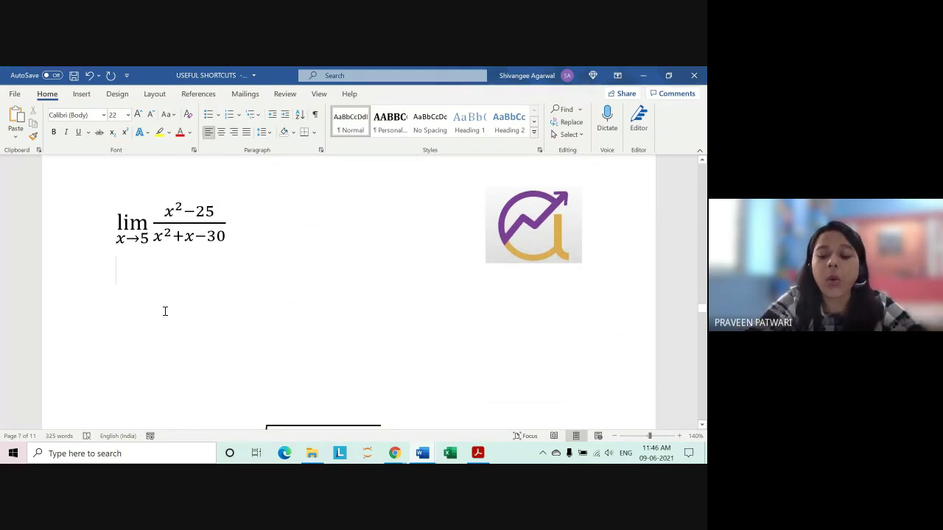
{"action": "key", "text": "alt+equal"}
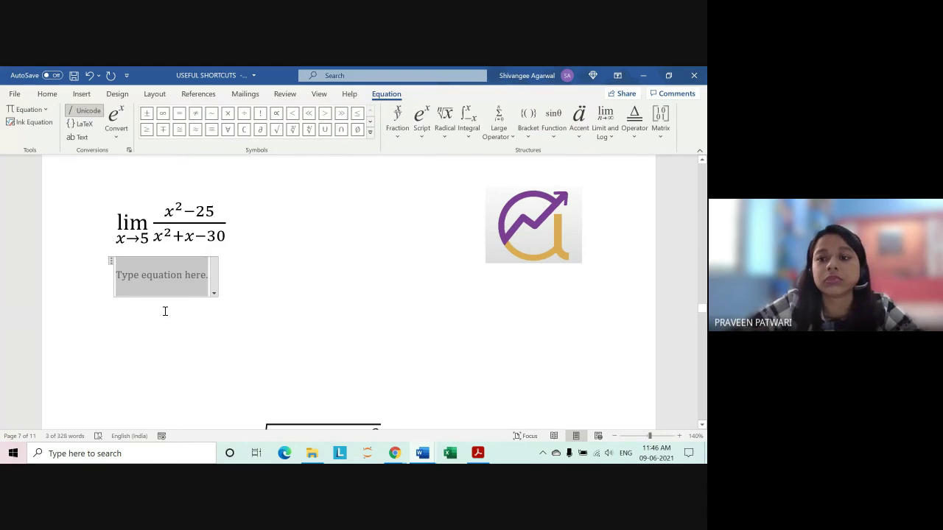
{"action": "left_click", "coordinate": [605, 124]}
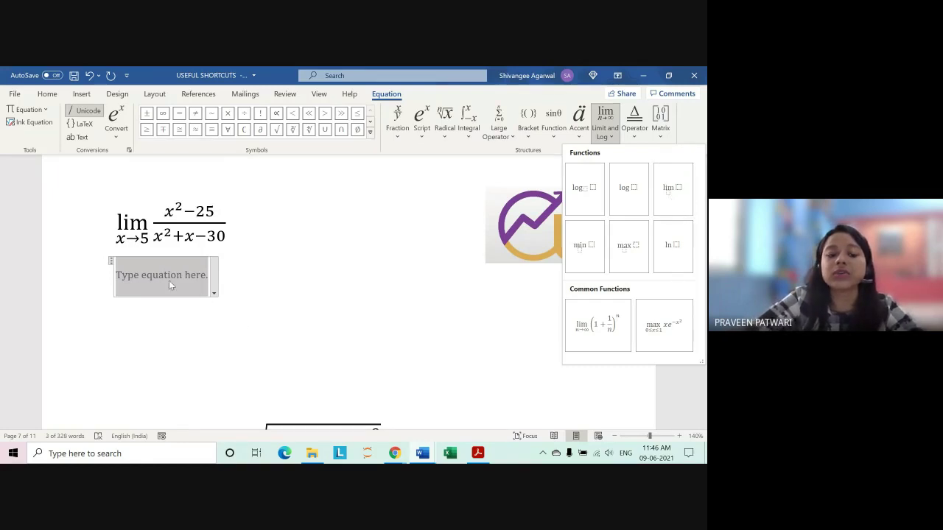
{"action": "left_click", "coordinate": [247, 285]}
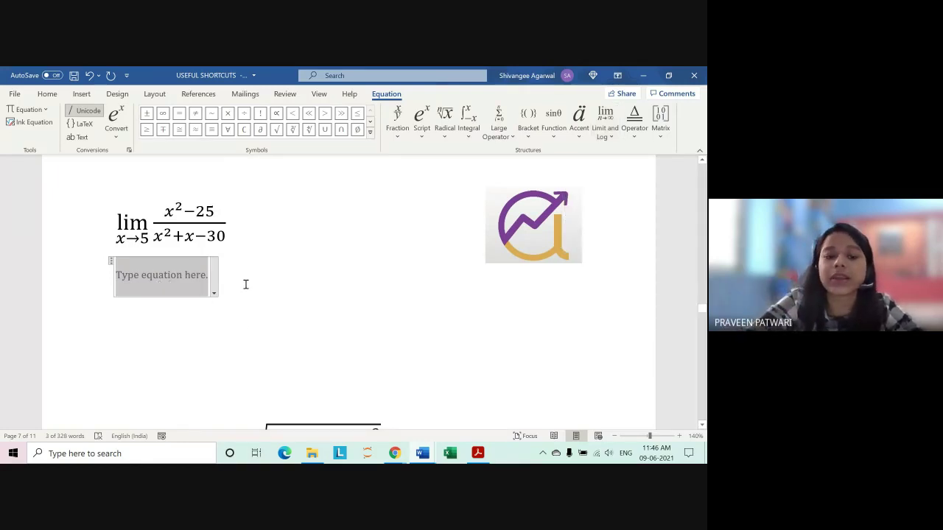
{"action": "type", "text": "\\"}
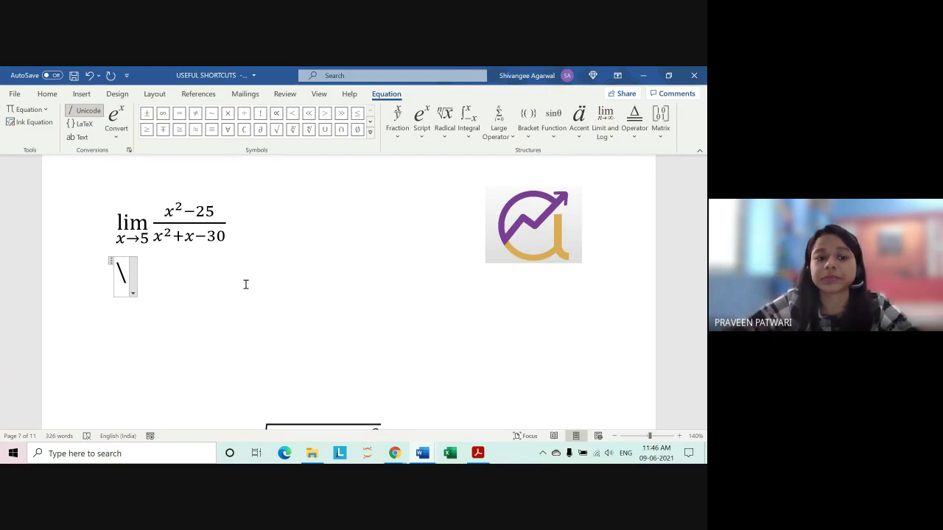
- Replace the stray backslash with lim, converted to an upright limit function, followed by (x
{"action": "key", "text": "BackSpace"}
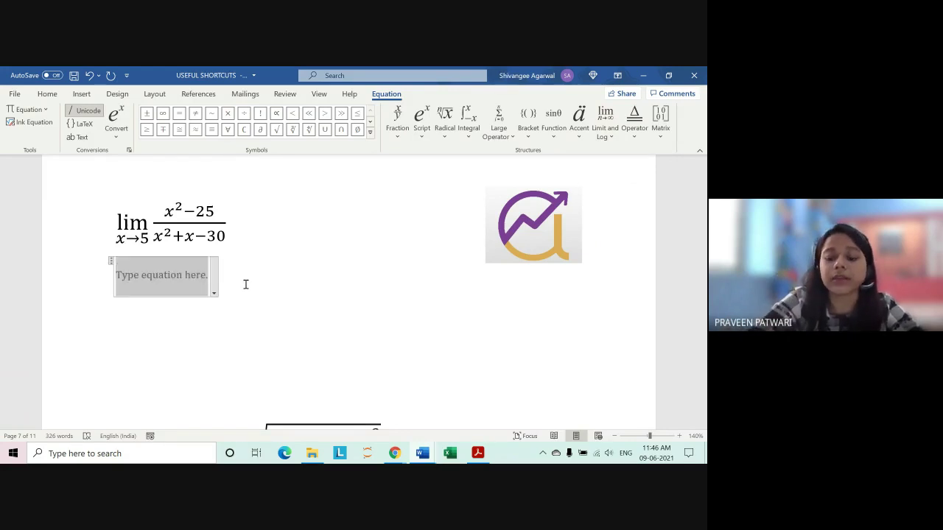
{"action": "type", "text": "lim"}
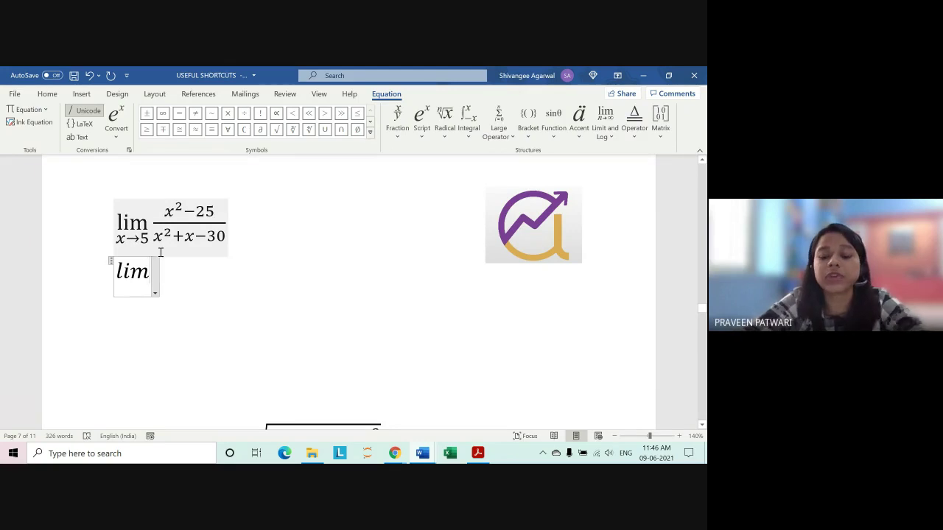
{"action": "key", "text": "space"}
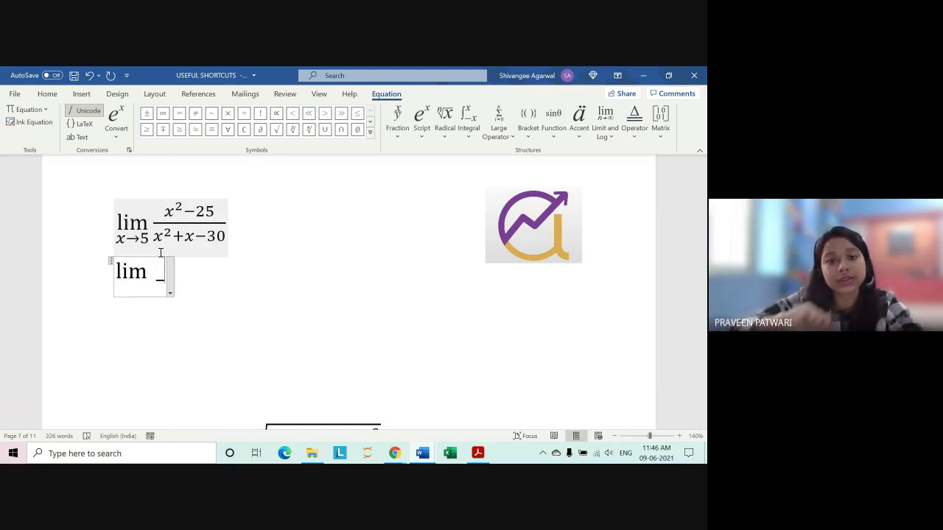
{"action": "type", "text": "("}
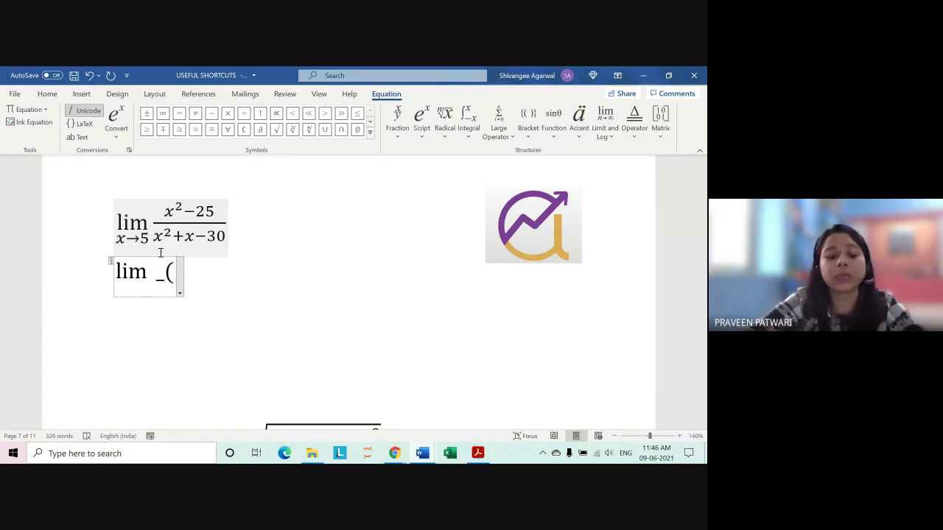
{"action": "type", "text": "x"}
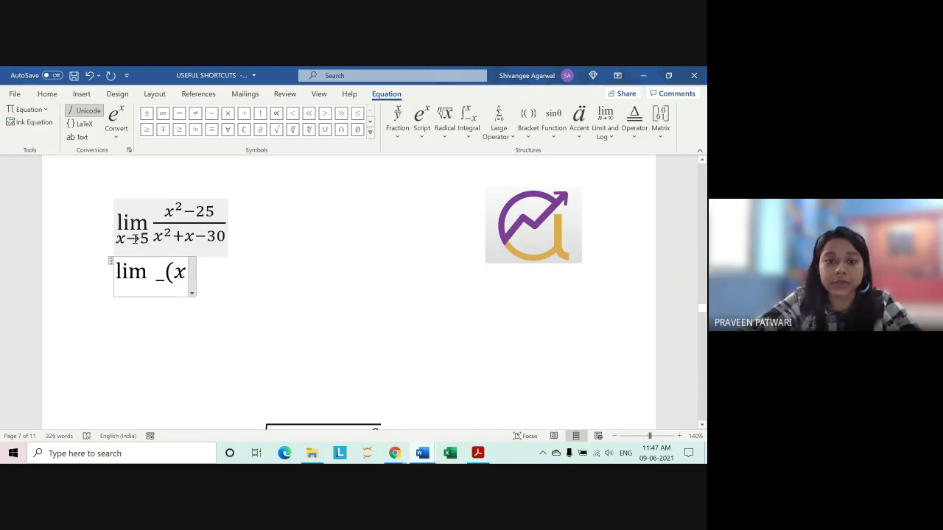
{"action": "left_click", "coordinate": [371, 131]}
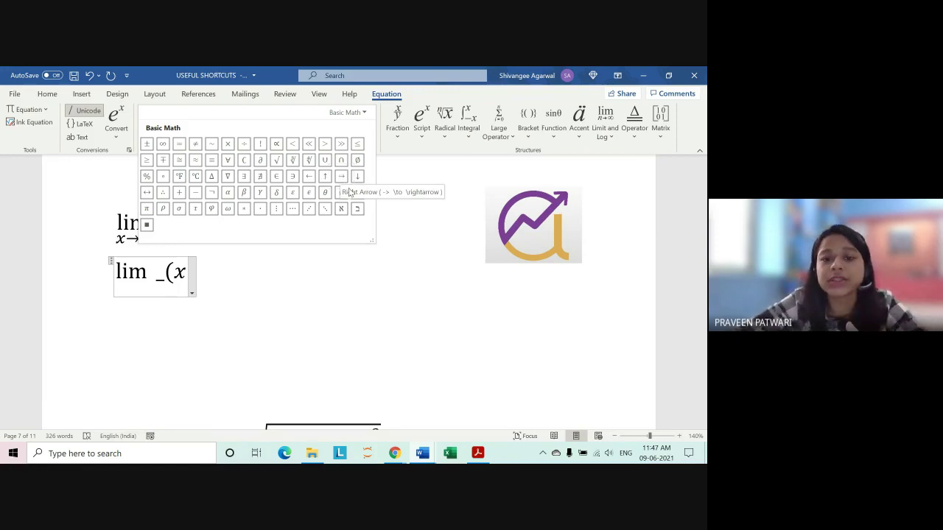
- Insert a → arrow after x in the limit subscript using \rightarrow
{"action": "left_click", "coordinate": [187, 273]}
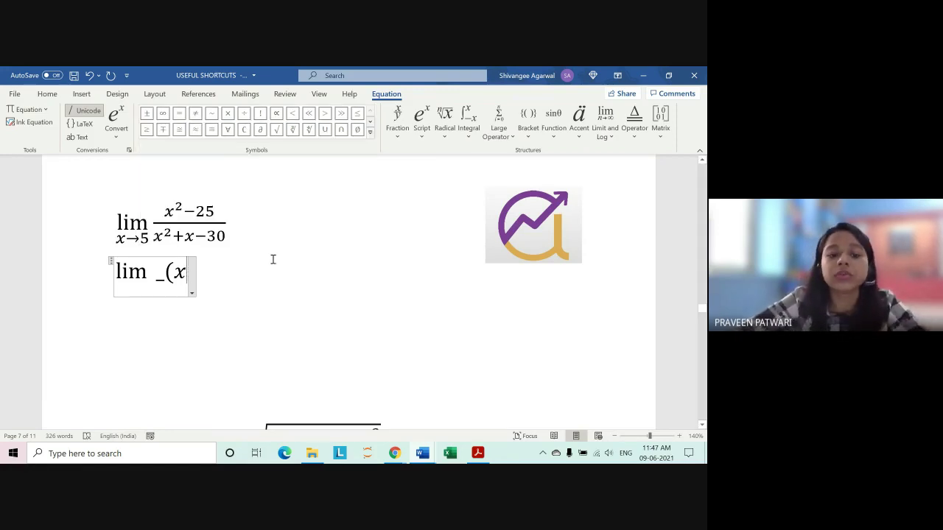
{"action": "type", "text": "-"}
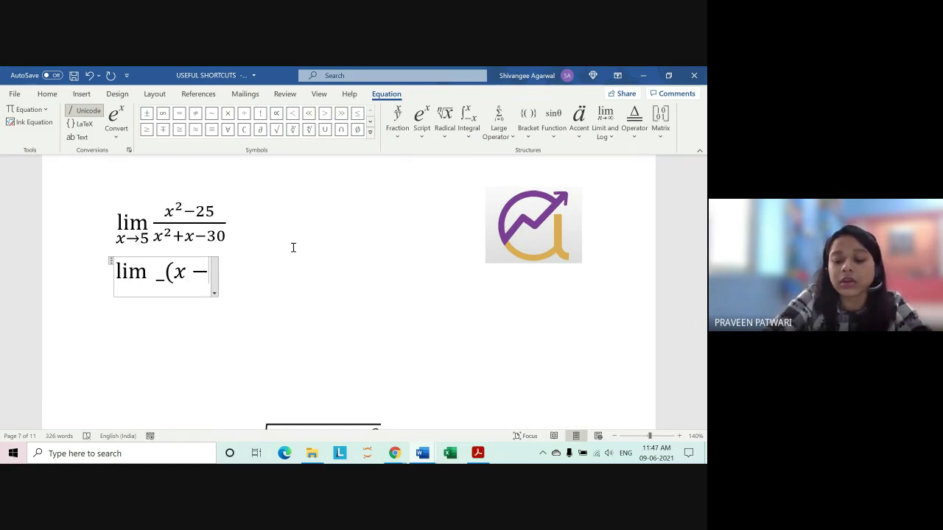
{"action": "type", "text": ">"}
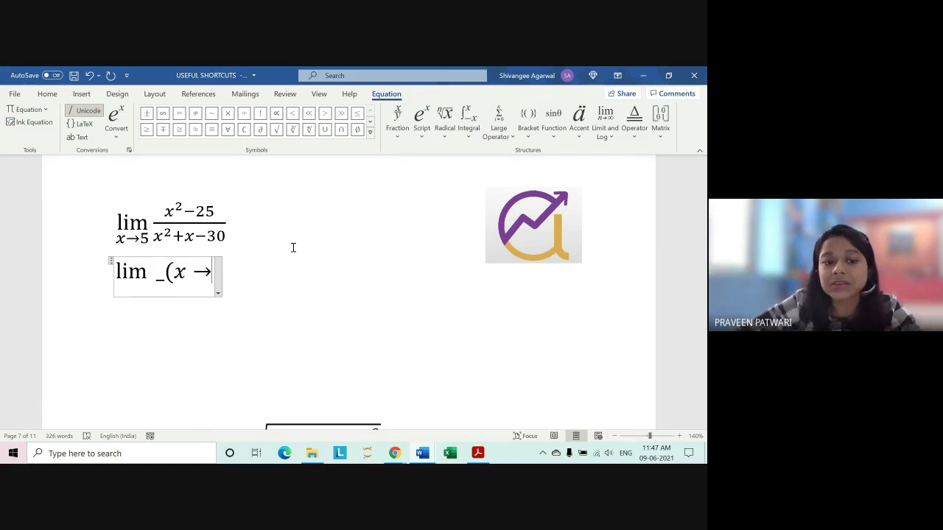
{"action": "key", "text": "BackSpace"}
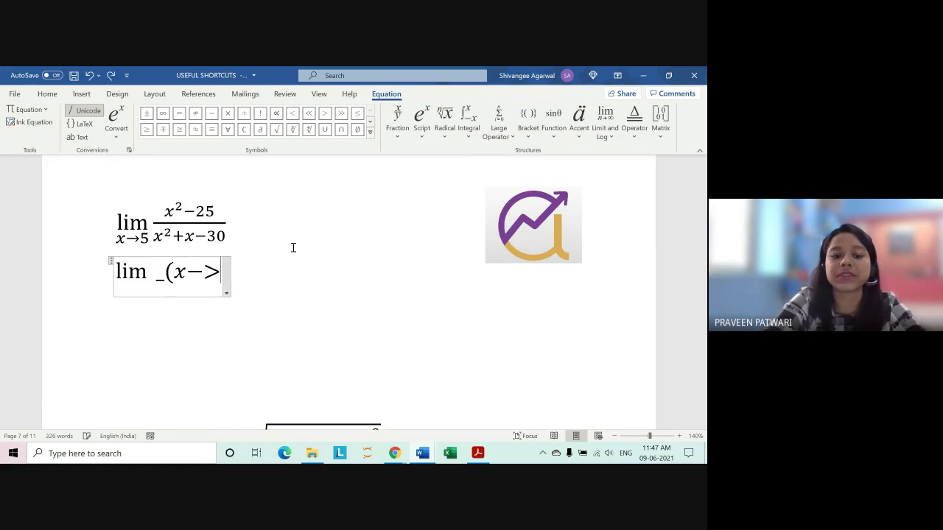
{"action": "key", "text": "BackSpace"}
{"action": "key", "text": "BackSpace"}
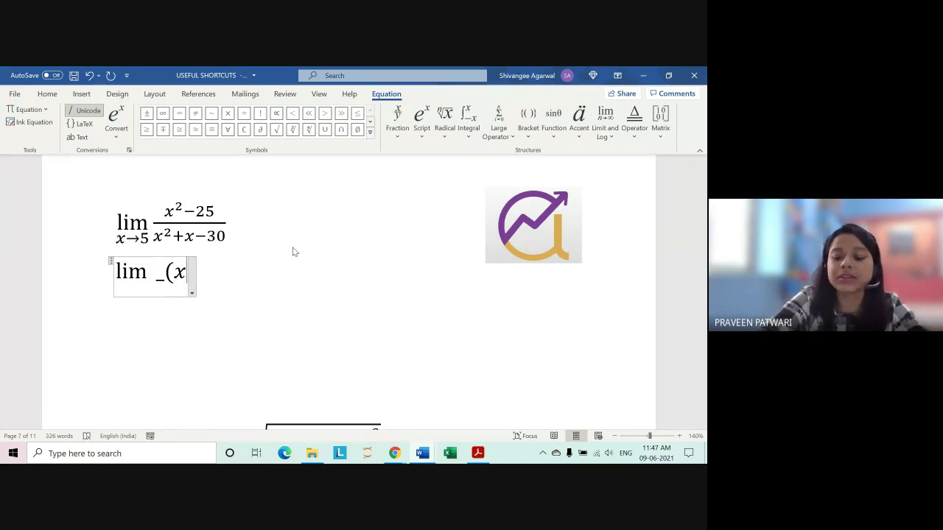
{"action": "type", "text": "->"}
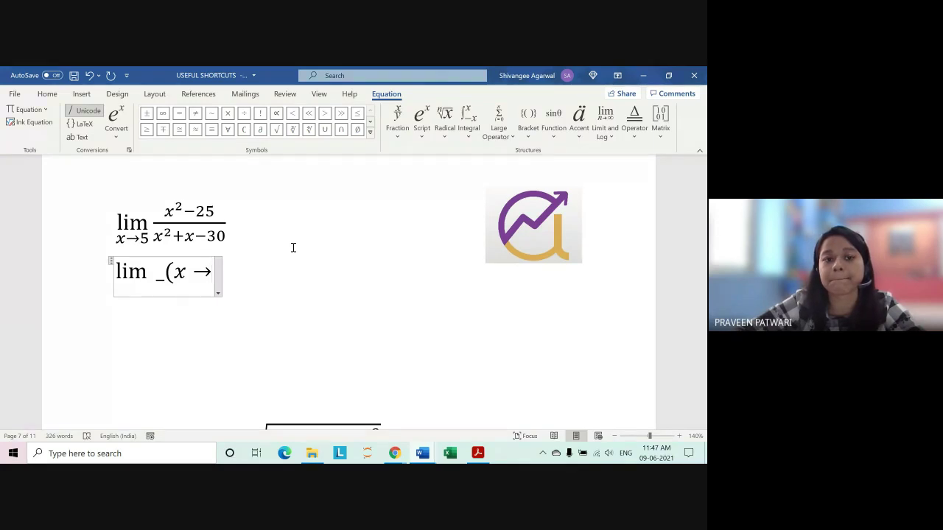
{"action": "key", "text": "BackSpace"}
{"action": "key", "text": "BackSpace"}
{"action": "key", "text": "BackSpace"}
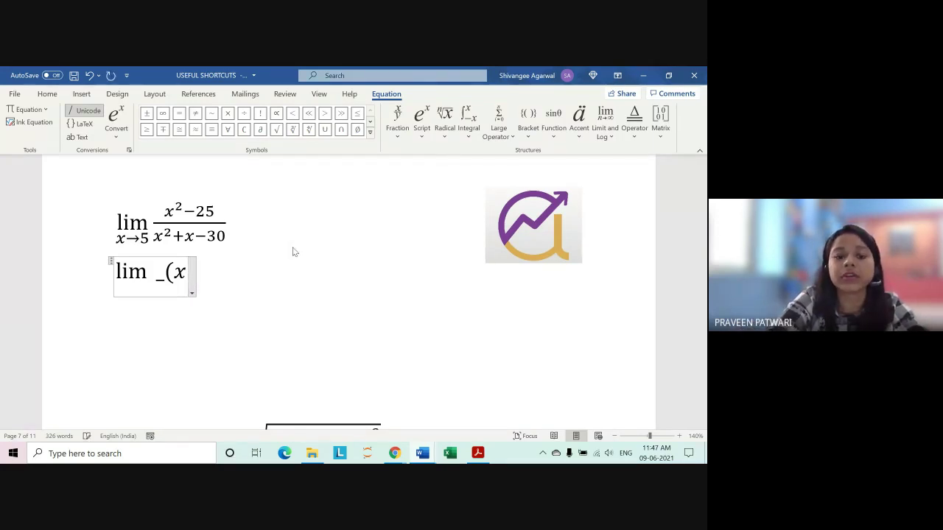
{"action": "type", "text": "\\"}
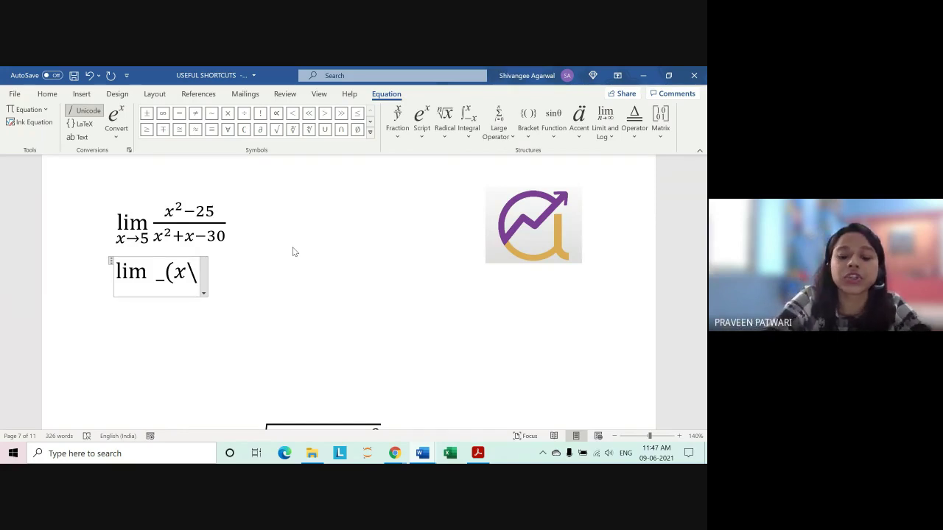
{"action": "type", "text": "rightar"}
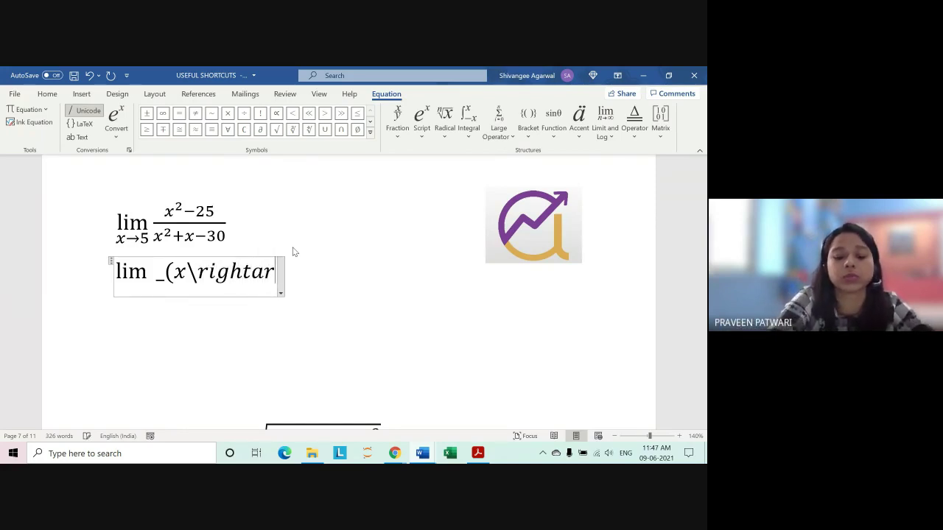
{"action": "type", "text": "raow"}
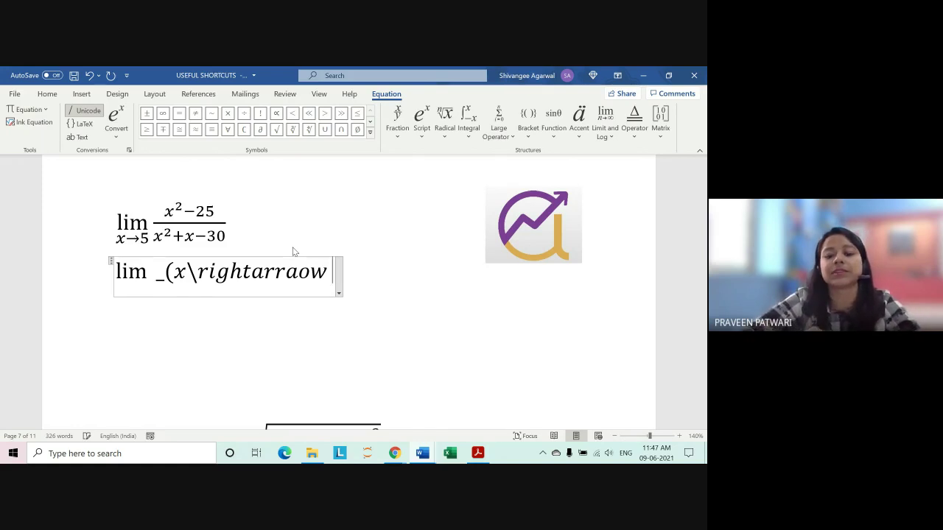
{"action": "key", "text": "BackSpace"}
{"action": "key", "text": "BackSpace"}
{"action": "key", "text": "BackSpace"}
{"action": "key", "text": "BackSpace"}
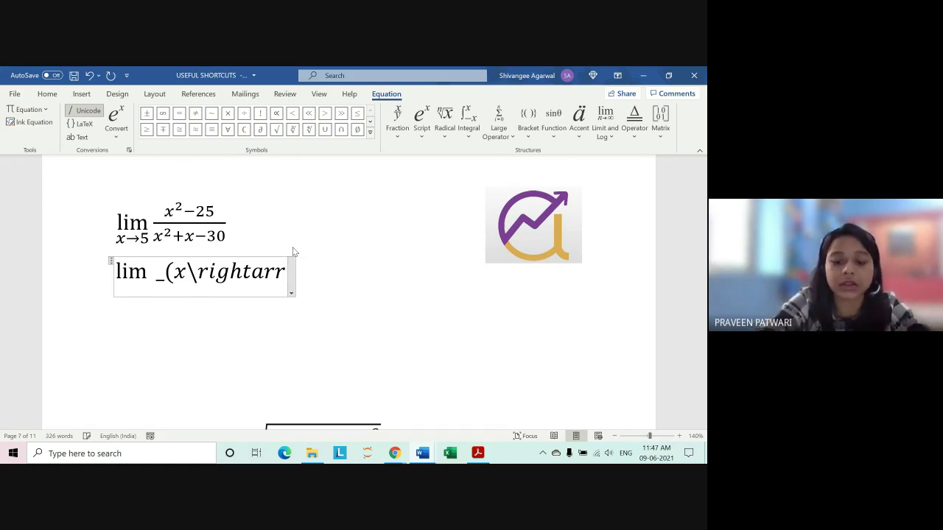
{"action": "type", "text": "ow"}
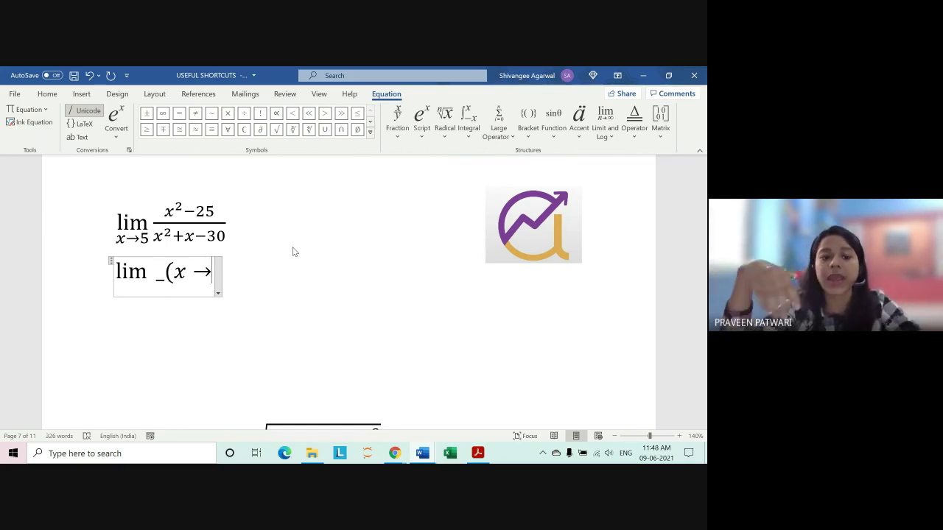
- Close the subscript with 5) and select the _(x → 5) part
{"action": "type", "text": "5"}
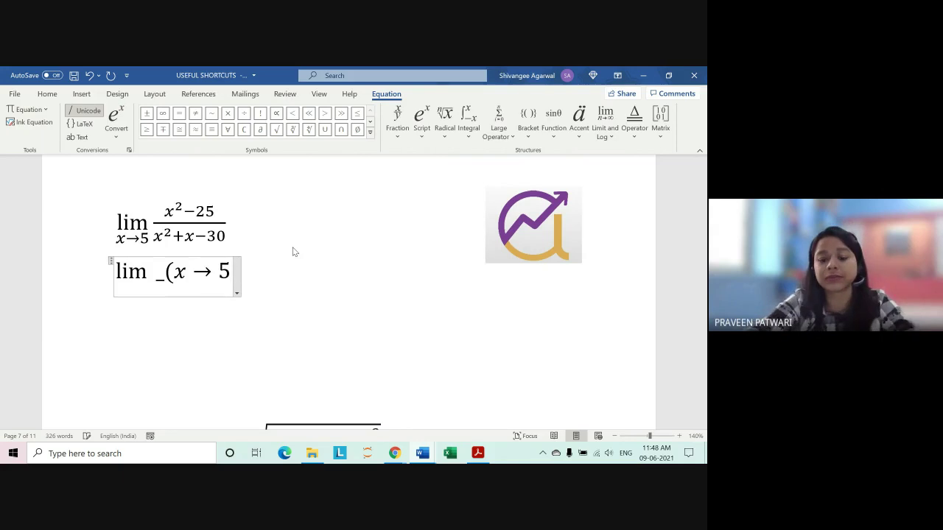
{"action": "type", "text": ")"}
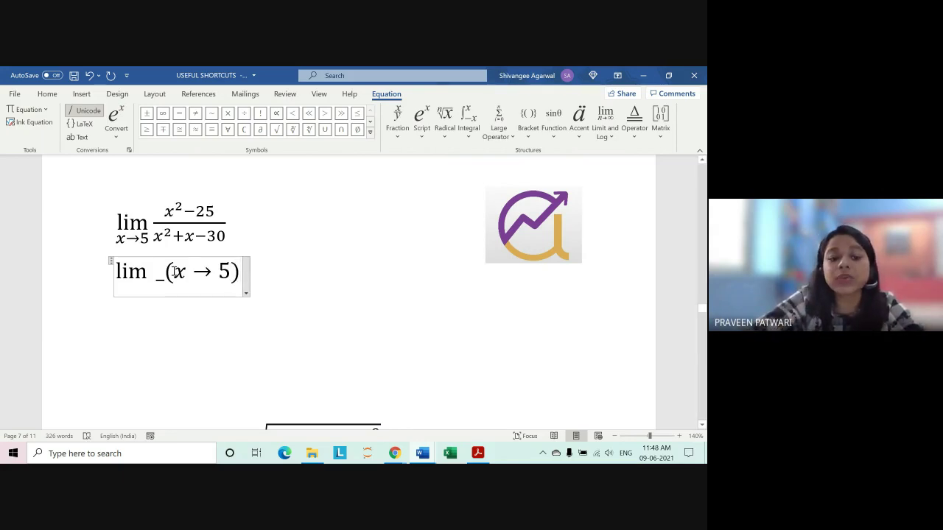
{"action": "left_click_drag", "start_coordinate": [167, 271], "coordinate": [235, 274]}
{"action": "left_click", "coordinate": [236, 275]}
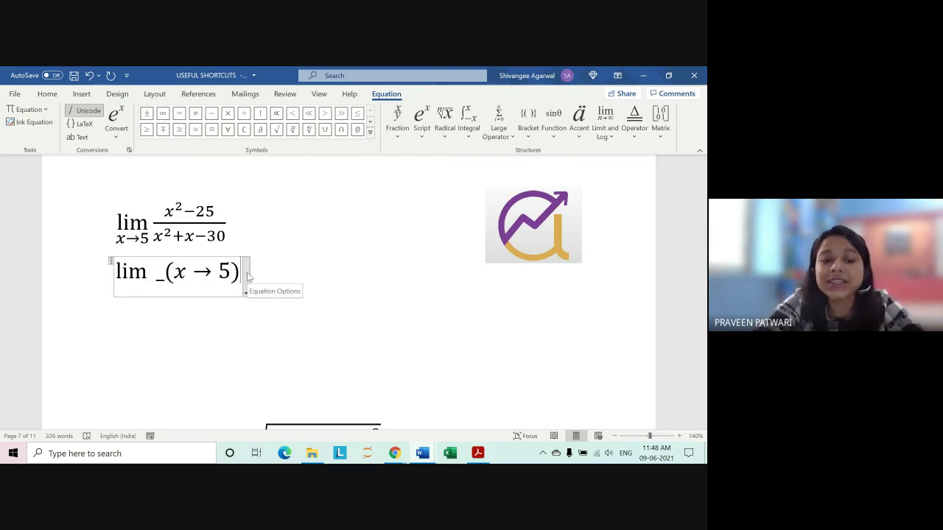
- Build up lim with x → 5 beneath and open a double parenthesis
{"action": "key", "text": "space"}
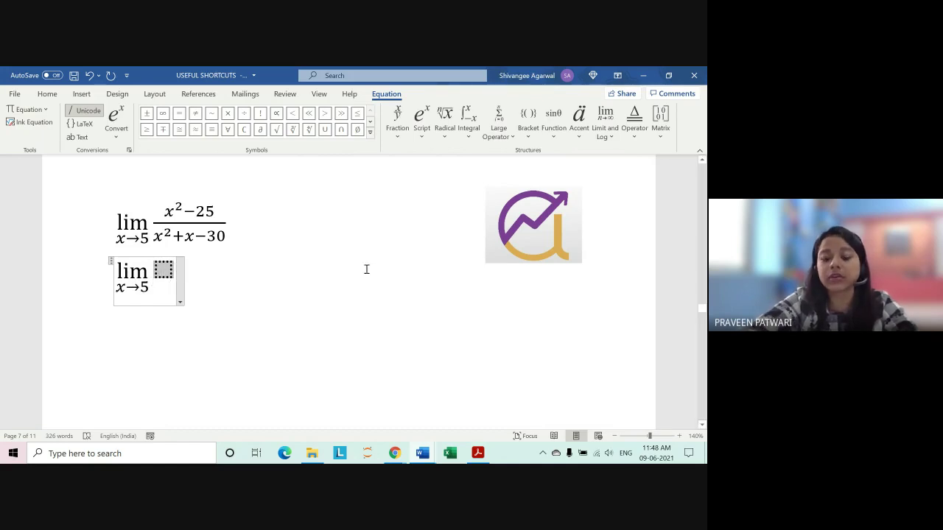
{"action": "type", "text": "("}
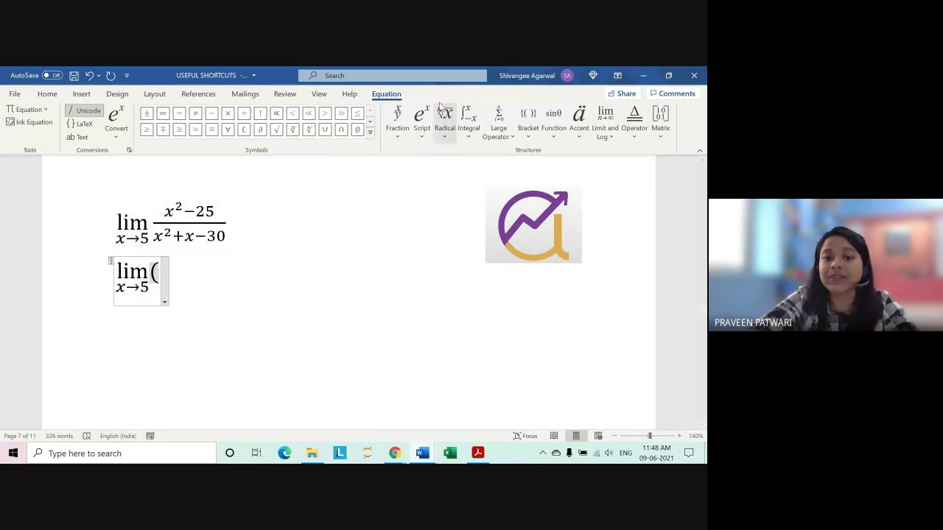
{"action": "left_click", "coordinate": [397, 118]}
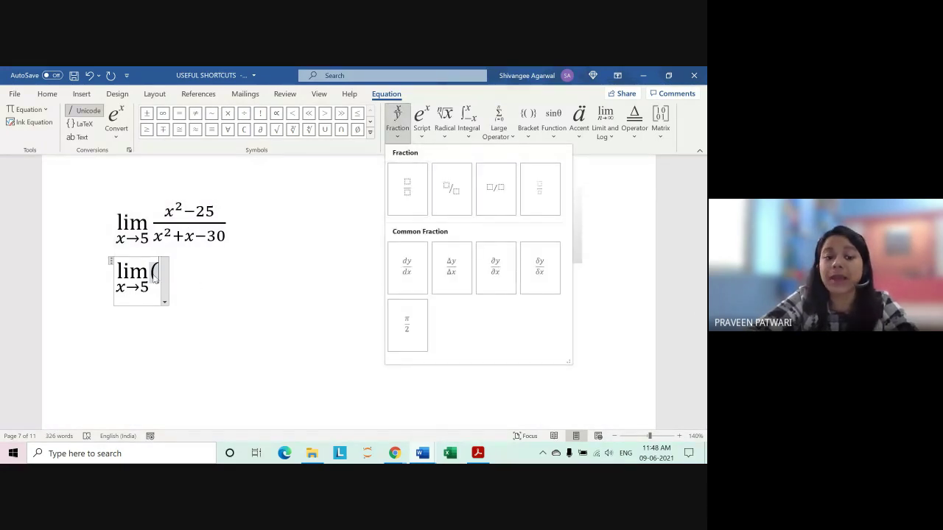
{"action": "key", "text": "Escape"}
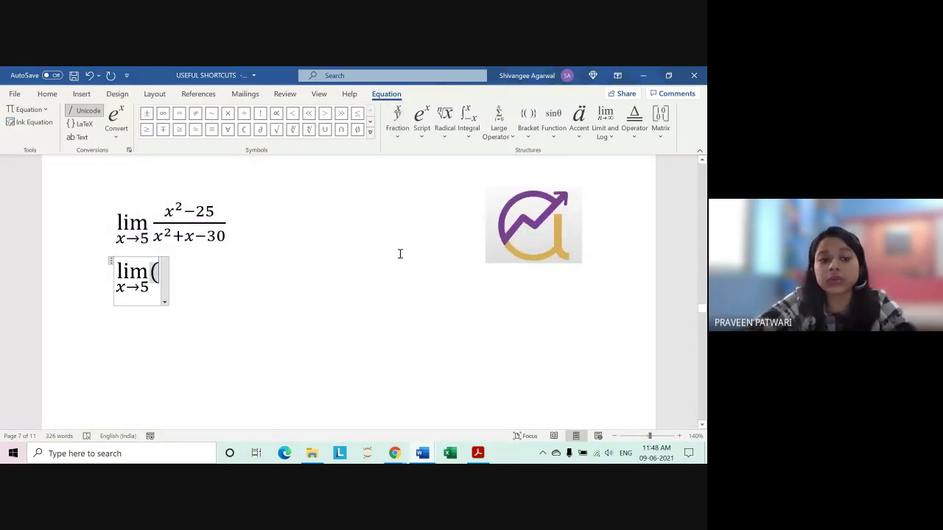
{"action": "type", "text": "x"}
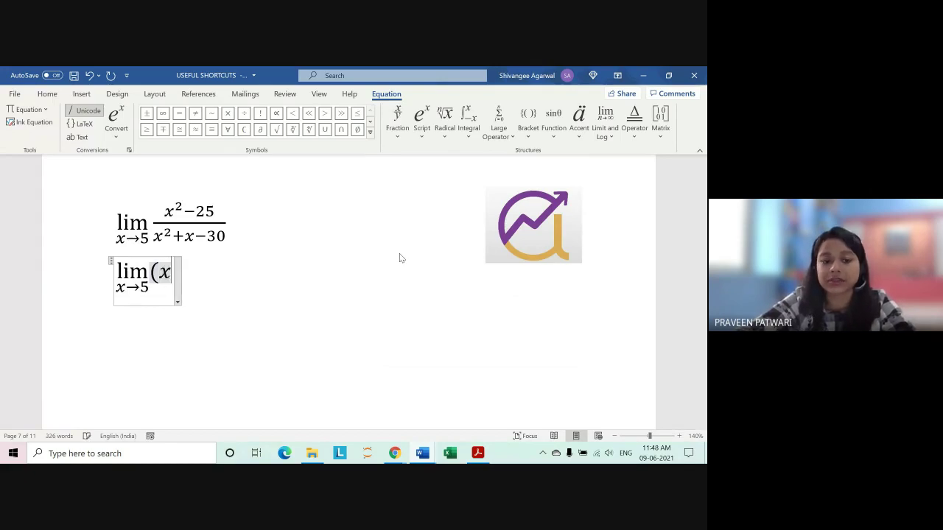
{"action": "key", "text": "BackSpace"}
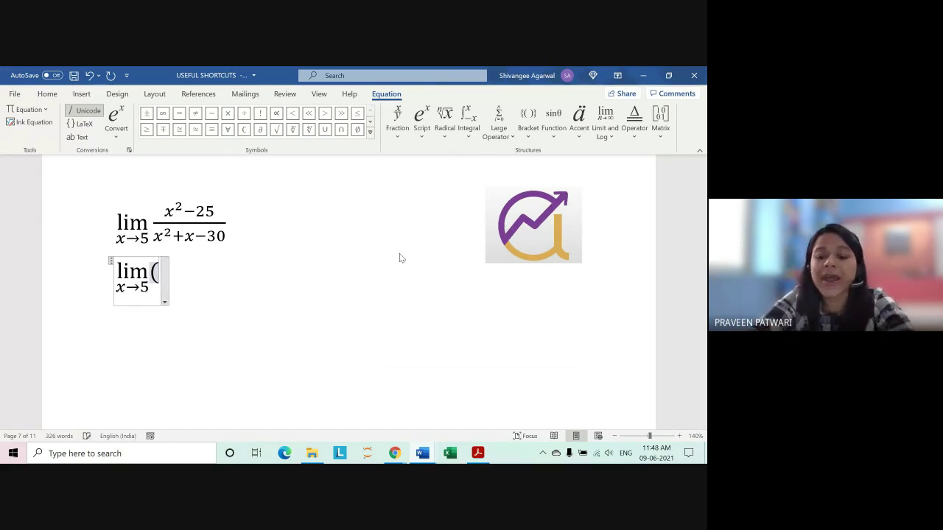
{"action": "type", "text": "("}
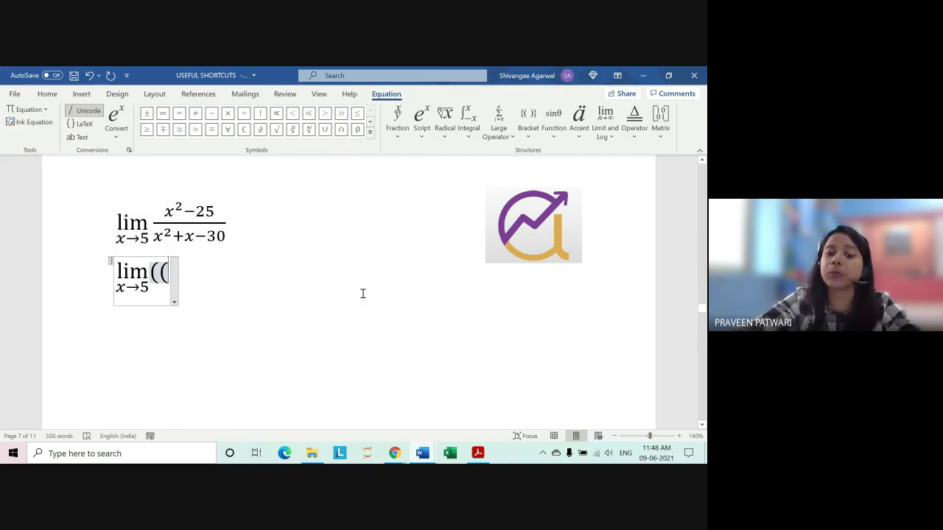
- Enter (x²−25)/(x²+x−30) and convert it to a stacked professional fraction
{"action": "type", "text": "x"}
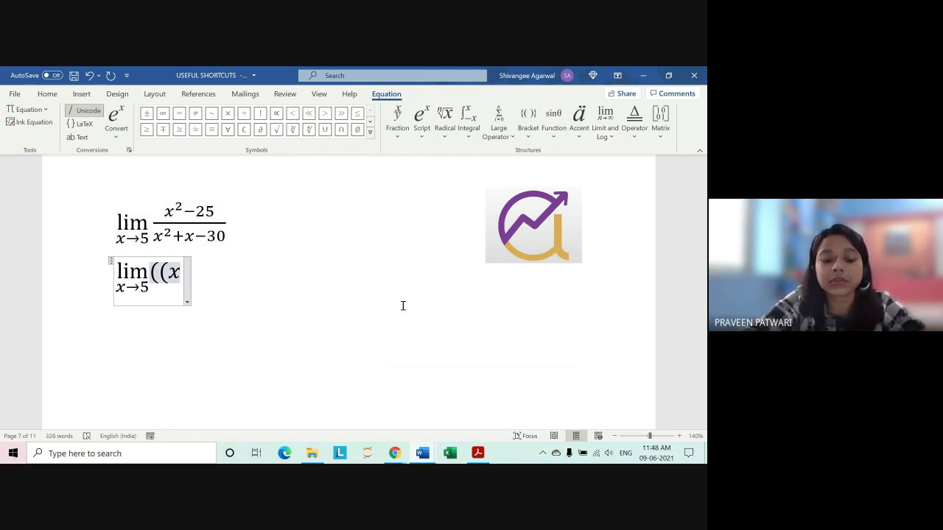
{"action": "type", "text": "^2"}
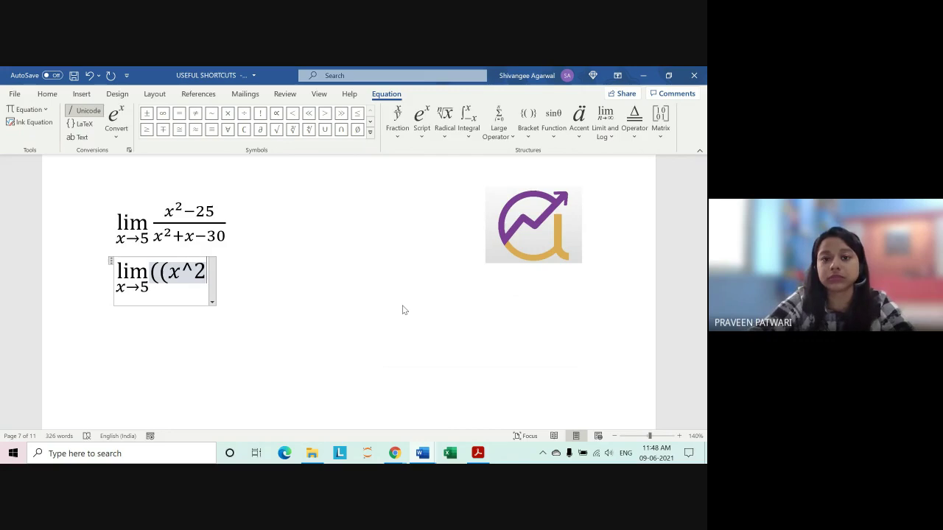
{"action": "key", "text": "space"}
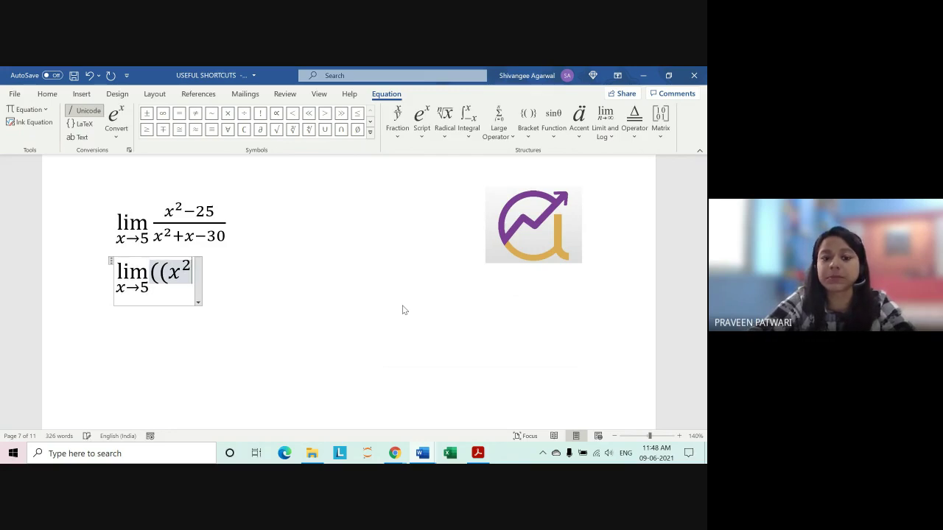
{"action": "type", "text": "-"}
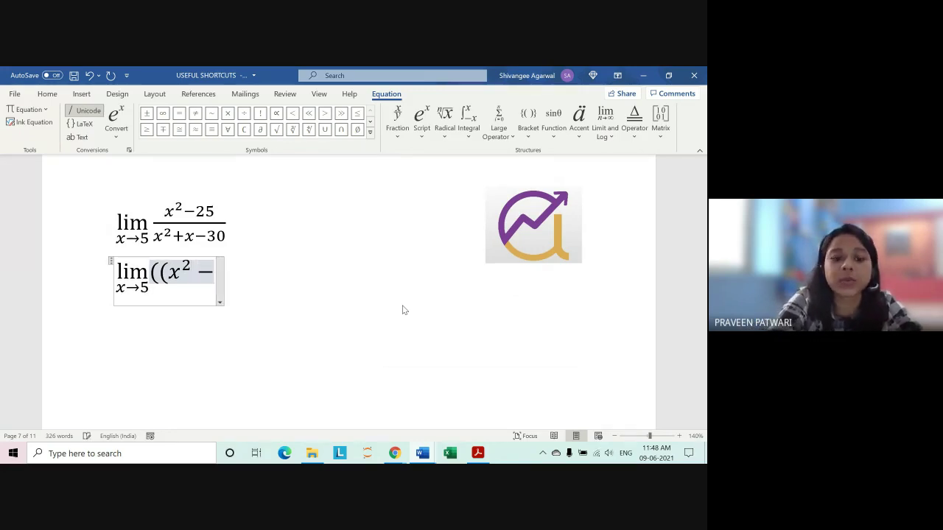
{"action": "type", "text": "25)"}
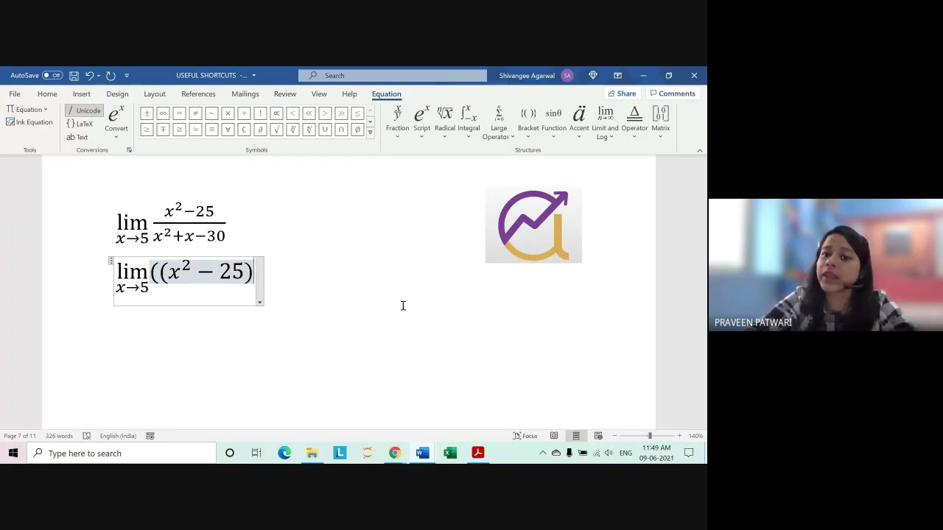
{"action": "type", "text": "/"}
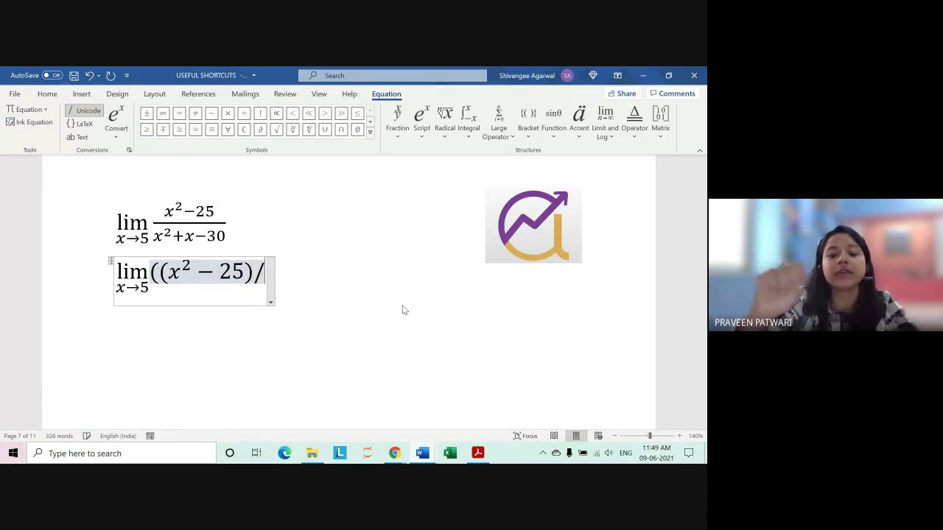
{"action": "type", "text": "("}
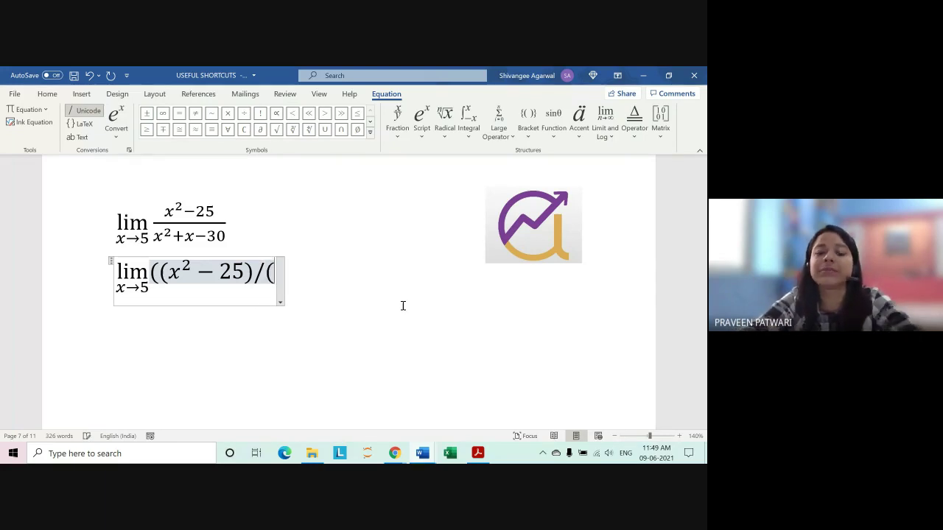
{"action": "type", "text": "x^"}
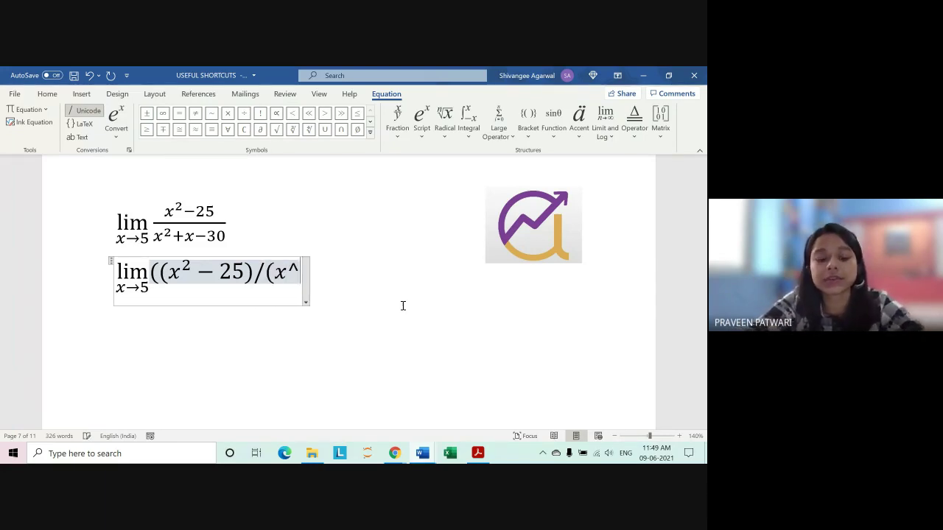
{"action": "type", "text": "2"}
{"action": "key", "text": "space"}
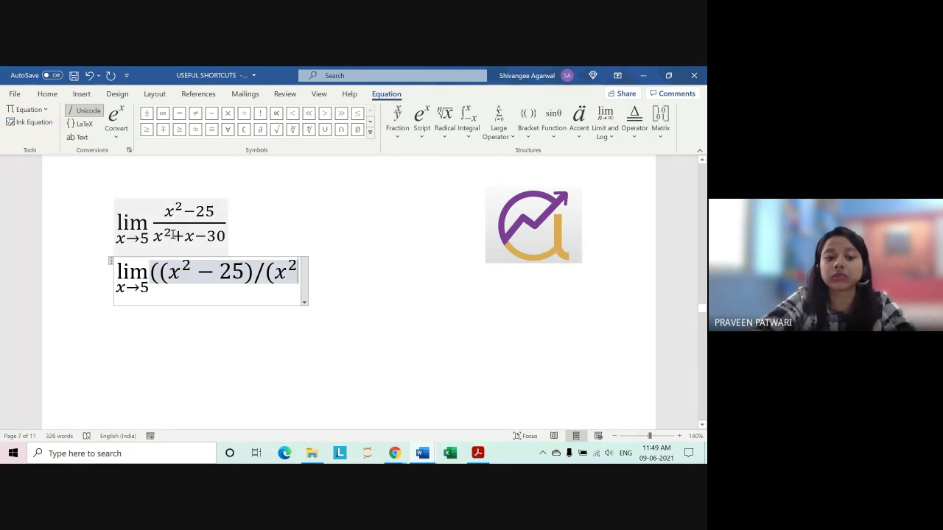
{"action": "type", "text": "+ "}
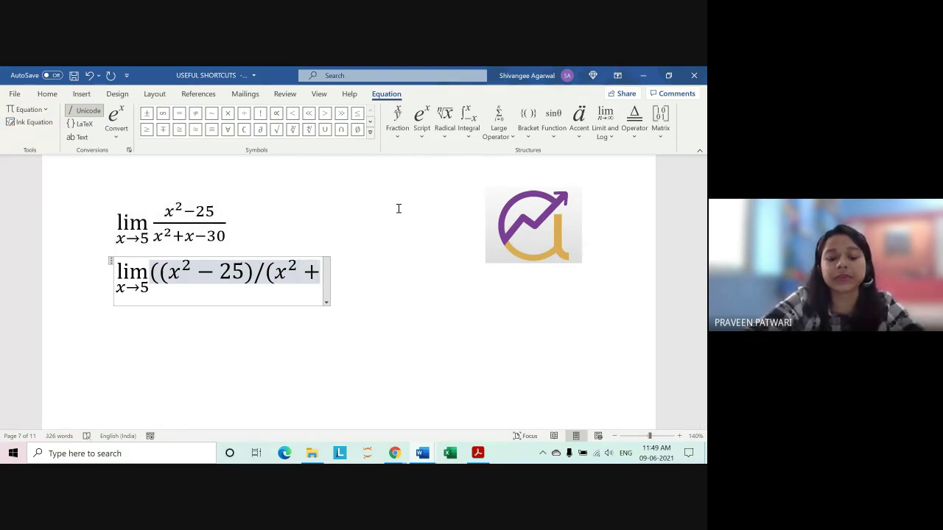
{"action": "type", "text": "x"}
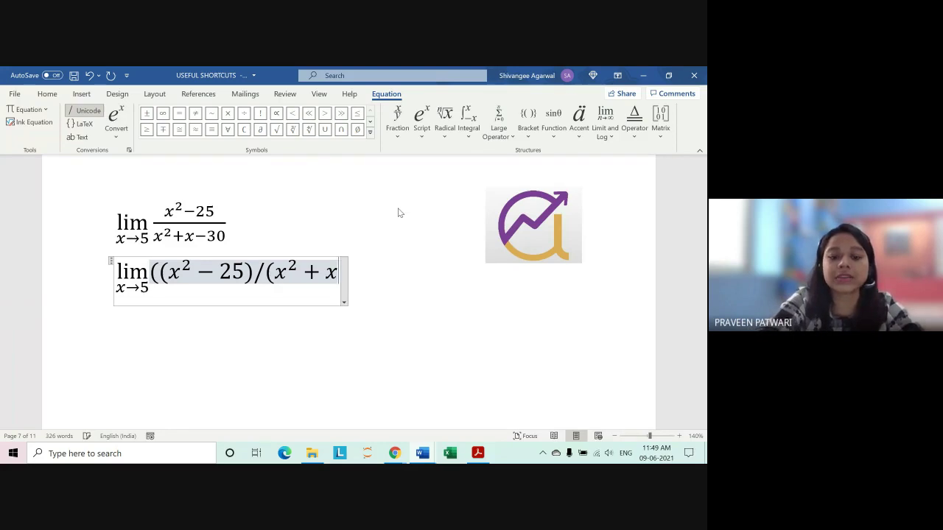
{"action": "key", "text": "BackSpace"}
{"action": "type", "text": "x-"}
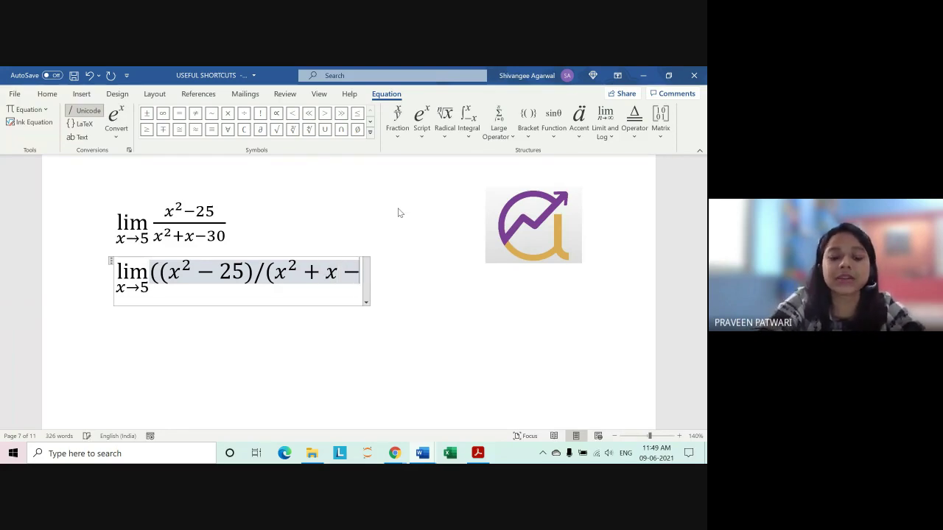
{"action": "type", "text": "30"}
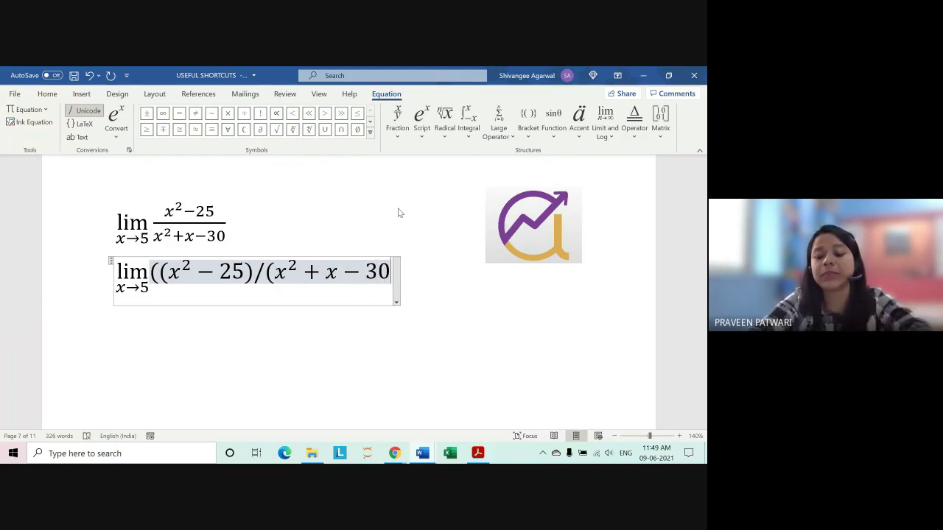
{"action": "type", "text": ")"}
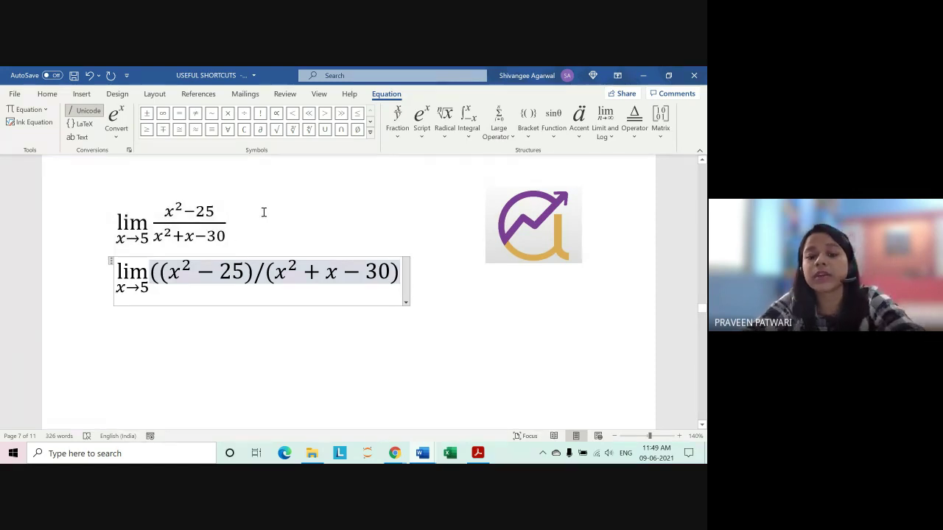
{"action": "key", "text": "ctrl+equal"}
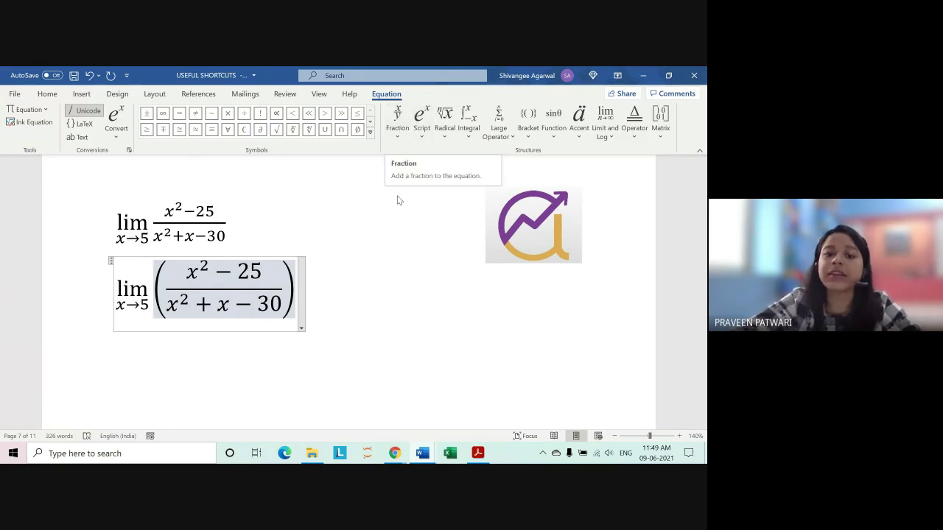
{"action": "left_click", "coordinate": [339, 293]}
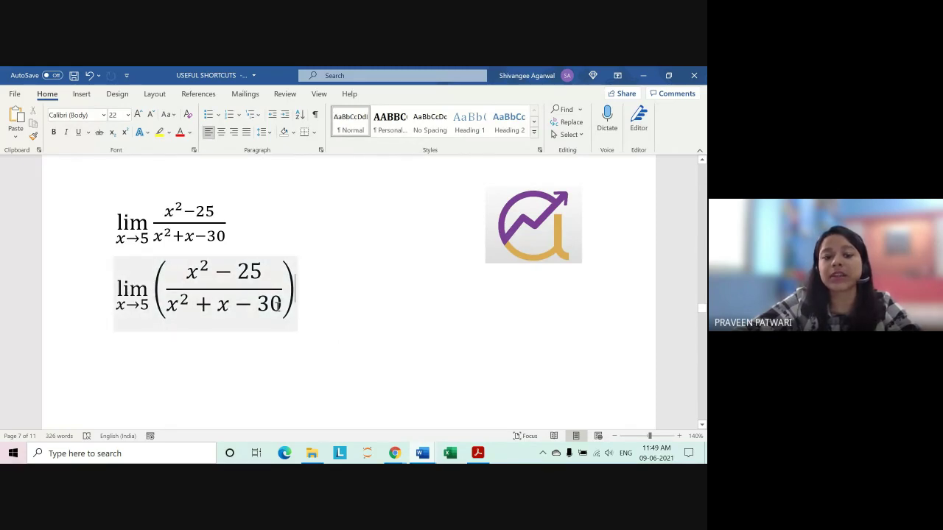
{"action": "left_click", "coordinate": [237, 272]}
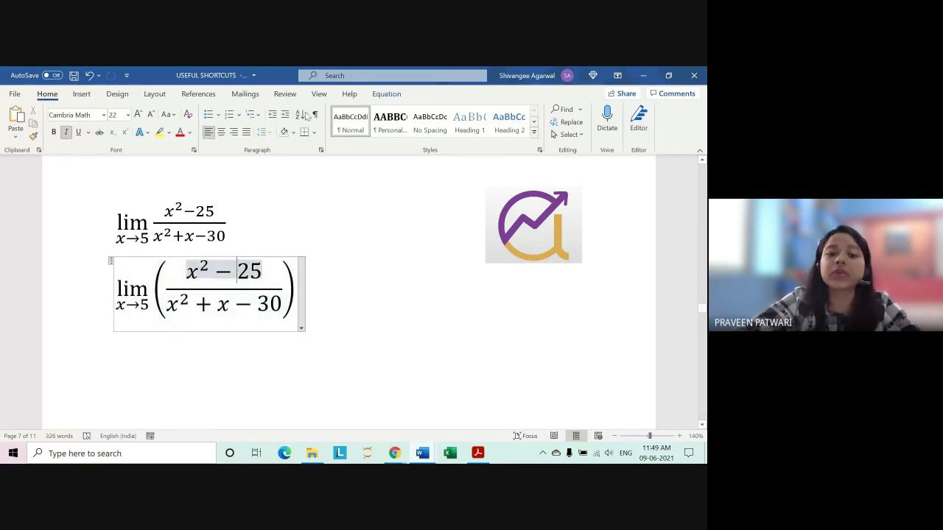
{"action": "left_click", "coordinate": [386, 95]}
{"action": "left_click", "coordinate": [602, 139]}
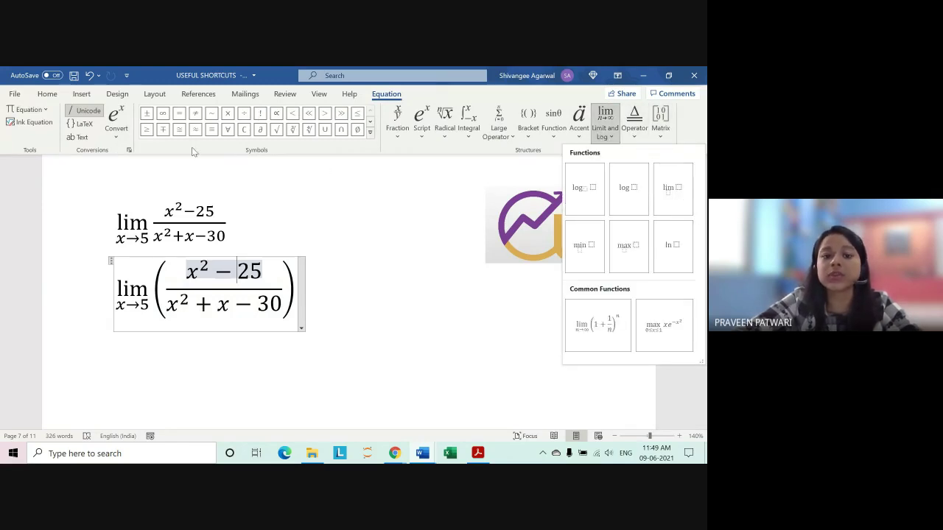
{"action": "left_click", "coordinate": [270, 151]}
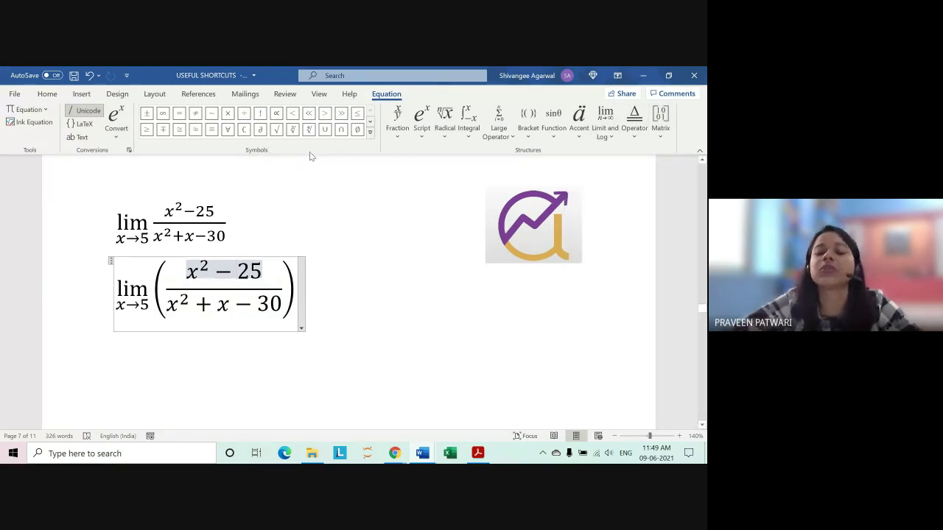
{"action": "key", "text": "shift+Right"}
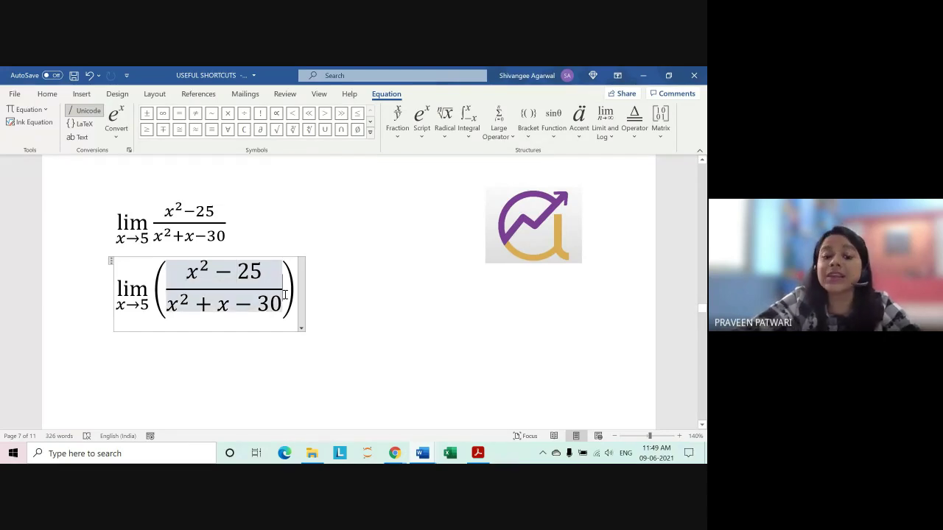
{"action": "key", "text": "shift+Right"}
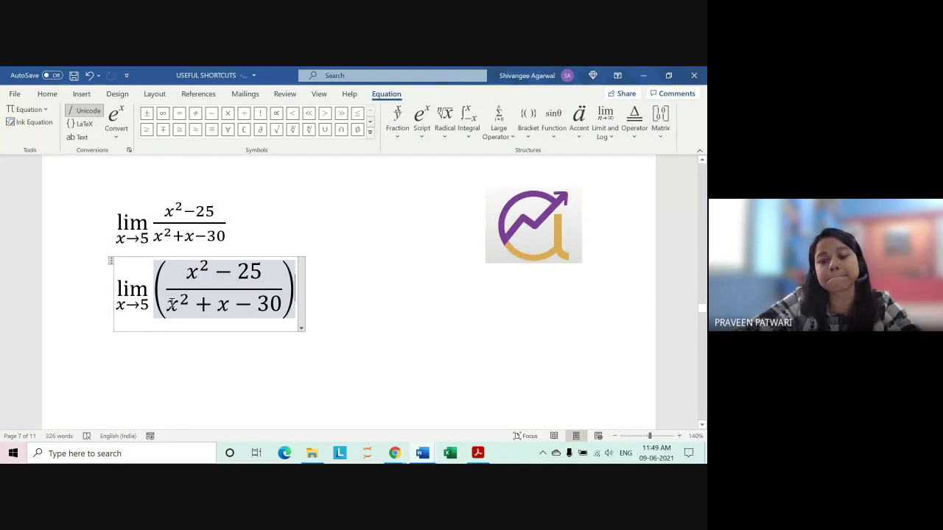
- Bring the Google Meet window forward, then minimize it to reveal Word
{"action": "mouse_move", "coordinate": [395, 453]}
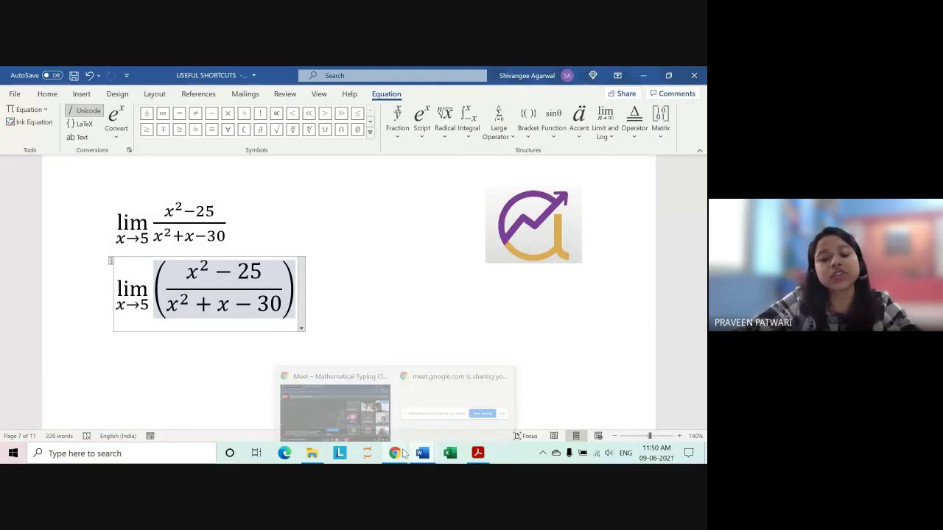
{"action": "left_click", "coordinate": [361, 430]}
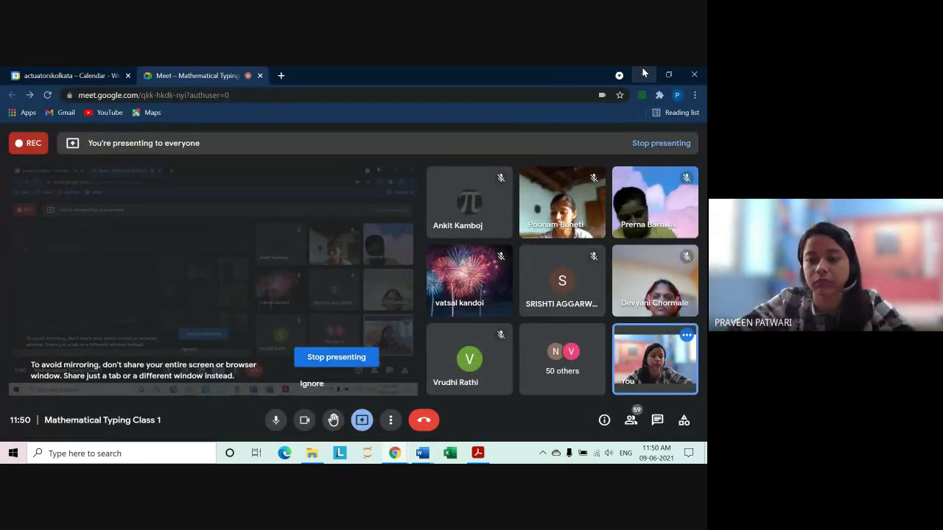
{"action": "left_click", "coordinate": [644, 74]}
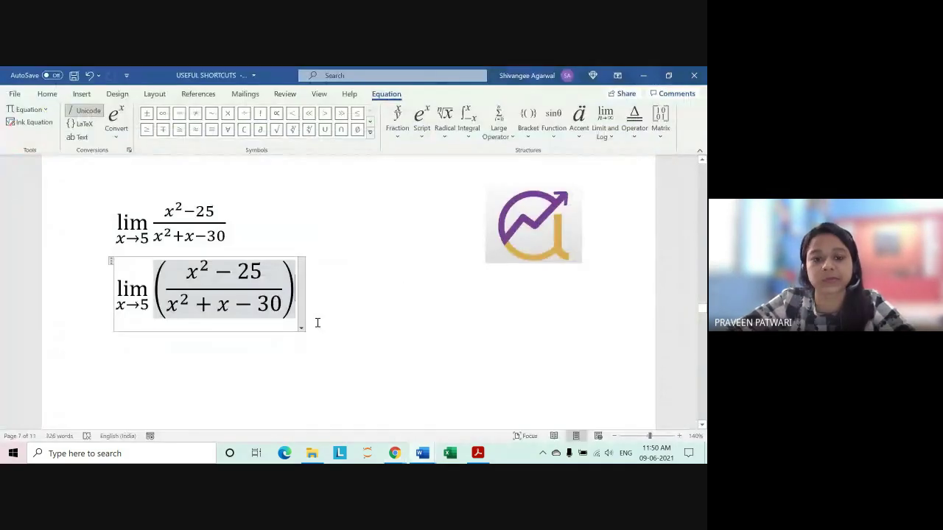
- Add blank lines below the S(k) integral equation, then bring Google Meet forward
{"action": "left_click", "coordinate": [312, 317]}
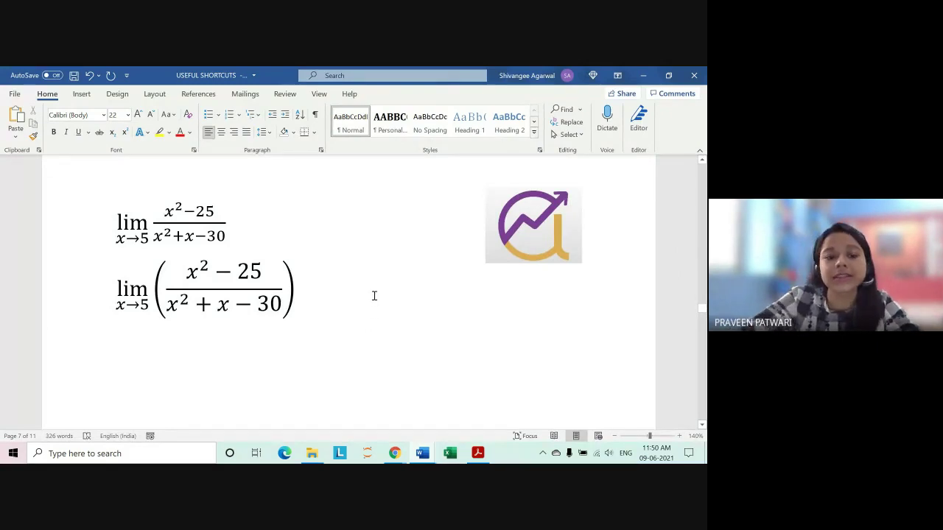
{"action": "scroll", "coordinate": [374, 295], "scroll_direction": "down", "scroll_amount": 2}
{"action": "scroll", "coordinate": [366, 289], "scroll_direction": "down", "scroll_amount": 3}
{"action": "scroll", "coordinate": [366, 289], "scroll_direction": "down", "scroll_amount": 3}
{"action": "scroll", "coordinate": [367, 290], "scroll_direction": "down", "scroll_amount": 1}
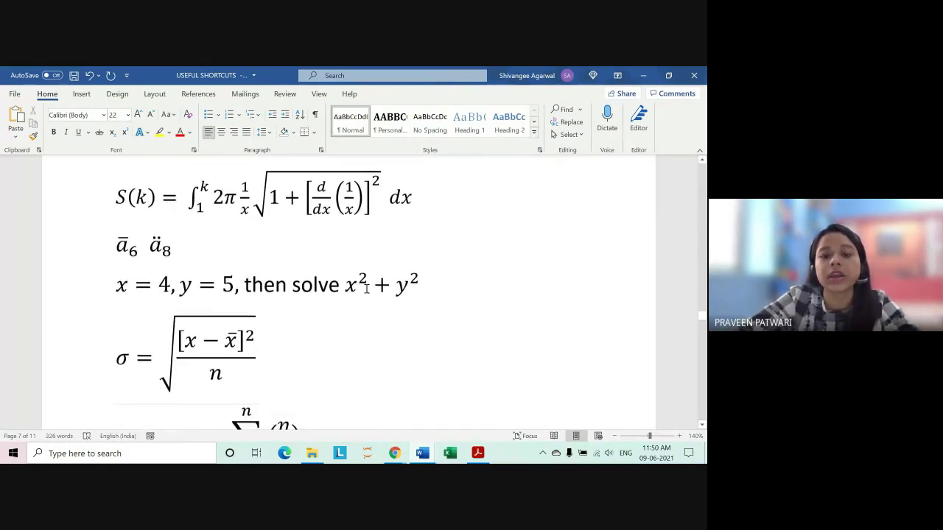
{"action": "left_click", "coordinate": [449, 194]}
{"action": "key", "text": "Return"}
{"action": "key", "text": "Return"}
{"action": "key", "text": "Return"}
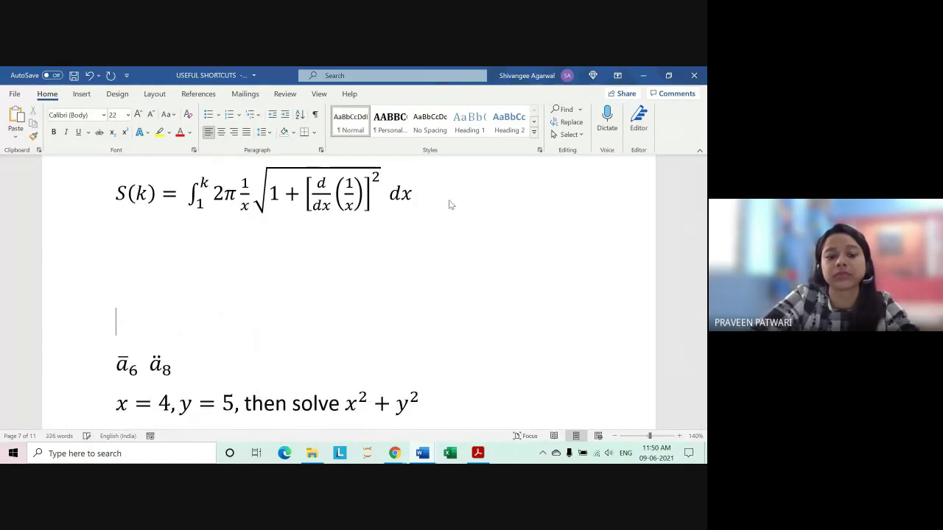
{"action": "key", "text": "Up"}
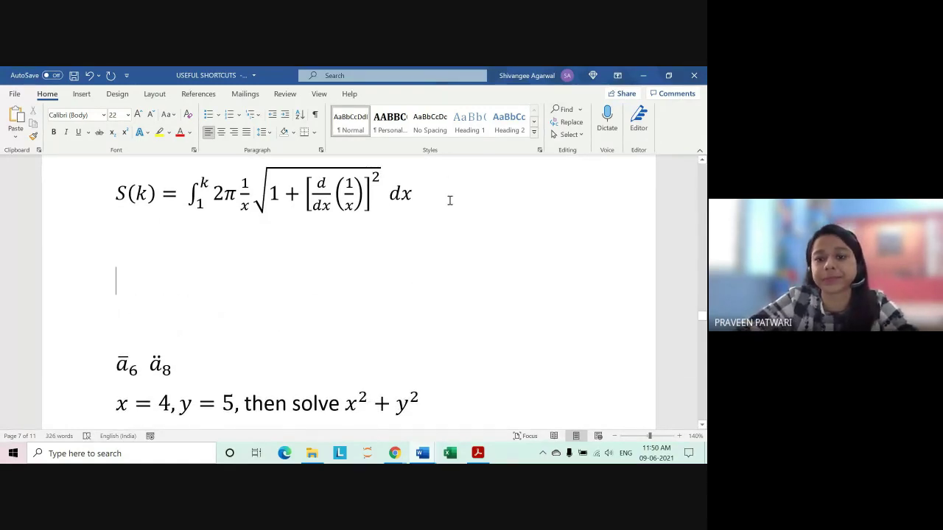
{"action": "mouse_move", "coordinate": [395, 454]}
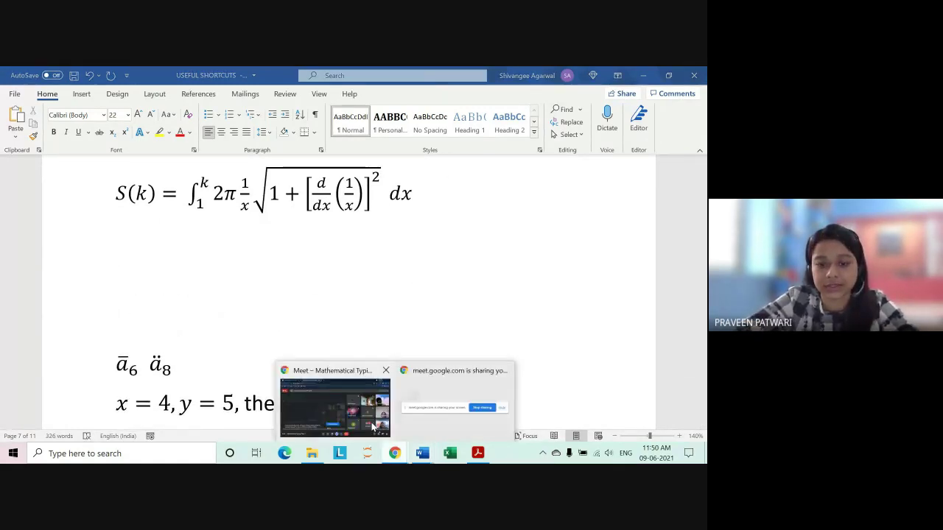
{"action": "left_click", "coordinate": [357, 426]}
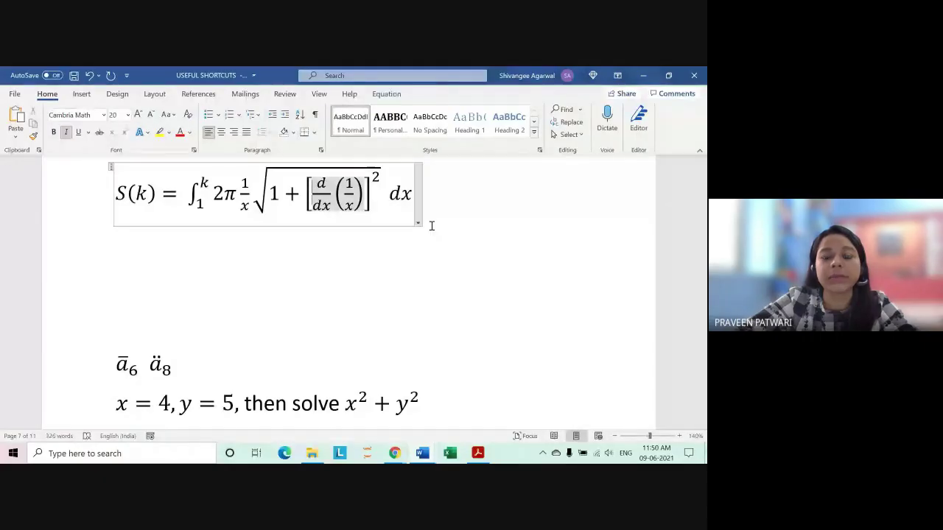
{"action": "left_click", "coordinate": [386, 94]}
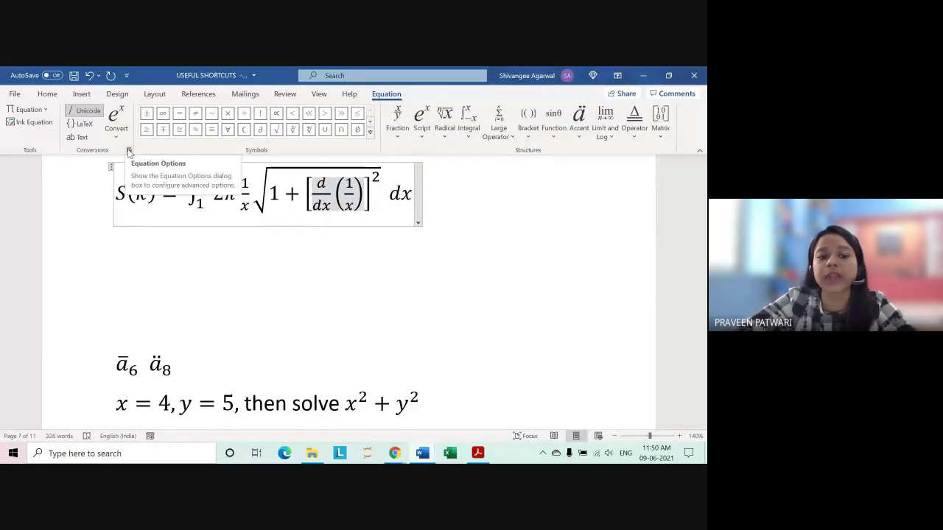
{"action": "left_click", "coordinate": [129, 151]}
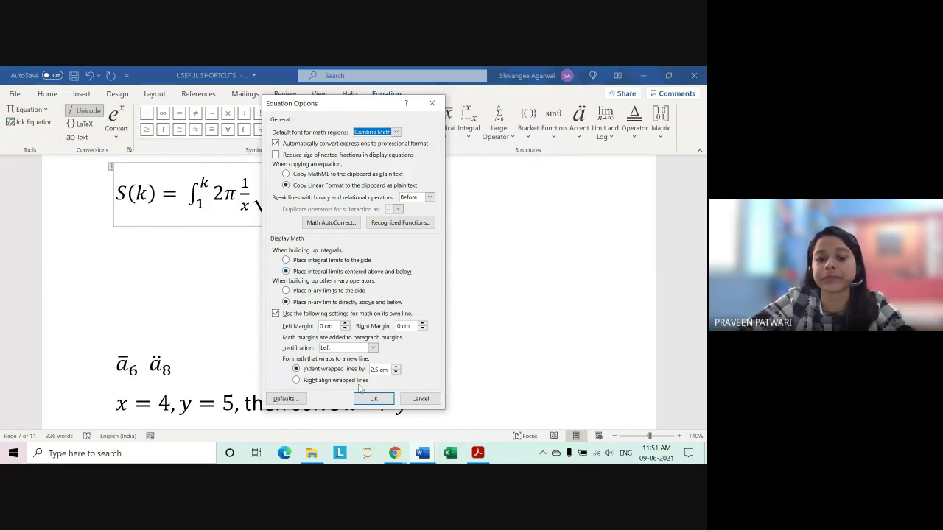
{"action": "left_click", "coordinate": [372, 399]}
{"action": "left_click", "coordinate": [273, 271]}
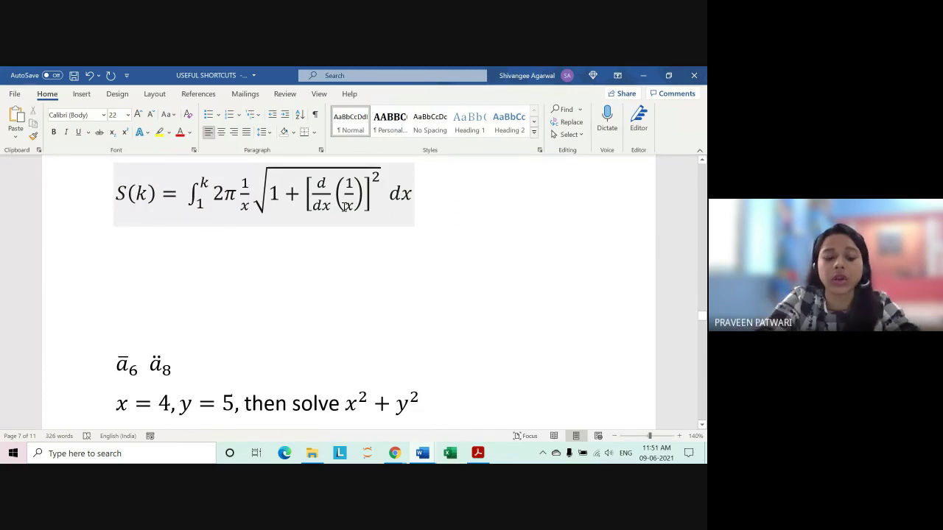
- Insert a new equation S(k) = ∫ with lower limit 1 and upper limit k
{"action": "key", "text": "alt+equal"}
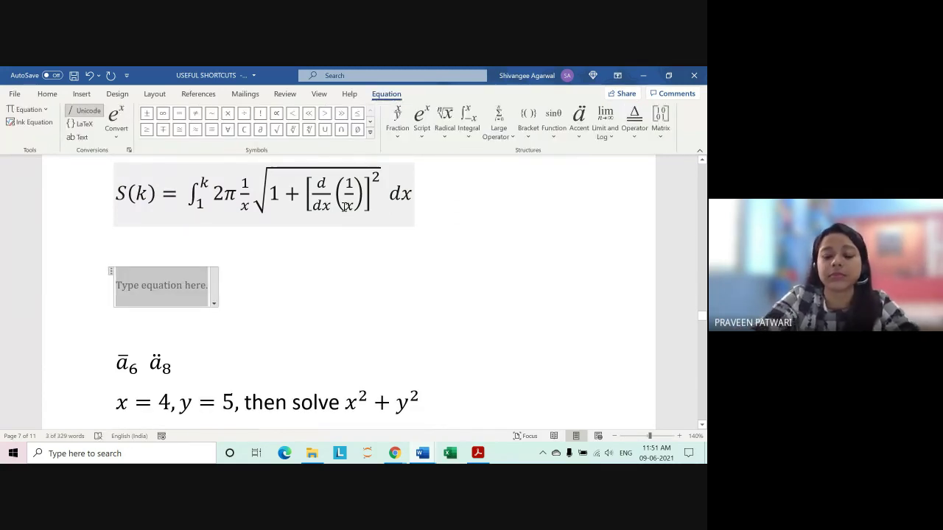
{"action": "type", "text": "S"}
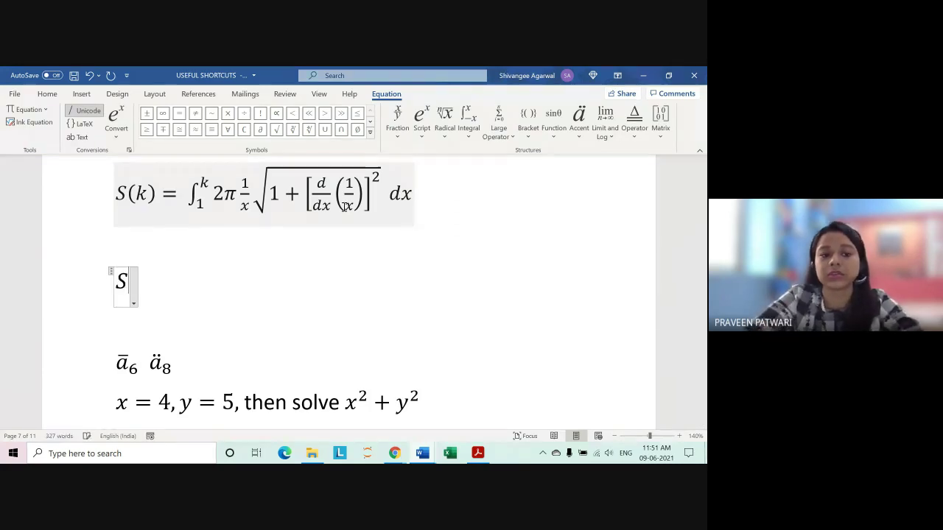
{"action": "type", "text": "(k) "}
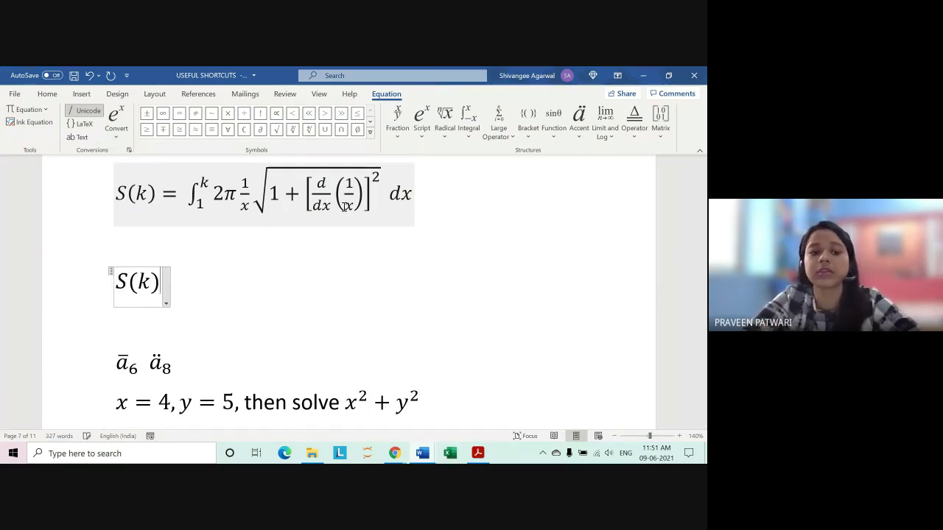
{"action": "type", "text": "="}
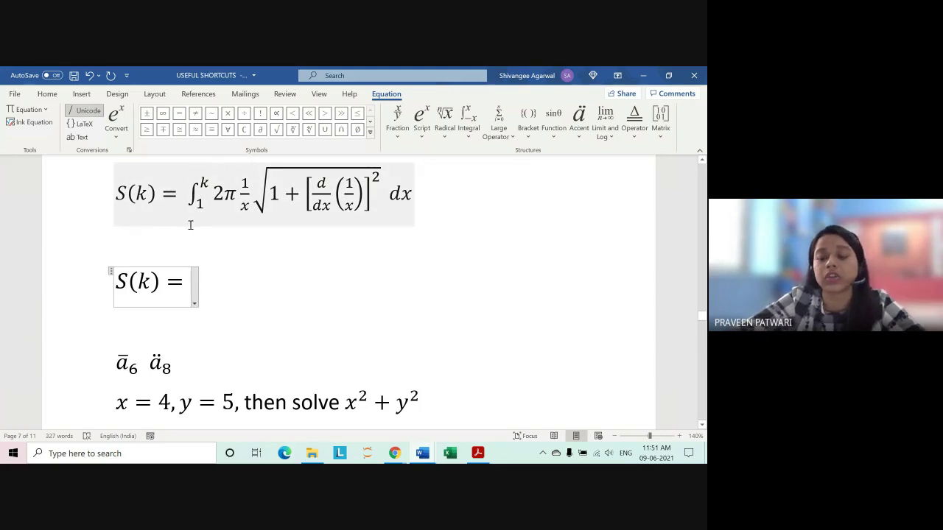
{"action": "left_click", "coordinate": [468, 119]}
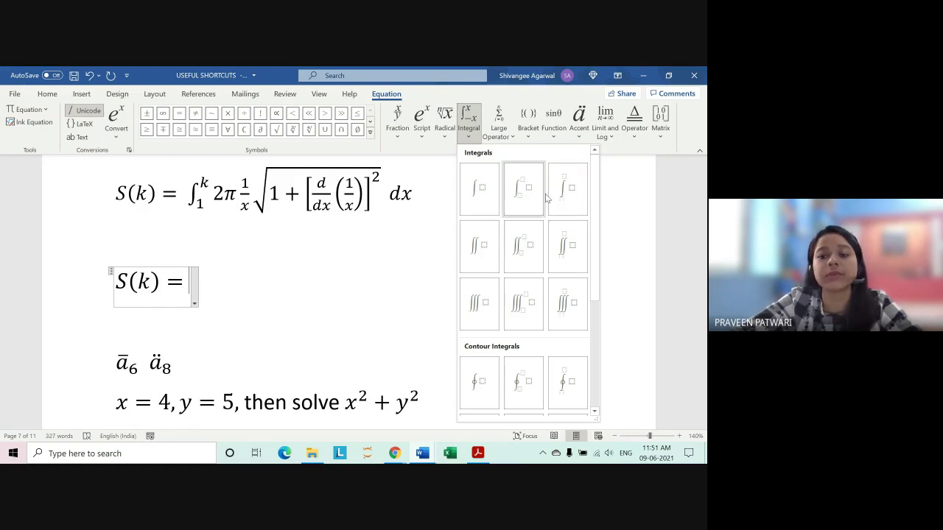
{"action": "left_click", "coordinate": [193, 287]}
{"action": "type", "text": "\\i"}
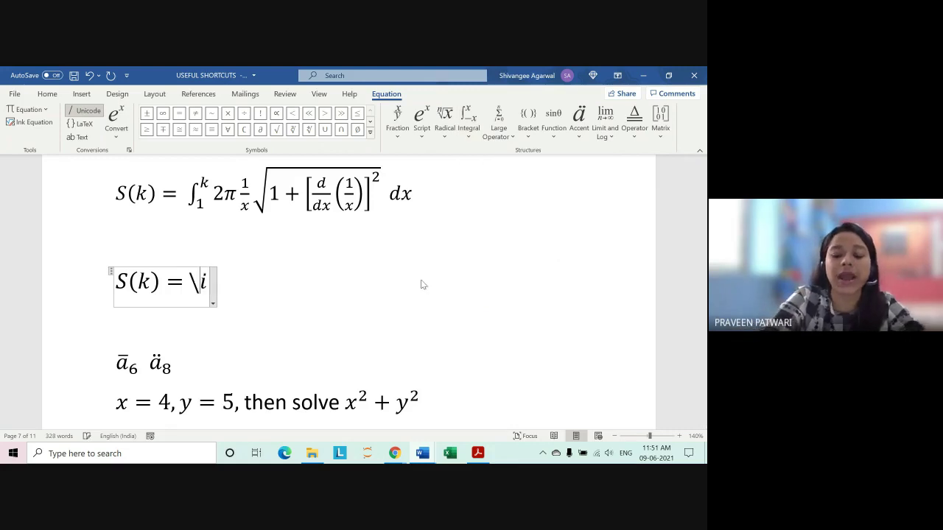
{"action": "type", "text": "nt"}
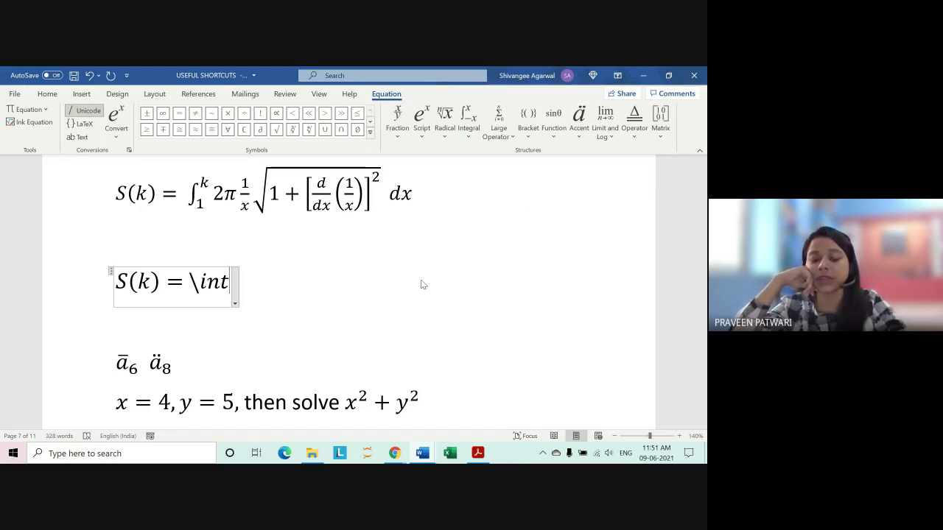
{"action": "key", "text": "space"}
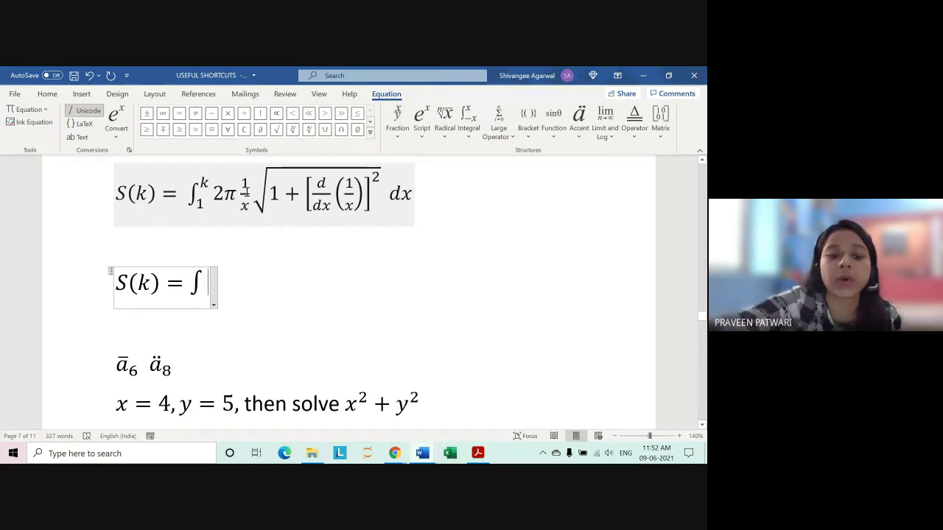
{"action": "type", "text": "_1"}
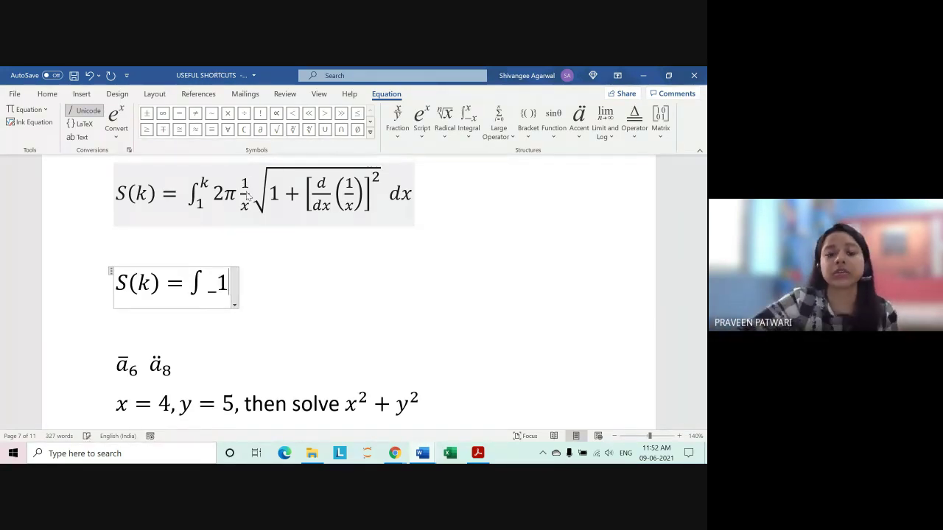
{"action": "type", "text": "^"}
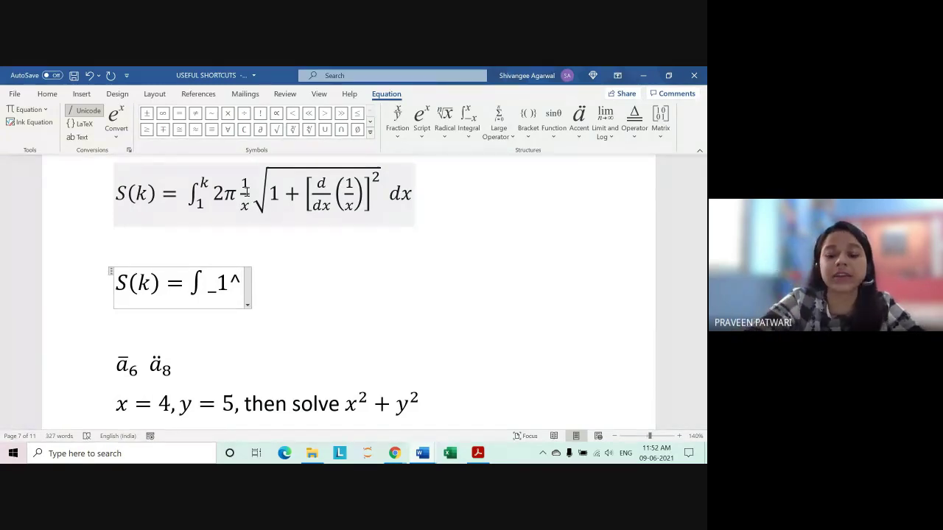
{"action": "type", "text": "k"}
{"action": "key", "text": "space"}
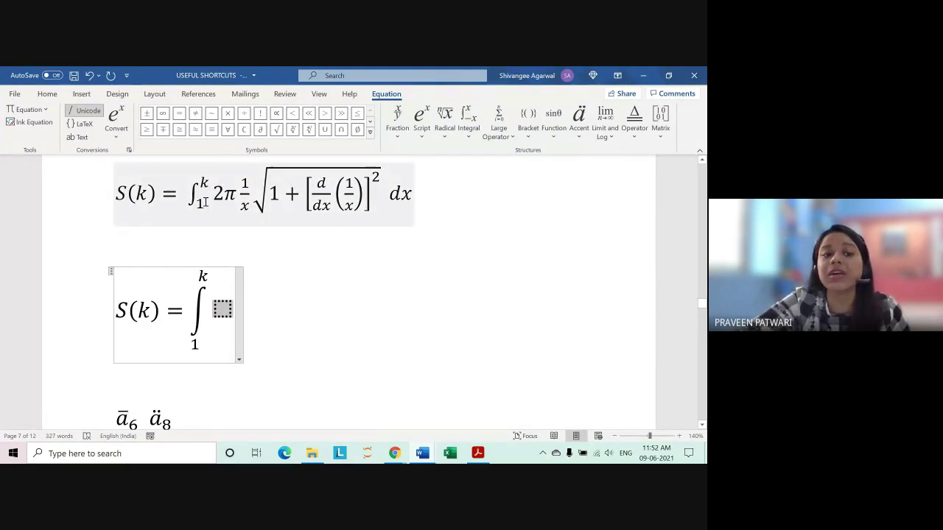
{"action": "left_click", "coordinate": [130, 151]}
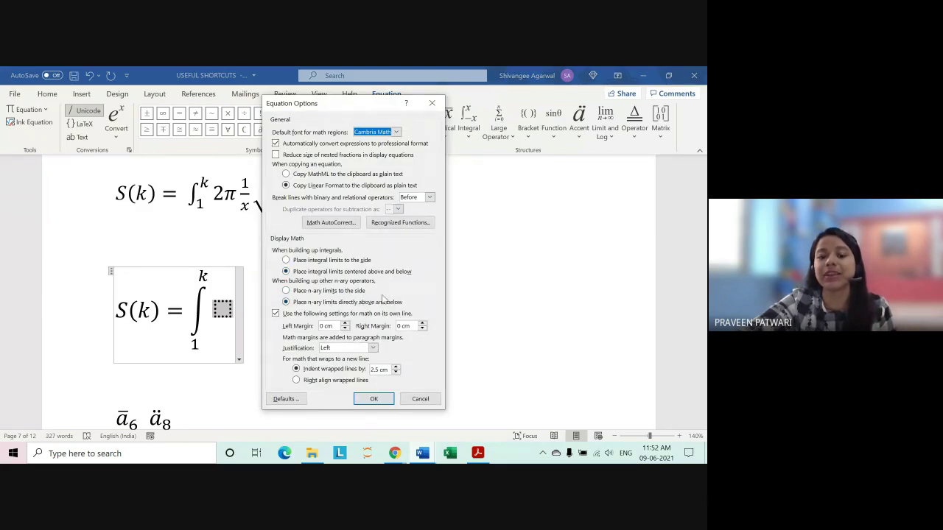
{"action": "left_click", "coordinate": [413, 399]}
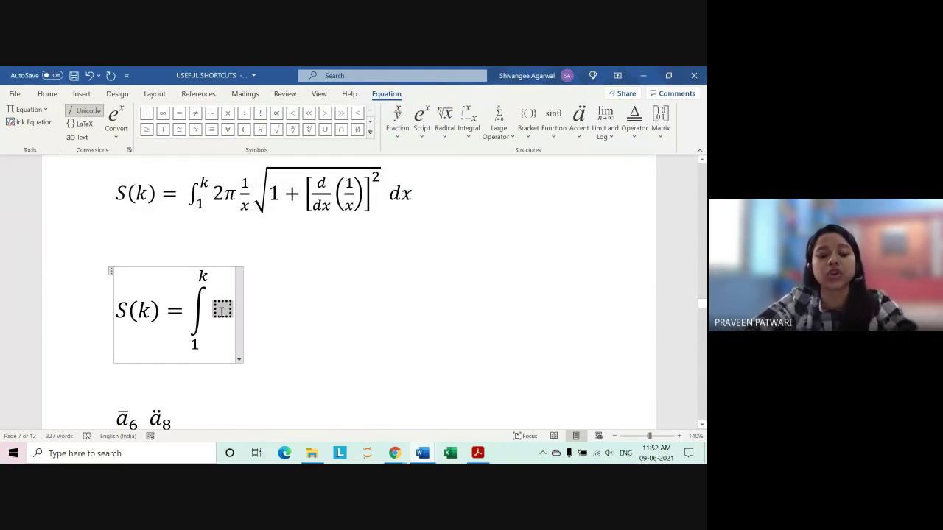
- Fill the integrand with 2π followed by a stacked 1/x fraction
{"action": "type", "text": "2"}
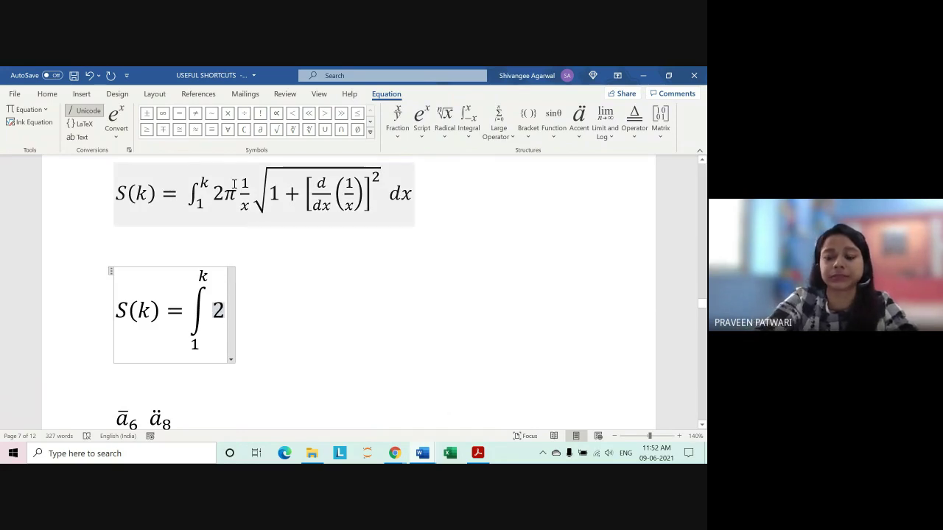
{"action": "type", "text": "\\pi"}
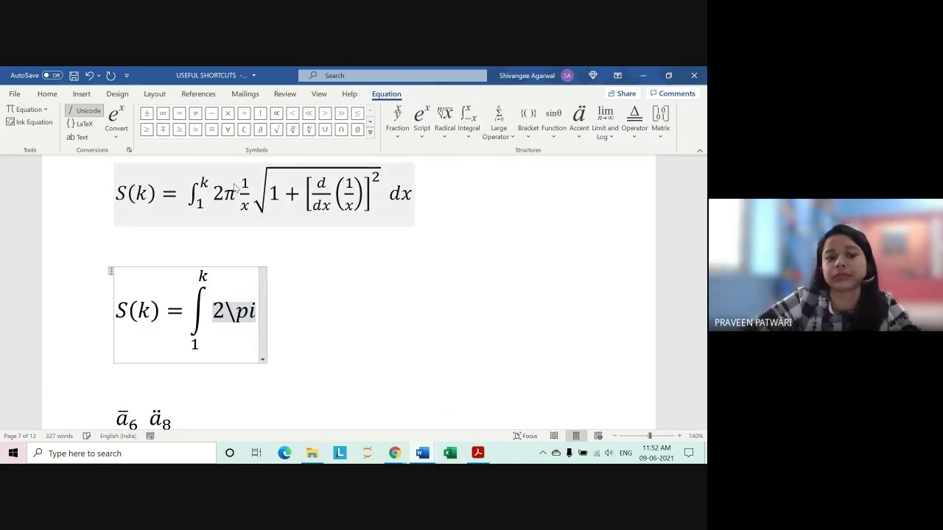
{"action": "key", "text": "space"}
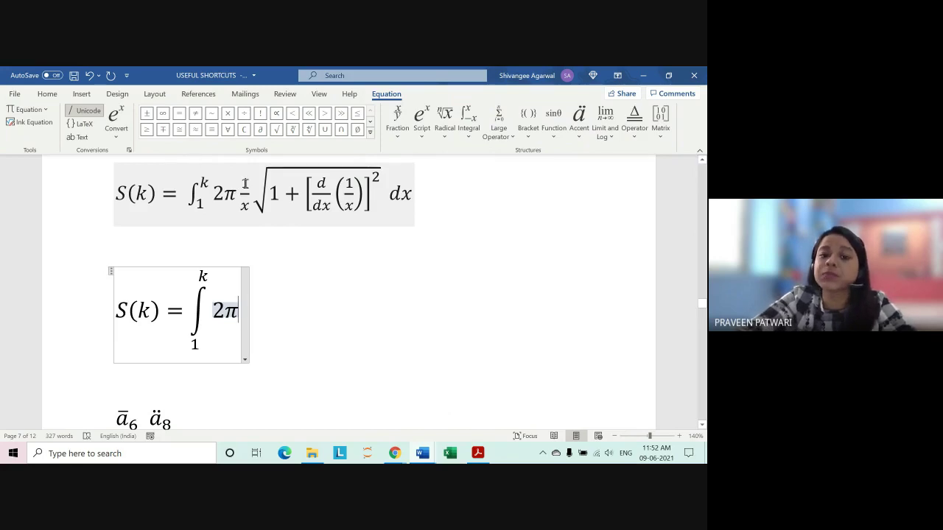
{"action": "left_click", "coordinate": [398, 127]}
{"action": "left_click", "coordinate": [398, 127]}
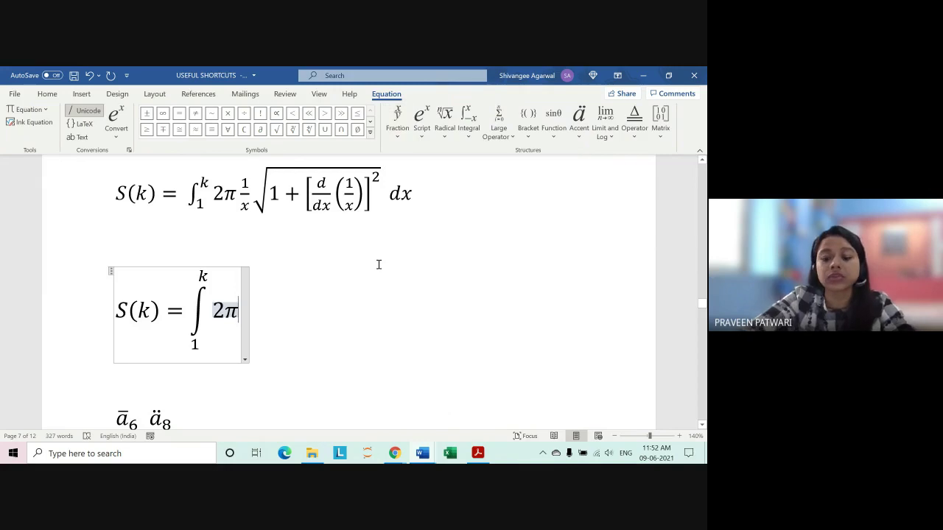
{"action": "type", "text": "(1"}
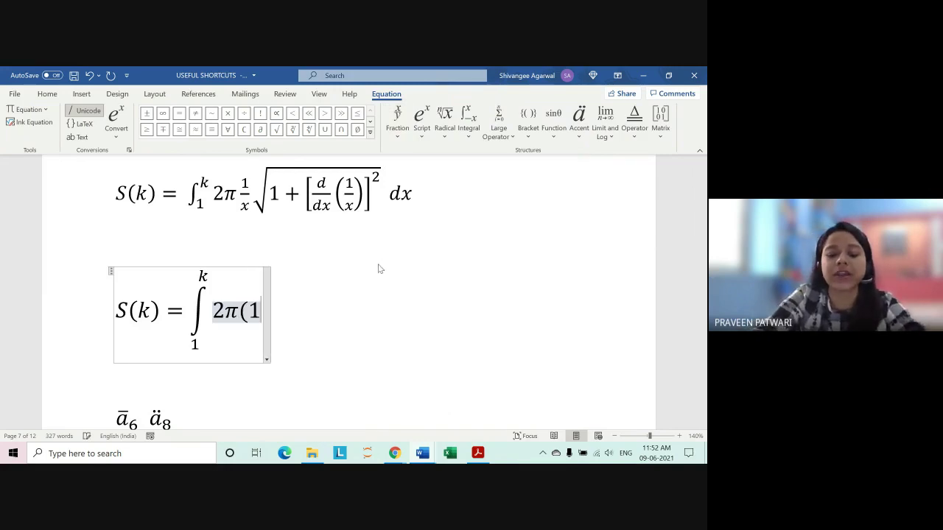
{"action": "type", "text": "/x)"}
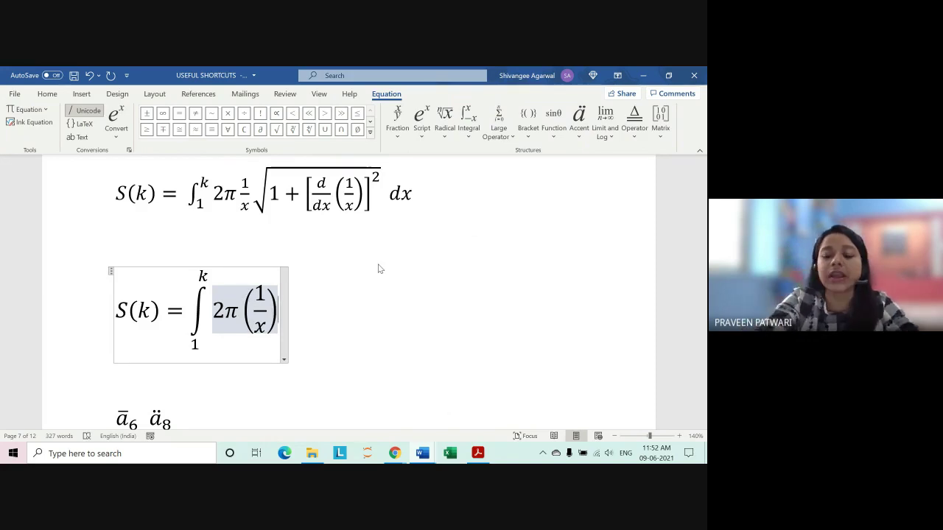
{"action": "key", "text": "BackSpace"}
{"action": "key", "text": "BackSpace"}
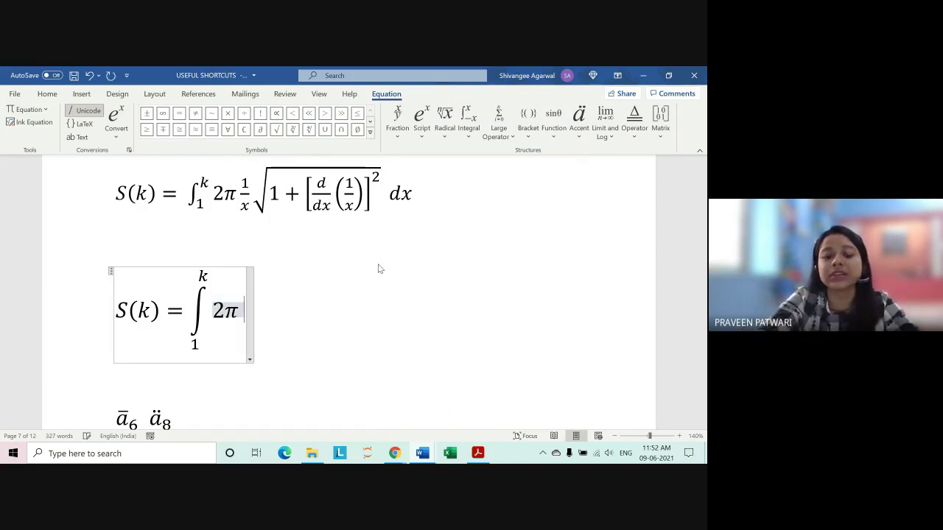
{"action": "type", "text": " 1/"}
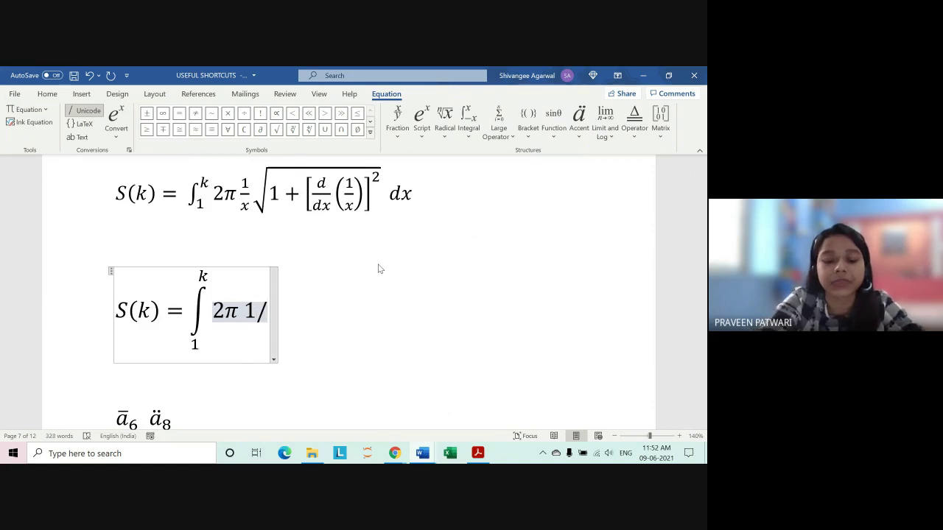
{"action": "type", "text": "x"}
{"action": "key", "text": "space"}
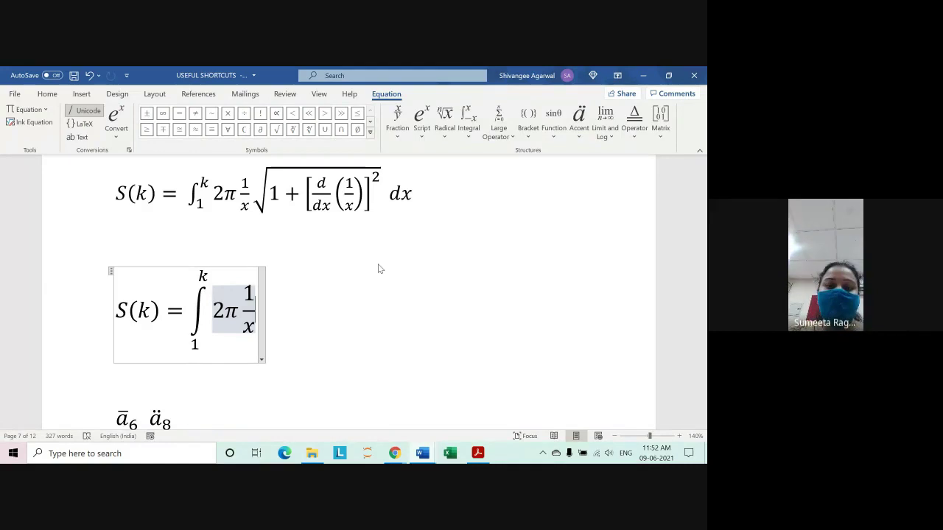
- Check the Google Meet in-call chat, close it, and minimize the meeting window
{"action": "left_click", "coordinate": [395, 455]}
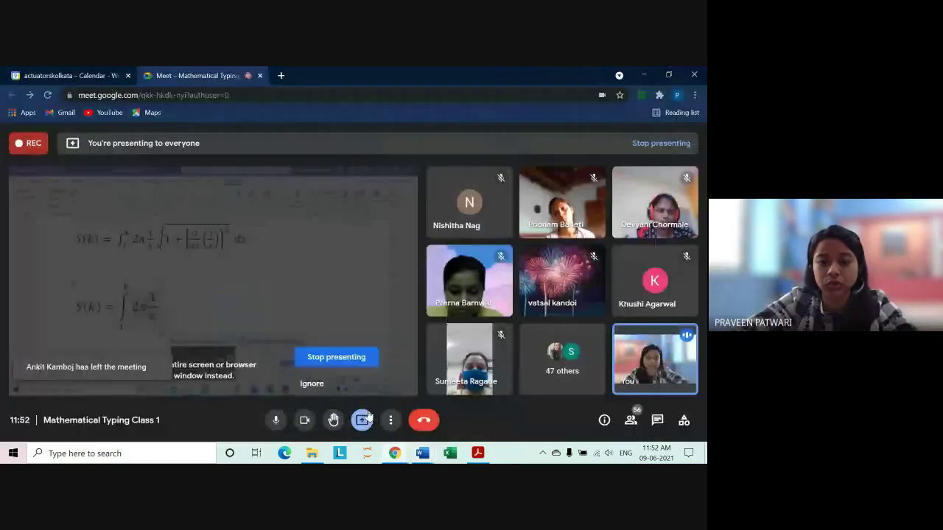
{"action": "left_click", "coordinate": [657, 420]}
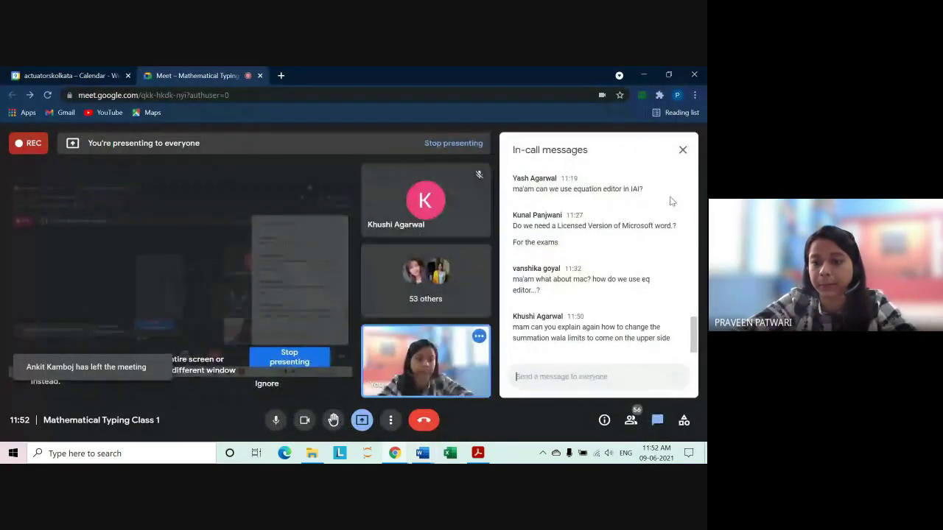
{"action": "left_click", "coordinate": [683, 149]}
{"action": "left_click", "coordinate": [644, 73]}
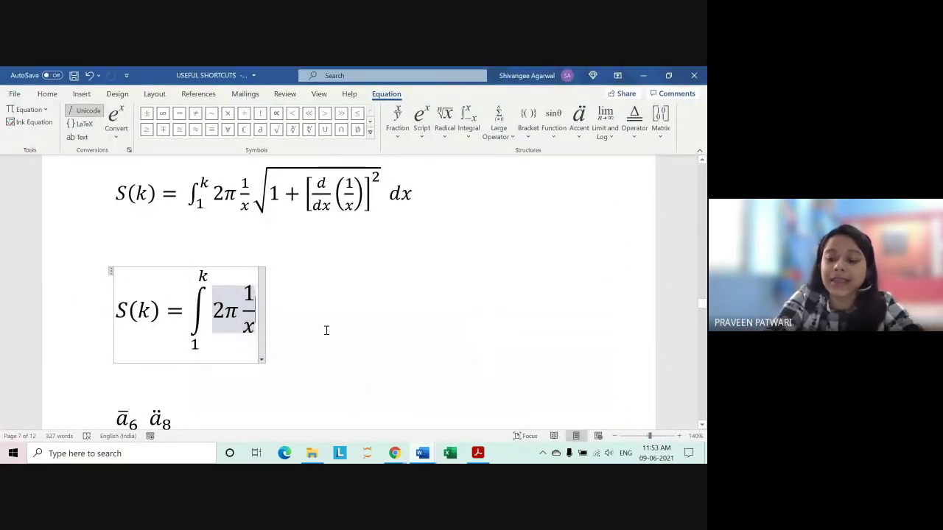
- Add √( after 2π·1/x in the equation, then bring Google Meet forward
{"action": "type", "text": "\\s"}
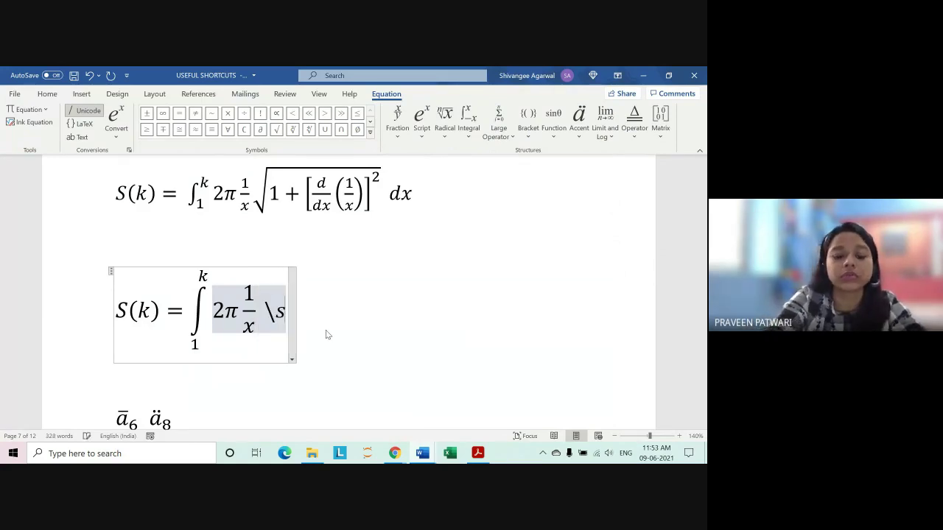
{"action": "type", "text": "qrt"}
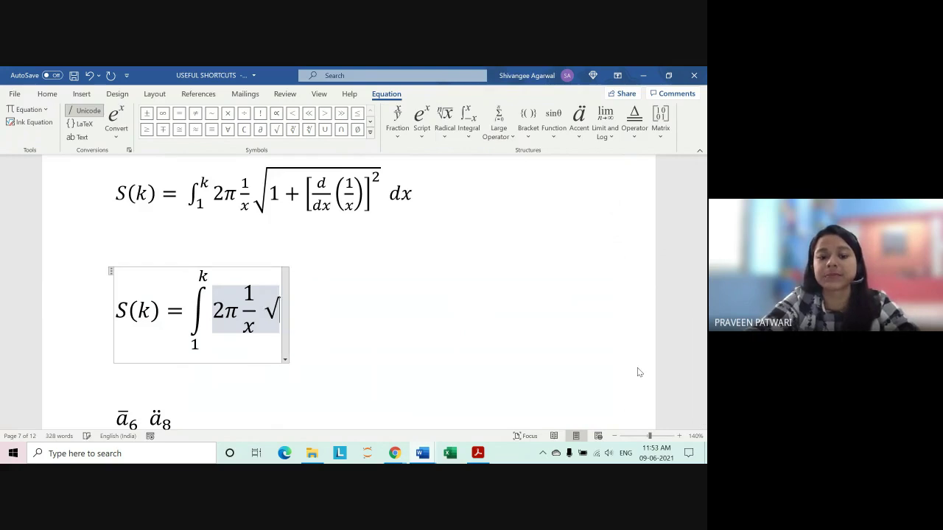
{"action": "type", "text": " ("}
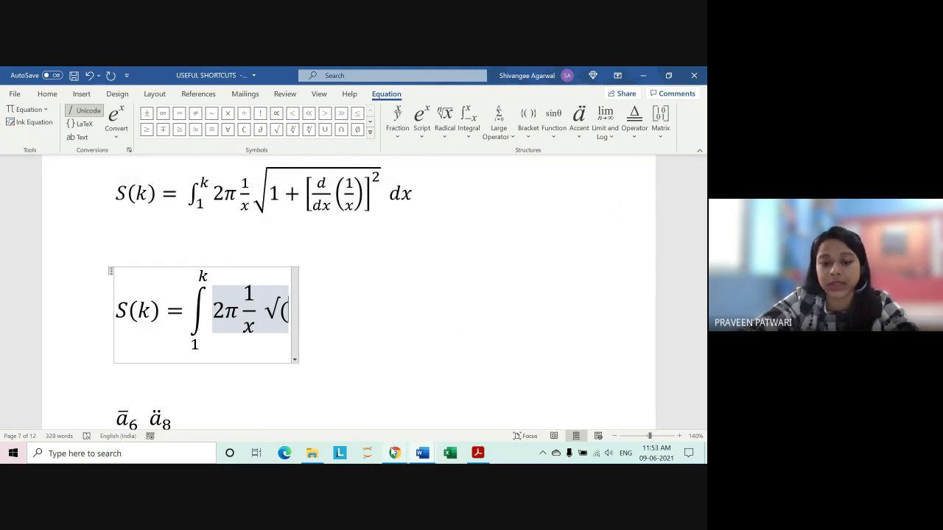
{"action": "mouse_move", "coordinate": [395, 453]}
{"action": "left_click", "coordinate": [365, 414]}
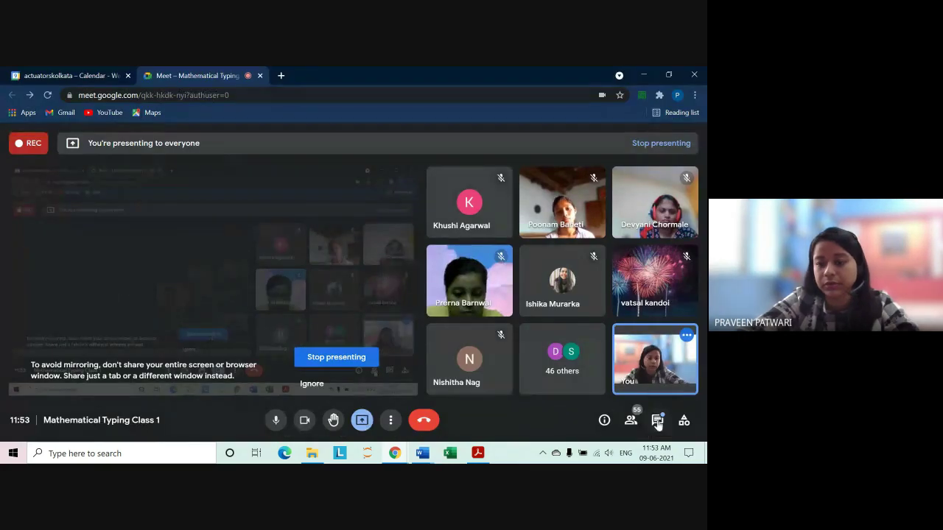
- Open the Google Meet in-call chat to read the messages
{"action": "left_click", "coordinate": [656, 420]}
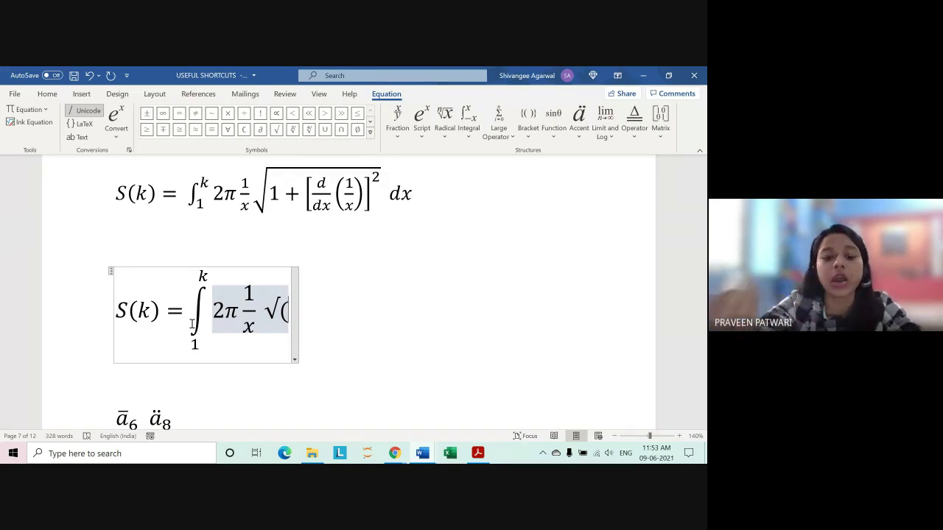
- Continue the root with 1 + [d/dx as a stacked fraction, then (1/x)]
{"action": "type", "text": "1 + "}
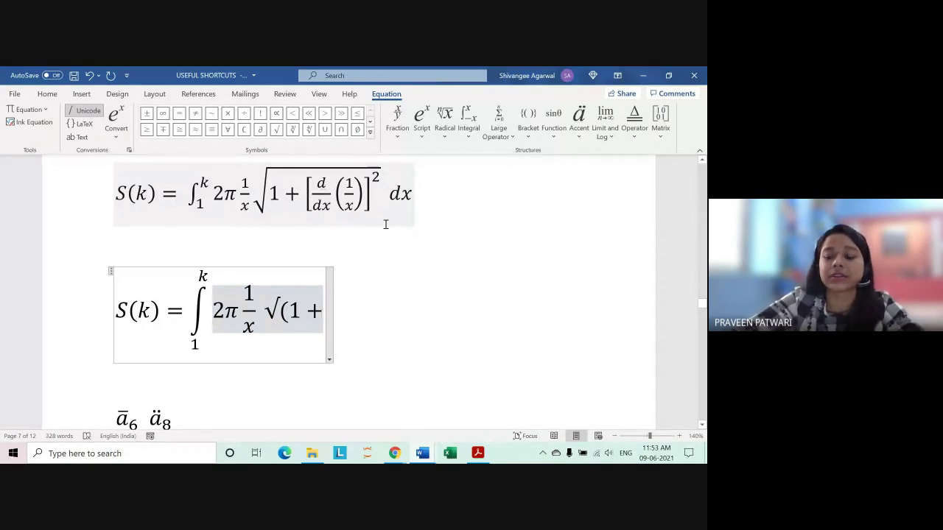
{"action": "type", "text": "["}
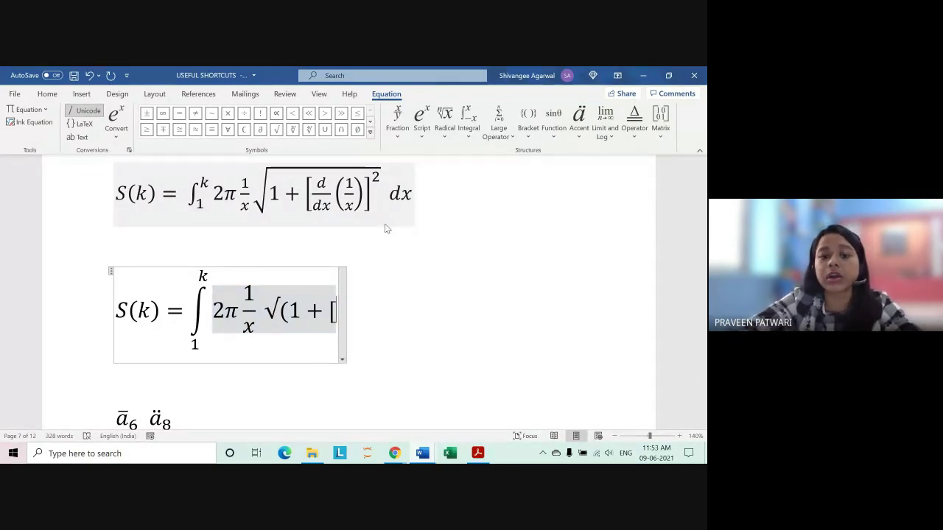
{"action": "type", "text": "d"}
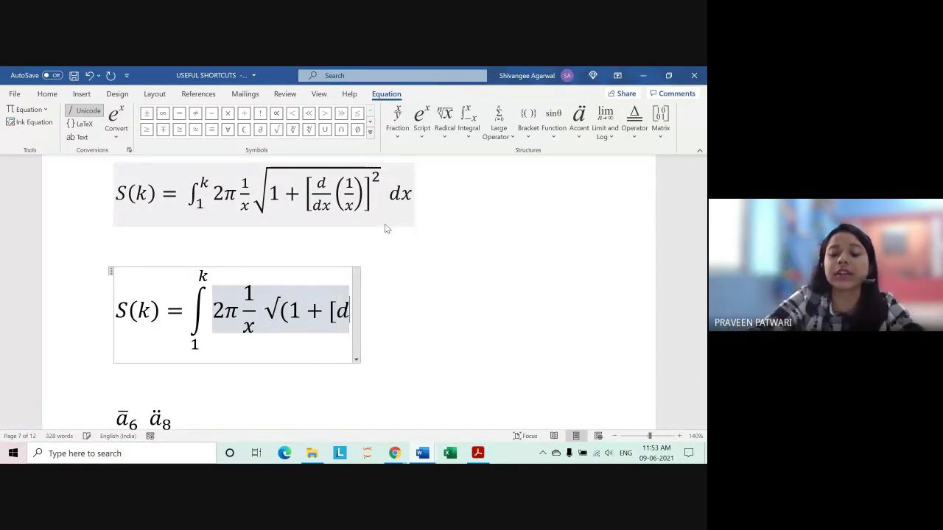
{"action": "type", "text": "/dx"}
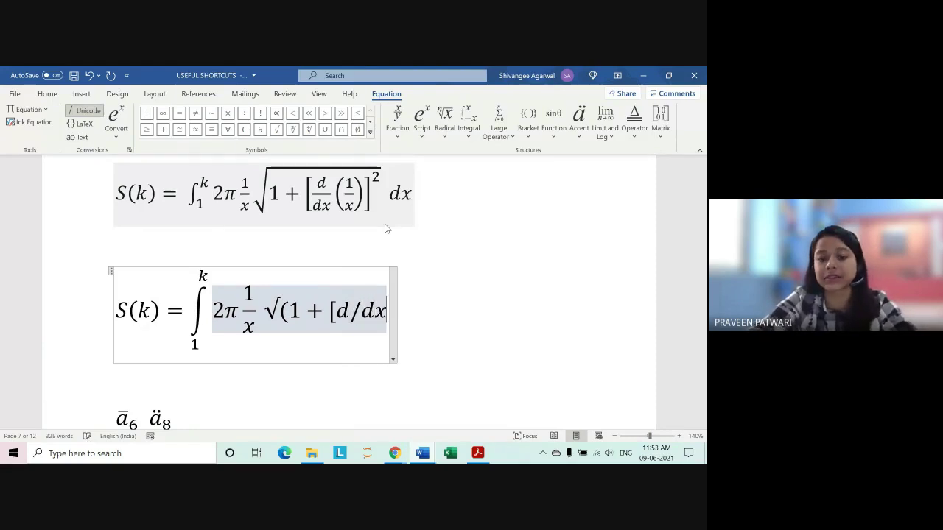
{"action": "key", "text": "space"}
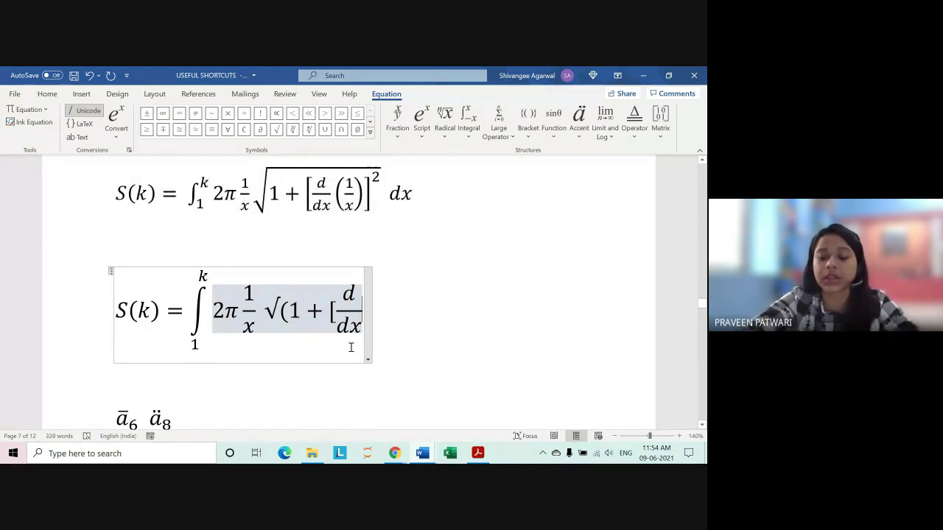
{"action": "type", "text": "("}
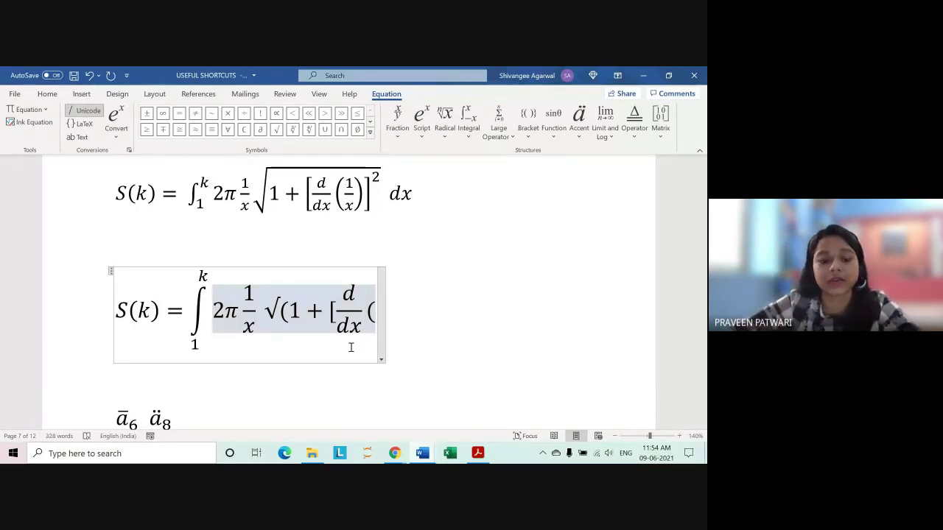
{"action": "type", "text": "1/"}
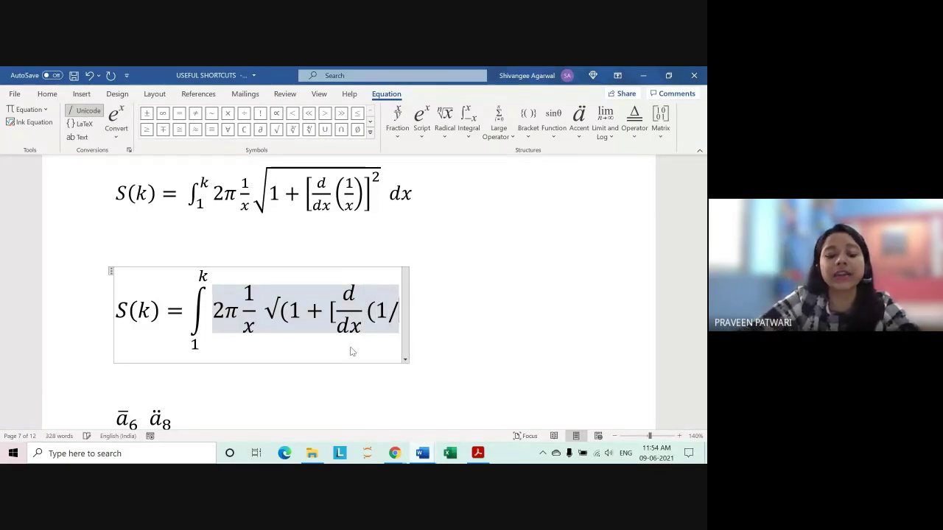
{"action": "type", "text": "x"}
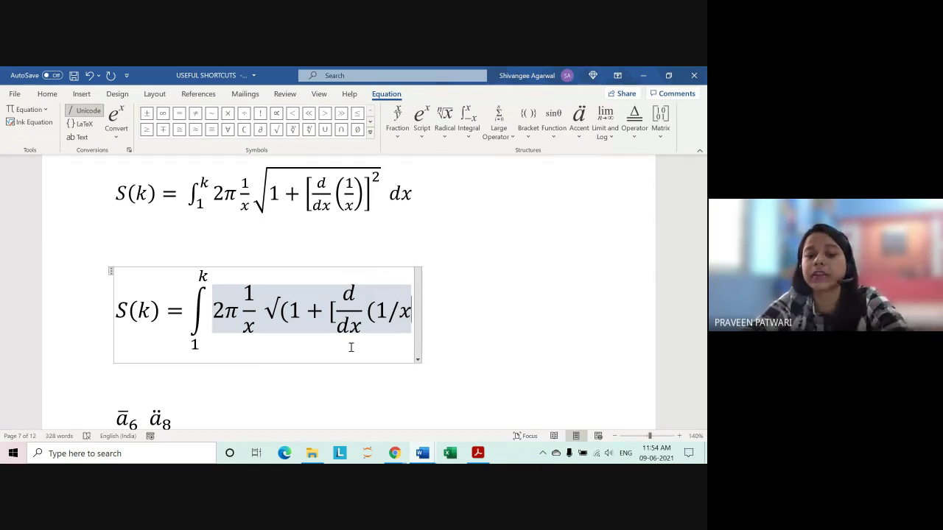
{"action": "type", "text": ")"}
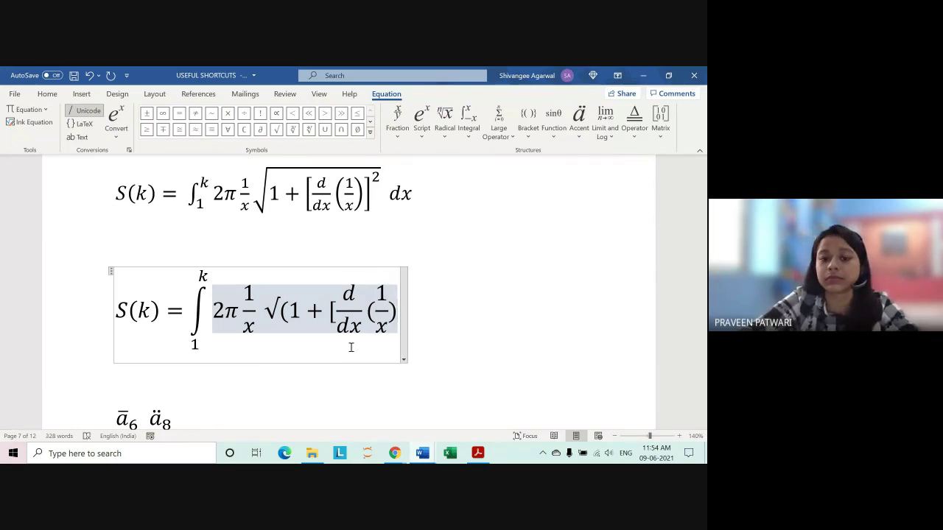
{"action": "type", "text": "]"}
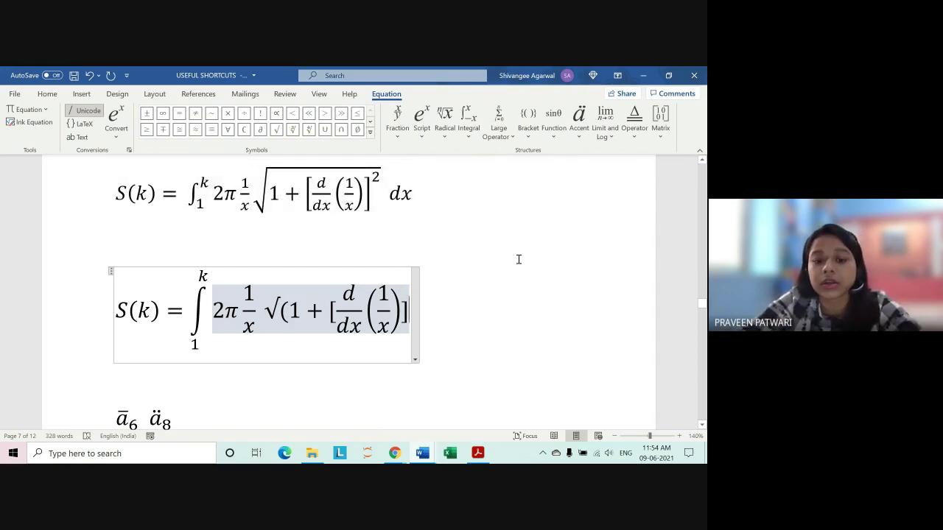
- Finish the radical with ^2 and a closing parenthesis, format it professionally, and append dx
{"action": "type", "text": "^"}
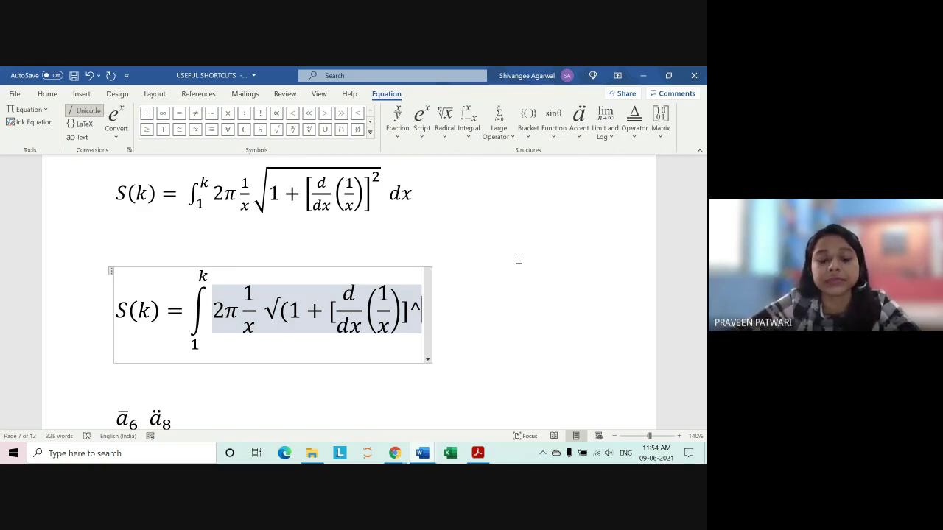
{"action": "type", "text": "2"}
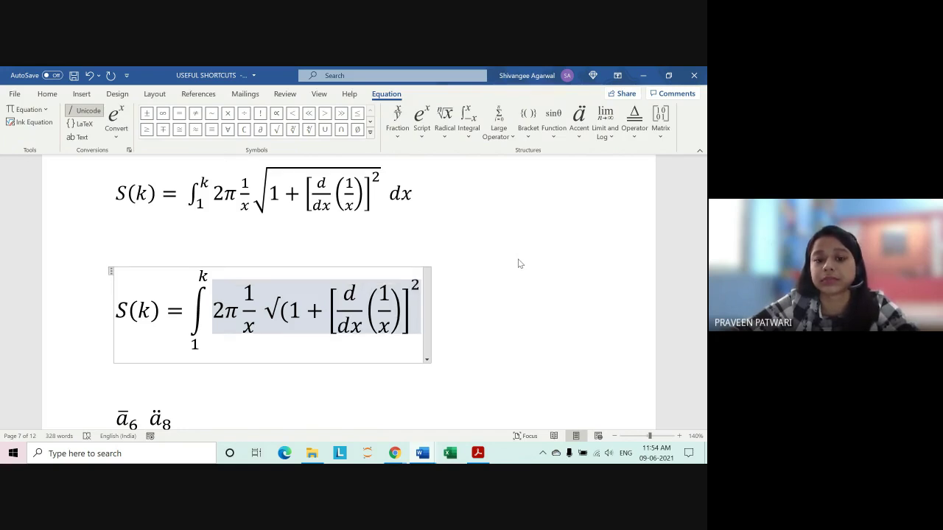
{"action": "type", "text": " )"}
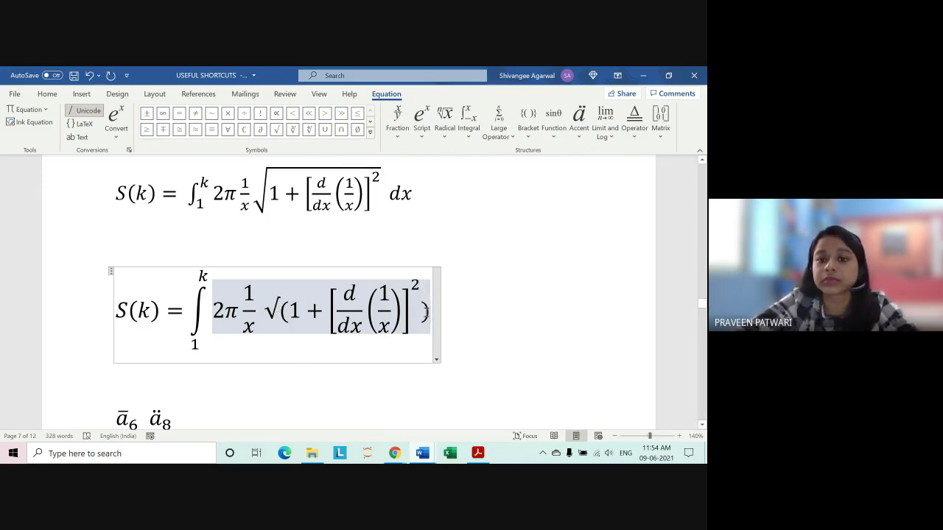
{"action": "key", "text": "ctrl+equal"}
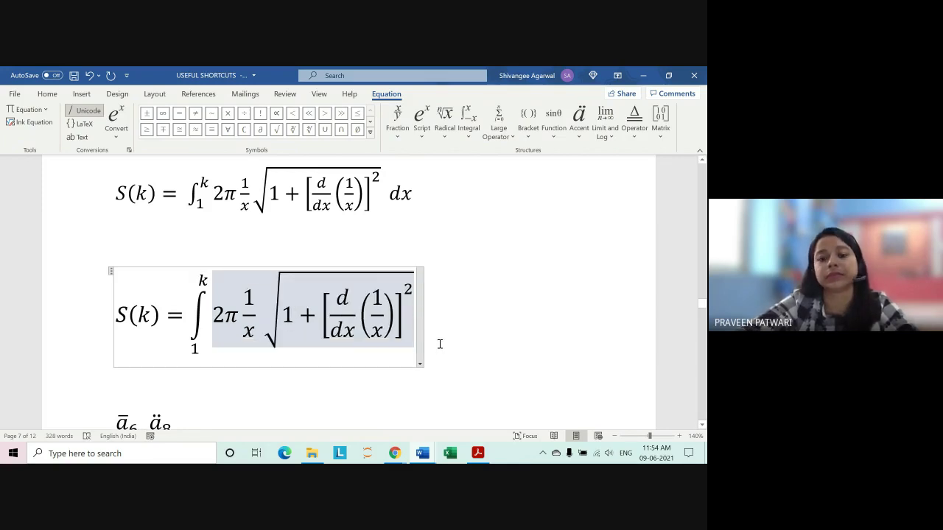
{"action": "type", "text": " d"}
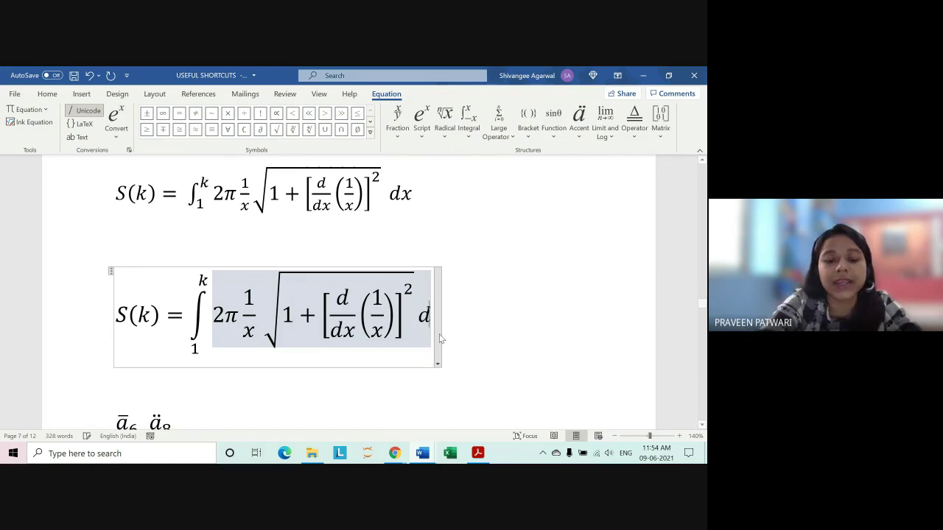
{"action": "type", "text": "x"}
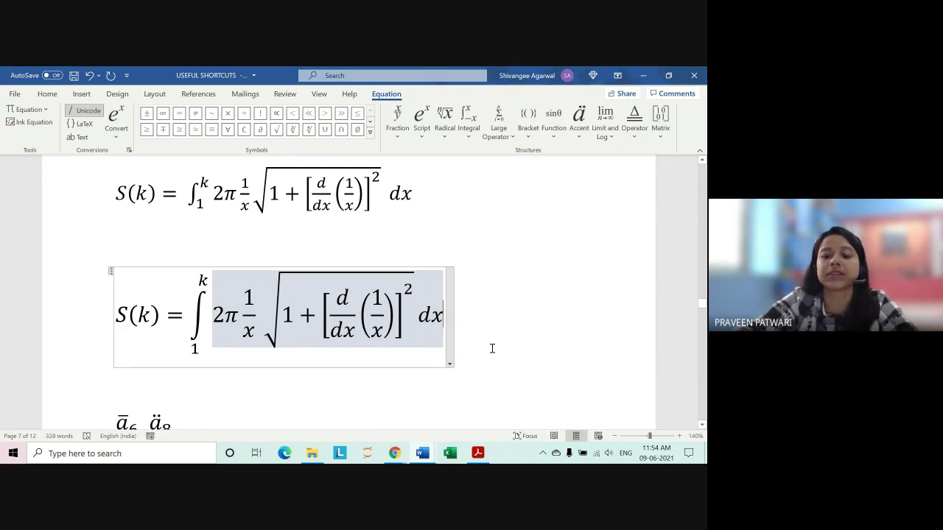
{"action": "key", "text": "Right"}
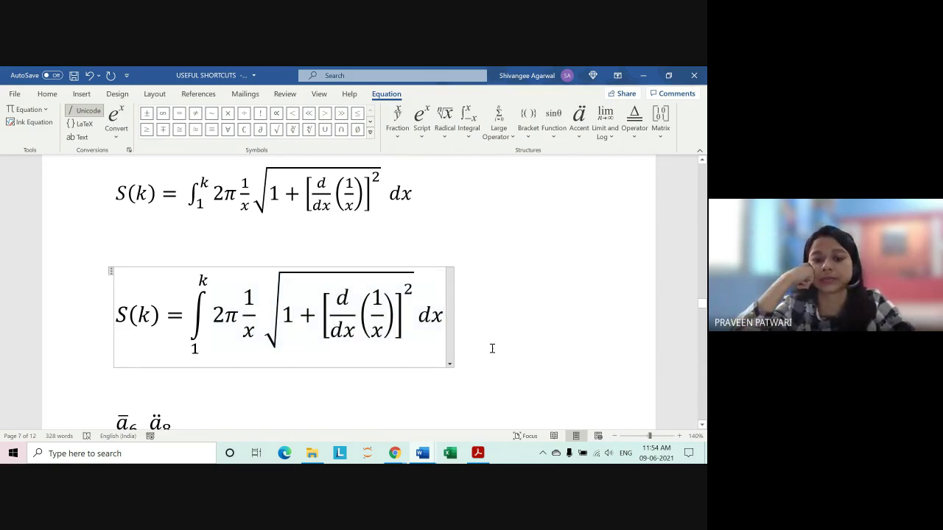
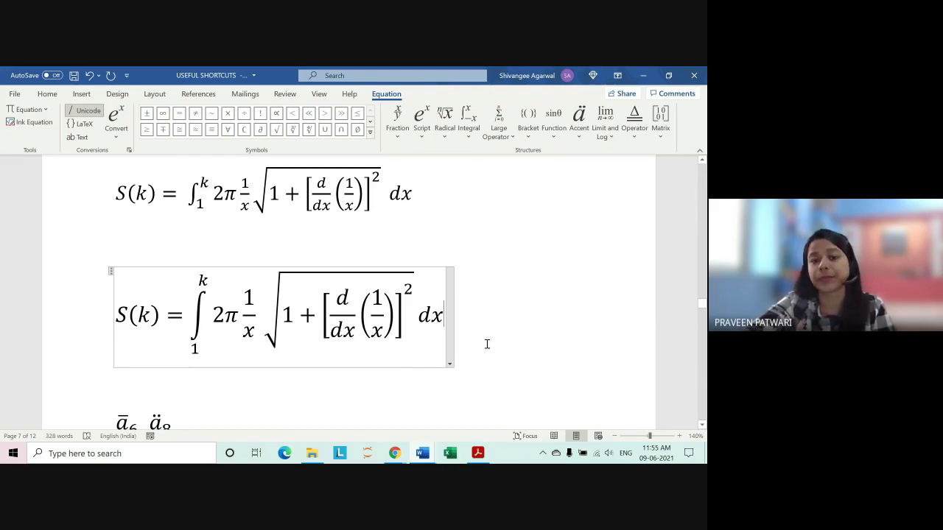
- Add an empty line directly below the page-8 binomial (x + β)^n equation
{"action": "scroll", "coordinate": [487, 343], "scroll_direction": "down", "scroll_amount": 2}
{"action": "scroll", "coordinate": [477, 337], "scroll_direction": "up", "scroll_amount": 1}
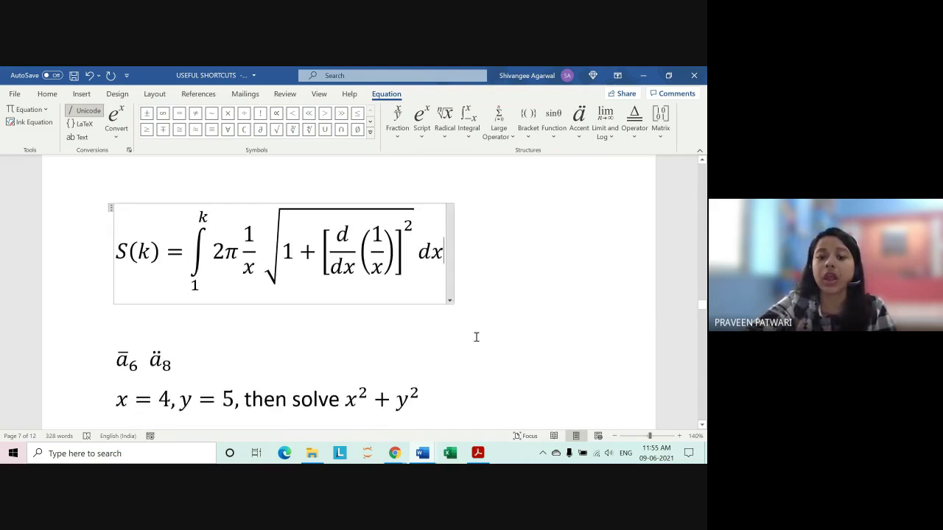
{"action": "scroll", "coordinate": [377, 268], "scroll_direction": "down", "scroll_amount": 3}
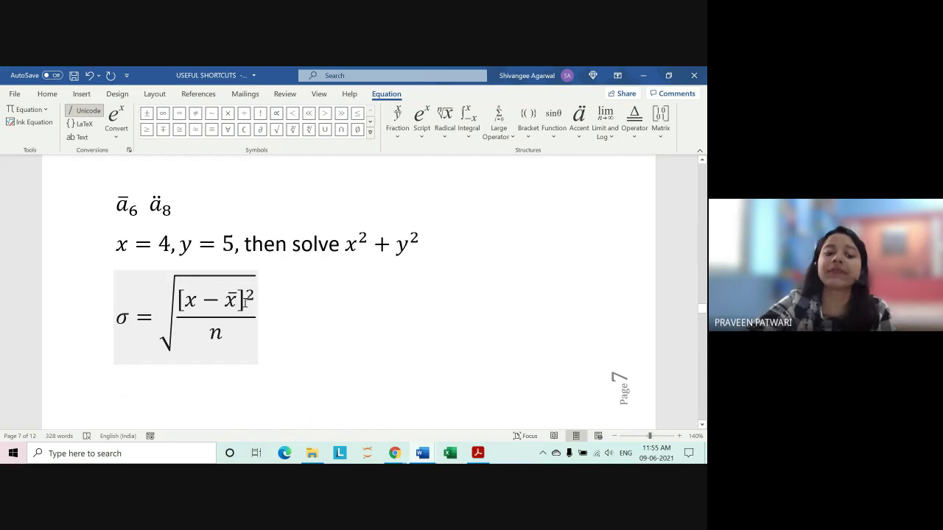
{"action": "scroll", "coordinate": [190, 312], "scroll_direction": "down", "scroll_amount": 3}
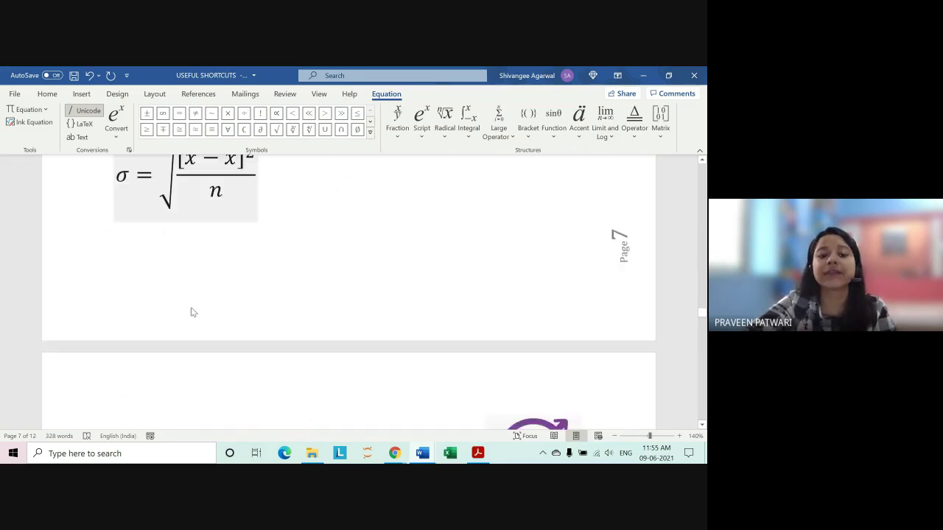
{"action": "scroll", "coordinate": [197, 315], "scroll_direction": "down", "scroll_amount": 3}
{"action": "scroll", "coordinate": [198, 315], "scroll_direction": "down", "scroll_amount": 3}
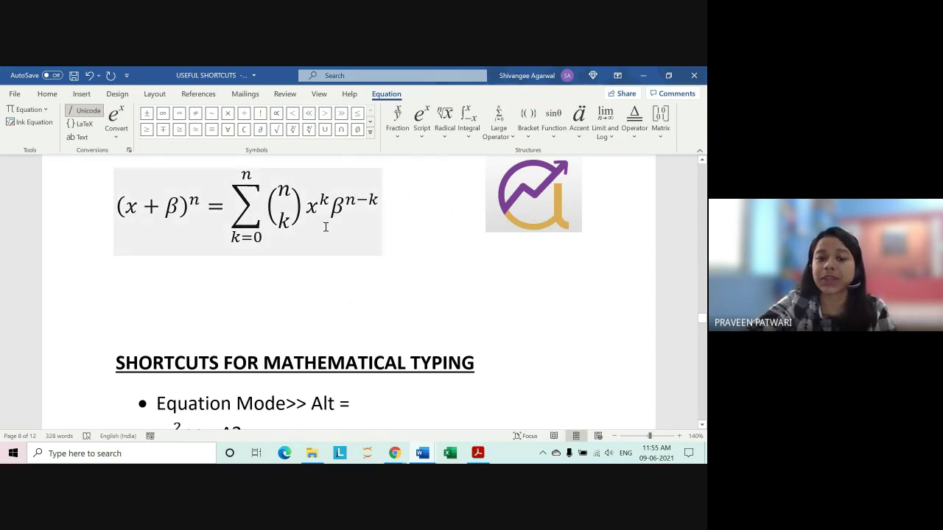
{"action": "scroll", "coordinate": [227, 210], "scroll_direction": "up", "scroll_amount": 3}
{"action": "scroll", "coordinate": [221, 236], "scroll_direction": "up", "scroll_amount": 3}
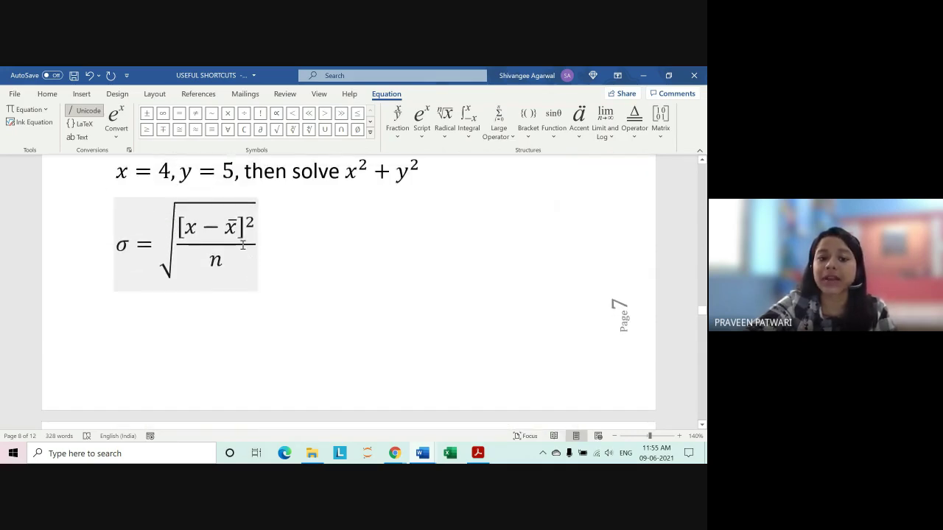
{"action": "scroll", "coordinate": [212, 272], "scroll_direction": "up", "scroll_amount": 2}
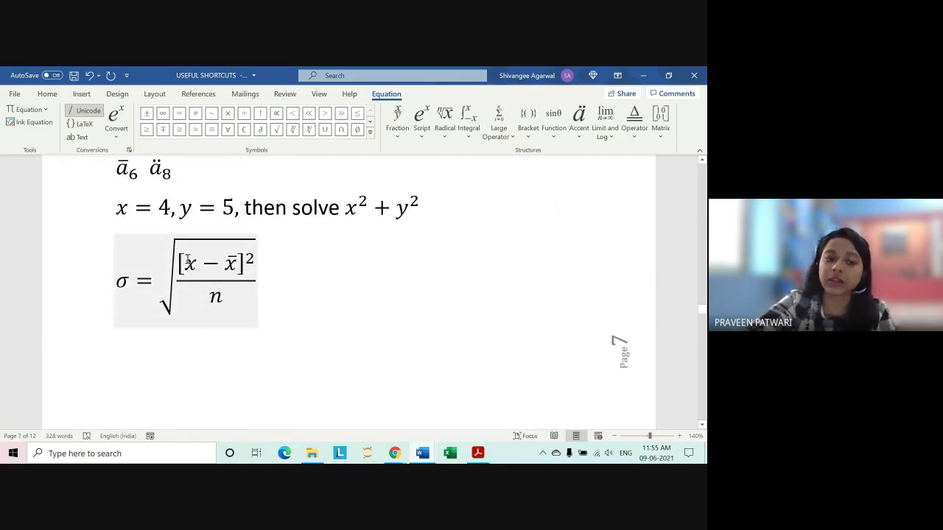
{"action": "scroll", "coordinate": [191, 282], "scroll_direction": "down", "scroll_amount": 6}
{"action": "scroll", "coordinate": [267, 299], "scroll_direction": "down", "scroll_amount": 6}
{"action": "scroll", "coordinate": [411, 300], "scroll_direction": "down", "scroll_amount": 1}
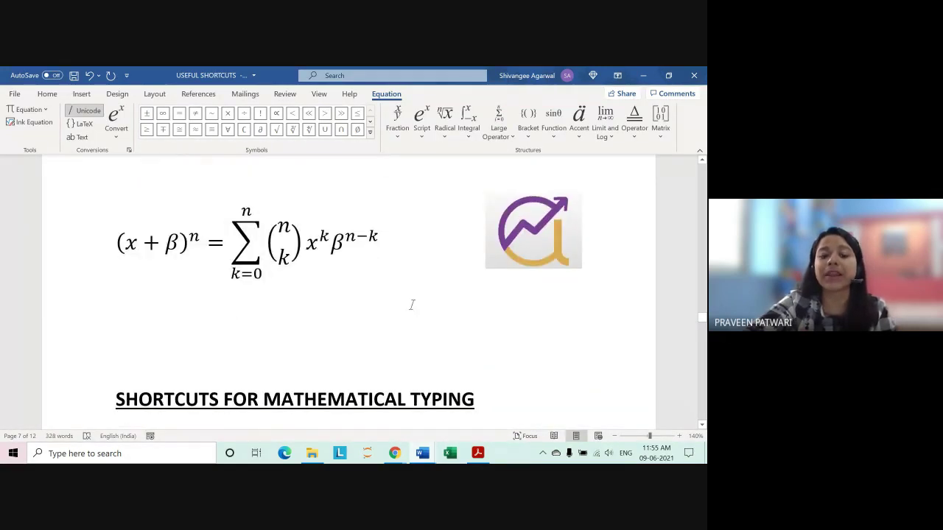
{"action": "left_click", "coordinate": [425, 253]}
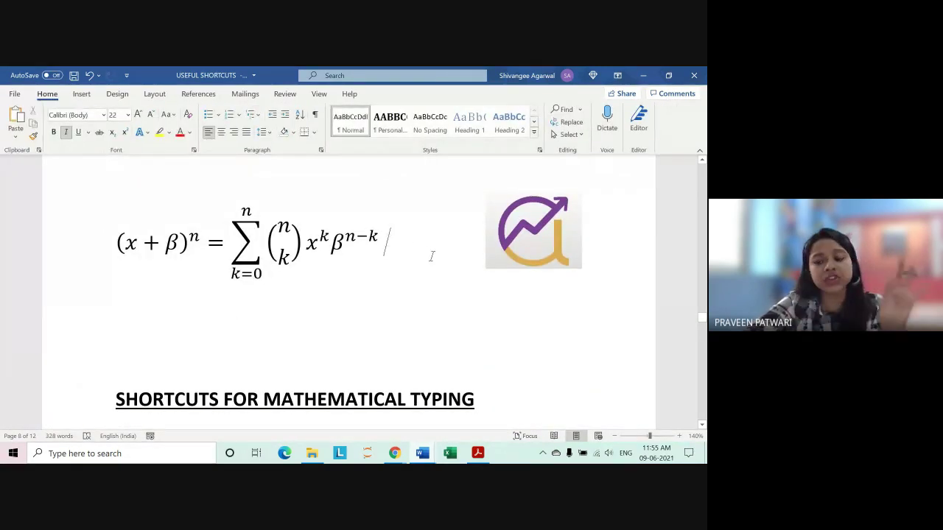
{"action": "key", "text": "Return"}
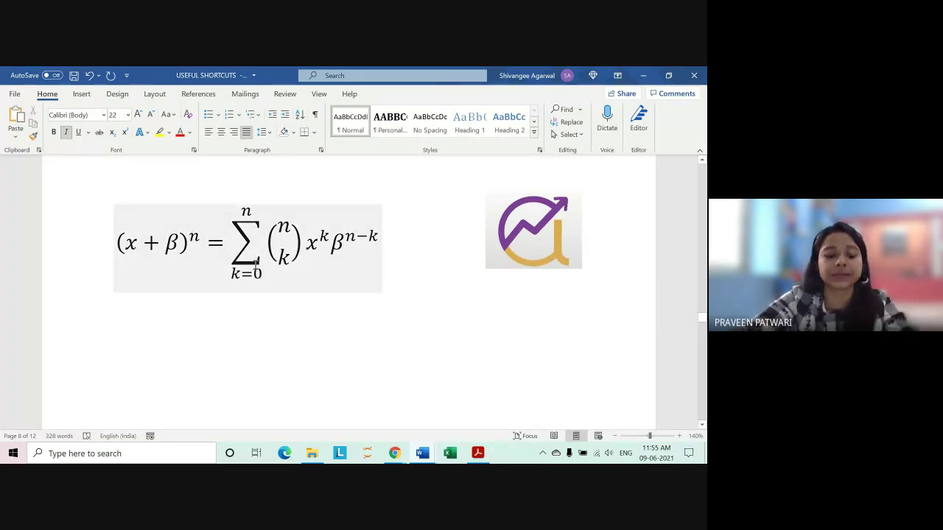
- Turn italic off, start a new equation with '(x +', and browse the Greek Letters symbols
{"action": "key", "text": "ctrl+i"}
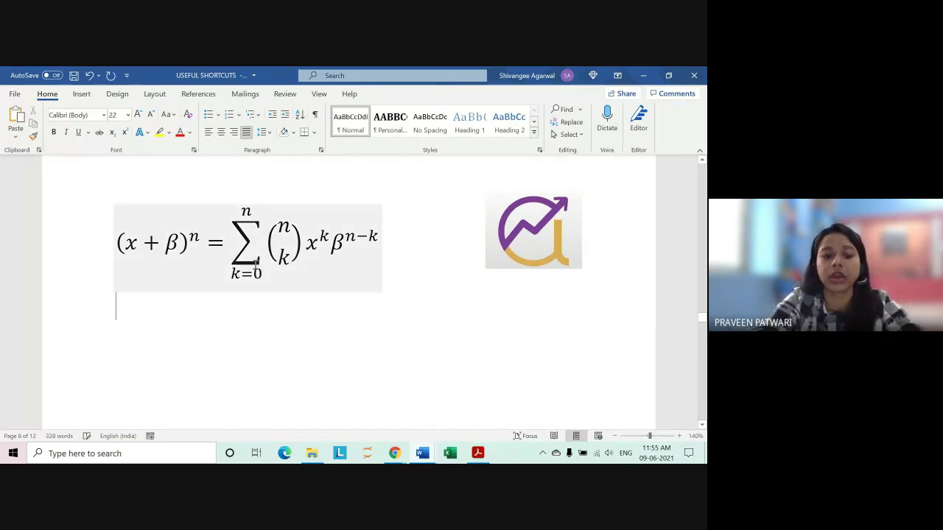
{"action": "key", "text": "alt+equal"}
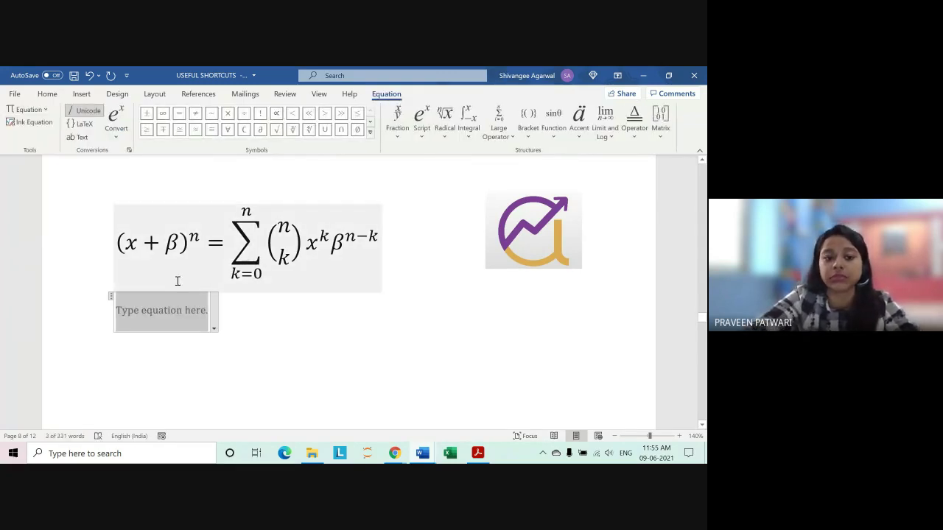
{"action": "type", "text": "("}
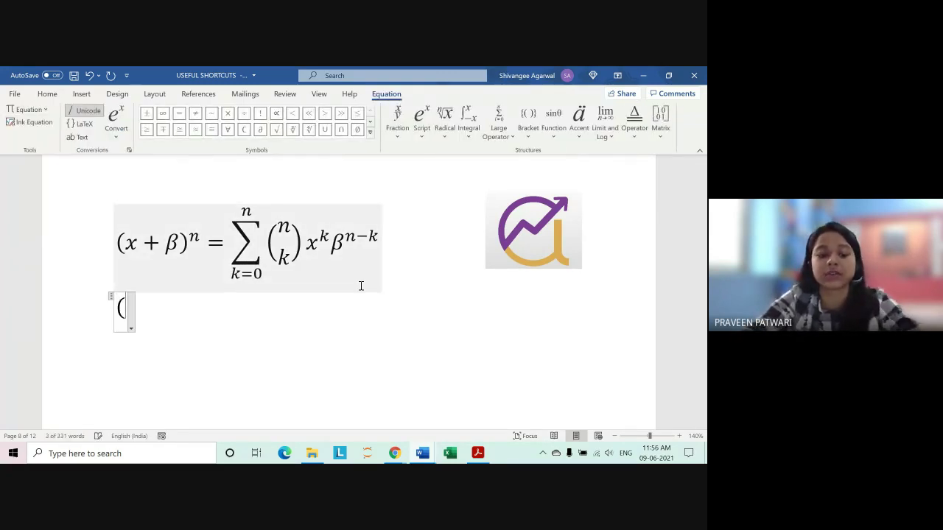
{"action": "type", "text": "x +"}
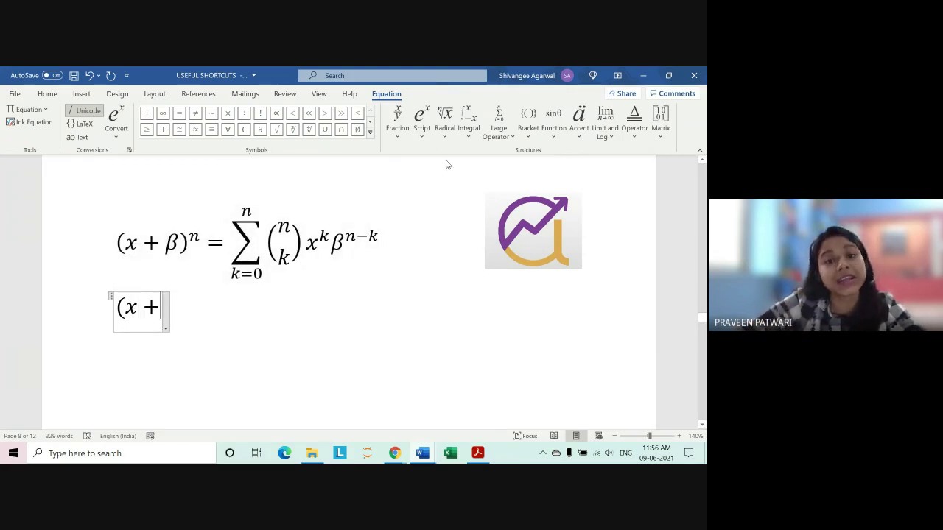
{"action": "left_click", "coordinate": [371, 132]}
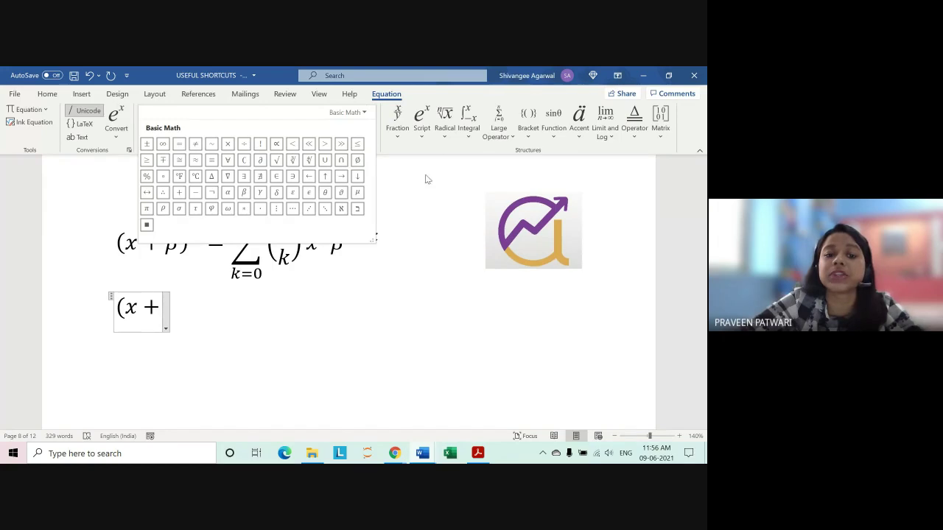
{"action": "left_click", "coordinate": [349, 112]}
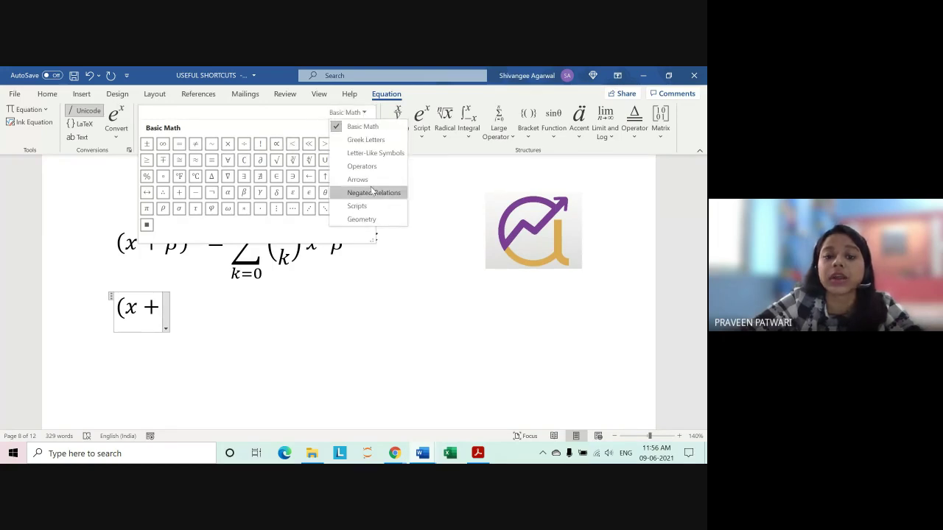
{"action": "left_click", "coordinate": [365, 139]}
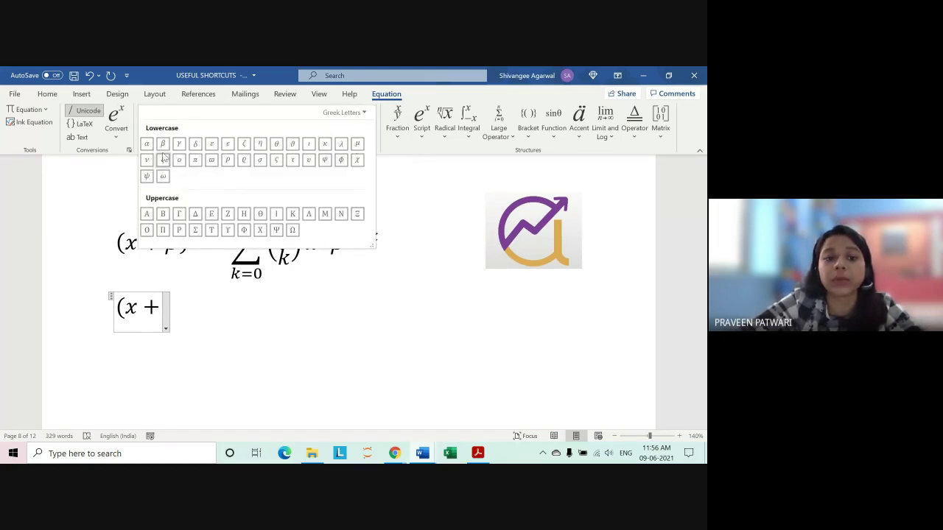
{"action": "left_click", "coordinate": [166, 317]}
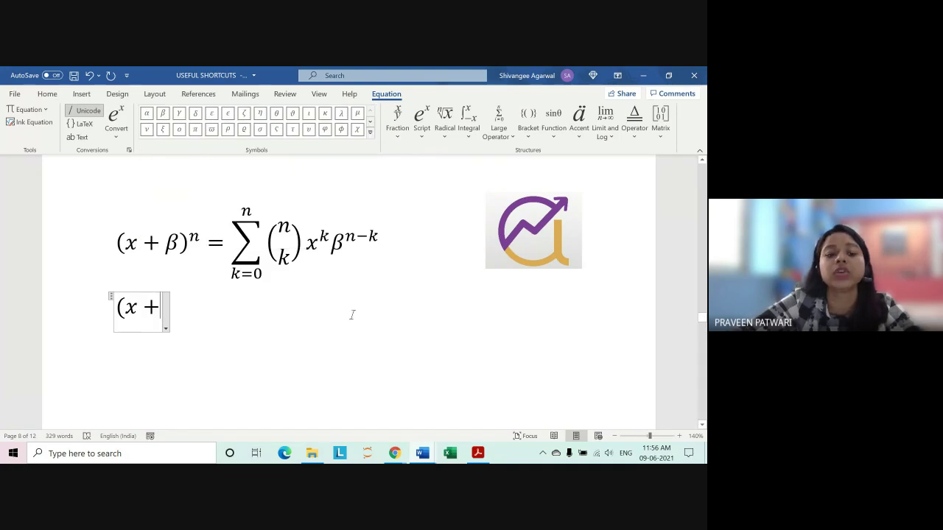
- Extend the equation to (x + β)^n = using \beta and a superscript n
{"action": "type", "text": "\\"}
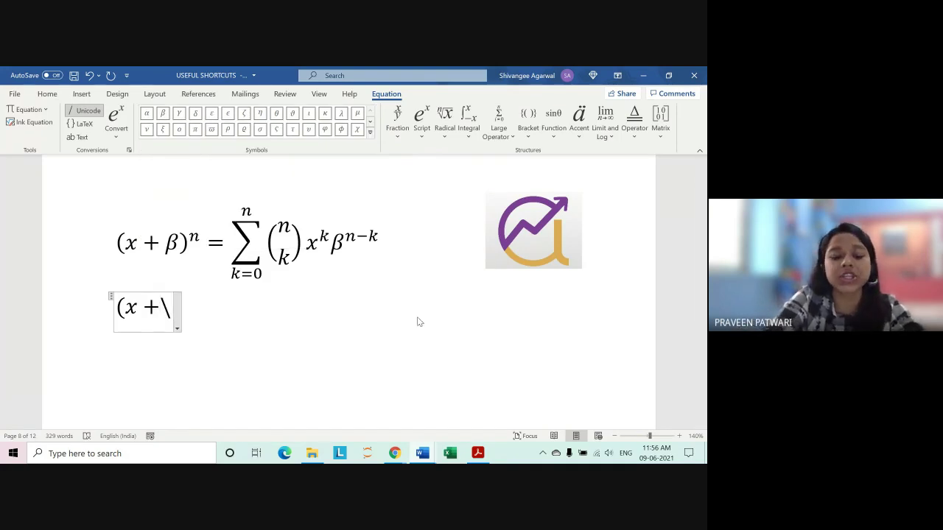
{"action": "type", "text": "bera"}
{"action": "key", "text": "BackSpace"}
{"action": "key", "text": "BackSpace"}
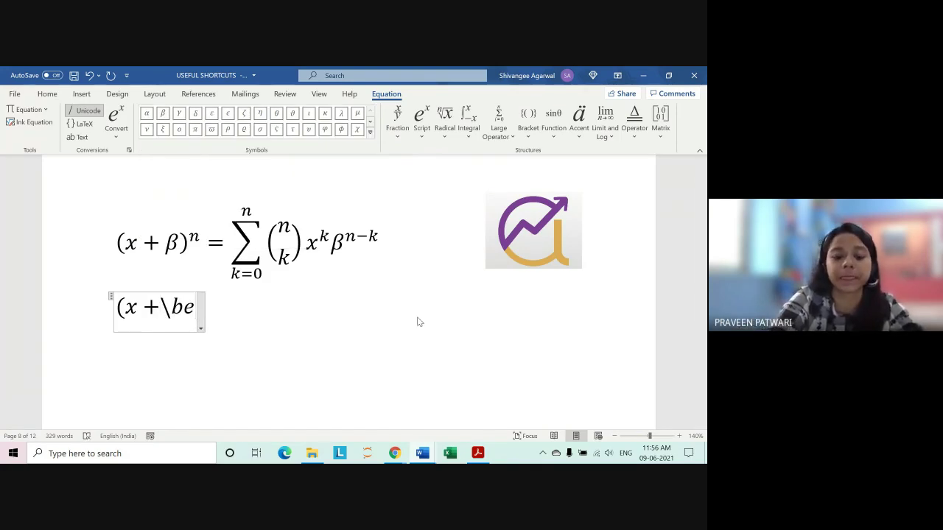
{"action": "type", "text": "ta"}
{"action": "key", "text": "space"}
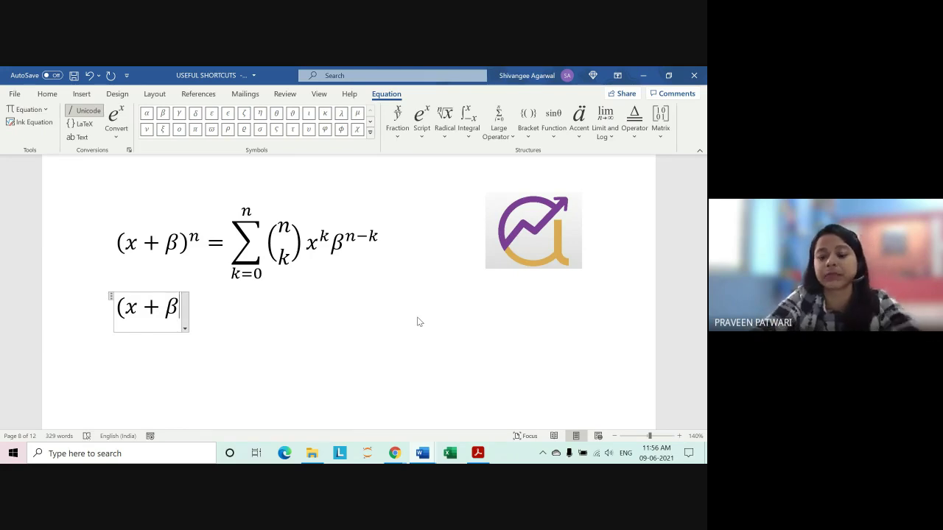
{"action": "type", "text": ")"}
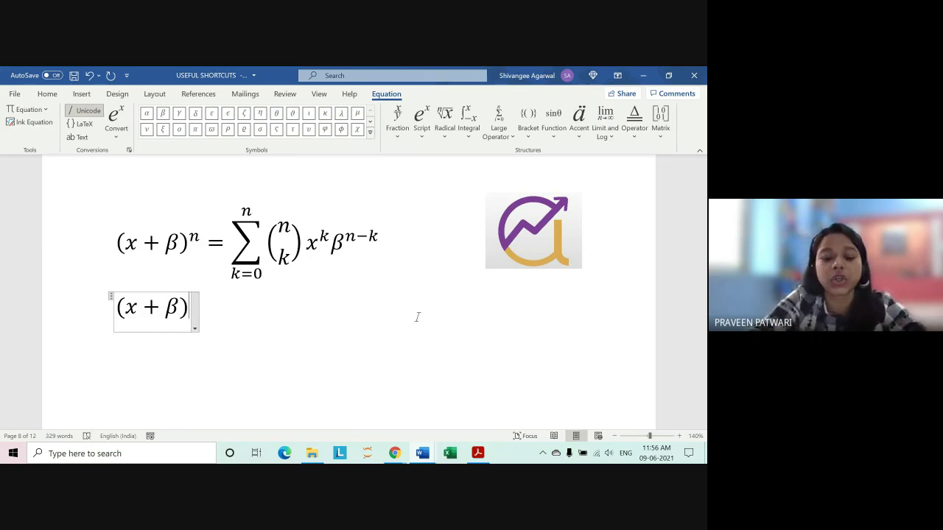
{"action": "type", "text": "^n"}
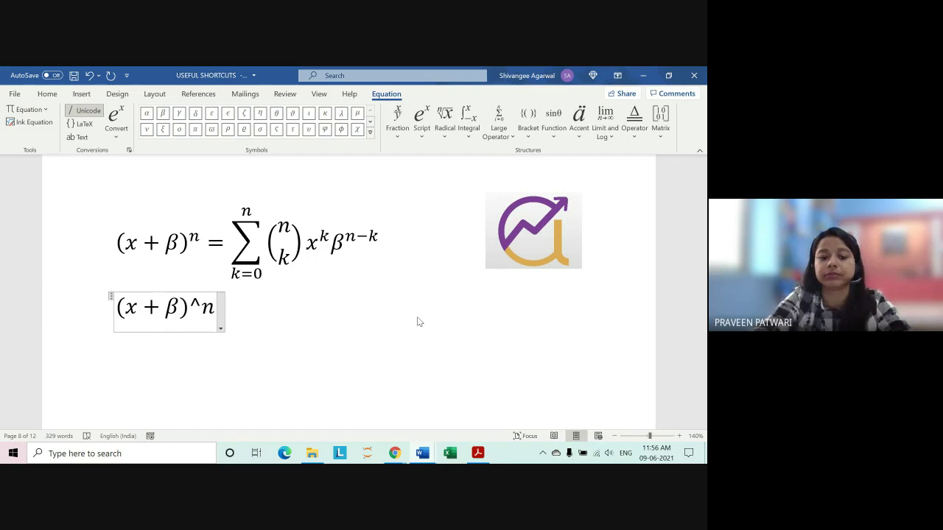
{"action": "key", "text": "space"}
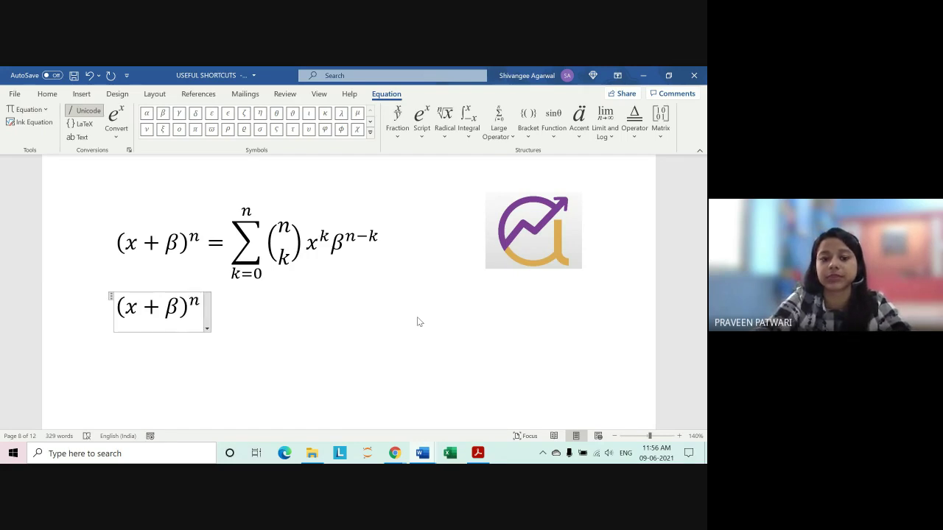
{"action": "type", "text": " = "}
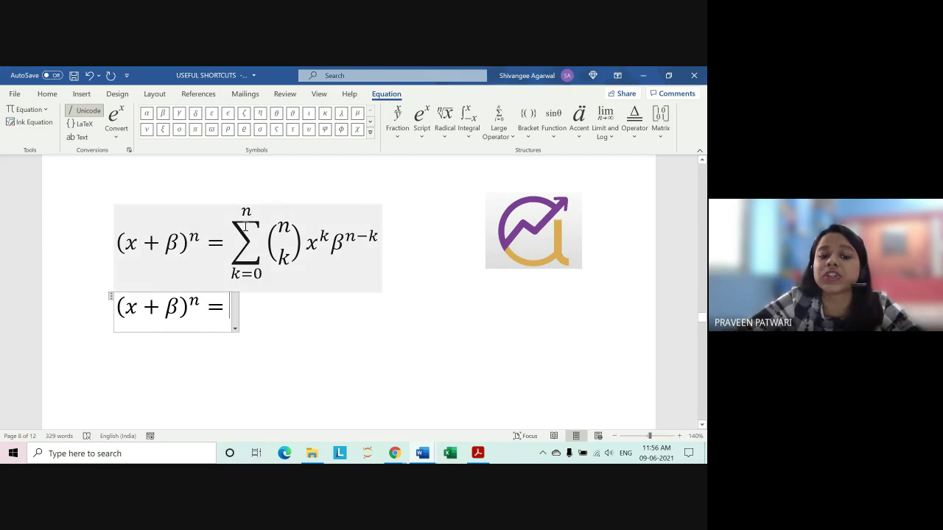
{"action": "type", "text": "\\"}
- Add a summation sign via \sum with limits k=0 to n in the second equation
{"action": "left_click", "coordinate": [669, 407]}
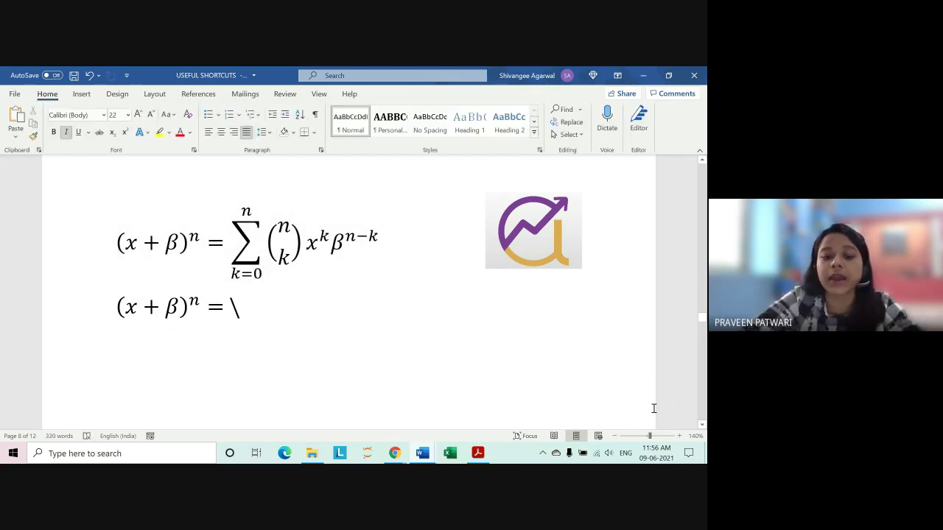
{"action": "left_click", "coordinate": [240, 308]}
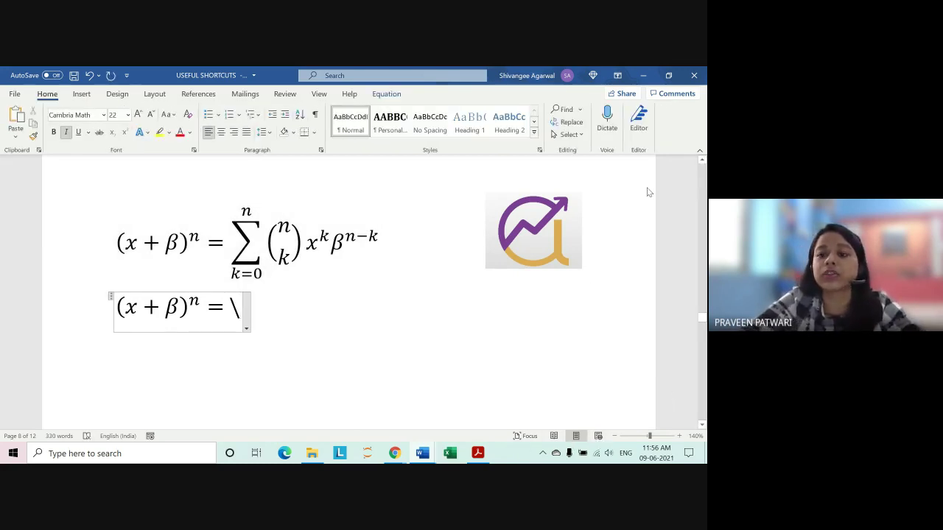
{"action": "left_click", "coordinate": [386, 94]}
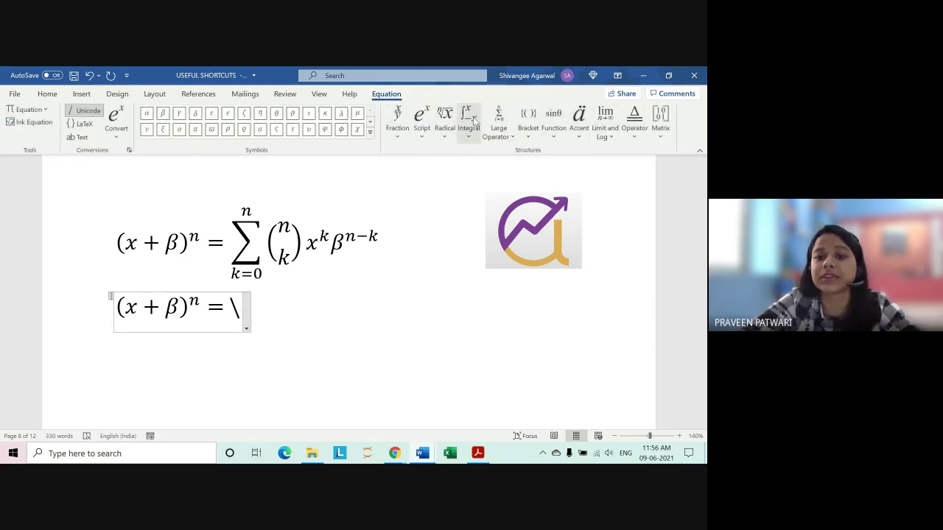
{"action": "left_click", "coordinate": [507, 125]}
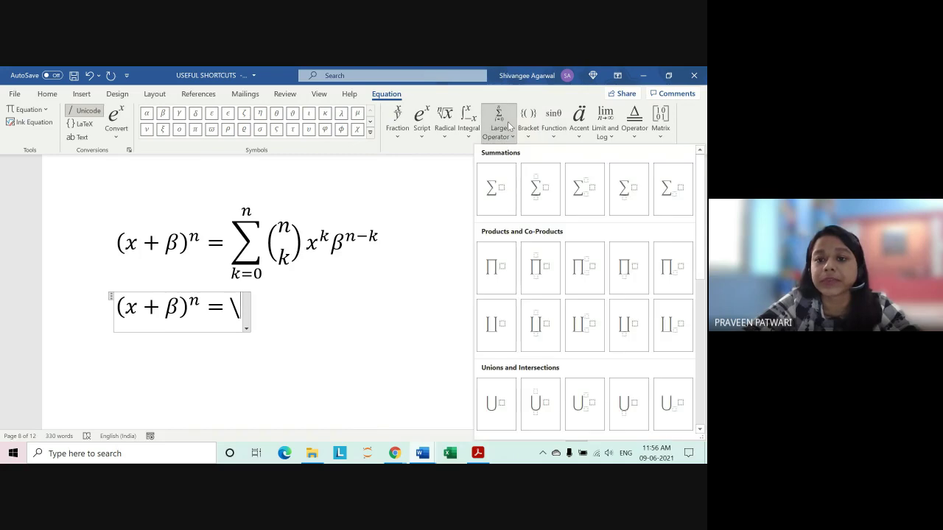
{"action": "left_click", "coordinate": [243, 313]}
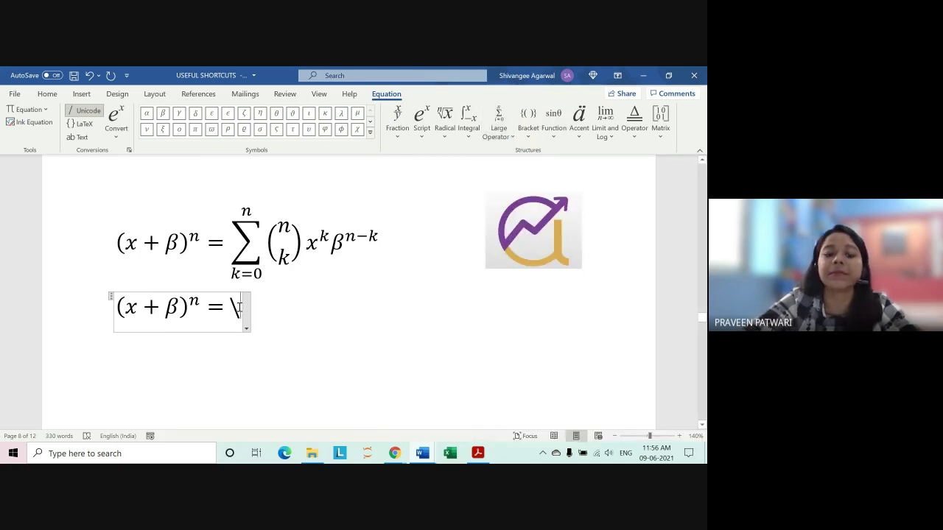
{"action": "type", "text": "sum"}
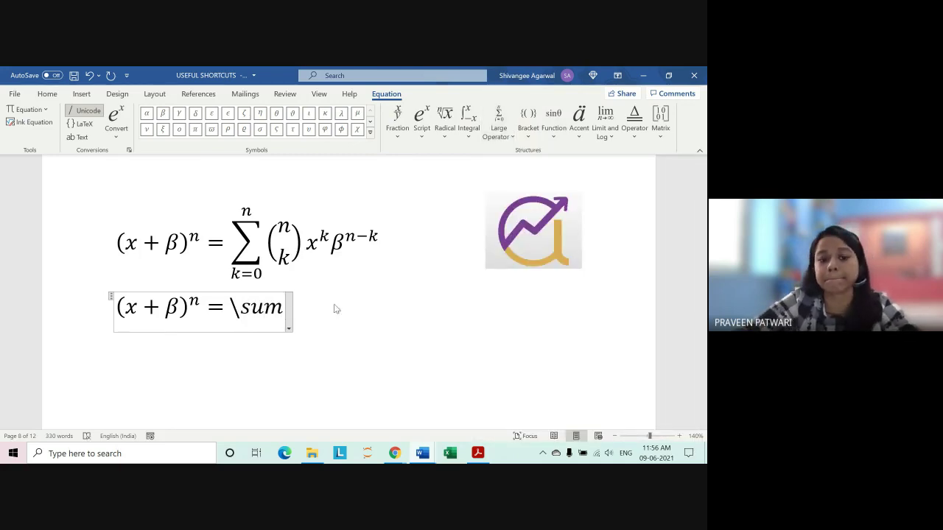
{"action": "key", "text": "space"}
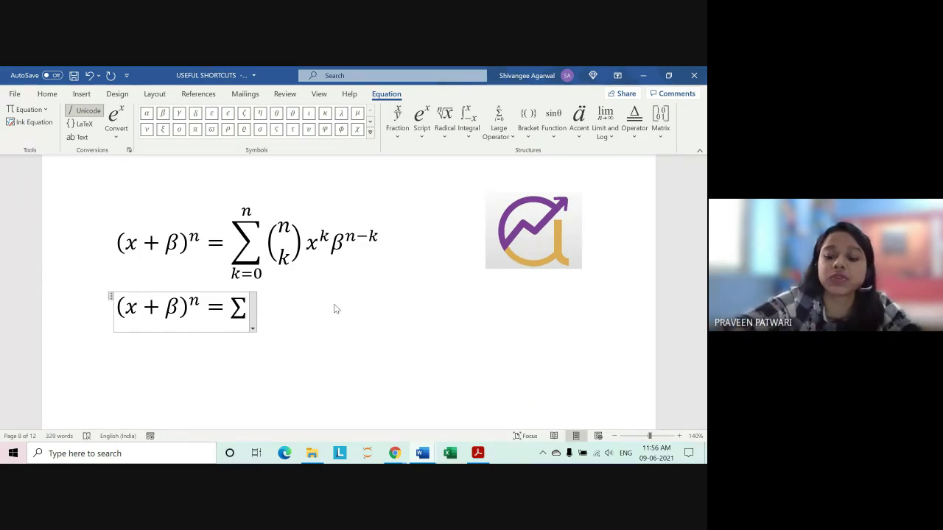
{"action": "type", "text": "_"}
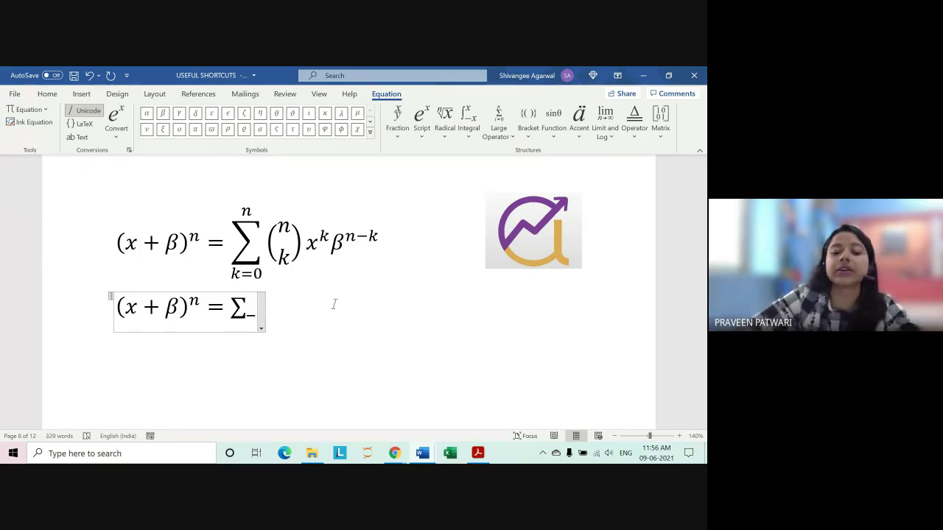
{"action": "type", "text": "("}
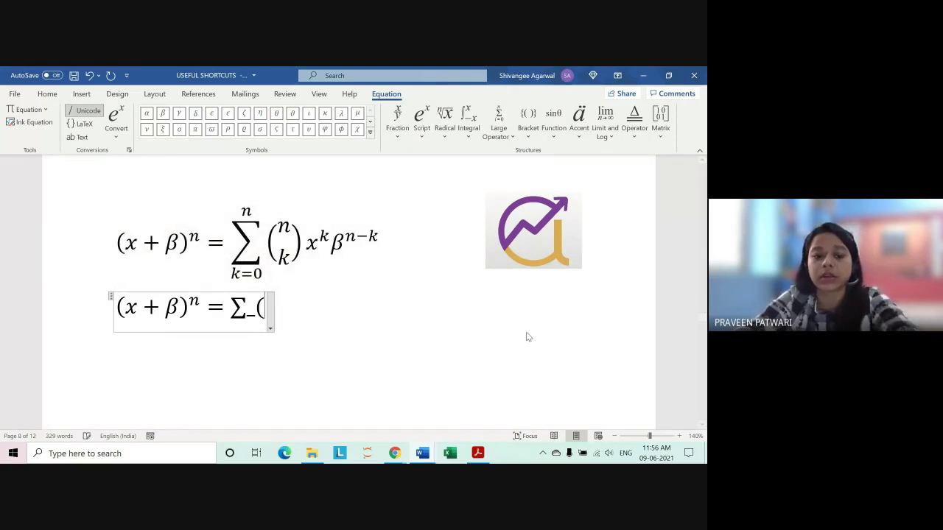
{"action": "type", "text": "k=0"}
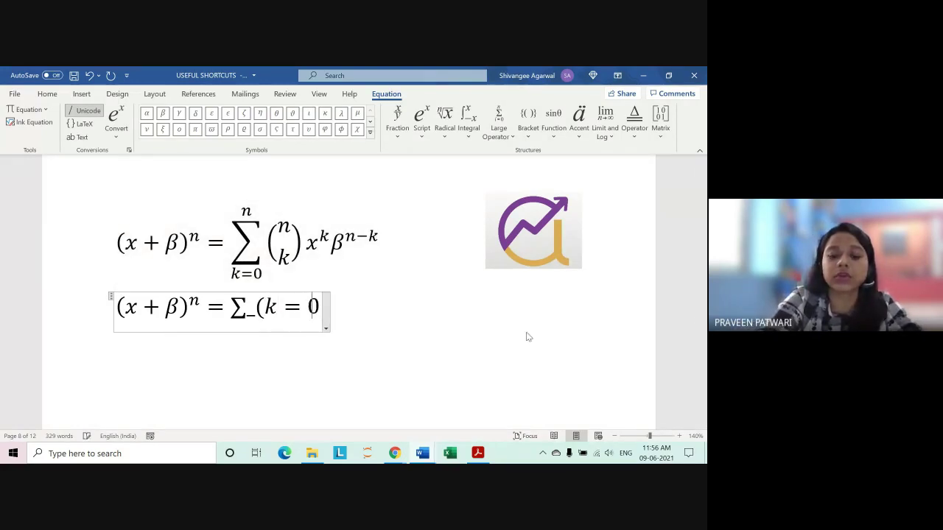
{"action": "type", "text": ")"}
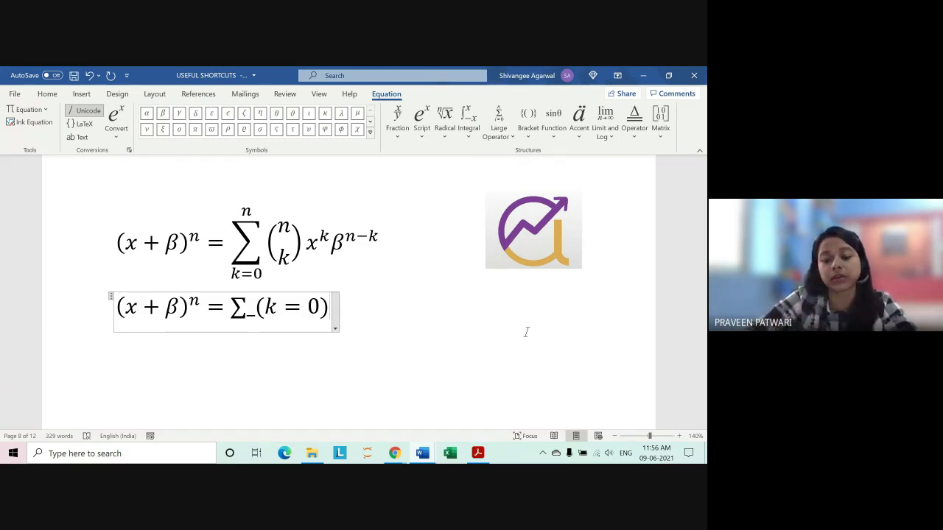
{"action": "type", "text": "^"}
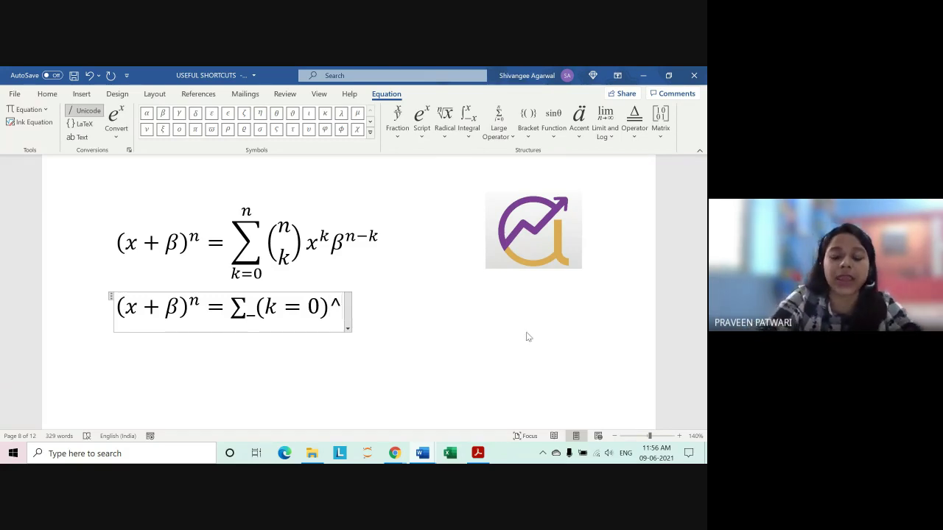
{"action": "type", "text": "n"}
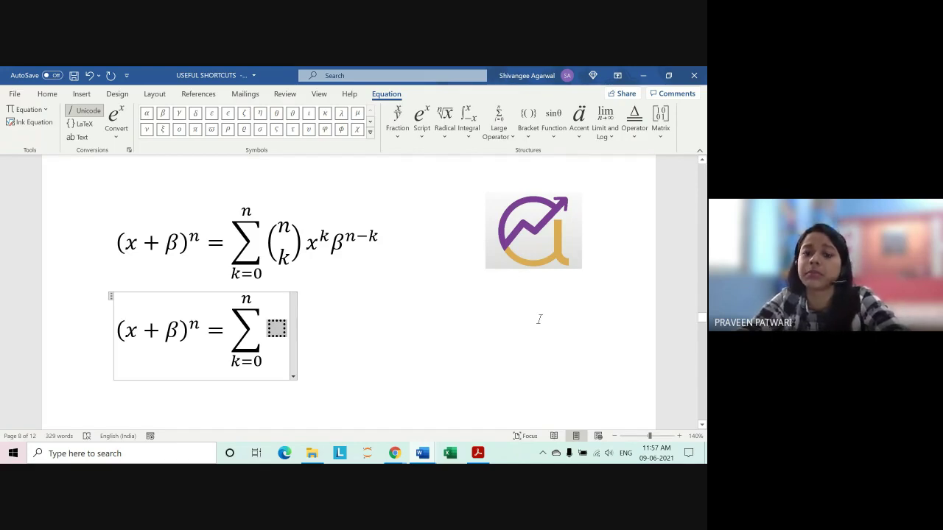
- Try building the (n k) binomial coefficient with \atop, then delete it from the summand
{"action": "type", "text": "("}
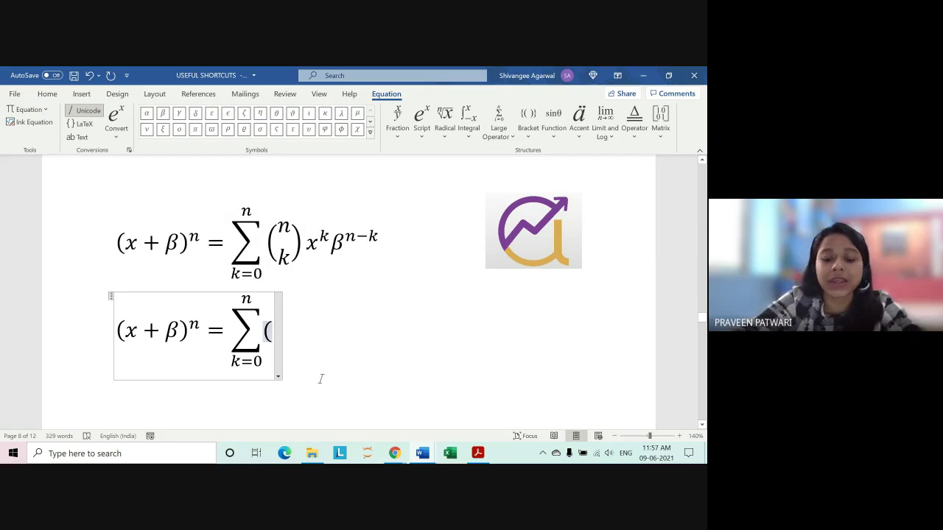
{"action": "type", "text": "n"}
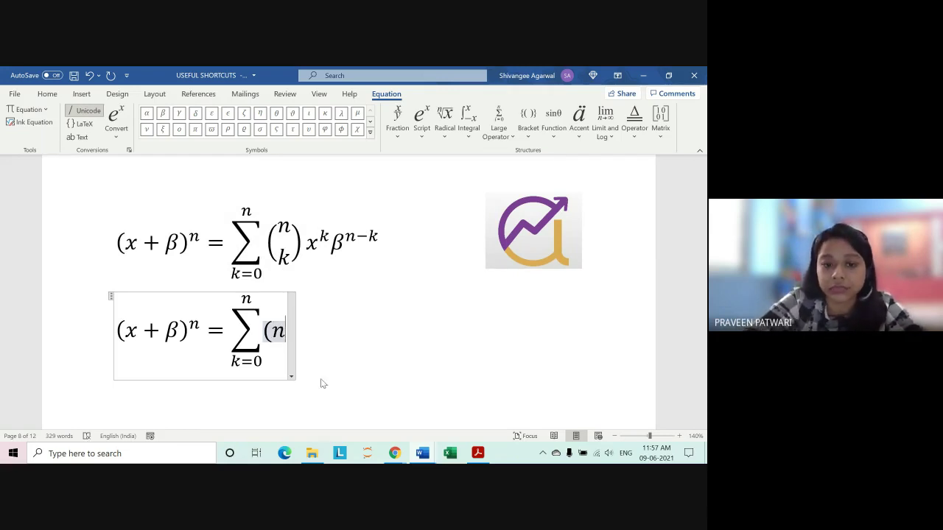
{"action": "type", "text": "\\"}
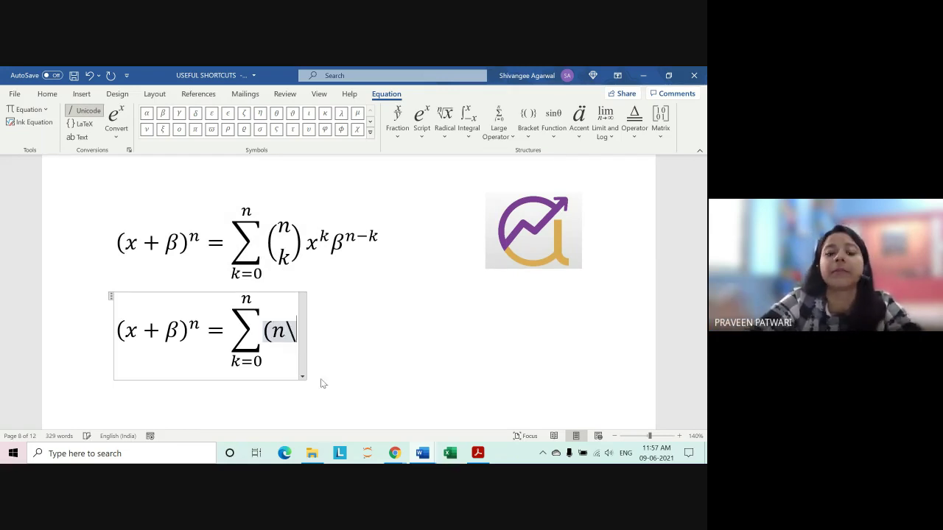
{"action": "type", "text": "ato"}
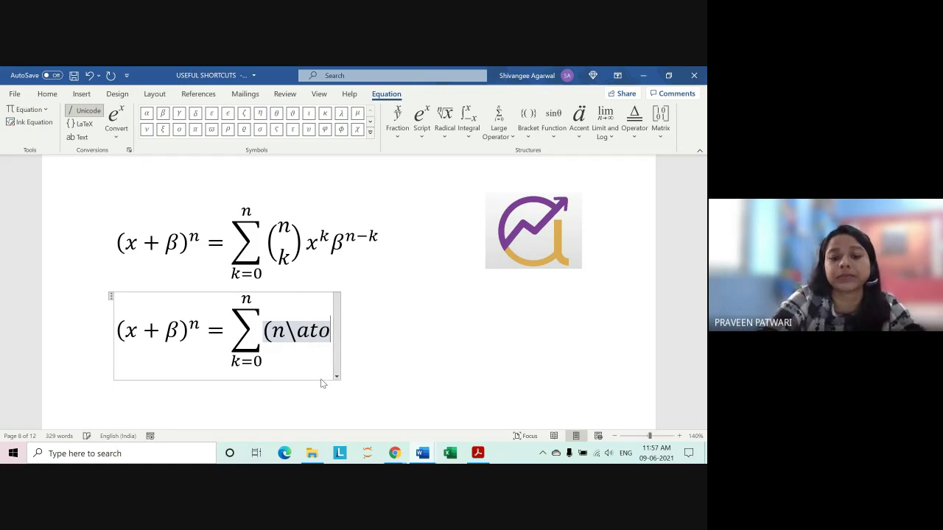
{"action": "type", "text": "p"}
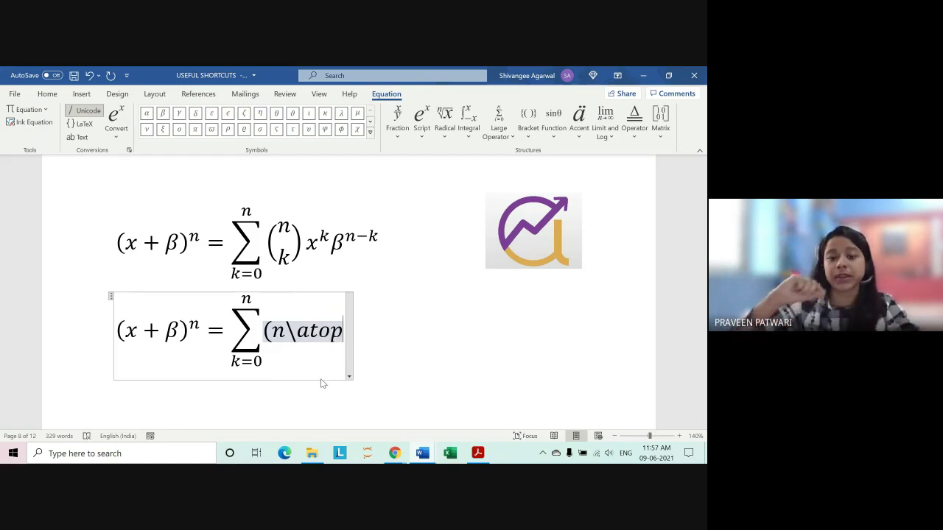
{"action": "key", "text": "ctrl+BackSpace"}
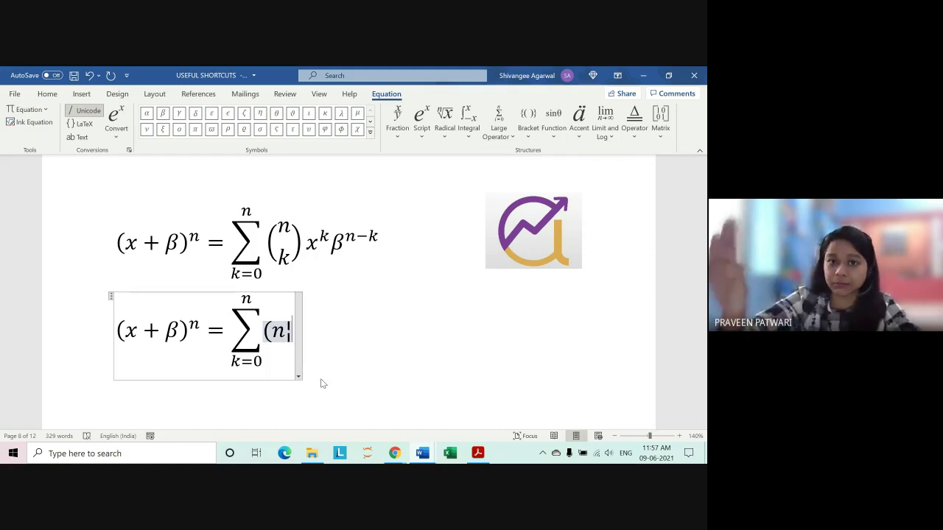
{"action": "type", "text": "\\atop k"}
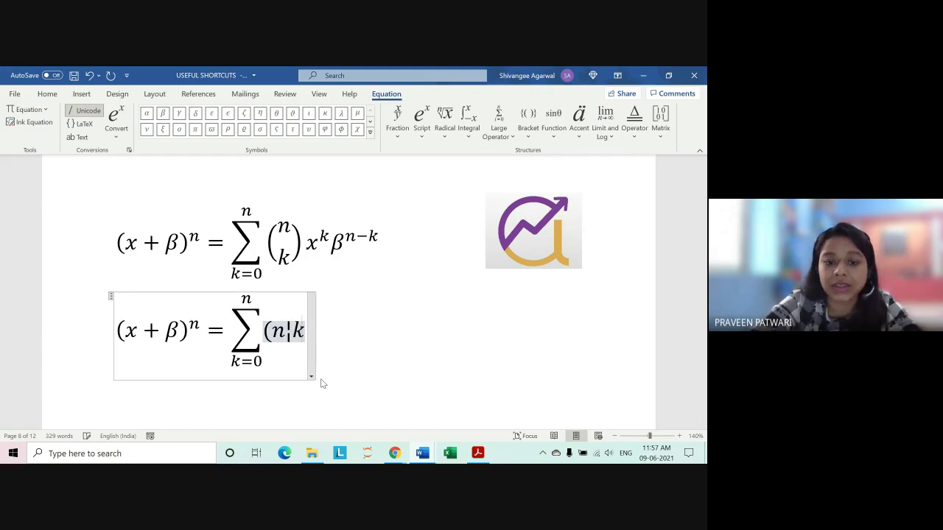
{"action": "type", "text": ")"}
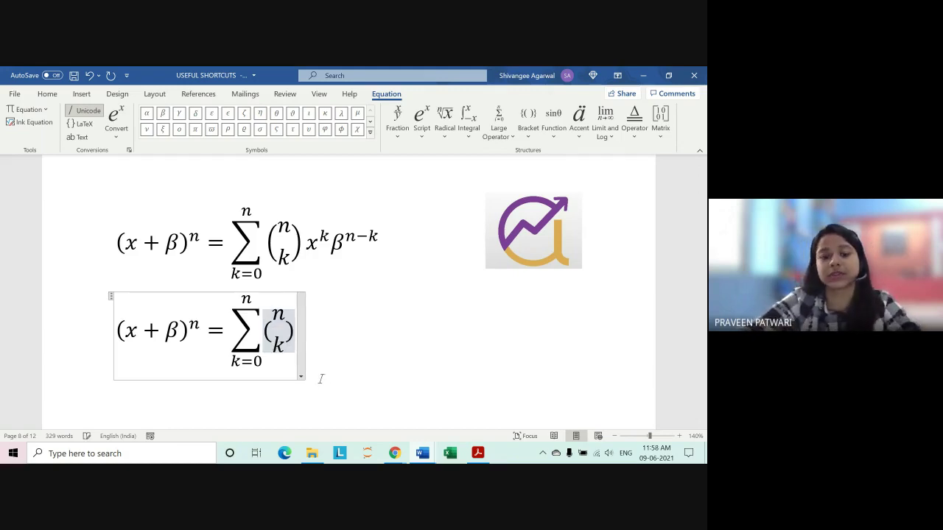
{"action": "key", "text": "space"}
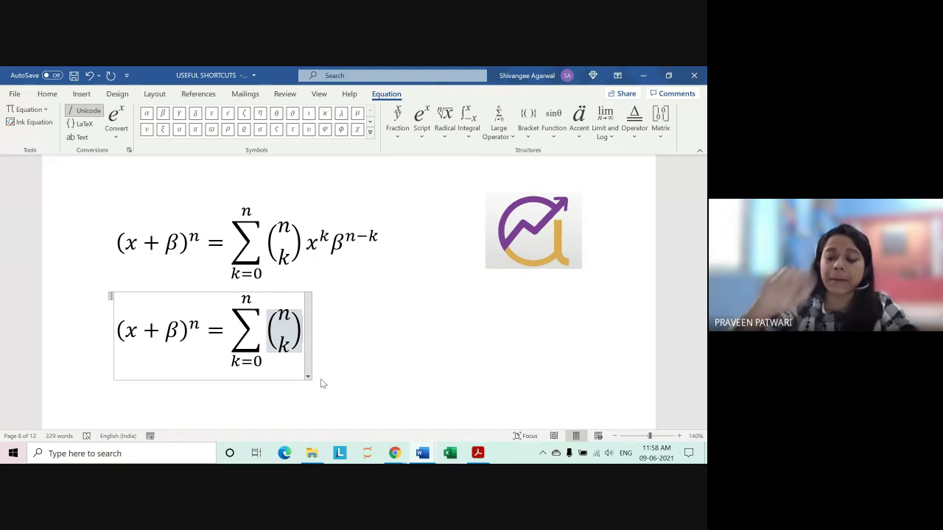
{"action": "key", "text": "BackSpace"}
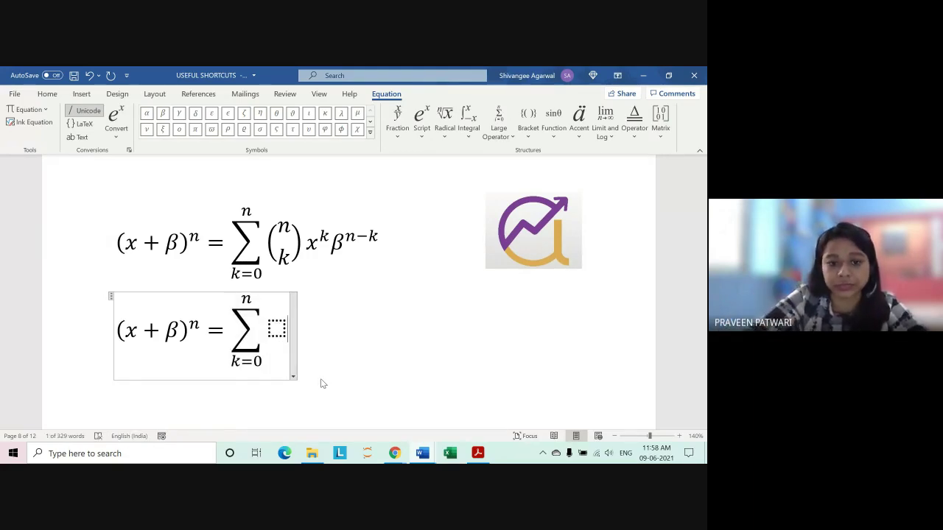
- Enter the summand (n\atop k)x^k\beta^(n-k) in the sum's placeholder
{"action": "left_click", "coordinate": [320, 383]}
{"action": "key", "text": "Up"}
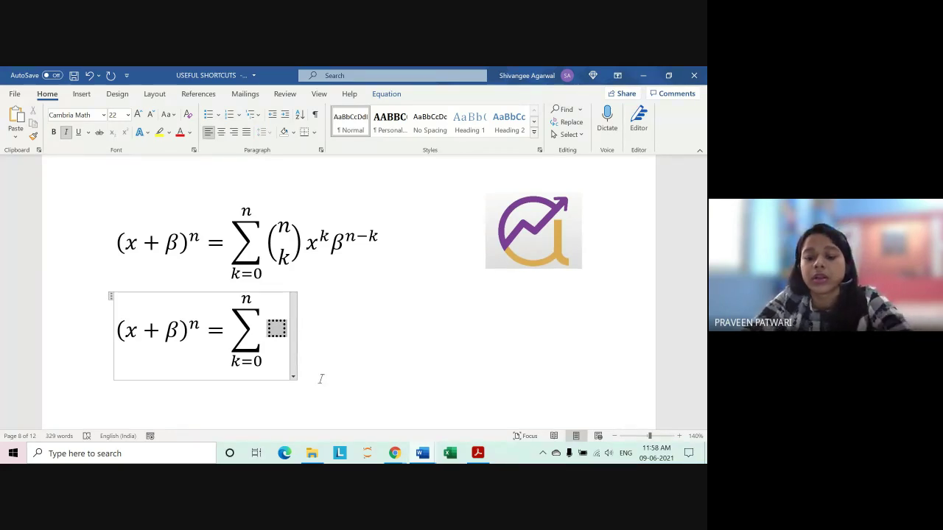
{"action": "key", "text": "Left"}
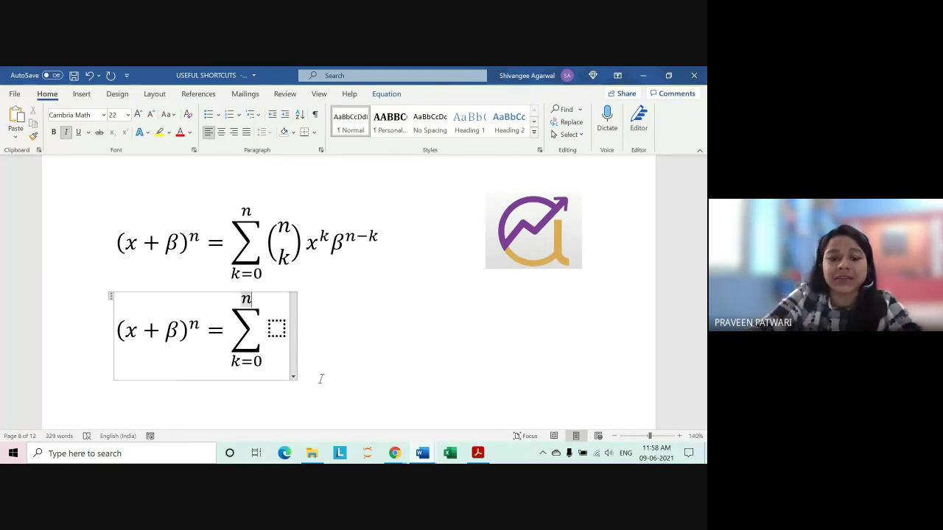
{"action": "key", "text": "Left"}
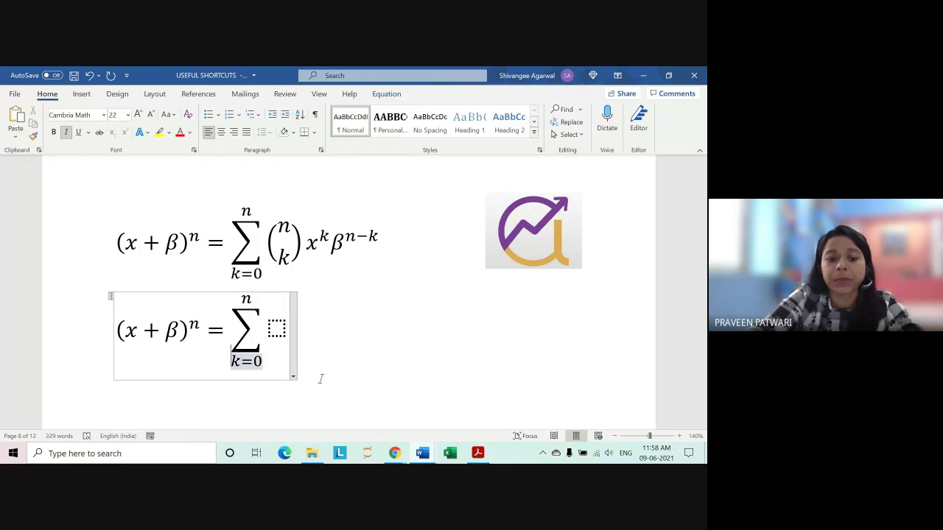
{"action": "key", "text": "Right"}
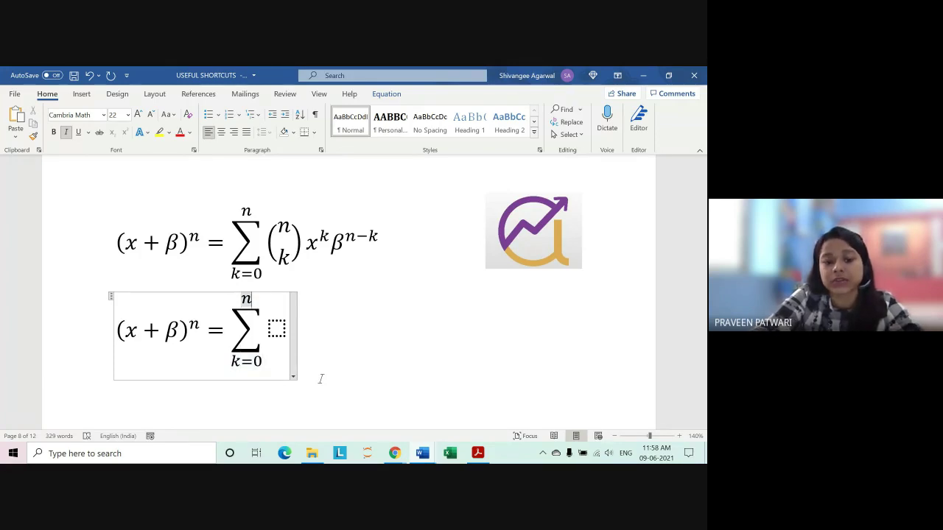
{"action": "key", "text": "Right"}
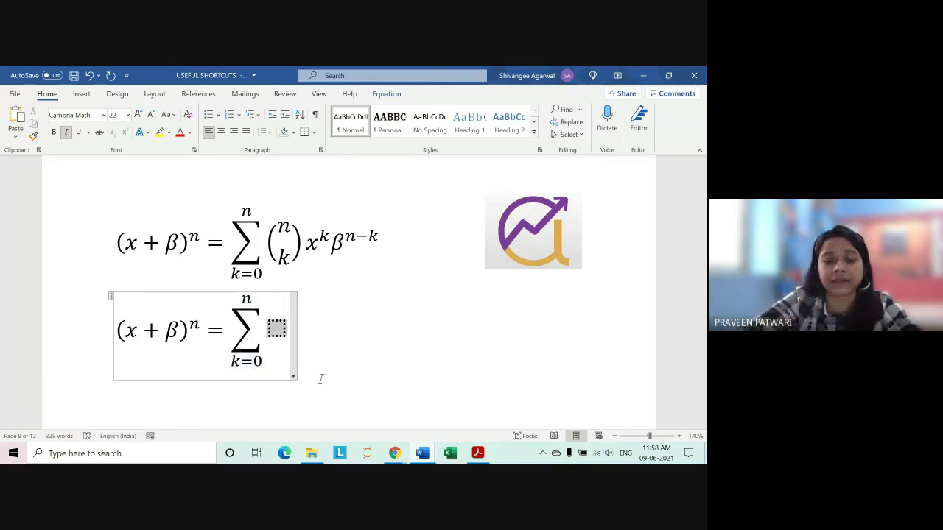
{"action": "key", "text": "Right"}
{"action": "type", "text": "("}
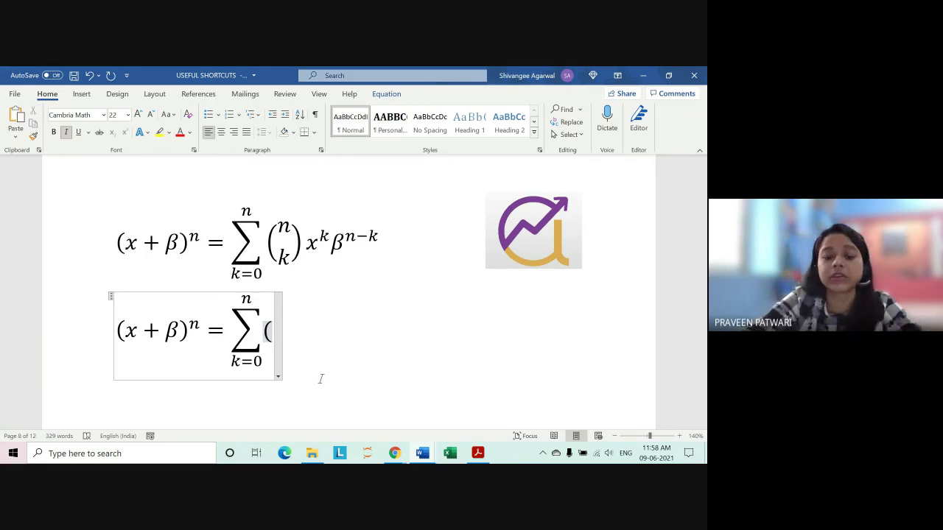
{"action": "type", "text": "n"}
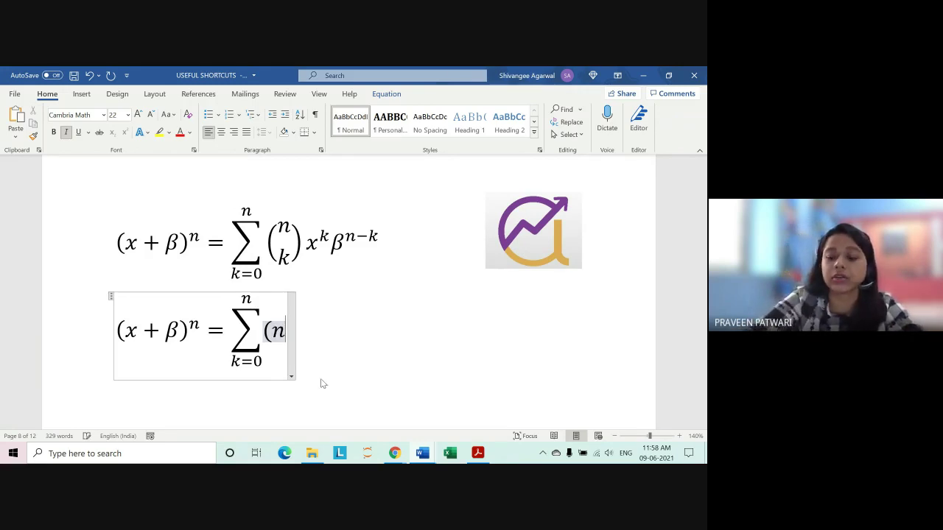
{"action": "type", "text": "\\atop"}
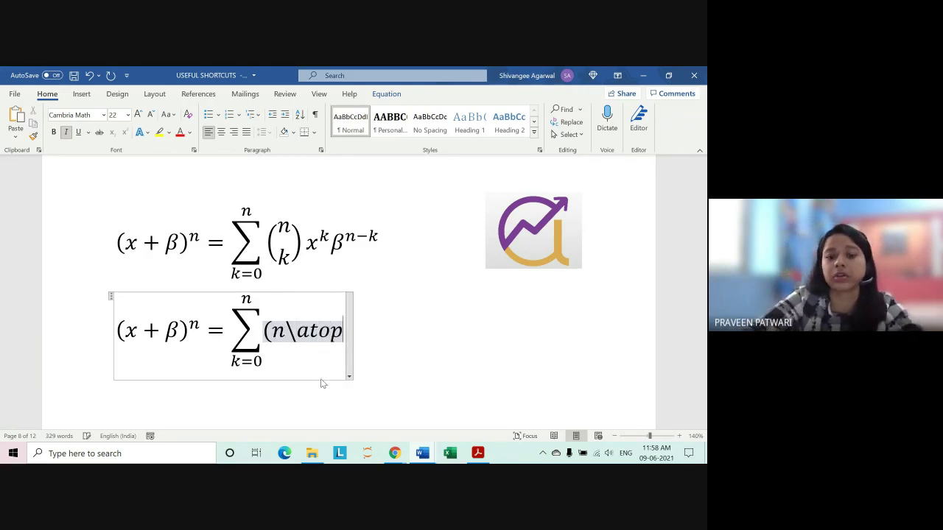
{"action": "key", "text": "BackSpace"}
{"action": "key", "text": "BackSpace"}
{"action": "key", "text": "BackSpace"}
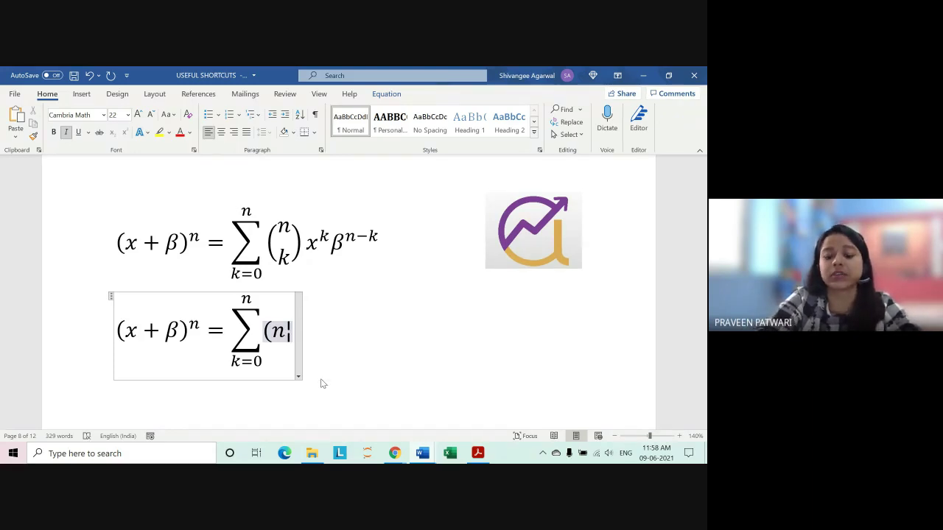
{"action": "type", "text": "k"}
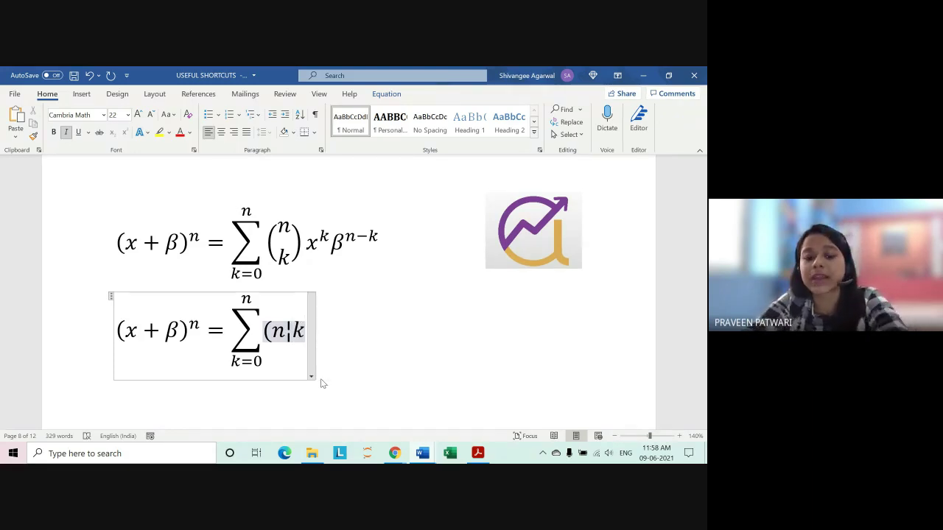
{"action": "type", "text": ")"}
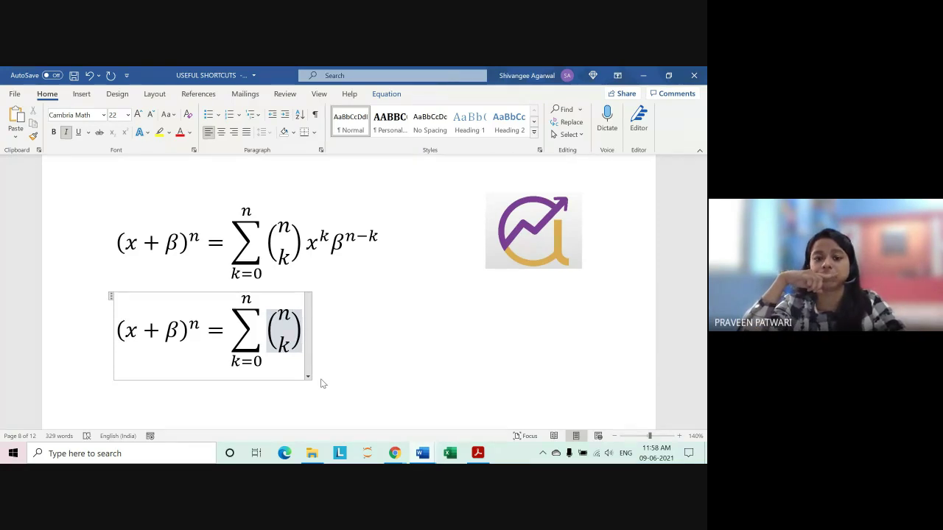
{"action": "type", "text": " x^"}
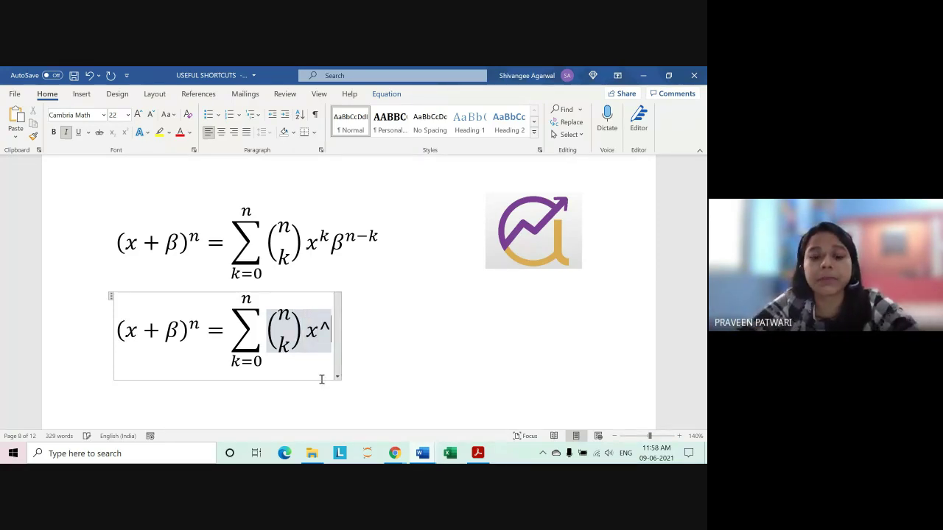
{"action": "type", "text": "k"}
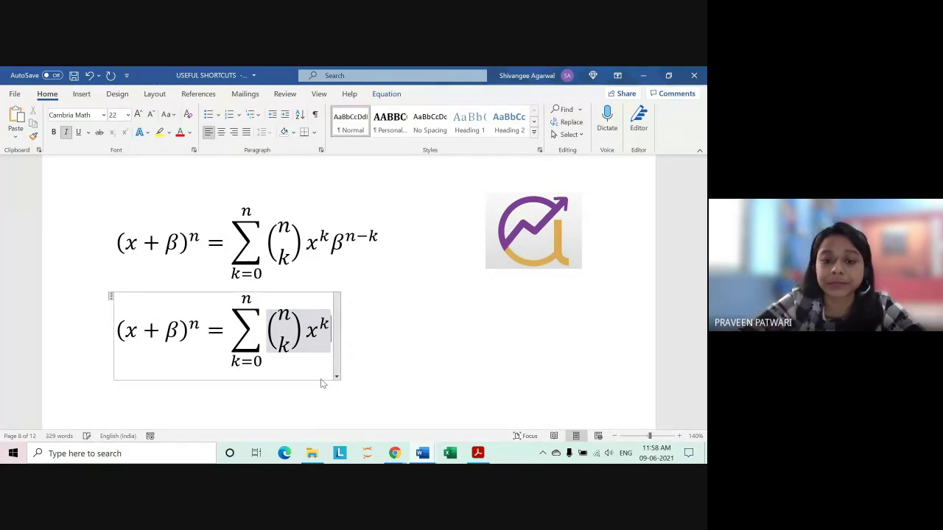
{"action": "type", "text": "\\b"}
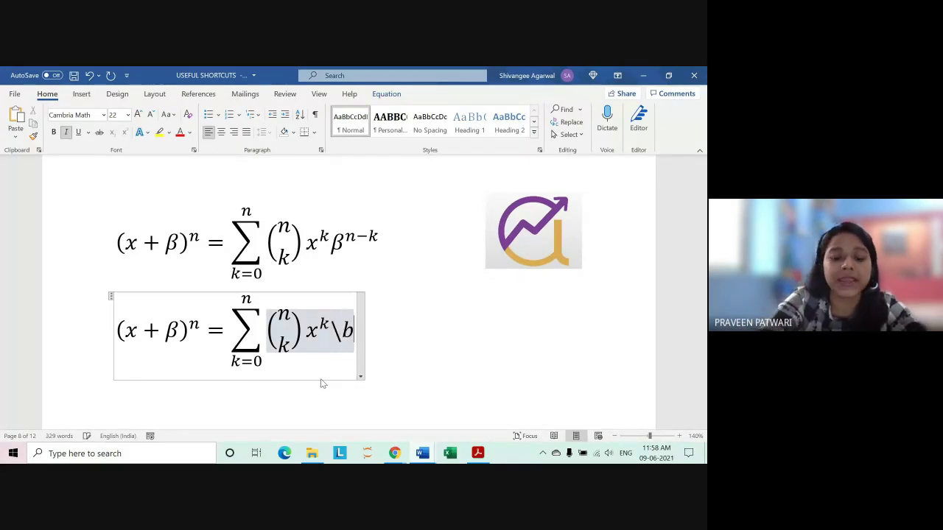
{"action": "type", "text": "eta "}
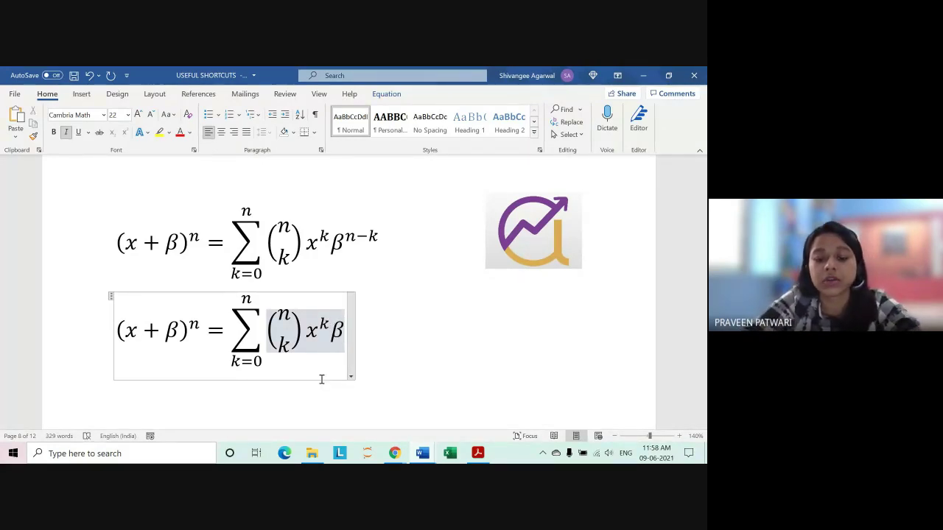
{"action": "type", "text": "^("}
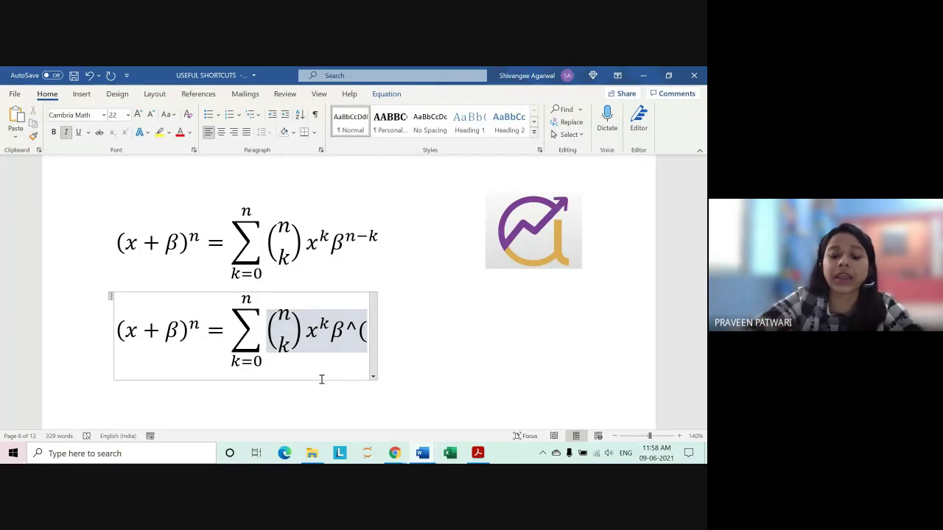
{"action": "type", "text": "n-k"}
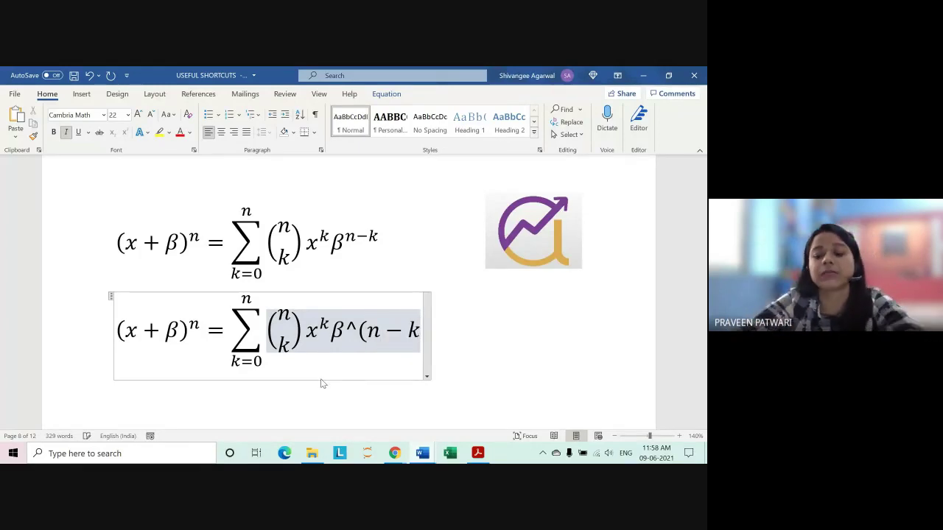
{"action": "type", "text": ")"}
- Build up β's exponent as superscript n−k and step out of the operand
{"action": "key", "text": "space"}
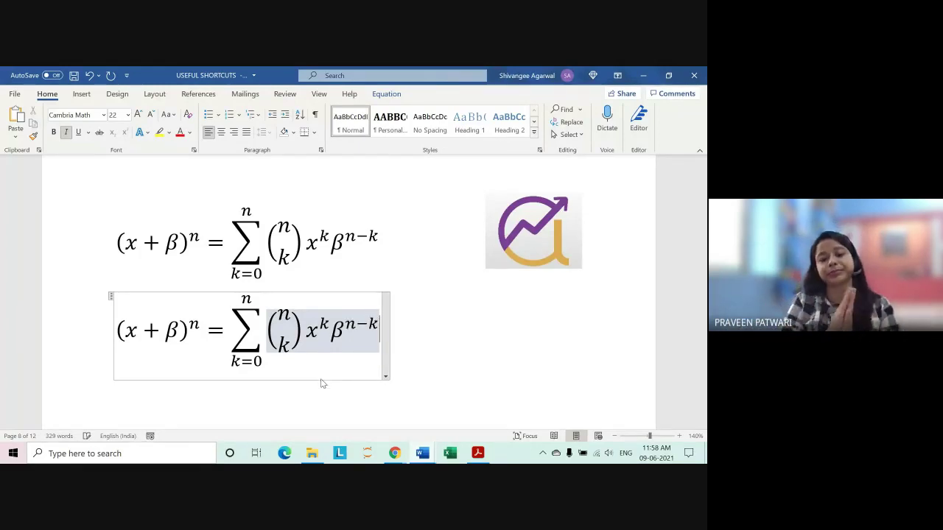
{"action": "key", "text": "Right"}
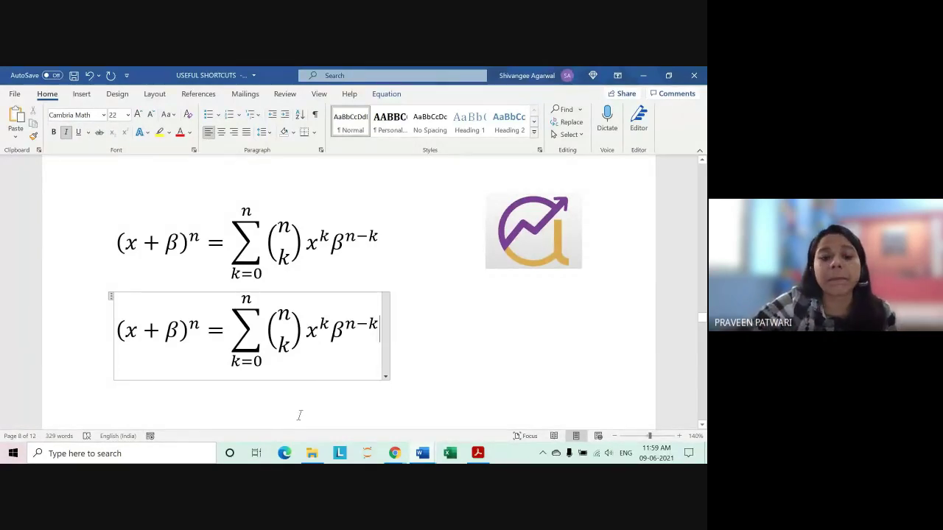
- Scroll to the mathematical typing shortcuts list and select the R in \Rightarrow
{"action": "scroll", "coordinate": [301, 347], "scroll_direction": "down", "scroll_amount": 5}
{"action": "scroll", "coordinate": [302, 333], "scroll_direction": "down", "scroll_amount": 1}
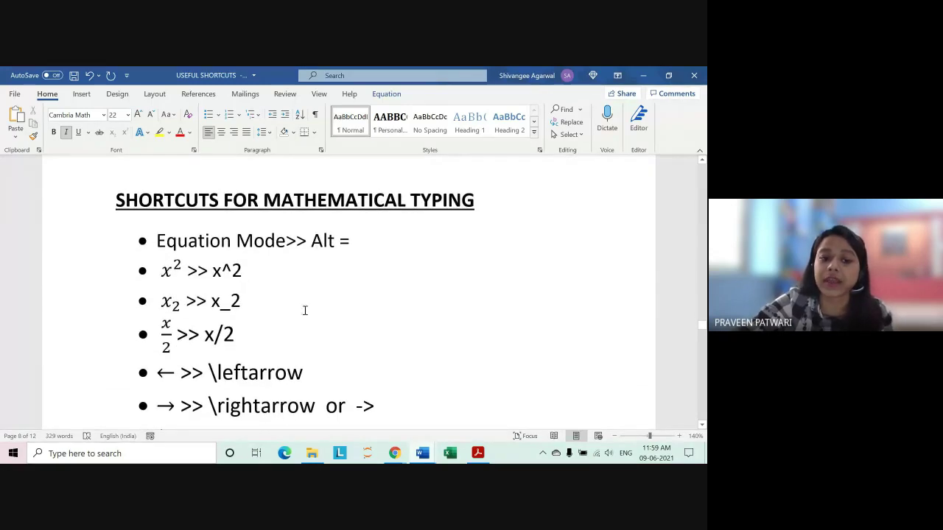
{"action": "scroll", "coordinate": [211, 257], "scroll_direction": "down", "scroll_amount": 1}
{"action": "scroll", "coordinate": [211, 257], "scroll_direction": "down", "scroll_amount": 1}
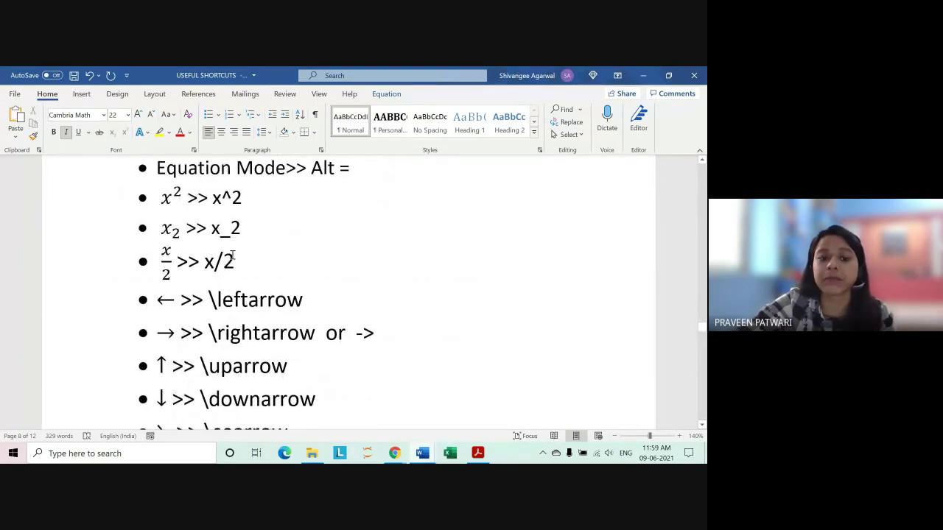
{"action": "scroll", "coordinate": [225, 246], "scroll_direction": "down", "scroll_amount": 1}
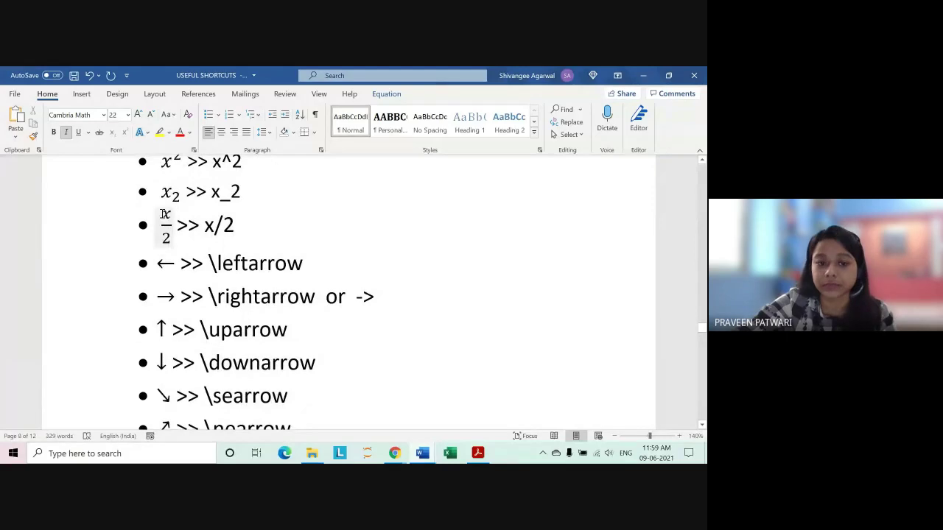
{"action": "scroll", "coordinate": [166, 235], "scroll_direction": "down", "scroll_amount": 1}
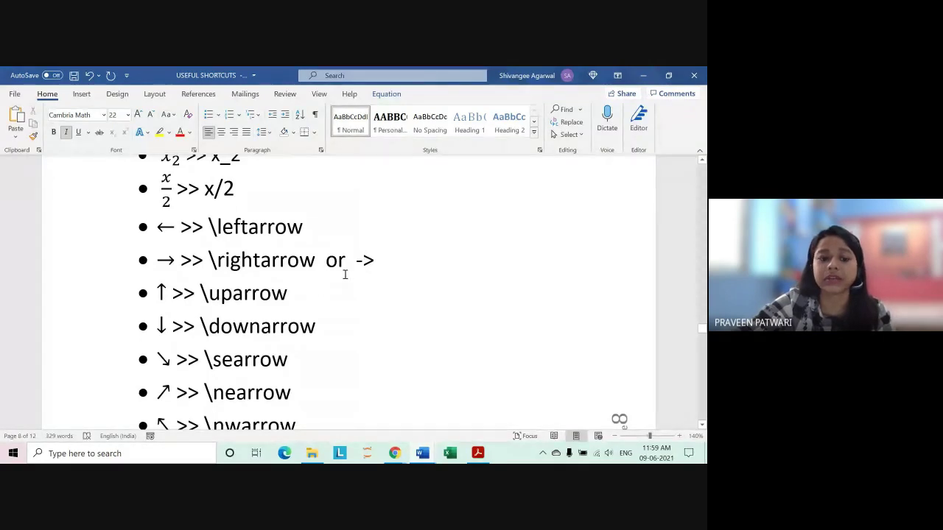
{"action": "scroll", "coordinate": [344, 275], "scroll_direction": "down", "scroll_amount": 2}
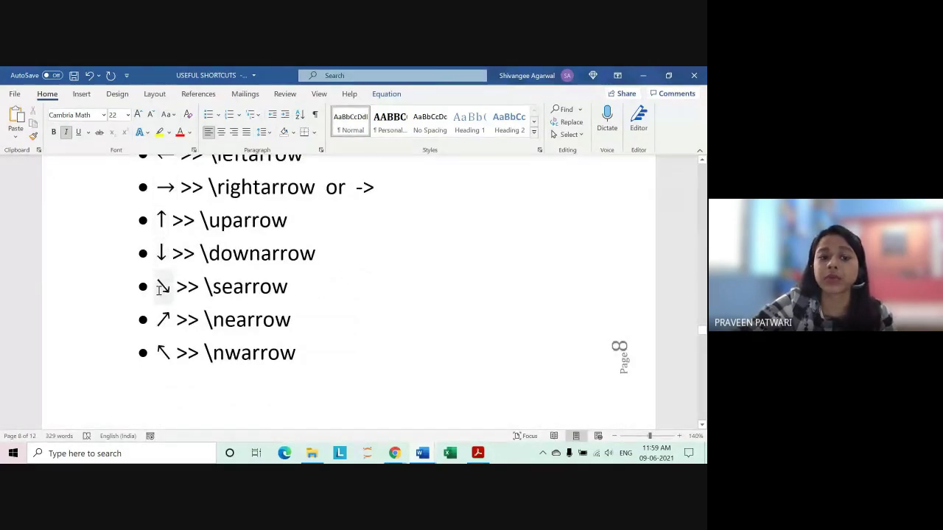
{"action": "scroll", "coordinate": [206, 290], "scroll_direction": "down", "scroll_amount": 5}
{"action": "scroll", "coordinate": [205, 290], "scroll_direction": "down", "scroll_amount": 9}
{"action": "scroll", "coordinate": [207, 289], "scroll_direction": "up", "scroll_amount": 3}
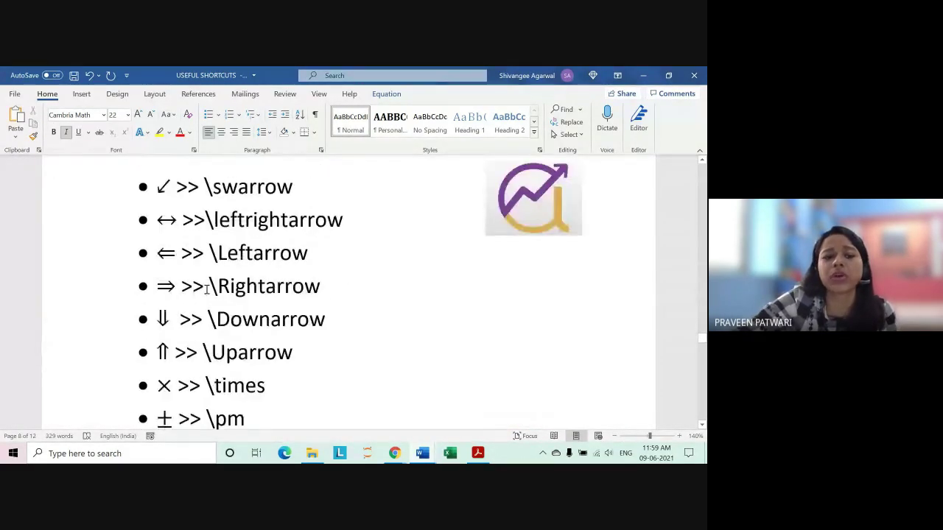
{"action": "scroll", "coordinate": [207, 290], "scroll_direction": "down", "scroll_amount": 3}
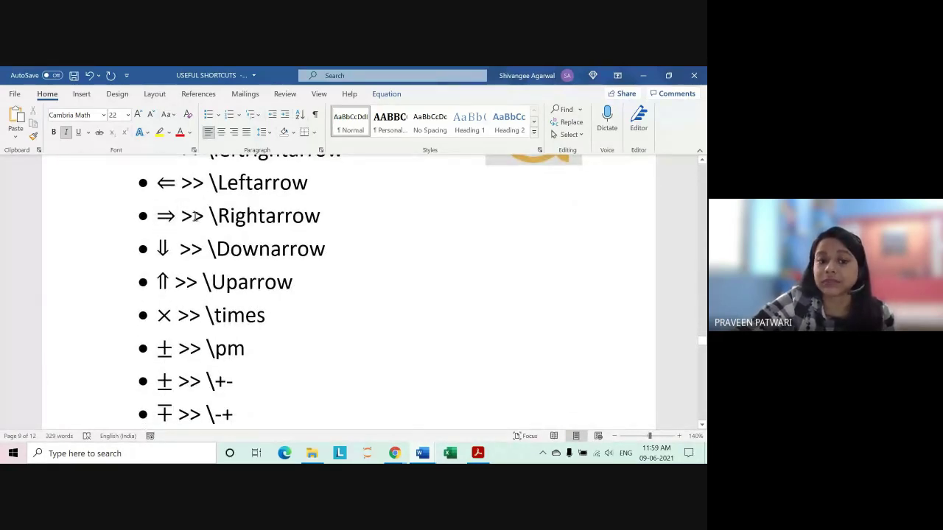
{"action": "left_click_drag", "start_coordinate": [218, 215], "coordinate": [230, 216]}
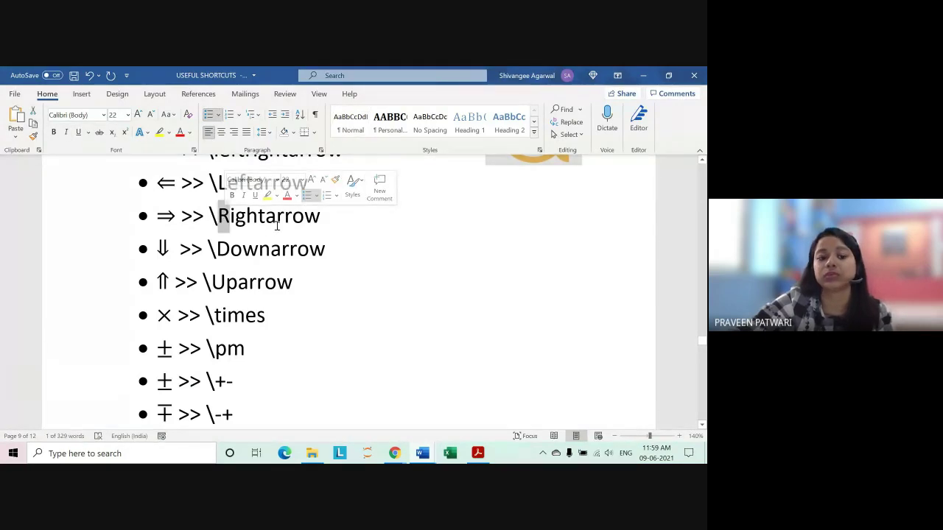
{"action": "scroll", "coordinate": [277, 226], "scroll_direction": "down", "scroll_amount": 3}
- Inspect the × and ± equations in the shortcuts list
{"action": "left_click", "coordinate": [160, 211]}
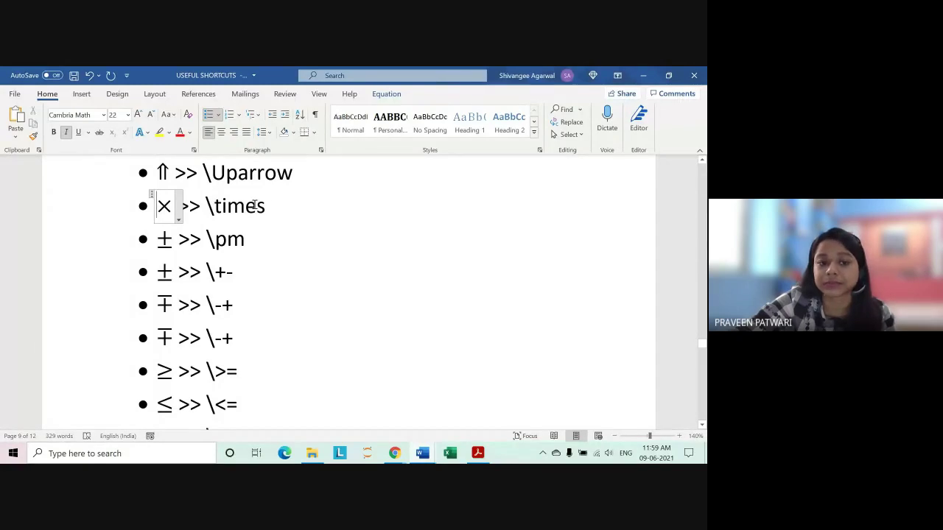
{"action": "key", "text": "Down"}
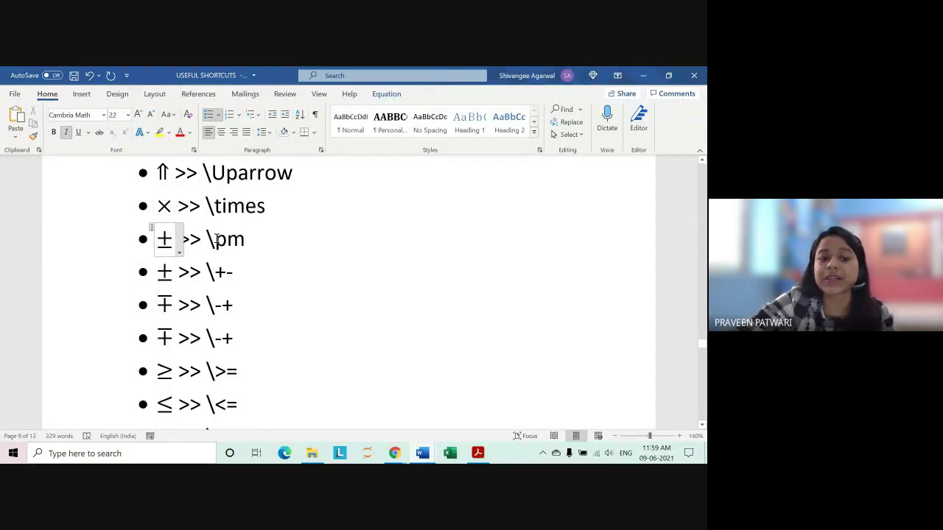
{"action": "scroll", "coordinate": [199, 342], "scroll_direction": "down", "scroll_amount": 3}
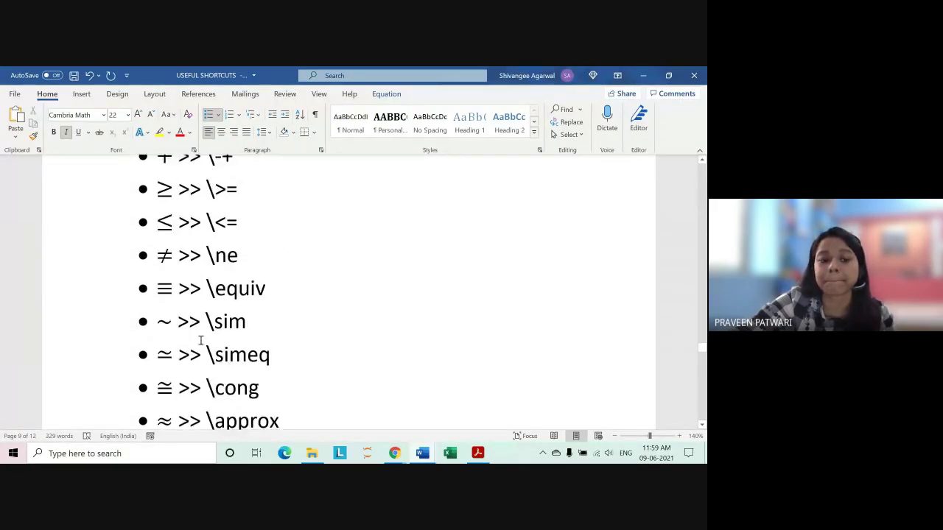
{"action": "scroll", "coordinate": [199, 338], "scroll_direction": "down", "scroll_amount": 1}
{"action": "scroll", "coordinate": [199, 331], "scroll_direction": "down", "scroll_amount": 2}
{"action": "scroll", "coordinate": [198, 325], "scroll_direction": "up", "scroll_amount": 3}
{"action": "scroll", "coordinate": [198, 324], "scroll_direction": "up", "scroll_amount": 2}
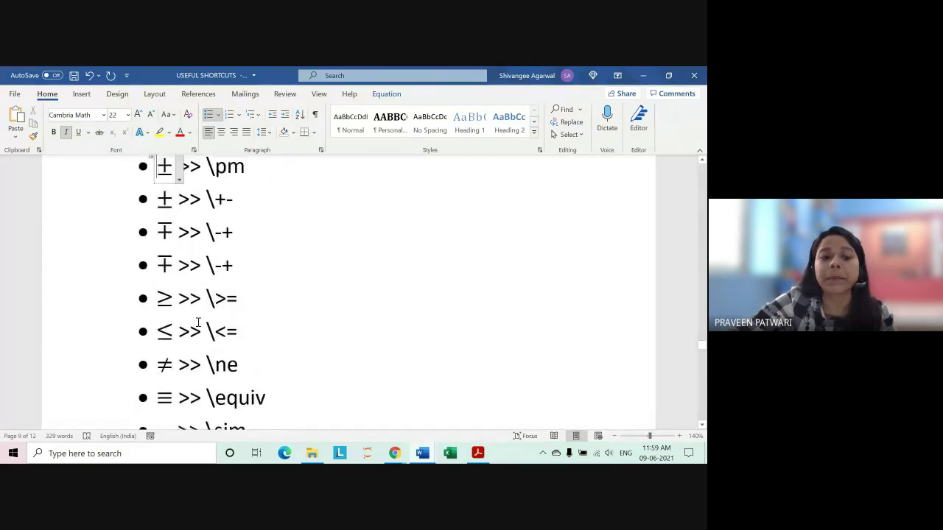
{"action": "scroll", "coordinate": [214, 295], "scroll_direction": "down", "scroll_amount": 3}
{"action": "scroll", "coordinate": [221, 258], "scroll_direction": "down", "scroll_amount": 2}
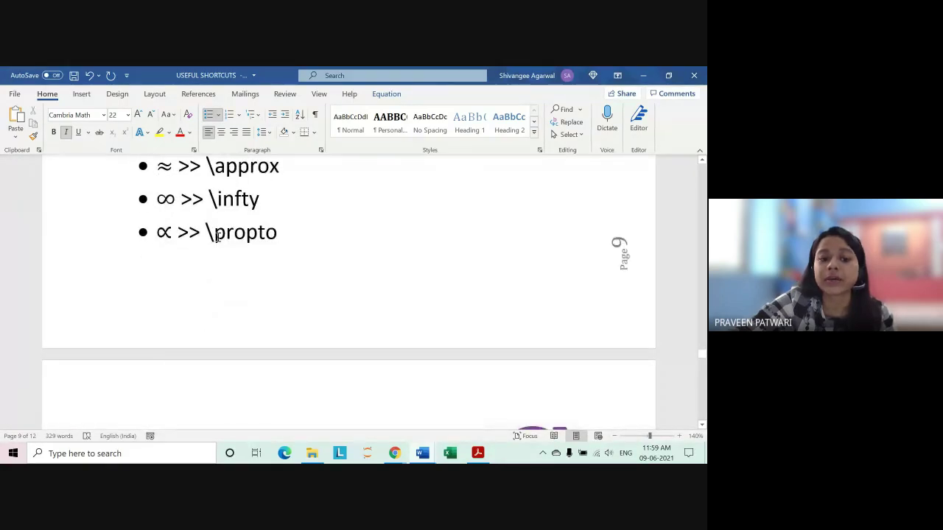
- Select the \propto shortcut text, then move on to the page-10 accent entries
{"action": "left_click_drag", "start_coordinate": [213, 232], "coordinate": [277, 234]}
{"action": "left_click", "coordinate": [251, 244]}
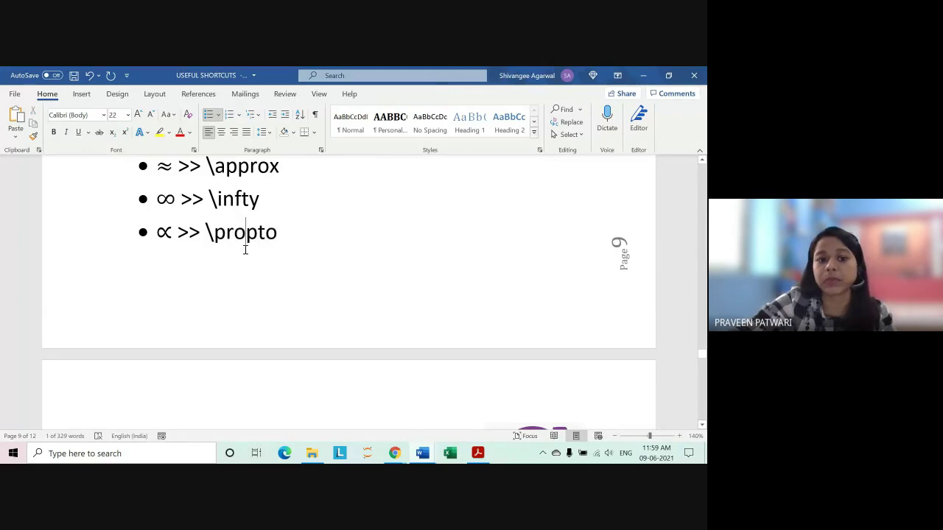
{"action": "scroll", "coordinate": [244, 247], "scroll_direction": "down", "scroll_amount": 5}
{"action": "scroll", "coordinate": [221, 206], "scroll_direction": "down", "scroll_amount": 1}
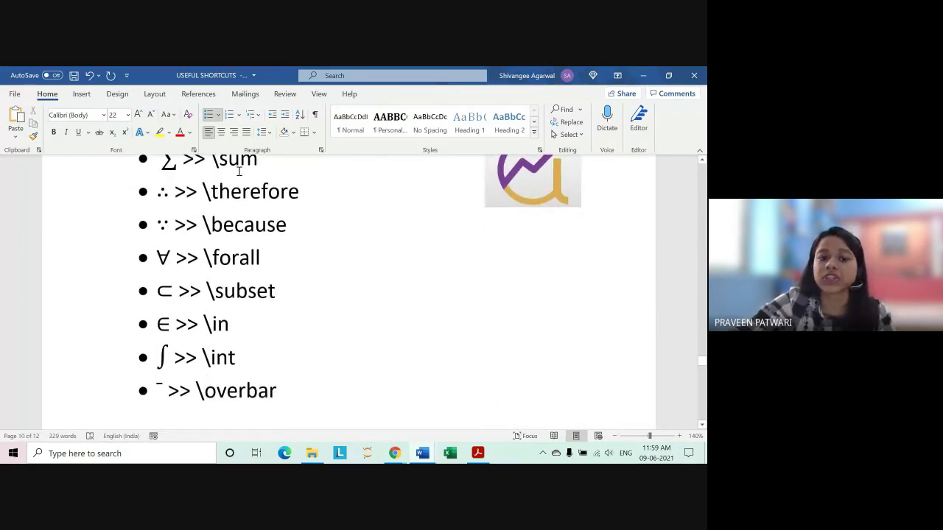
{"action": "scroll", "coordinate": [212, 245], "scroll_direction": "down", "scroll_amount": 2}
{"action": "scroll", "coordinate": [212, 244], "scroll_direction": "up", "scroll_amount": 2}
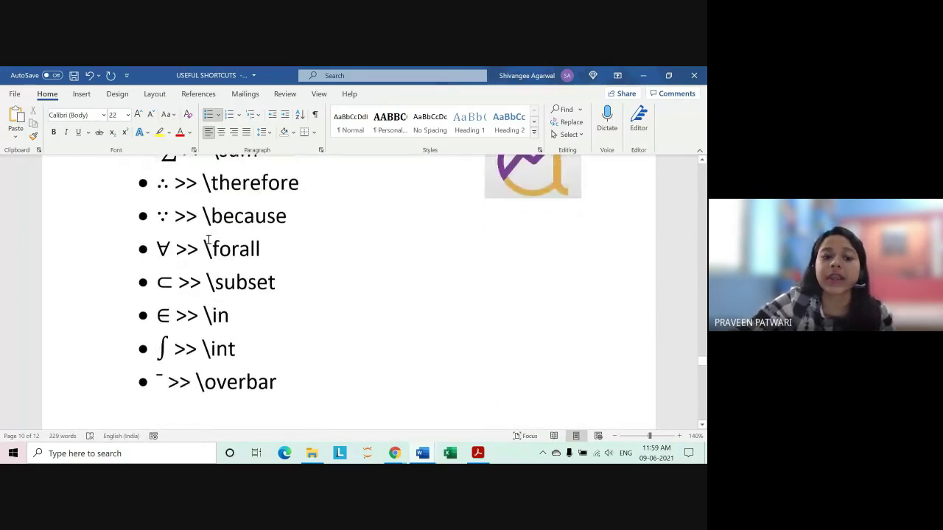
{"action": "left_click_drag", "start_coordinate": [203, 257], "coordinate": [260, 257]}
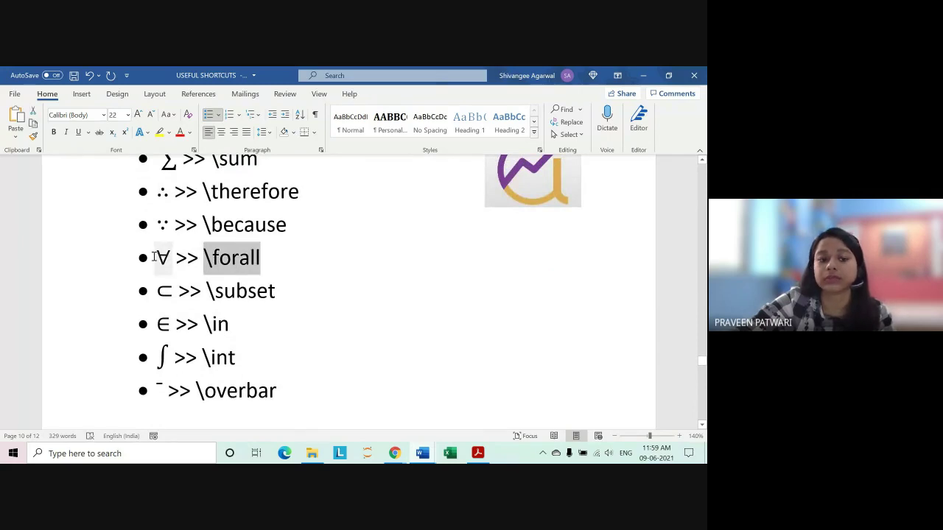
{"action": "scroll", "coordinate": [168, 257], "scroll_direction": "down", "scroll_amount": 3}
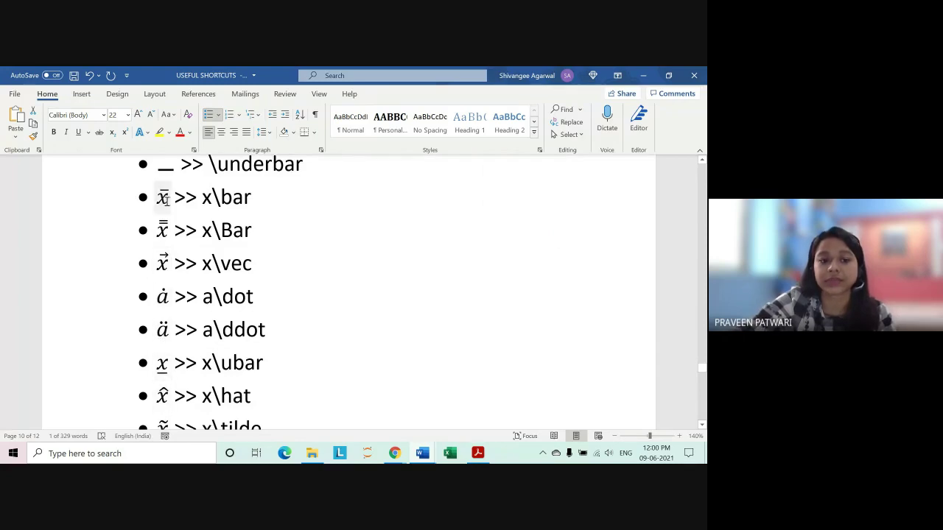
- Start an equation on an unbulleted line below a\ddot with x̄, and zoom in
{"action": "left_click", "coordinate": [337, 331]}
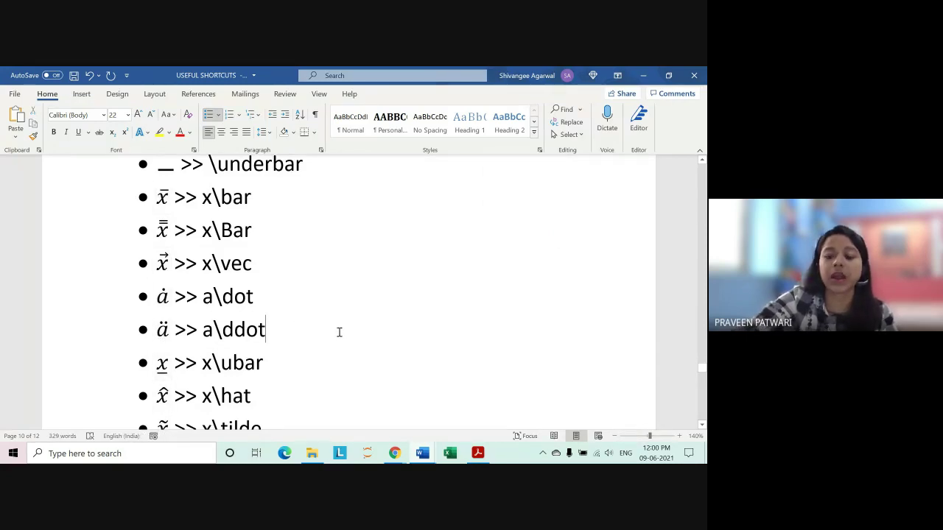
{"action": "key", "text": "Return"}
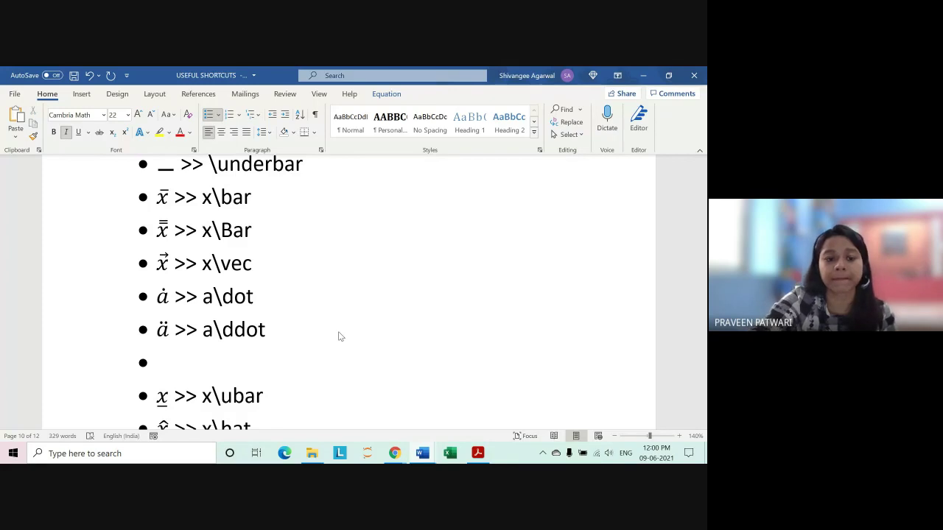
{"action": "key", "text": "BackSpace"}
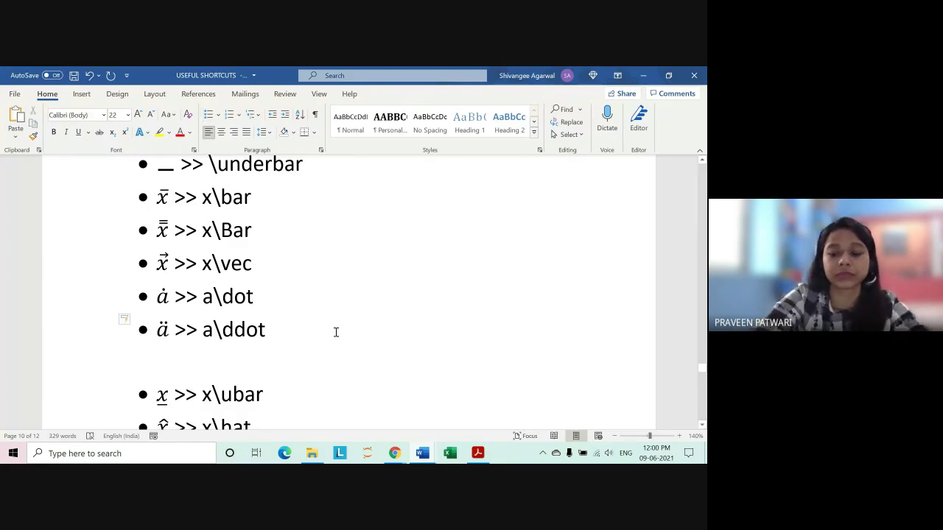
{"action": "key", "text": "alt+equal"}
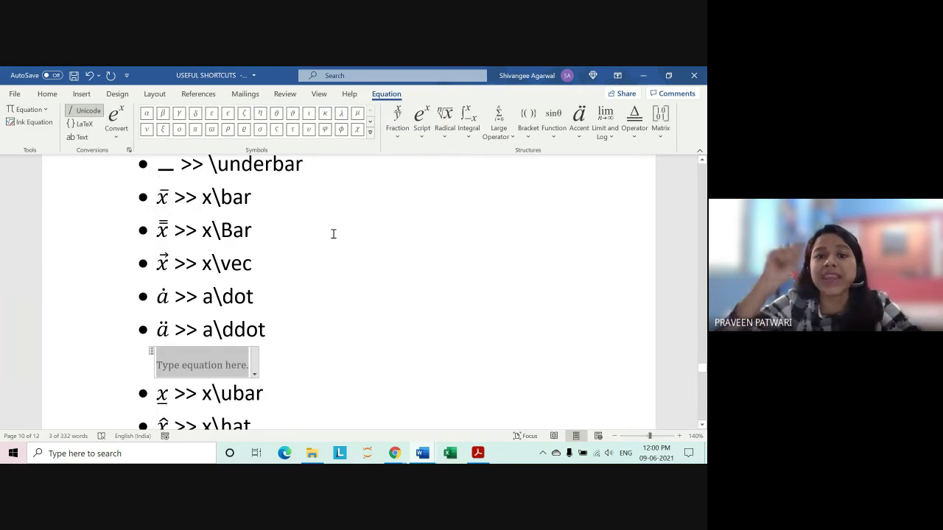
{"action": "type", "text": "x"}
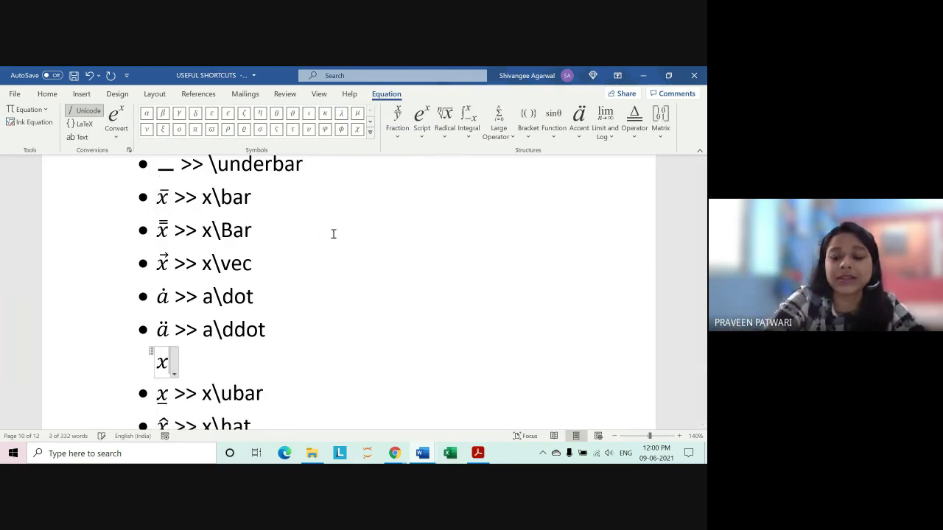
{"action": "type", "text": "\\bar"}
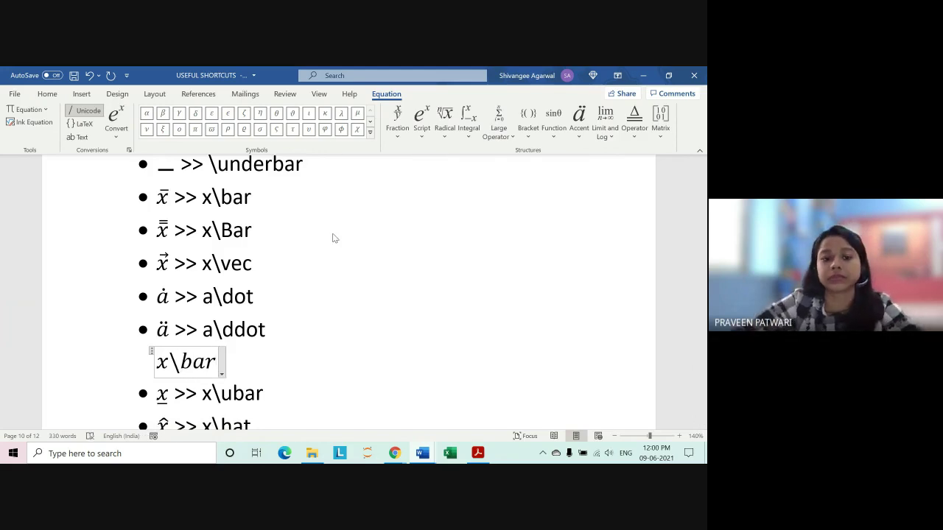
{"action": "key", "text": "space"}
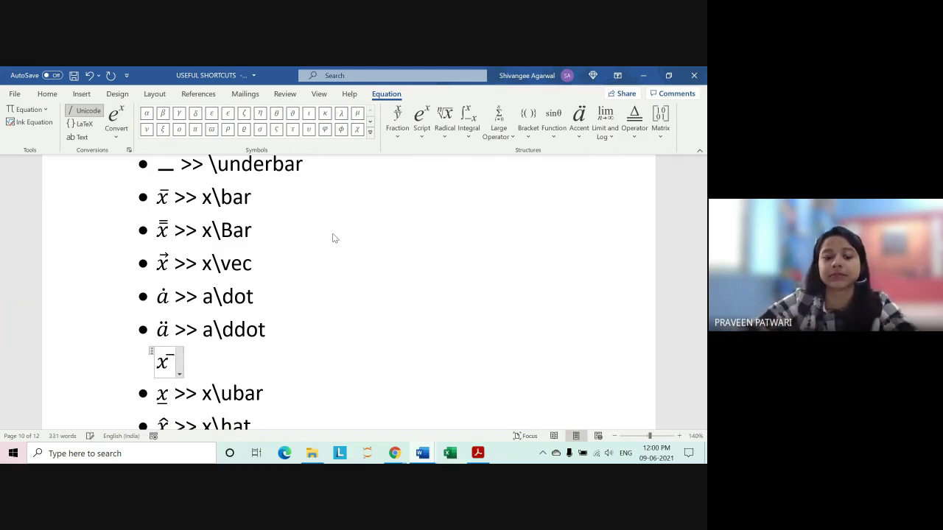
{"action": "key", "text": "BackSpace"}
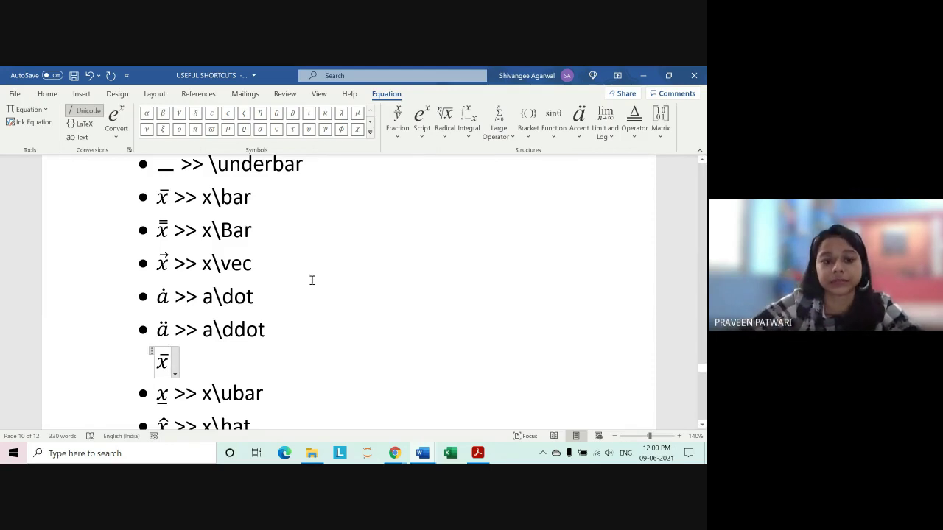
{"action": "scroll", "coordinate": [295, 288], "scroll_direction": "down", "scroll_amount": 1}
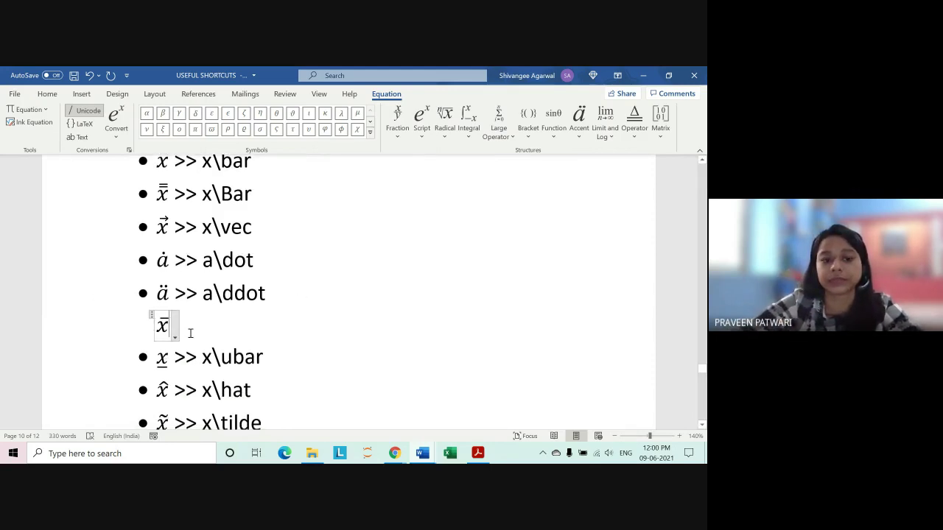
{"action": "left_click", "coordinate": [677, 436]}
{"action": "left_click", "coordinate": [677, 436]}
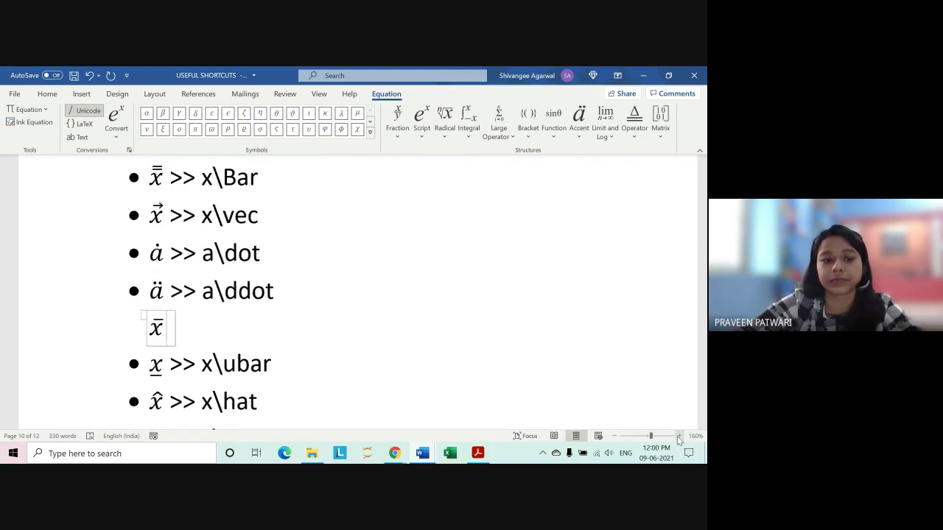
{"action": "left_click", "coordinate": [677, 436]}
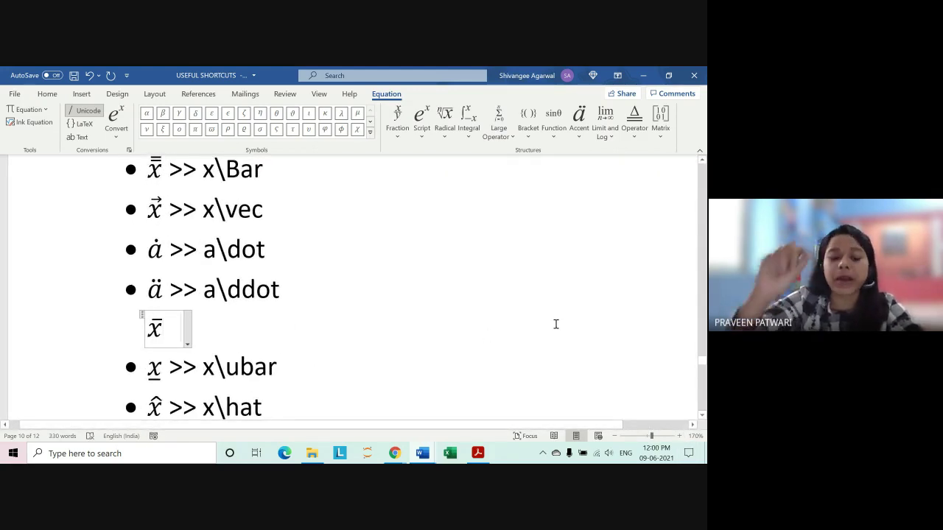
- Add x̿, vector x, ä and x̂ to the accent equation, then type x\tilde
{"action": "type", "text": "x\\"}
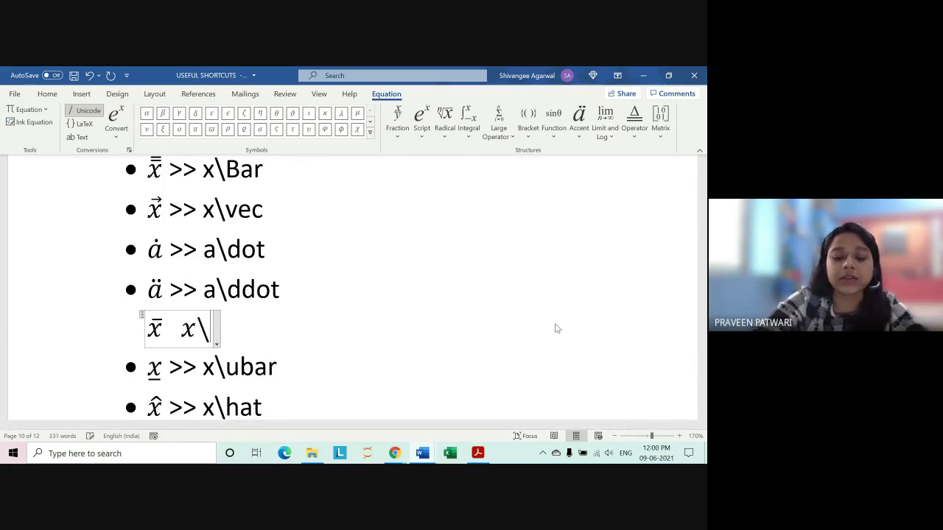
{"action": "type", "text": "Bar"}
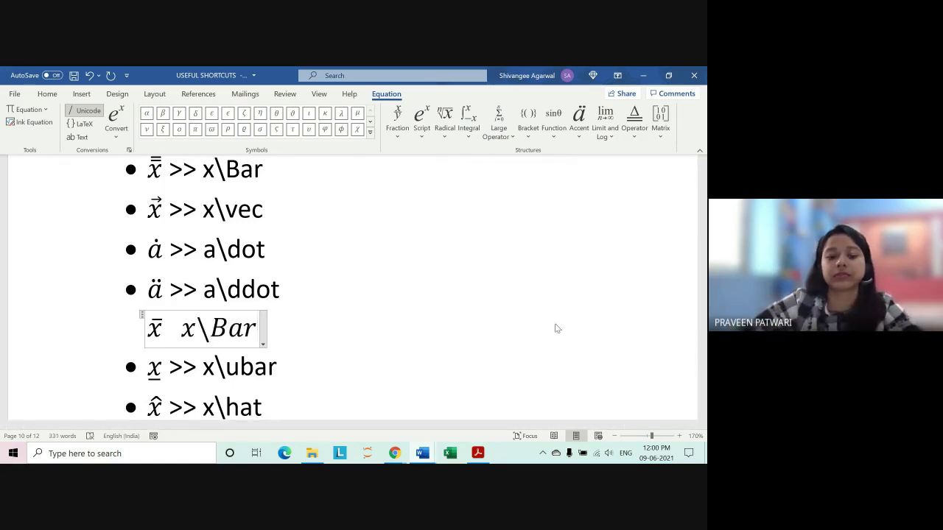
{"action": "key", "text": "space"}
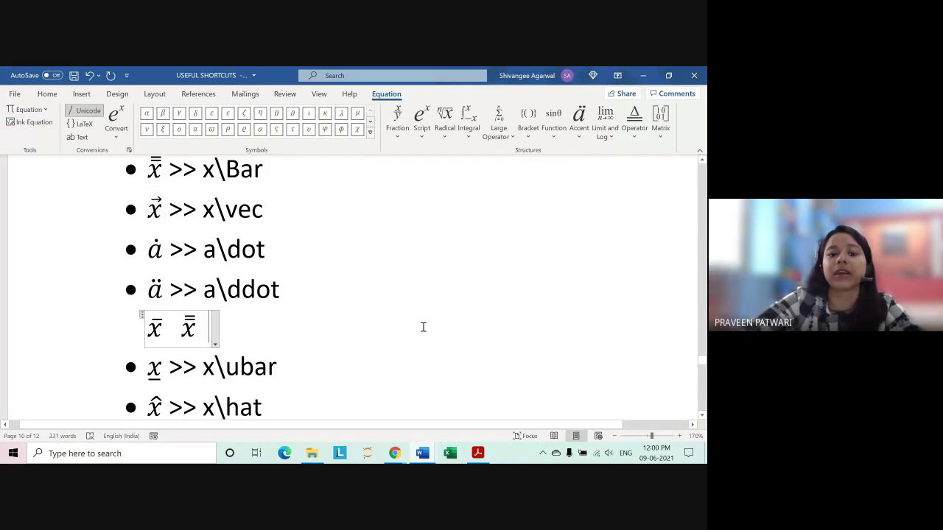
{"action": "type", "text": "x\\"}
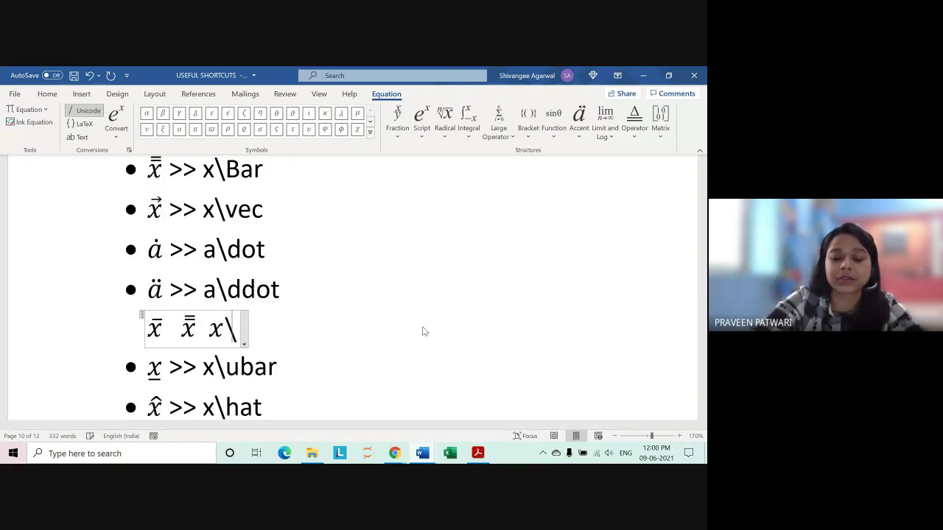
{"action": "type", "text": "vec"}
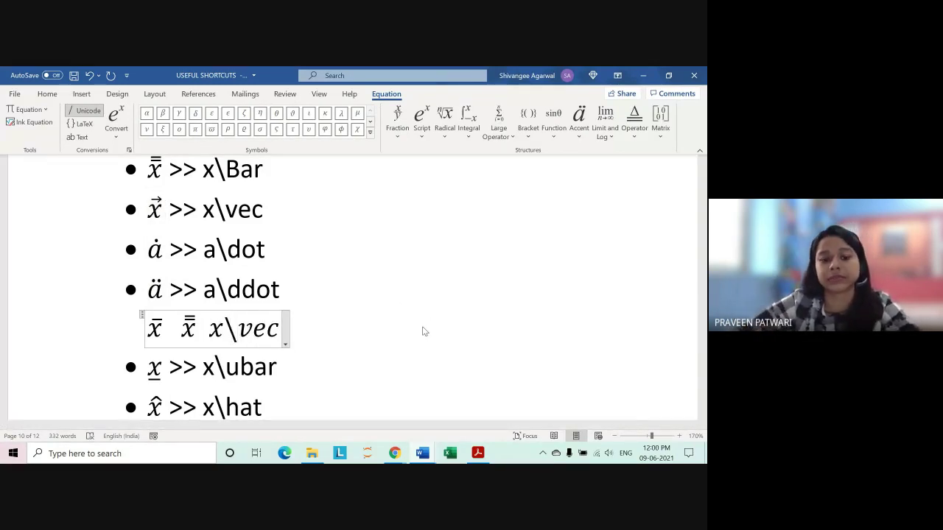
{"action": "key", "text": "space"}
{"action": "key", "text": "space"}
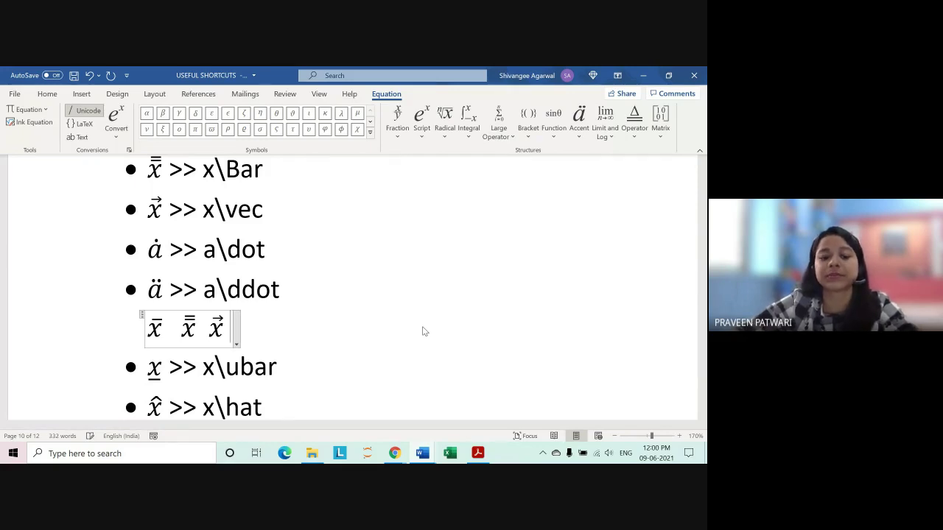
{"action": "key", "text": "space"}
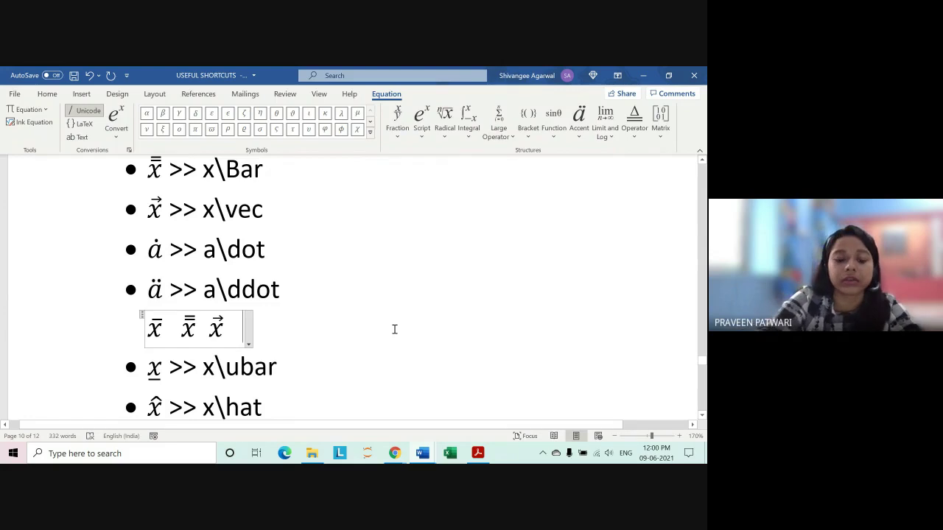
{"action": "type", "text": "a\\"}
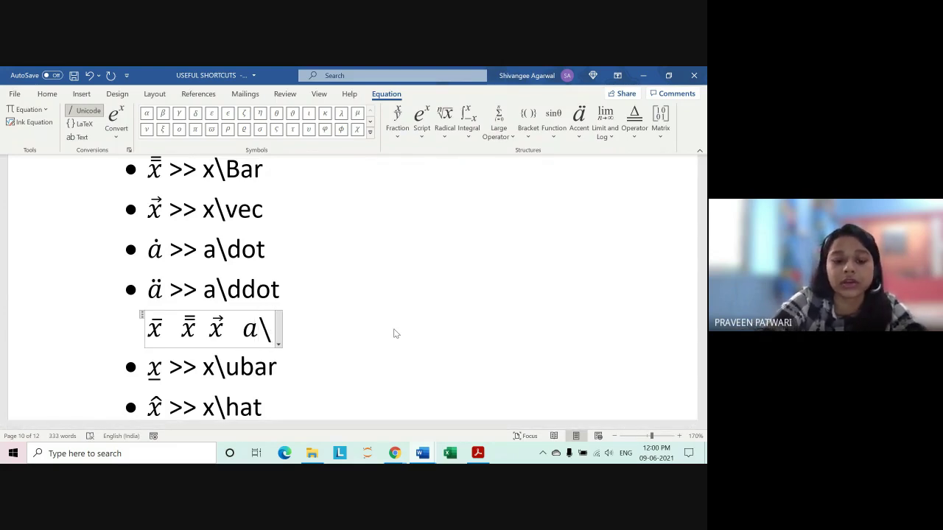
{"action": "type", "text": "dd"}
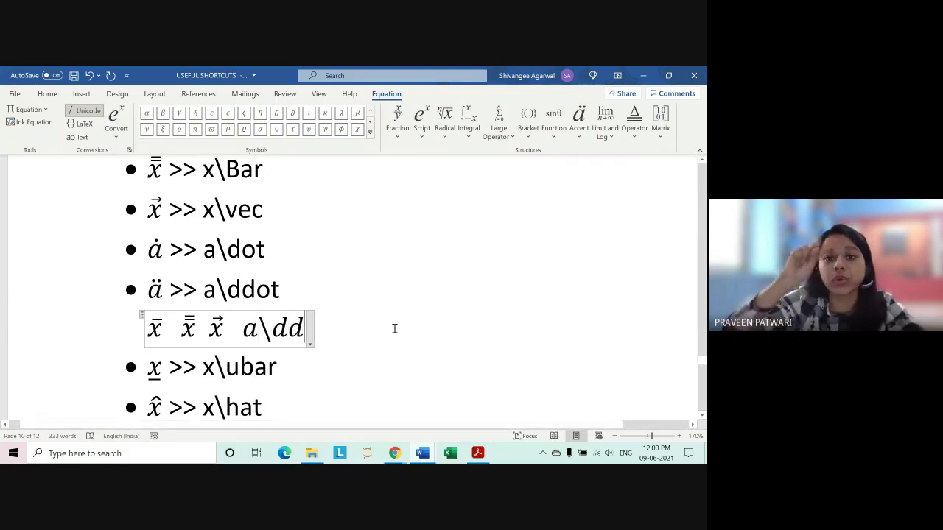
{"action": "type", "text": "ot"}
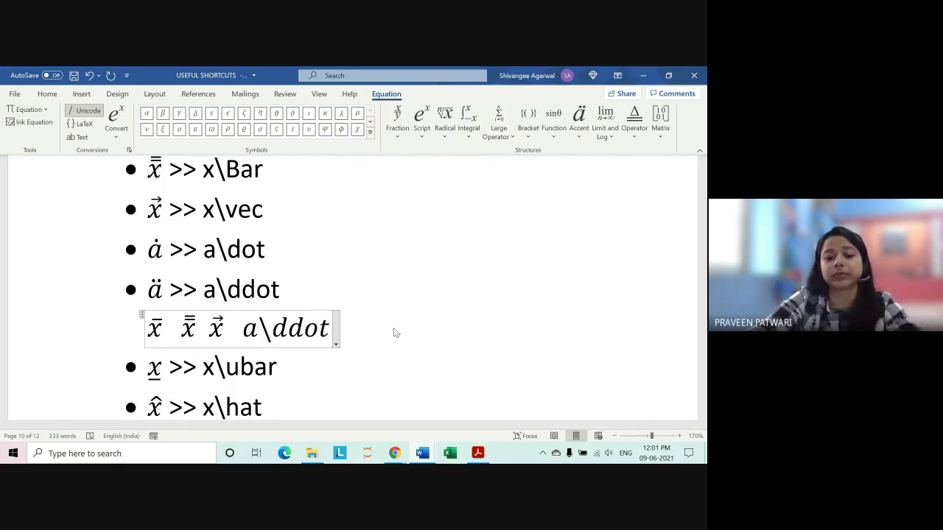
{"action": "key", "text": "space"}
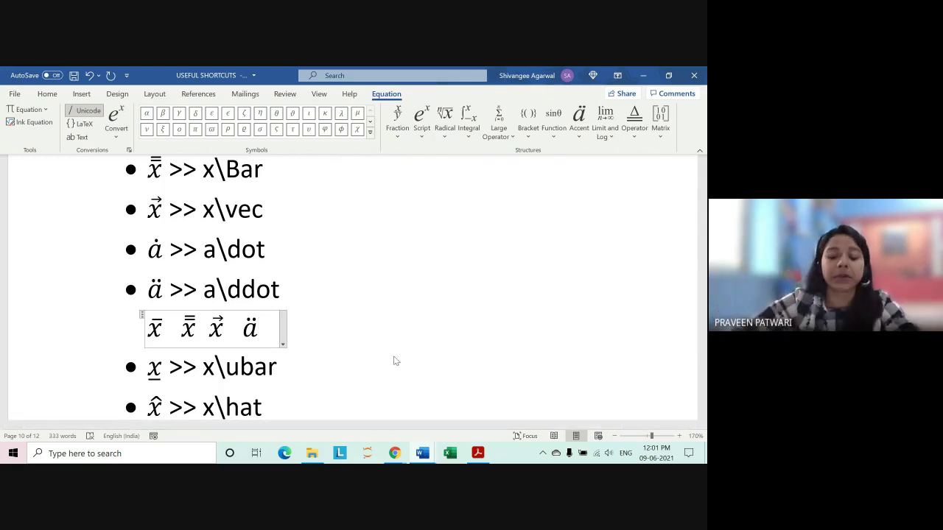
{"action": "type", "text": "x\\hat"}
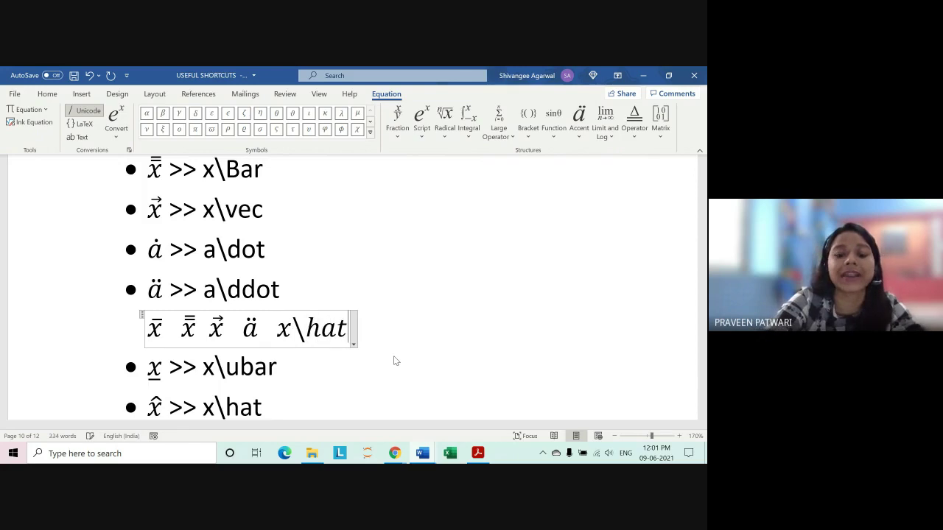
{"action": "key", "text": "space"}
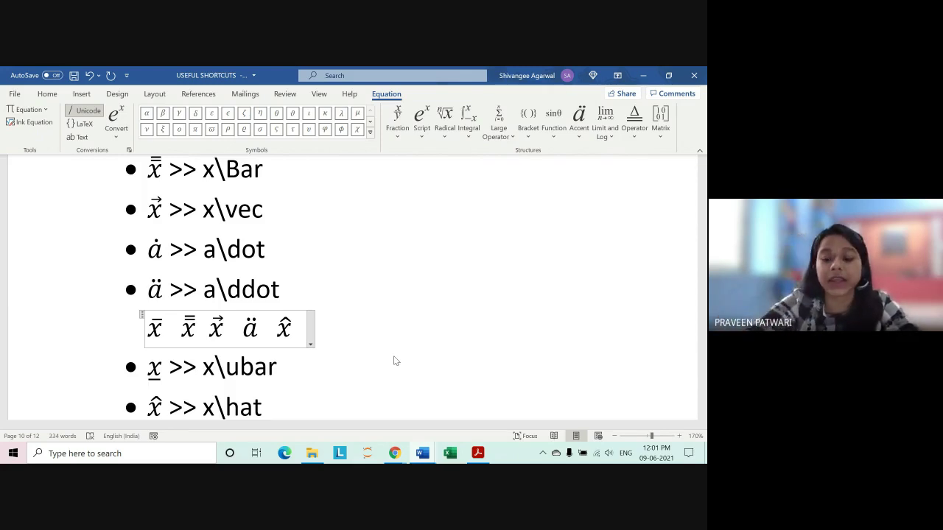
{"action": "type", "text": "x\\"}
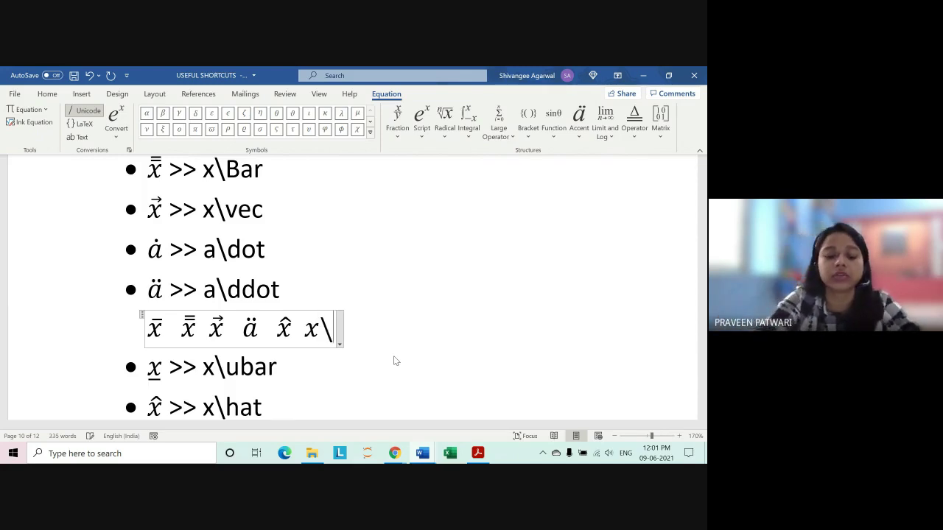
{"action": "type", "text": "tilde"}
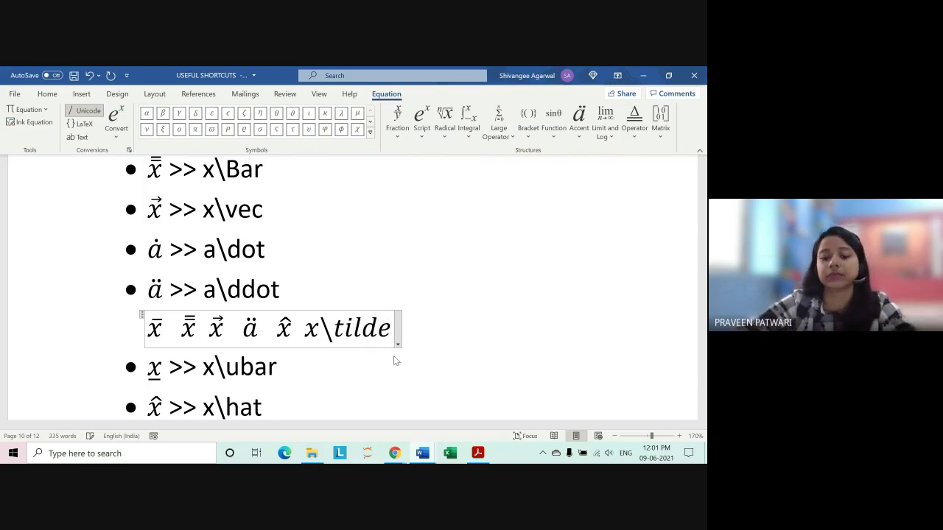
- Convert x\tilde into x̃ in the accent equation
{"action": "scroll", "coordinate": [321, 406], "scroll_direction": "down", "scroll_amount": 1}
{"action": "scroll", "coordinate": [321, 406], "scroll_direction": "down", "scroll_amount": 1}
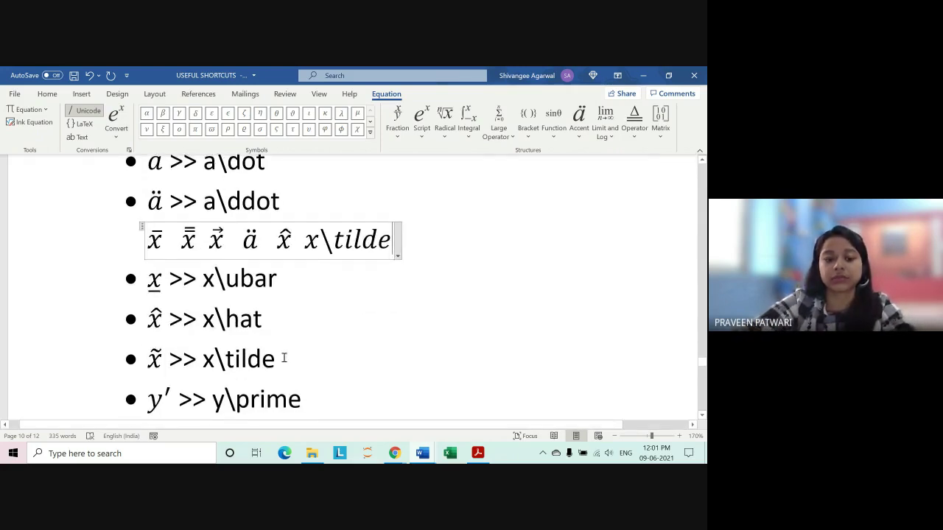
{"action": "scroll", "coordinate": [508, 321], "scroll_direction": "up", "scroll_amount": 2}
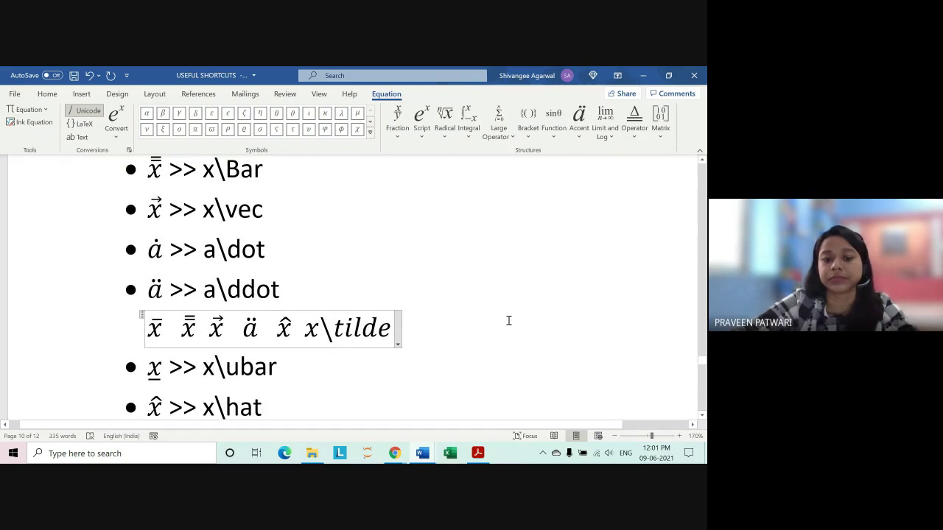
{"action": "key", "text": "space"}
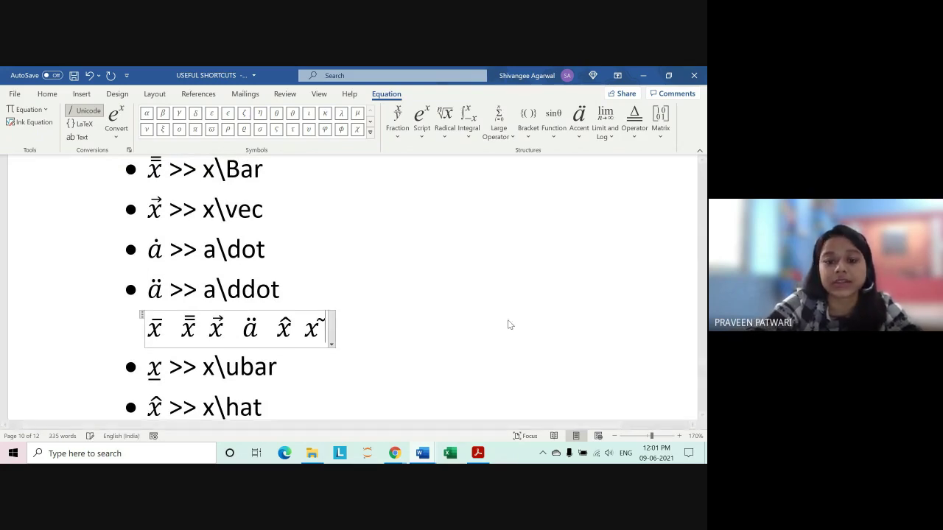
{"action": "key", "text": "space"}
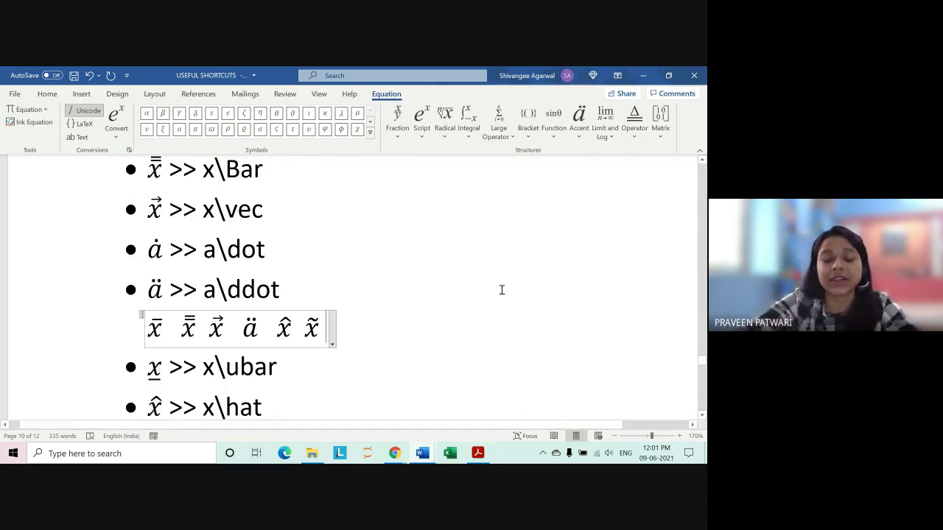
- Append y′ and y″ using \prime and \pprime
{"action": "scroll", "coordinate": [337, 347], "scroll_direction": "down", "scroll_amount": 2}
{"action": "scroll", "coordinate": [337, 347], "scroll_direction": "down", "scroll_amount": 3}
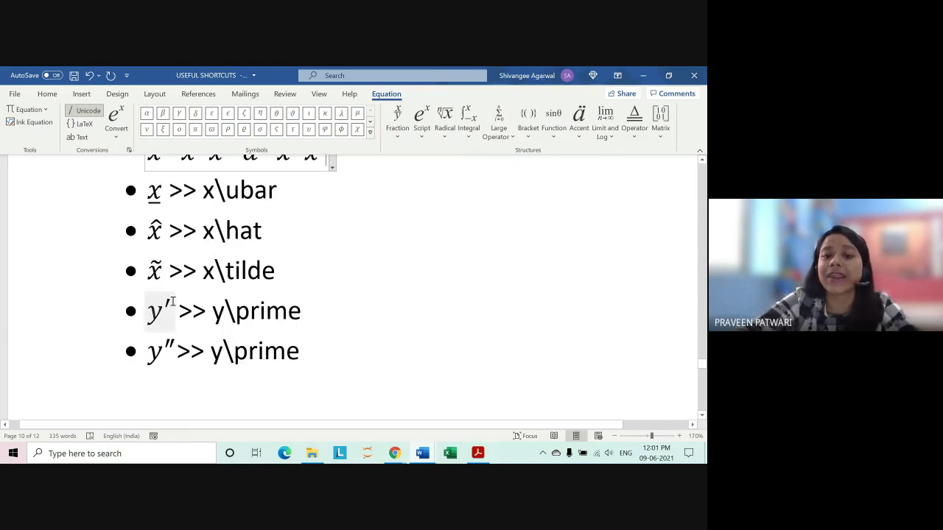
{"action": "scroll", "coordinate": [303, 334], "scroll_direction": "up", "scroll_amount": 5}
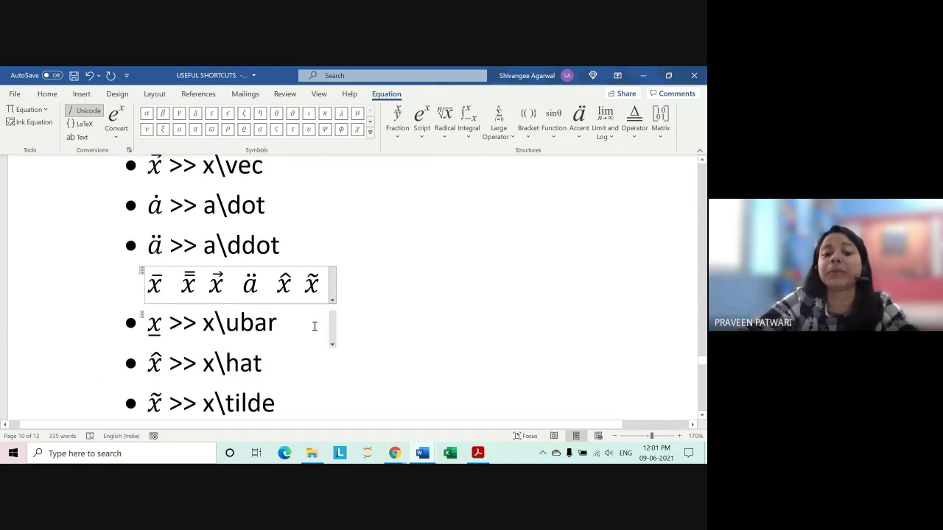
{"action": "type", "text": " y"}
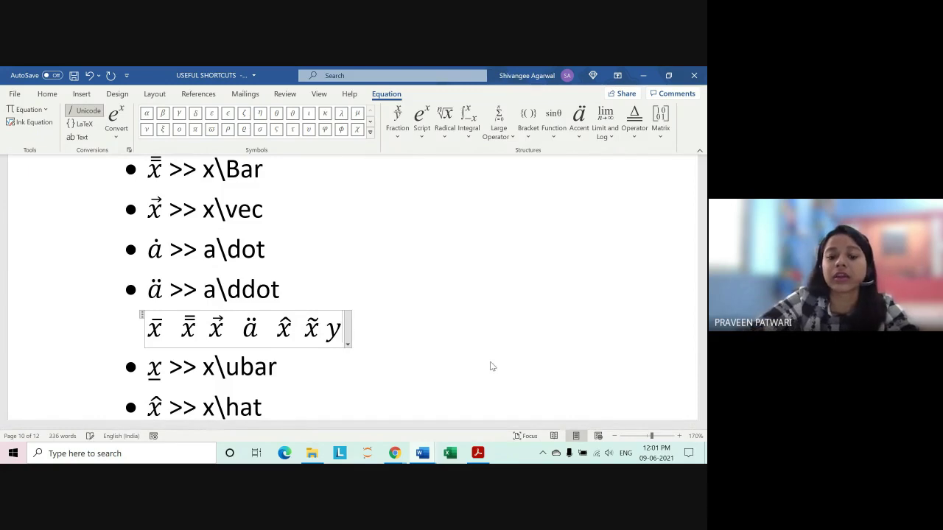
{"action": "scroll", "coordinate": [341, 352], "scroll_direction": "down", "scroll_amount": 3}
{"action": "scroll", "coordinate": [401, 342], "scroll_direction": "up", "scroll_amount": 3}
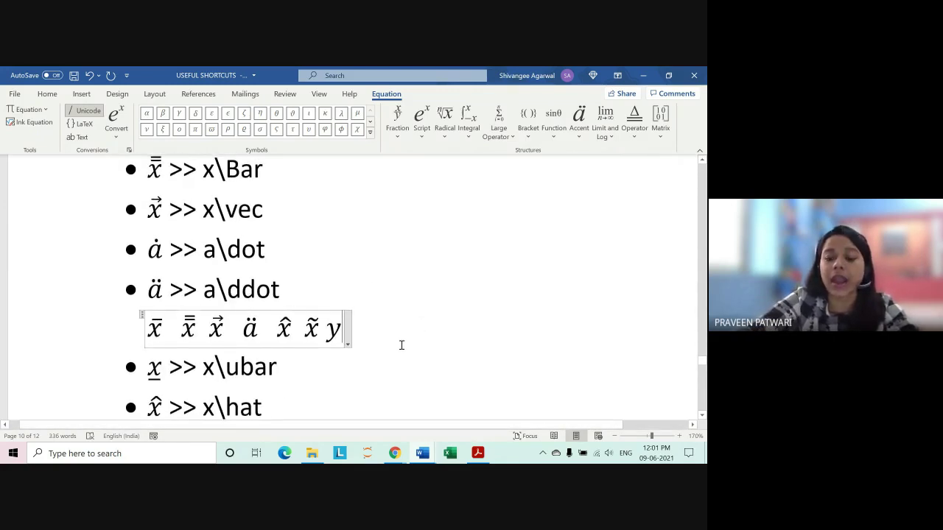
{"action": "type", "text": "\\prime"}
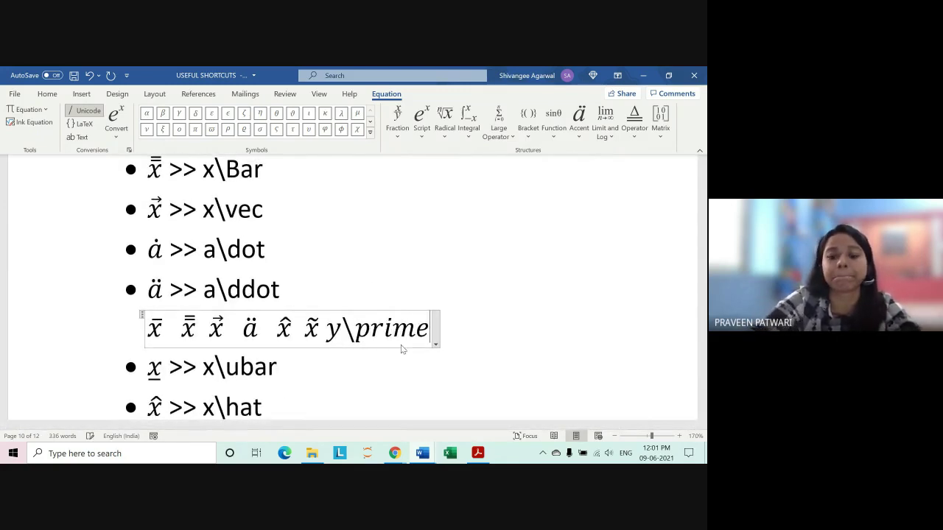
{"action": "key", "text": "space"}
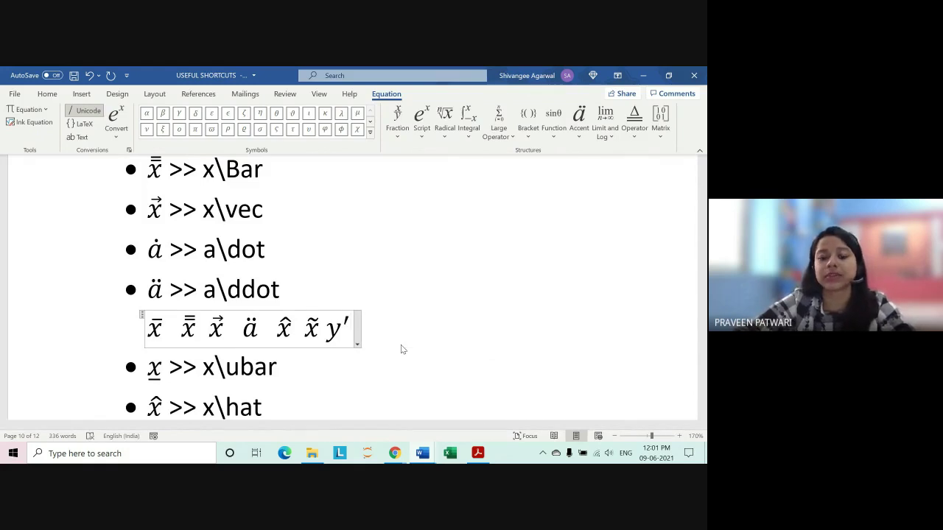
{"action": "type", "text": "y\\"}
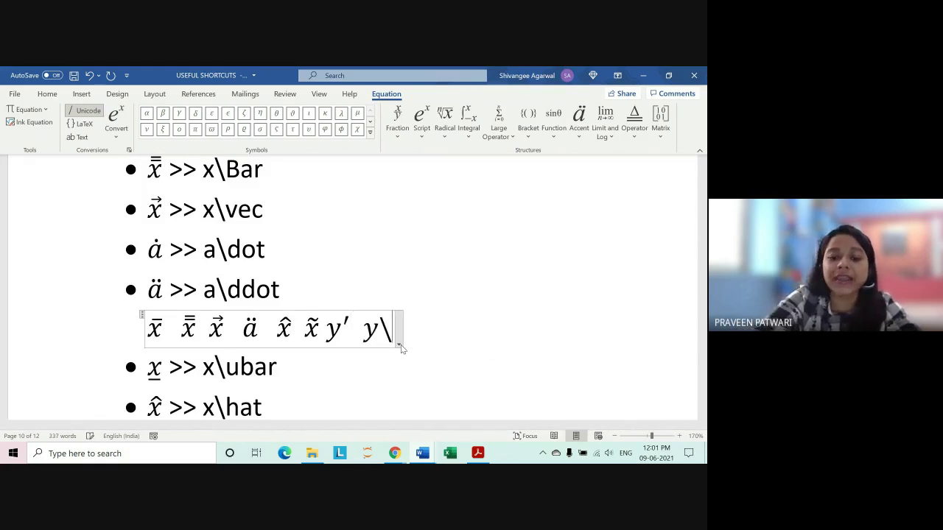
{"action": "type", "text": "pprim"}
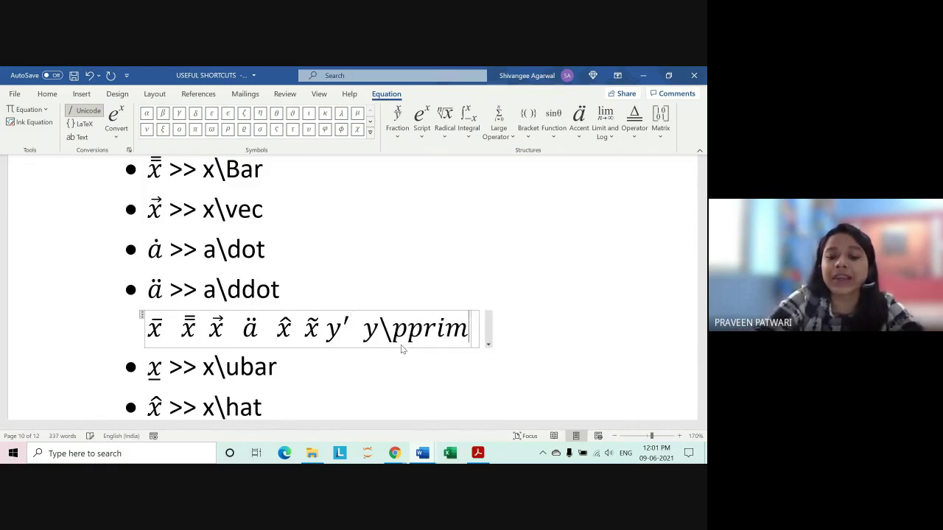
{"action": "type", "text": "e"}
{"action": "key", "text": "space"}
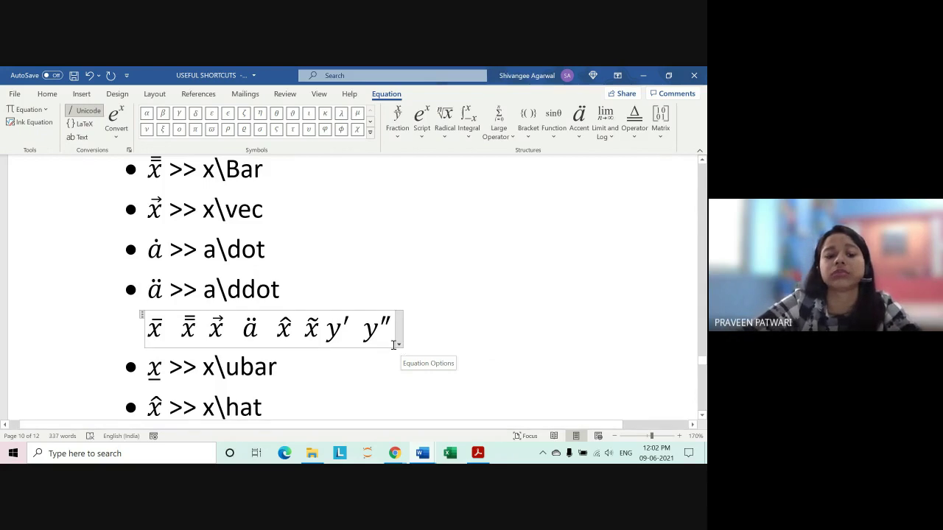
{"action": "scroll", "coordinate": [315, 341], "scroll_direction": "down", "scroll_amount": 3}
{"action": "scroll", "coordinate": [316, 341], "scroll_direction": "down", "scroll_amount": 2}
{"action": "scroll", "coordinate": [310, 349], "scroll_direction": "down", "scroll_amount": 4}
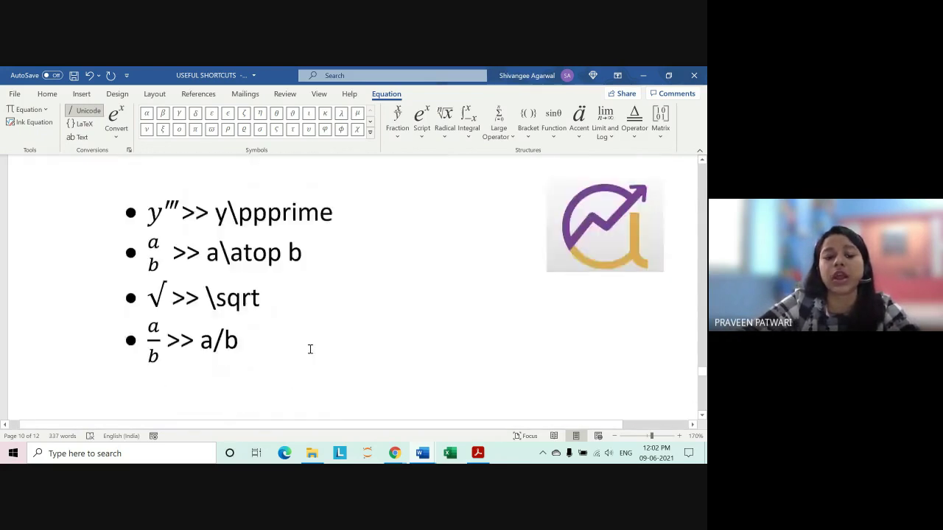
{"action": "scroll", "coordinate": [310, 350], "scroll_direction": "down", "scroll_amount": 1}
{"action": "scroll", "coordinate": [311, 349], "scroll_direction": "down", "scroll_amount": 1}
{"action": "scroll", "coordinate": [215, 284], "scroll_direction": "up", "scroll_amount": 2}
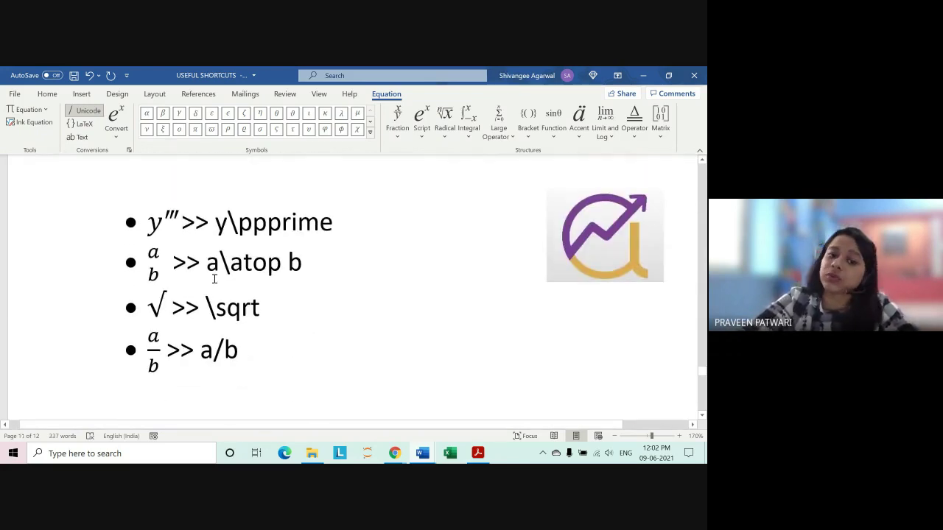
{"action": "scroll", "coordinate": [253, 319], "scroll_direction": "down", "scroll_amount": 5}
{"action": "scroll", "coordinate": [243, 295], "scroll_direction": "down", "scroll_amount": 1}
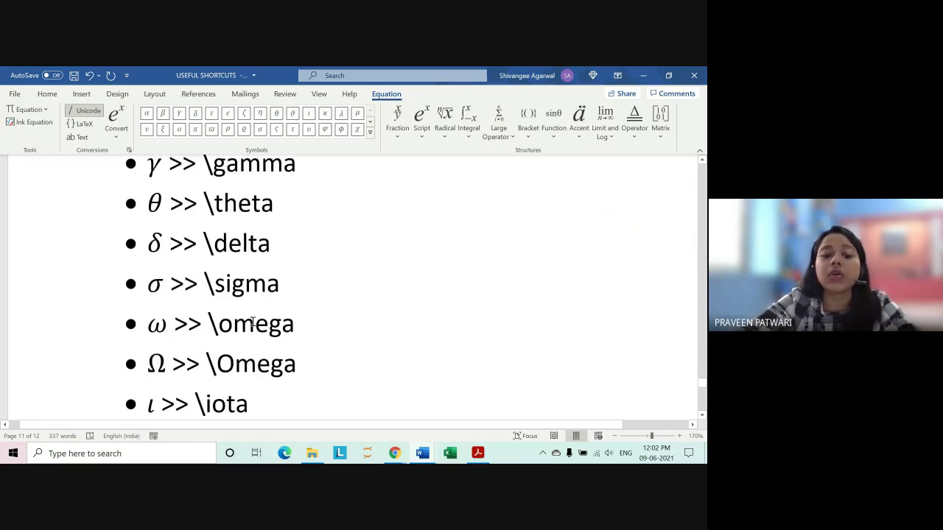
{"action": "scroll", "coordinate": [238, 282], "scroll_direction": "up", "scroll_amount": 3}
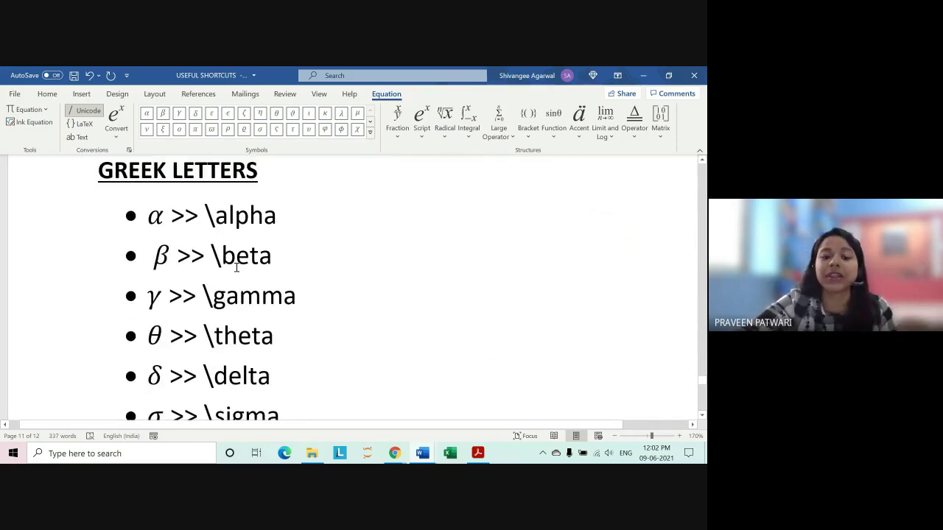
{"action": "scroll", "coordinate": [234, 269], "scroll_direction": "down", "scroll_amount": 1}
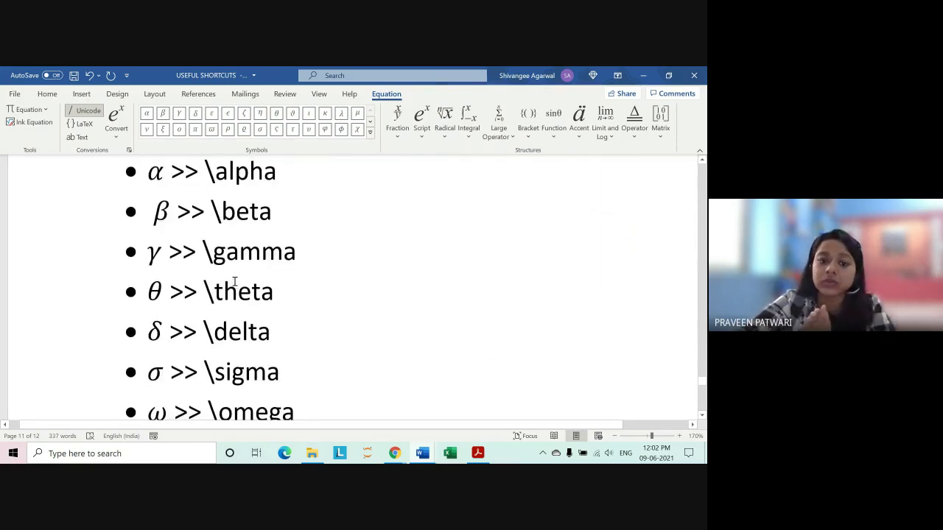
{"action": "scroll", "coordinate": [235, 288], "scroll_direction": "down", "scroll_amount": 1}
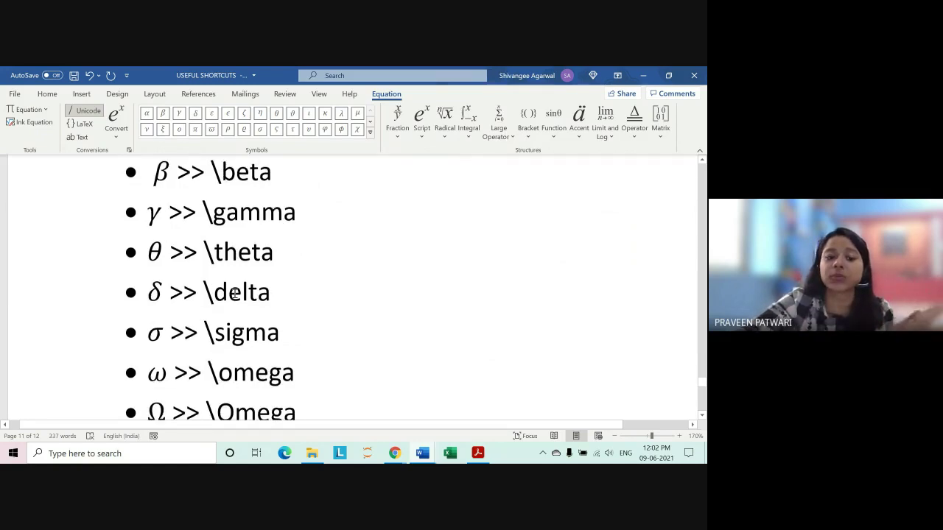
{"action": "scroll", "coordinate": [239, 265], "scroll_direction": "down", "scroll_amount": 1}
{"action": "scroll", "coordinate": [238, 275], "scroll_direction": "down", "scroll_amount": 1}
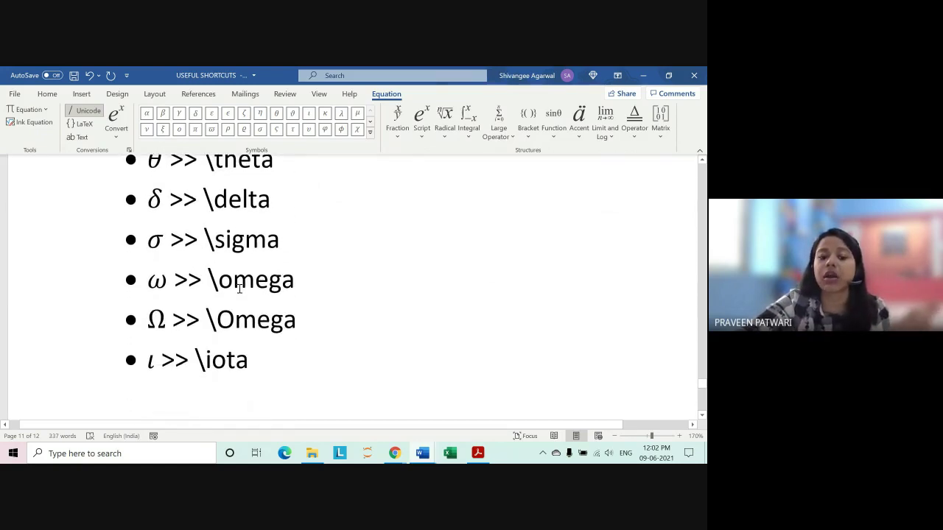
{"action": "scroll", "coordinate": [240, 290], "scroll_direction": "down", "scroll_amount": 3}
{"action": "scroll", "coordinate": [240, 290], "scroll_direction": "down", "scroll_amount": 4}
{"action": "scroll", "coordinate": [238, 292], "scroll_direction": "down", "scroll_amount": 3}
{"action": "scroll", "coordinate": [238, 293], "scroll_direction": "up", "scroll_amount": 3}
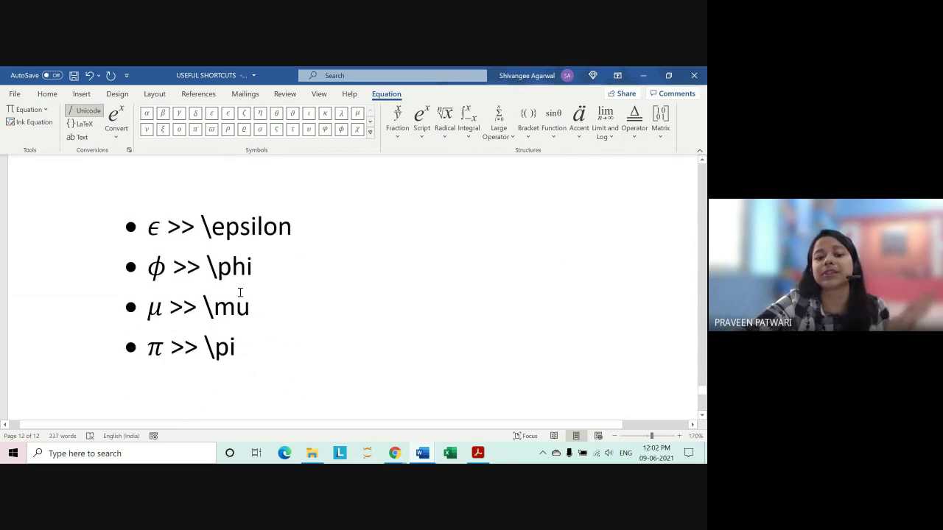
{"action": "scroll", "coordinate": [238, 299], "scroll_direction": "up", "scroll_amount": 1}
- Zoom the document out to 140% with the zoom slider's minus button
{"action": "scroll", "coordinate": [240, 302], "scroll_direction": "up", "scroll_amount": 5}
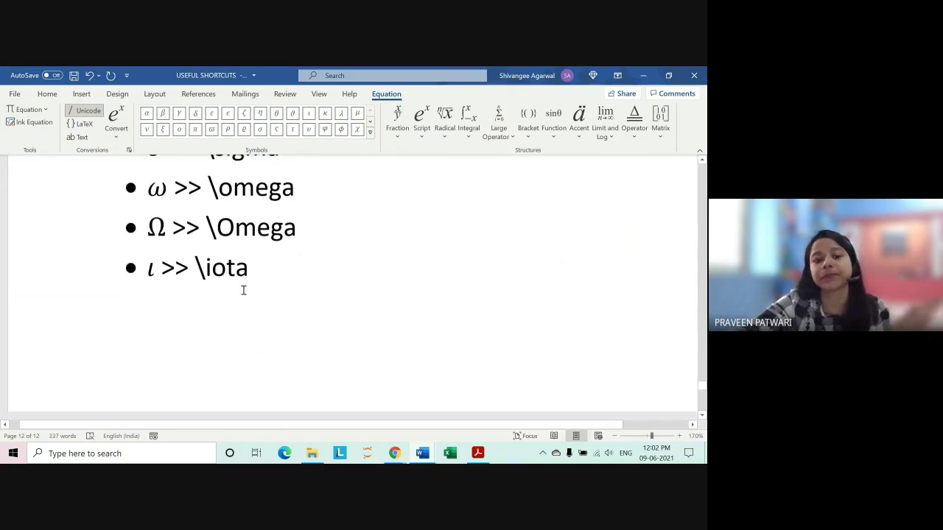
{"action": "scroll", "coordinate": [247, 283], "scroll_direction": "up", "scroll_amount": 5}
{"action": "left_click", "coordinate": [614, 436]}
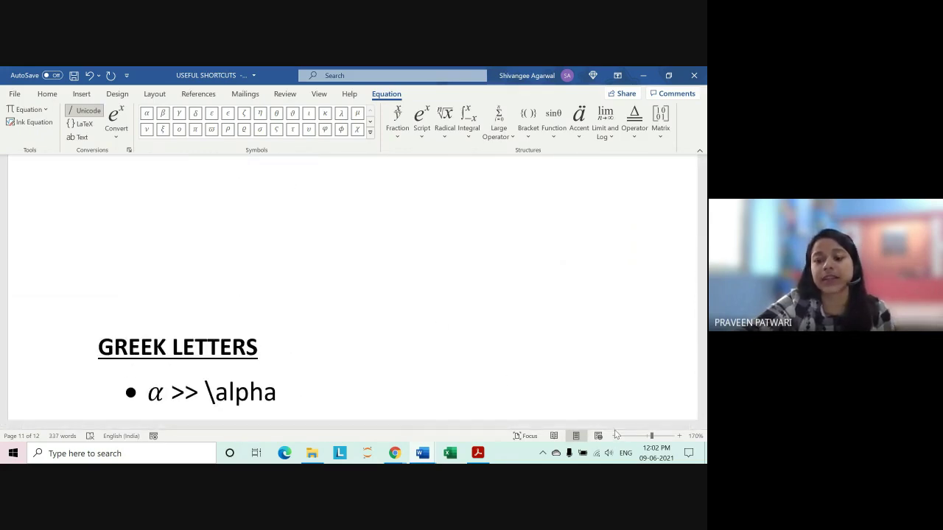
{"action": "left_click", "coordinate": [615, 436]}
{"action": "left_click", "coordinate": [614, 437]}
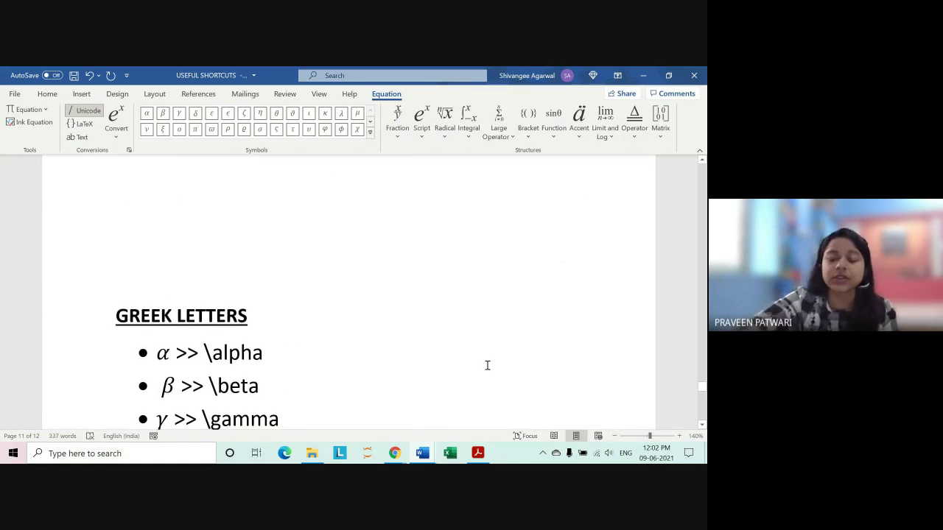
- Scroll back to the three l = √(v/h) equations on page 6
{"action": "scroll", "coordinate": [487, 362], "scroll_direction": "up", "scroll_amount": 10}
{"action": "scroll", "coordinate": [486, 337], "scroll_direction": "up", "scroll_amount": 10}
{"action": "scroll", "coordinate": [487, 335], "scroll_direction": "up", "scroll_amount": 10}
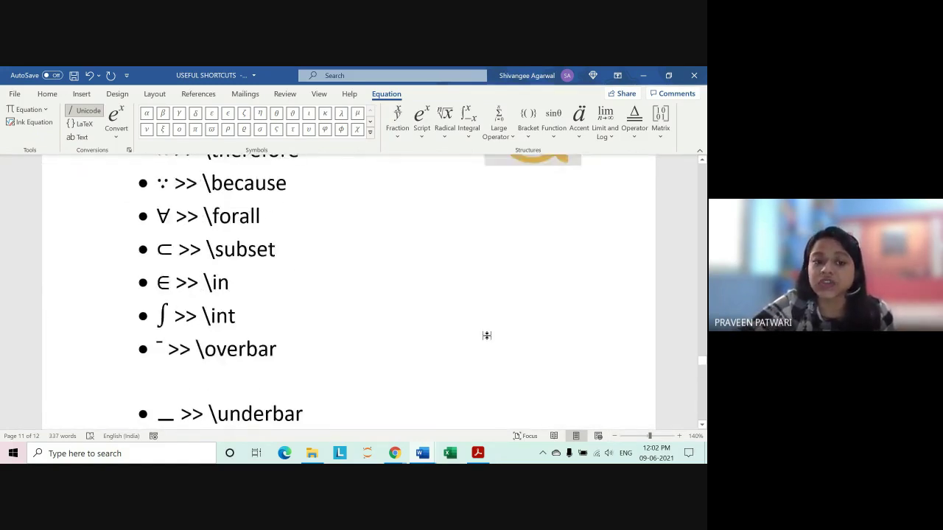
{"action": "scroll", "coordinate": [487, 335], "scroll_direction": "up", "scroll_amount": 5}
{"action": "scroll", "coordinate": [487, 335], "scroll_direction": "down", "scroll_amount": 1}
{"action": "scroll", "coordinate": [487, 335], "scroll_direction": "down", "scroll_amount": 5}
{"action": "scroll", "coordinate": [487, 335], "scroll_direction": "down", "scroll_amount": 3}
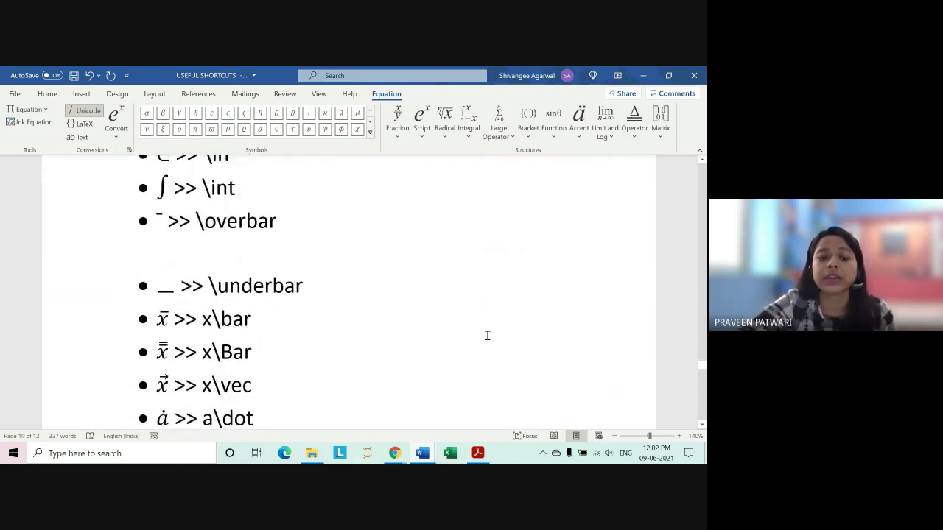
{"action": "scroll", "coordinate": [486, 346], "scroll_direction": "down", "scroll_amount": 5}
{"action": "scroll", "coordinate": [486, 345], "scroll_direction": "up", "scroll_amount": 10}
{"action": "scroll", "coordinate": [486, 337], "scroll_direction": "up", "scroll_amount": 10}
{"action": "scroll", "coordinate": [486, 337], "scroll_direction": "up", "scroll_amount": 10}
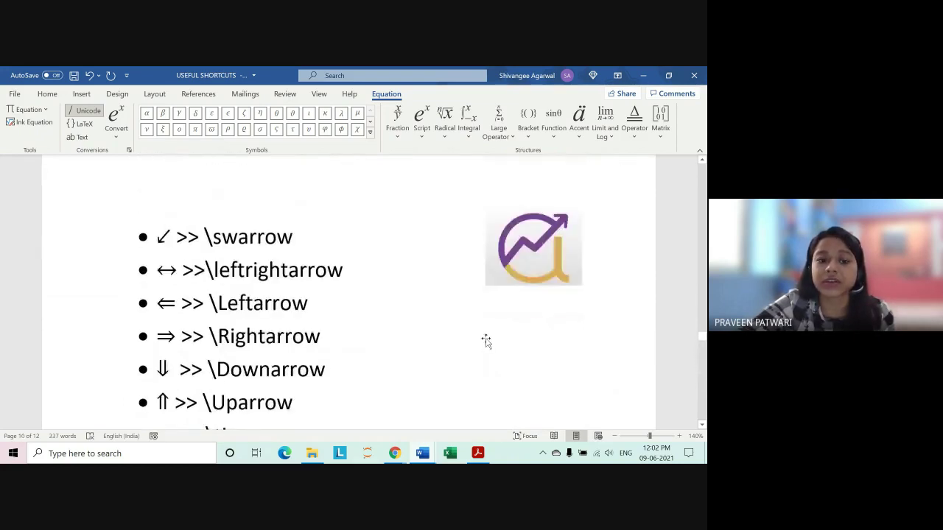
{"action": "scroll", "coordinate": [487, 337], "scroll_direction": "up", "scroll_amount": 5}
{"action": "scroll", "coordinate": [487, 335], "scroll_direction": "up", "scroll_amount": 5}
{"action": "scroll", "coordinate": [486, 332], "scroll_direction": "up", "scroll_amount": 5}
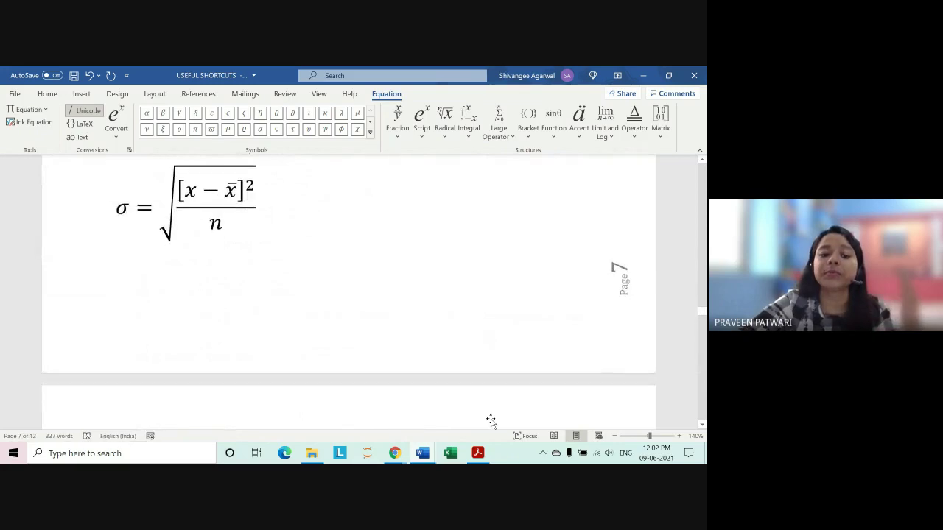
{"action": "scroll", "coordinate": [491, 420], "scroll_direction": "down", "scroll_amount": 2}
{"action": "scroll", "coordinate": [411, 301], "scroll_direction": "down", "scroll_amount": 3}
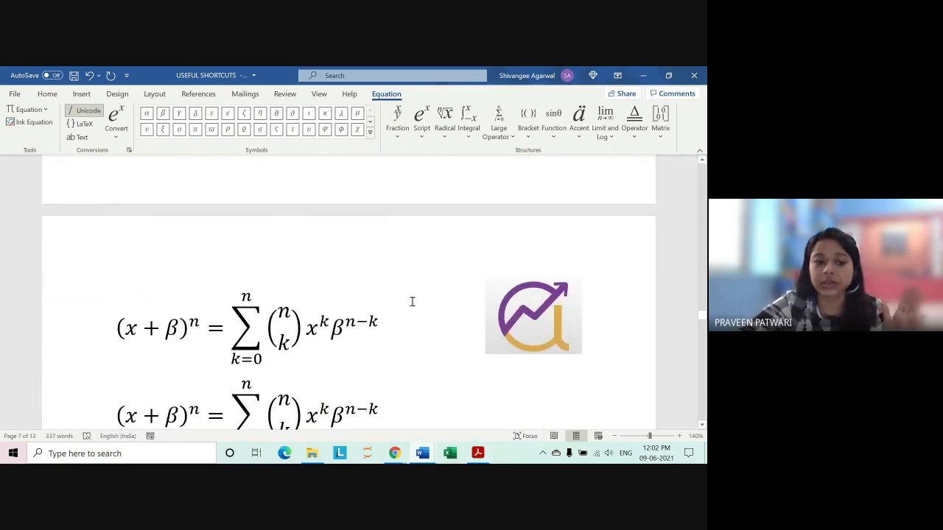
{"action": "scroll", "coordinate": [411, 301], "scroll_direction": "down", "scroll_amount": 4}
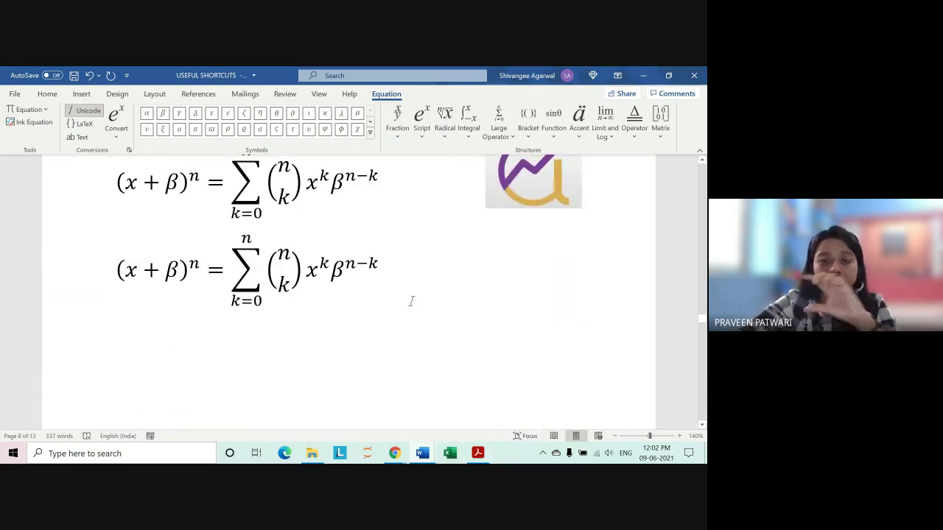
{"action": "scroll", "coordinate": [411, 301], "scroll_direction": "down", "scroll_amount": 5}
{"action": "scroll", "coordinate": [411, 301], "scroll_direction": "down", "scroll_amount": 5}
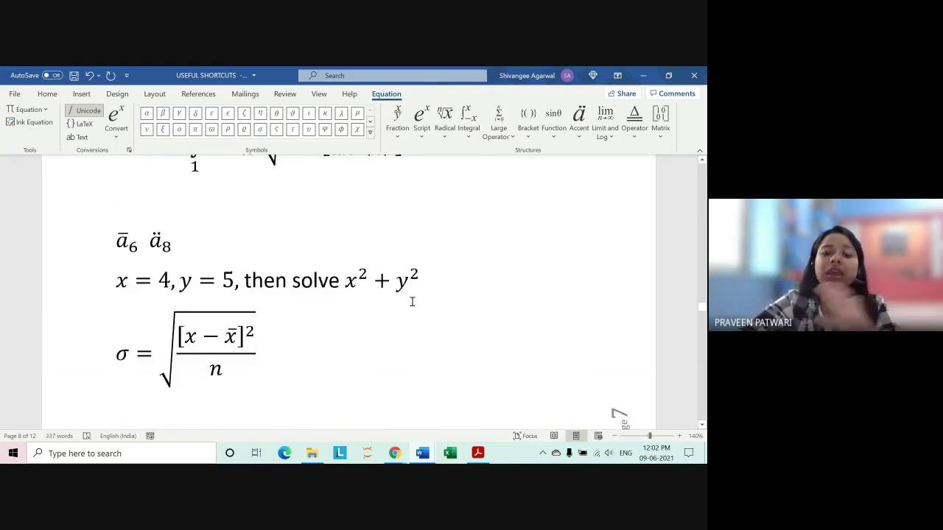
{"action": "scroll", "coordinate": [412, 301], "scroll_direction": "down", "scroll_amount": 5}
{"action": "scroll", "coordinate": [412, 302], "scroll_direction": "up", "scroll_amount": 2}
{"action": "scroll", "coordinate": [412, 302], "scroll_direction": "up", "scroll_amount": 5}
{"action": "scroll", "coordinate": [412, 301], "scroll_direction": "up", "scroll_amount": 5}
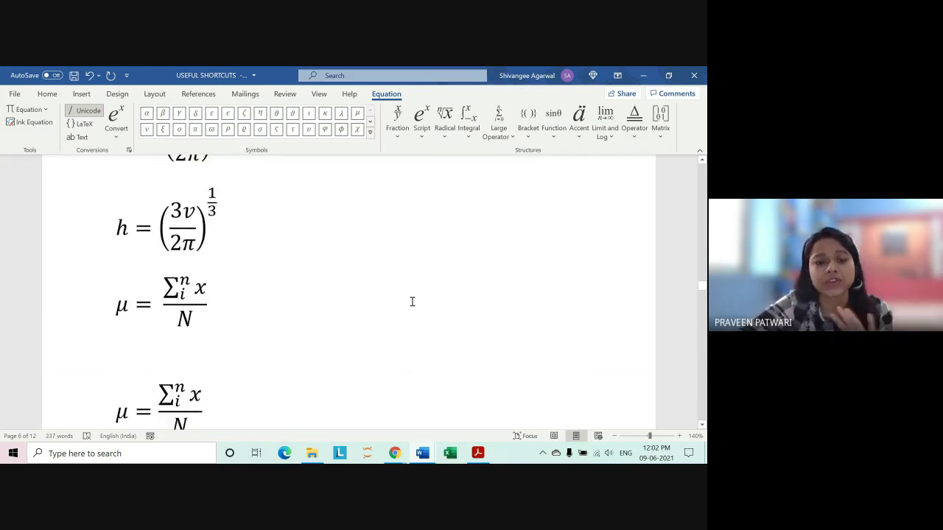
{"action": "scroll", "coordinate": [412, 301], "scroll_direction": "up", "scroll_amount": 3}
{"action": "scroll", "coordinate": [412, 301], "scroll_direction": "up", "scroll_amount": 2}
{"action": "scroll", "coordinate": [412, 301], "scroll_direction": "up", "scroll_amount": 1}
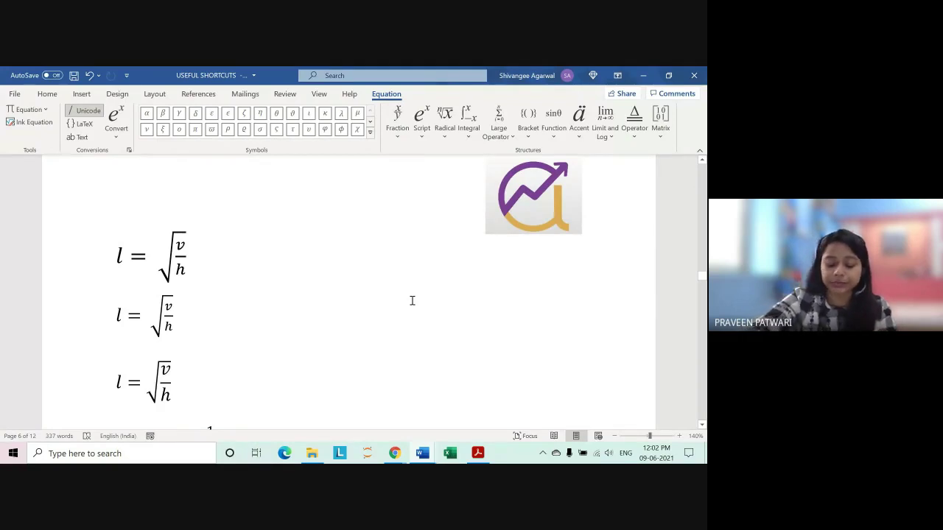
- Open Equation Options for the first l = √(v/h) equation, then cancel without changes
{"action": "left_click", "coordinate": [126, 161]}
{"action": "key", "text": "Down"}
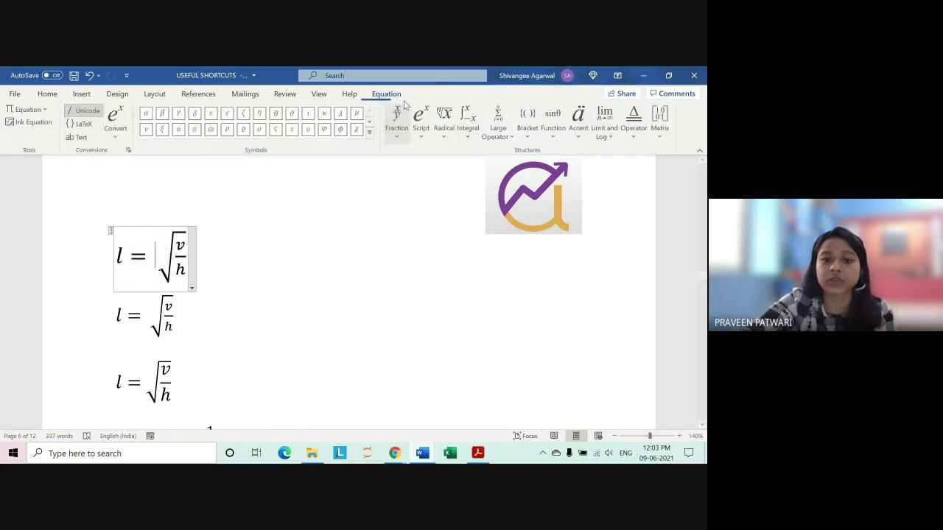
{"action": "left_click", "coordinate": [129, 150]}
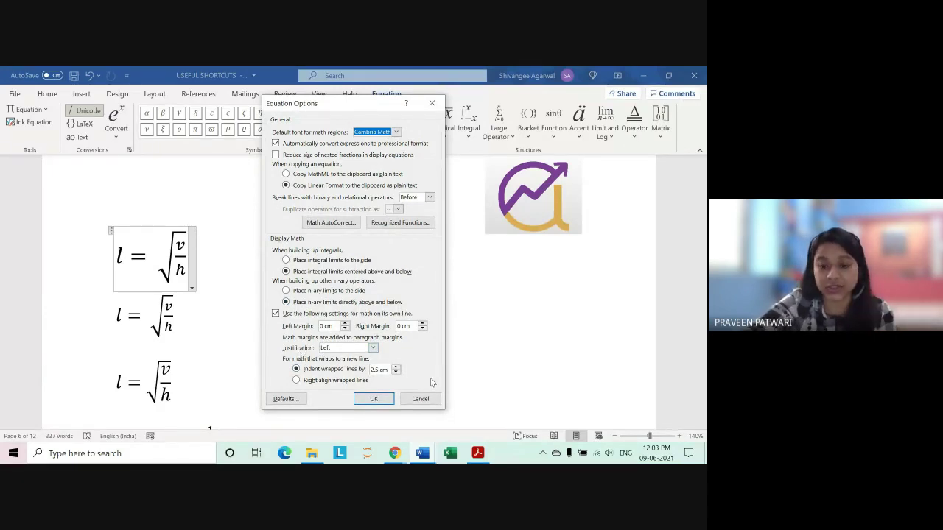
{"action": "left_click", "coordinate": [420, 398]}
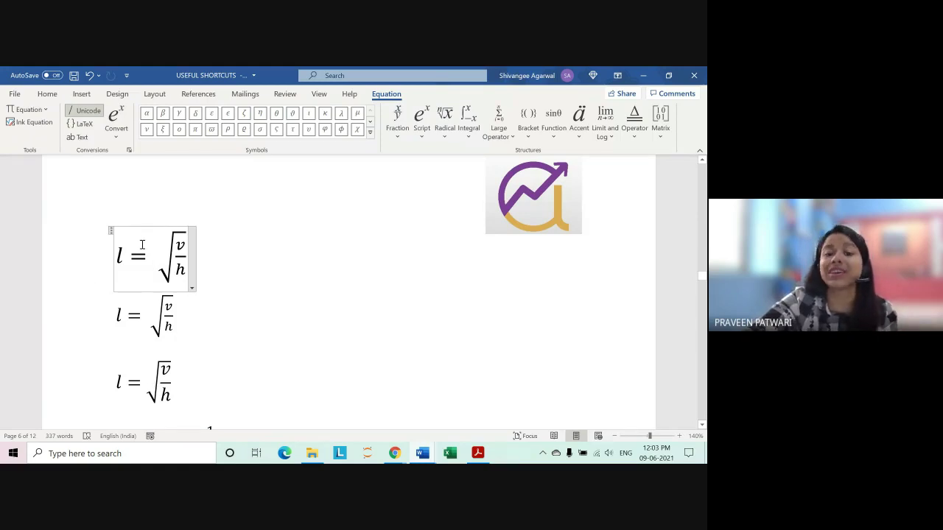
- Save the top l = √(v/h) equation as a new gallery equation named 'demo'
{"action": "left_click", "coordinate": [193, 288]}
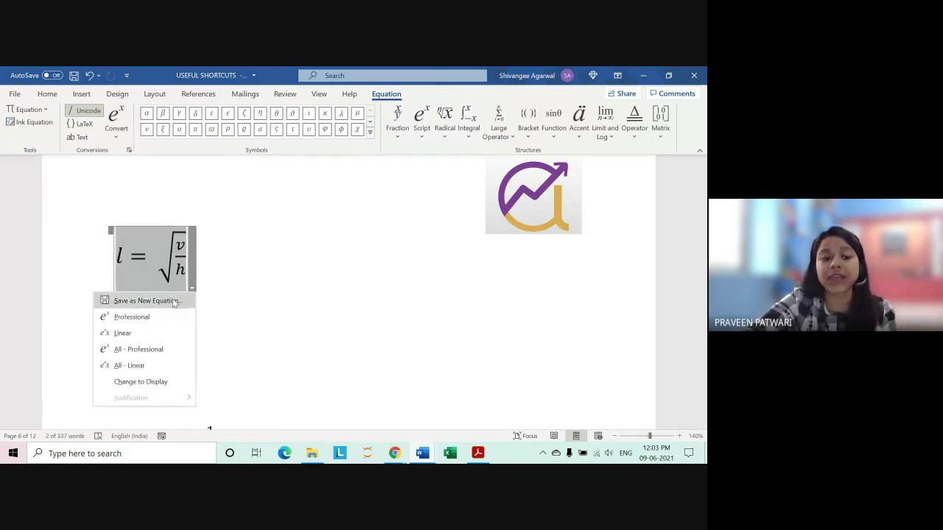
{"action": "left_click", "coordinate": [146, 302]}
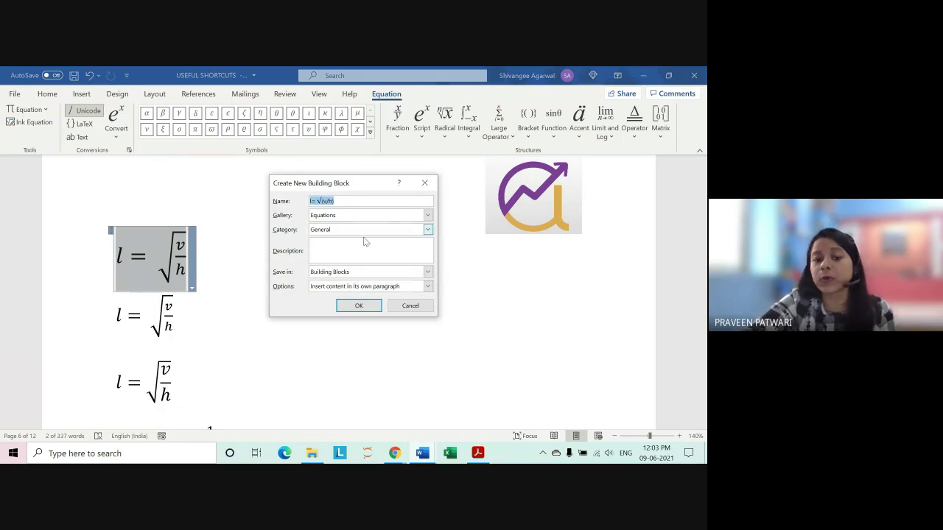
{"action": "type", "text": "a"}
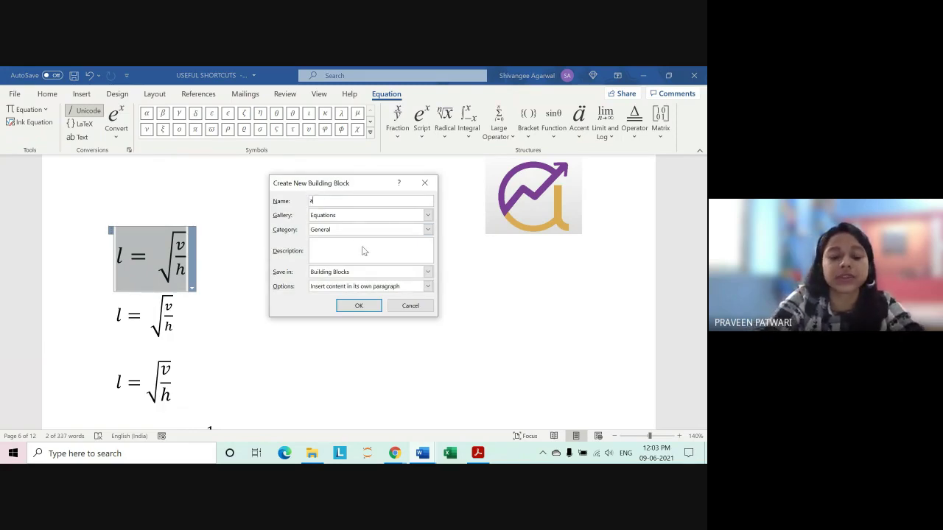
{"action": "type", "text": "bc"}
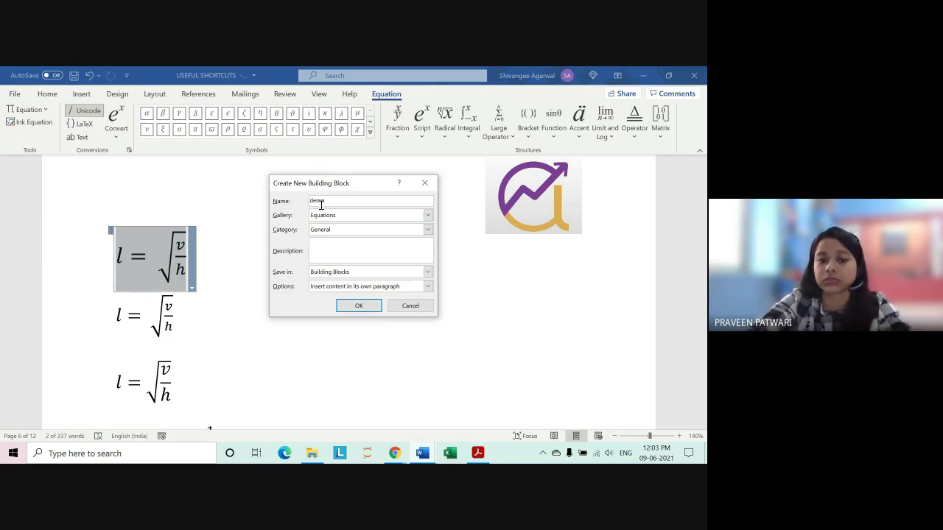
{"action": "left_click", "coordinate": [368, 311]}
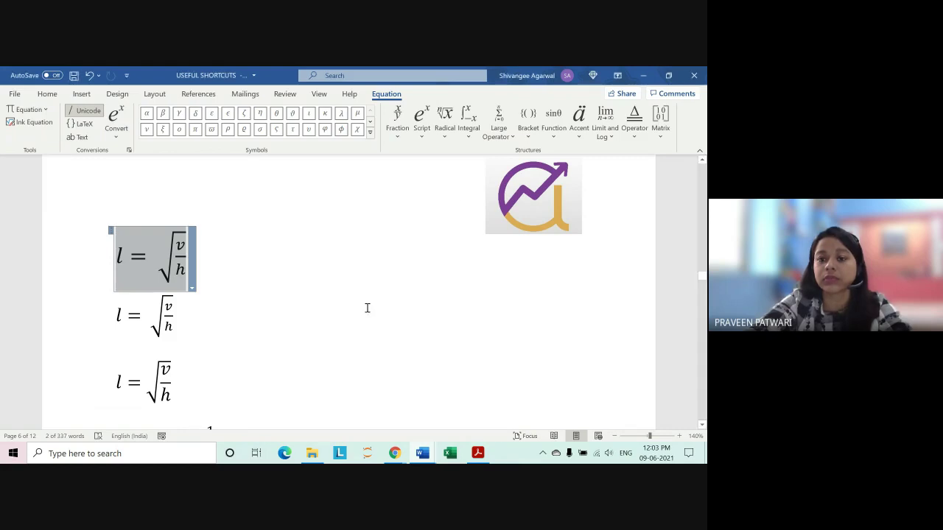
{"action": "left_click", "coordinate": [200, 278]}
{"action": "left_click", "coordinate": [157, 253]}
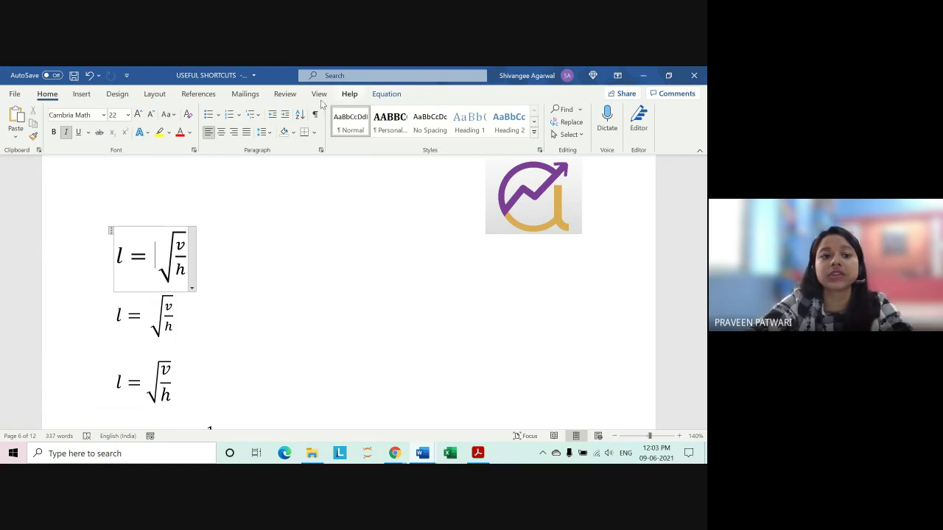
{"action": "left_click", "coordinate": [84, 94]}
{"action": "left_click", "coordinate": [669, 110]}
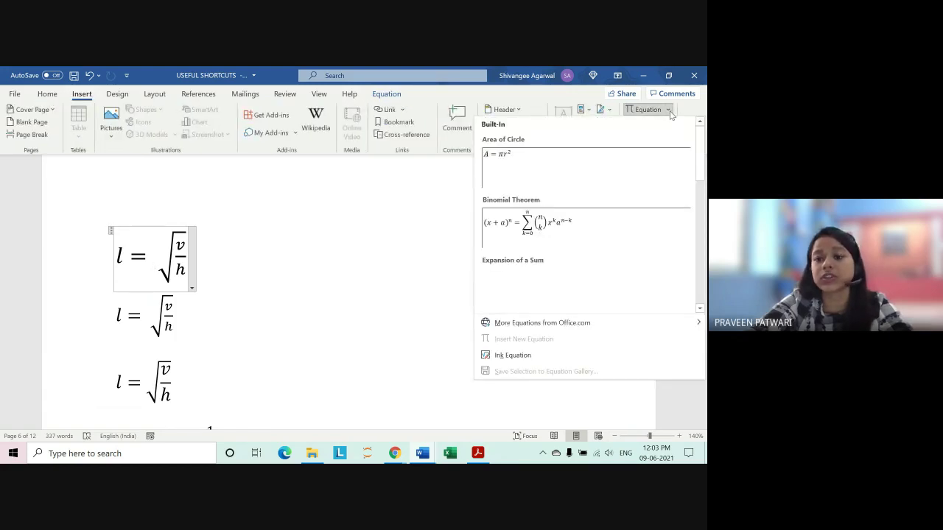
{"action": "scroll", "coordinate": [662, 133], "scroll_direction": "down", "scroll_amount": 10}
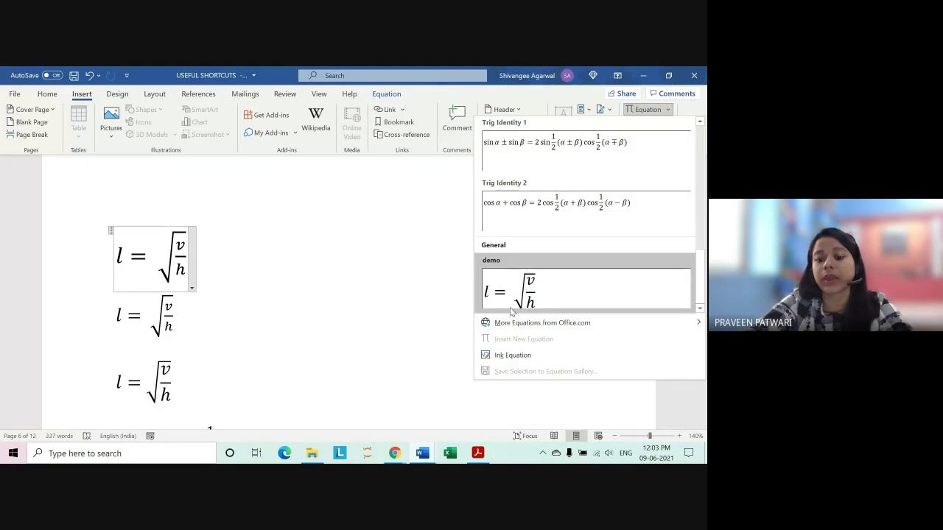
{"action": "left_click", "coordinate": [495, 294]}
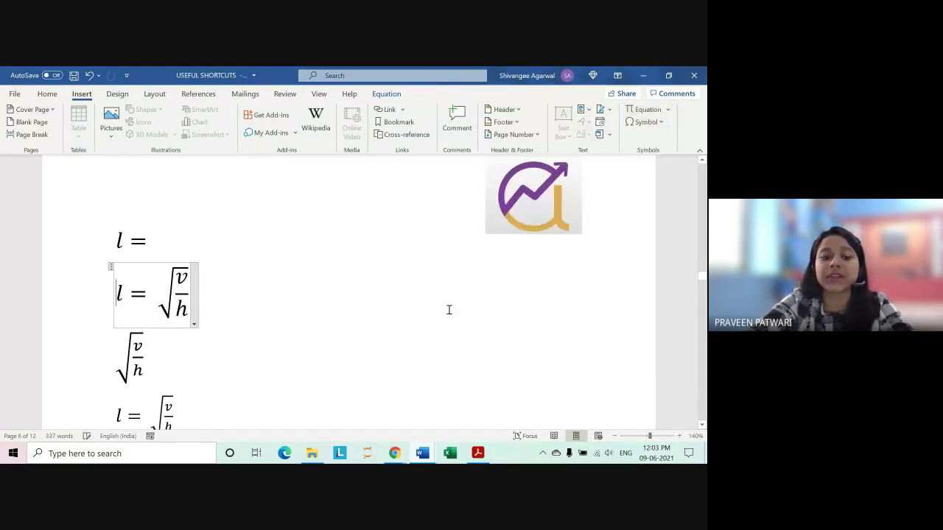
{"action": "key", "text": "ctrl+z"}
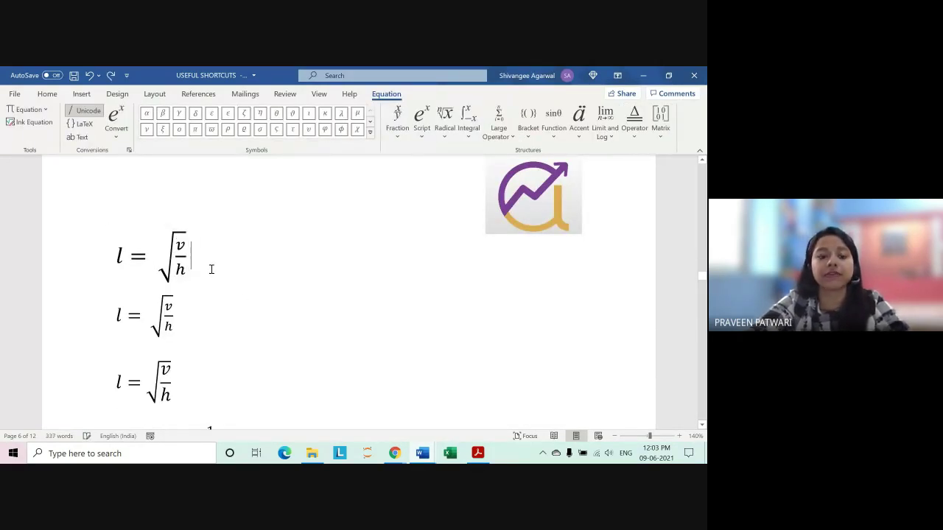
{"action": "key", "text": "ctrl+z"}
{"action": "key", "text": "ctrl+z"}
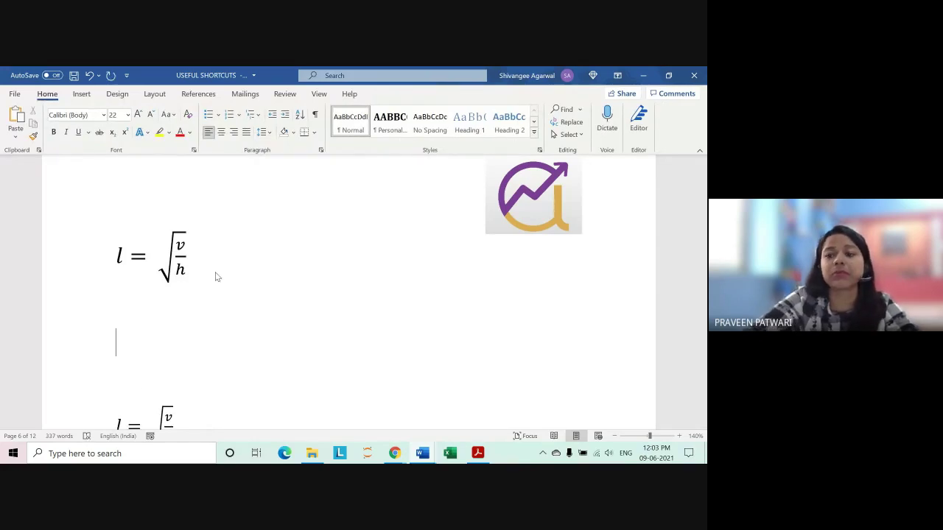
{"action": "left_click", "coordinate": [82, 94]}
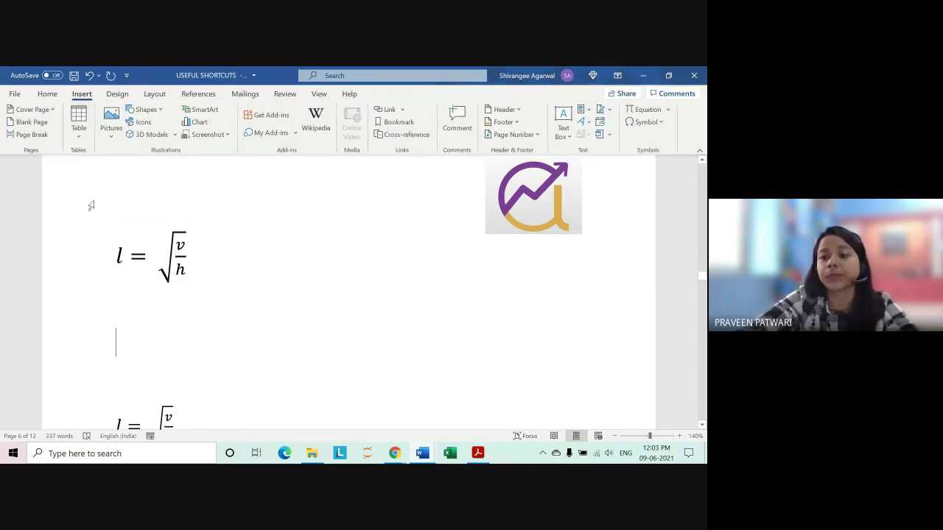
{"action": "left_click", "coordinate": [667, 109]}
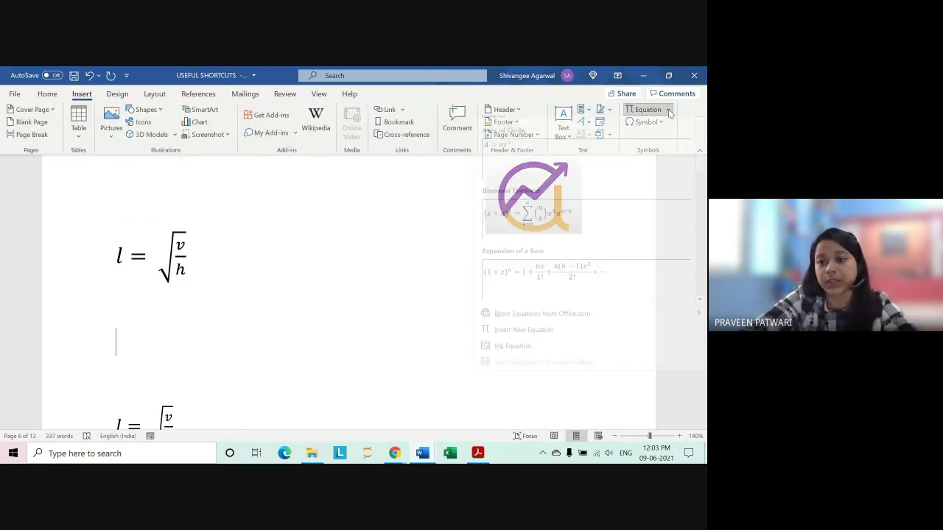
{"action": "scroll", "coordinate": [544, 274], "scroll_direction": "down", "scroll_amount": 5}
{"action": "left_click", "coordinate": [549, 280]}
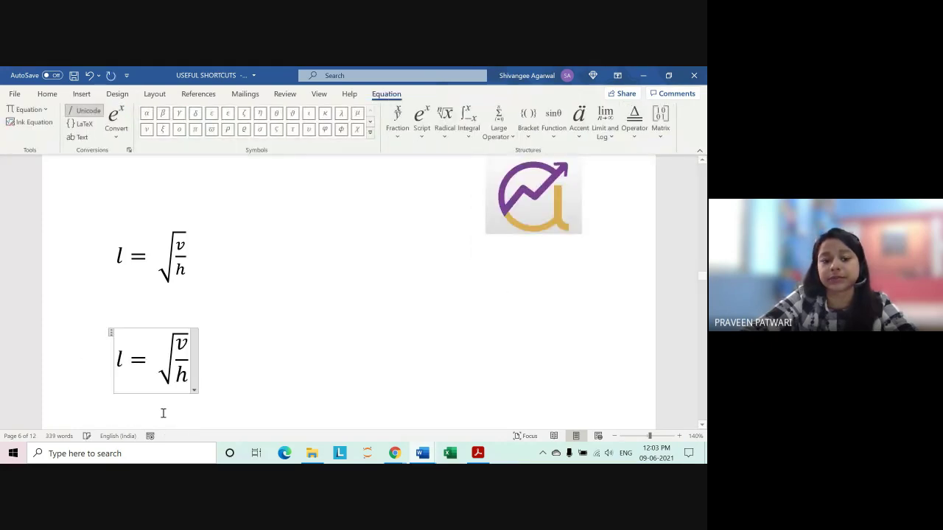
{"action": "left_click", "coordinate": [194, 389]}
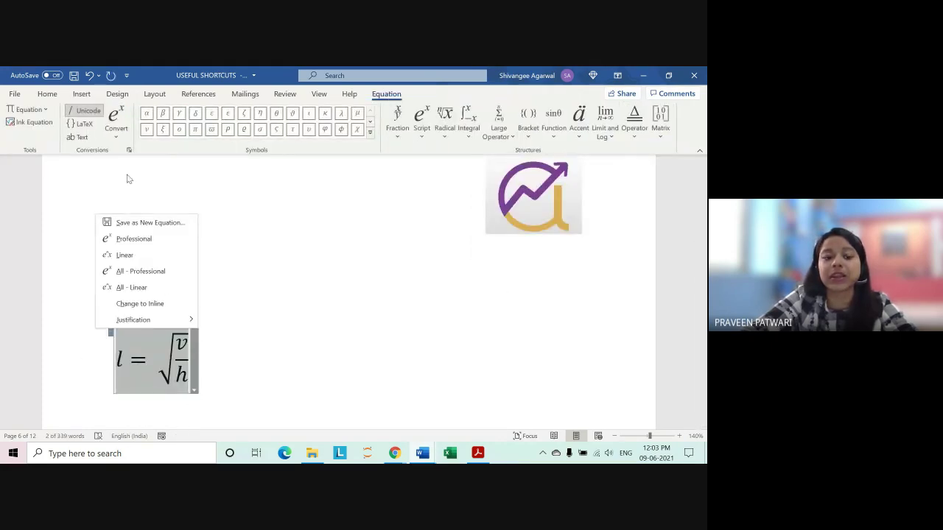
{"action": "left_click", "coordinate": [124, 255]}
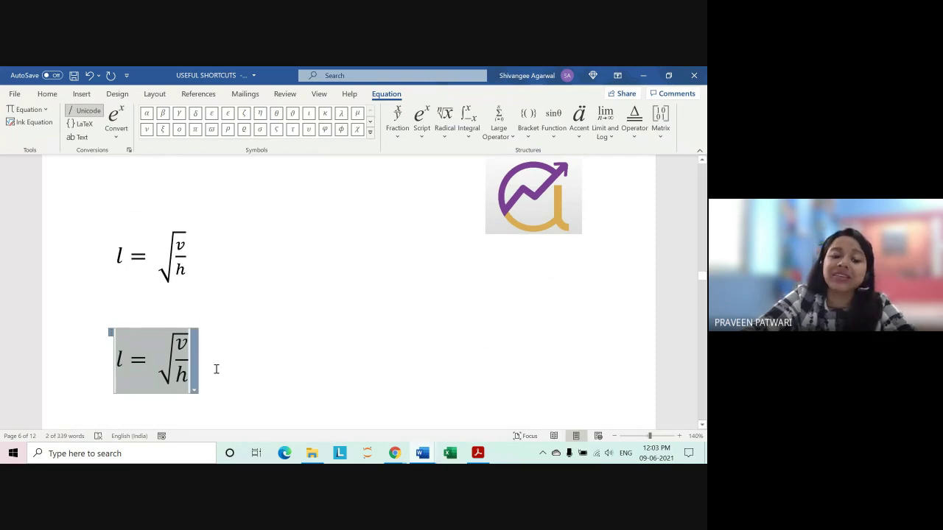
{"action": "left_click_drag", "start_coordinate": [201, 367], "coordinate": [105, 338]}
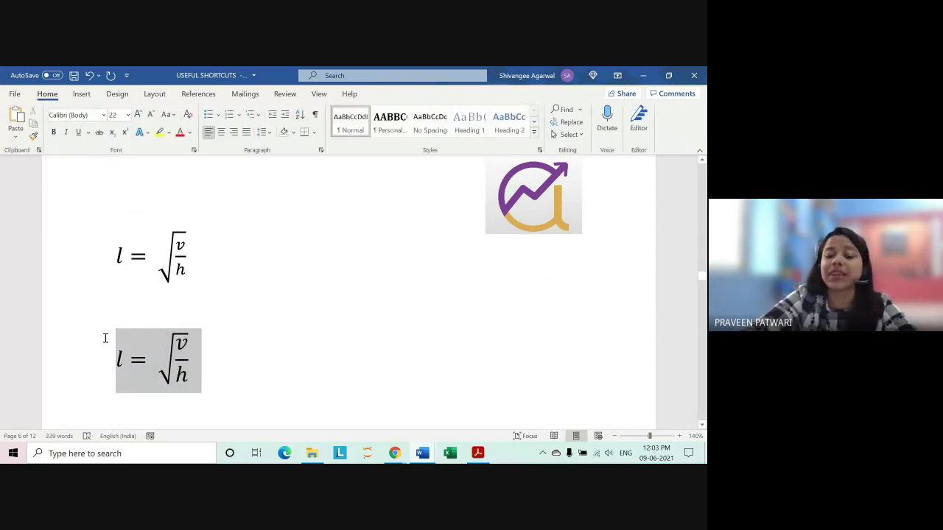
{"action": "key", "text": "alt+equal"}
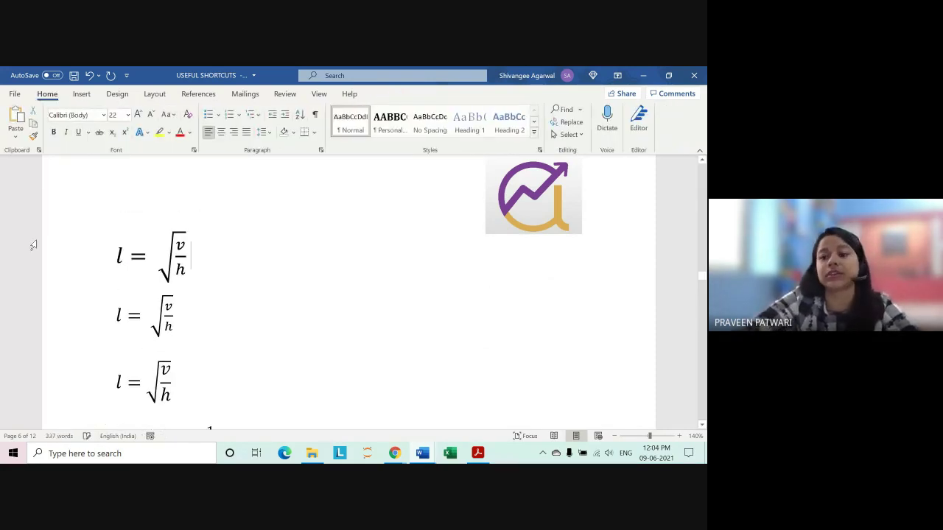
- Delete the 'demo' equation in the Building Blocks Organizer, then switch to the Google Meet call in Chrome
{"action": "left_click", "coordinate": [83, 94]}
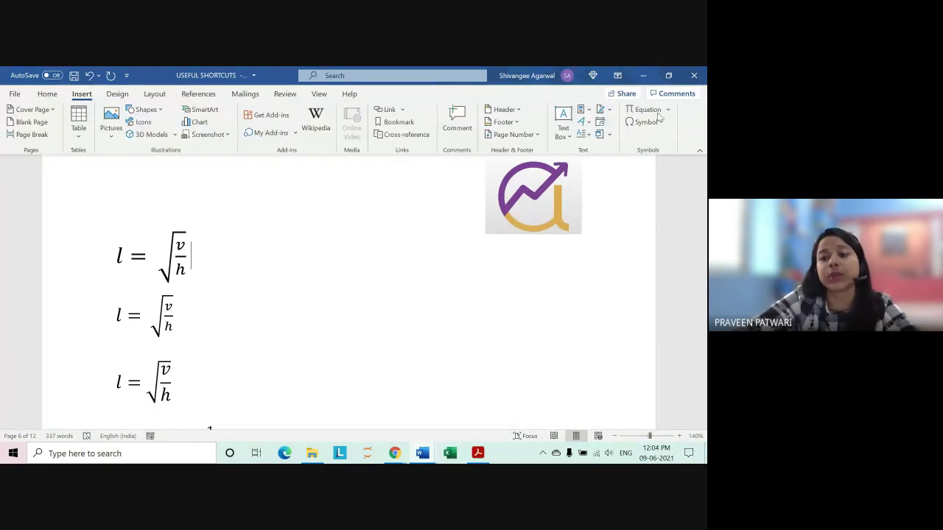
{"action": "left_click", "coordinate": [668, 109]}
{"action": "scroll", "coordinate": [655, 188], "scroll_direction": "down", "scroll_amount": 10}
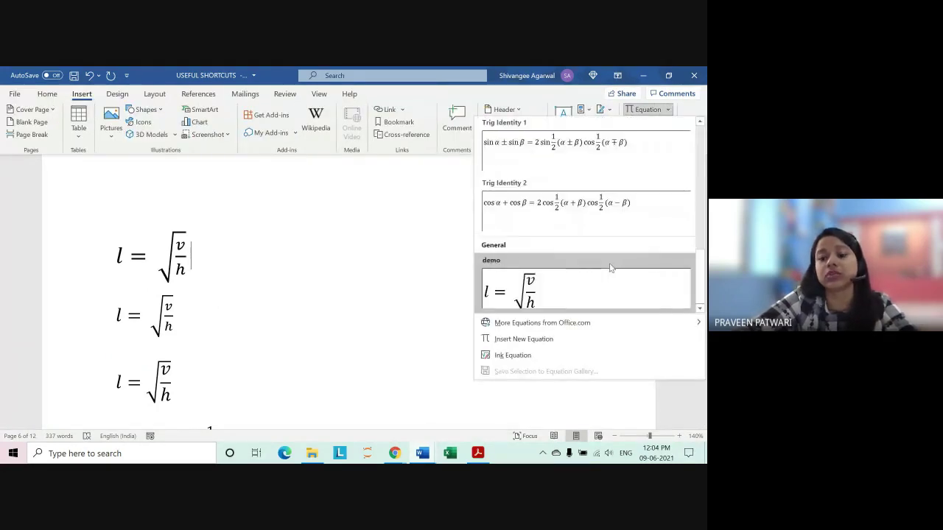
{"action": "right_click", "coordinate": [574, 274]}
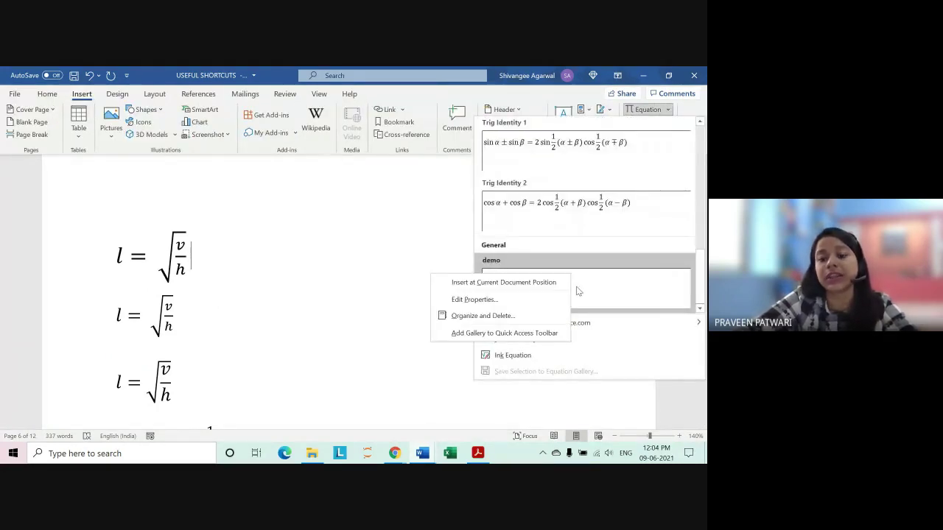
{"action": "left_click", "coordinate": [483, 317]}
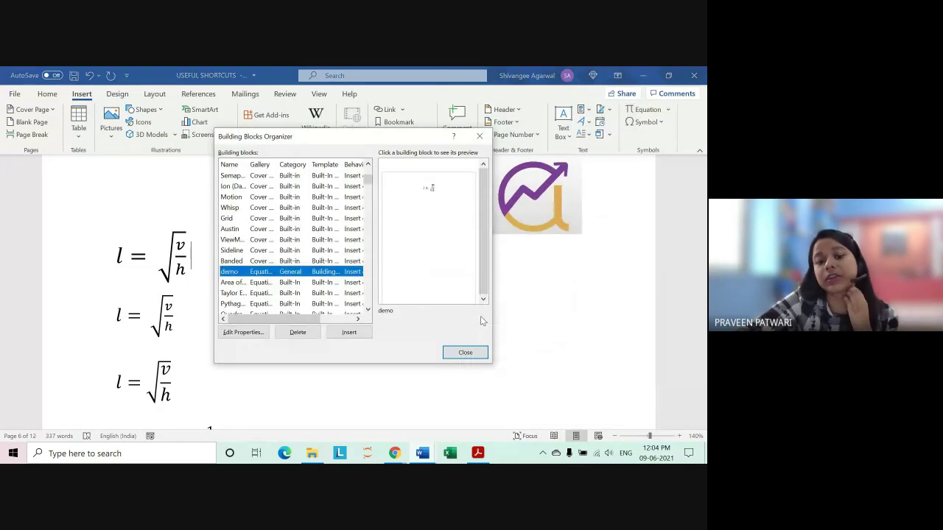
{"action": "left_click", "coordinate": [298, 335]}
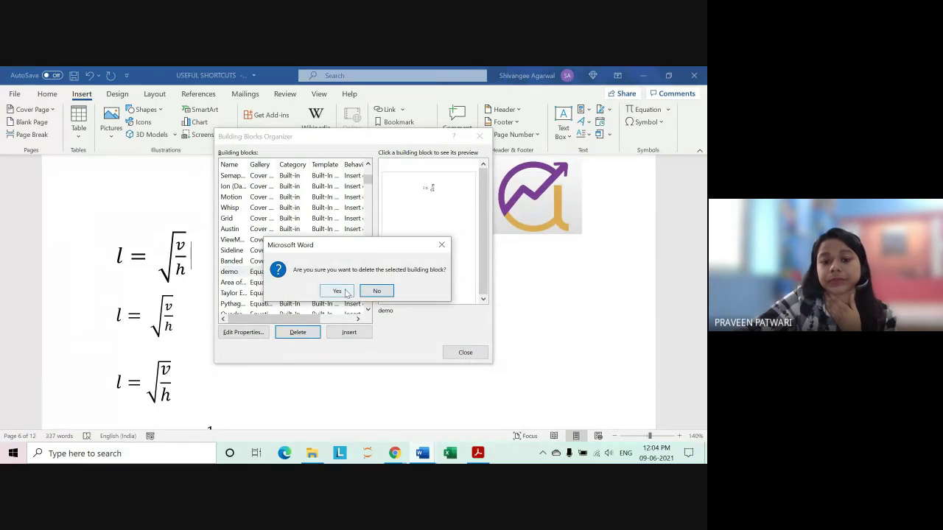
{"action": "left_click", "coordinate": [346, 292]}
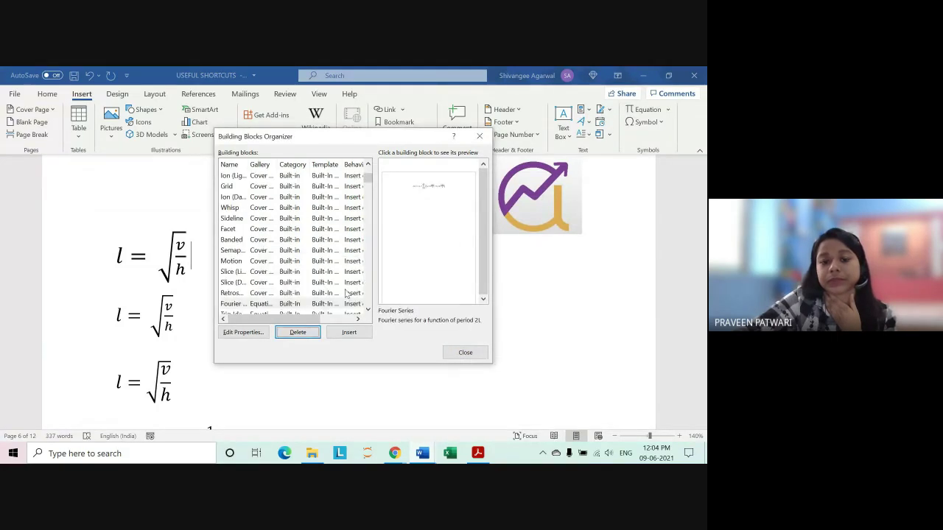
{"action": "left_click", "coordinate": [463, 350]}
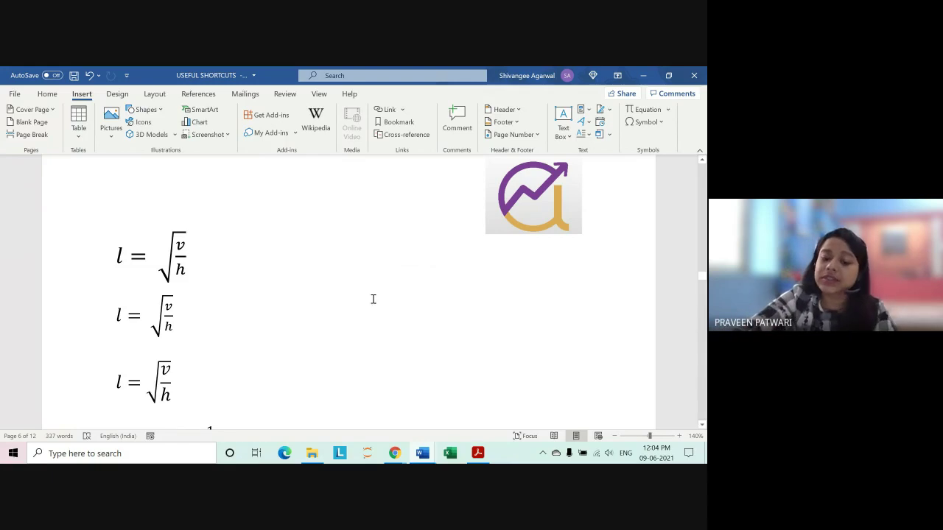
{"action": "left_click", "coordinate": [347, 421]}
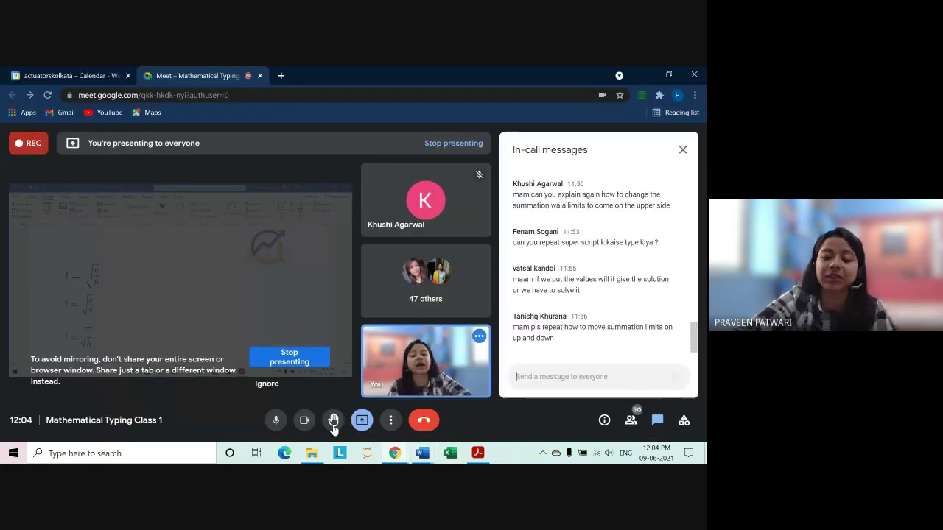